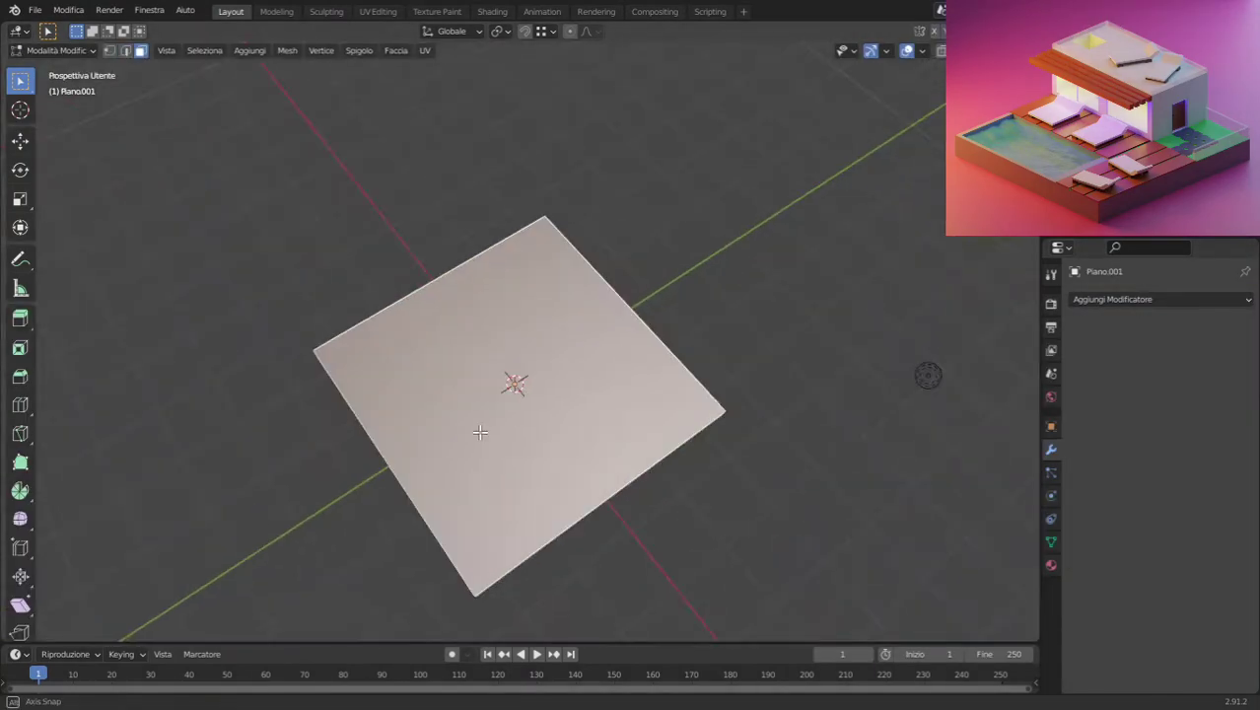
Step: Add a horizontal loop cut across the base plane in Edit Mode
{"action": "key", "text": "ctrl+r"}
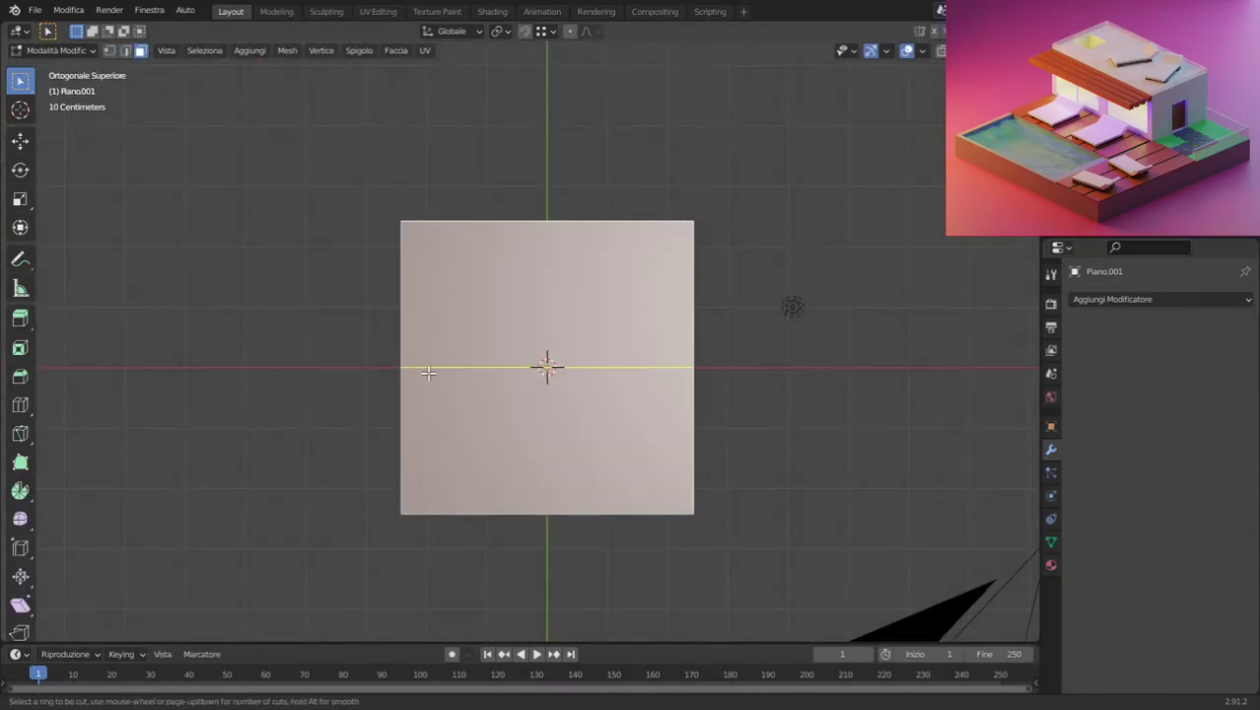
{"action": "left_click", "coordinate": [429, 368]}
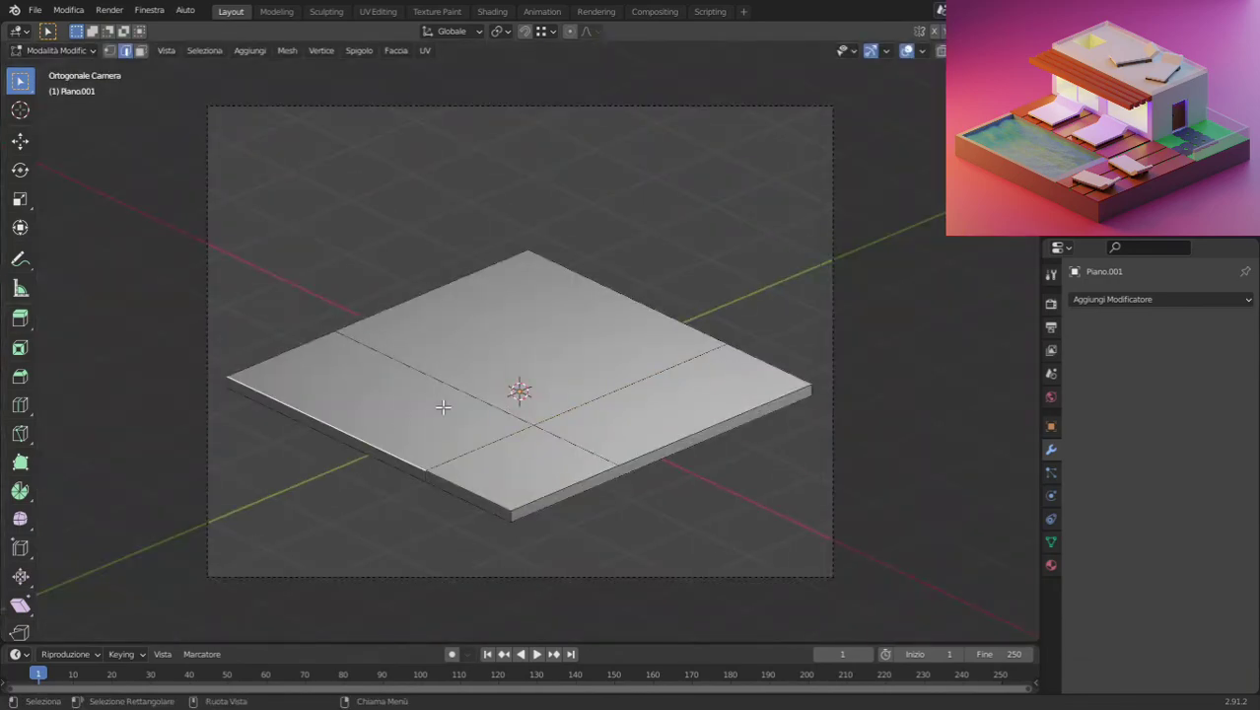
Step: Select the pool face strip and extrude it downward
{"action": "left_click", "coordinate": [406, 401]}
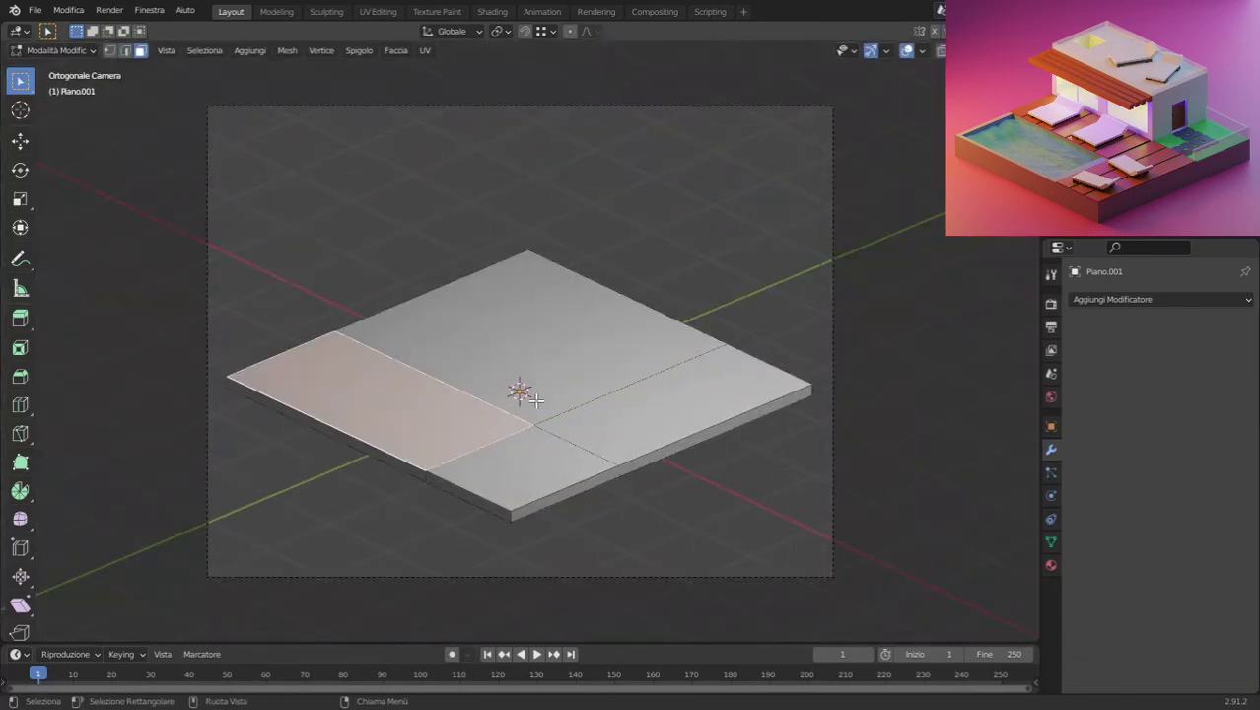
{"action": "scroll", "coordinate": [502, 452], "scroll_direction": "up", "scroll_amount": 2}
{"action": "key", "text": "e"}
{"action": "left_click", "coordinate": [469, 439]}
{"action": "key", "text": "ctrl+z"}
{"action": "key", "text": "c"}
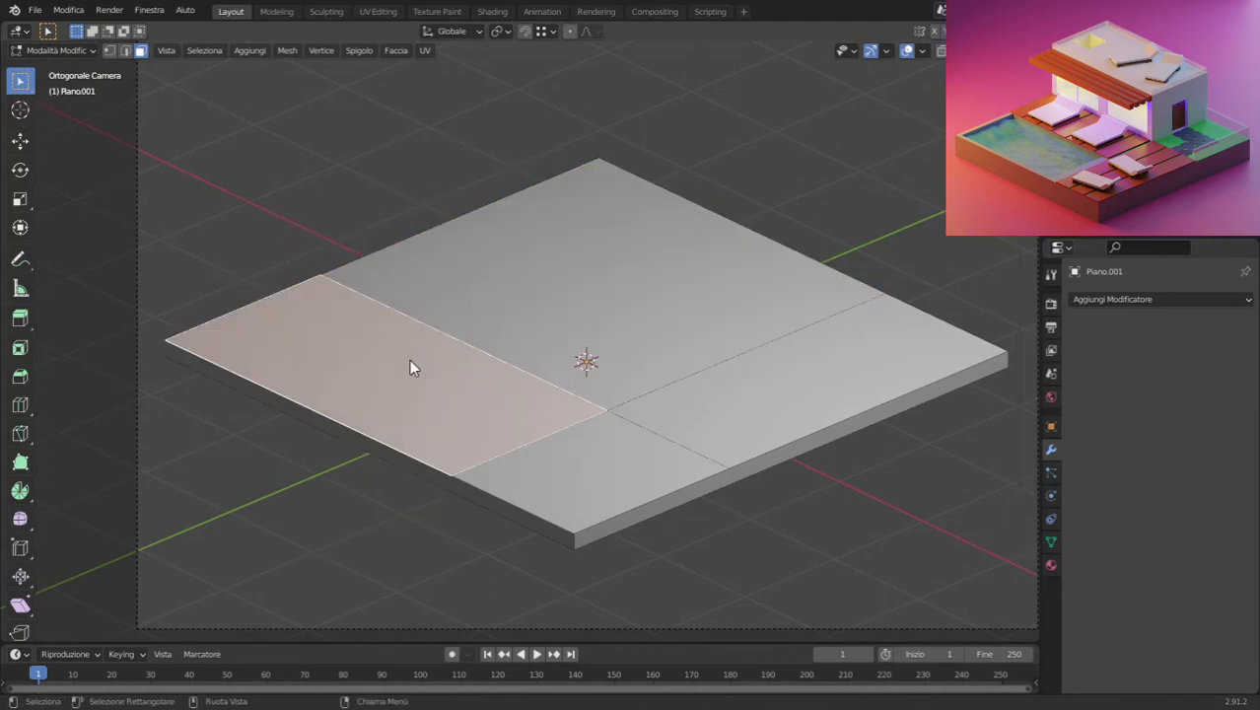
{"action": "key", "text": "ctrl+shift+z"}
{"action": "scroll", "coordinate": [412, 366], "scroll_direction": "down", "scroll_amount": 2}
{"action": "scroll", "coordinate": [412, 367], "scroll_direction": "up", "scroll_amount": 5}
Step: Switch to edge selection, clear the selection and orbit to view the slab from below
{"action": "key", "text": "2"}
{"action": "mouse_move", "coordinate": [412, 367]}
{"action": "middle_mouse_down"}
{"action": "mouse_move", "coordinate": [921, 336]}
{"action": "mouse_move", "coordinate": [740, 366]}
{"action": "middle_mouse_up"}
{"action": "key", "text": "alt+a"}
{"action": "scroll", "coordinate": [740, 365], "scroll_direction": "down", "scroll_amount": 3}
{"action": "mouse_move", "coordinate": [581, 372]}
{"action": "middle_mouse_down"}
{"action": "mouse_move", "coordinate": [725, 505]}
{"action": "mouse_move", "coordinate": [730, 141]}
{"action": "mouse_move", "coordinate": [489, 514]}
{"action": "middle_mouse_up"}
Step: Lower the groove floor by -0.333 m along Z and return to Object Mode
{"action": "key", "text": "KP_0"}
{"action": "key", "text": "g"}
{"action": "key", "text": "z"}
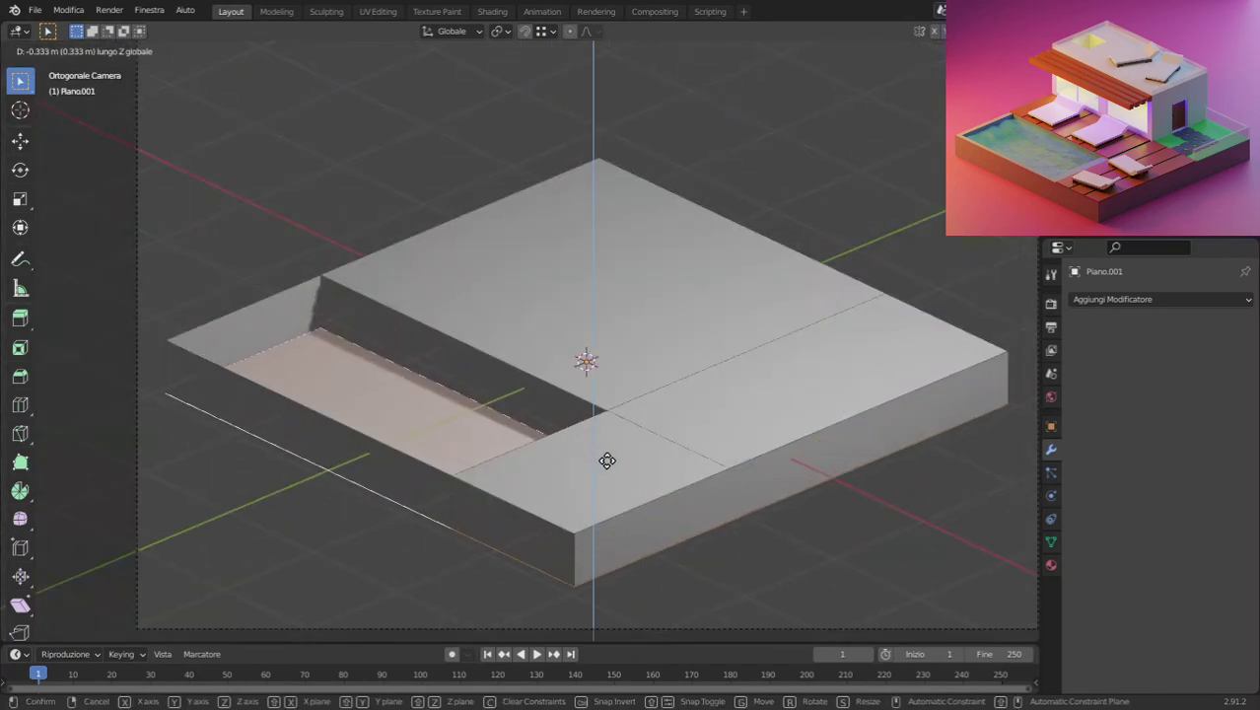
{"action": "left_click", "coordinate": [611, 464]}
{"action": "key", "text": "alt+a"}
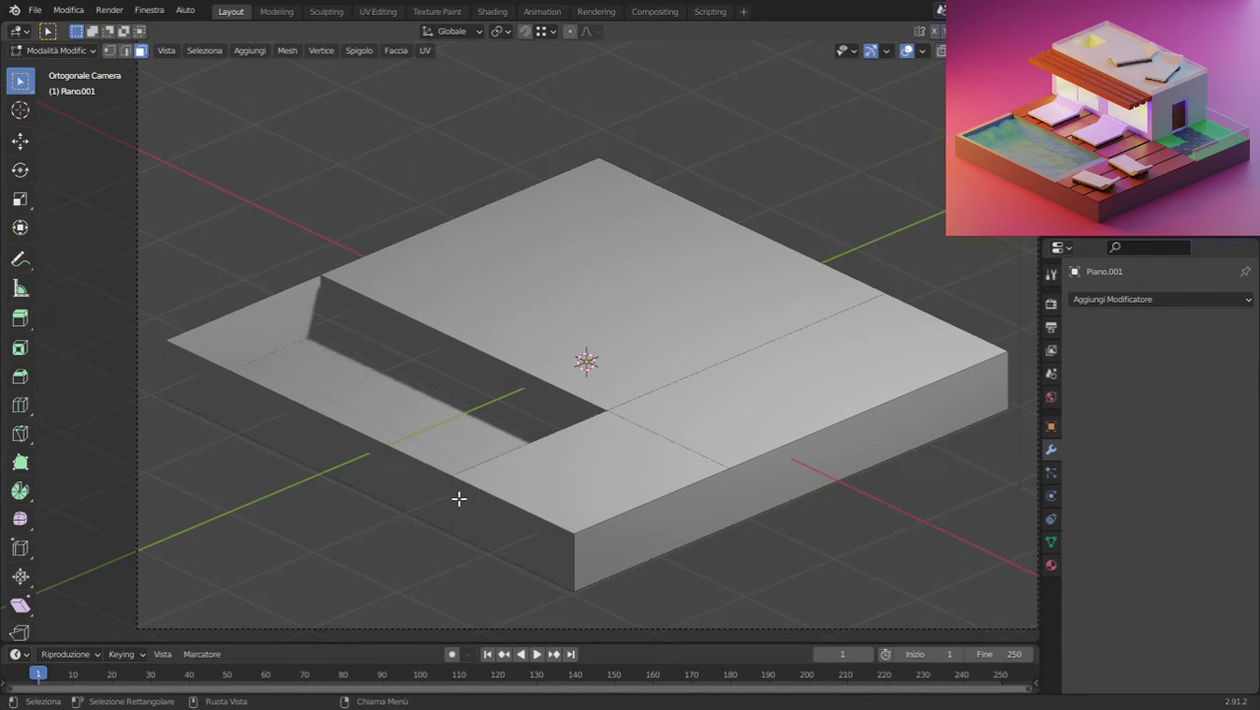
{"action": "left_click", "coordinate": [422, 499]}
{"action": "key", "text": "Tab"}
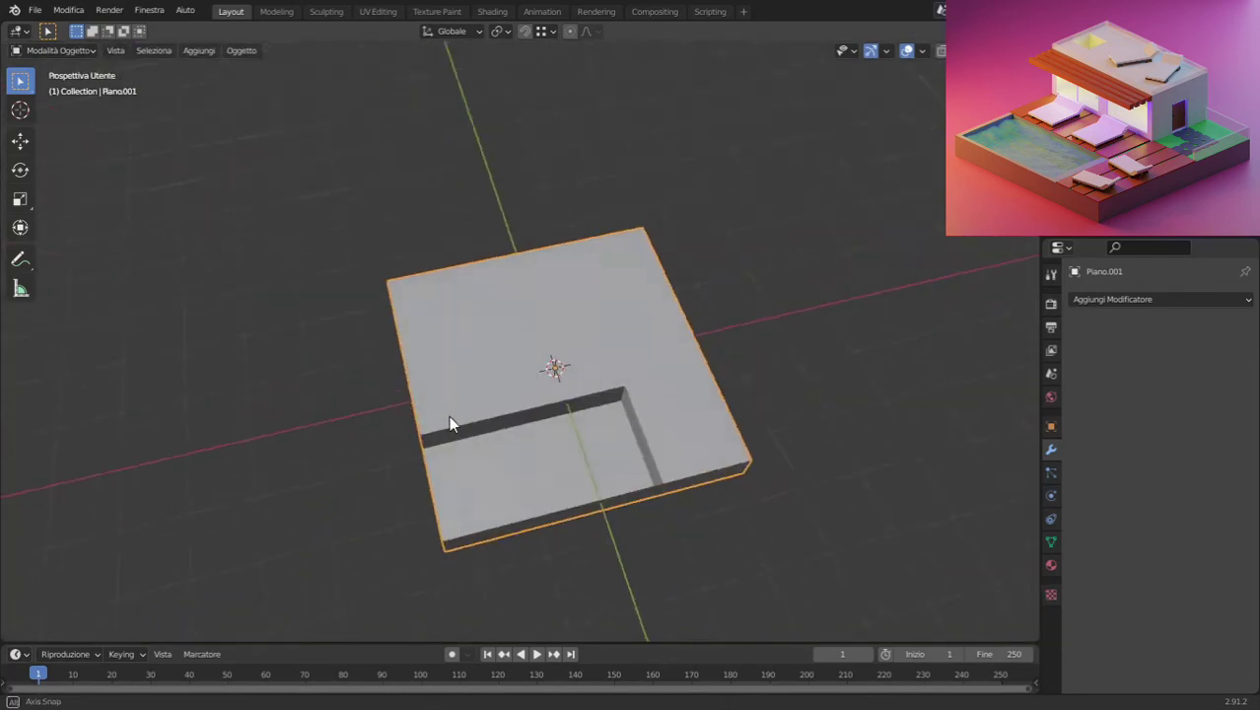
Step: Re-enter Edit Mode and extrude the selected recess faces from the top view
{"action": "middle_click_drag", "start_coordinate": [449, 414], "coordinate": [515, 442]}
{"action": "key", "text": "Tab"}
{"action": "middle_click_drag", "start_coordinate": [202, 435], "coordinate": [331, 389]}
{"action": "key", "text": "KP_7"}
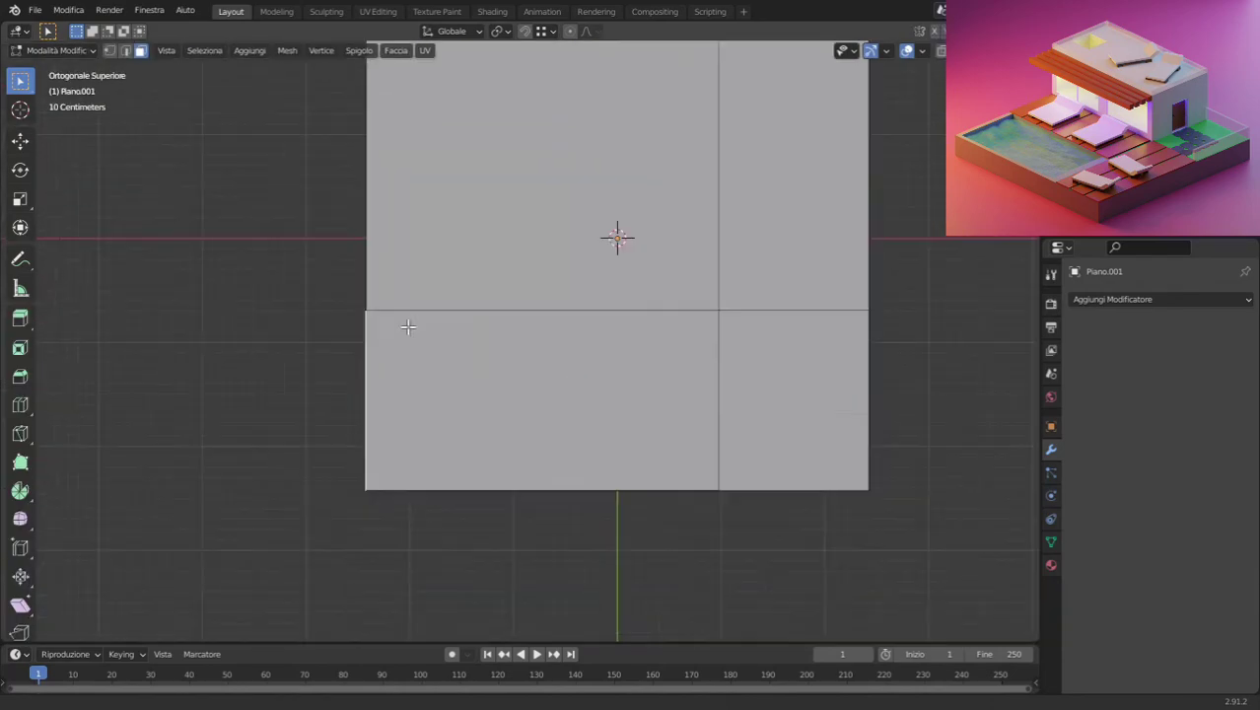
{"action": "scroll", "coordinate": [406, 323], "scroll_direction": "up", "scroll_amount": 4}
{"action": "key", "text": "e"}
{"action": "middle_click_drag", "start_coordinate": [498, 362], "coordinate": [517, 374]}
{"action": "key", "text": "KP_7"}
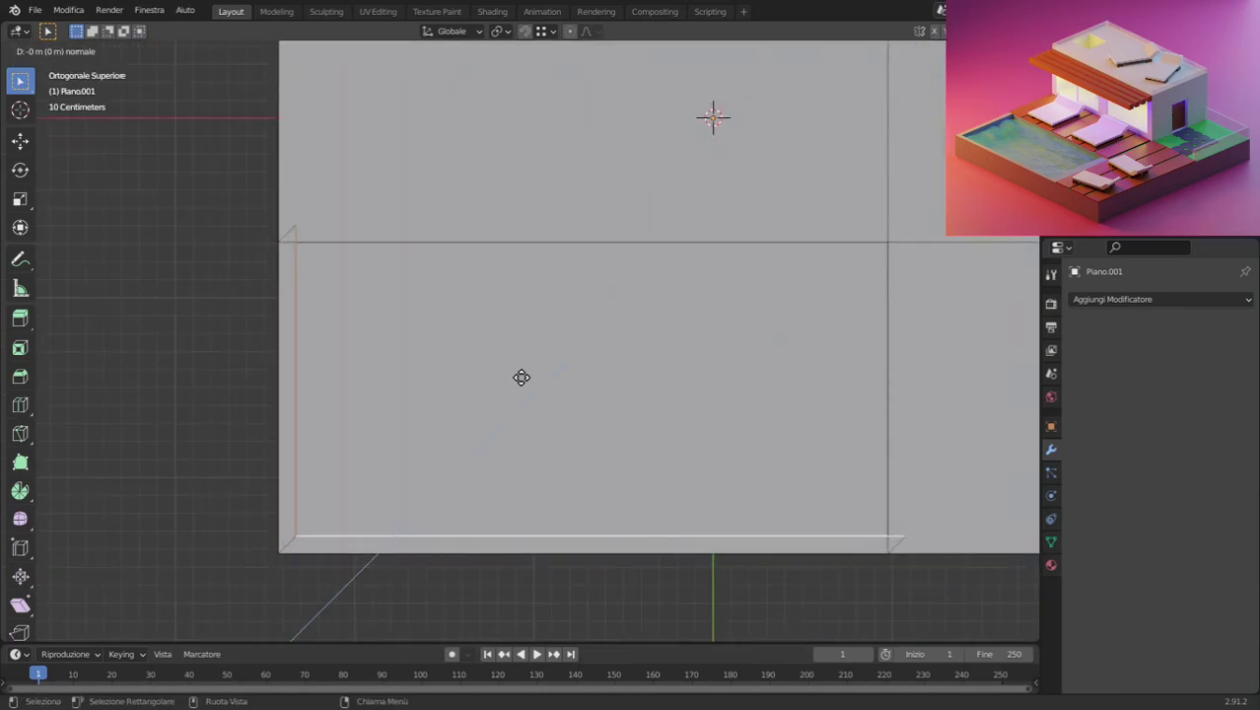
Step: Shrink/fatten the faces and inset them to form a thin pool rim
{"action": "key", "text": "alt+s"}
{"action": "right_click", "coordinate": [352, 421]}
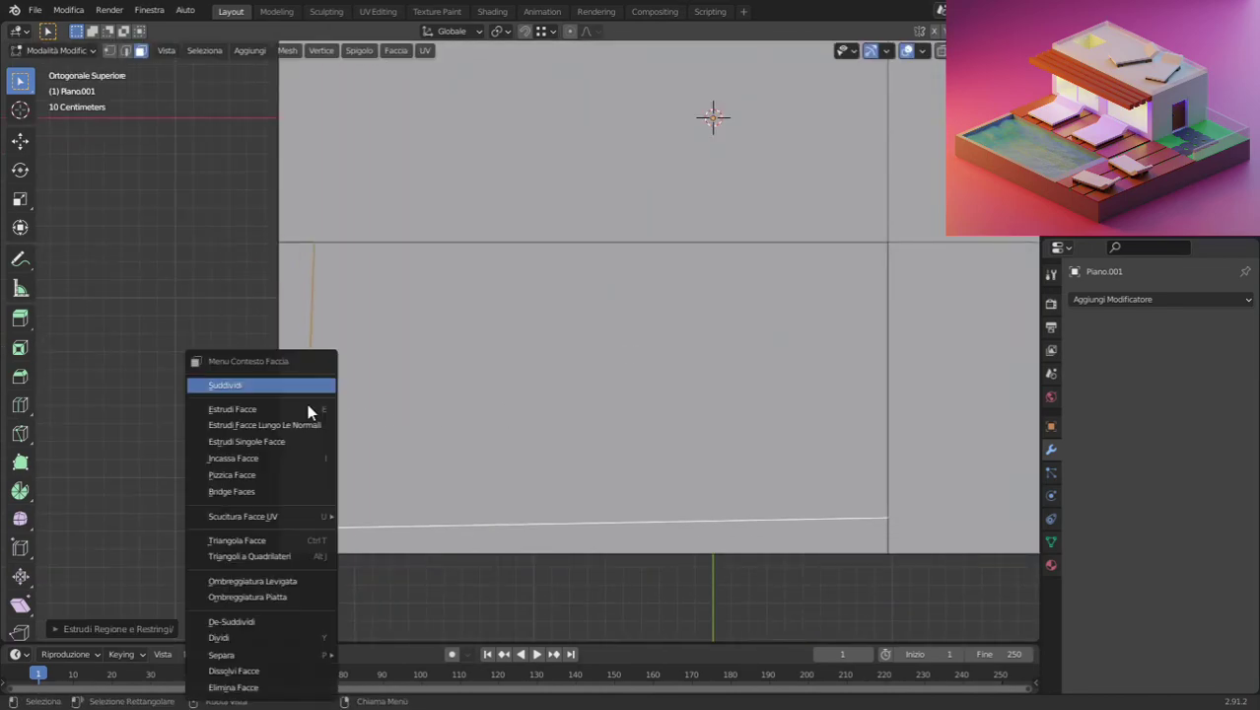
{"action": "left_click", "coordinate": [325, 434]}
{"action": "mouse_move", "coordinate": [441, 481]}
{"action": "middle_mouse_down"}
{"action": "mouse_move", "coordinate": [372, 290]}
{"action": "mouse_move", "coordinate": [290, 330]}
{"action": "middle_mouse_up"}
{"action": "key", "text": "KP_7"}
{"action": "key", "text": "KP_7"}
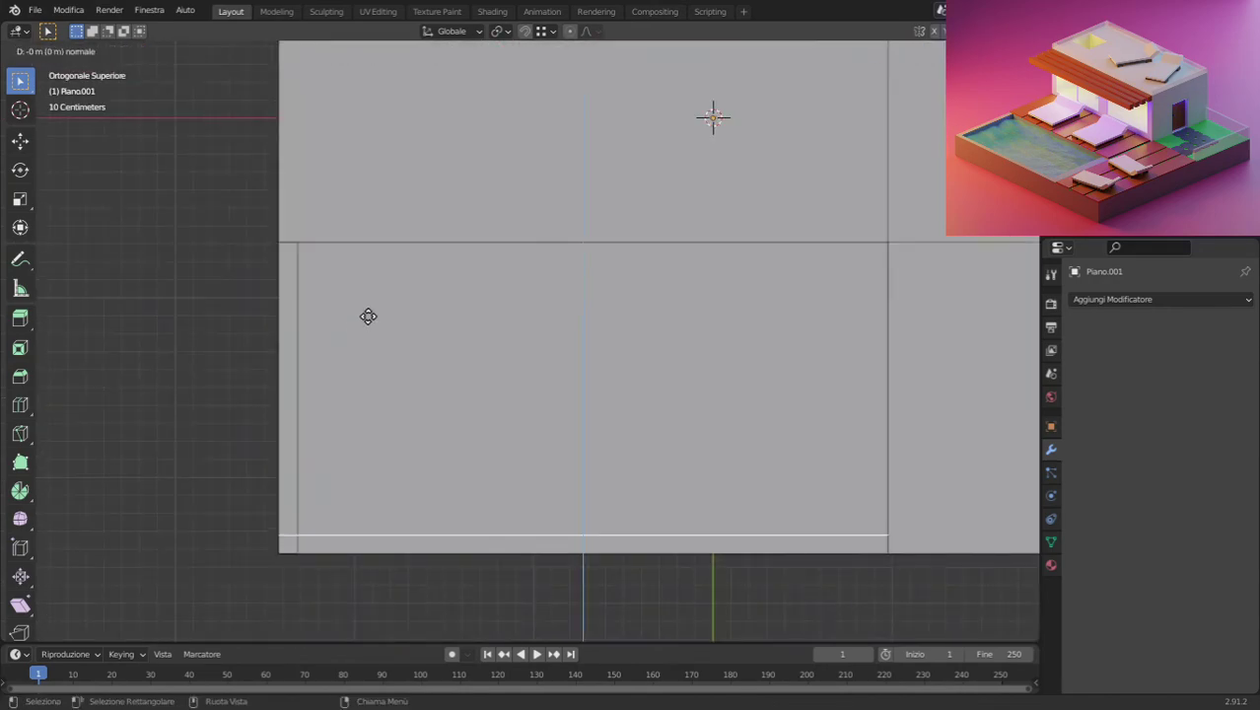
{"action": "left_click", "coordinate": [367, 315]}
{"action": "middle_click_drag", "start_coordinate": [368, 315], "coordinate": [437, 301]}
Step: Return to Object Mode, inspect the recess in perspective and bring up the Add menu
{"action": "key", "text": "Tab"}
{"action": "middle_click_drag", "start_coordinate": [351, 417], "coordinate": [253, 430]}
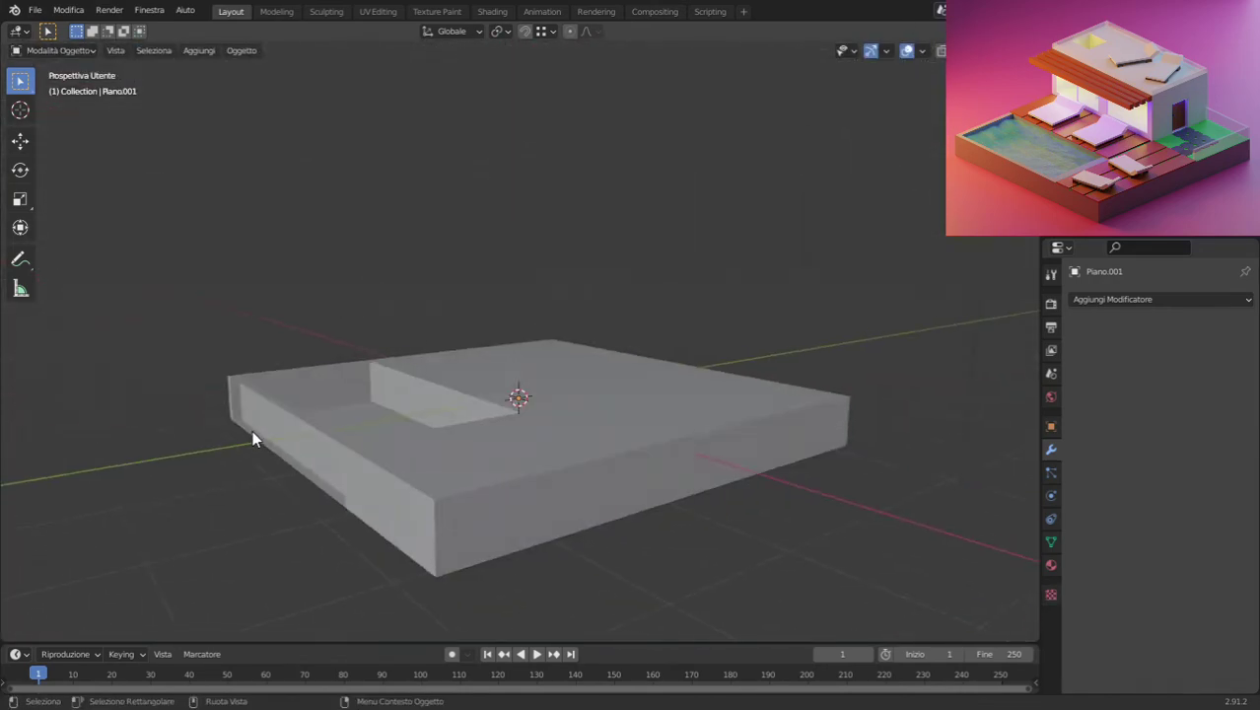
{"action": "key", "text": "KP_0"}
{"action": "key", "text": "Tab"}
{"action": "key", "text": "Tab"}
{"action": "middle_click_drag", "start_coordinate": [212, 365], "coordinate": [402, 536]}
{"action": "scroll", "coordinate": [350, 494], "scroll_direction": "down", "scroll_amount": 3}
{"action": "key", "text": "Tab"}
{"action": "scroll", "coordinate": [469, 532], "scroll_direction": "down", "scroll_amount": 3}
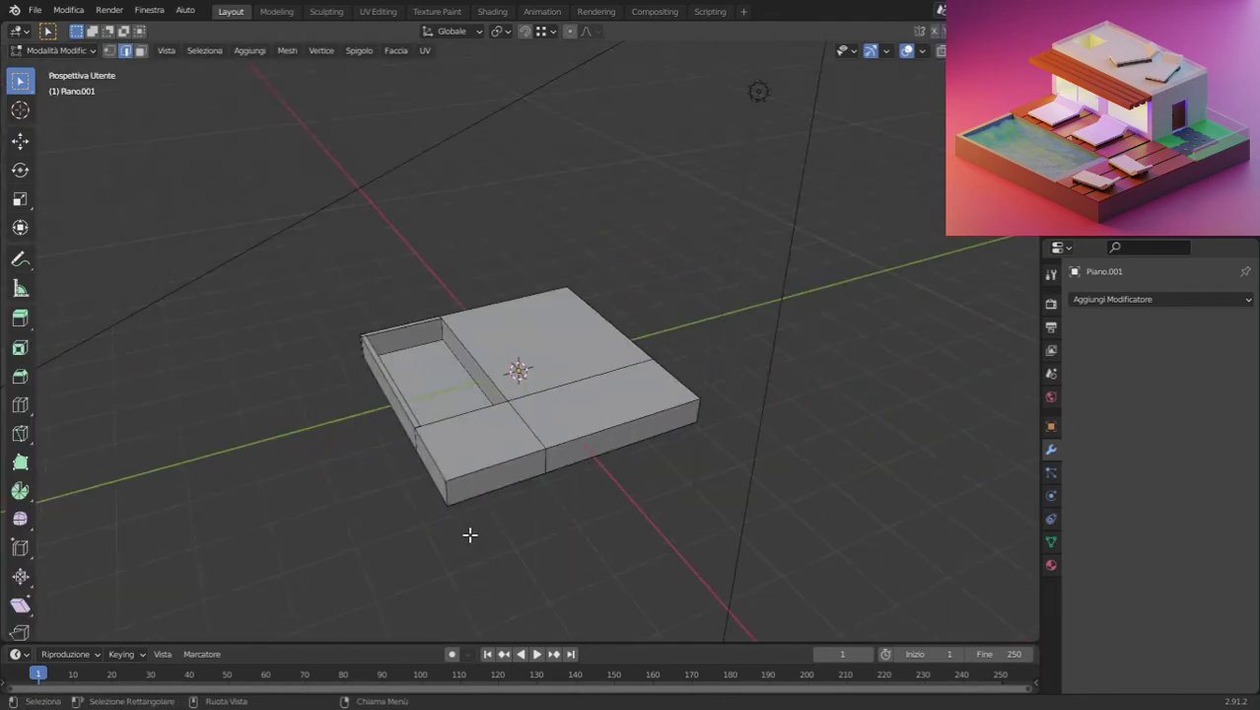
{"action": "key", "text": "Tab"}
{"action": "middle_click_drag", "start_coordinate": [888, 560], "coordinate": [675, 408]}
{"action": "key", "text": "shift+a"}
Step: Add a plane, stretch it along Y and lower it into the pool recess
{"action": "left_click", "coordinate": [678, 366]}
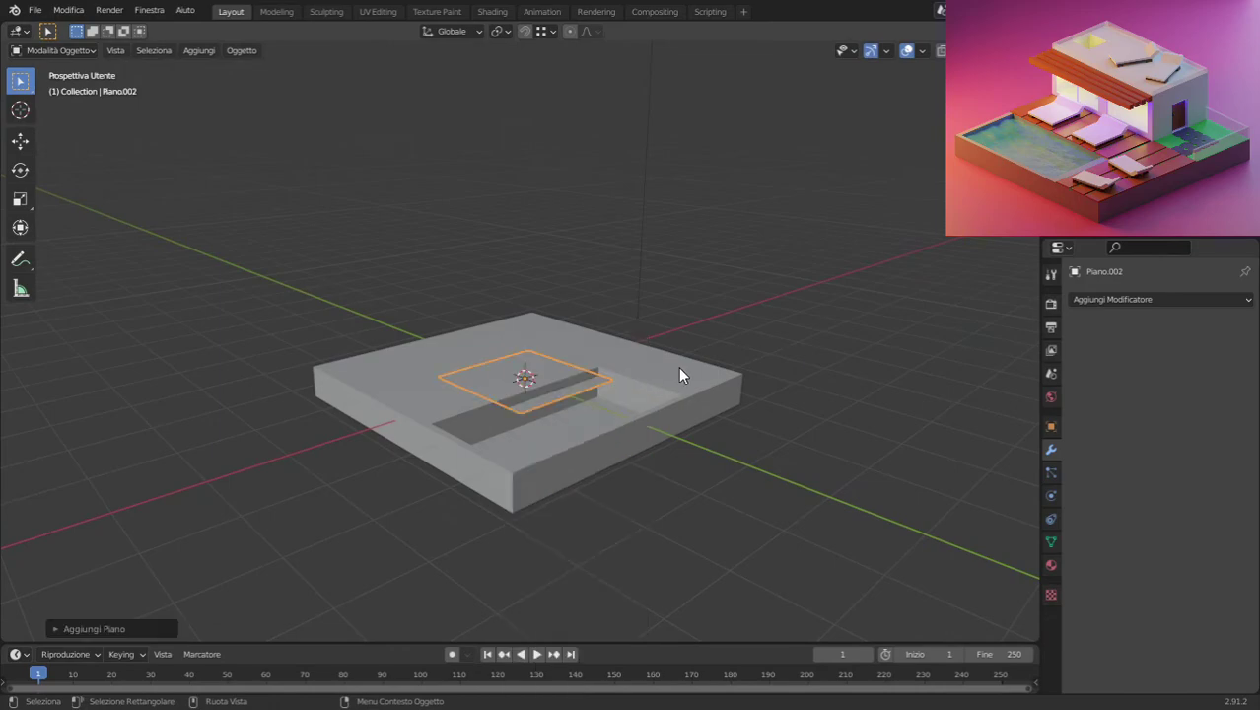
{"action": "key", "text": "g"}
{"action": "scroll", "coordinate": [709, 394], "scroll_direction": "up", "scroll_amount": 3}
{"action": "left_click", "coordinate": [773, 435]}
{"action": "middle_click_drag", "start_coordinate": [772, 435], "coordinate": [844, 416]}
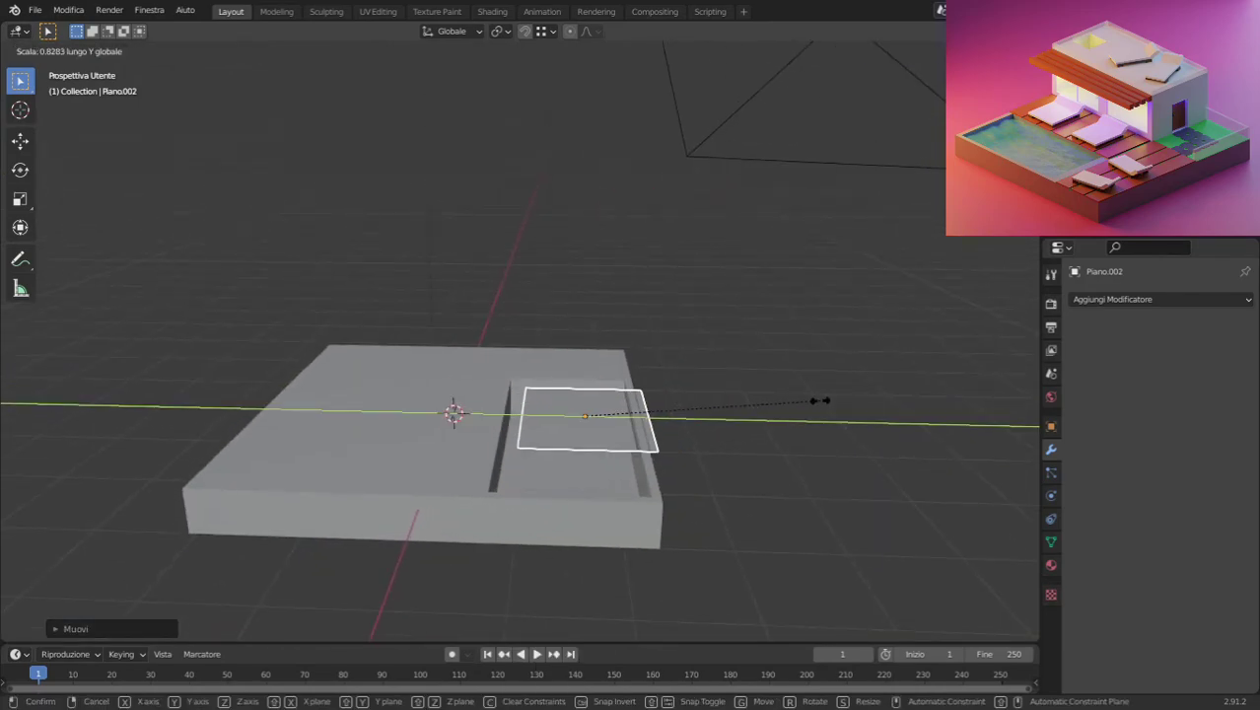
{"action": "left_click", "coordinate": [819, 401]}
{"action": "scroll", "coordinate": [653, 425], "scroll_direction": "up", "scroll_amount": 3}
{"action": "key", "text": "KP_1"}
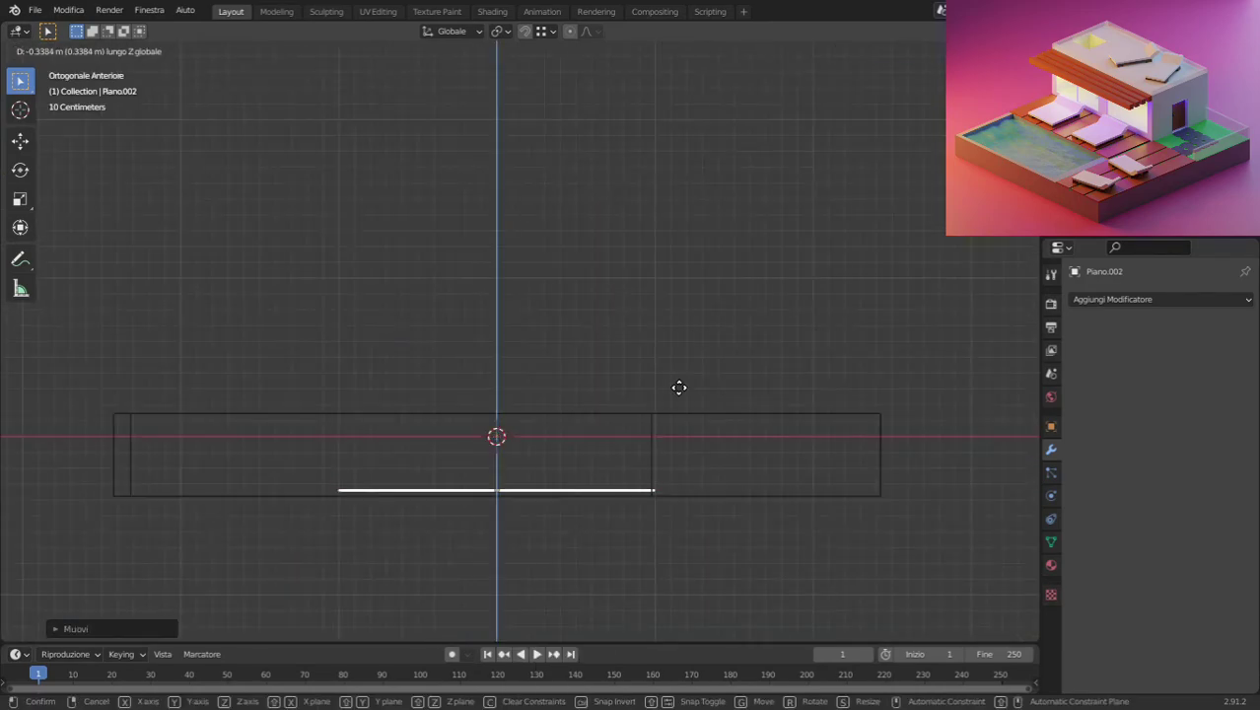
{"action": "left_click", "coordinate": [678, 387]}
Step: Give the plane a Solidify modifier of -0.06 m thickness and apply it
{"action": "mouse_move", "coordinate": [650, 440]}
{"action": "middle_mouse_down"}
{"action": "mouse_move", "coordinate": [480, 496]}
{"action": "mouse_move", "coordinate": [630, 454]}
{"action": "middle_mouse_up"}
{"action": "left_click", "coordinate": [1112, 299]}
{"action": "left_click", "coordinate": [832, 560]}
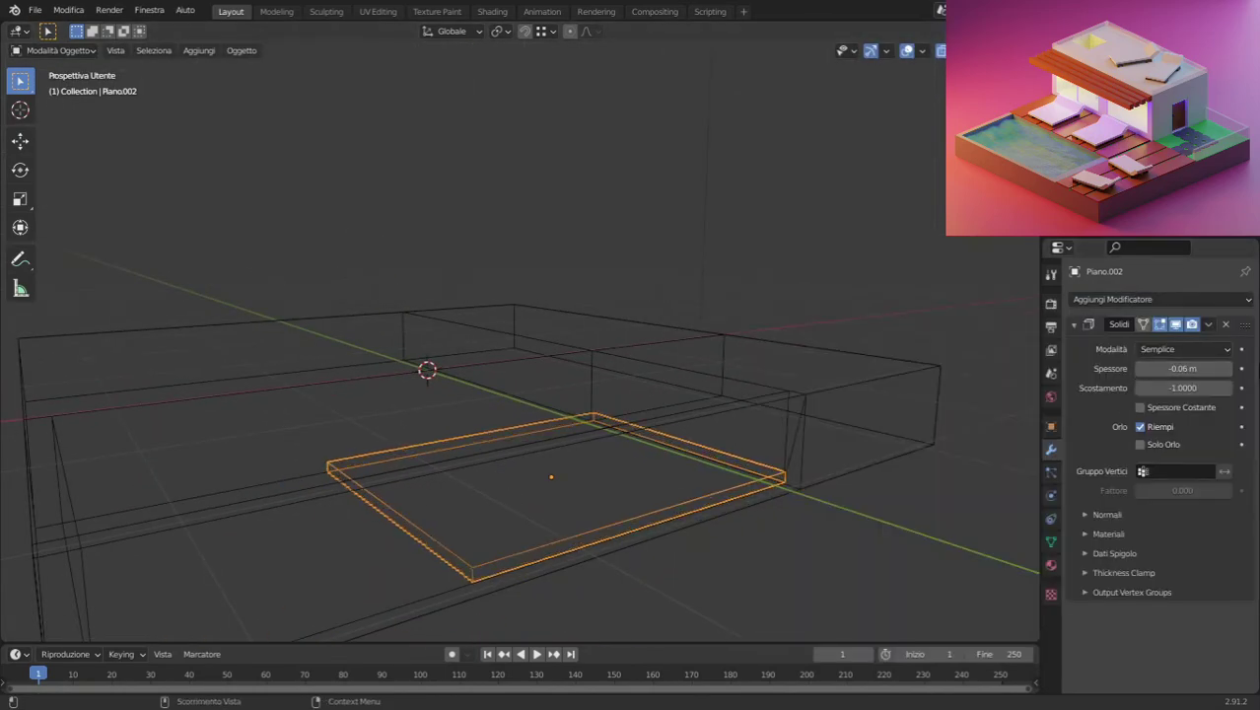
{"action": "key", "text": "Tab"}
{"action": "middle_click_drag", "start_coordinate": [739, 489], "coordinate": [624, 534]}
{"action": "key", "text": "shift+z"}
{"action": "left_click", "coordinate": [625, 535]}
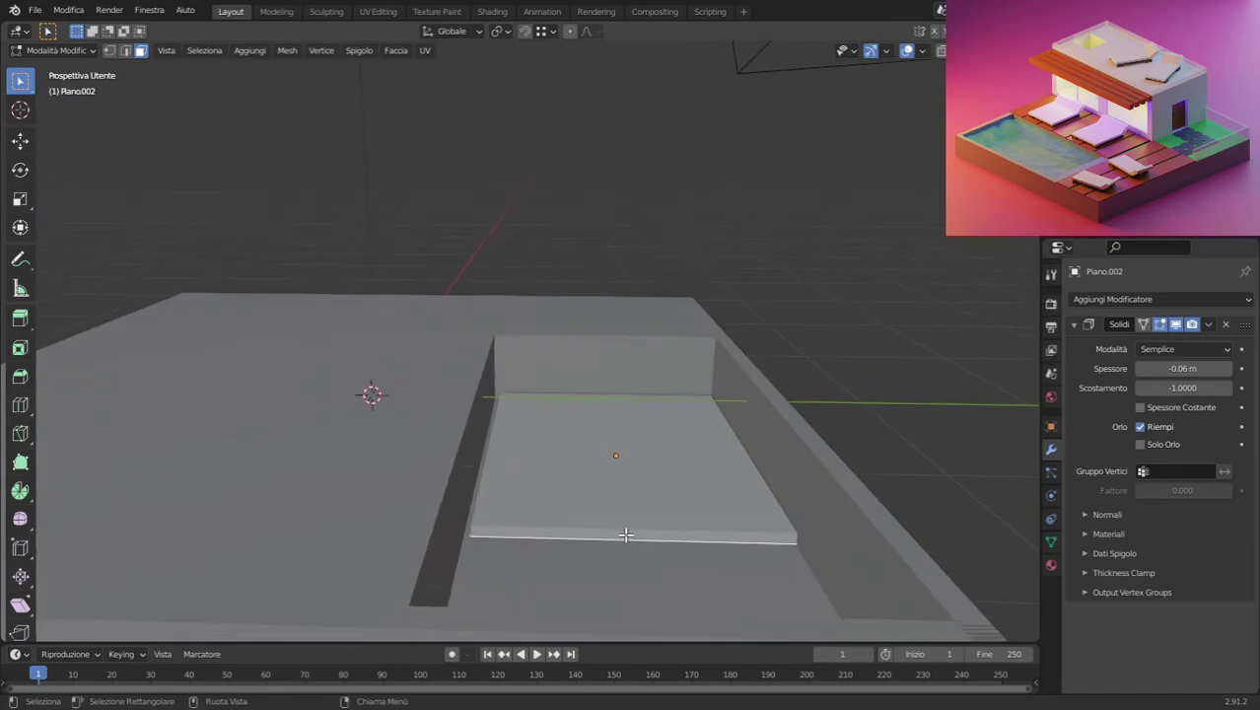
{"action": "key", "text": "ctrl+z"}
Step: In Edit Mode, move the slab's front edge to reshape it into a narrow ledge
{"action": "key", "text": "Tab"}
{"action": "key", "text": "e"}
{"action": "left_click", "coordinate": [562, 522]}
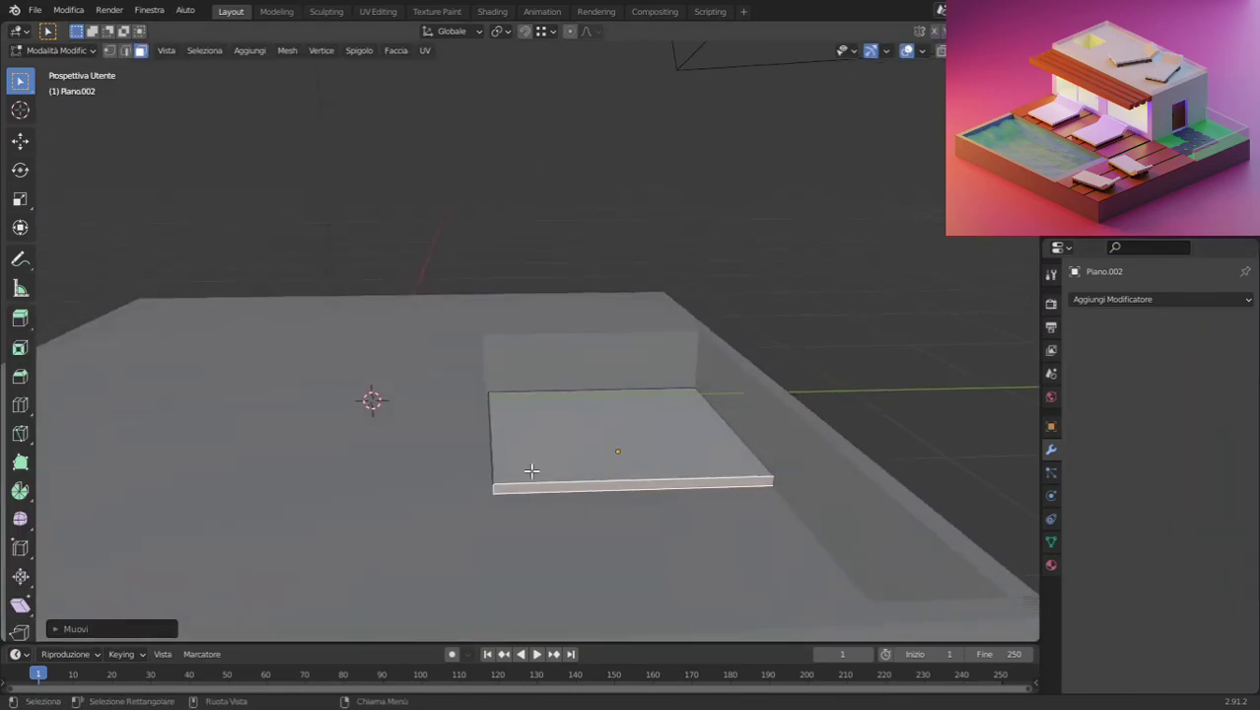
{"action": "mouse_move", "coordinate": [531, 466]}
{"action": "middle_mouse_down"}
{"action": "mouse_move", "coordinate": [487, 488]}
{"action": "mouse_move", "coordinate": [404, 568]}
{"action": "middle_mouse_up"}
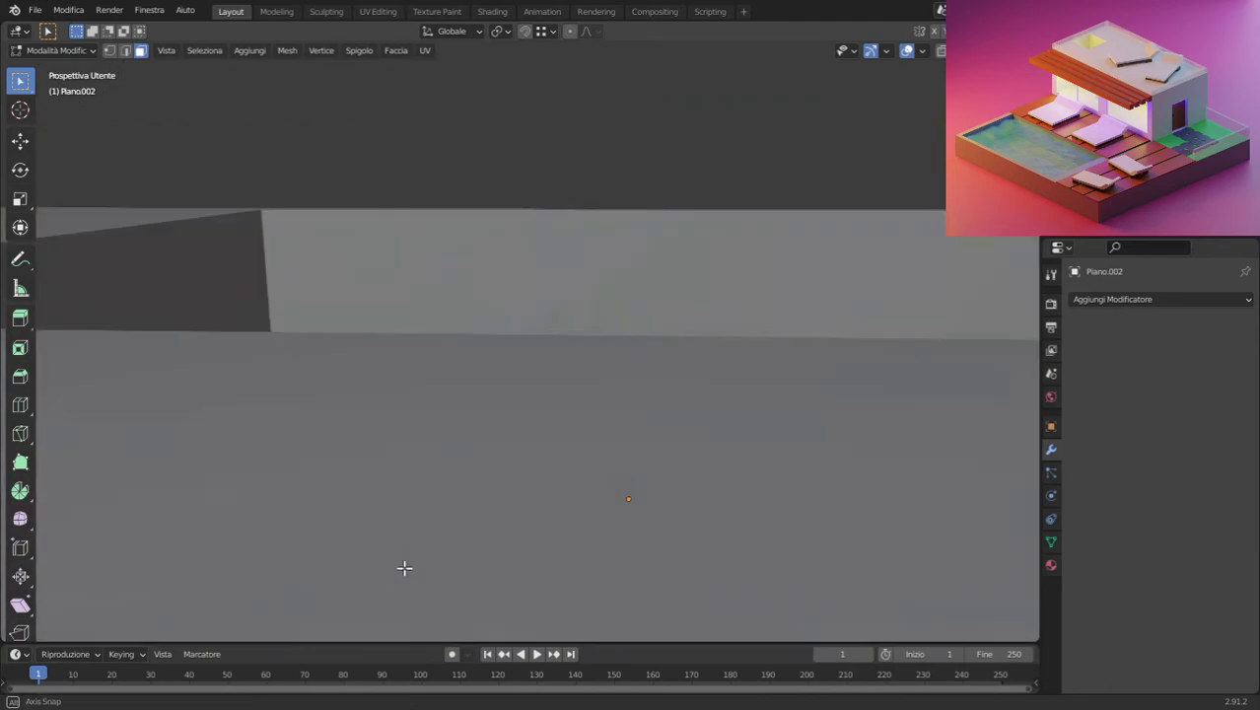
{"action": "key", "text": "KP_Decimal"}
{"action": "key", "text": "shift+z"}
{"action": "left_click", "coordinate": [795, 484]}
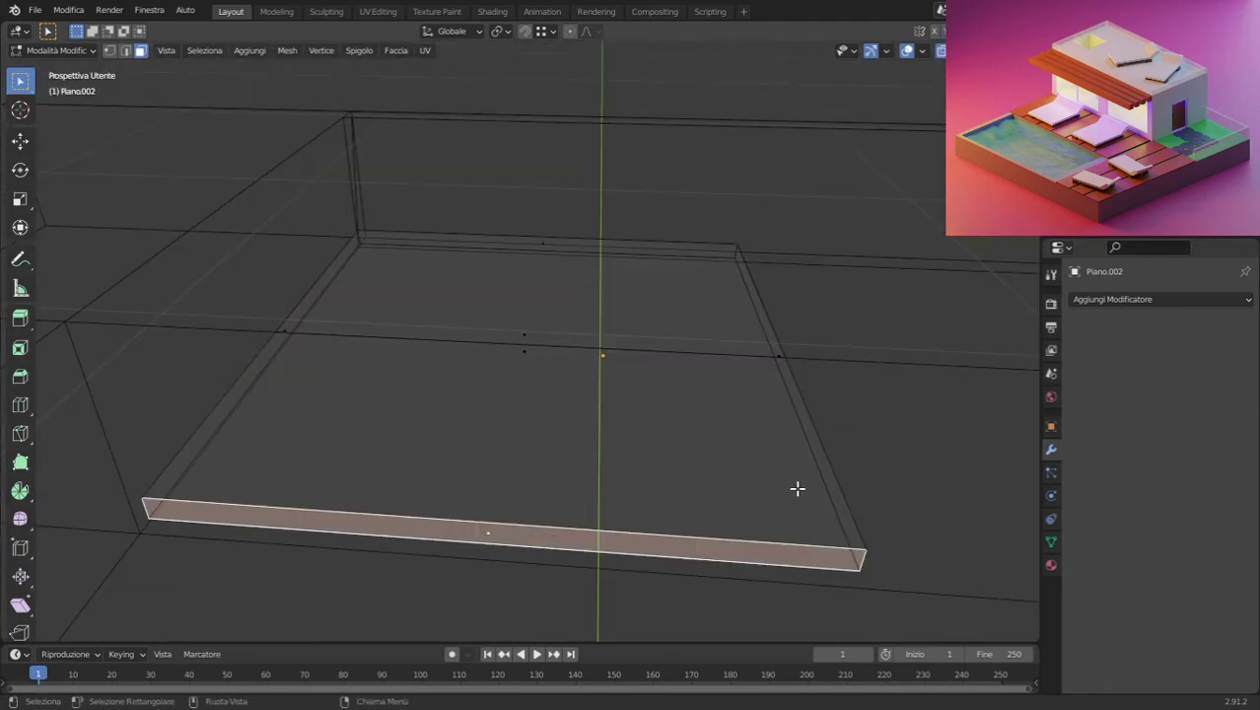
{"action": "key", "text": "KP_7"}
{"action": "left_click", "coordinate": [694, 479]}
{"action": "mouse_move", "coordinate": [343, 447]}
{"action": "middle_mouse_down"}
{"action": "mouse_move", "coordinate": [786, 341]}
{"action": "mouse_move", "coordinate": [664, 440]}
{"action": "mouse_move", "coordinate": [778, 483]}
{"action": "mouse_move", "coordinate": [762, 449]}
{"action": "mouse_move", "coordinate": [584, 437]}
{"action": "middle_mouse_up"}
{"action": "key", "text": "g"}
{"action": "left_click", "coordinate": [775, 410]}
Step: Slide the step along X against the pool wall and return to Object Mode
{"action": "key", "text": "g"}
{"action": "key", "text": "x"}
{"action": "left_click", "coordinate": [656, 365]}
{"action": "key", "text": "Tab"}
{"action": "middle_click_drag", "start_coordinate": [656, 364], "coordinate": [593, 369]}
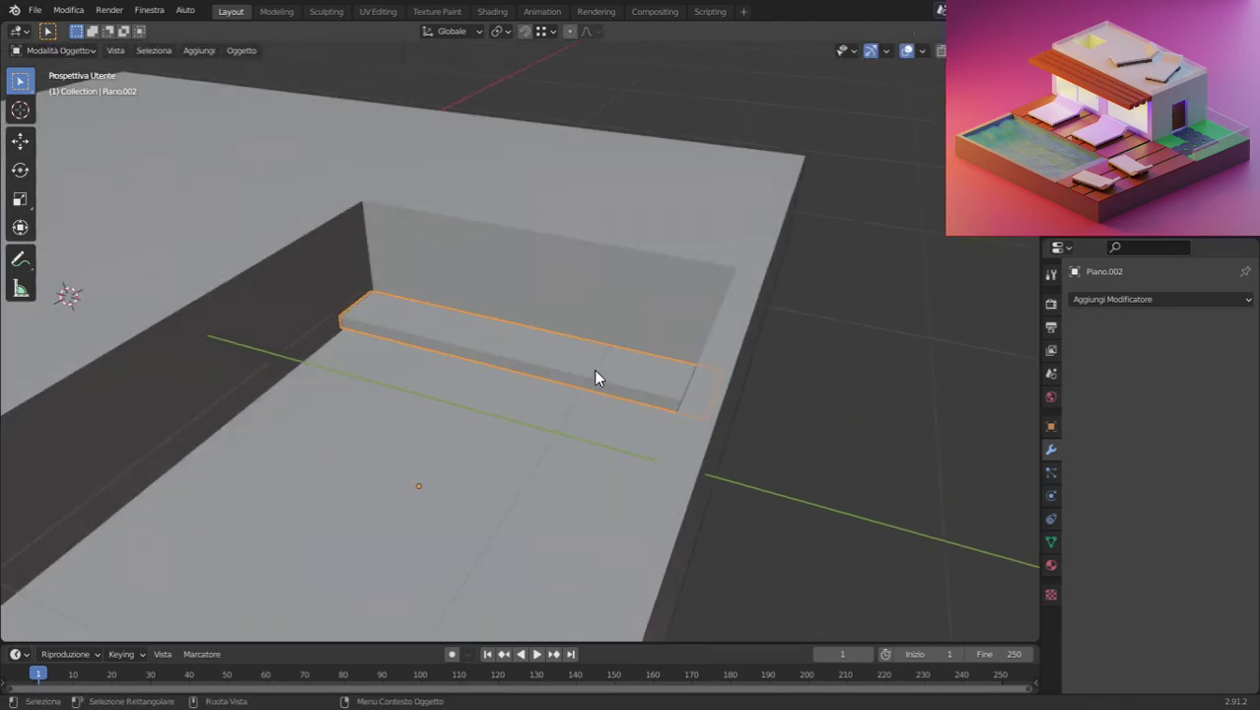
Step: Add an Array modifier with X offset -0.5, rotate it about Z and raise the count to 4
{"action": "left_click", "coordinate": [1112, 299]}
{"action": "left_click", "coordinate": [985, 326]}
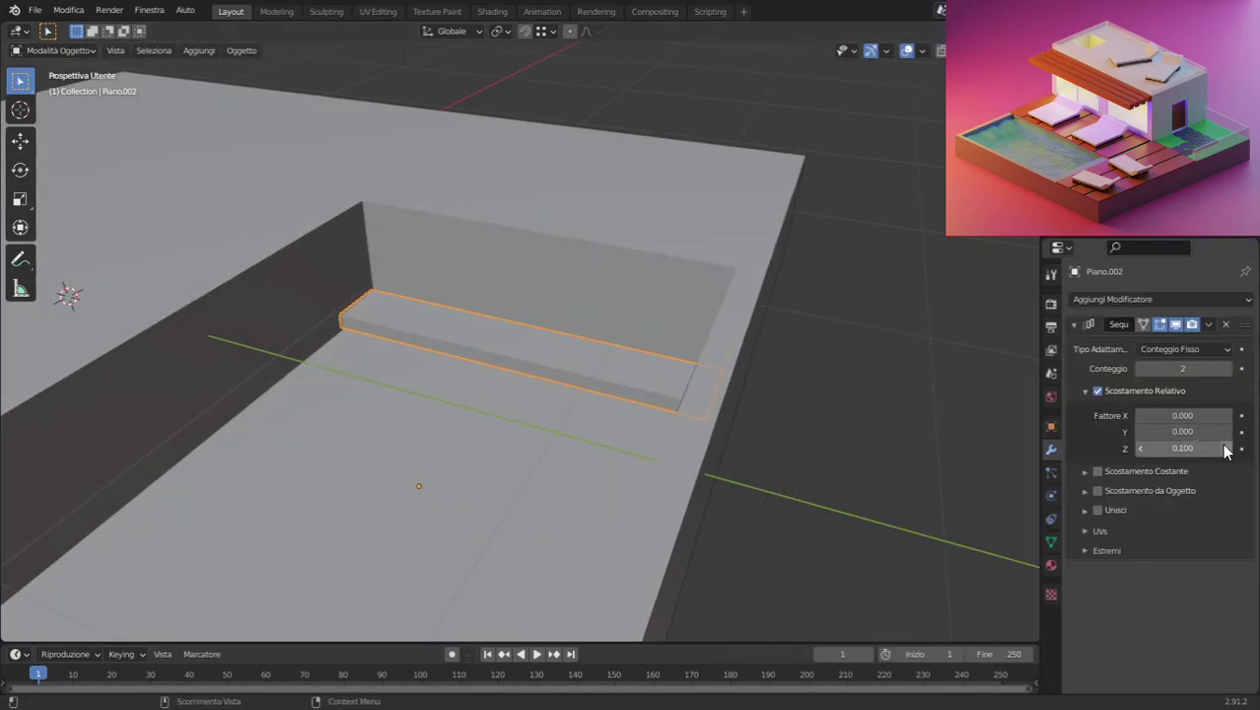
{"action": "middle_click_drag", "start_coordinate": [937, 394], "coordinate": [801, 424]}
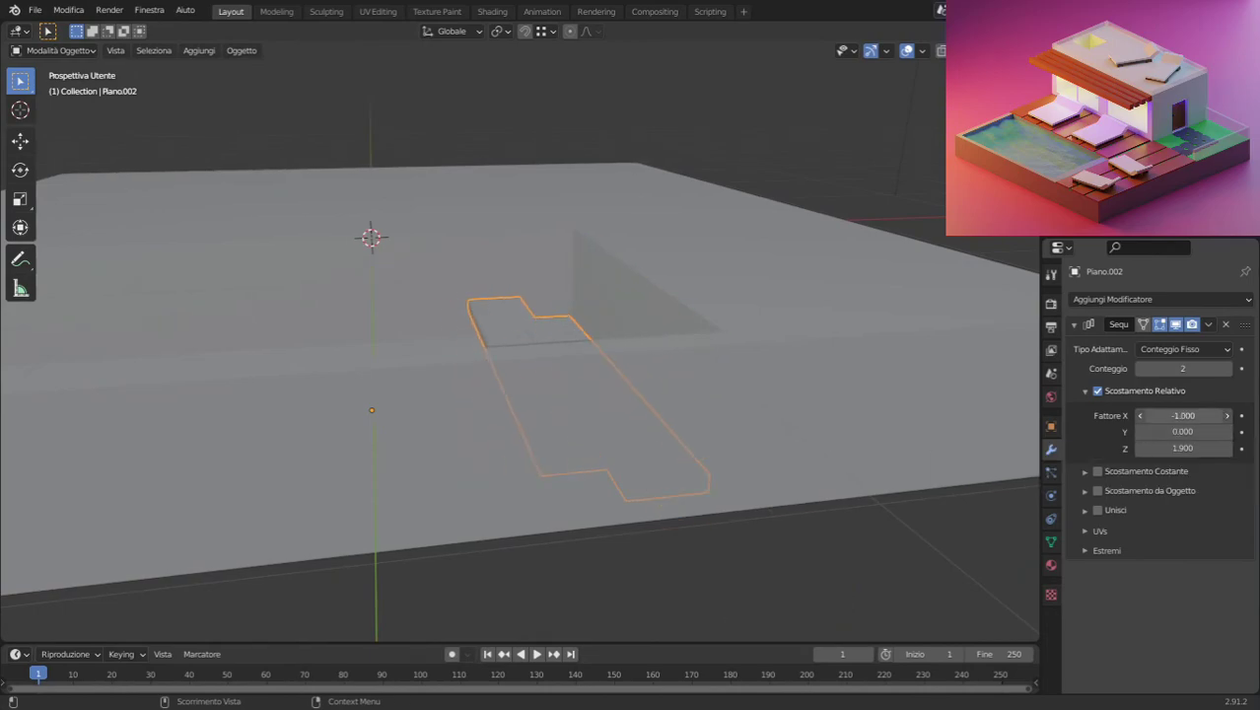
{"action": "left_click_drag", "start_coordinate": [1183, 415], "coordinate": [1212, 415]}
{"action": "mouse_move", "coordinate": [986, 424]}
{"action": "middle_mouse_down"}
{"action": "mouse_move", "coordinate": [774, 451]}
{"action": "mouse_move", "coordinate": [690, 513]}
{"action": "middle_mouse_up"}
{"action": "key", "text": "r"}
{"action": "key", "text": "z"}
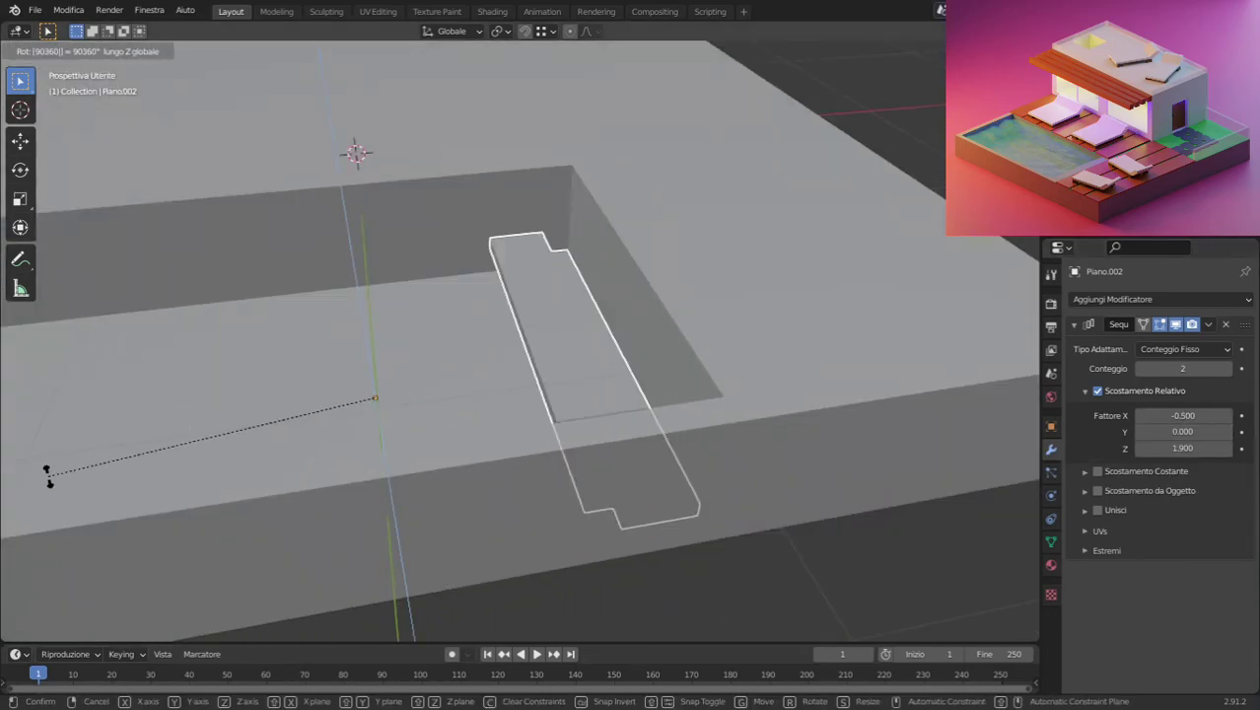
{"action": "key", "text": "Return"}
{"action": "left_click", "coordinate": [1226, 367]}
Step: Reposition the stairs along X and increase the array count to 5 steps
{"action": "key", "text": "KP_7"}
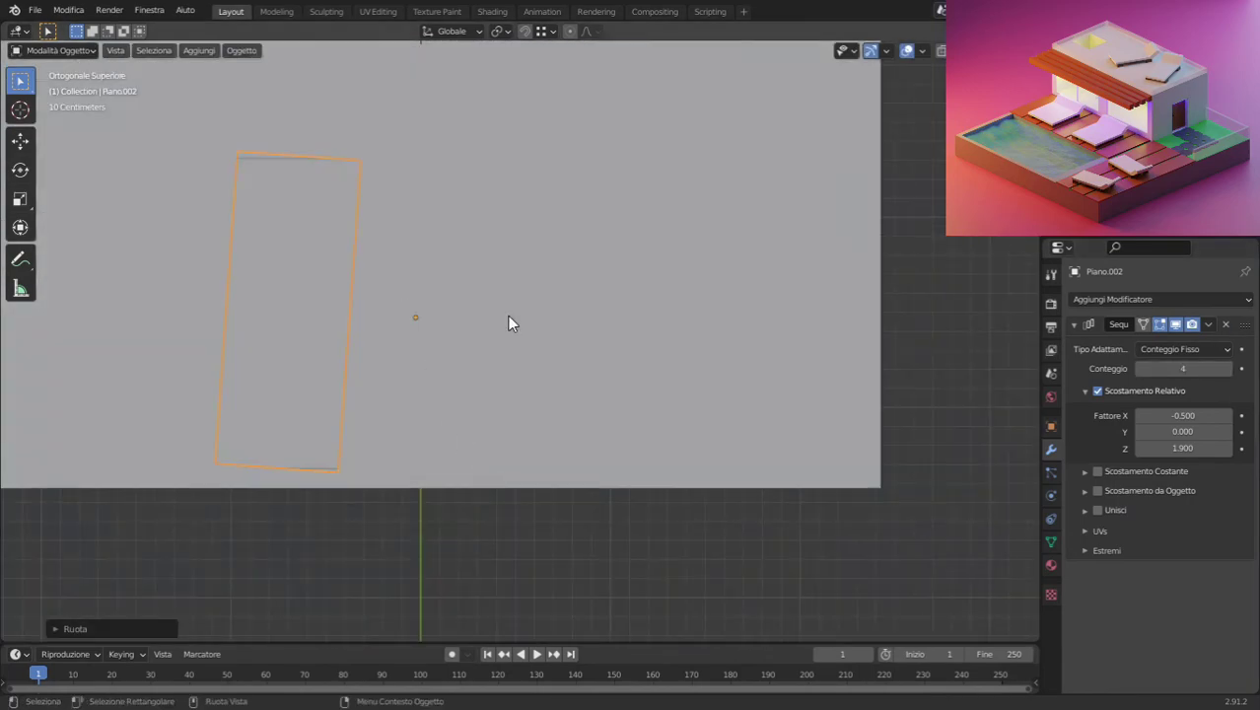
{"action": "key", "text": "r"}
{"action": "key", "text": "z"}
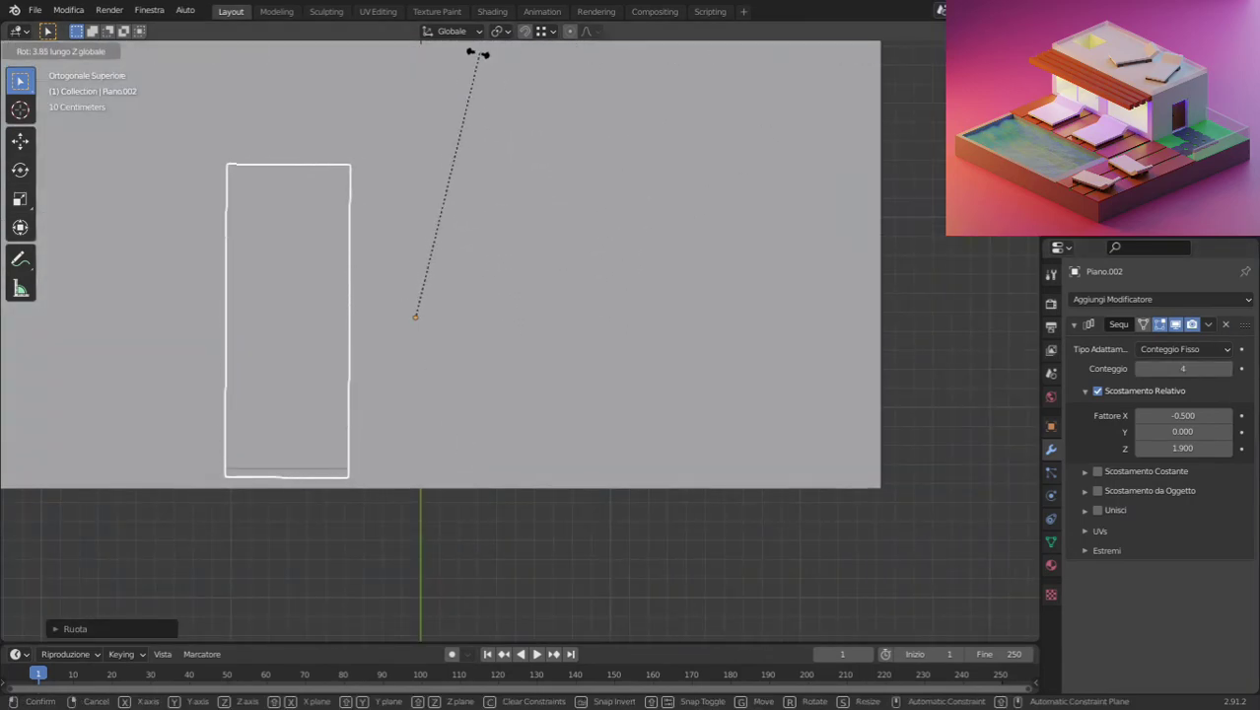
{"action": "key", "text": "Escape"}
{"action": "middle_click_drag", "start_coordinate": [481, 55], "coordinate": [781, 247]}
{"action": "key", "text": "g"}
{"action": "left_click", "coordinate": [568, 359]}
{"action": "scroll", "coordinate": [568, 359], "scroll_direction": "up", "scroll_amount": 3}
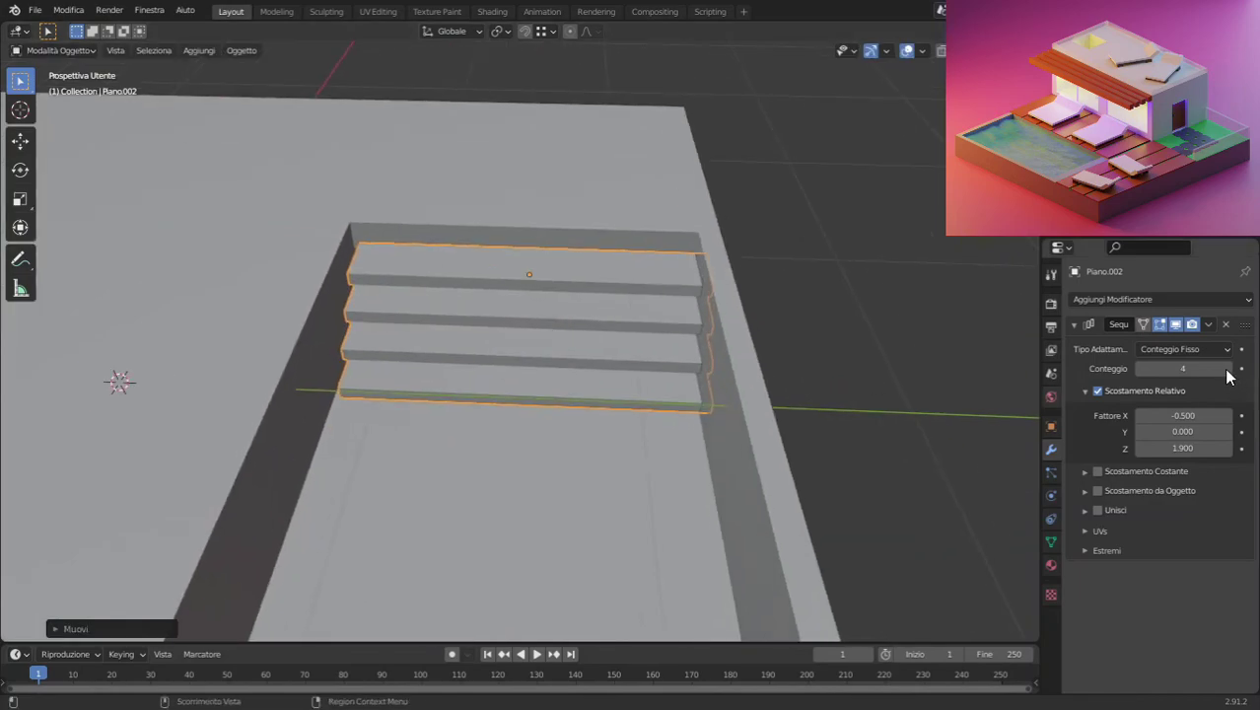
{"action": "left_click", "coordinate": [1226, 370]}
{"action": "key", "text": "g"}
{"action": "key", "text": "x"}
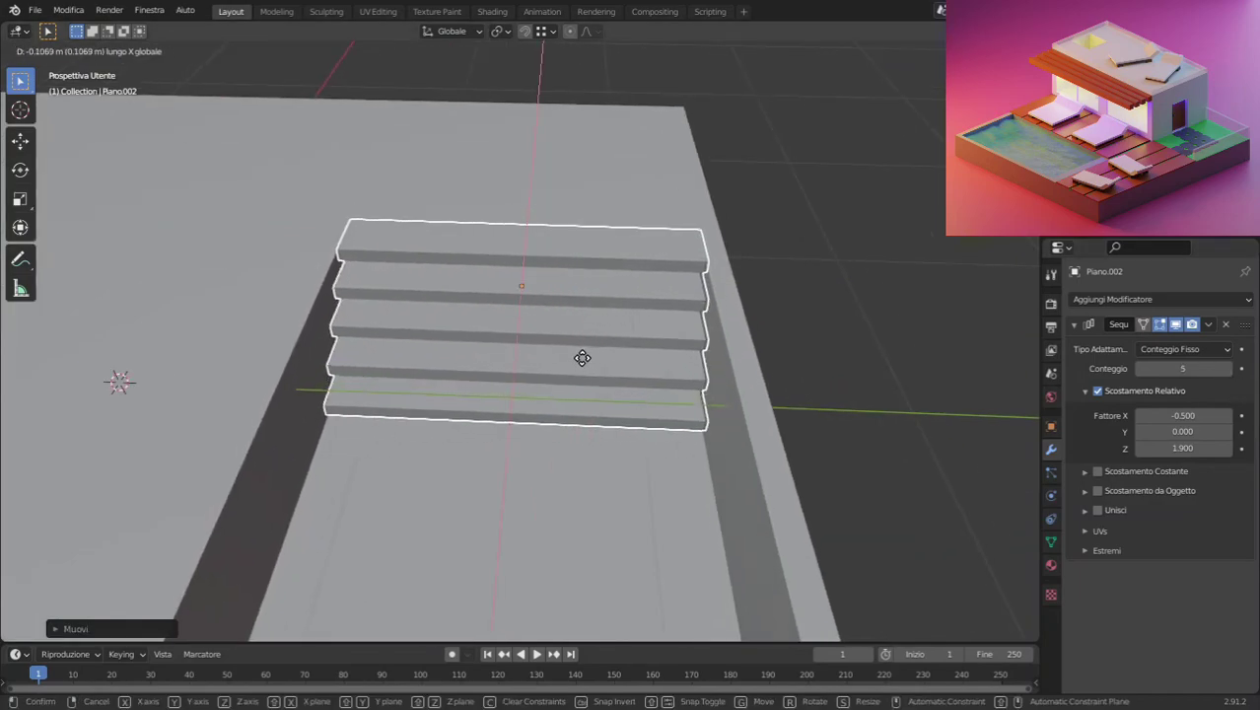
{"action": "left_click", "coordinate": [581, 358]}
{"action": "mouse_move", "coordinate": [581, 358]}
{"action": "middle_mouse_down"}
{"action": "mouse_move", "coordinate": [631, 258]}
{"action": "mouse_move", "coordinate": [597, 362]}
{"action": "middle_mouse_up"}
Step: Scale the staircase's height along Z, then hide the base slab
{"action": "left_click", "coordinate": [631, 259]}
{"action": "key", "text": "KP_1"}
{"action": "left_click", "coordinate": [583, 309]}
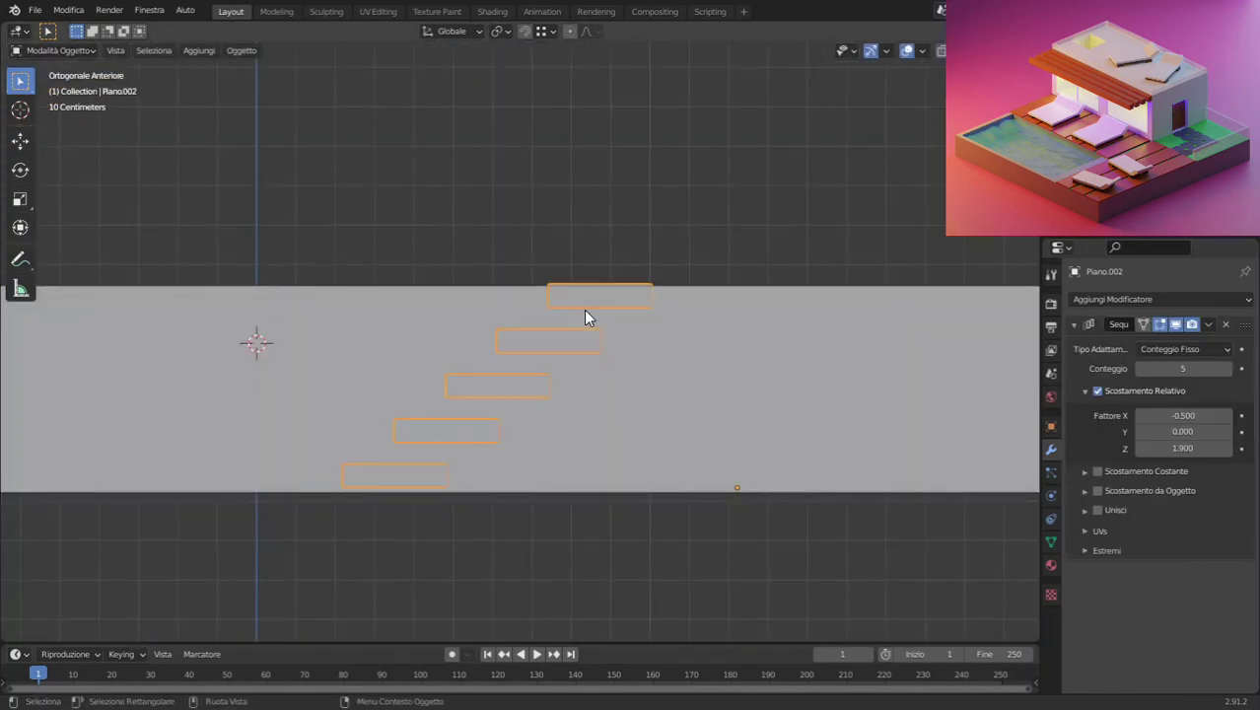
{"action": "key", "text": "s"}
{"action": "key", "text": "z"}
{"action": "left_click", "coordinate": [611, 213]}
{"action": "mouse_move", "coordinate": [611, 213]}
{"action": "middle_mouse_down"}
{"action": "mouse_move", "coordinate": [623, 508]}
{"action": "mouse_move", "coordinate": [710, 505]}
{"action": "mouse_move", "coordinate": [568, 454]}
{"action": "mouse_move", "coordinate": [509, 281]}
{"action": "middle_mouse_up"}
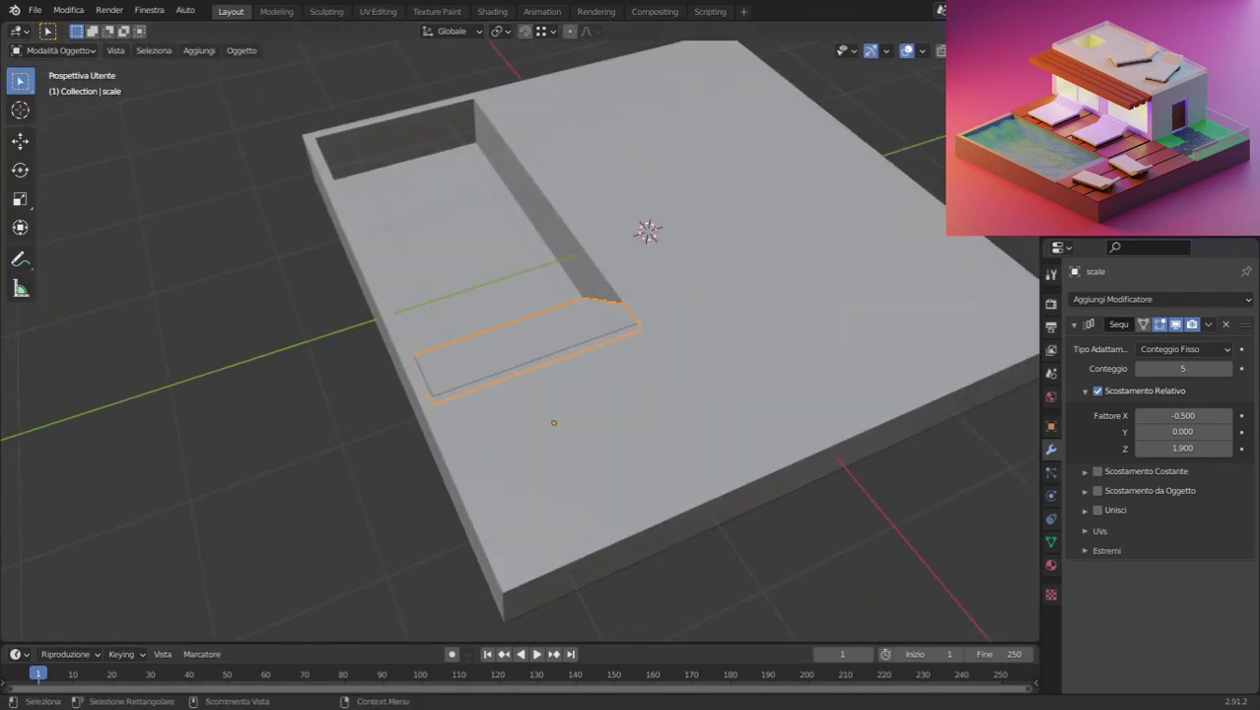
{"action": "key", "text": "ctrl+z"}
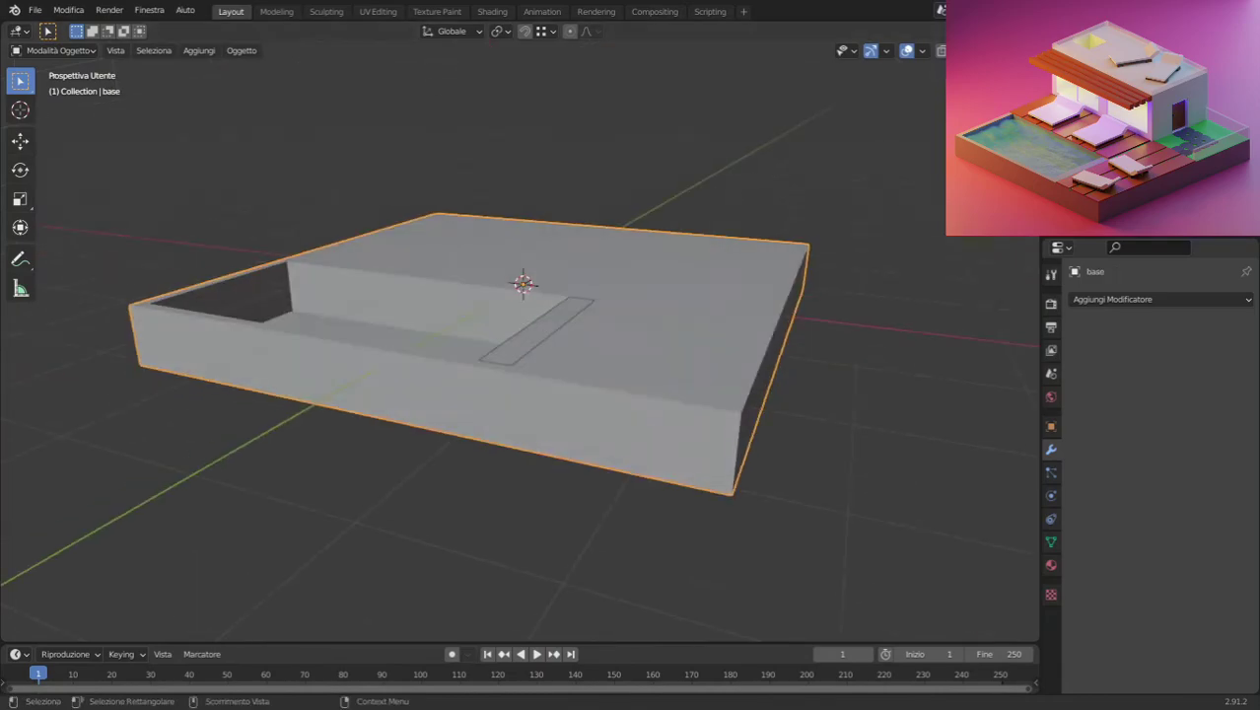
{"action": "key", "text": "h"}
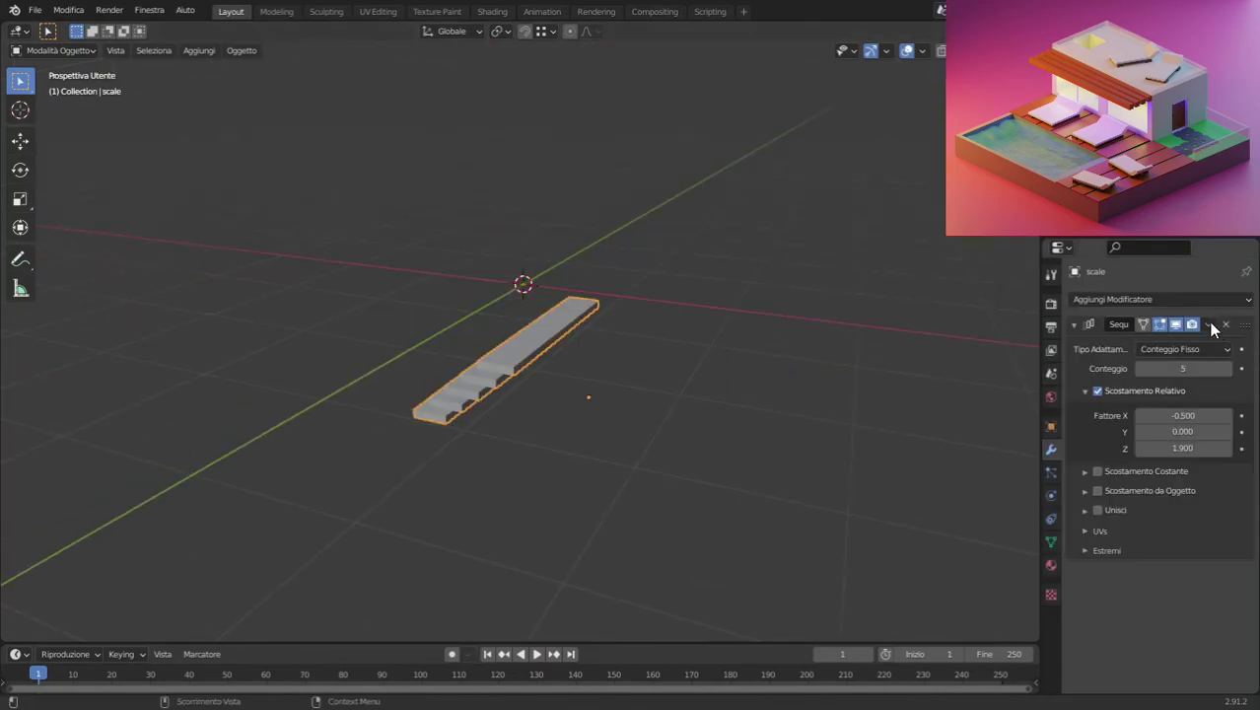
Step: Add a new cube mesh and view it from the side orthographic view
{"action": "key", "text": "shift+a"}
{"action": "left_click", "coordinate": [657, 325]}
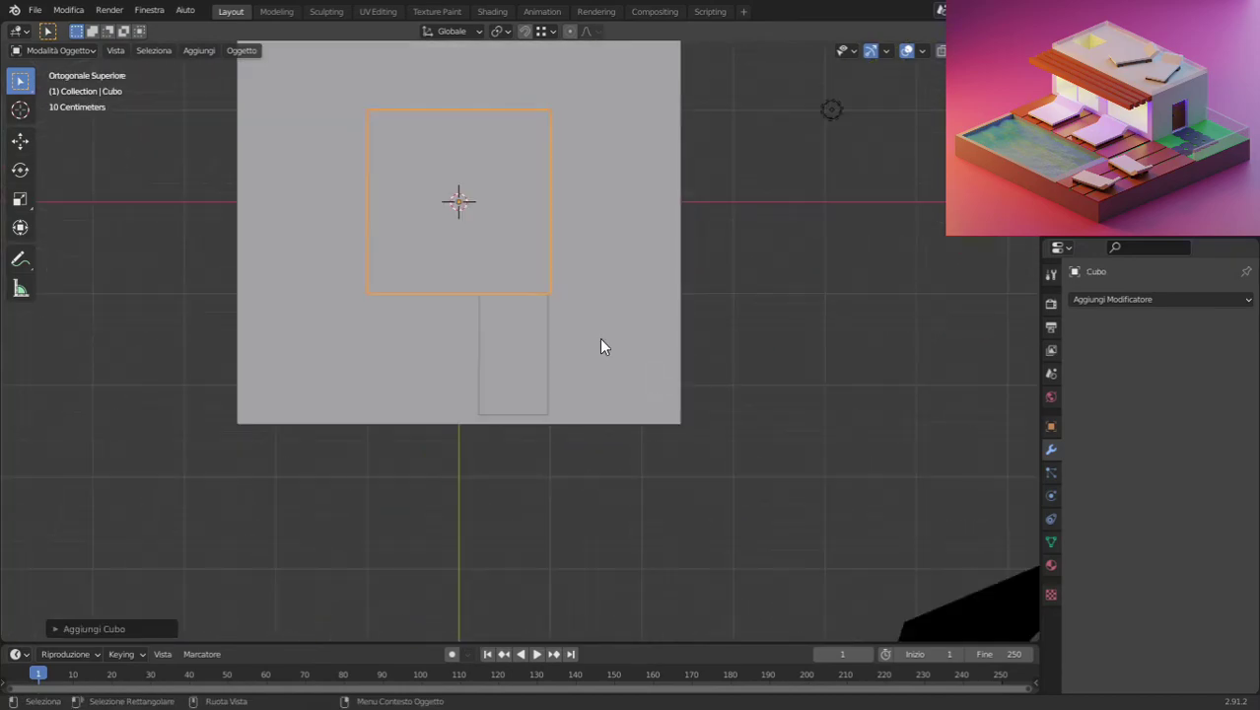
{"action": "key", "text": "KP_3"}
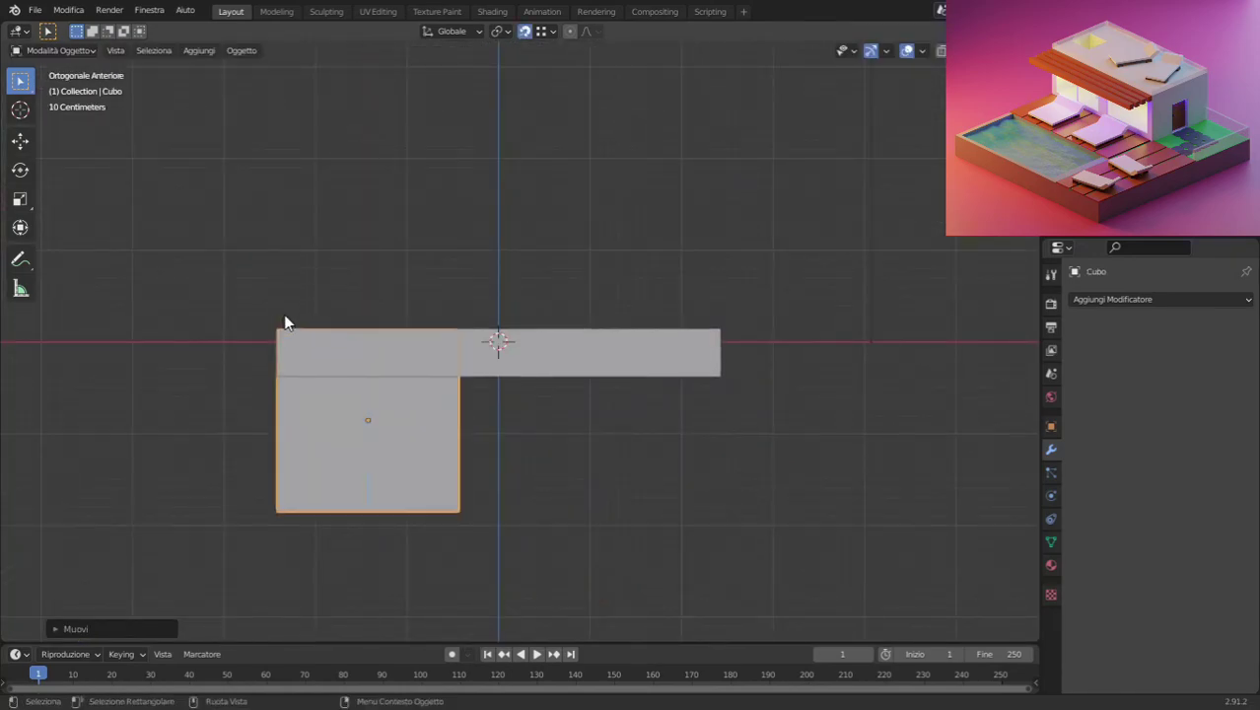
{"action": "middle_click_drag", "start_coordinate": [284, 321], "coordinate": [469, 365]}
{"action": "key", "text": "KP_3"}
Step: Raise the cube vertically along Z above the base
{"action": "key", "text": "g"}
{"action": "key", "text": "z"}
{"action": "key", "text": "Escape"}
{"action": "key", "text": "g"}
{"action": "key", "text": "z"}
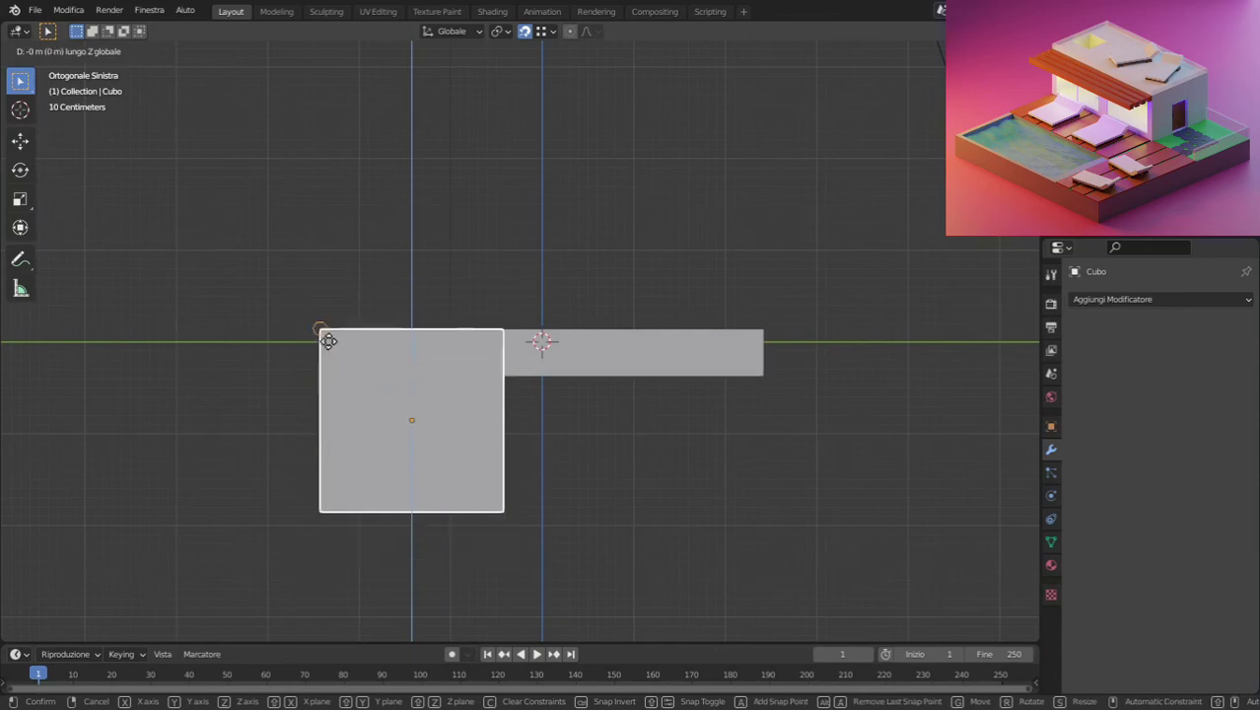
{"action": "key", "text": "Escape"}
{"action": "key", "text": "g"}
{"action": "key", "text": "z"}
{"action": "left_click", "coordinate": [338, 284]}
Step: Scale the cube down and place it on the back of the base slab
{"action": "middle_click_drag", "start_coordinate": [338, 284], "coordinate": [411, 287]}
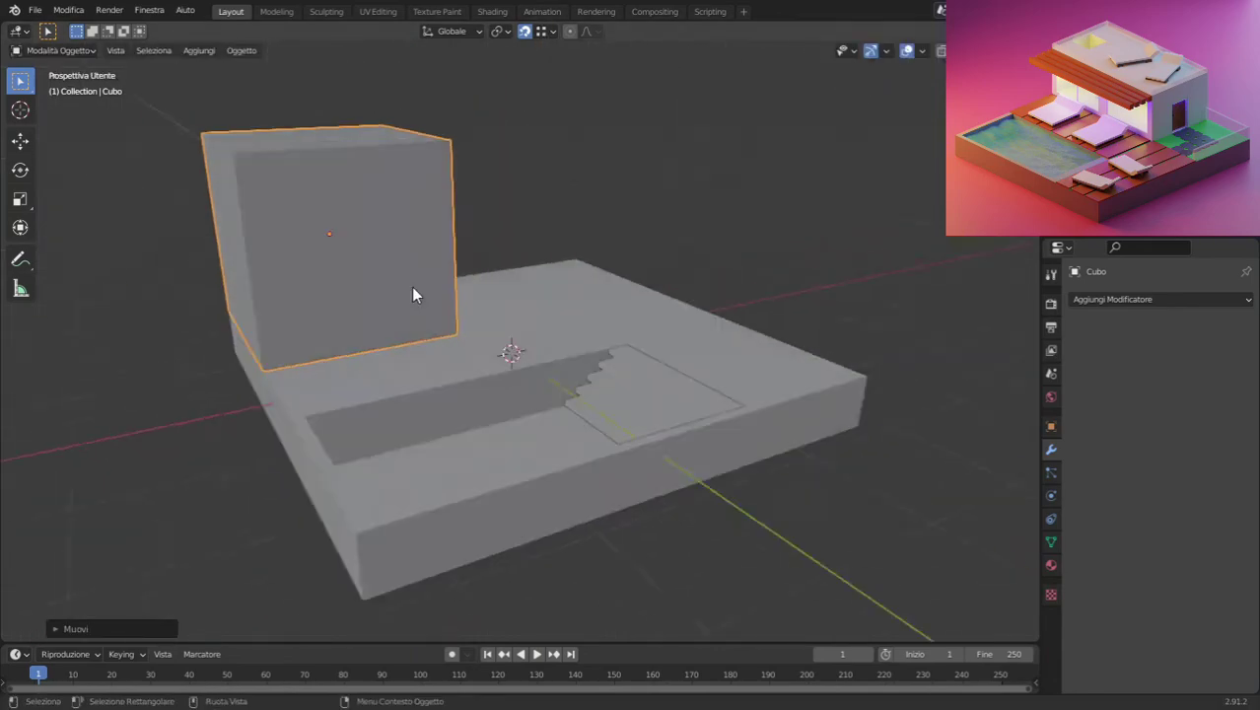
{"action": "key", "text": "KP_0"}
{"action": "key", "text": "Tab"}
{"action": "key", "text": "Tab"}
{"action": "key", "text": "s"}
{"action": "left_click", "coordinate": [698, 160]}
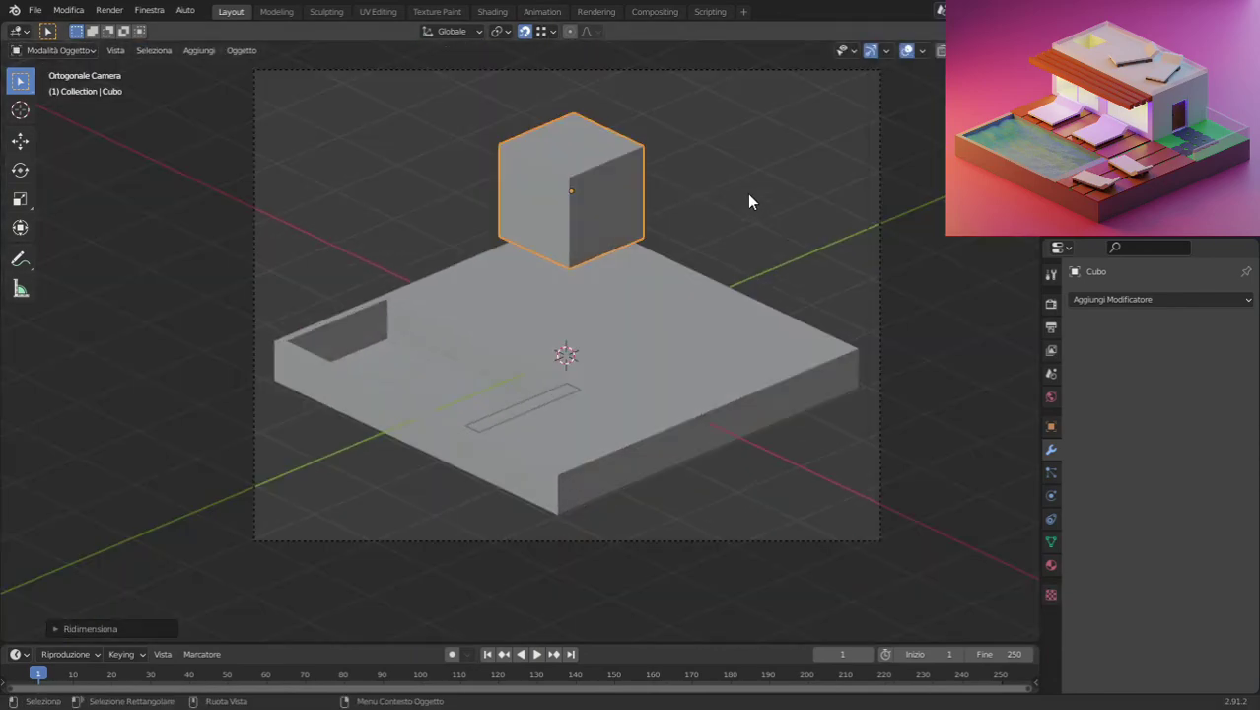
{"action": "key", "text": "g"}
{"action": "key", "text": "Escape"}
{"action": "middle_click_drag", "start_coordinate": [747, 193], "coordinate": [361, 510]}
{"action": "key", "text": "g"}
{"action": "left_click", "coordinate": [310, 465]}
{"action": "key", "text": "KP_0"}
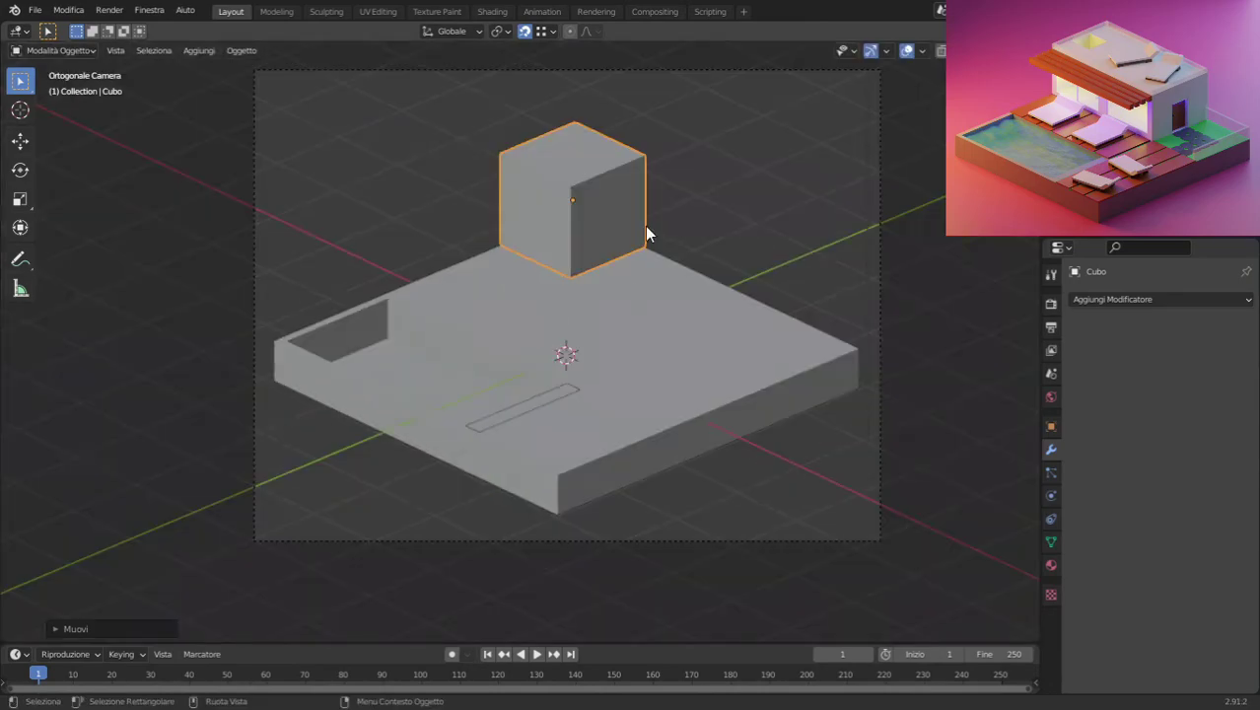
Step: Move the cube's side face along X in top view to lengthen the box
{"action": "key", "text": "Tab"}
{"action": "key", "text": "e"}
{"action": "left_click", "coordinate": [694, 273]}
{"action": "key", "text": "KP_7"}
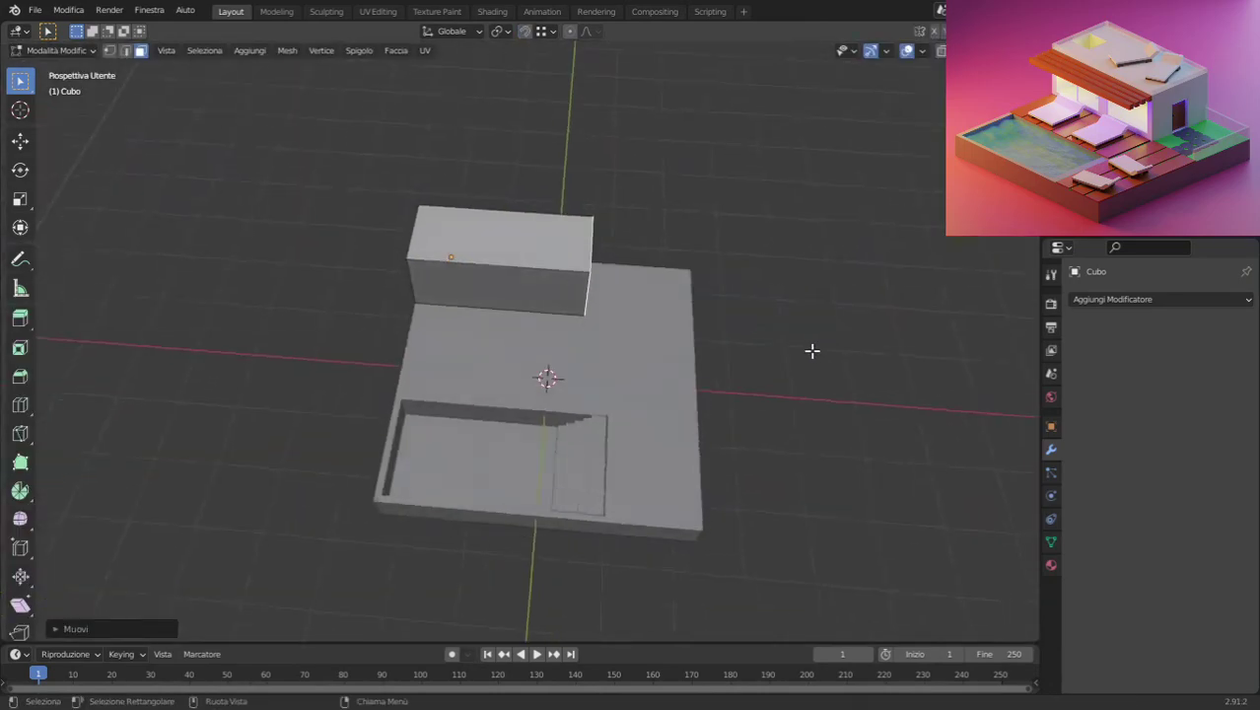
{"action": "scroll", "coordinate": [562, 280], "scroll_direction": "up", "scroll_amount": 5}
{"action": "middle_click_drag", "start_coordinate": [562, 280], "coordinate": [548, 343], "text": "shift"}
{"action": "scroll", "coordinate": [594, 450], "scroll_direction": "down", "scroll_amount": 5}
{"action": "scroll", "coordinate": [545, 339], "scroll_direction": "up", "scroll_amount": 3}
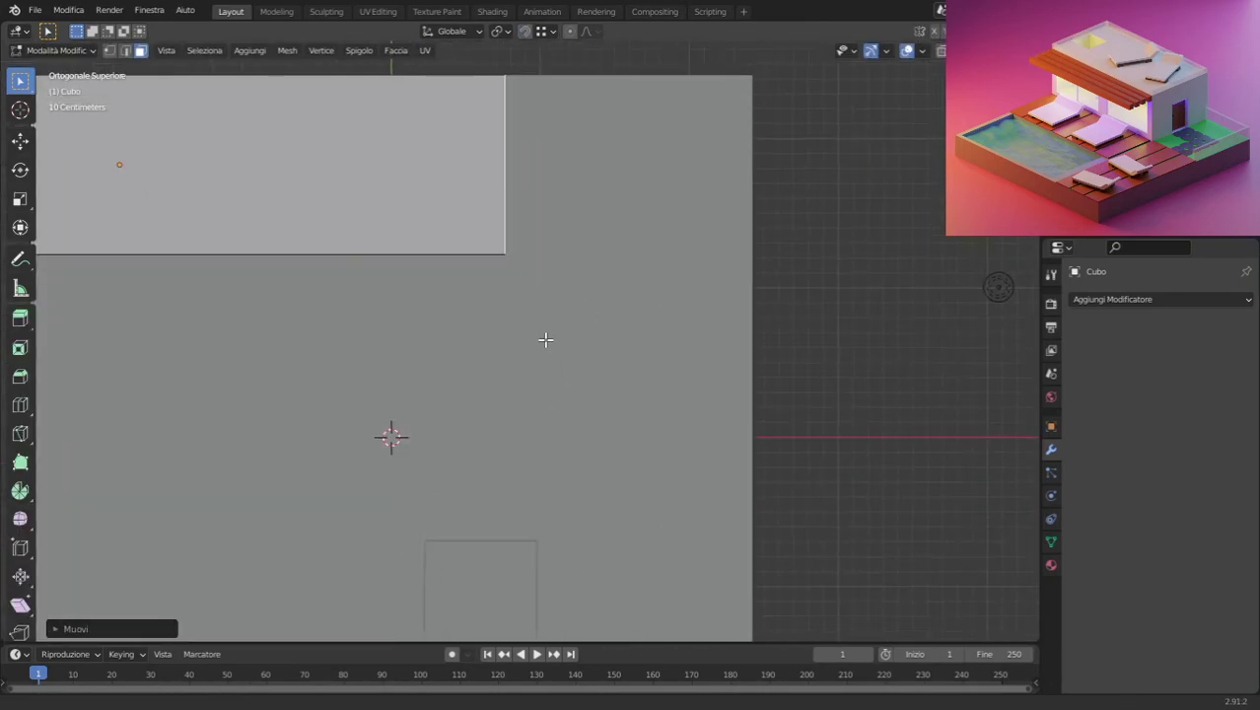
{"action": "left_click", "coordinate": [545, 215]}
{"action": "mouse_move", "coordinate": [545, 215]}
{"action": "middle_mouse_down"}
{"action": "mouse_move", "coordinate": [911, 292]}
{"action": "mouse_move", "coordinate": [639, 450]}
{"action": "mouse_move", "coordinate": [475, 254]}
{"action": "mouse_move", "coordinate": [578, 186]}
{"action": "middle_mouse_up"}
{"action": "key", "text": "Tab"}
{"action": "key", "text": "g"}
{"action": "left_click", "coordinate": [669, 360]}
Step: Push the box's front face outward along Y to deepen the block
{"action": "key", "text": "Tab"}
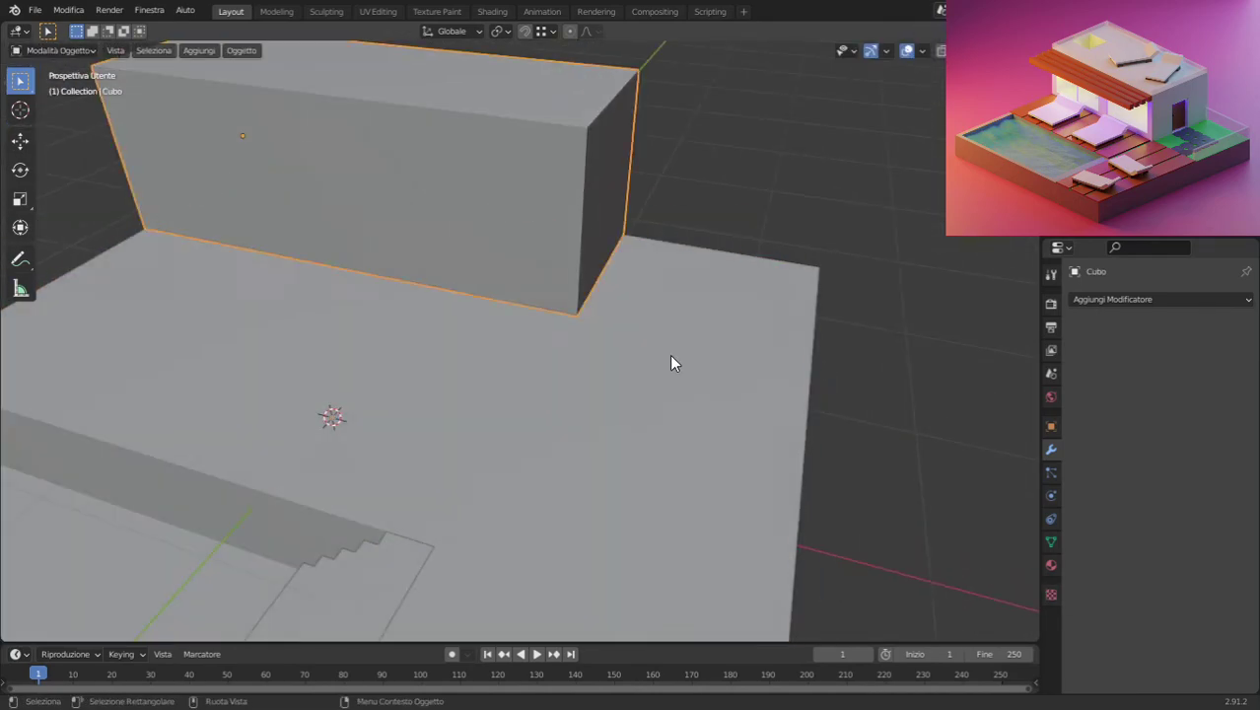
{"action": "key", "text": "Tab"}
{"action": "key", "text": "Tab"}
{"action": "key", "text": "Tab"}
{"action": "key", "text": "Tab"}
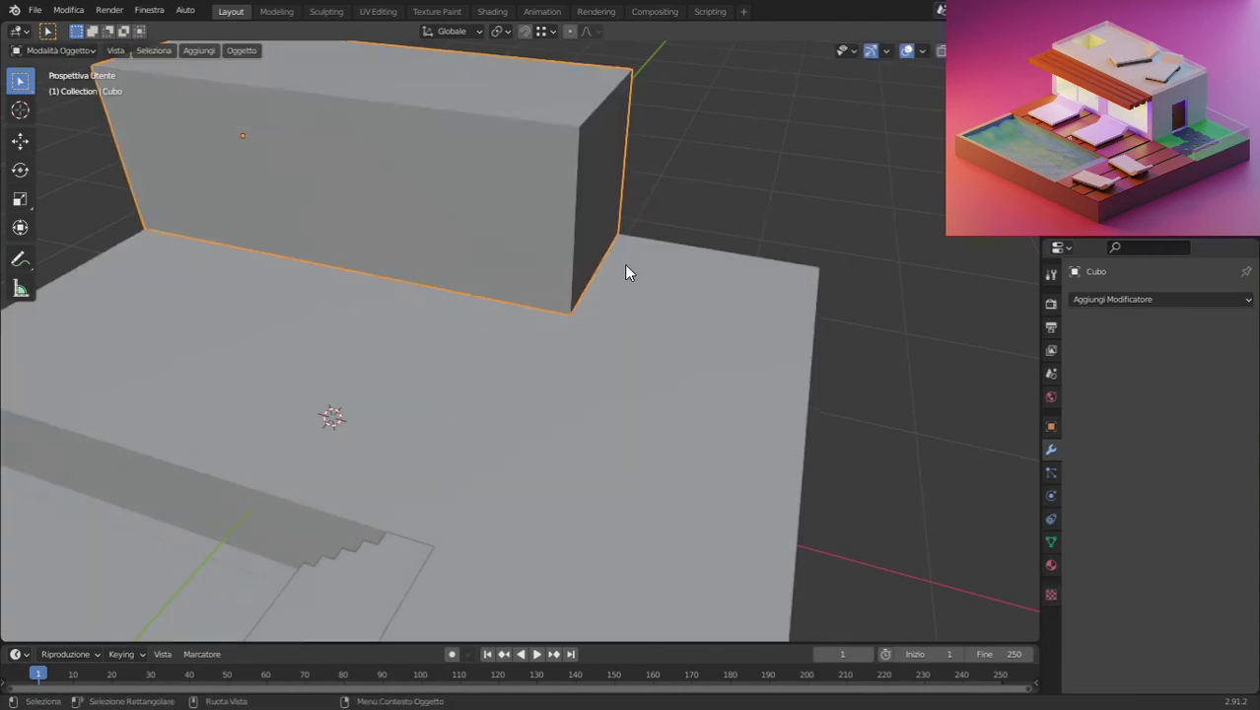
{"action": "left_click", "coordinate": [624, 264]}
{"action": "key", "text": "Tab"}
{"action": "key", "text": "Tab"}
{"action": "key", "text": "KP_0"}
{"action": "left_click", "coordinate": [613, 206]}
{"action": "key", "text": "Tab"}
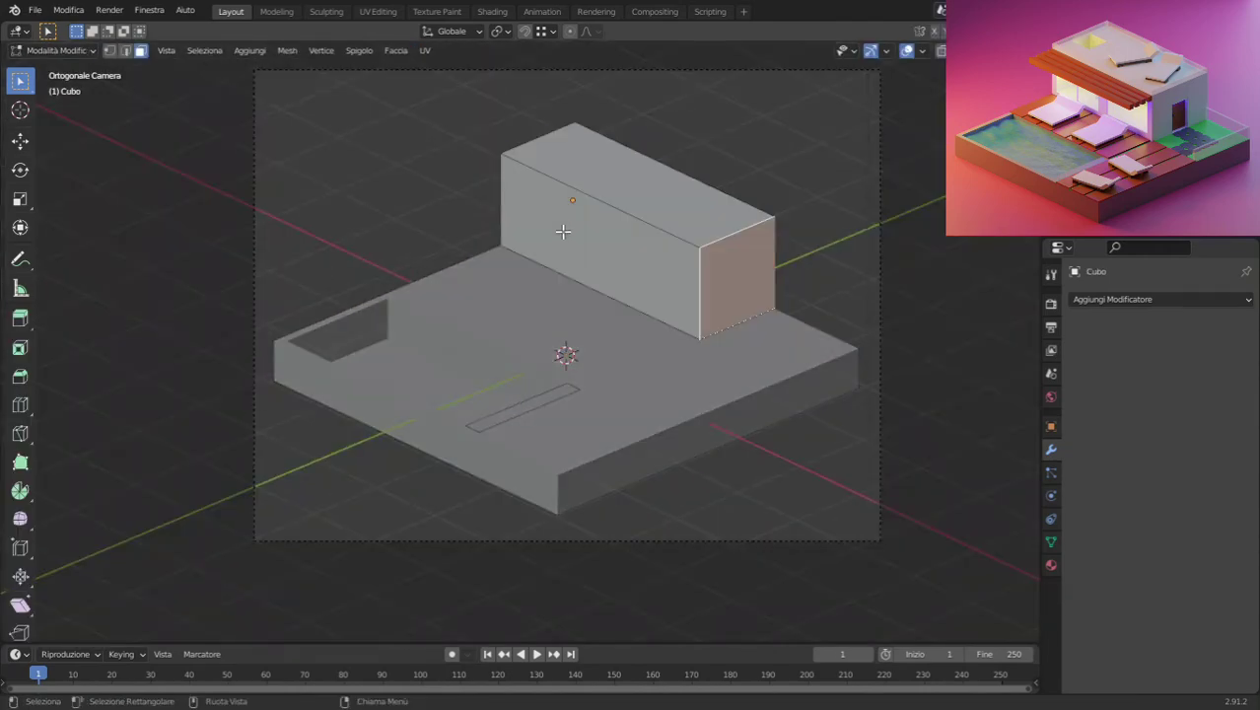
{"action": "left_click", "coordinate": [556, 224]}
{"action": "key", "text": "g"}
{"action": "key", "text": "y"}
{"action": "left_click", "coordinate": [550, 245]}
{"action": "middle_click_drag", "start_coordinate": [551, 245], "coordinate": [566, 206]}
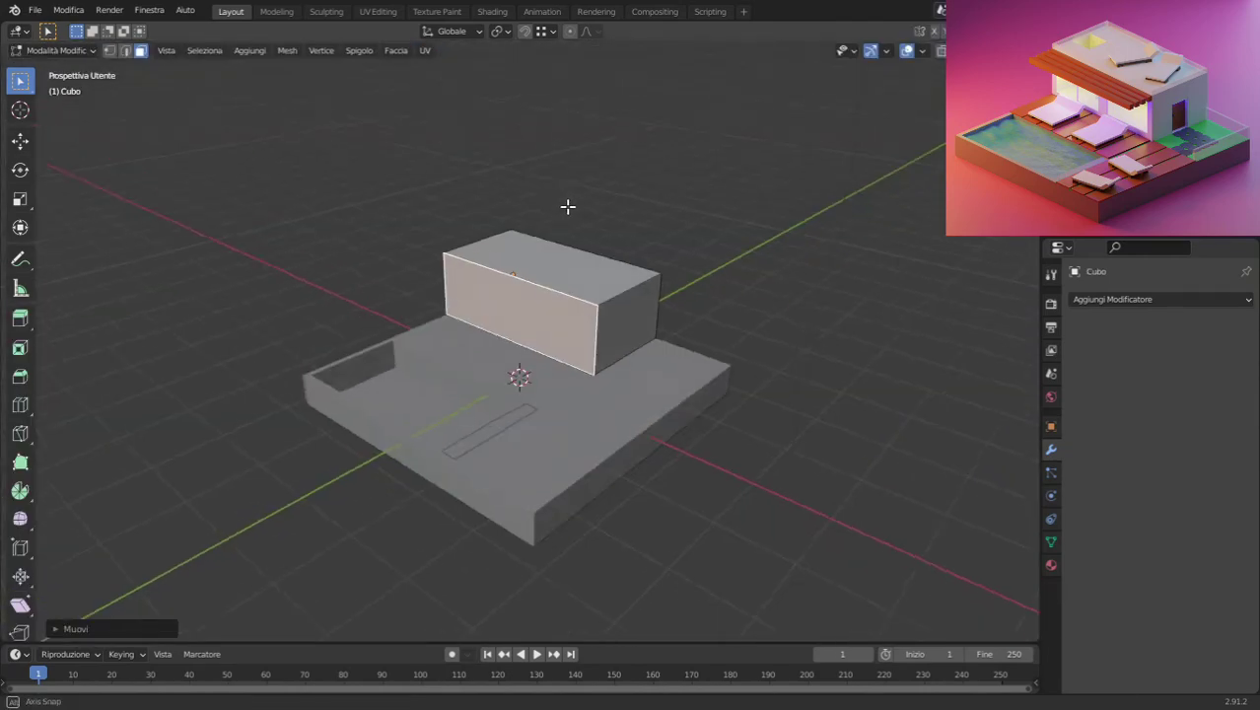
{"action": "key", "text": "KP_7"}
Step: Add a horizontal loop cut near the top of the box in front view
{"action": "key", "text": "KP_1"}
{"action": "key", "text": "KP_Decimal"}
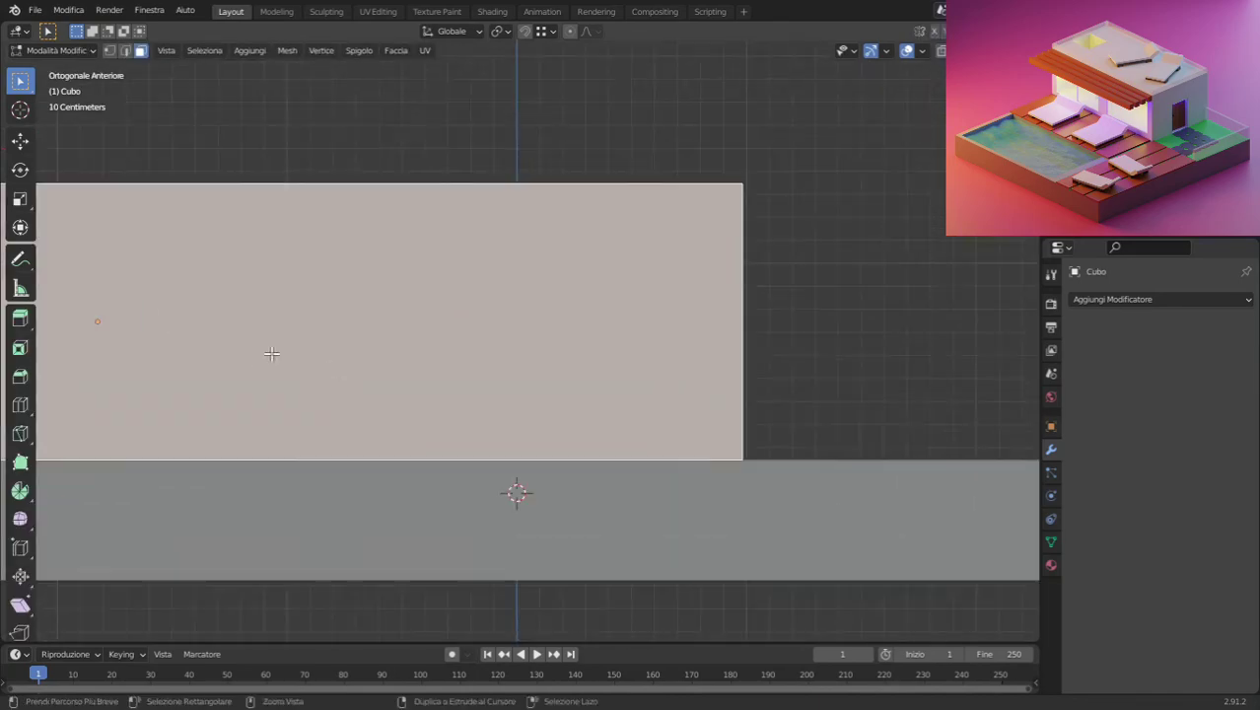
{"action": "key", "text": "ctrl+r"}
{"action": "left_click", "coordinate": [132, 351]}
{"action": "left_click", "coordinate": [150, 258]}
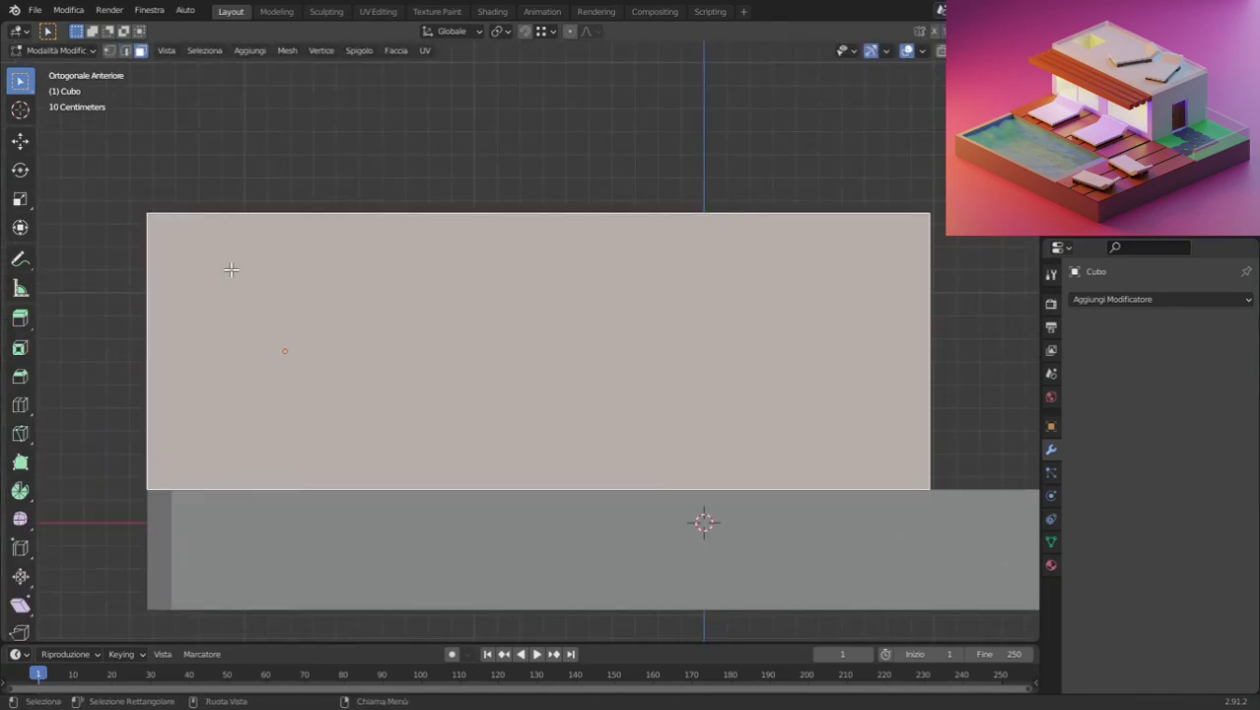
{"action": "mouse_move", "coordinate": [149, 238]}
{"action": "middle_mouse_down"}
{"action": "mouse_move", "coordinate": [452, 298]}
{"action": "mouse_move", "coordinate": [841, 197]}
{"action": "middle_mouse_up"}
Step: Extend the top strip outward in right side view to form an overhang
{"action": "key", "text": "KP_3"}
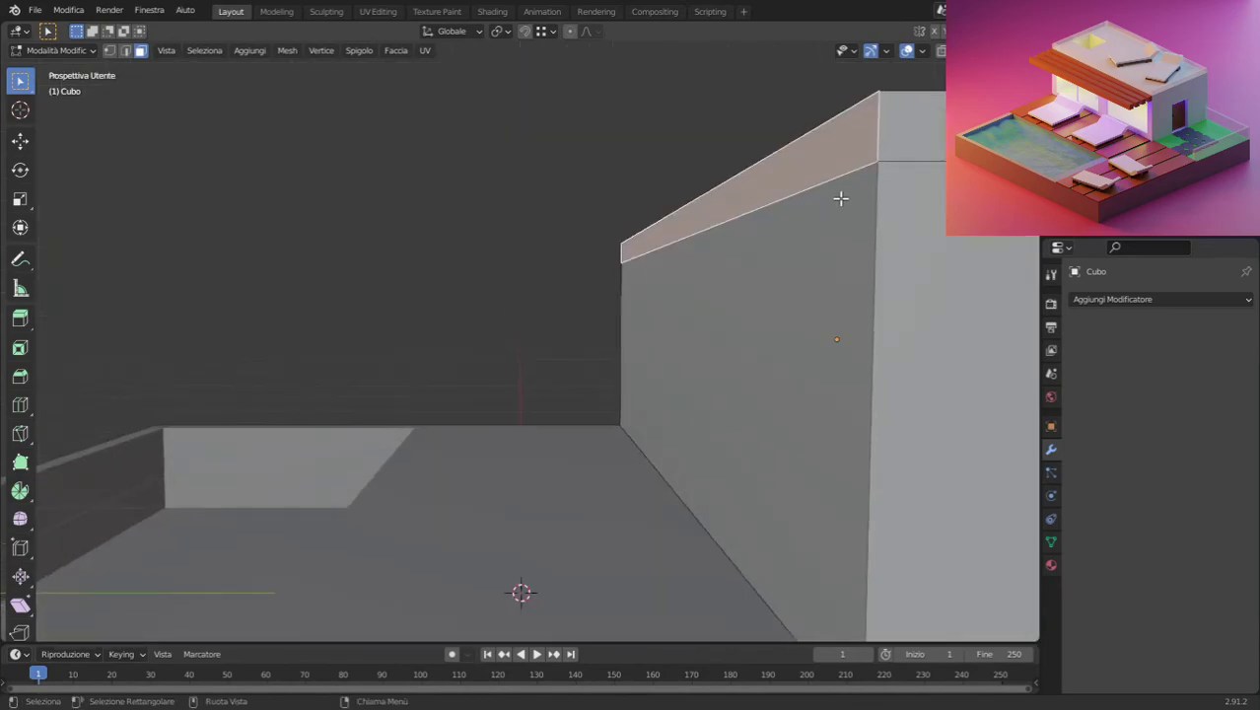
{"action": "key", "text": "KP_3"}
{"action": "key", "text": "shift+z"}
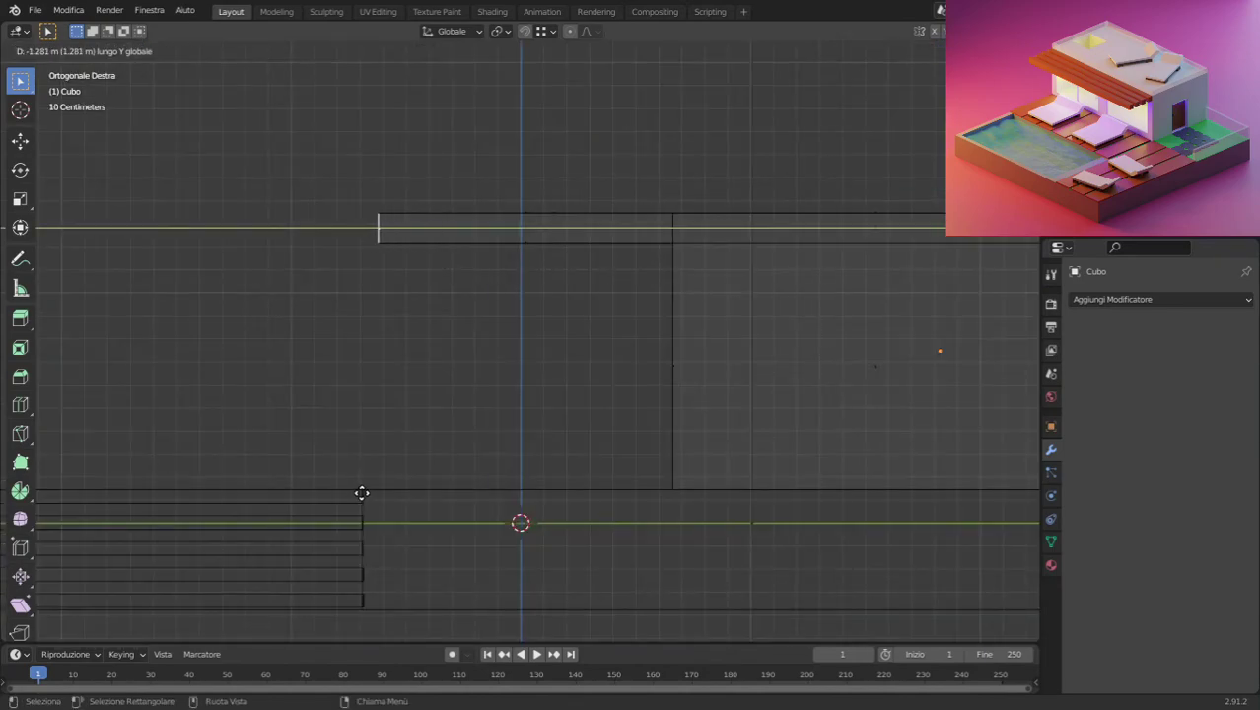
{"action": "left_click", "coordinate": [380, 488]}
{"action": "key", "text": "Tab"}
{"action": "key", "text": "shift+z"}
{"action": "middle_click_drag", "start_coordinate": [381, 488], "coordinate": [584, 383]}
{"action": "key", "text": "KP_3"}
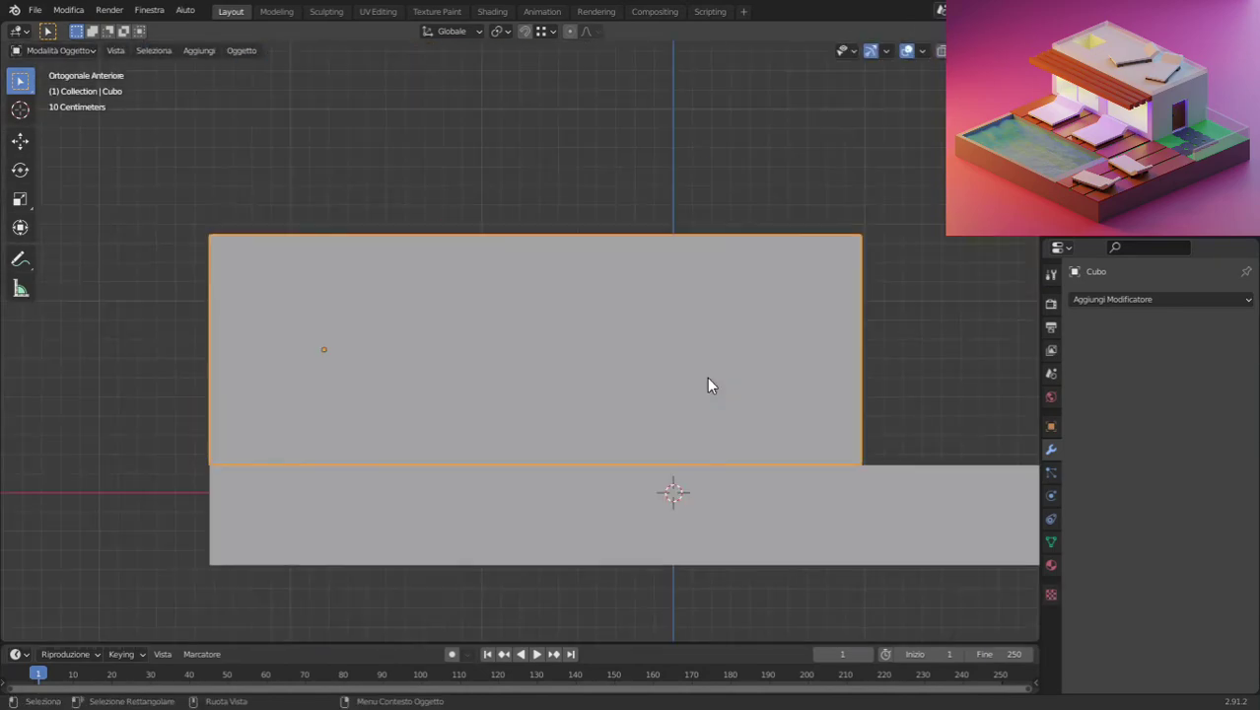
{"action": "scroll", "coordinate": [635, 332], "scroll_direction": "up", "scroll_amount": 2}
{"action": "key", "text": "shift+z"}
Step: Split the top strip off into its own object, Cubo.001, and select it
{"action": "key", "text": "Tab"}
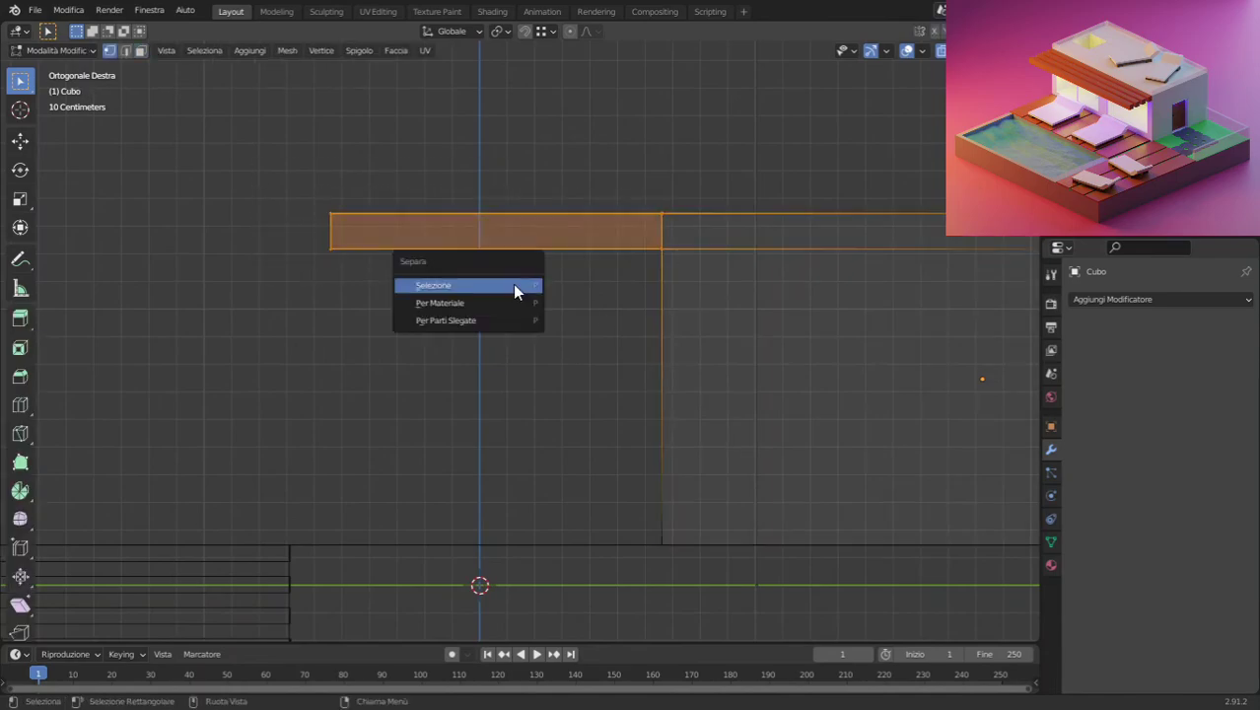
{"action": "left_click", "coordinate": [514, 291]}
{"action": "key", "text": "alt+a"}
{"action": "key", "text": "Tab"}
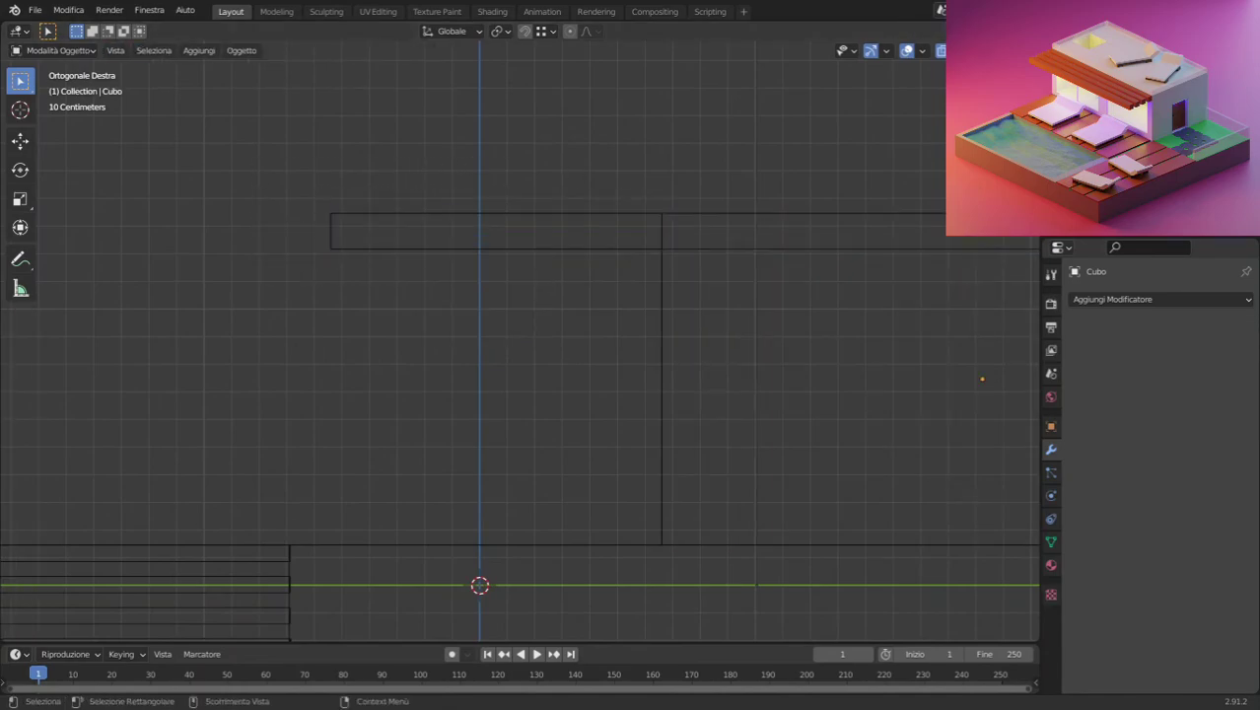
{"action": "middle_click_drag", "start_coordinate": [837, 304], "coordinate": [726, 340]}
{"action": "key", "text": "shift+z"}
{"action": "left_click", "coordinate": [788, 315]}
Step: Select the top strip faces of the box and separate them into a slab
{"action": "left_click", "coordinate": [786, 316]}
{"action": "key", "text": "Tab"}
{"action": "key", "text": "3"}
{"action": "left_click", "coordinate": [617, 264], "text": "alt"}
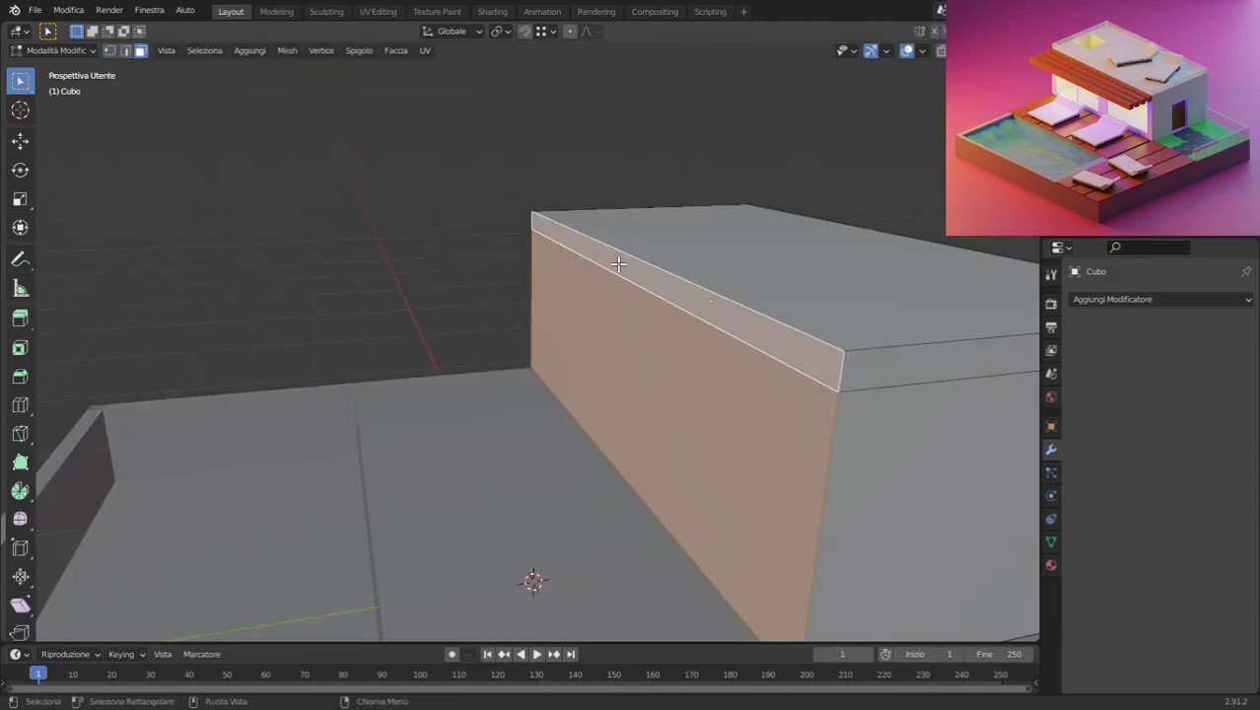
{"action": "left_click", "coordinate": [572, 264]}
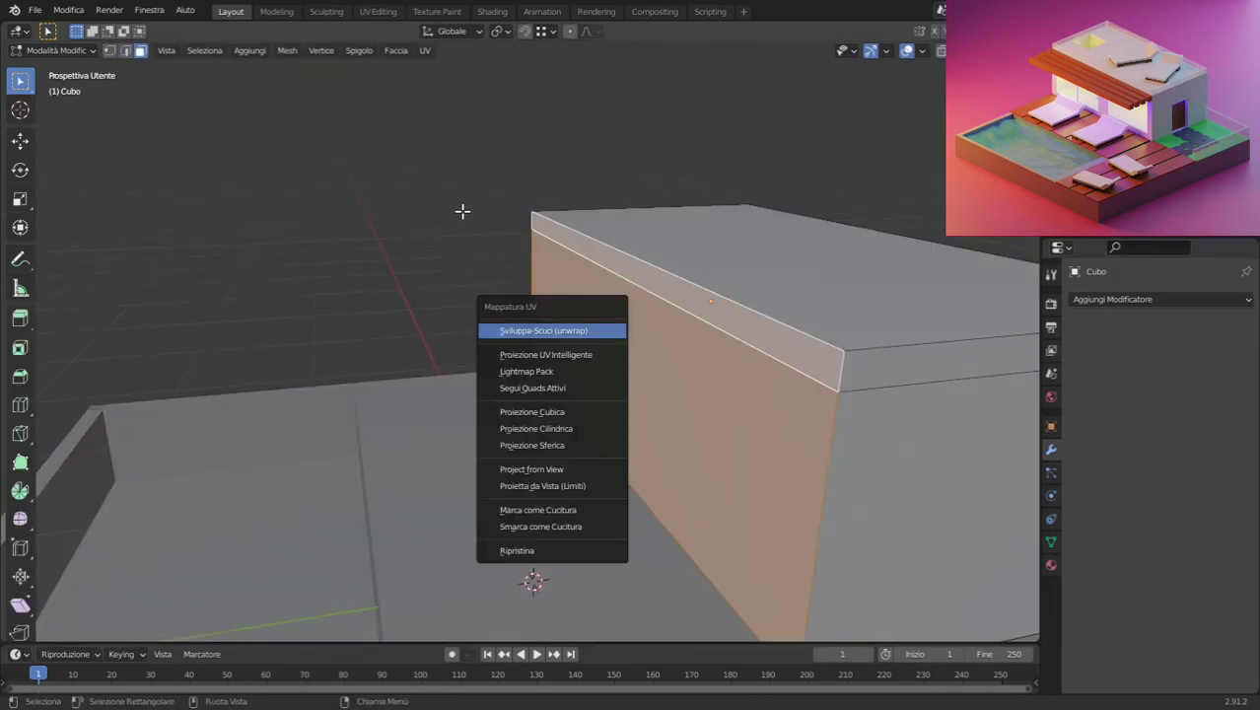
{"action": "key", "text": "Tab"}
{"action": "mouse_move", "coordinate": [552, 394]}
{"action": "middle_mouse_down"}
{"action": "mouse_move", "coordinate": [533, 273]}
{"action": "mouse_move", "coordinate": [554, 354]}
{"action": "middle_mouse_up"}
Step: Cut the slab with five loop cuts, widen them, and delete the faces between slats
{"action": "left_click", "coordinate": [555, 354]}
{"action": "key", "text": "Tab"}
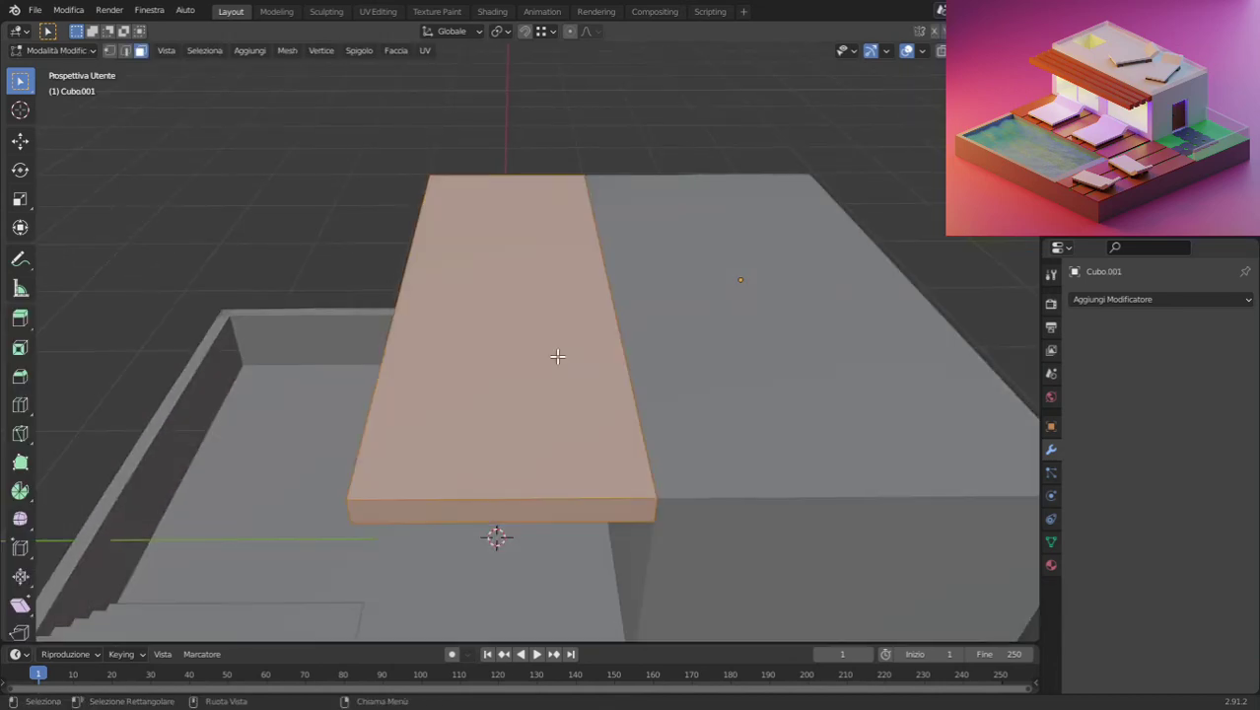
{"action": "scroll", "coordinate": [491, 189], "scroll_direction": "up", "scroll_amount": 1}
{"action": "left_click", "coordinate": [513, 243]}
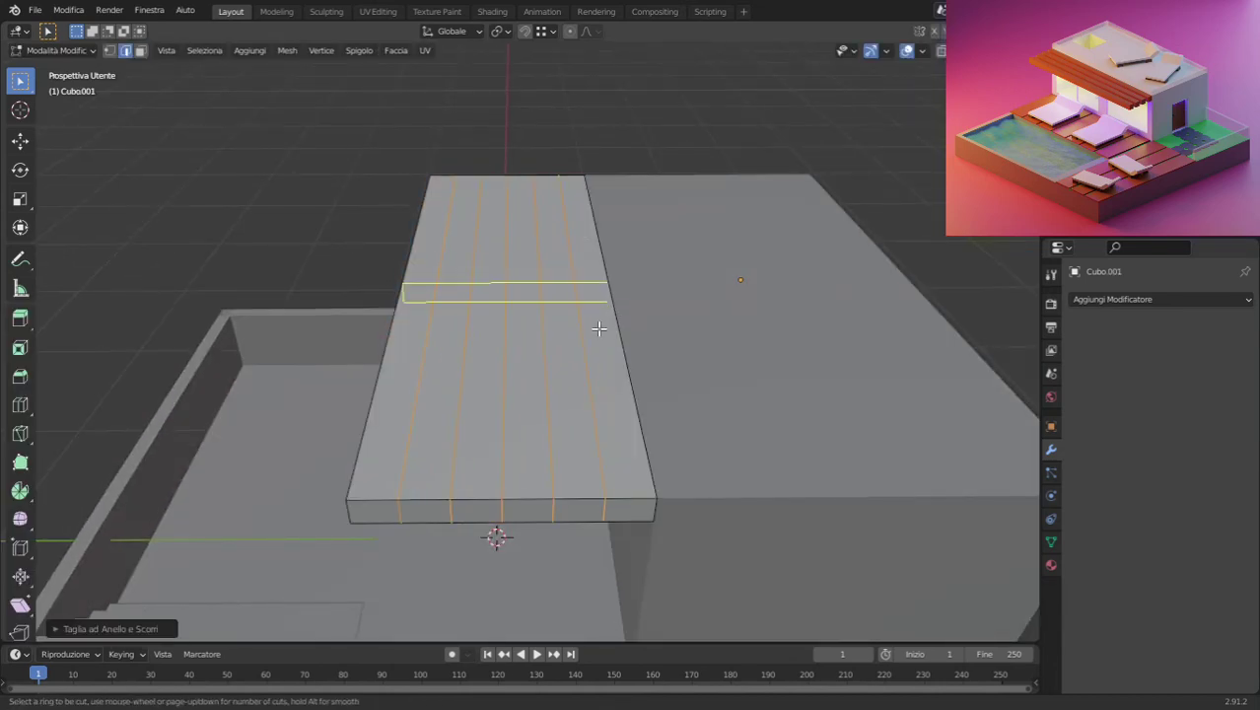
{"action": "left_click", "coordinate": [686, 283]}
{"action": "key", "text": "x"}
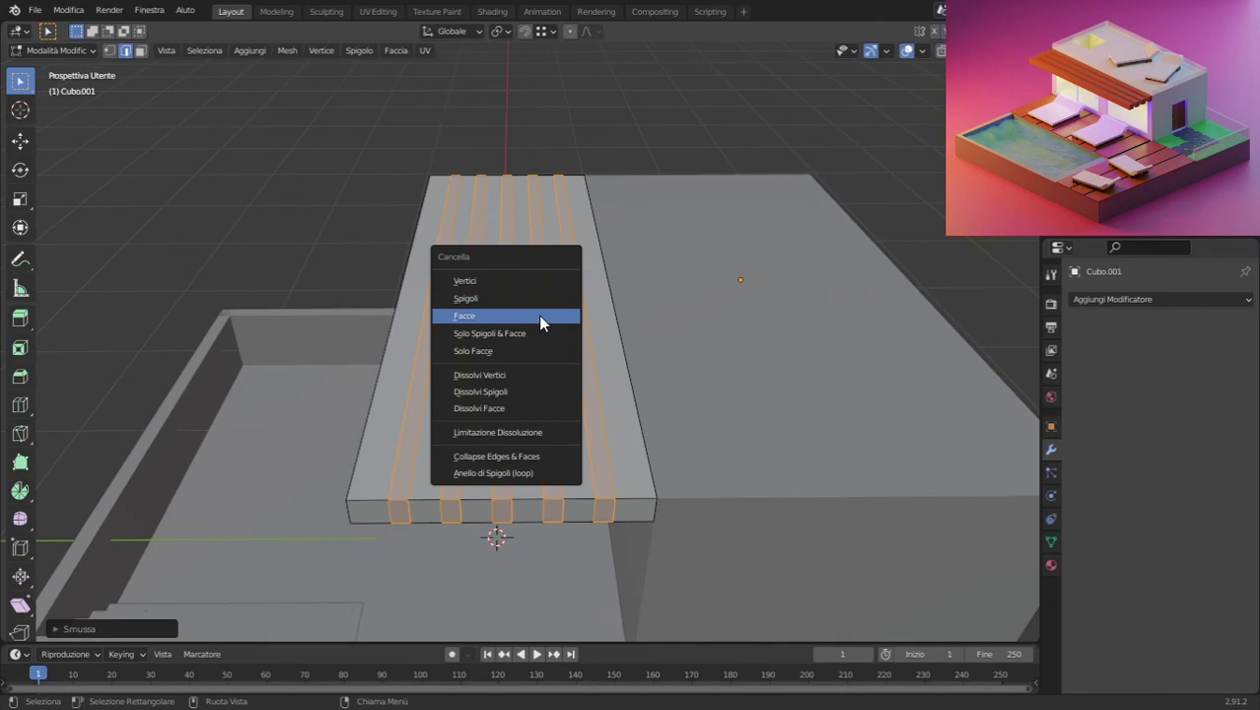
{"action": "left_click", "coordinate": [543, 315]}
Step: Inspect the slatted roof from several angles, then return to the camera view
{"action": "mouse_move", "coordinate": [543, 316]}
{"action": "middle_mouse_down"}
{"action": "mouse_move", "coordinate": [316, 443]}
{"action": "mouse_move", "coordinate": [279, 365]}
{"action": "middle_mouse_up"}
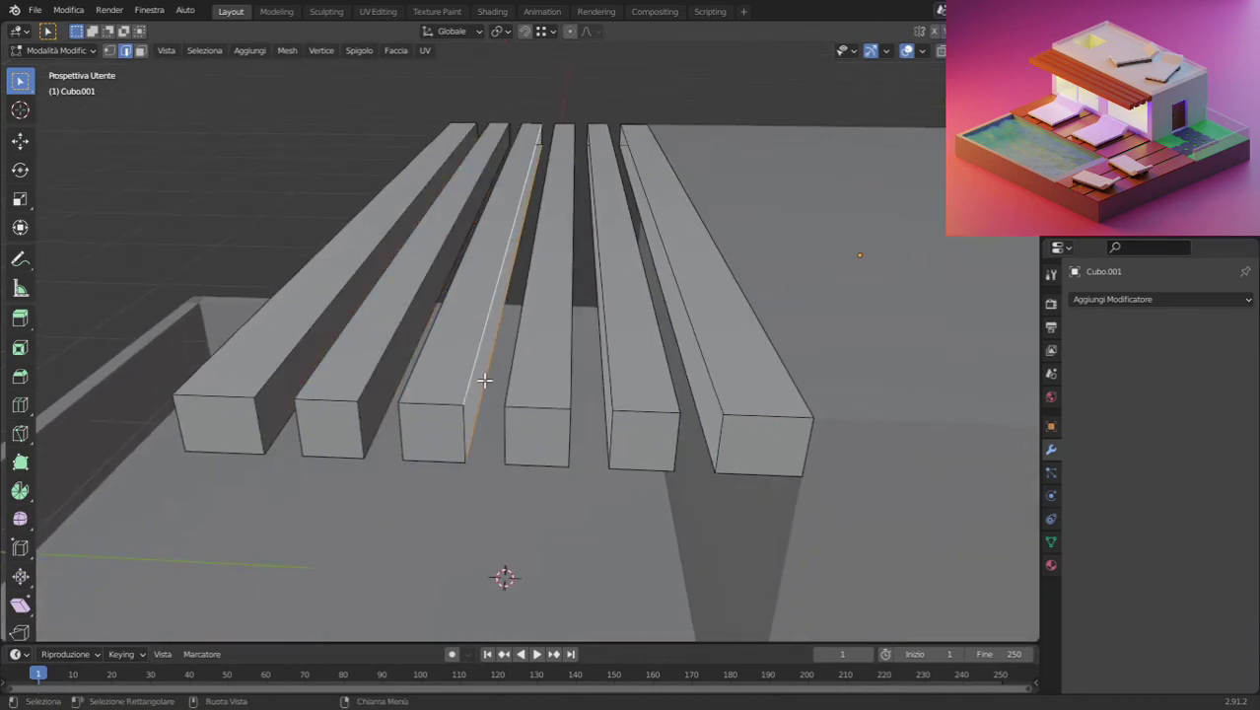
{"action": "middle_click_drag", "start_coordinate": [484, 380], "coordinate": [414, 333]}
{"action": "middle_click_drag", "start_coordinate": [522, 333], "coordinate": [906, 418]}
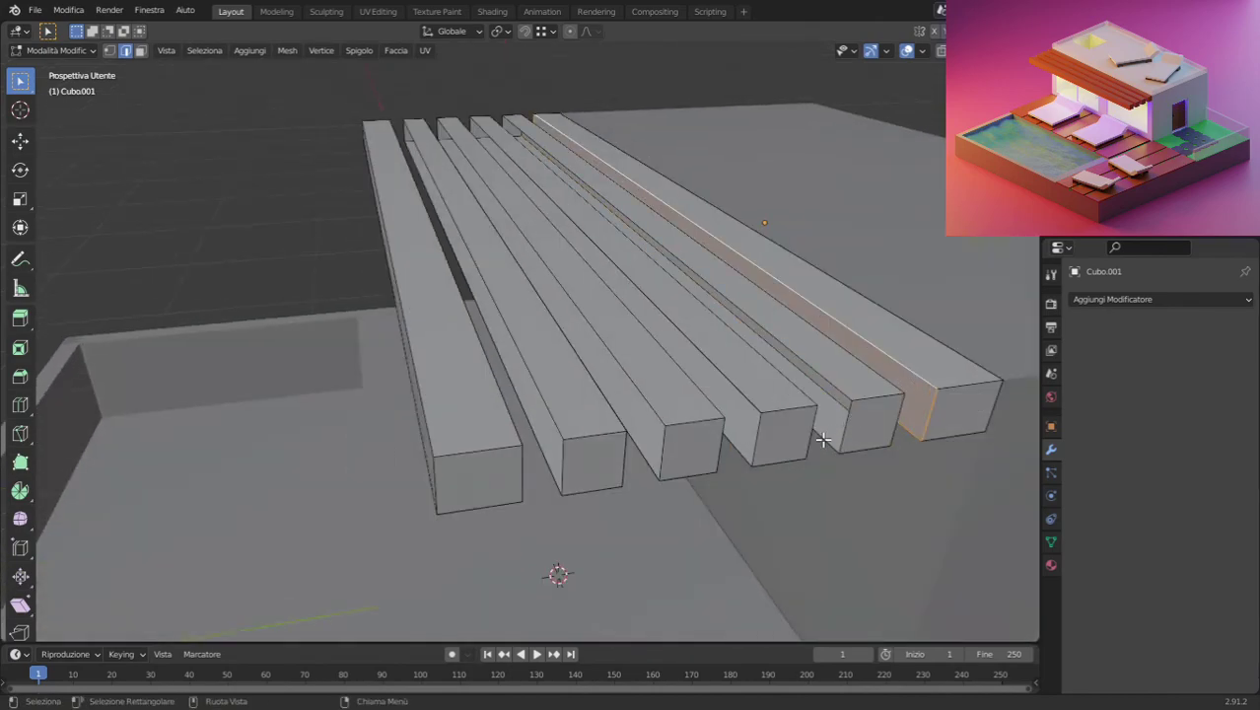
{"action": "middle_click_drag", "start_coordinate": [566, 444], "coordinate": [641, 413]}
{"action": "key", "text": "Tab"}
{"action": "key", "text": "KP_0"}
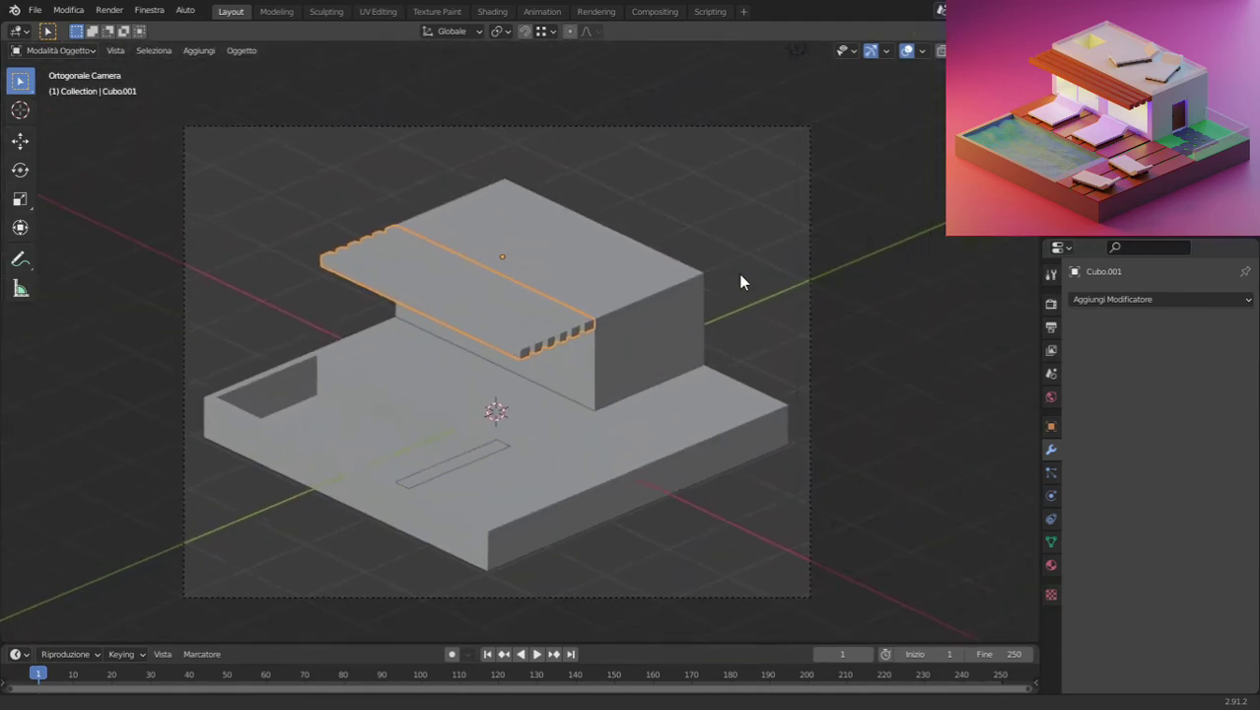
{"action": "left_click", "coordinate": [740, 282]}
{"action": "mouse_move", "coordinate": [575, 359]}
{"action": "middle_mouse_down"}
{"action": "mouse_move", "coordinate": [505, 328]}
{"action": "mouse_move", "coordinate": [582, 365]}
{"action": "middle_mouse_up"}
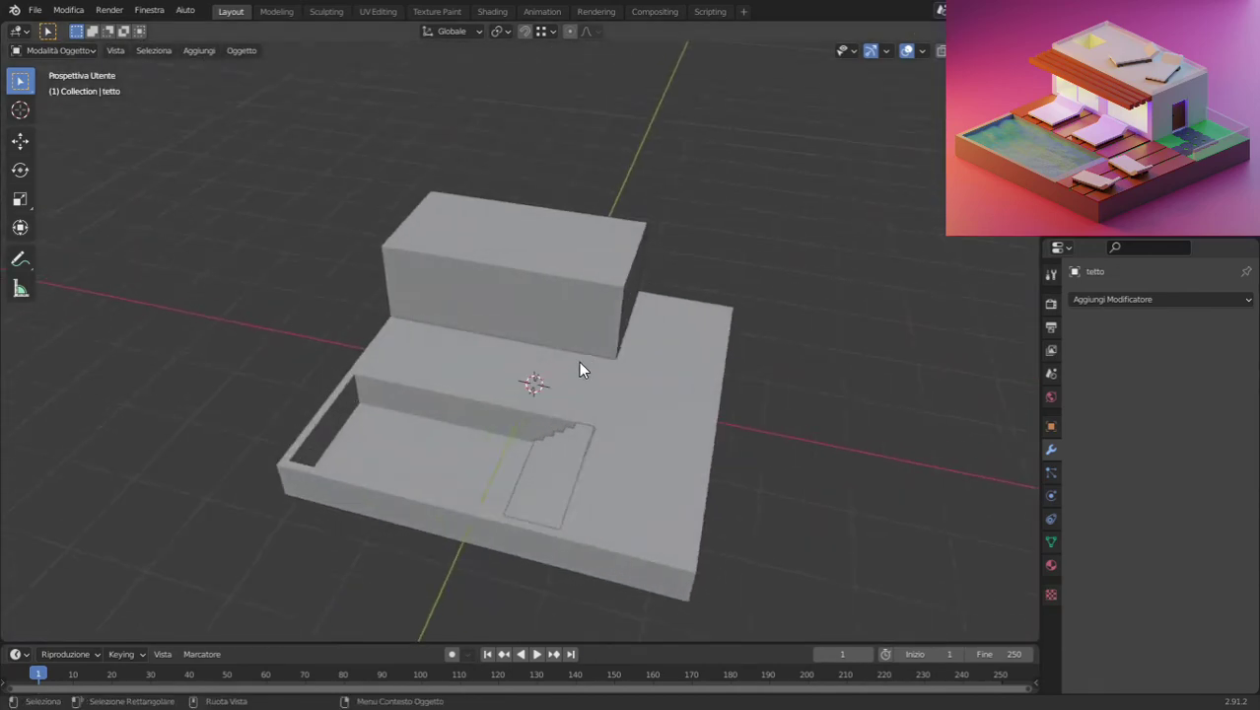
Step: Loop cut the house box to divide its front into two halves
{"action": "key", "text": "KP_1"}
{"action": "left_click", "coordinate": [501, 337]}
{"action": "key", "text": "Tab"}
{"action": "scroll", "coordinate": [501, 337], "scroll_direction": "up", "scroll_amount": 2}
{"action": "left_click", "coordinate": [461, 273]}
{"action": "key", "text": "ctrl+r"}
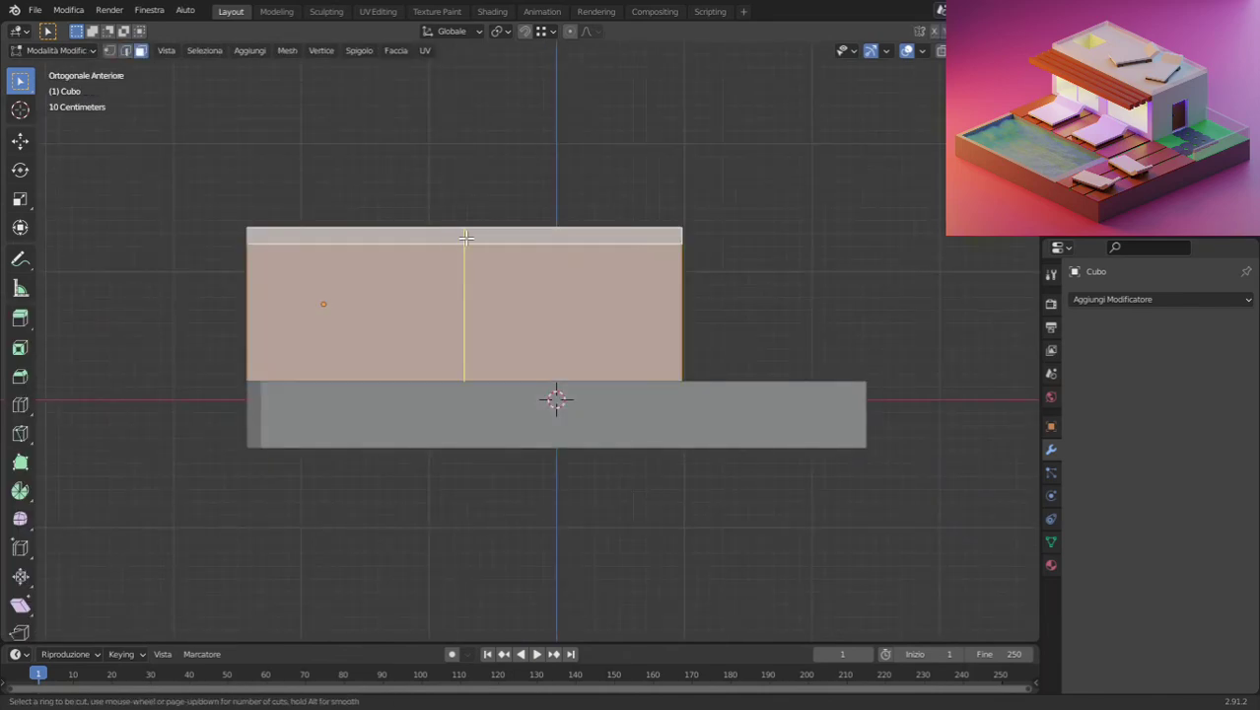
{"action": "left_click", "coordinate": [368, 275]}
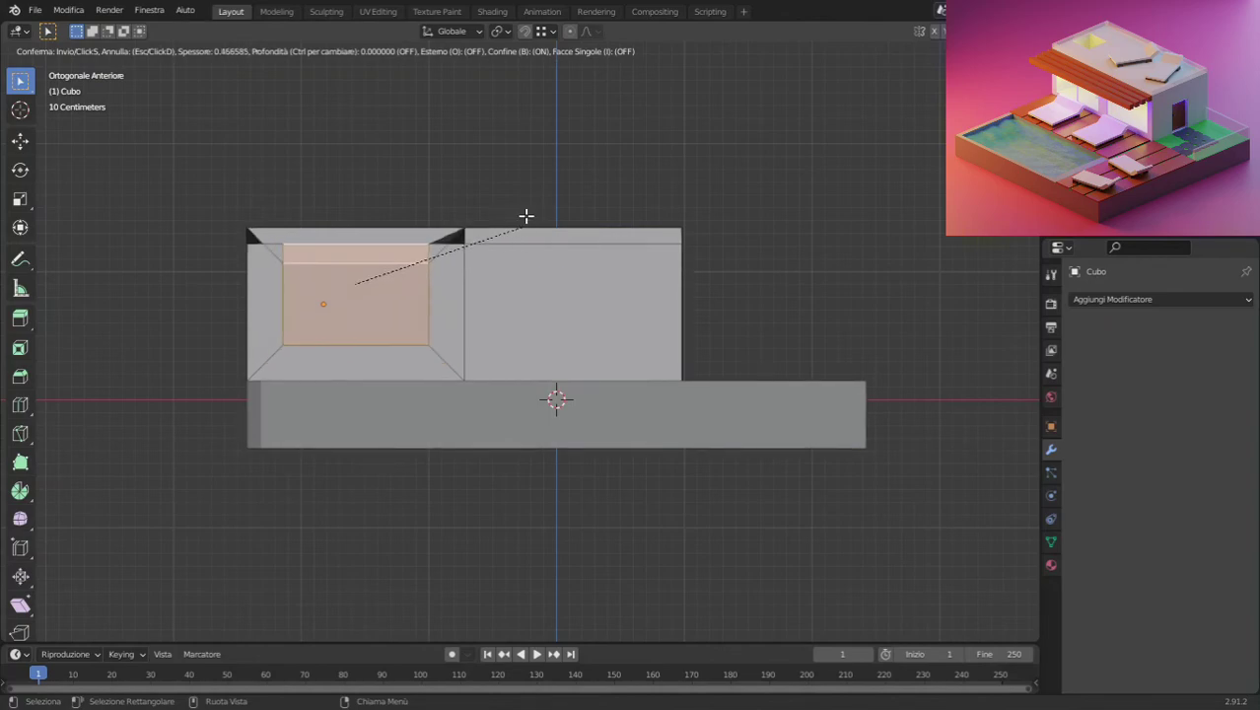
{"action": "key", "text": "ctrl+z"}
{"action": "middle_click_drag", "start_coordinate": [465, 286], "coordinate": [460, 322]}
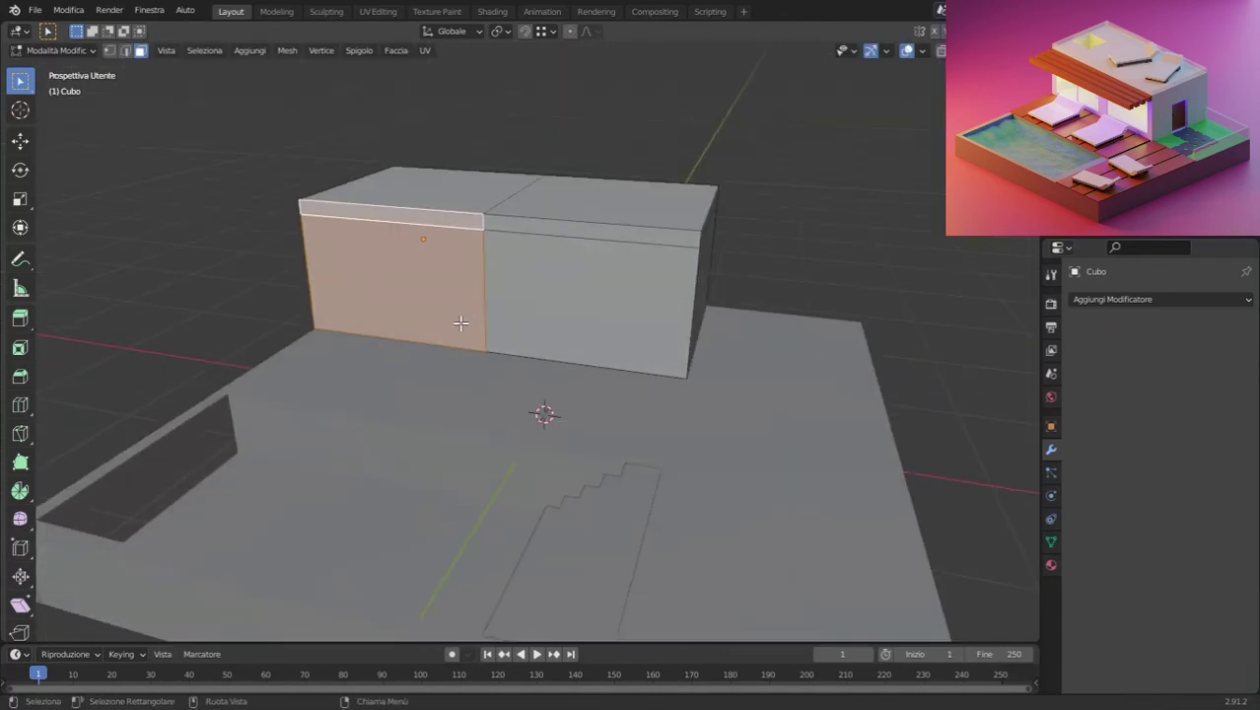
{"action": "mouse_move", "coordinate": [598, 259]}
{"action": "middle_mouse_down"}
{"action": "mouse_move", "coordinate": [640, 270]}
{"action": "mouse_move", "coordinate": [592, 257]}
{"action": "middle_mouse_up"}
Step: Inset the right half of the front face and rescale it into a window opening
{"action": "left_click", "coordinate": [582, 296]}
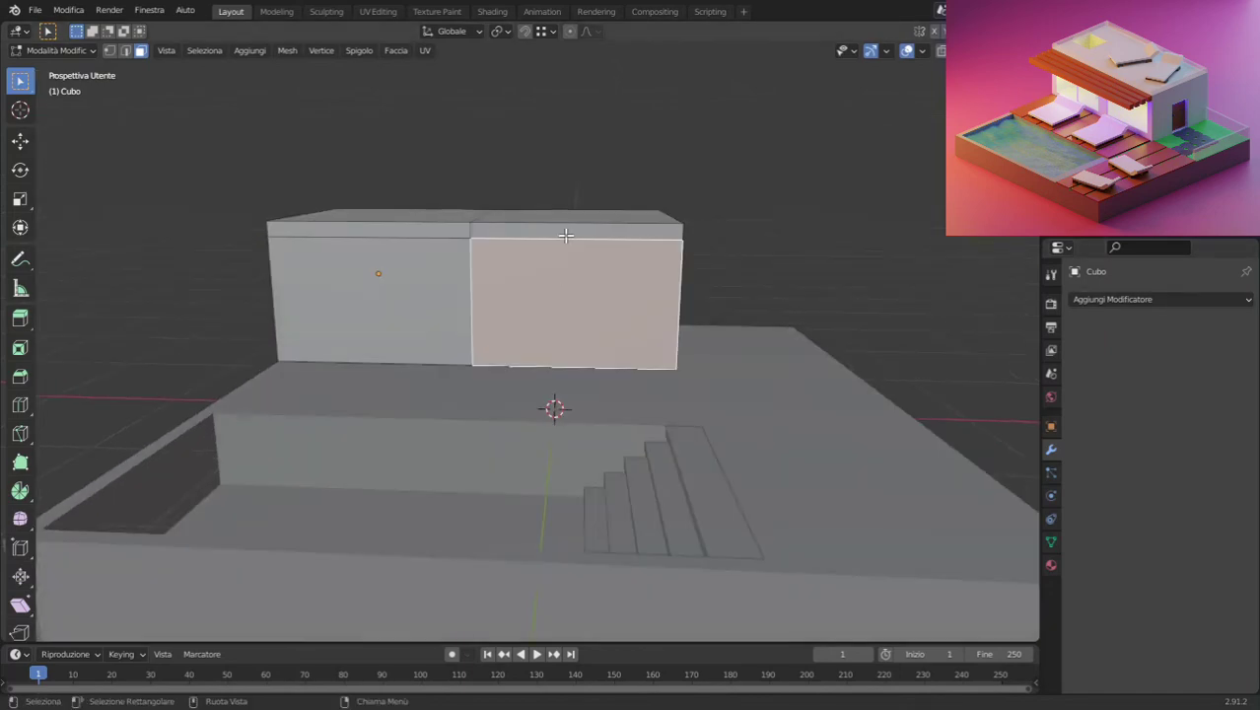
{"action": "key", "text": "i"}
{"action": "left_click", "coordinate": [828, 222]}
{"action": "key", "text": "s"}
{"action": "key", "text": "x"}
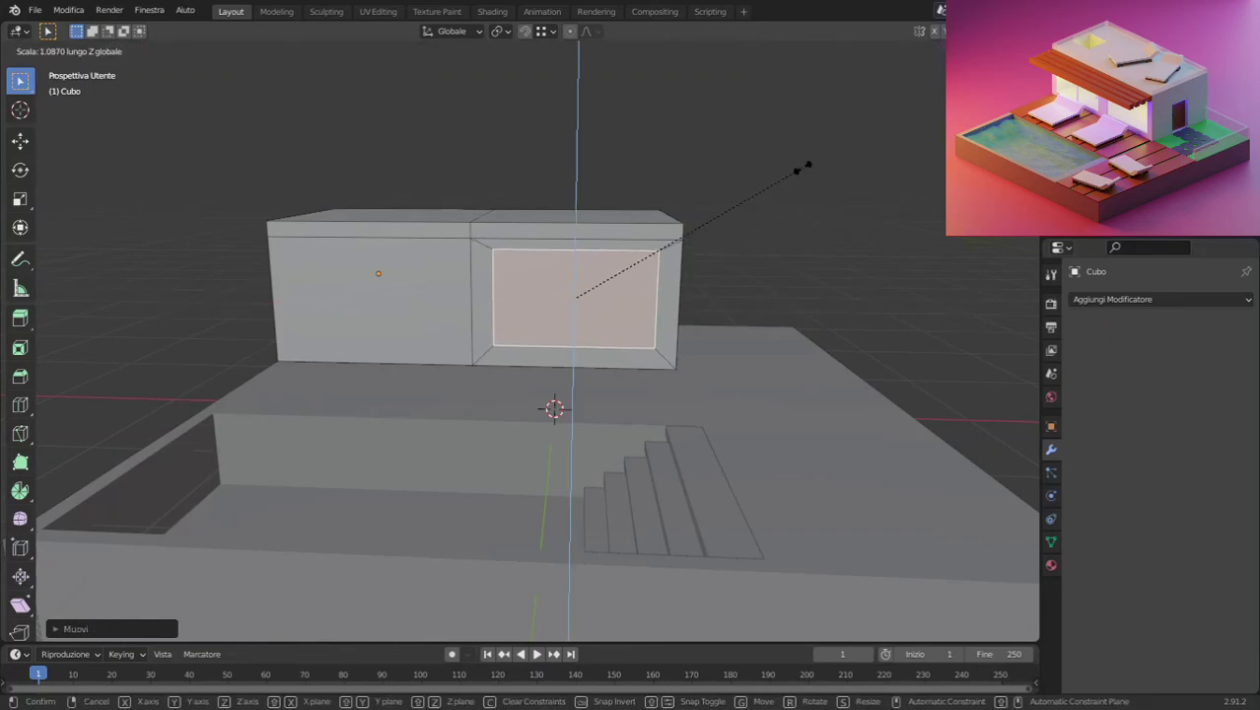
{"action": "left_click", "coordinate": [807, 165]}
{"action": "key", "text": "KP_1"}
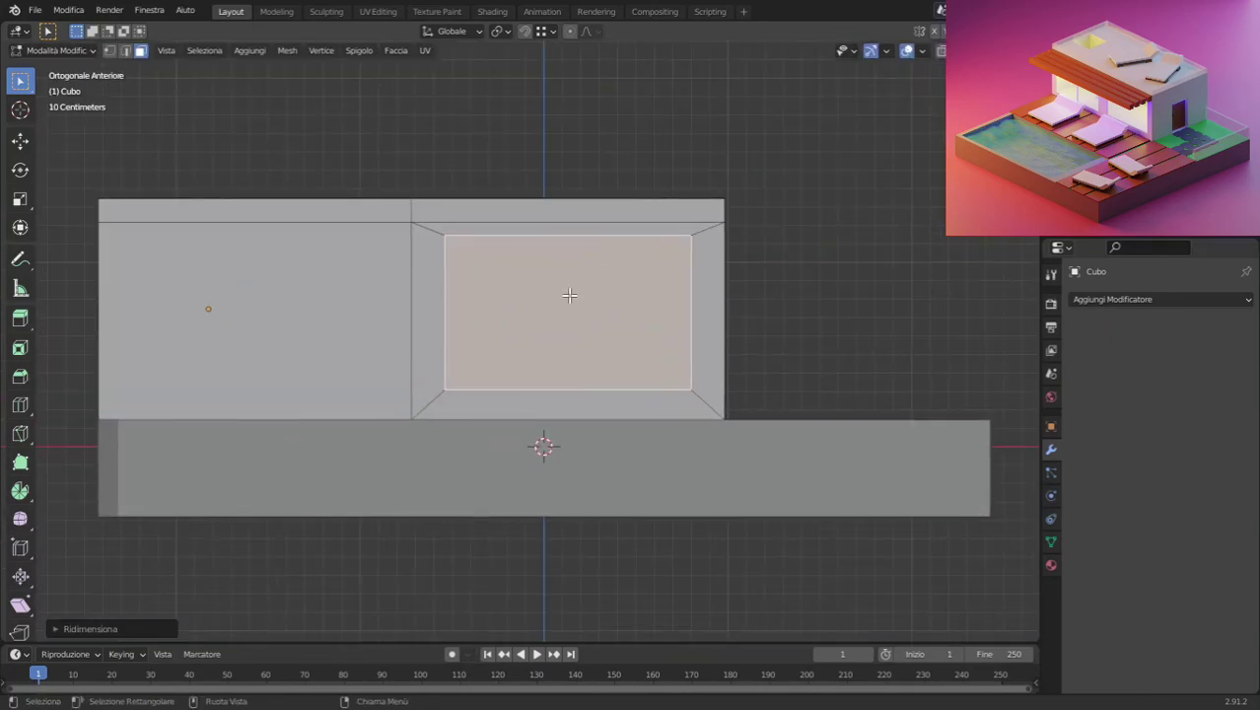
{"action": "mouse_move", "coordinate": [568, 295]}
{"action": "middle_mouse_down"}
{"action": "mouse_move", "coordinate": [605, 323]}
{"action": "mouse_move", "coordinate": [685, 259]}
{"action": "mouse_move", "coordinate": [675, 276]}
{"action": "middle_mouse_up"}
Step: Extrude the right window face inward from the side view in X-ray mode
{"action": "key", "text": "KP_1"}
{"action": "key", "text": "Tab"}
{"action": "key", "text": "Tab"}
{"action": "scroll", "coordinate": [626, 262], "scroll_direction": "down", "scroll_amount": 5}
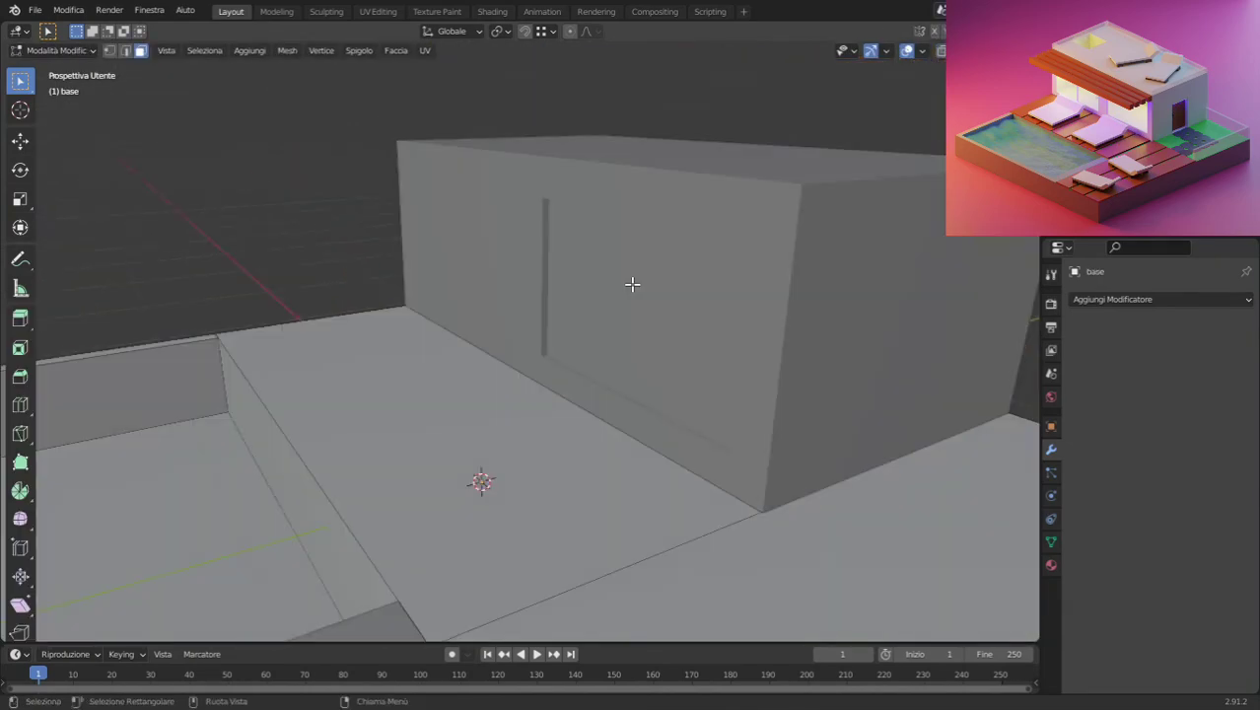
{"action": "key", "text": "Tab"}
{"action": "mouse_move", "coordinate": [539, 237]}
{"action": "middle_mouse_down"}
{"action": "mouse_move", "coordinate": [593, 278]}
{"action": "mouse_move", "coordinate": [832, 141]}
{"action": "mouse_move", "coordinate": [491, 273]}
{"action": "mouse_move", "coordinate": [573, 317]}
{"action": "mouse_move", "coordinate": [511, 282]}
{"action": "middle_mouse_up"}
{"action": "key", "text": "Tab"}
{"action": "key", "text": "KP_3"}
{"action": "right_click", "coordinate": [621, 289]}
{"action": "key", "text": "Tab"}
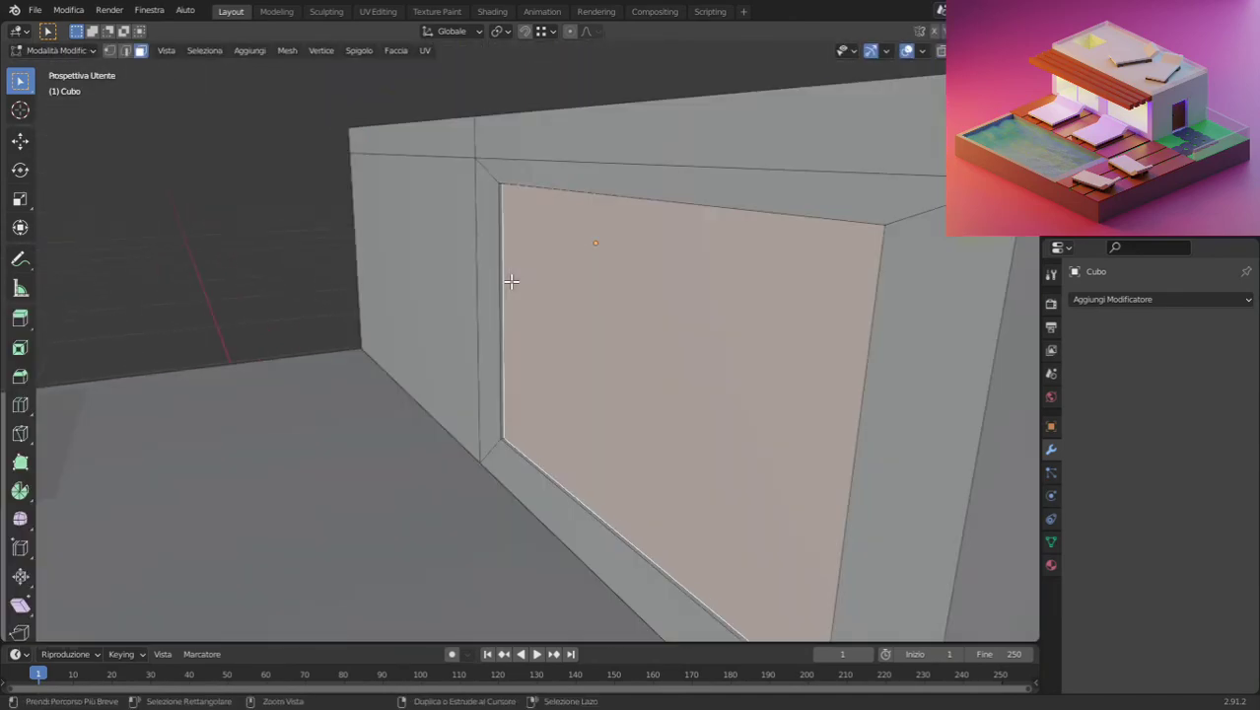
{"action": "key", "text": "KP_3"}
{"action": "key", "text": "alt+z"}
{"action": "key", "text": "e"}
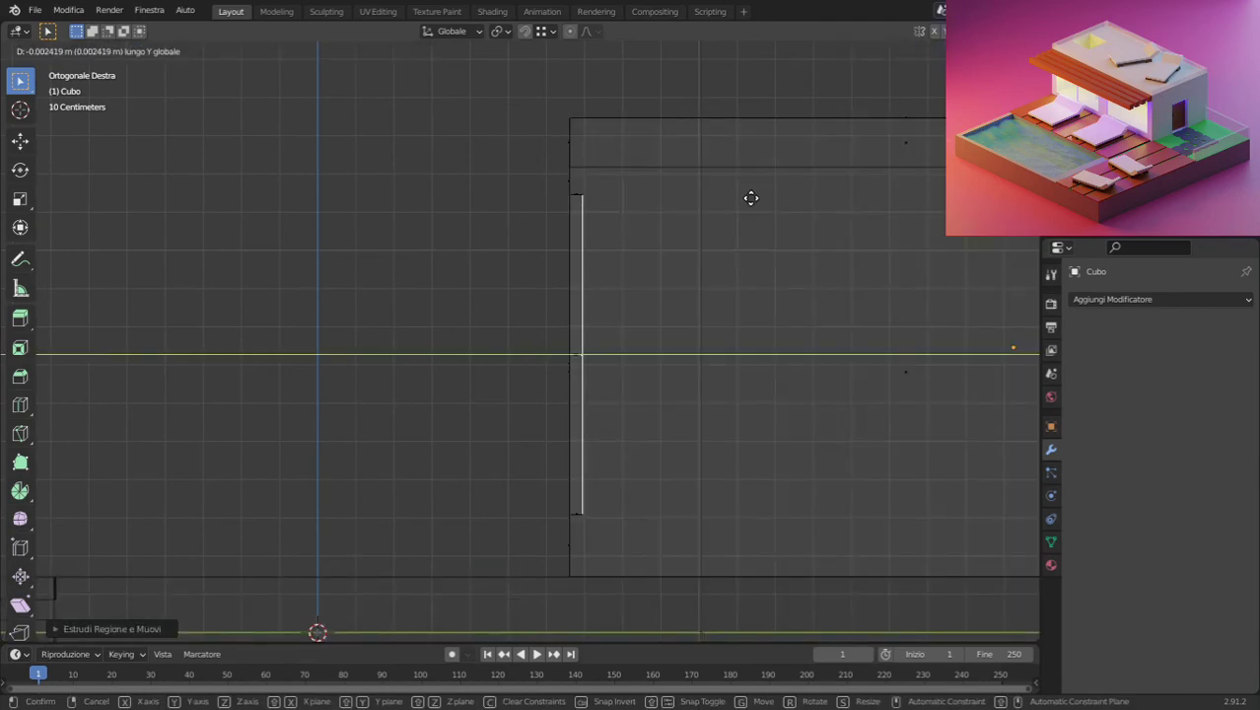
{"action": "right_click", "coordinate": [751, 198]}
{"action": "mouse_move", "coordinate": [751, 199]}
{"action": "middle_mouse_down"}
{"action": "mouse_move", "coordinate": [531, 276]}
{"action": "mouse_move", "coordinate": [841, 293]}
{"action": "mouse_move", "coordinate": [646, 495]}
{"action": "mouse_move", "coordinate": [711, 336]}
{"action": "middle_mouse_up"}
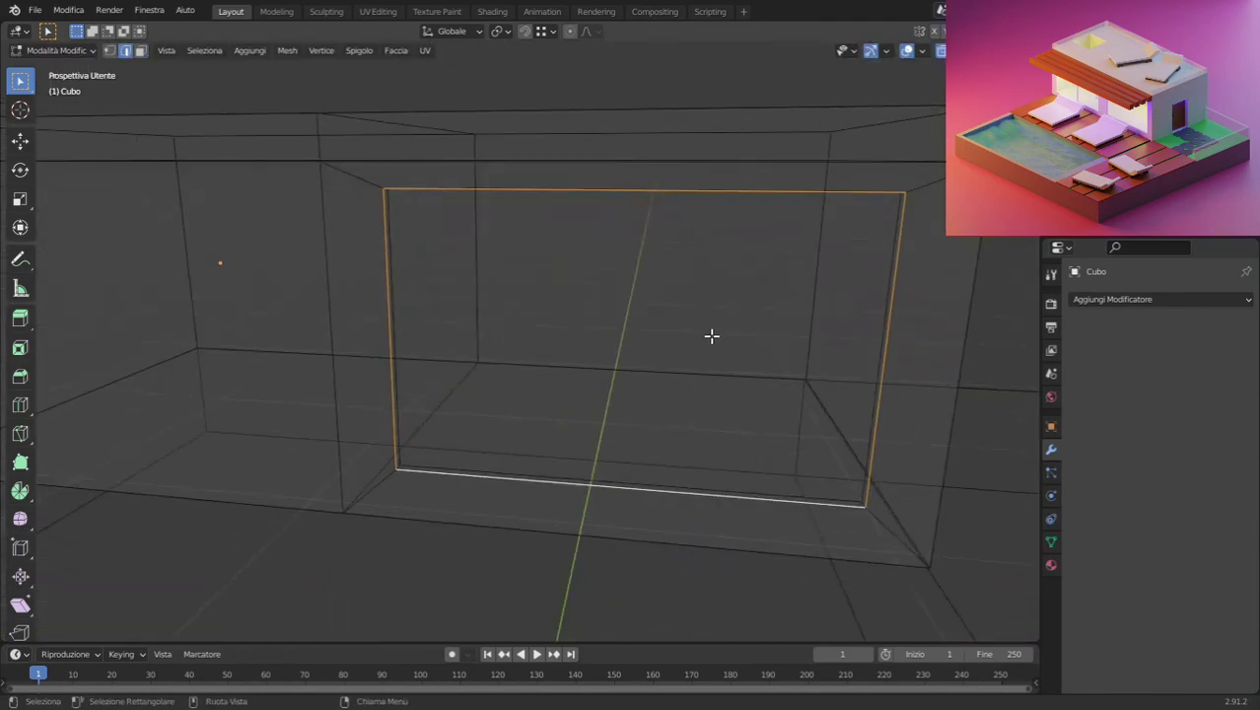
Step: Separate the window pane face as object 'finestra' and rename the house box 'casa'
{"action": "left_click", "coordinate": [814, 341]}
{"action": "key", "text": "Tab"}
{"action": "key", "text": "alt+z"}
{"action": "middle_click_drag", "start_coordinate": [814, 341], "coordinate": [663, 155]}
{"action": "key", "text": "Tab"}
{"action": "key", "text": "3"}
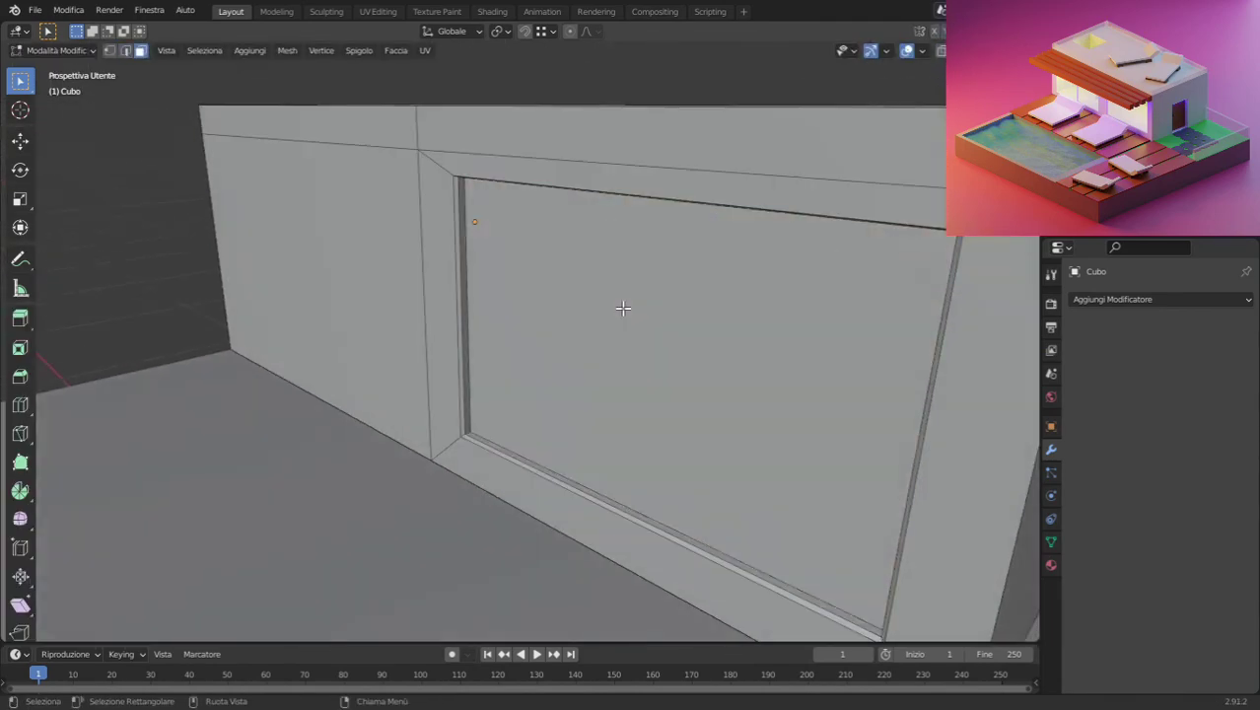
{"action": "left_click", "coordinate": [622, 307]}
{"action": "key", "text": "p"}
{"action": "key", "text": "Return"}
{"action": "key", "text": "Tab"}
{"action": "left_click", "coordinate": [839, 247]}
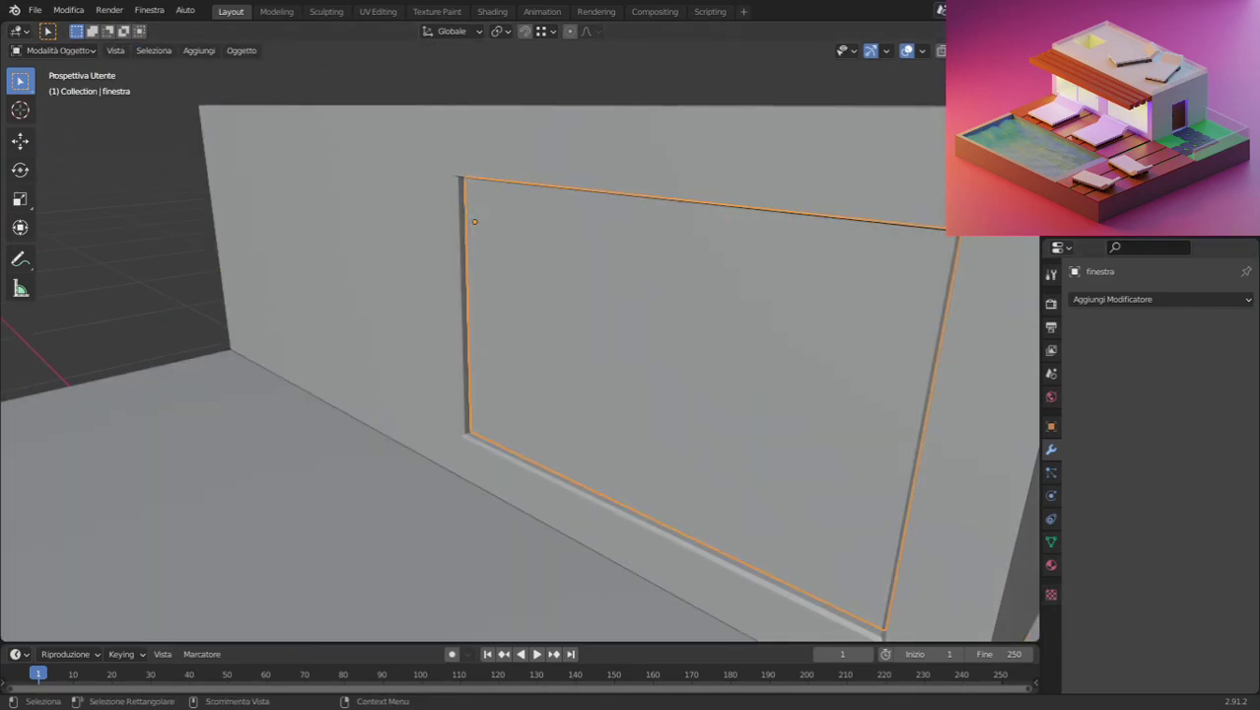
{"action": "key", "text": "Return"}
{"action": "scroll", "coordinate": [711, 278], "scroll_direction": "down", "scroll_amount": 5}
Step: Inset the left front face and scale it along Z into a window opening
{"action": "middle_click_drag", "start_coordinate": [414, 366], "coordinate": [516, 346]}
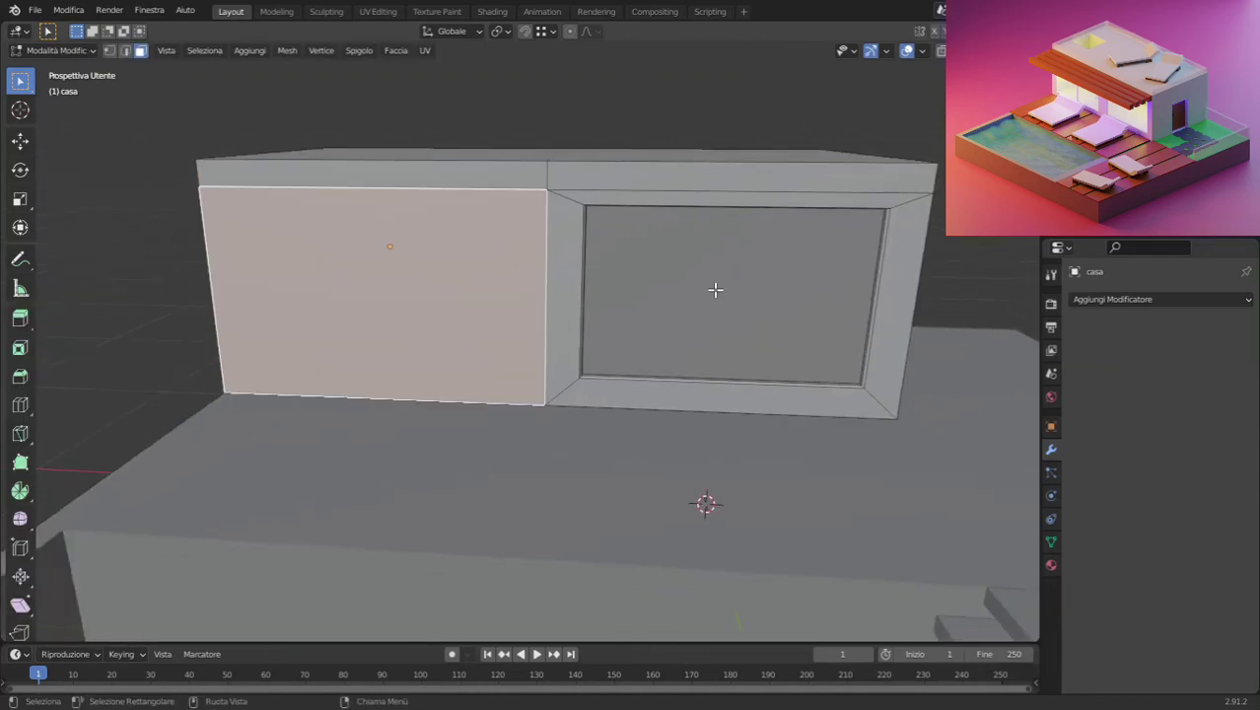
{"action": "key", "text": "i"}
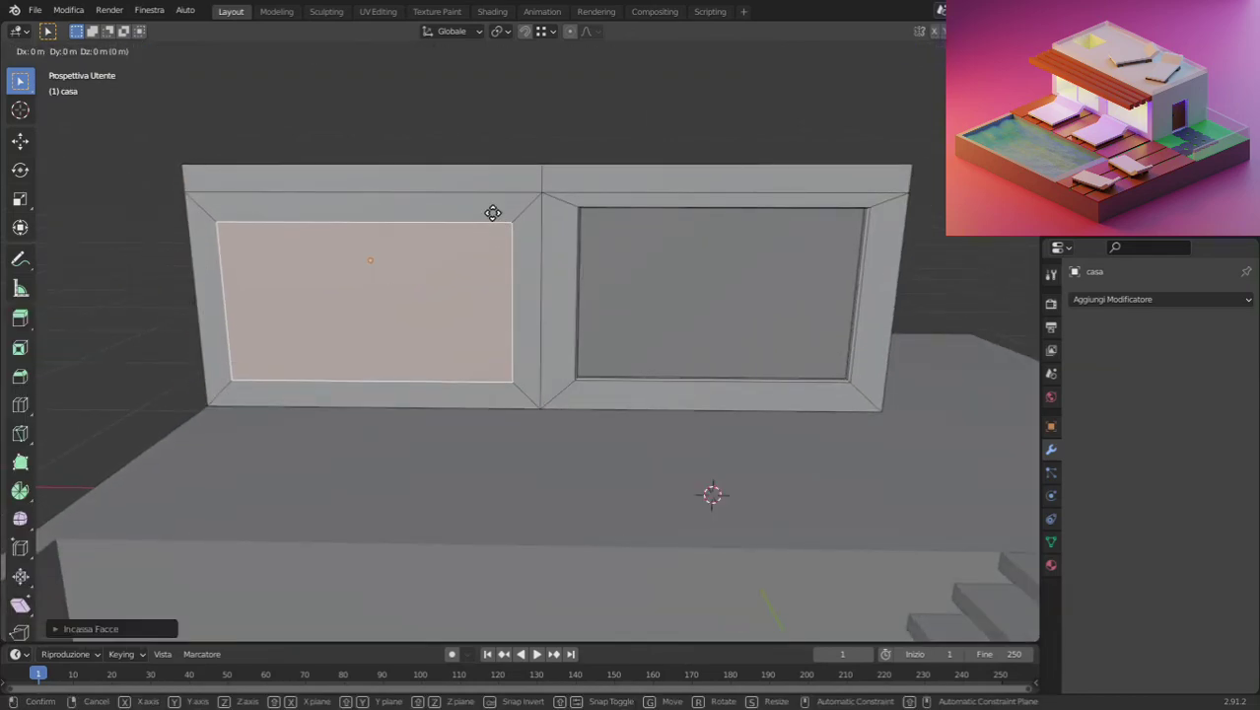
{"action": "left_click", "coordinate": [409, 290]}
{"action": "mouse_move", "coordinate": [409, 290]}
{"action": "middle_mouse_down", "text": "shift"}
{"action": "mouse_move", "coordinate": [495, 247]}
{"action": "mouse_move", "coordinate": [520, 275]}
{"action": "middle_mouse_up", "text": "shift"}
{"action": "key", "text": "s"}
{"action": "key", "text": "z"}
{"action": "left_click", "coordinate": [513, 223]}
{"action": "key", "text": "KP_1"}
Step: Loop cut the left window down the centre into two panes
{"action": "key", "text": "ctrl+r"}
{"action": "left_click", "coordinate": [441, 187]}
{"action": "right_click", "coordinate": [441, 188]}
{"action": "middle_click_drag", "start_coordinate": [440, 187], "coordinate": [614, 258]}
{"action": "key", "text": "KP_1"}
{"action": "key", "text": "ctrl+b"}
{"action": "right_click", "coordinate": [604, 221]}
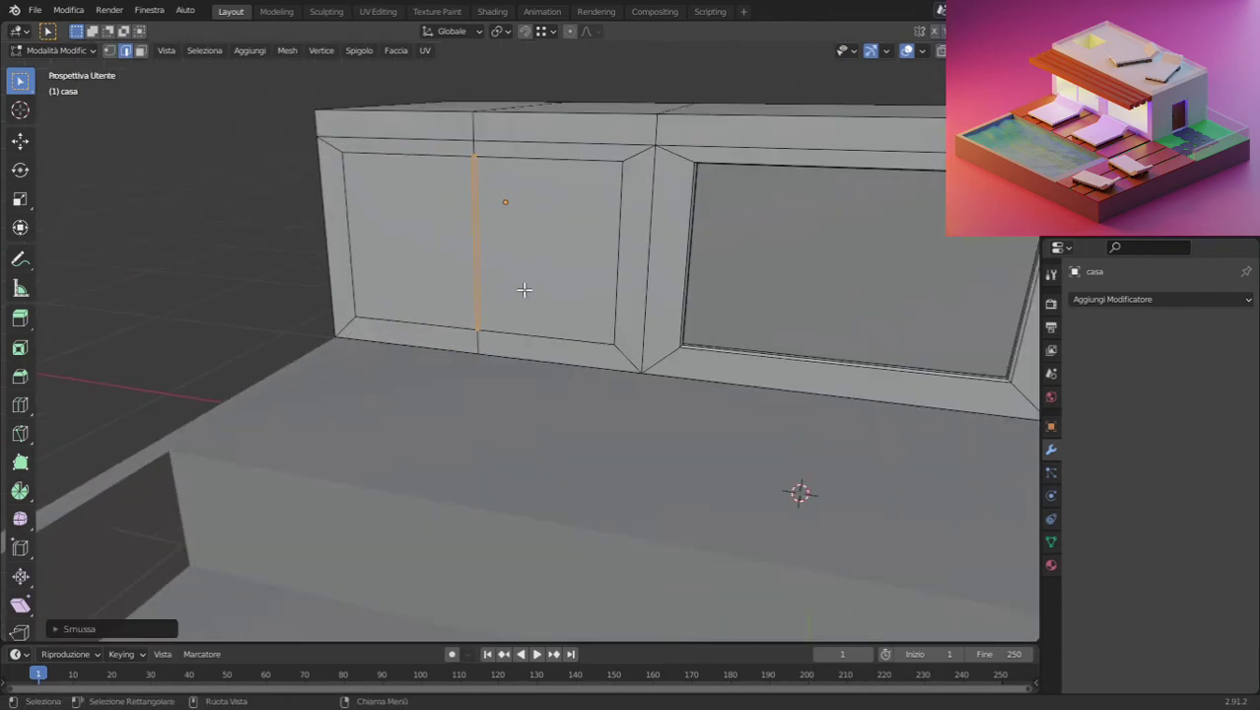
{"action": "key", "text": "3"}
Step: Extrude the left window panes inward and separate them as object 'finestre 2'
{"action": "left_click", "coordinate": [523, 288]}
{"action": "mouse_move", "coordinate": [523, 289]}
{"action": "middle_mouse_down"}
{"action": "mouse_move", "coordinate": [592, 295]}
{"action": "mouse_move", "coordinate": [472, 219]}
{"action": "mouse_move", "coordinate": [421, 303]}
{"action": "middle_mouse_up"}
{"action": "key", "text": "KP_3"}
{"action": "key", "text": "e"}
{"action": "right_click", "coordinate": [601, 277]}
{"action": "key", "text": "alt+a"}
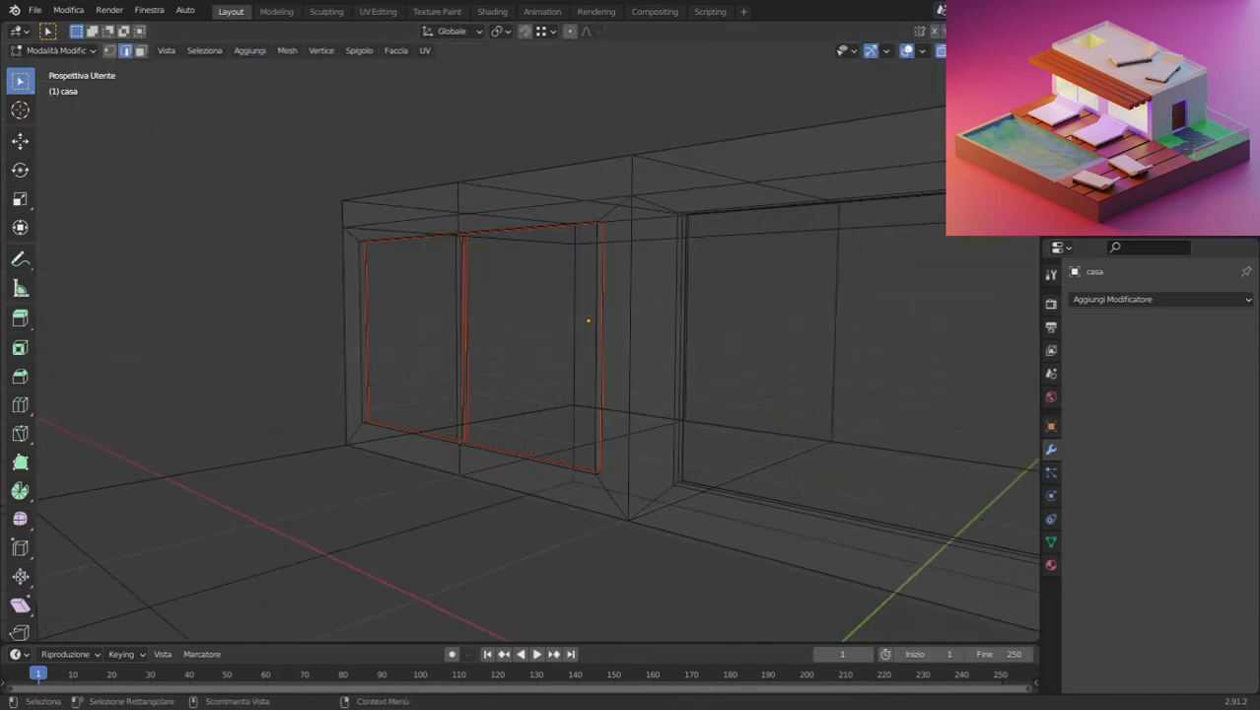
{"action": "key", "text": "Tab"}
{"action": "key", "text": "a"}
{"action": "key", "text": "shift+z"}
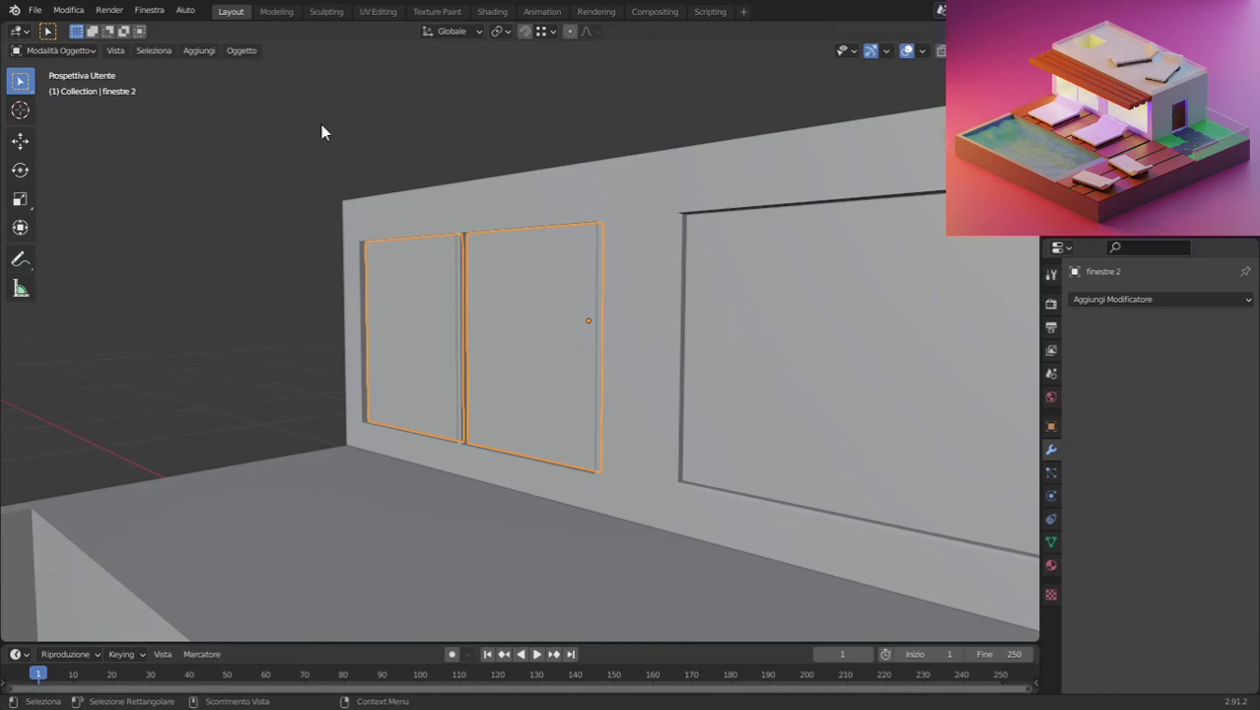
Step: Bevel the window outline loop on the house wall
{"action": "left_click", "coordinate": [874, 185]}
{"action": "key", "text": "Tab"}
{"action": "middle_click_drag", "start_coordinate": [874, 185], "coordinate": [285, 272]}
{"action": "middle_click_drag", "start_coordinate": [412, 314], "coordinate": [427, 308]}
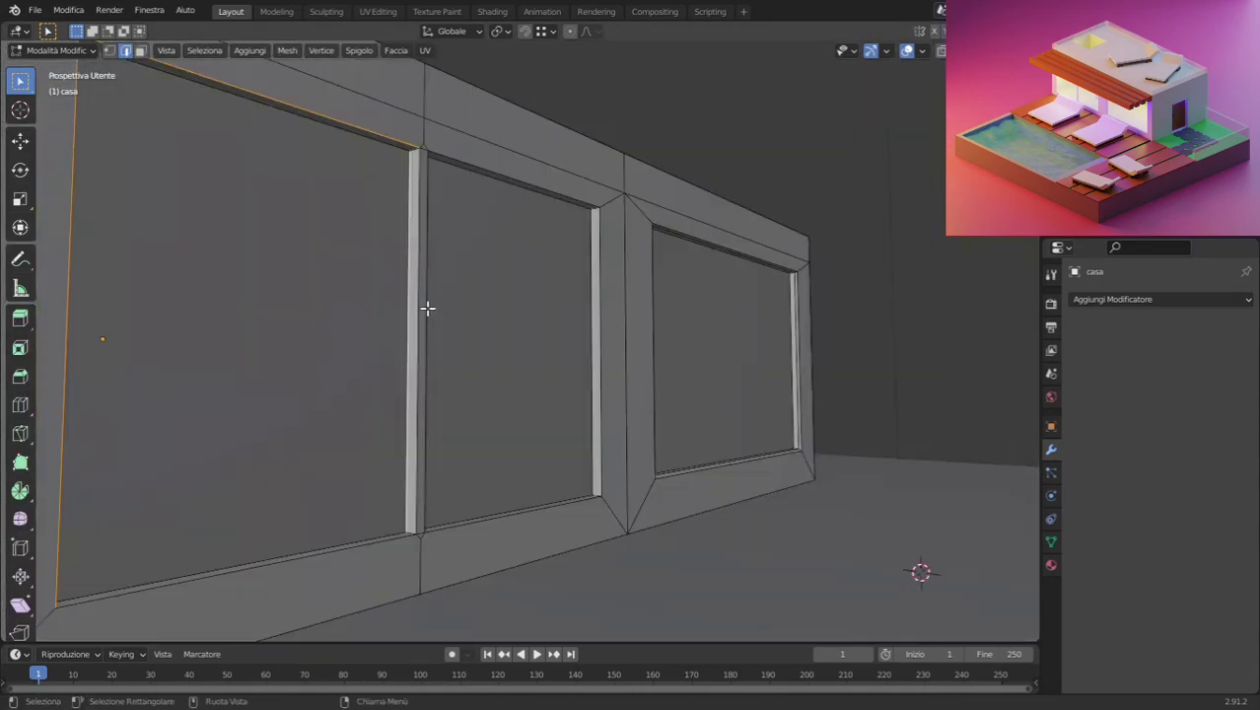
{"action": "middle_click_drag", "start_coordinate": [421, 233], "coordinate": [276, 492]}
{"action": "key", "text": "ctrl+b"}
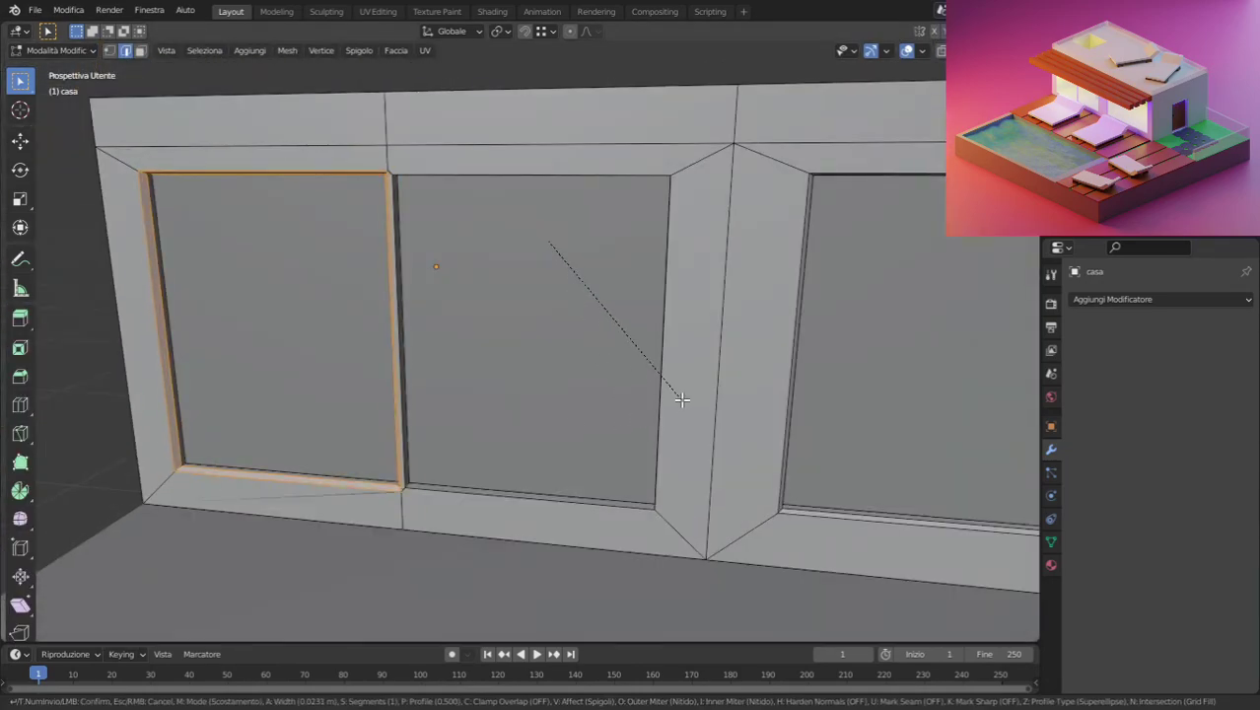
{"action": "left_click", "coordinate": [689, 391]}
{"action": "mouse_move", "coordinate": [688, 391]}
{"action": "middle_mouse_down"}
{"action": "mouse_move", "coordinate": [416, 231]}
{"action": "mouse_move", "coordinate": [654, 252]}
{"action": "middle_mouse_up"}
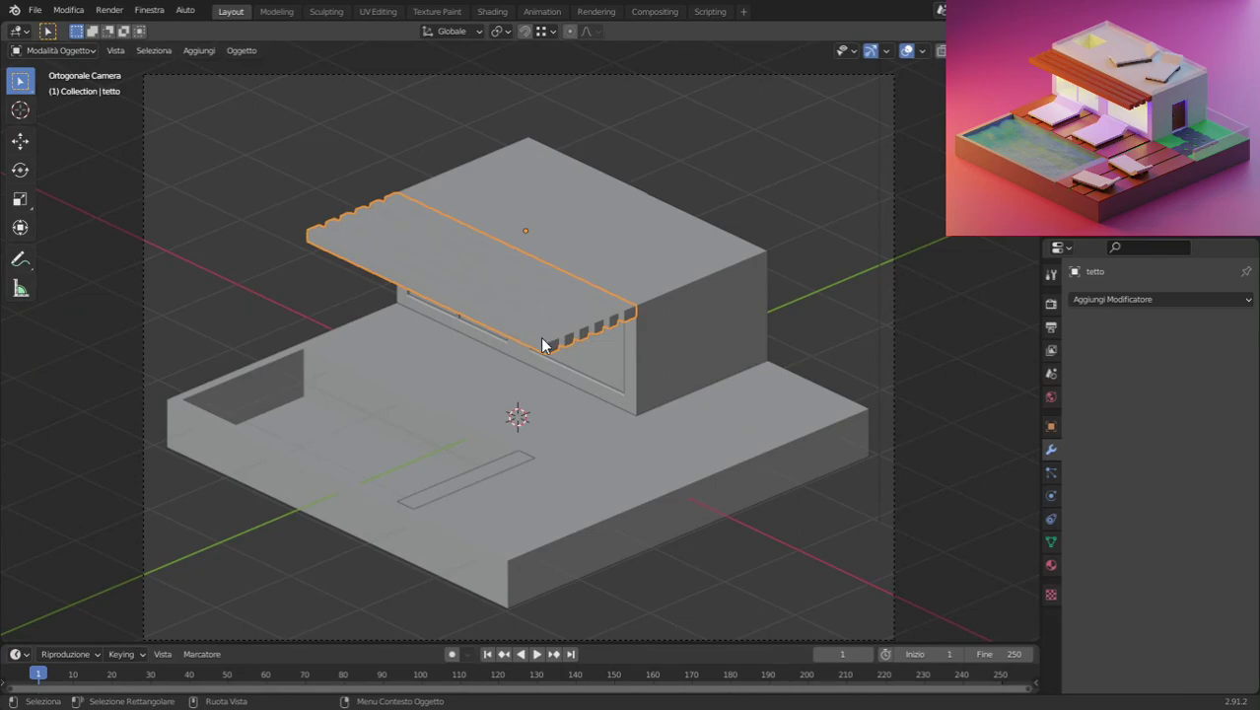
{"action": "scroll", "coordinate": [588, 269], "scroll_direction": "up", "scroll_amount": 3}
{"action": "scroll", "coordinate": [542, 335], "scroll_direction": "up", "scroll_amount": 2}
Step: Move the roof along the Y axis to its new position
{"action": "key", "text": "g"}
{"action": "key", "text": "y"}
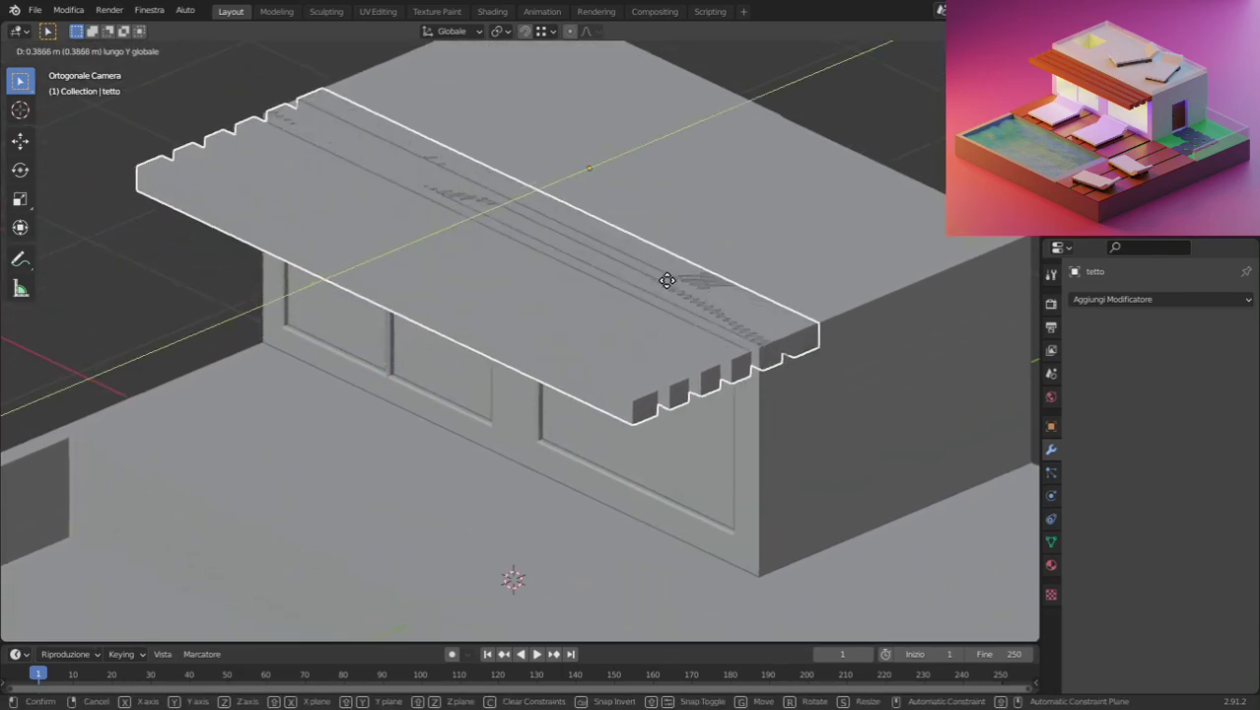
{"action": "left_click", "coordinate": [667, 281]}
{"action": "scroll", "coordinate": [779, 307], "scroll_direction": "down", "scroll_amount": 3}
{"action": "scroll", "coordinate": [694, 346], "scroll_direction": "down", "scroll_amount": 2}
{"action": "scroll", "coordinate": [433, 311], "scroll_direction": "down", "scroll_amount": 1}
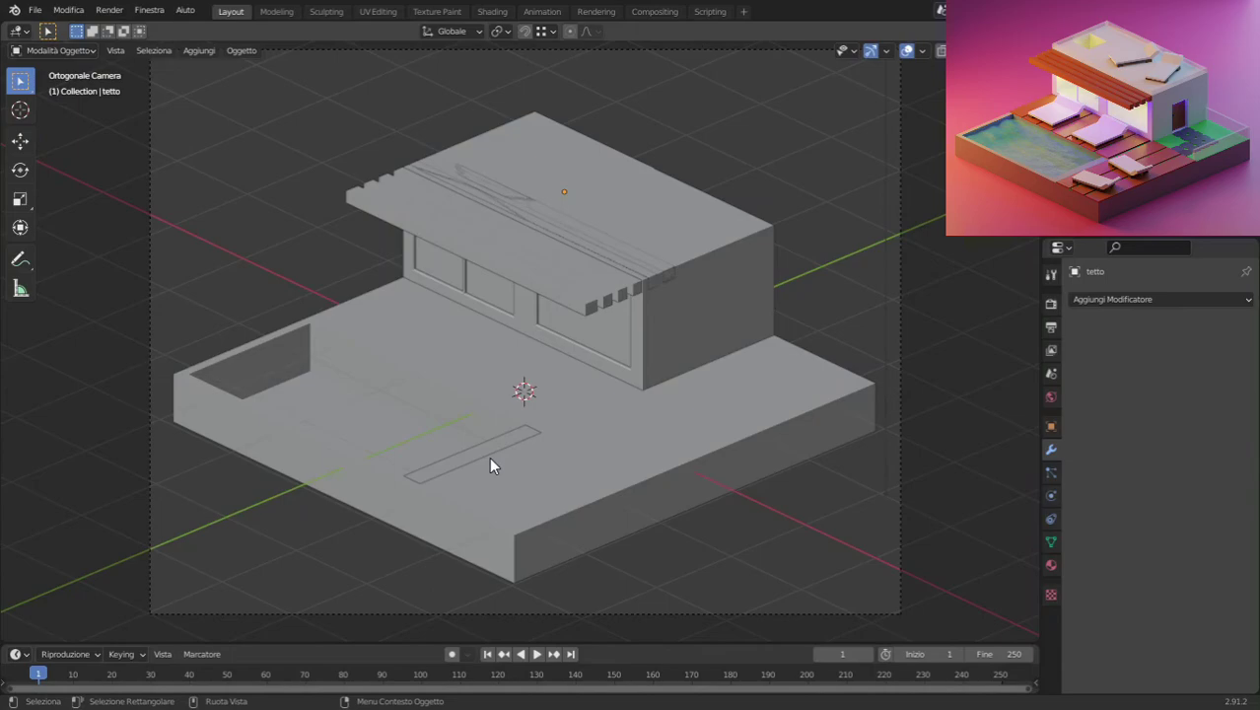
{"action": "mouse_move", "coordinate": [490, 465]}
{"action": "middle_mouse_down"}
{"action": "mouse_move", "coordinate": [578, 291]}
{"action": "mouse_move", "coordinate": [544, 235]}
{"action": "middle_mouse_up"}
Step: Add a small cube and place it near the roof between the windows
{"action": "key", "text": "shift+a"}
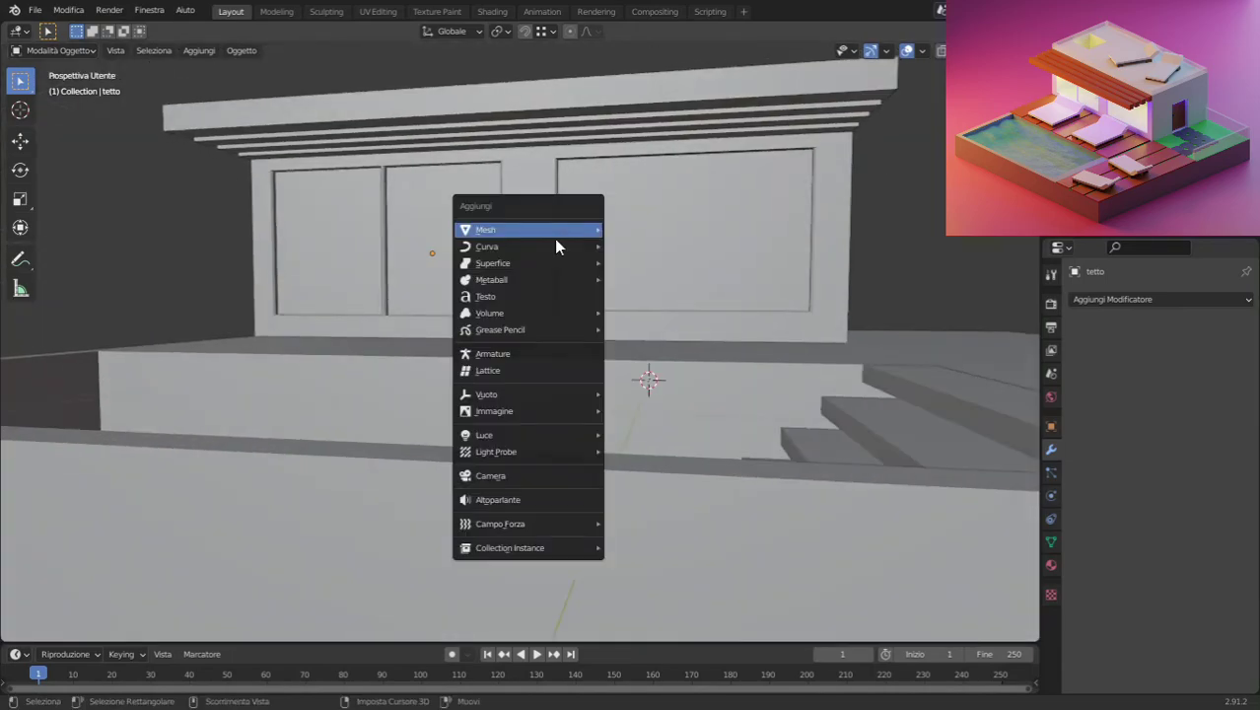
{"action": "mouse_move", "coordinate": [527, 229]}
{"action": "left_click", "coordinate": [641, 247]}
{"action": "key", "text": "s"}
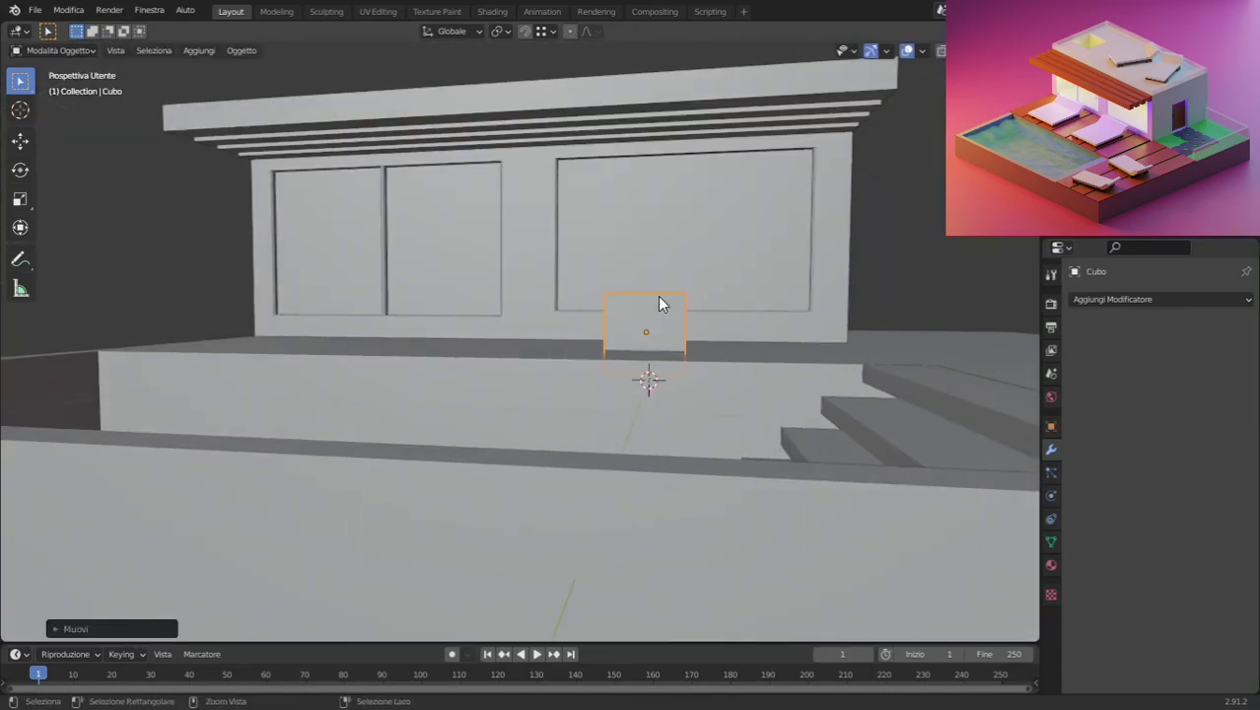
{"action": "key", "text": "KP_1"}
{"action": "key", "text": "g"}
{"action": "left_click", "coordinate": [736, 183]}
{"action": "key", "text": "Tab"}
{"action": "key", "text": "g"}
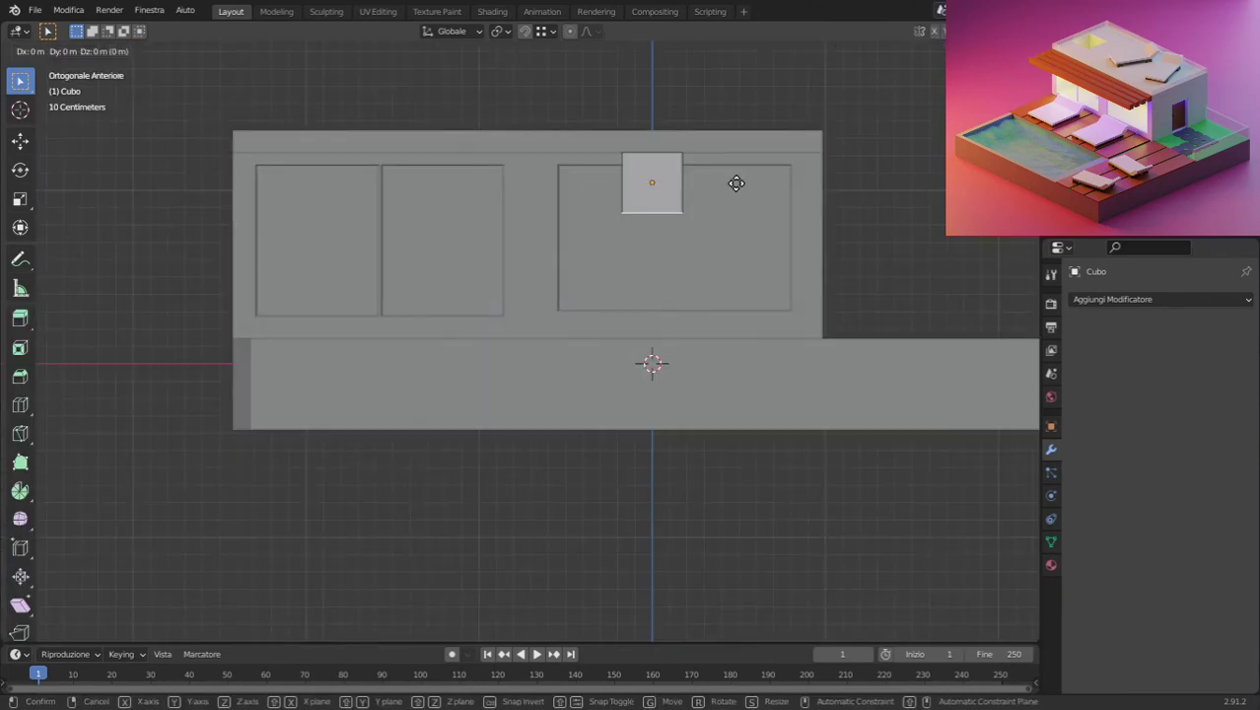
{"action": "left_click", "coordinate": [737, 128]}
{"action": "key", "text": "Tab"}
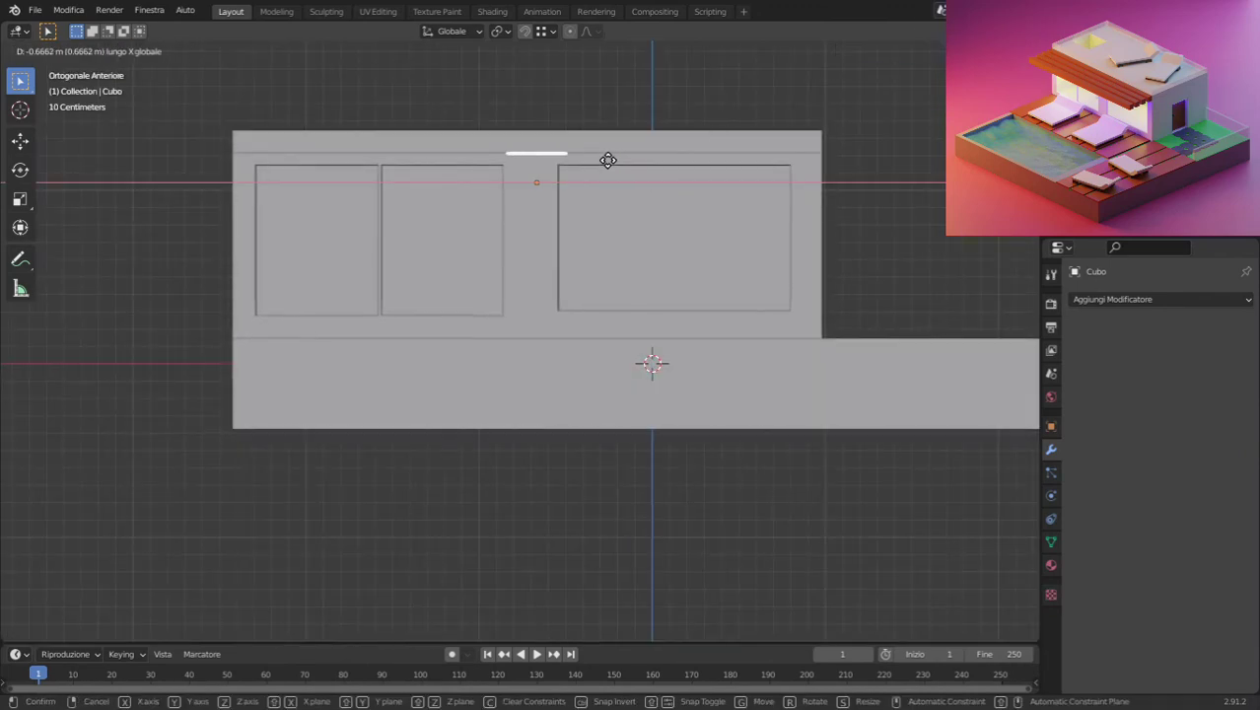
{"action": "left_click", "coordinate": [607, 160]}
Step: Stretch the cube along X, flatten it along Y into a slat, and place it under the roof
{"action": "key", "text": "s"}
{"action": "key", "text": "x"}
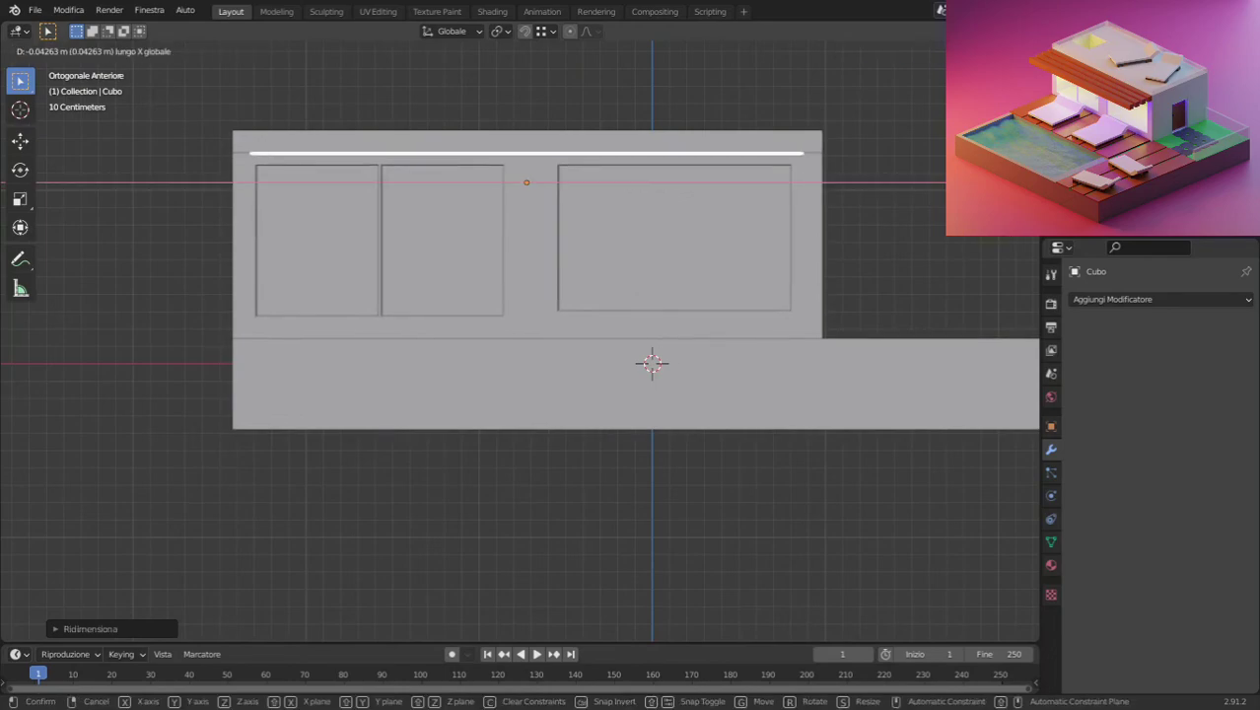
{"action": "left_click", "coordinate": [590, 218]}
{"action": "middle_click_drag", "start_coordinate": [591, 219], "coordinate": [731, 247]}
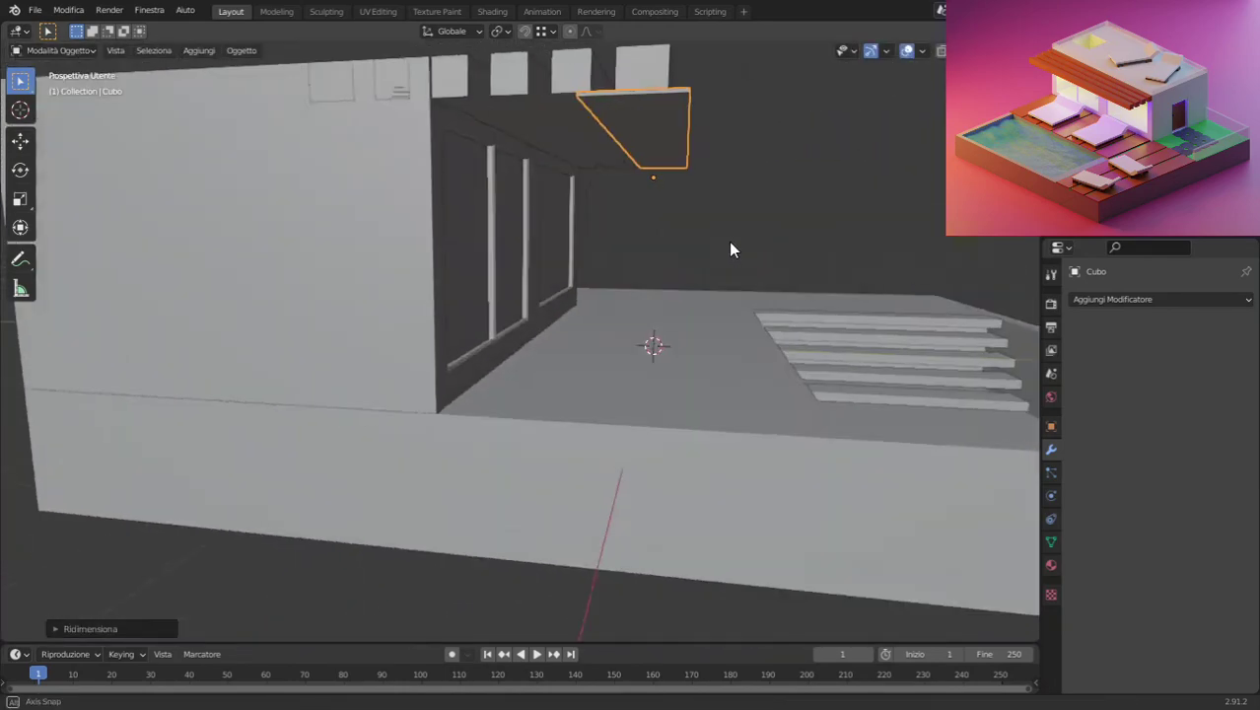
{"action": "key", "text": "s"}
{"action": "key", "text": "y"}
{"action": "left_click", "coordinate": [700, 171]}
{"action": "key", "text": "g"}
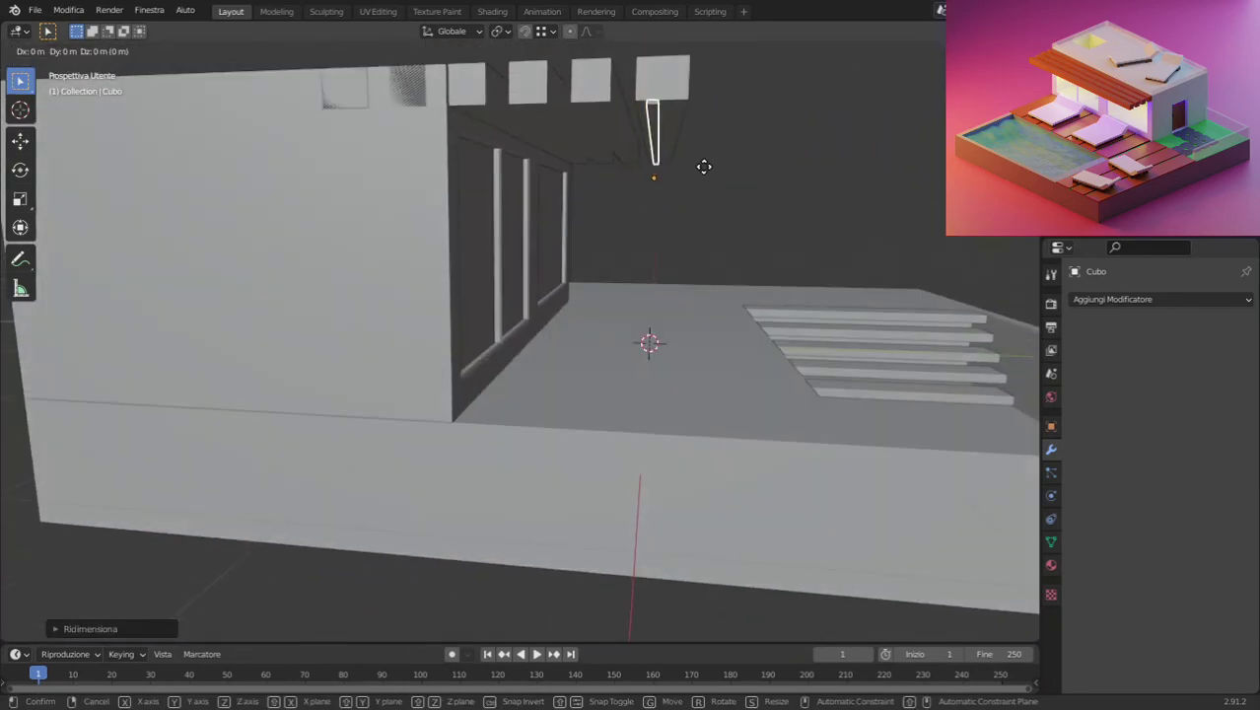
{"action": "left_click", "coordinate": [708, 164]}
{"action": "middle_click_drag", "start_coordinate": [709, 164], "coordinate": [685, 142]}
Step: Duplicate the slat along Y to form a row of slats beneath the overhang
{"action": "key", "text": "shift+d"}
{"action": "key", "text": "y"}
{"action": "left_click", "coordinate": [663, 138]}
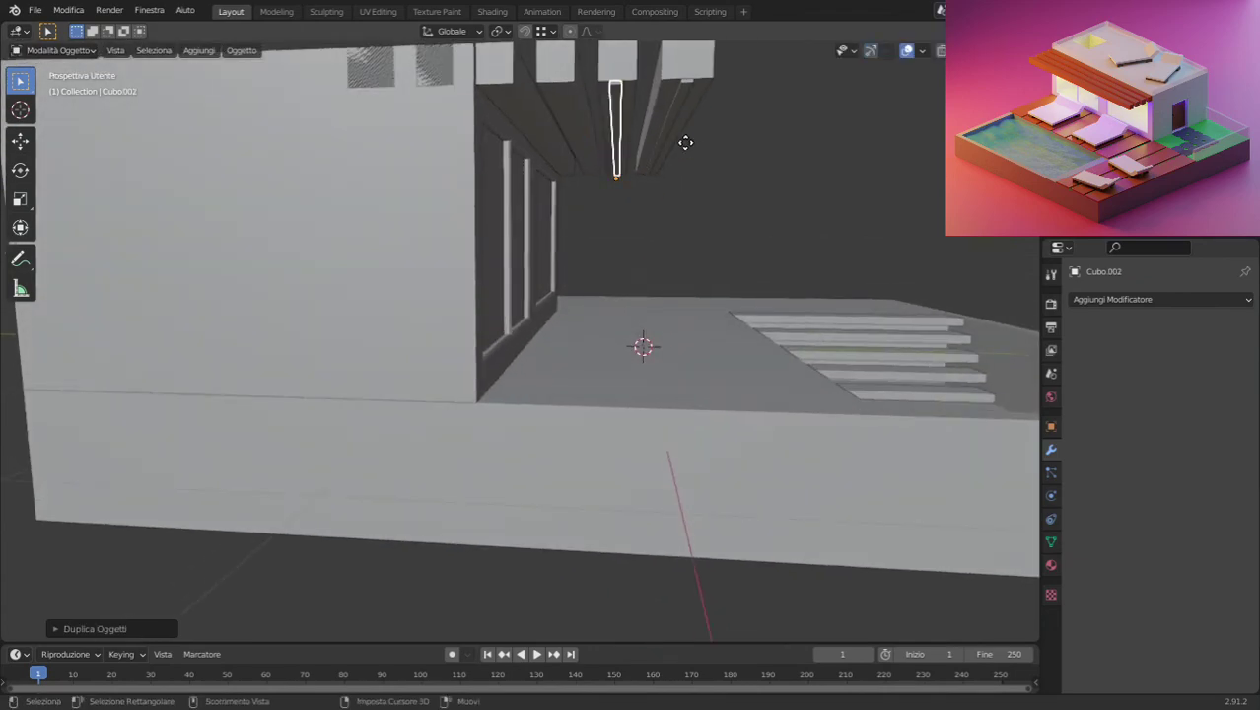
{"action": "left_click", "coordinate": [587, 105]}
{"action": "key", "text": "KP_0"}
Step: In the right-side view, shrink the house's right wall face and turn on snapping
{"action": "key", "text": "KP_3"}
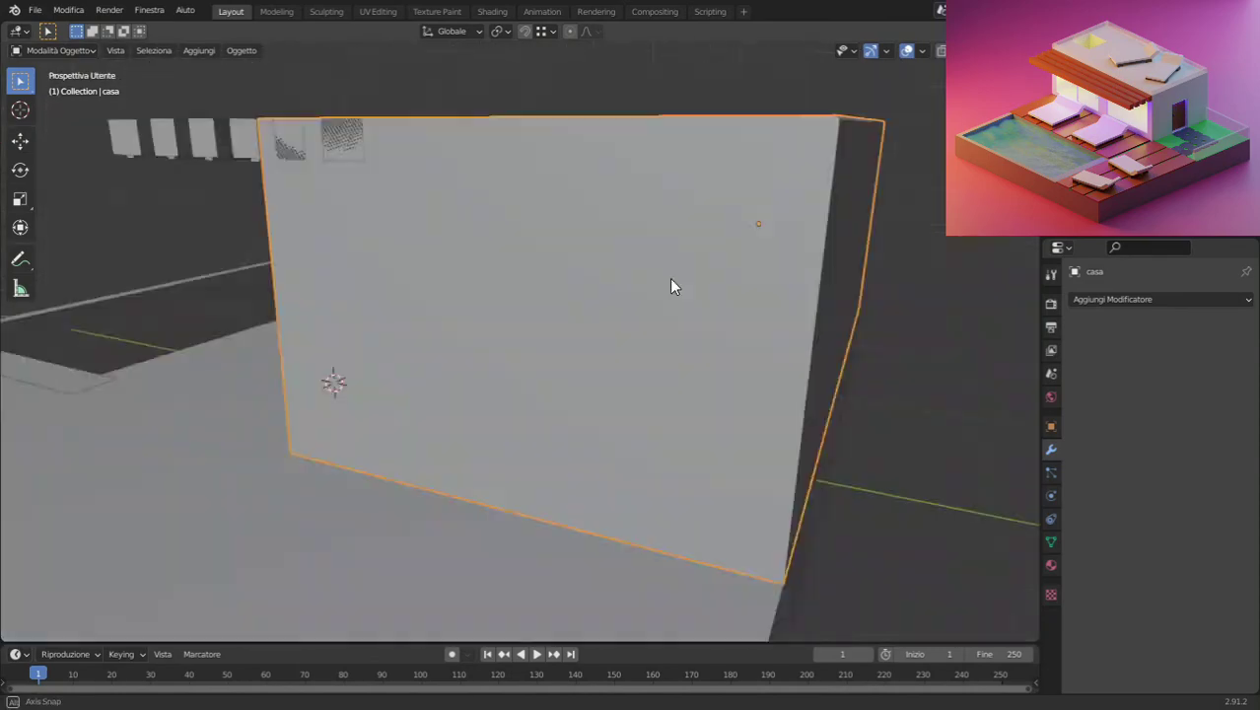
{"action": "key", "text": "Tab"}
{"action": "key", "text": "a"}
{"action": "key", "text": "s"}
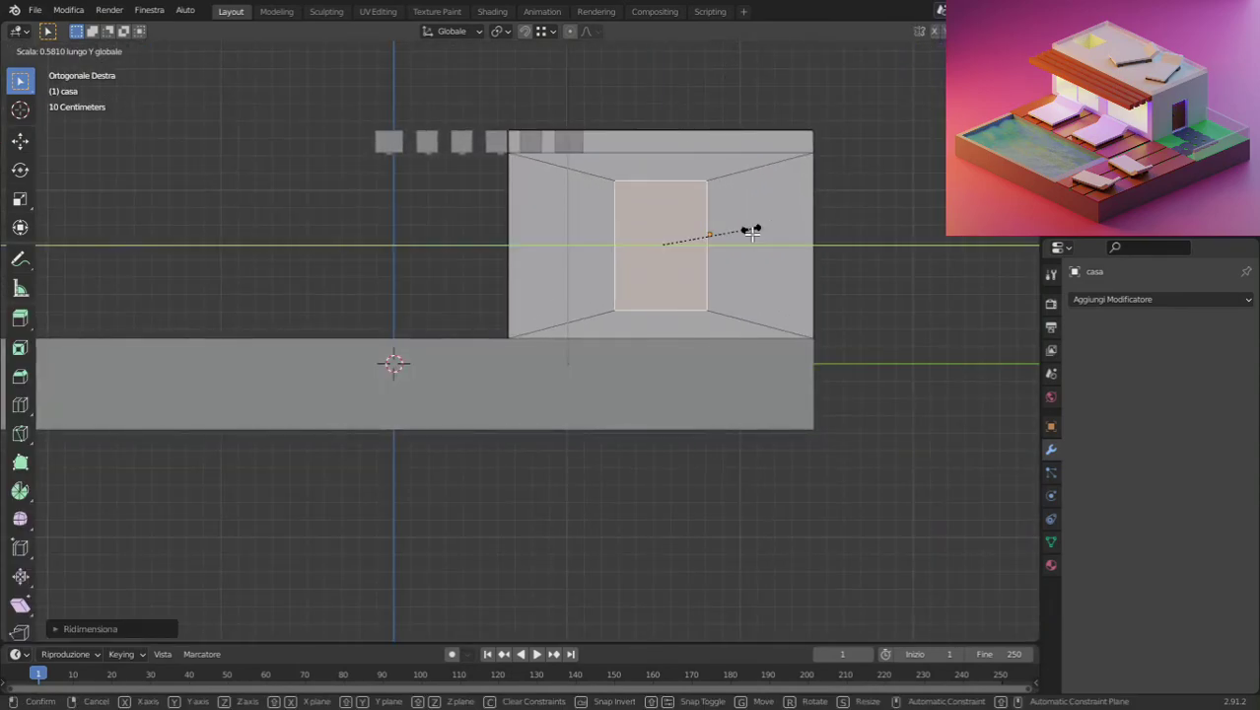
{"action": "left_click", "coordinate": [786, 275]}
{"action": "left_click", "coordinate": [524, 30]}
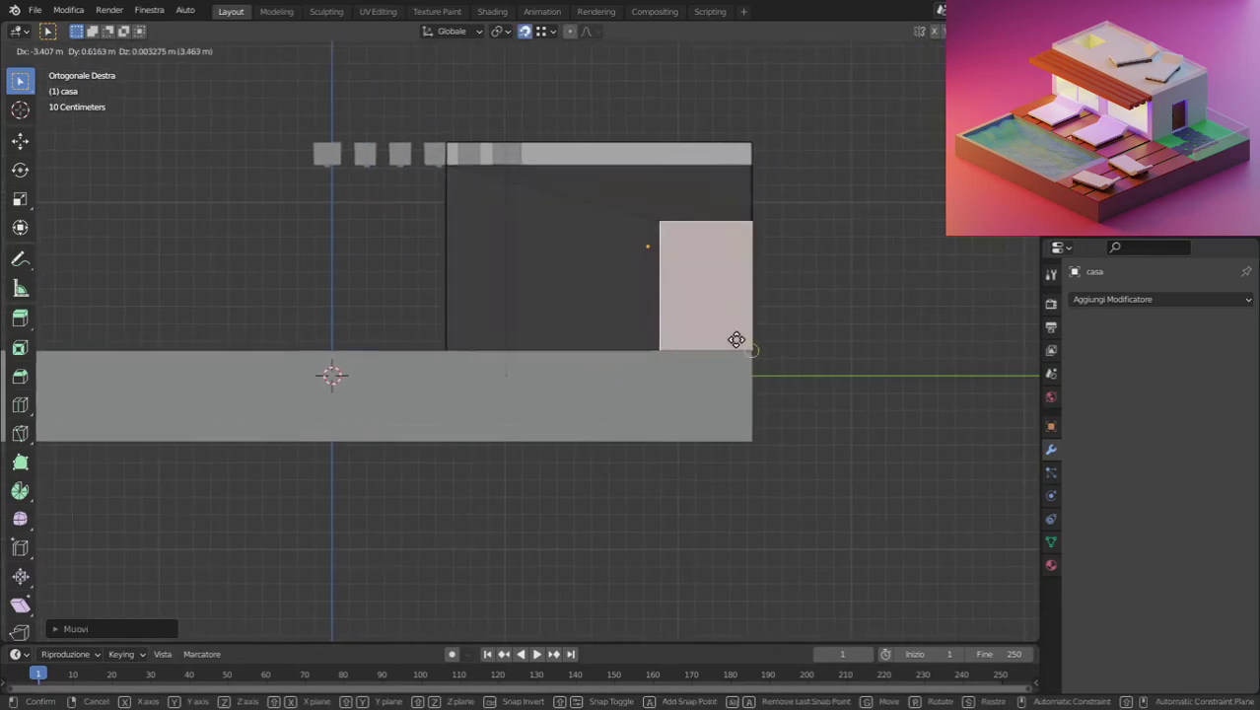
{"action": "left_click", "coordinate": [540, 31]}
Step: Move the door face down along Z to the floor line
{"action": "key", "text": "g"}
{"action": "key", "text": "z"}
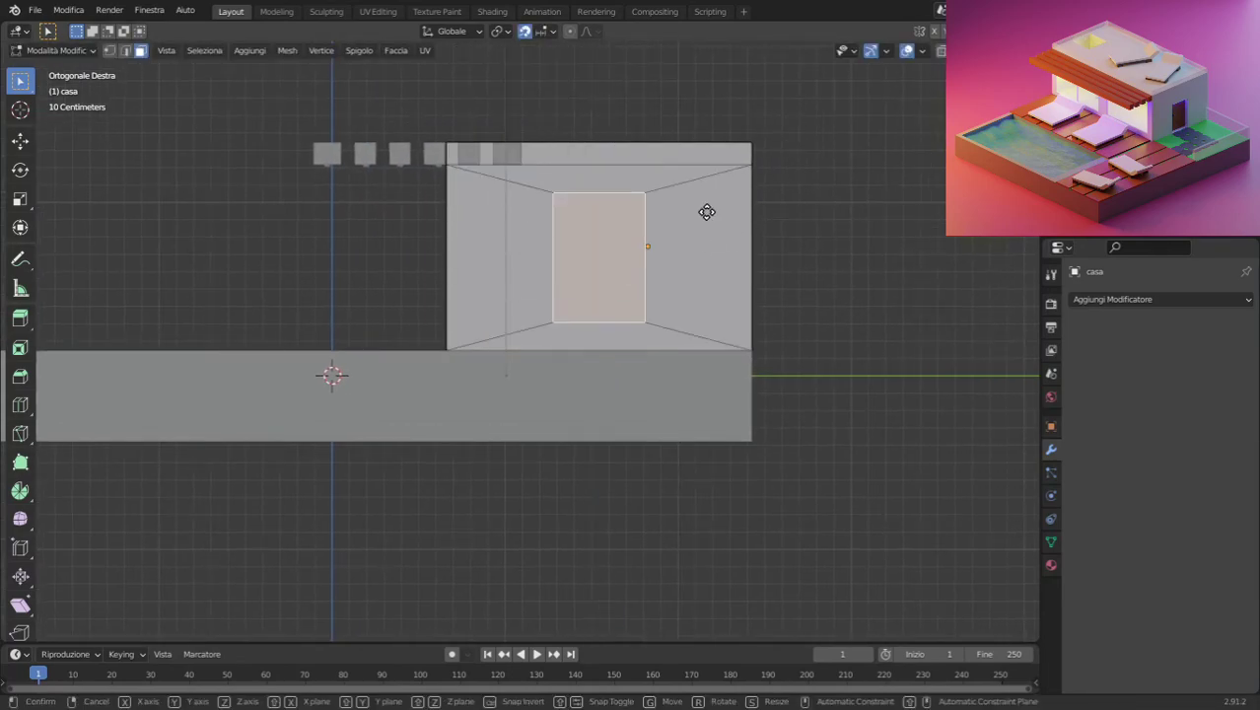
{"action": "left_click", "coordinate": [705, 244]}
{"action": "scroll", "coordinate": [704, 244], "scroll_direction": "up", "scroll_amount": 3}
{"action": "scroll", "coordinate": [695, 309], "scroll_direction": "up", "scroll_amount": 3}
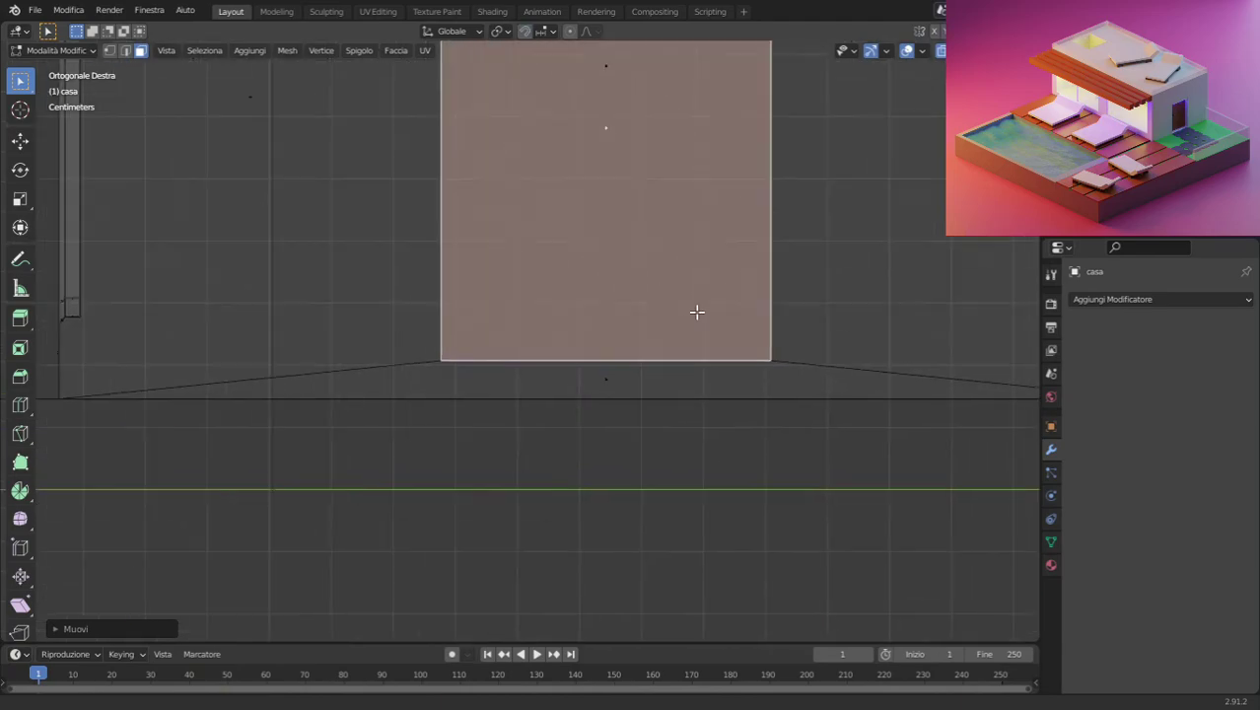
{"action": "scroll", "coordinate": [857, 251], "scroll_direction": "down", "scroll_amount": 4}
{"action": "scroll", "coordinate": [687, 243], "scroll_direction": "down", "scroll_amount": 3}
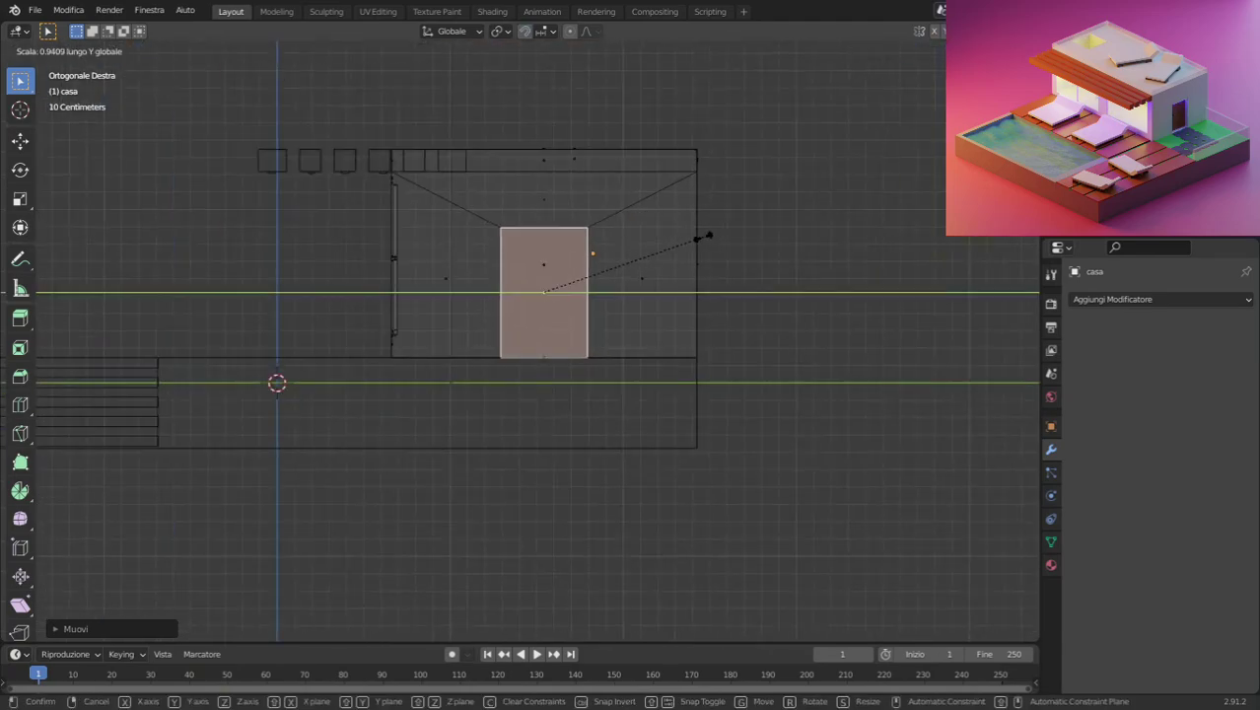
{"action": "left_click", "coordinate": [705, 236]}
Step: Extrude the door face inward to recess the doorway into the wall
{"action": "middle_click_drag", "start_coordinate": [704, 237], "coordinate": [915, 100]}
{"action": "key", "text": "alt+z"}
{"action": "scroll", "coordinate": [765, 273], "scroll_direction": "up", "scroll_amount": 3}
{"action": "scroll", "coordinate": [765, 273], "scroll_direction": "up", "scroll_amount": 4}
{"action": "key", "text": "e"}
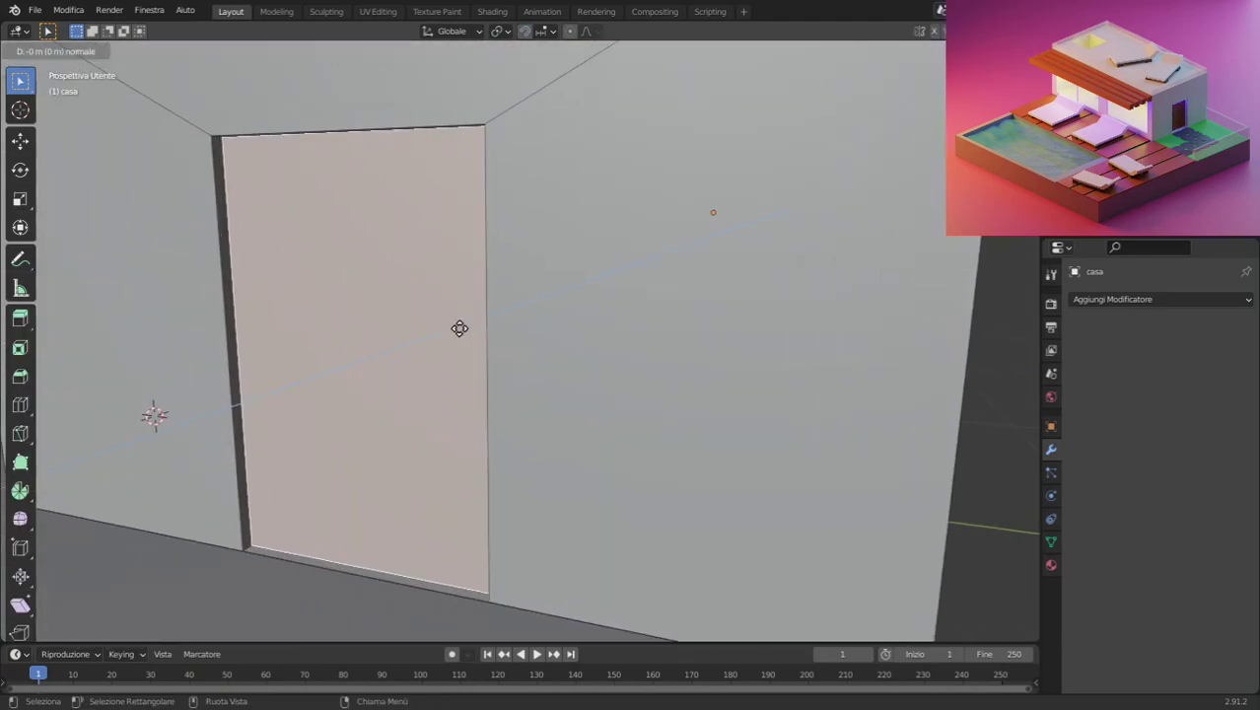
{"action": "right_click", "coordinate": [477, 284]}
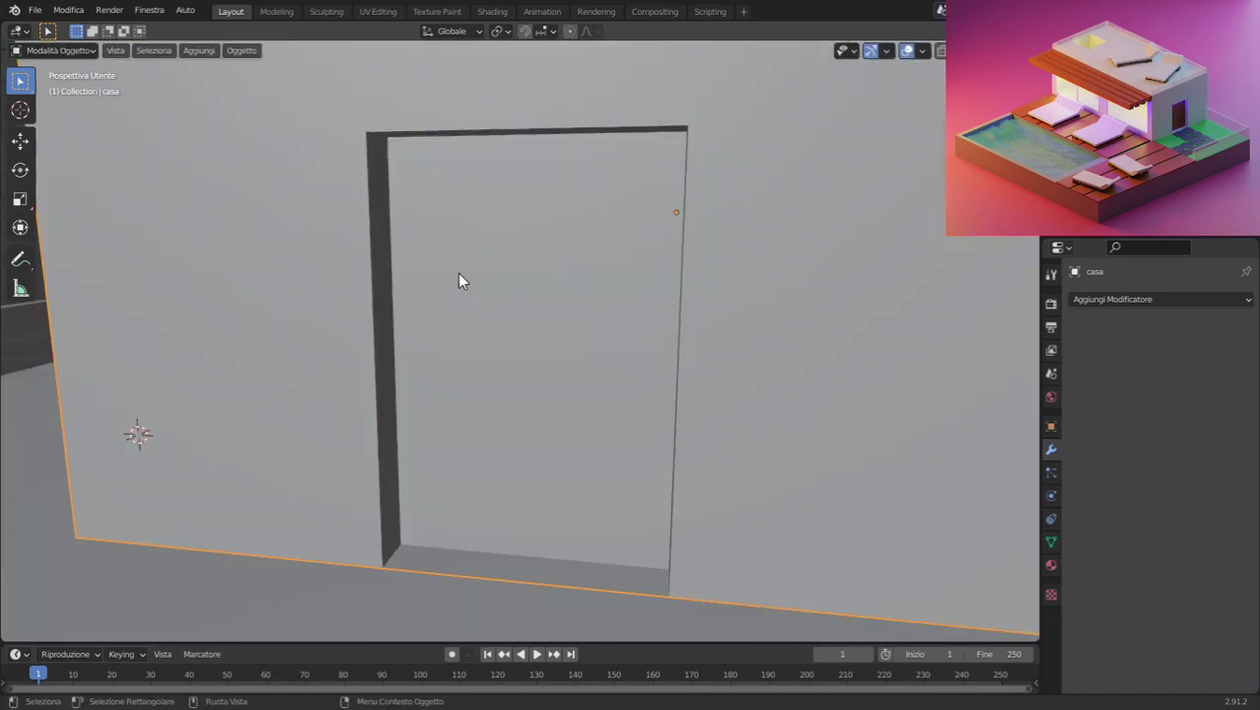
Step: Separate the door face into its own object, porta, then select and frame it
{"action": "key", "text": "p"}
{"action": "left_click", "coordinate": [525, 274]}
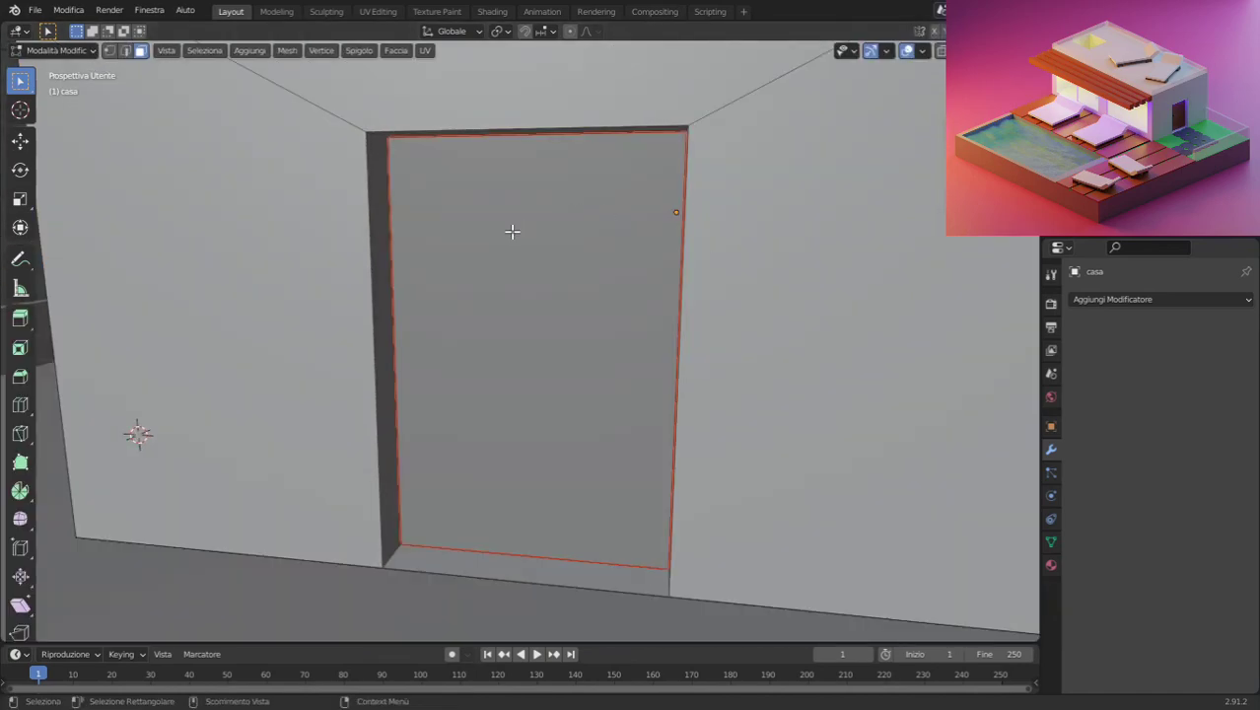
{"action": "middle_click_drag", "start_coordinate": [511, 231], "coordinate": [528, 253]}
{"action": "key", "text": "ctrl+Tab"}
{"action": "left_click", "coordinate": [467, 254]}
{"action": "left_click", "coordinate": [643, 287]}
{"action": "middle_click_drag", "start_coordinate": [642, 287], "coordinate": [594, 299]}
{"action": "scroll", "coordinate": [594, 300], "scroll_direction": "down", "scroll_amount": 5}
{"action": "key", "text": "KP_Decimal"}
Step: Snap the 3D cursor to the selected door panel
{"action": "key", "text": "shift+s"}
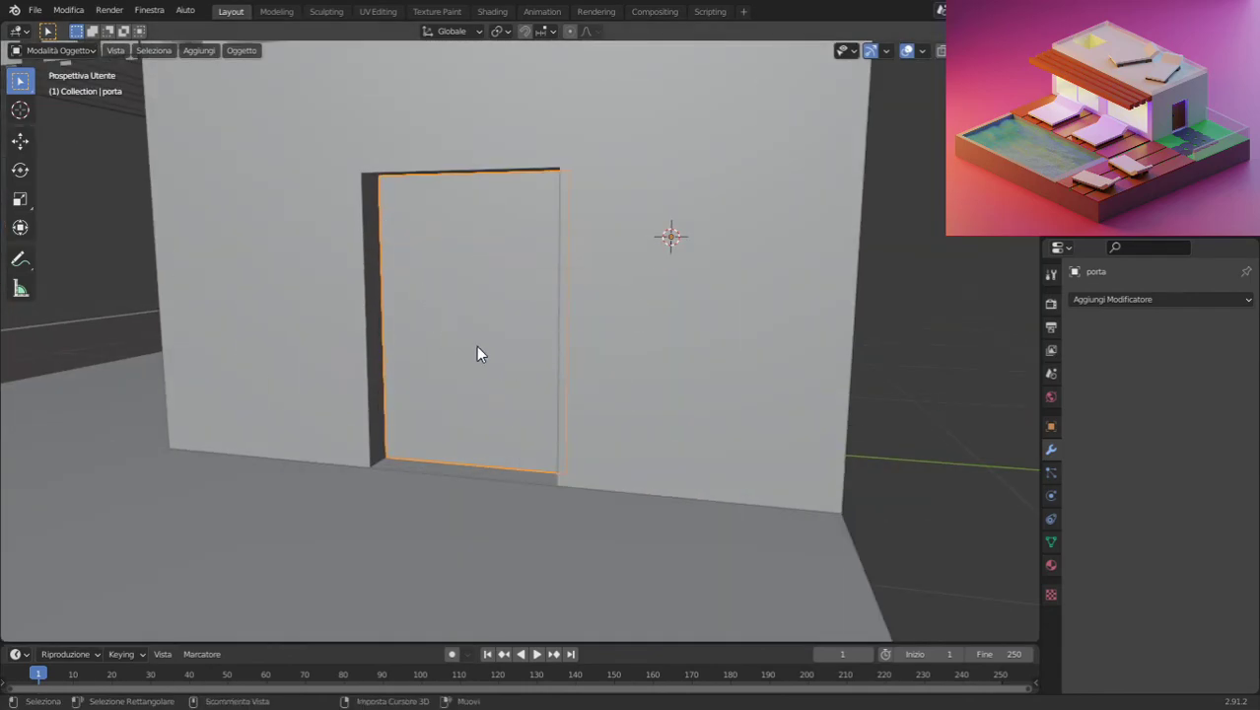
{"action": "key", "text": "Escape"}
{"action": "mouse_move", "coordinate": [568, 330]}
{"action": "middle_mouse_down"}
{"action": "mouse_move", "coordinate": [775, 313]}
{"action": "mouse_move", "coordinate": [347, 282]}
{"action": "middle_mouse_up"}
{"action": "key", "text": "KP_Decimal"}
{"action": "key", "text": "shift+s"}
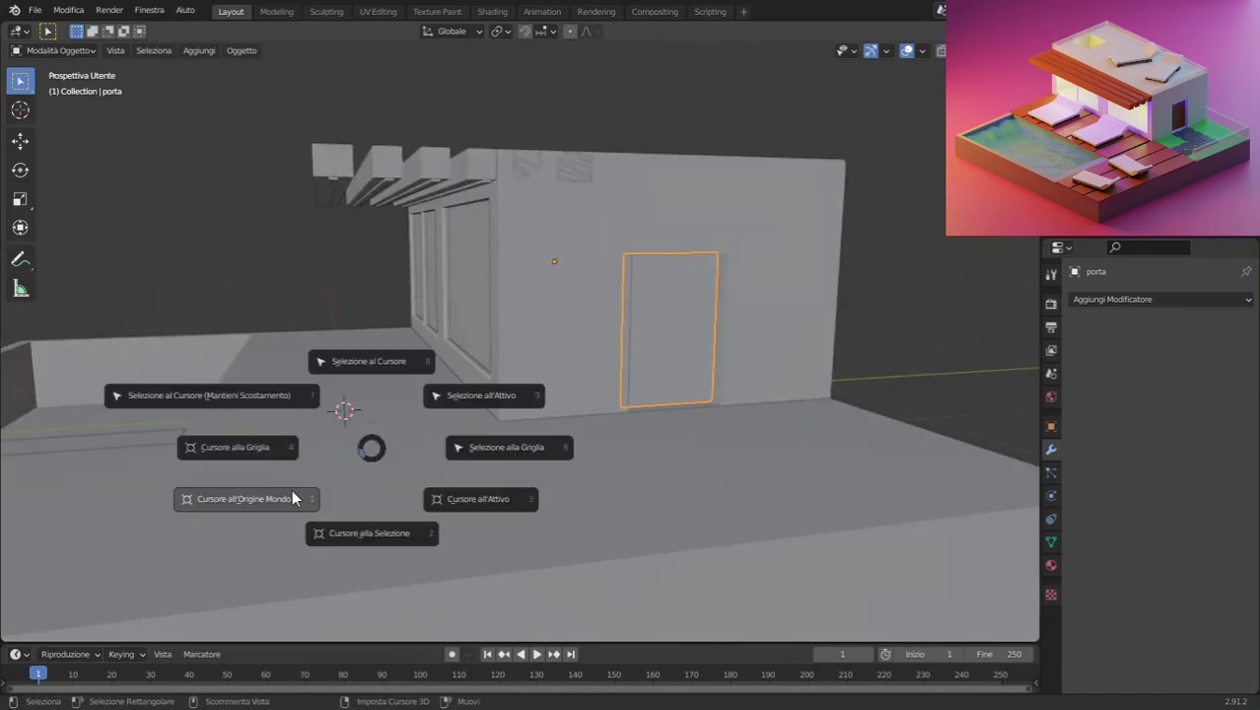
{"action": "left_click", "coordinate": [368, 483]}
Step: Add a UV sphere at the door, scale it down and move it into place
{"action": "key", "text": "shift+a"}
{"action": "left_click", "coordinate": [476, 419]}
{"action": "key", "text": "s"}
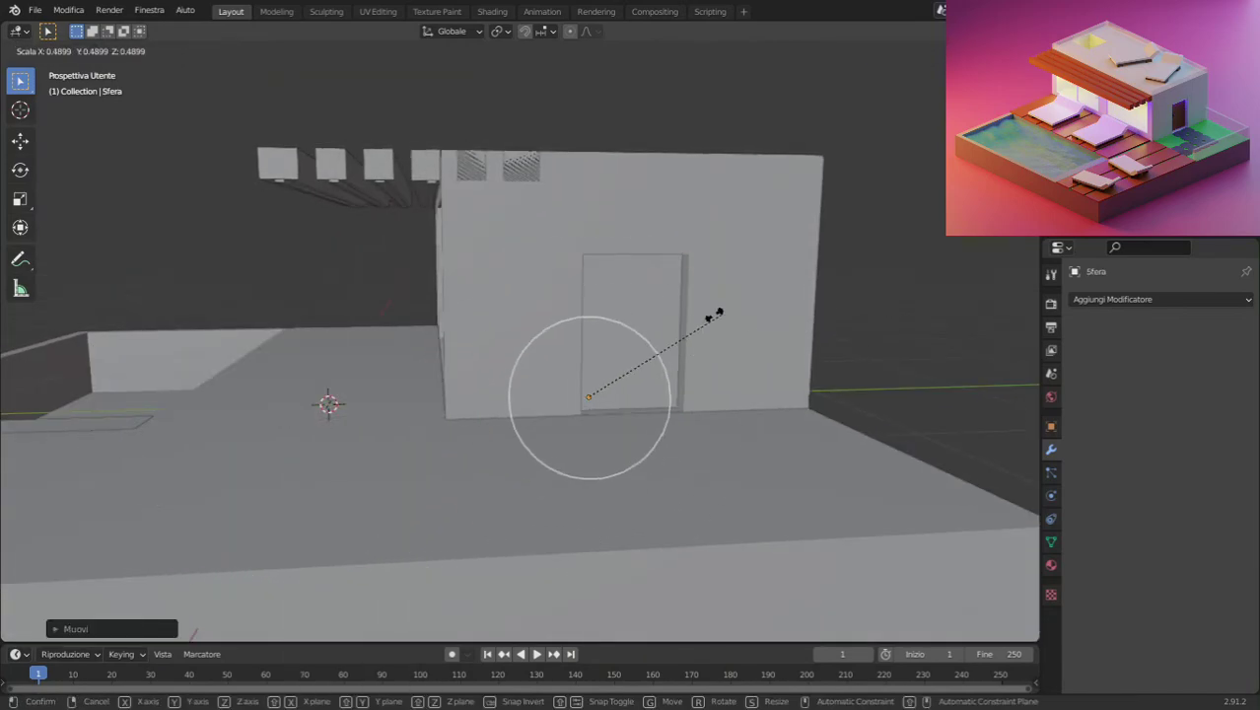
{"action": "left_click", "coordinate": [716, 315]}
{"action": "key", "text": "KP_3"}
{"action": "key", "text": "g"}
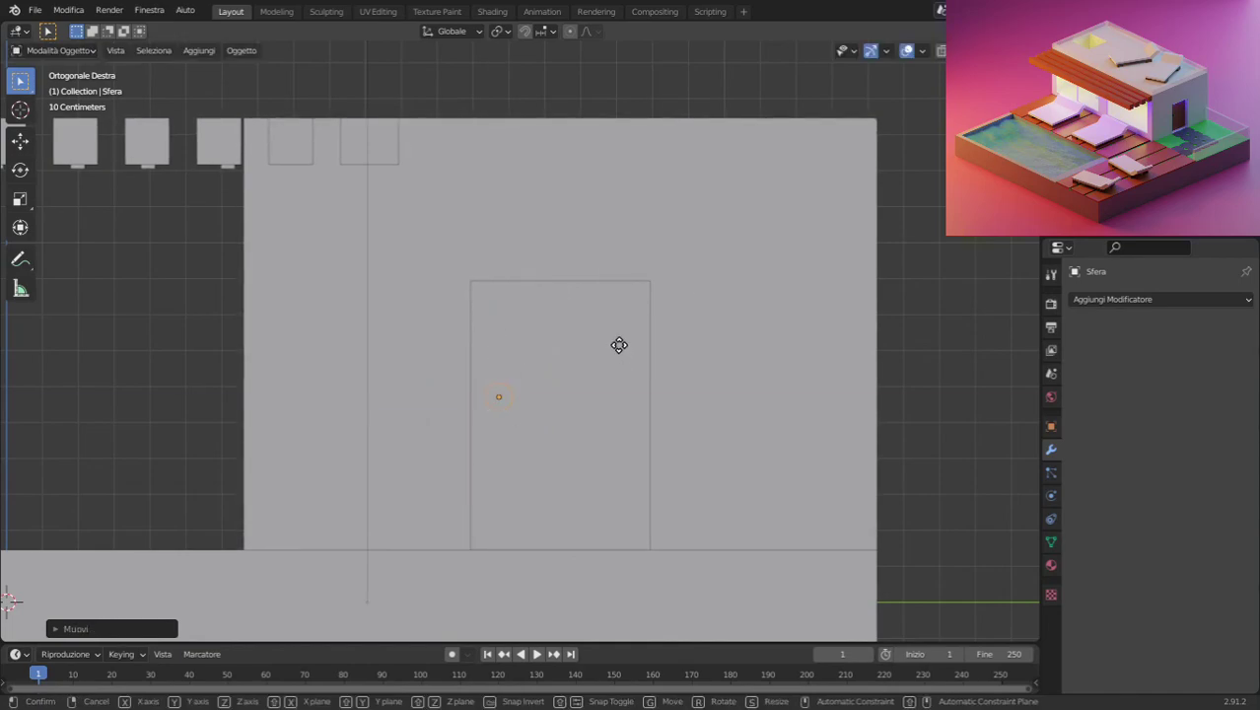
{"action": "scroll", "coordinate": [623, 345], "scroll_direction": "up", "scroll_amount": 2}
{"action": "key", "text": "KP_1"}
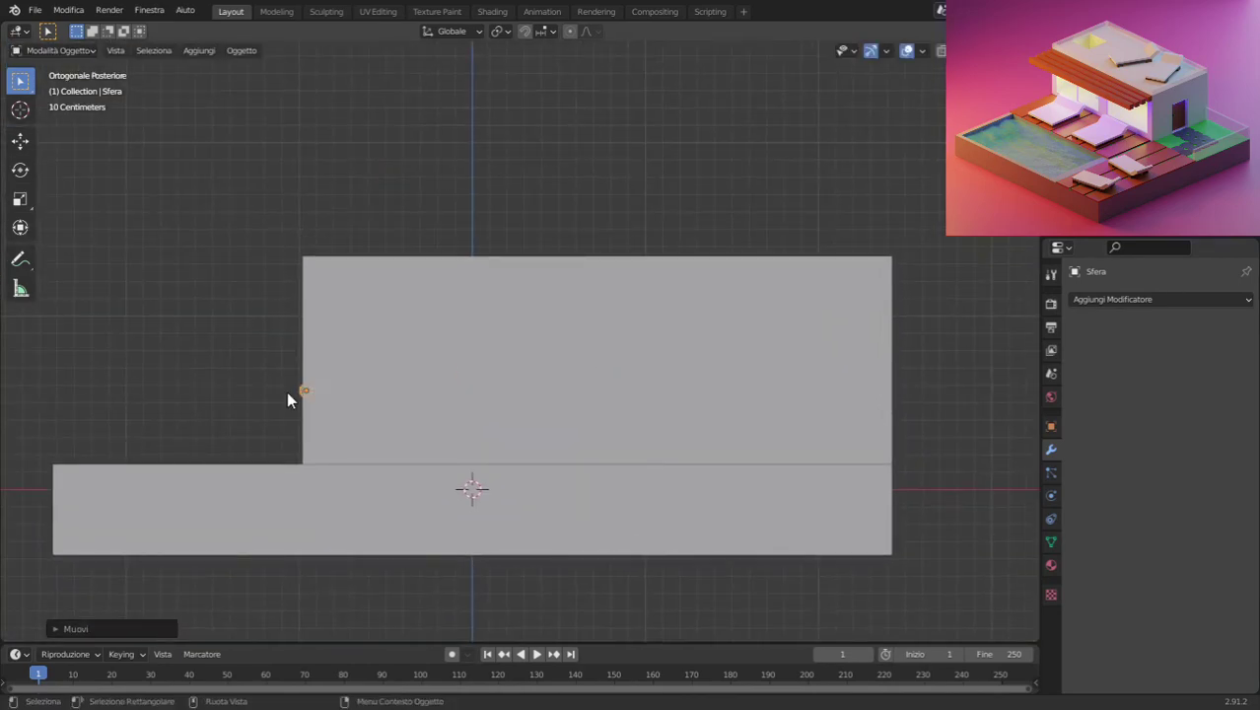
{"action": "middle_click_drag", "start_coordinate": [287, 392], "coordinate": [284, 497]}
{"action": "scroll", "coordinate": [298, 498], "scroll_direction": "down", "scroll_amount": 3}
Step: Give the sphere door handle a Subdivision Surface modifier
{"action": "key", "text": "ctrl+KP_1"}
{"action": "key", "text": "shift+z"}
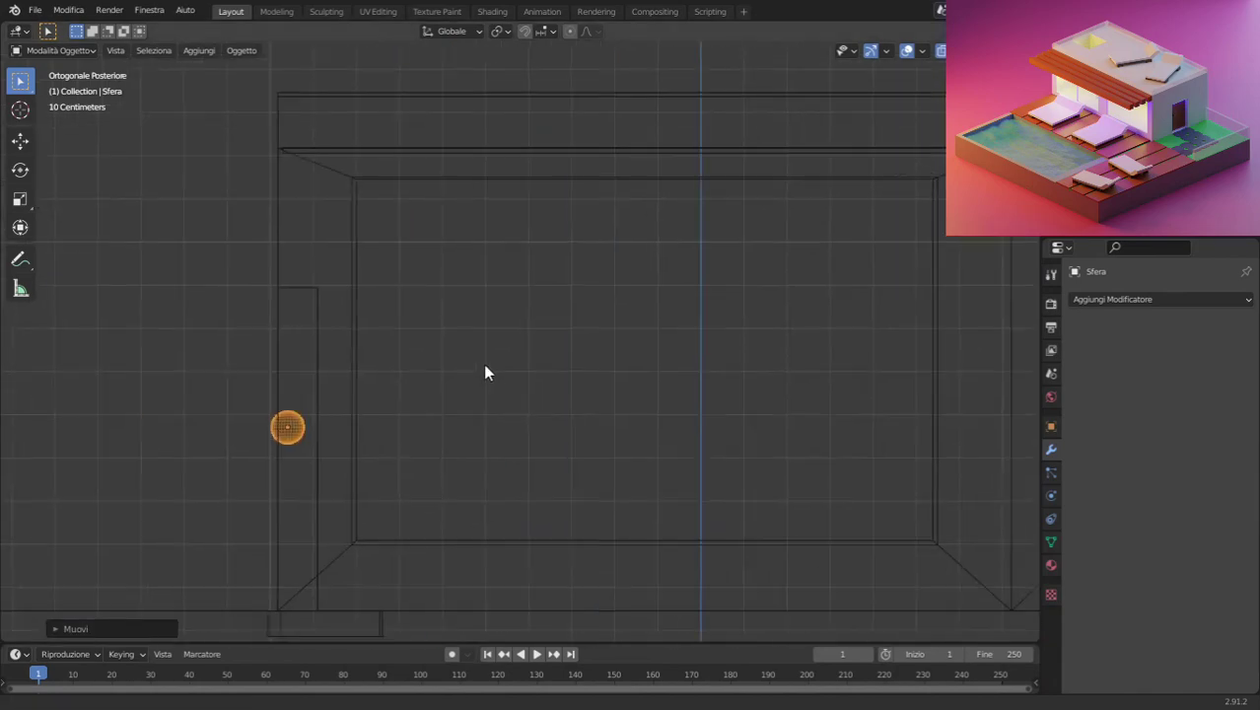
{"action": "scroll", "coordinate": [483, 363], "scroll_direction": "up", "scroll_amount": 2}
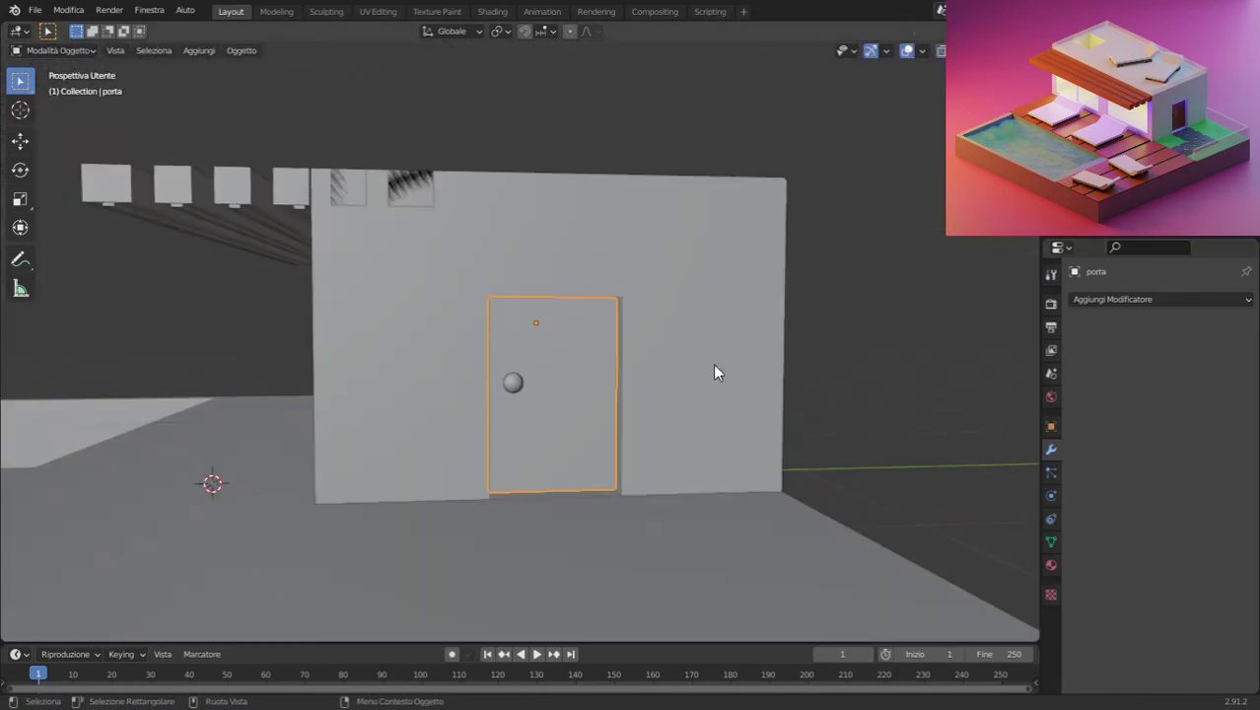
{"action": "left_click", "coordinate": [511, 383]}
{"action": "left_click", "coordinate": [1112, 298]}
{"action": "left_click", "coordinate": [907, 571]}
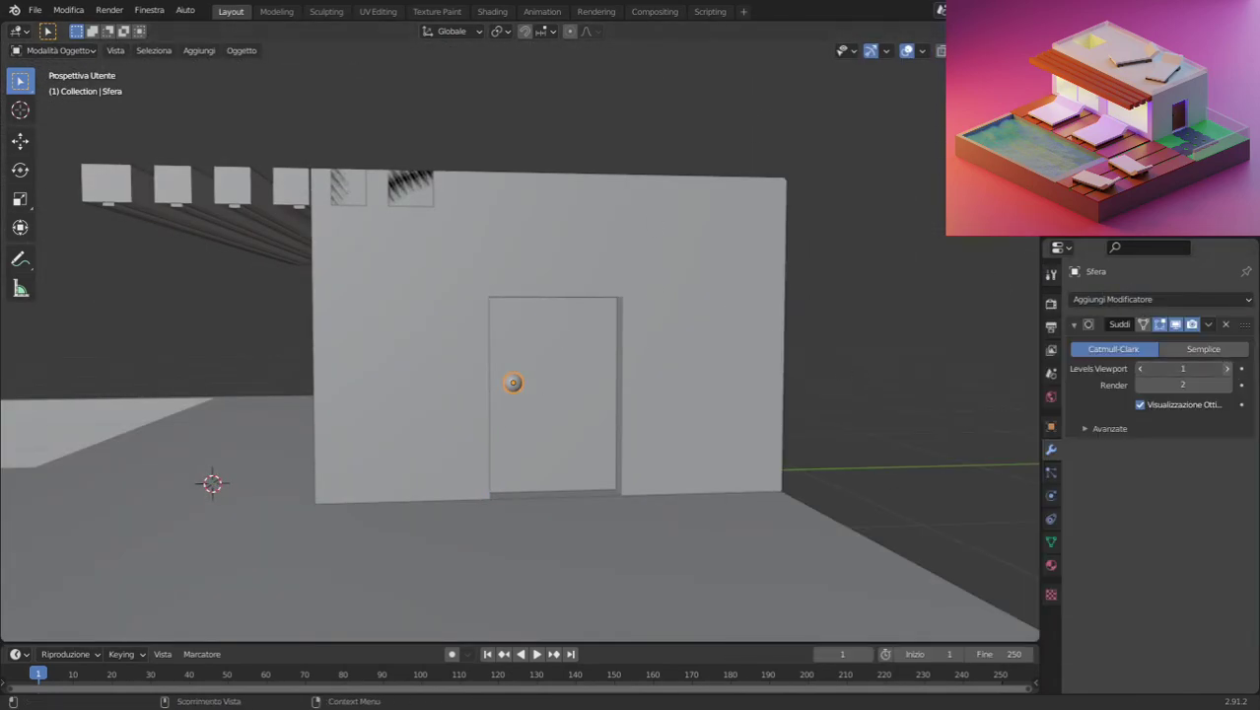
Step: On casa, inset the top face of the door opening and push it in as a slot
{"action": "left_click", "coordinate": [598, 434]}
{"action": "mouse_move", "coordinate": [598, 433]}
{"action": "middle_mouse_down"}
{"action": "mouse_move", "coordinate": [525, 308]}
{"action": "mouse_move", "coordinate": [585, 175]}
{"action": "middle_mouse_up"}
{"action": "key", "text": "Tab"}
{"action": "left_click", "coordinate": [610, 219]}
{"action": "key", "text": "i"}
{"action": "left_click", "coordinate": [689, 230]}
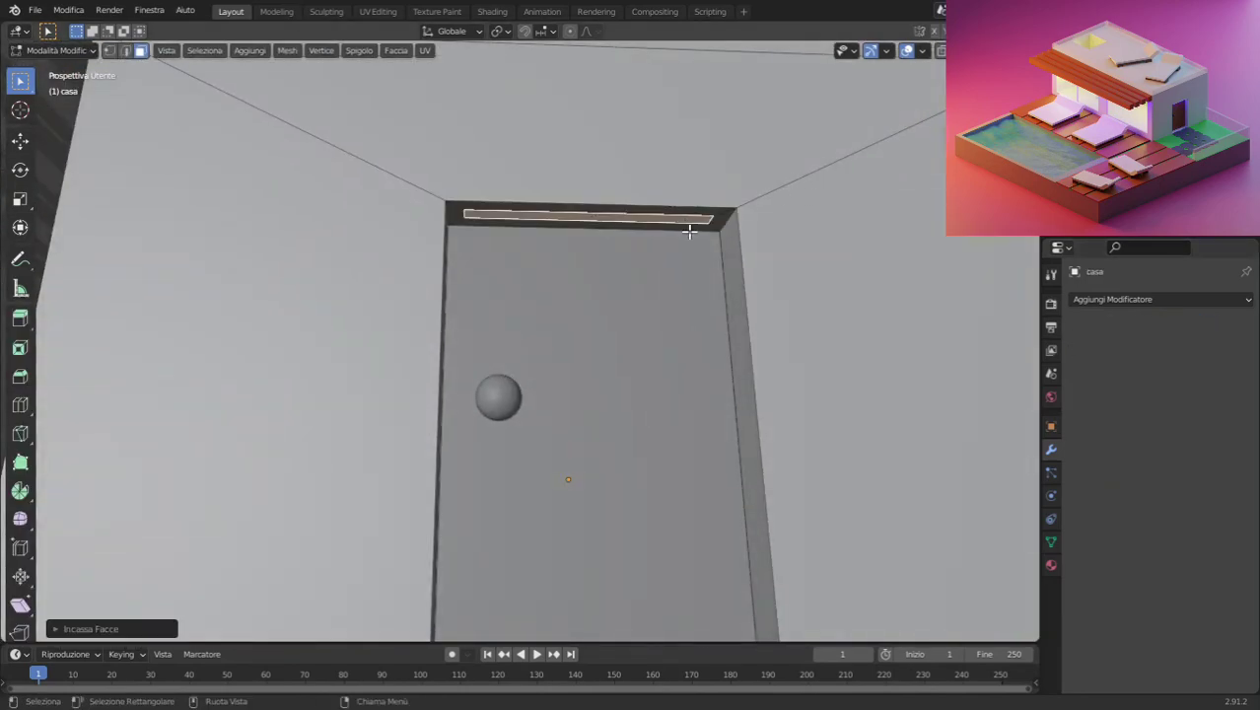
{"action": "left_click", "coordinate": [721, 234]}
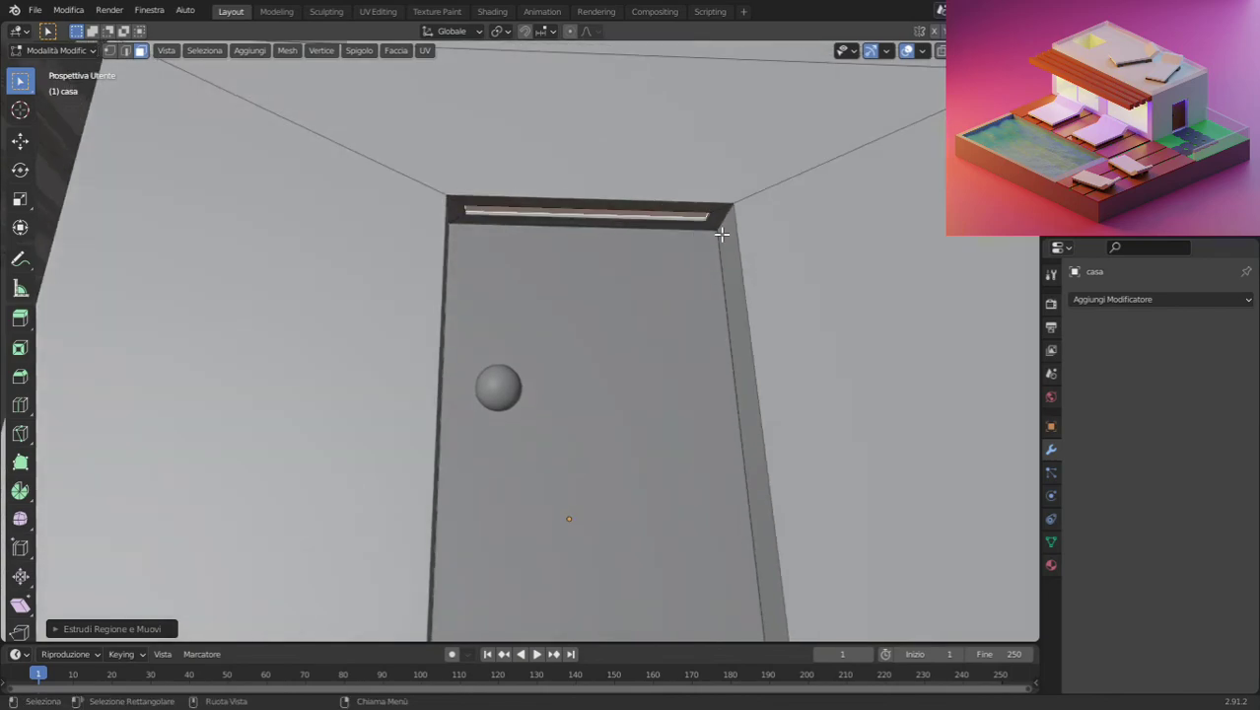
{"action": "key", "text": "Tab"}
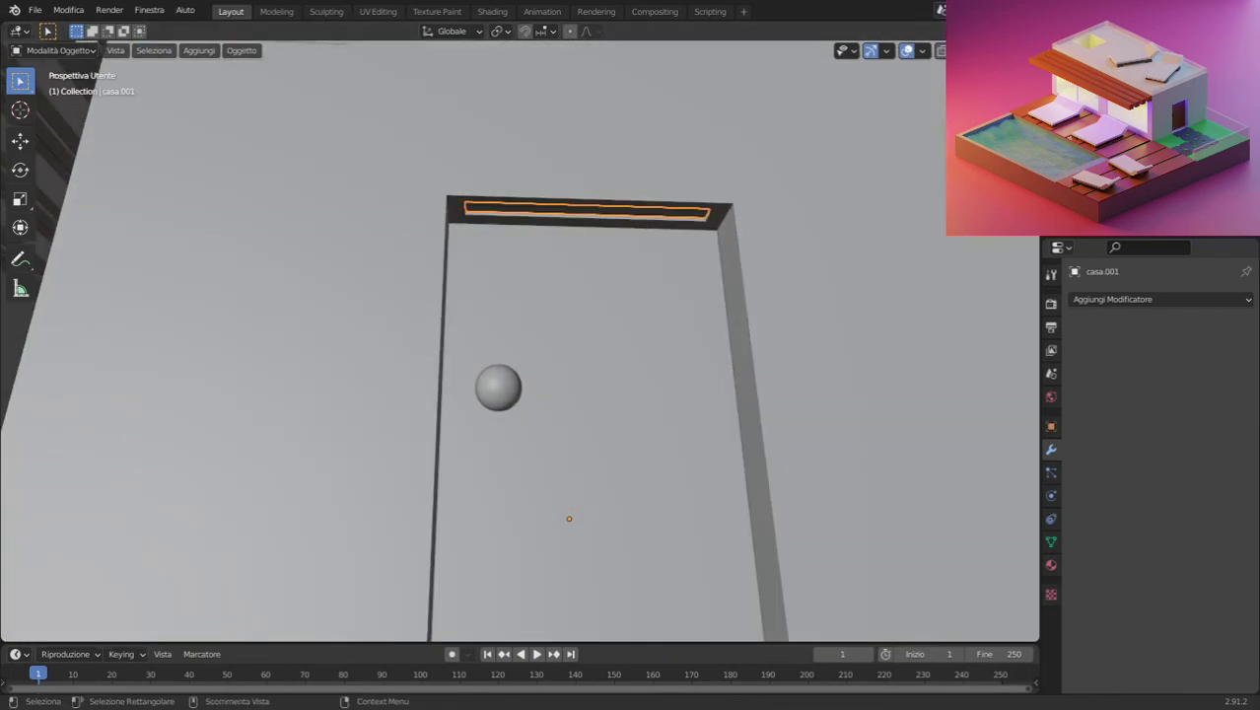
{"action": "scroll", "coordinate": [316, 242], "scroll_direction": "down", "scroll_amount": 5}
{"action": "middle_click_drag", "start_coordinate": [317, 242], "coordinate": [276, 191]}
Step: Delete the stray strip object and inset the four beam undersides of the roof tetto
{"action": "key", "text": "Delete"}
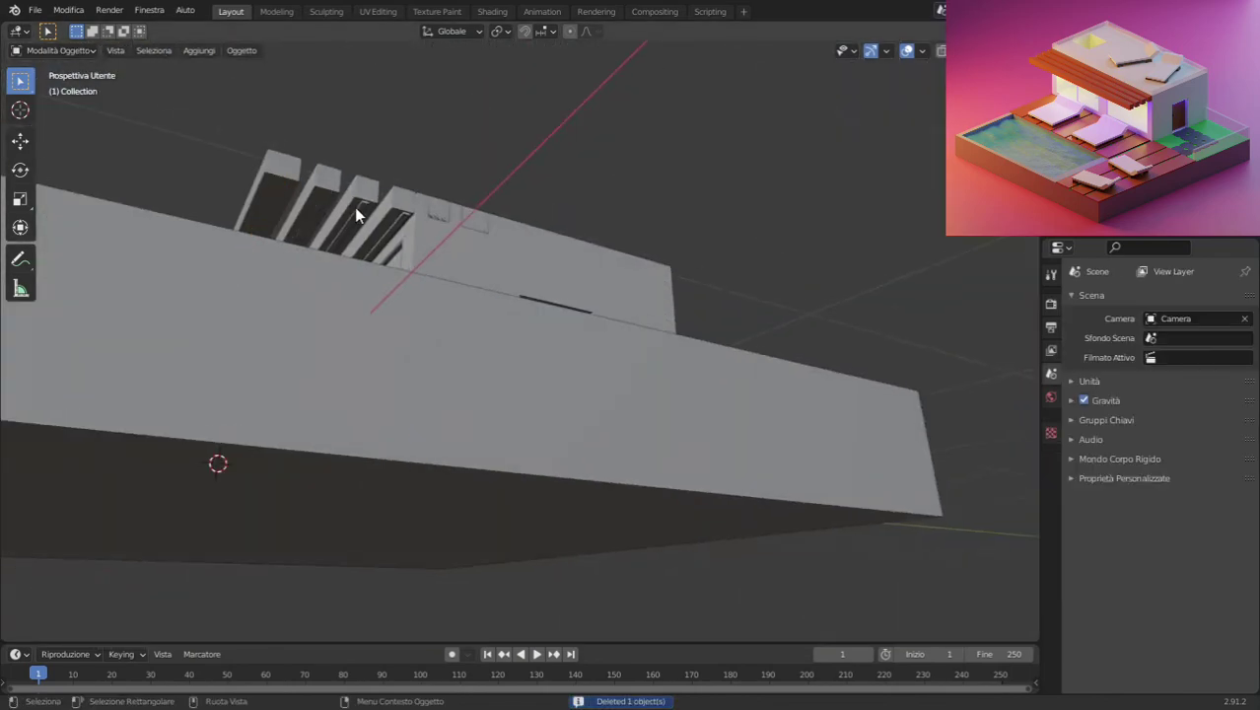
{"action": "mouse_move", "coordinate": [354, 207]}
{"action": "middle_mouse_down"}
{"action": "mouse_move", "coordinate": [252, 235]}
{"action": "mouse_move", "coordinate": [257, 267]}
{"action": "middle_mouse_up"}
{"action": "left_click", "coordinate": [252, 234]}
{"action": "key", "text": "Tab"}
{"action": "scroll", "coordinate": [301, 264], "scroll_direction": "up", "scroll_amount": 3}
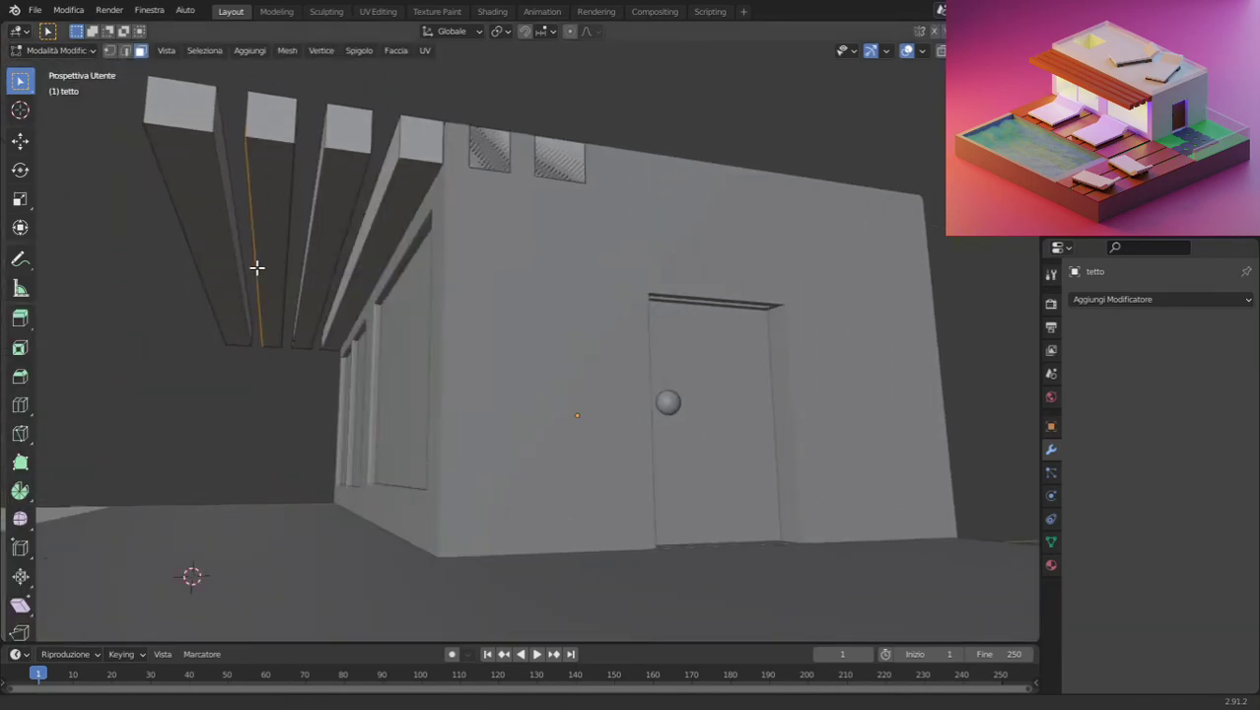
{"action": "left_click", "coordinate": [256, 267]}
{"action": "left_click", "coordinate": [316, 217], "text": "shift"}
{"action": "left_click", "coordinate": [394, 178], "text": "shift"}
{"action": "left_click", "coordinate": [444, 188], "text": "shift"}
{"action": "key", "text": "i"}
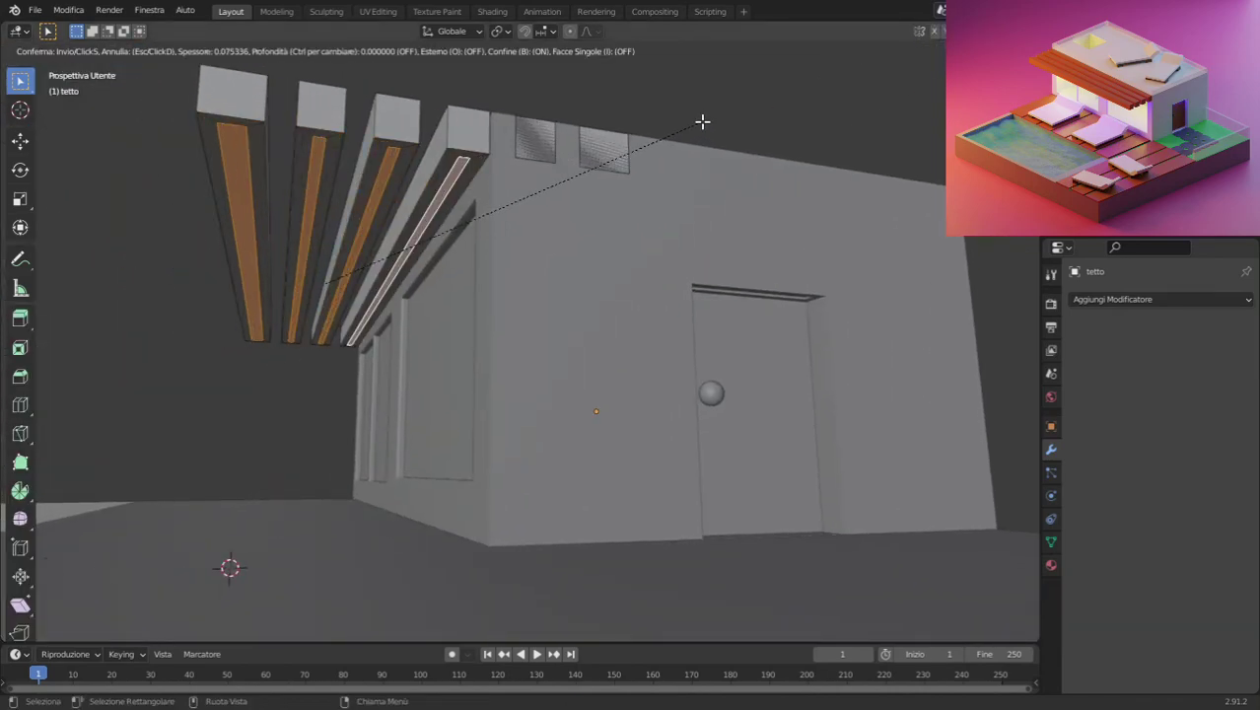
{"action": "middle_click_drag", "start_coordinate": [371, 188], "coordinate": [295, 207]}
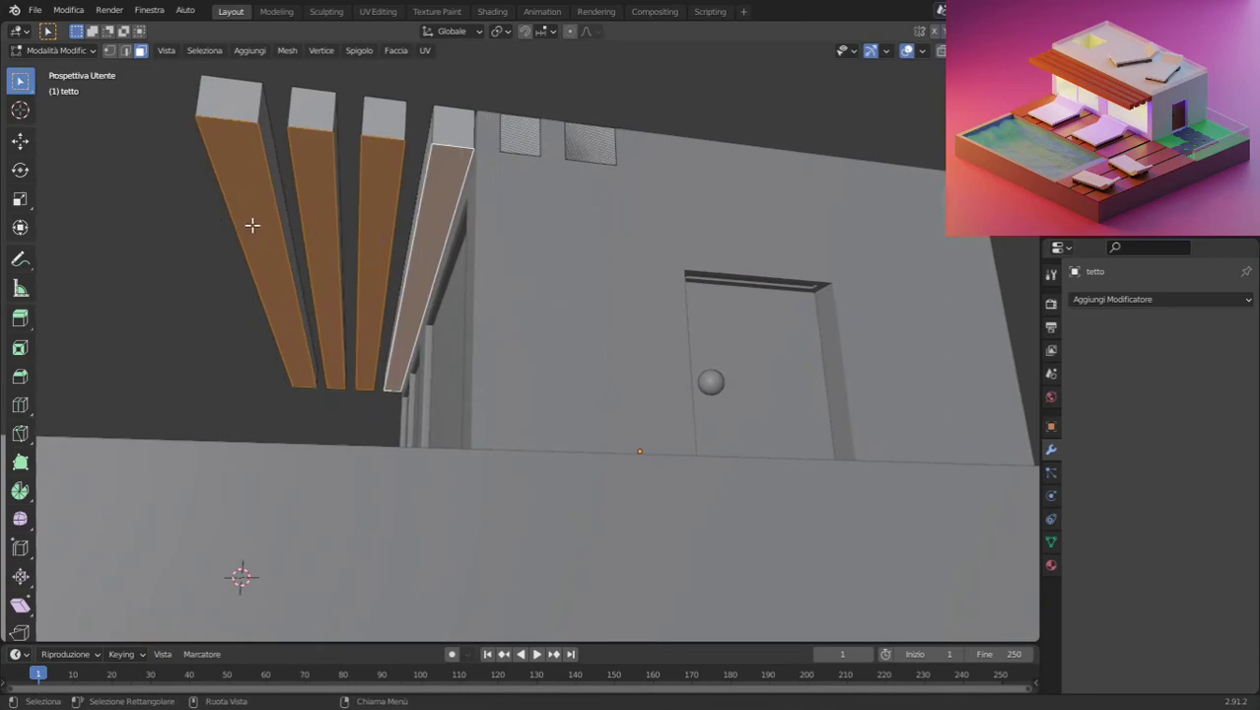
Step: Select the five roof beam ends and shift them along the Y axis
{"action": "key", "text": "Tab"}
{"action": "middle_click_drag", "start_coordinate": [413, 188], "coordinate": [411, 302]}
{"action": "key", "text": "KP_7"}
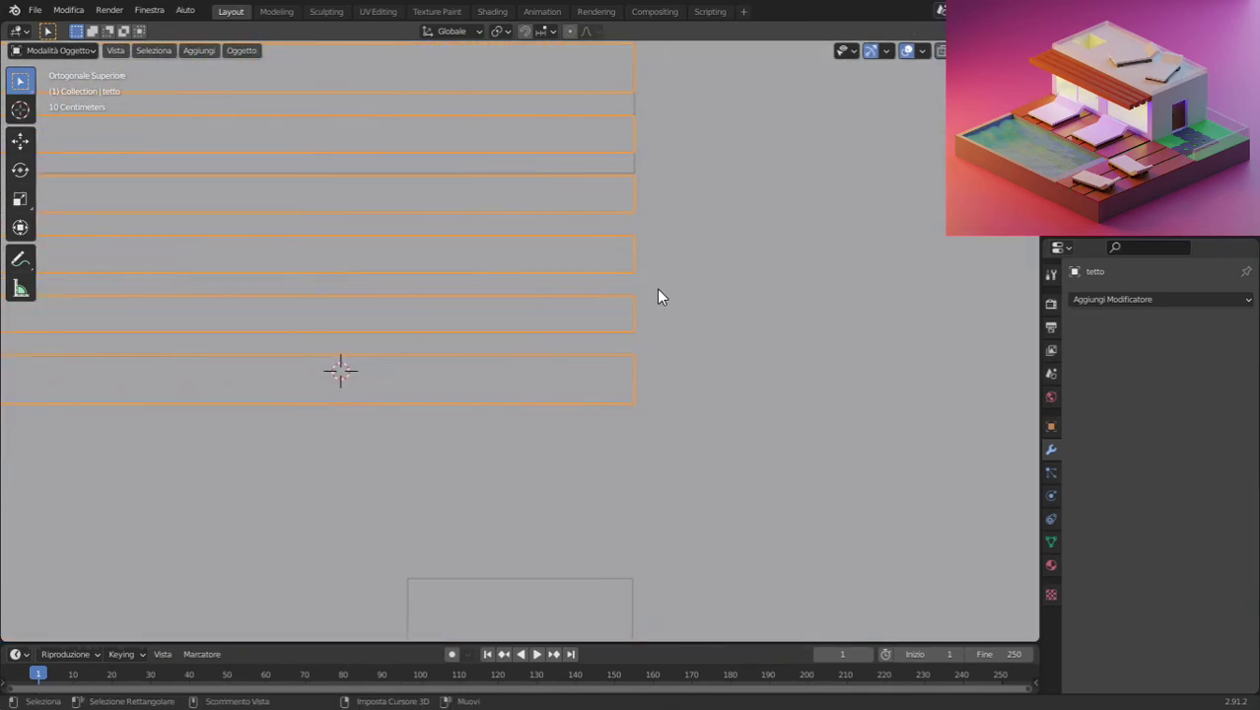
{"action": "mouse_move", "coordinate": [673, 309]}
{"action": "middle_mouse_down"}
{"action": "mouse_move", "coordinate": [554, 197]}
{"action": "mouse_move", "coordinate": [505, 191]}
{"action": "middle_mouse_up"}
{"action": "key", "text": "Tab"}
{"action": "key", "text": "KP_3"}
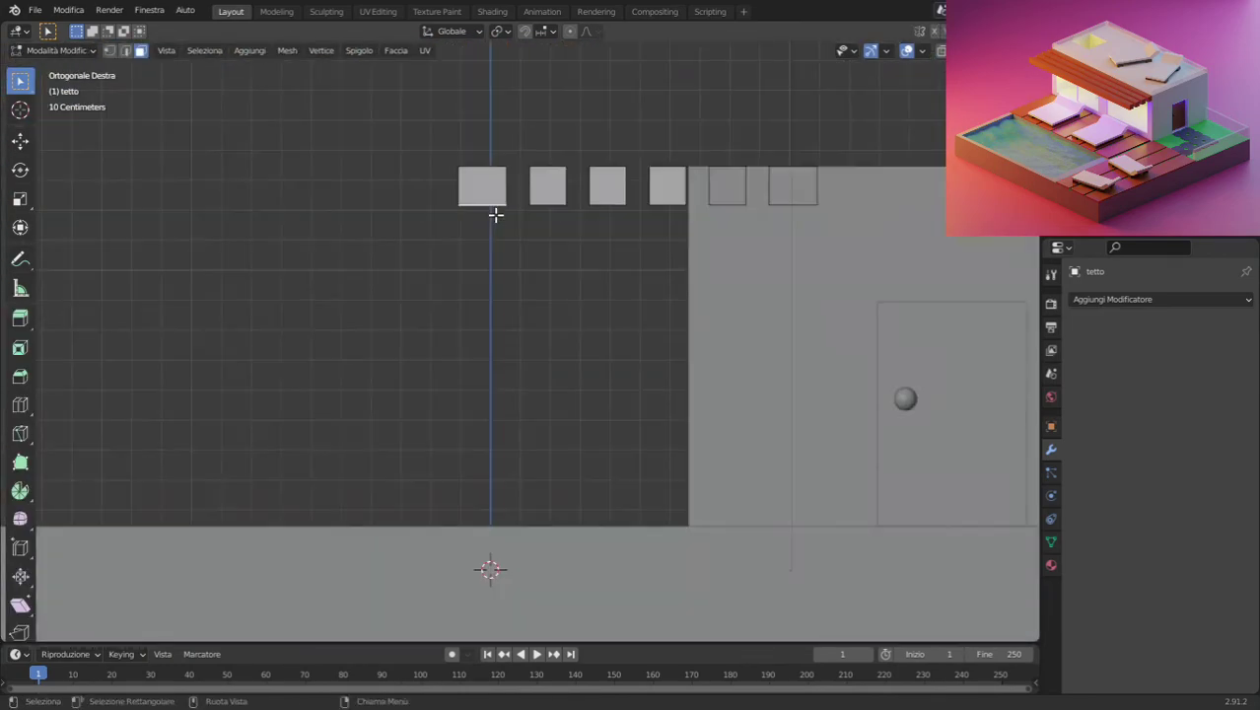
{"action": "key", "text": "alt+z"}
{"action": "left_click_drag", "start_coordinate": [467, 156], "coordinate": [828, 212]}
{"action": "key", "text": "g"}
{"action": "key", "text": "y"}
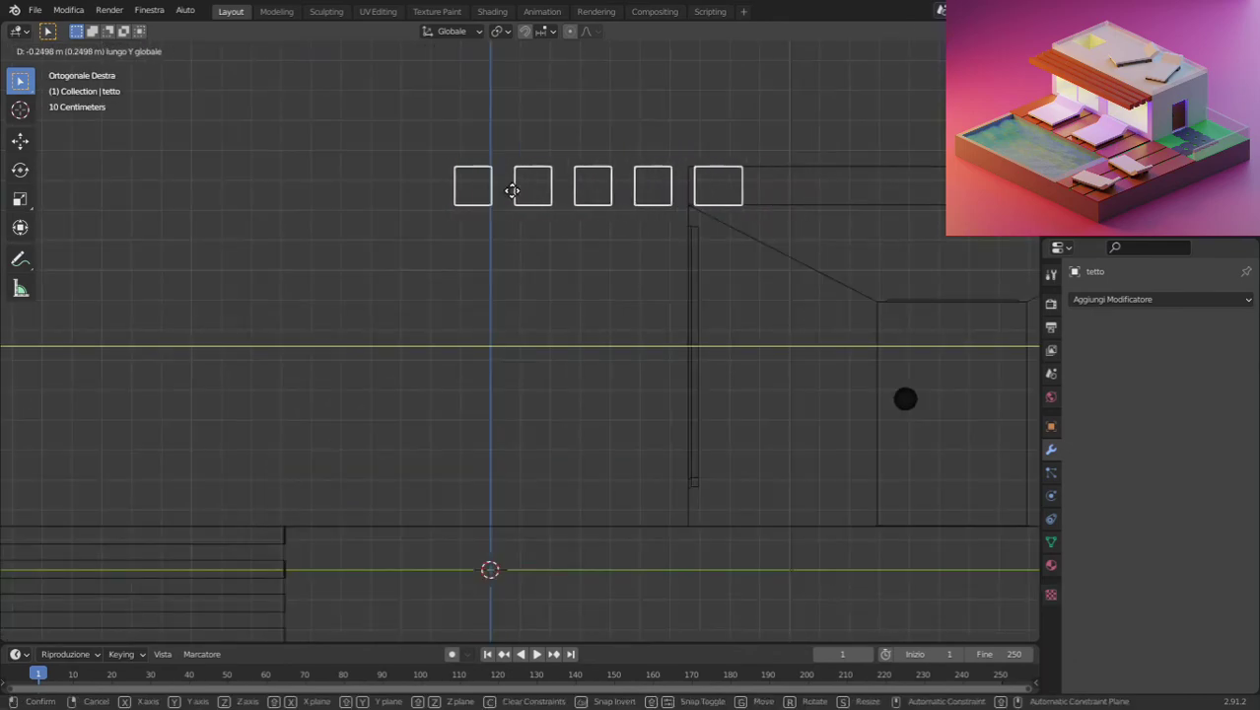
{"action": "left_click", "coordinate": [527, 186]}
{"action": "mouse_move", "coordinate": [527, 186]}
{"action": "middle_mouse_down"}
{"action": "mouse_move", "coordinate": [526, 211]}
{"action": "mouse_move", "coordinate": [690, 188]}
{"action": "middle_mouse_up"}
{"action": "key", "text": "alt+z"}
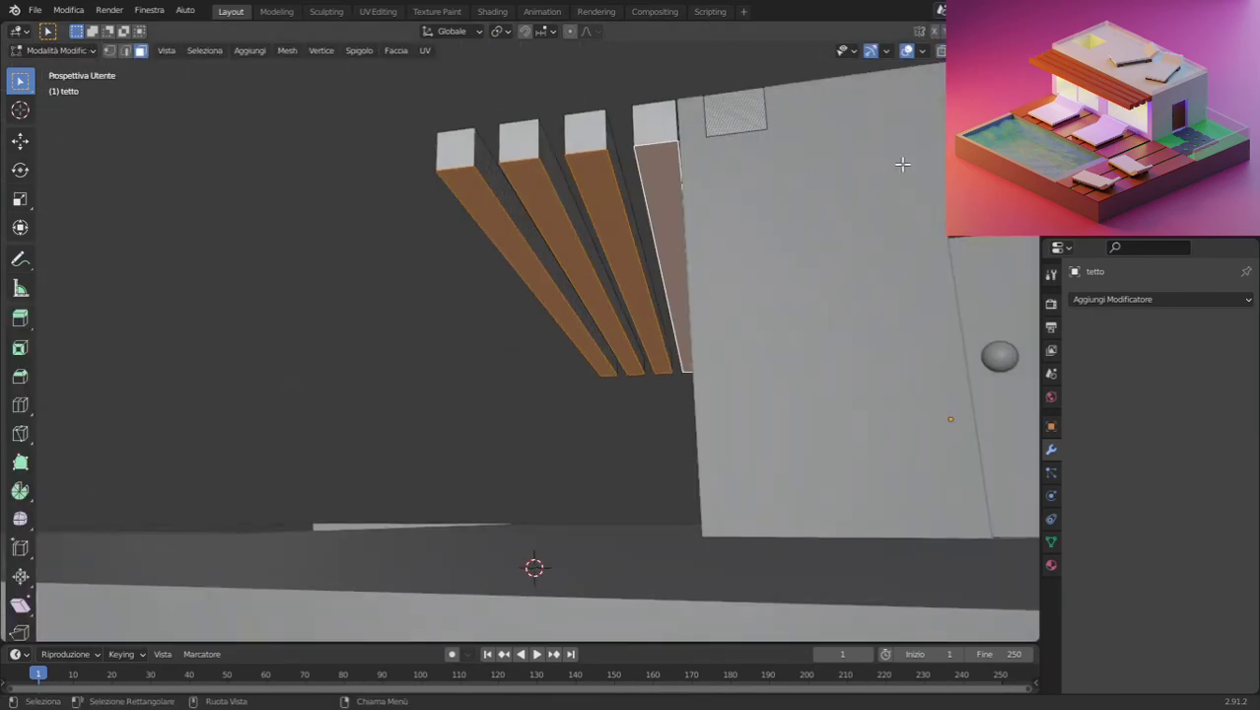
Step: Inset the beam undersides again and nudge the thin strips into position
{"action": "key", "text": "i"}
{"action": "middle_click_drag", "start_coordinate": [847, 180], "coordinate": [850, 179]}
{"action": "key", "text": "g"}
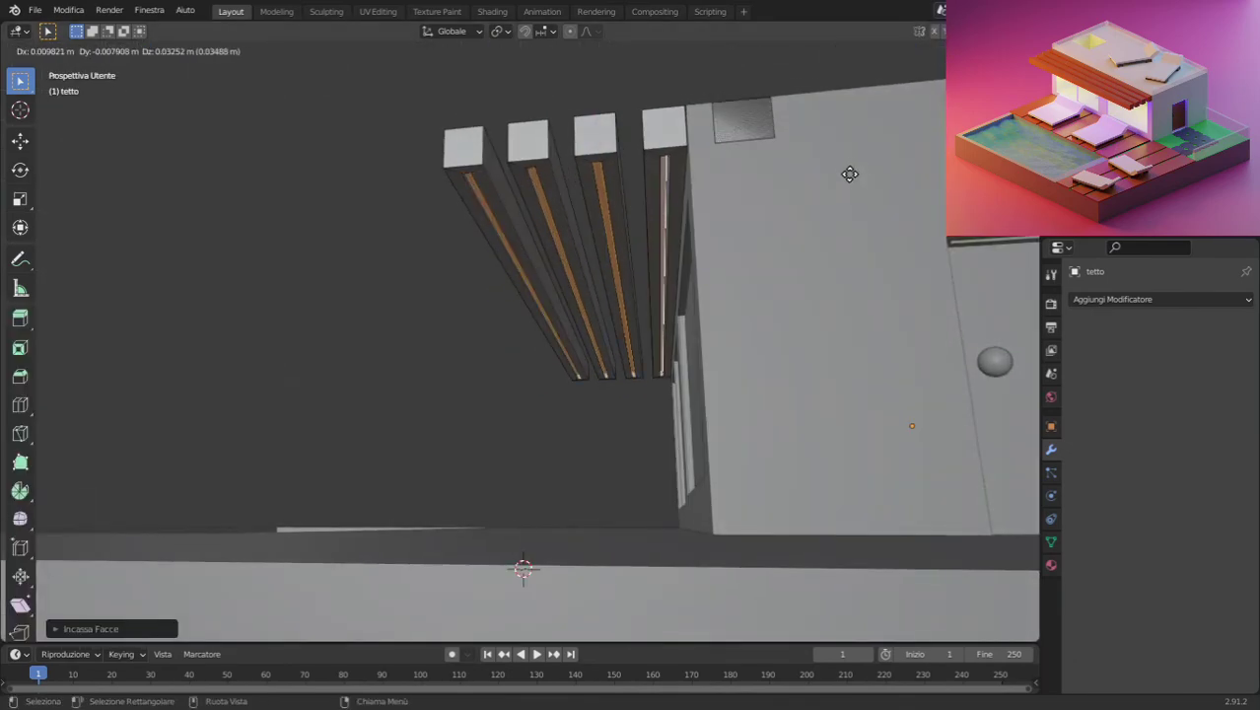
{"action": "left_click", "coordinate": [849, 175]}
{"action": "scroll", "coordinate": [636, 459], "scroll_direction": "up", "scroll_amount": 5}
{"action": "scroll", "coordinate": [619, 402], "scroll_direction": "down", "scroll_amount": 5}
{"action": "middle_click_drag", "start_coordinate": [619, 402], "coordinate": [633, 340]}
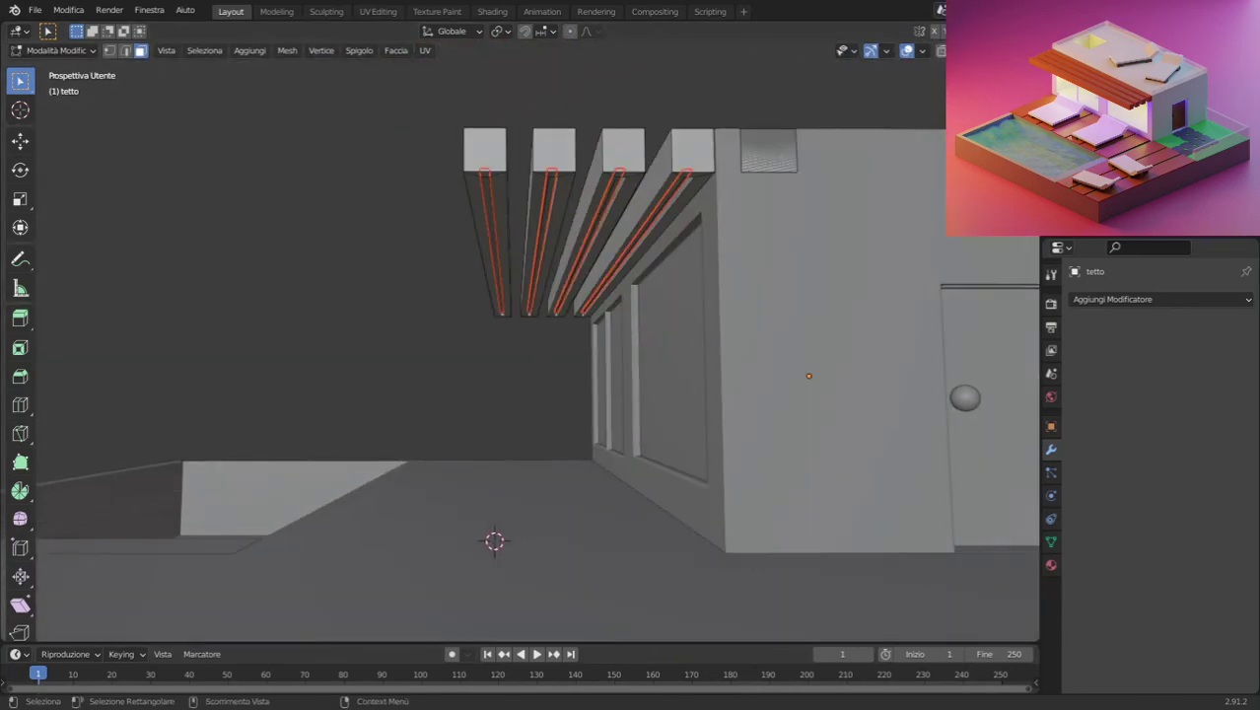
Step: Separate the strips into the 'led tetto' object and view through the camera
{"action": "key", "text": "Tab"}
{"action": "left_click", "coordinate": [551, 197]}
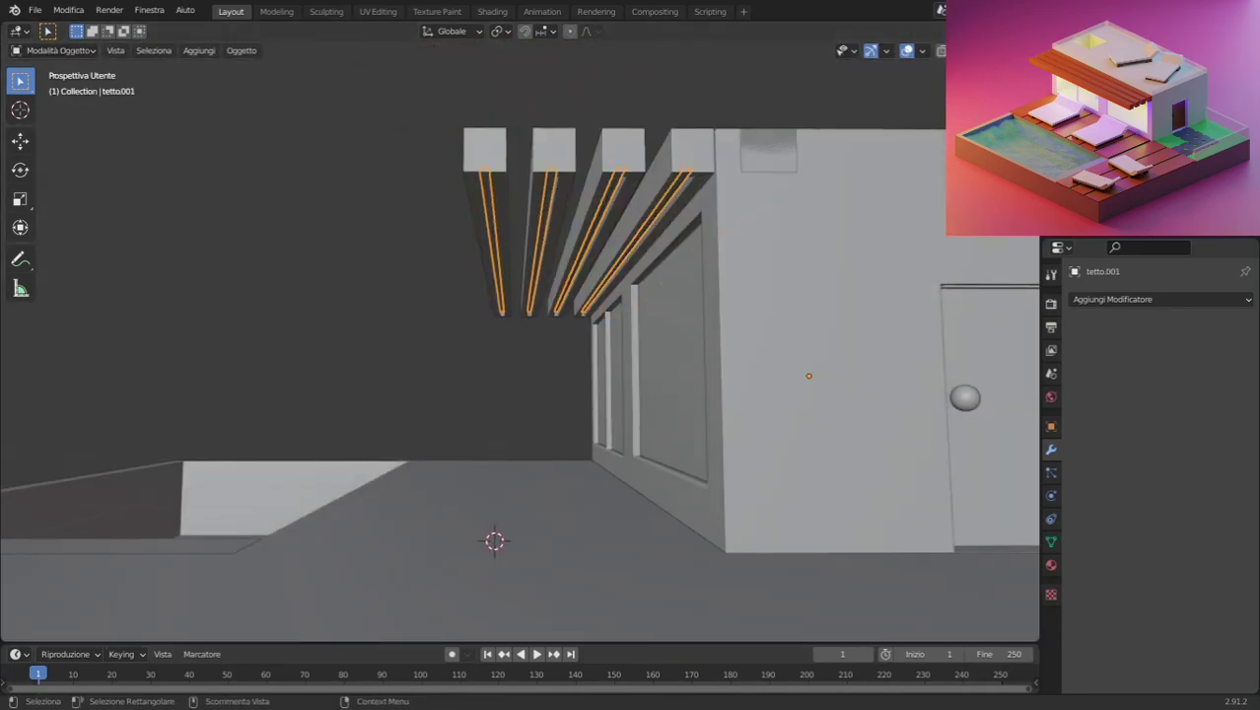
{"action": "key", "text": "ctrl+z"}
{"action": "key", "text": "KP_0"}
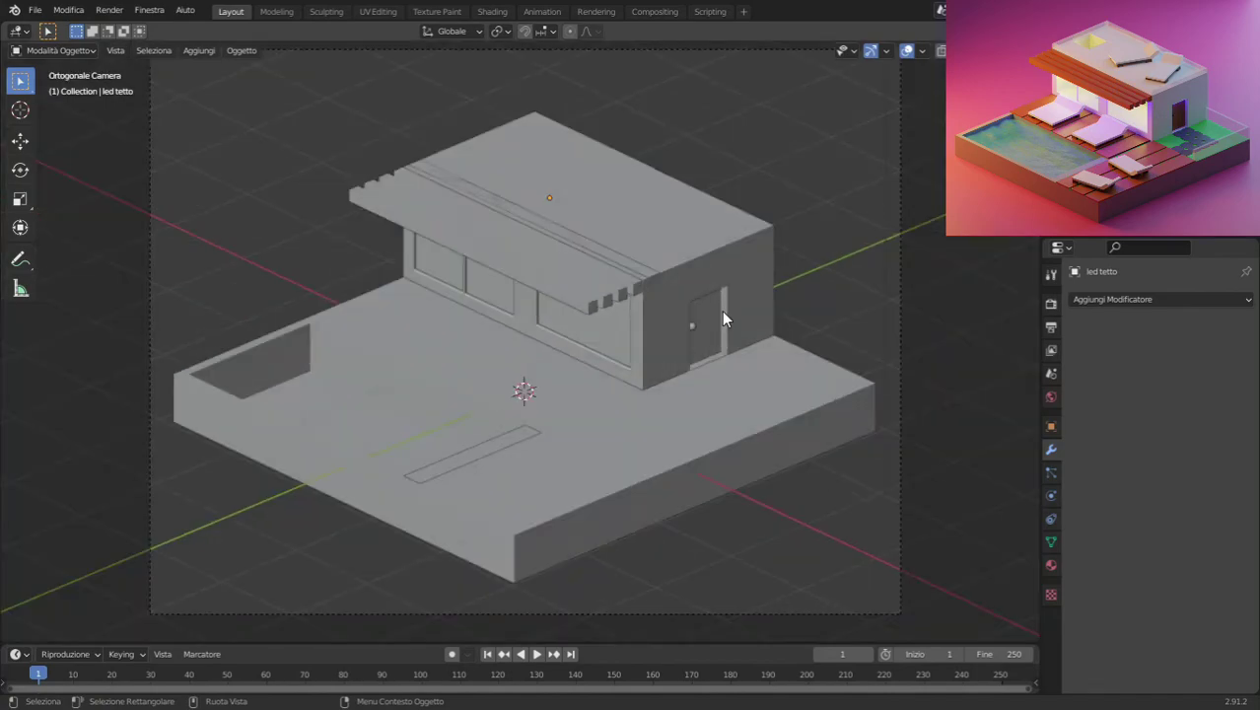
Step: Select casa and add a loop cut across the roof from the top view
{"action": "scroll", "coordinate": [812, 127], "scroll_direction": "down", "scroll_amount": 1}
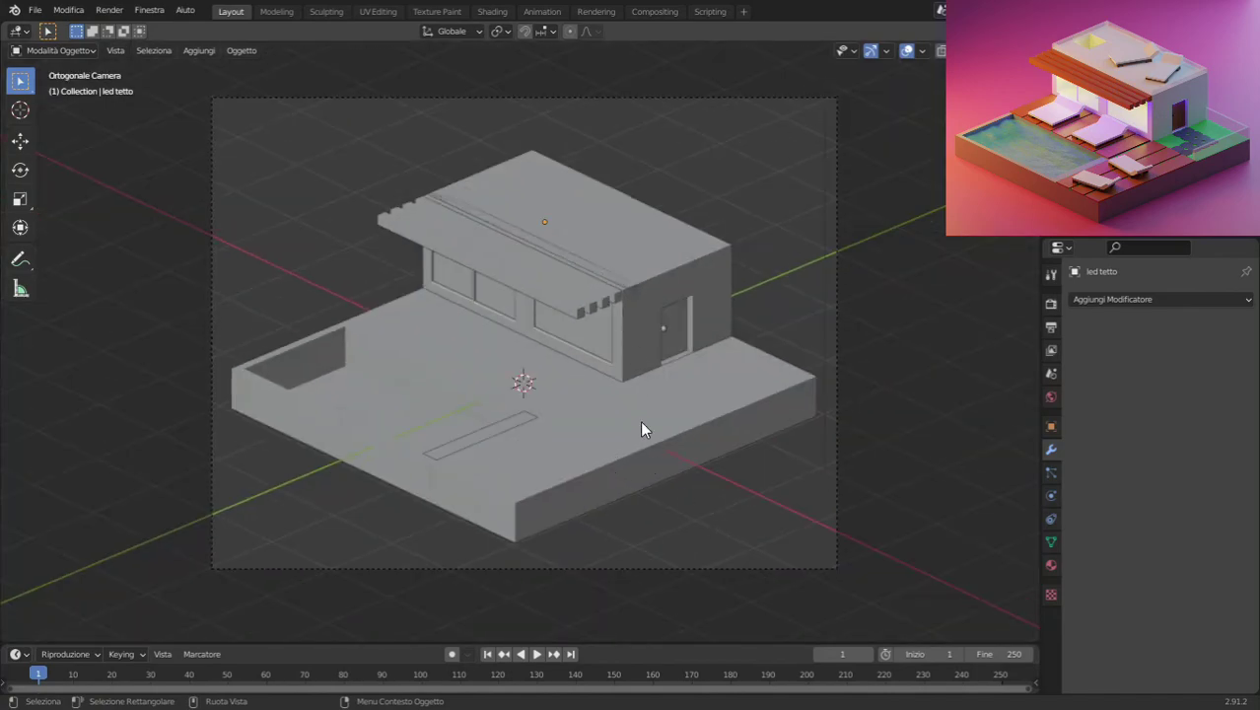
{"action": "left_click", "coordinate": [632, 202]}
{"action": "key", "text": "KP_7"}
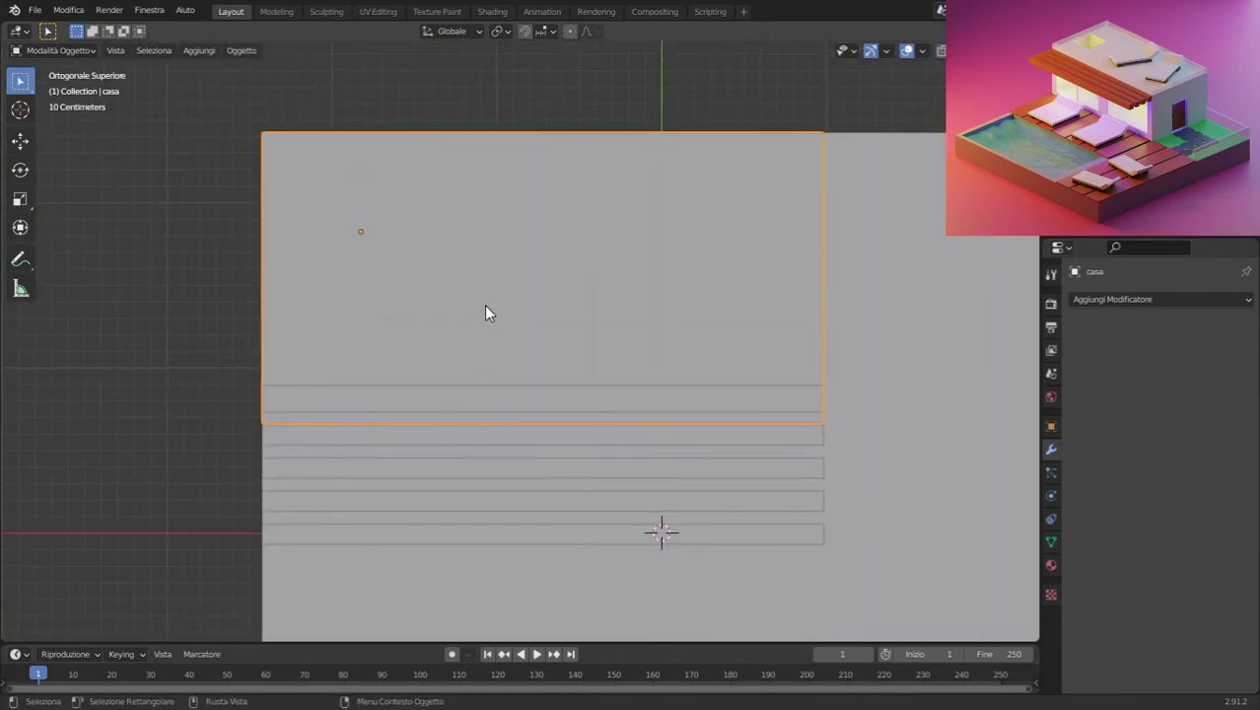
{"action": "key", "text": "Tab"}
{"action": "left_click", "coordinate": [283, 287]}
{"action": "middle_click_drag", "start_coordinate": [287, 287], "coordinate": [603, 284]}
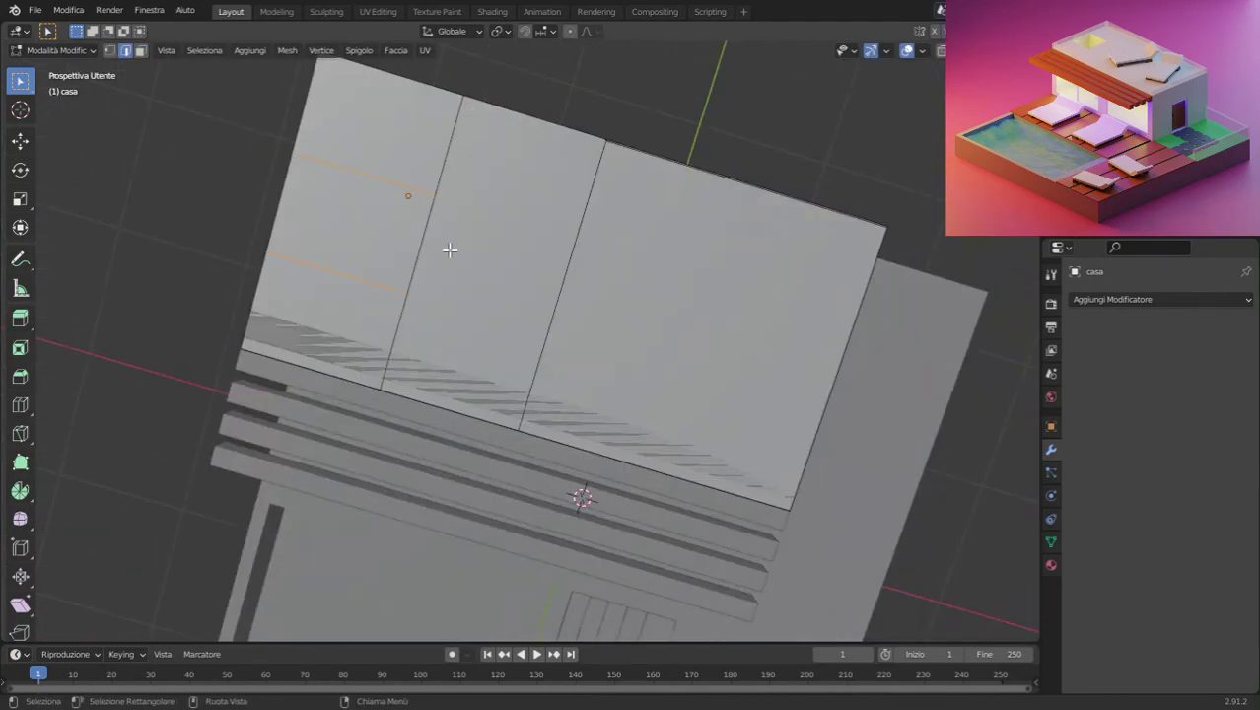
Step: Delete the roof face at the corner to open a gap
{"action": "key", "text": "3"}
{"action": "left_click", "coordinate": [513, 263]}
{"action": "middle_click_drag", "start_coordinate": [514, 264], "coordinate": [487, 308]}
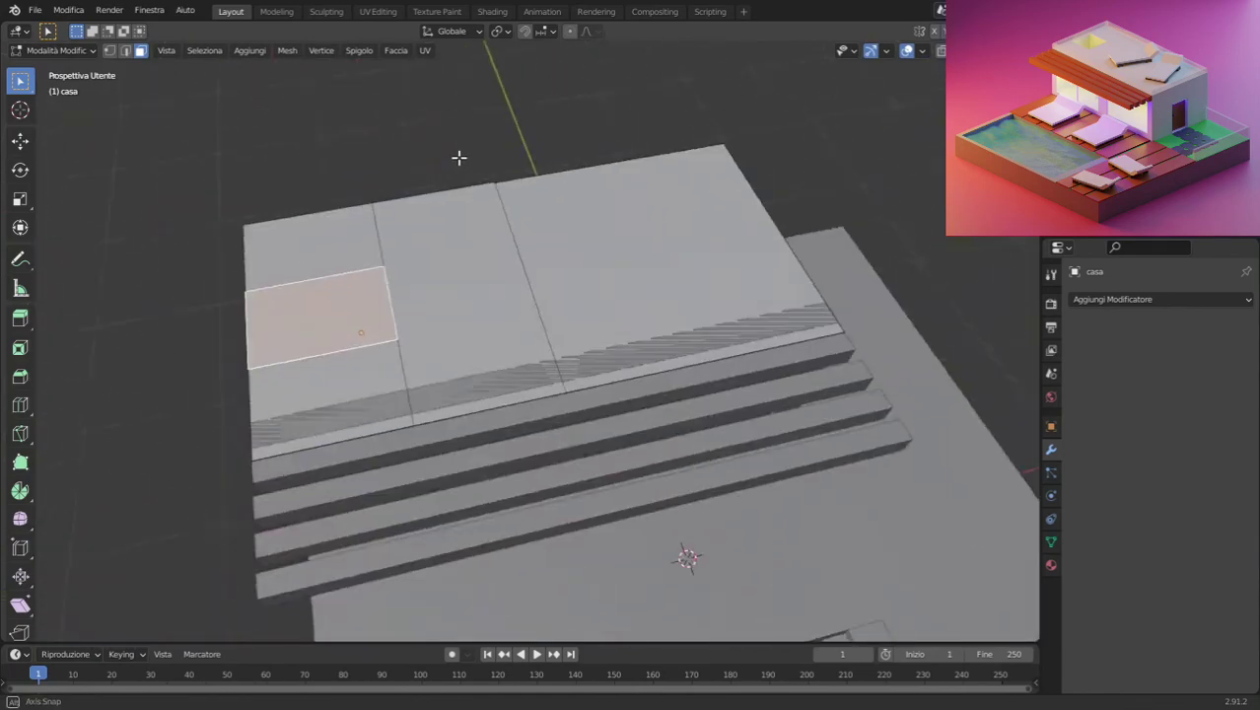
{"action": "scroll", "coordinate": [487, 308], "scroll_direction": "down", "scroll_amount": 5}
{"action": "key", "text": "x"}
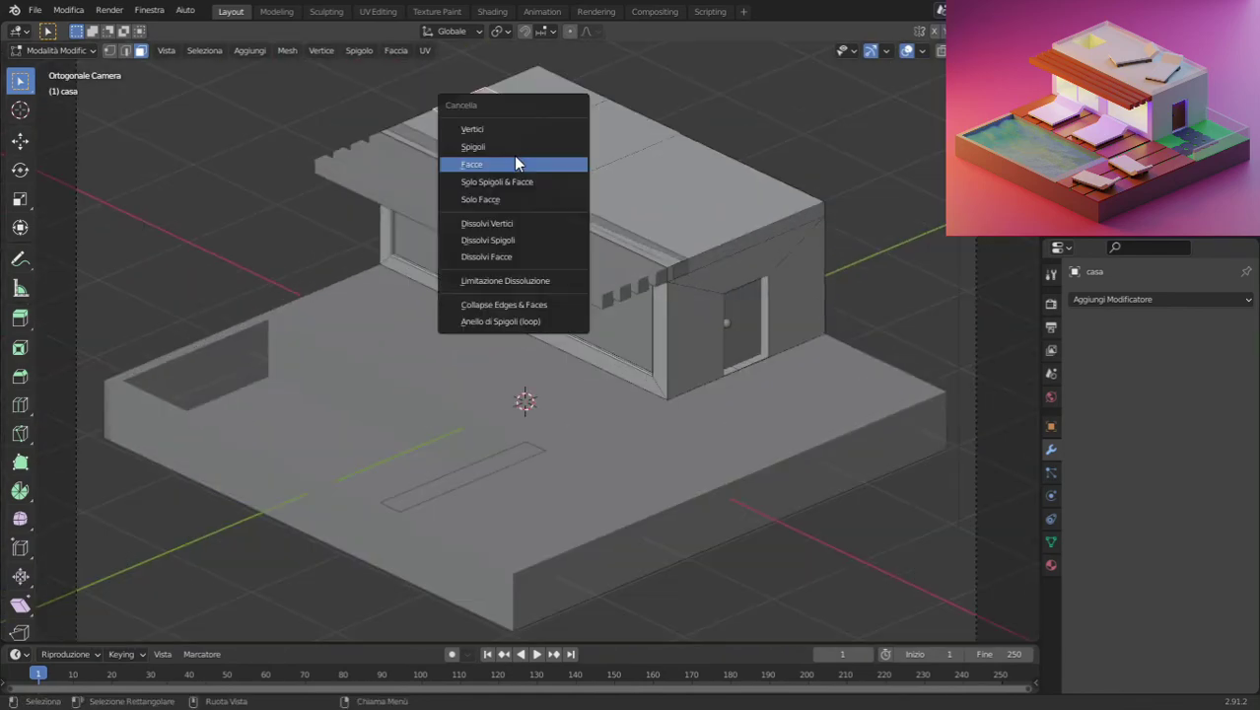
{"action": "left_click", "coordinate": [515, 164]}
Step: Select the hole's border edges, then exit Edit Mode in camera view
{"action": "middle_click_drag", "start_coordinate": [495, 97], "coordinate": [533, 344]}
{"action": "scroll", "coordinate": [533, 344], "scroll_direction": "up", "scroll_amount": 5}
{"action": "key", "text": "2"}
{"action": "left_click", "coordinate": [506, 191], "text": "alt"}
{"action": "mouse_move", "coordinate": [506, 191]}
{"action": "middle_mouse_down"}
{"action": "mouse_move", "coordinate": [613, 247]}
{"action": "mouse_move", "coordinate": [526, 245]}
{"action": "mouse_move", "coordinate": [669, 390]}
{"action": "mouse_move", "coordinate": [641, 211]}
{"action": "mouse_move", "coordinate": [683, 244]}
{"action": "mouse_move", "coordinate": [703, 230]}
{"action": "middle_mouse_up"}
{"action": "key", "text": "3"}
{"action": "key", "text": "KP_0"}
{"action": "key", "text": "Tab"}
Step: Duplicate the stairs and slide the copy along Y and X in top view toward the roof opening
{"action": "scroll", "coordinate": [611, 275], "scroll_direction": "down", "scroll_amount": 3}
{"action": "middle_click_drag", "start_coordinate": [611, 275], "coordinate": [765, 574]}
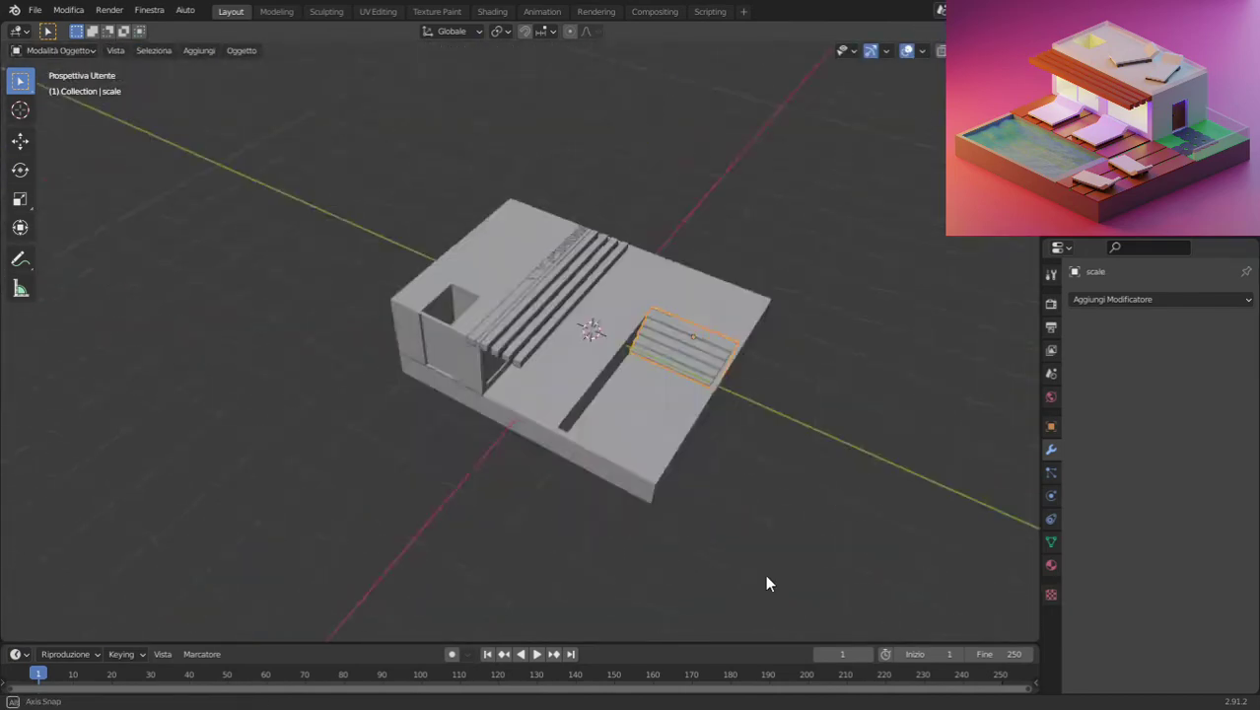
{"action": "key", "text": "KP_7"}
{"action": "key", "text": "g"}
{"action": "key", "text": "y"}
{"action": "left_click", "coordinate": [714, 362]}
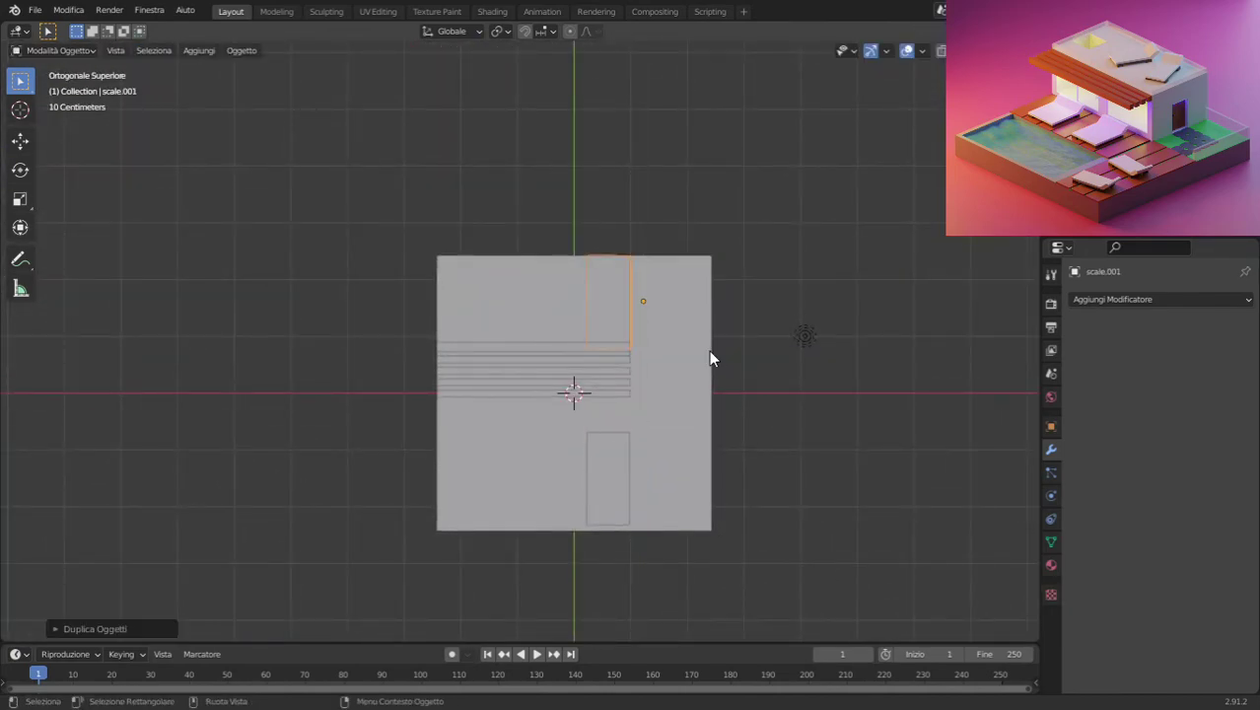
{"action": "left_click", "coordinate": [568, 337]}
{"action": "scroll", "coordinate": [523, 340], "scroll_direction": "up", "scroll_amount": 5}
{"action": "right_click", "coordinate": [542, 210]}
{"action": "mouse_move", "coordinate": [542, 210]}
{"action": "middle_mouse_down"}
{"action": "mouse_move", "coordinate": [714, 162]}
{"action": "mouse_move", "coordinate": [231, 349]}
{"action": "mouse_move", "coordinate": [540, 281]}
{"action": "mouse_move", "coordinate": [562, 405]}
{"action": "middle_mouse_up"}
Step: From the side view, move the stairs copy along Y so it sits under the roof hole
{"action": "key", "text": "KP_3"}
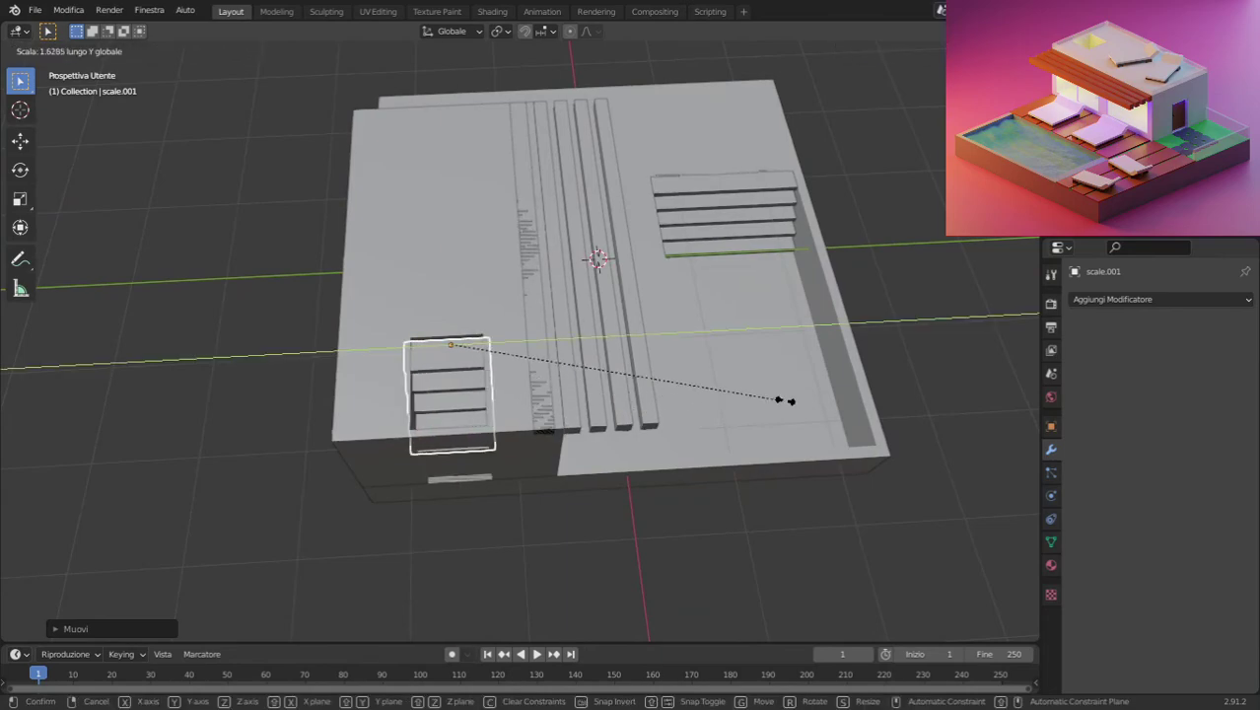
{"action": "right_click", "coordinate": [785, 400]}
{"action": "middle_click_drag", "start_coordinate": [473, 409], "coordinate": [467, 388]}
{"action": "key", "text": "g"}
{"action": "key", "text": "y"}
{"action": "left_click", "coordinate": [477, 393]}
{"action": "scroll", "coordinate": [447, 322], "scroll_direction": "up", "scroll_amount": 2}
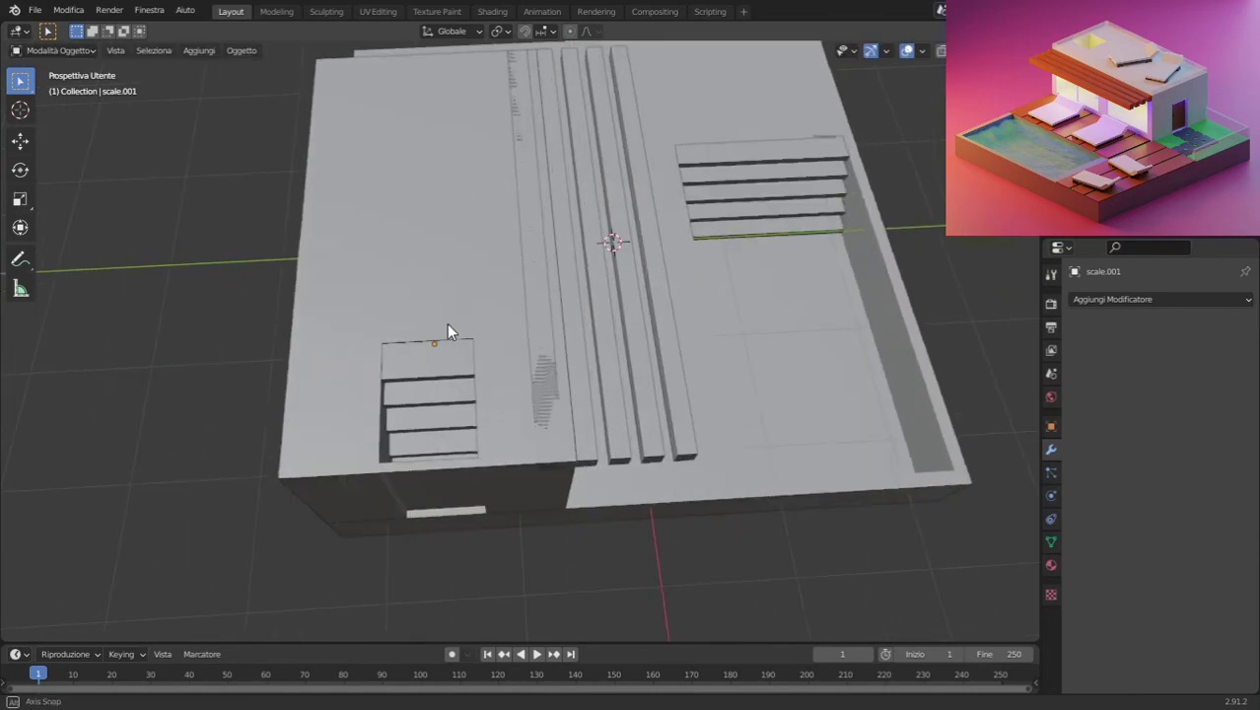
{"action": "scroll", "coordinate": [439, 411], "scroll_direction": "up", "scroll_amount": 2}
Step: Try an X-axis adjustment of the copy, cancel it, and check the placement from the front
{"action": "key", "text": "g"}
{"action": "key", "text": "x"}
{"action": "right_click", "coordinate": [430, 399]}
{"action": "mouse_move", "coordinate": [431, 399]}
{"action": "middle_mouse_down"}
{"action": "mouse_move", "coordinate": [372, 529]}
{"action": "mouse_move", "coordinate": [238, 367]}
{"action": "mouse_move", "coordinate": [388, 78]}
{"action": "middle_mouse_up"}
{"action": "key", "text": "KP_1"}
{"action": "scroll", "coordinate": [327, 286], "scroll_direction": "up", "scroll_amount": 2}
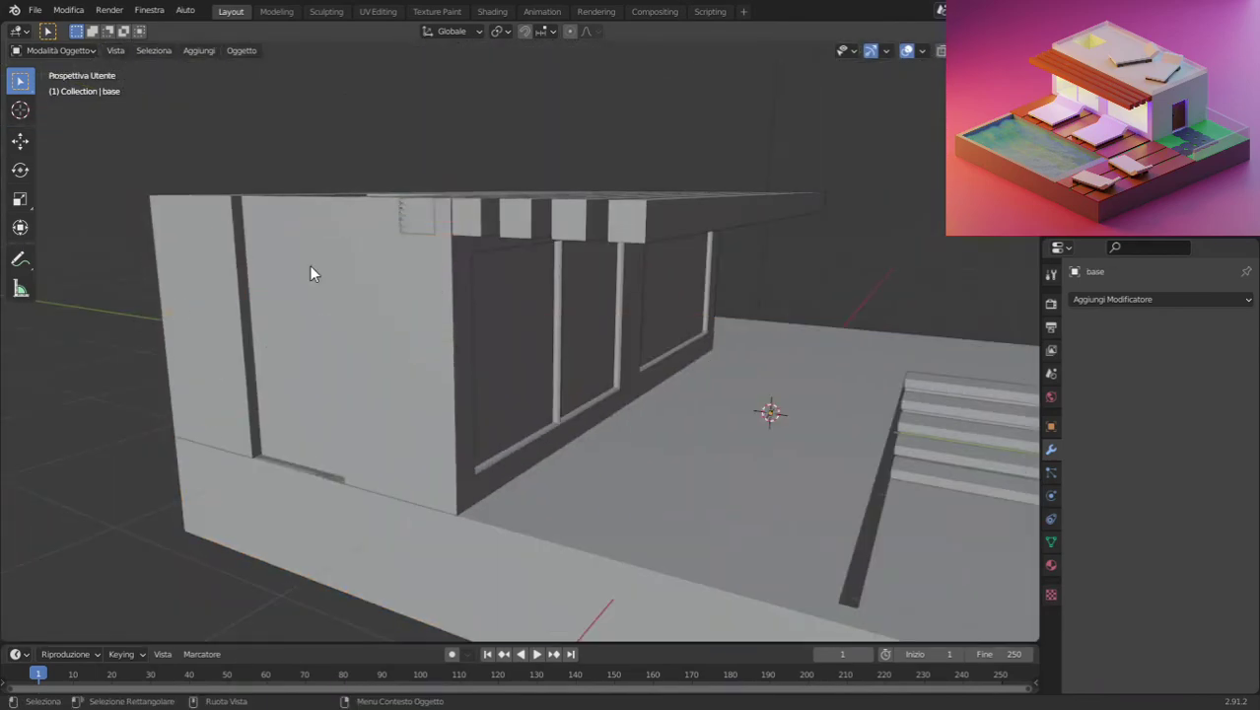
{"action": "middle_click_drag", "start_coordinate": [308, 272], "coordinate": [235, 303]}
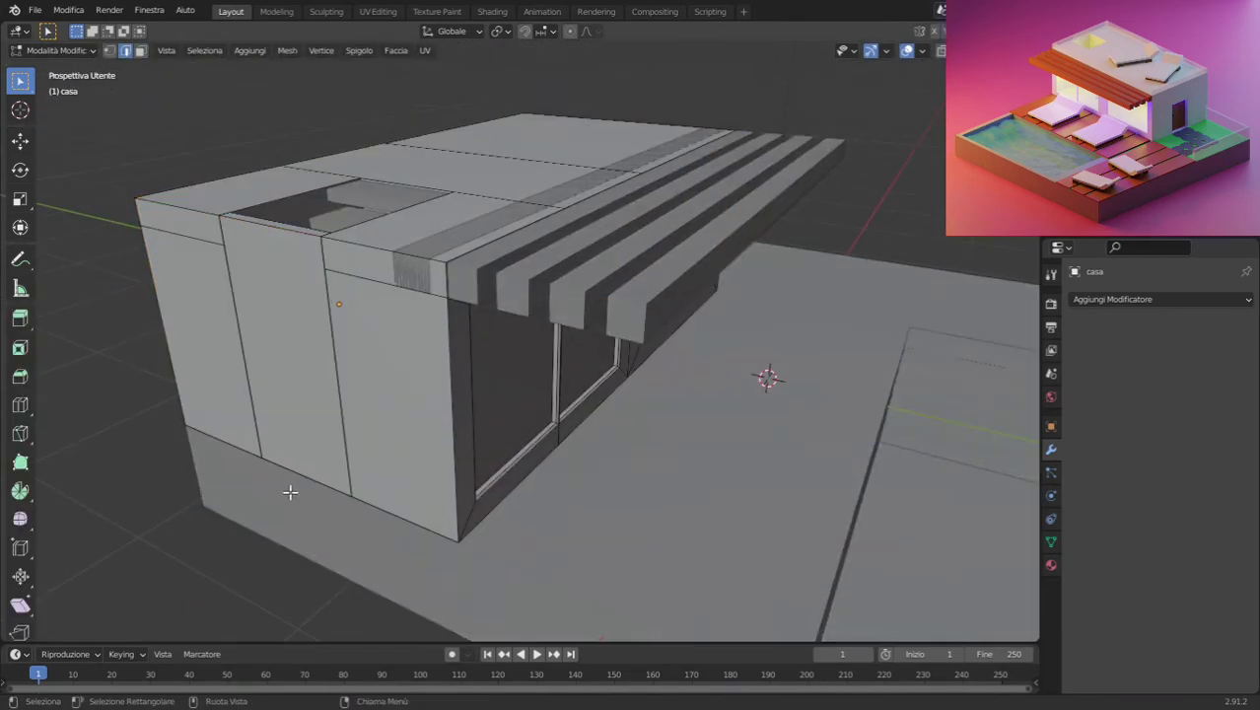
Step: Inspect the staircase copy in the roof opening through the camera and from above
{"action": "key", "text": "Tab"}
{"action": "mouse_move", "coordinate": [289, 490]}
{"action": "middle_mouse_down"}
{"action": "mouse_move", "coordinate": [836, 269]}
{"action": "mouse_move", "coordinate": [706, 314]}
{"action": "middle_mouse_up"}
{"action": "key", "text": "KP_0"}
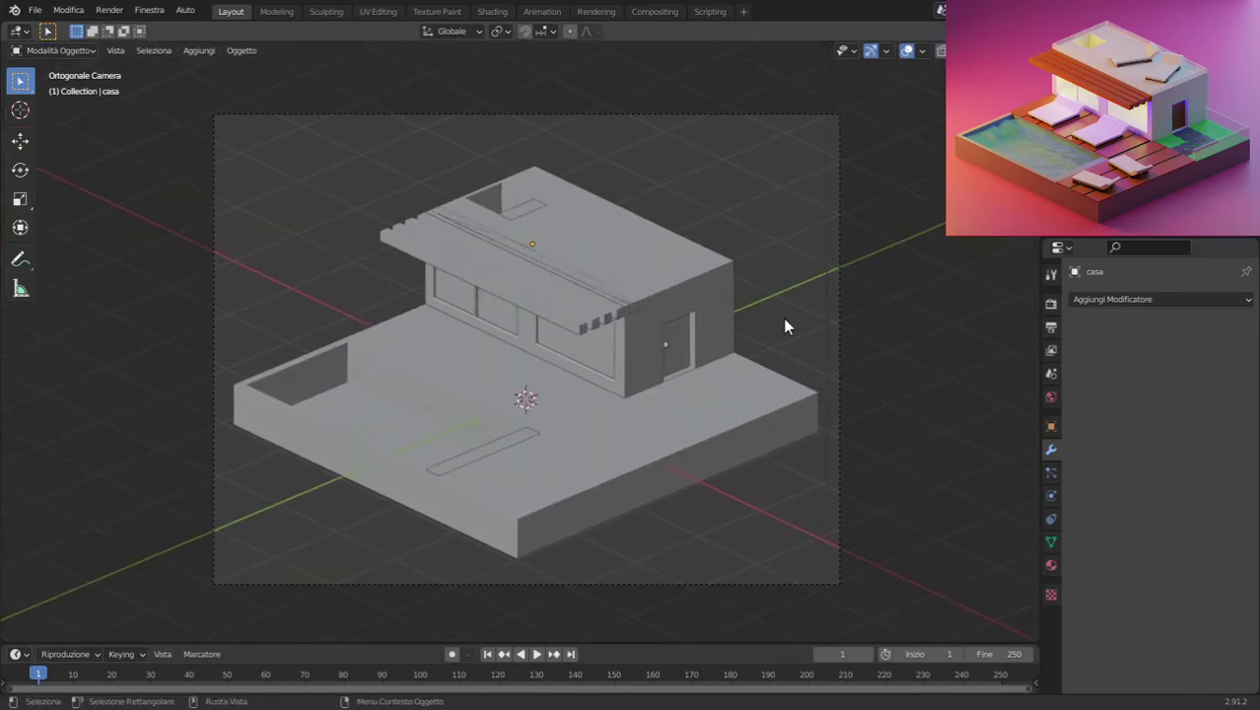
{"action": "middle_click_drag", "start_coordinate": [786, 326], "coordinate": [662, 202]}
{"action": "scroll", "coordinate": [572, 244], "scroll_direction": "up", "scroll_amount": 3}
{"action": "scroll", "coordinate": [502, 258], "scroll_direction": "down", "scroll_amount": 5}
Step: In casa's Edit Mode, move and scale the stair face to about 0.805 inside the stairwell
{"action": "middle_click_drag", "start_coordinate": [503, 258], "coordinate": [639, 251]}
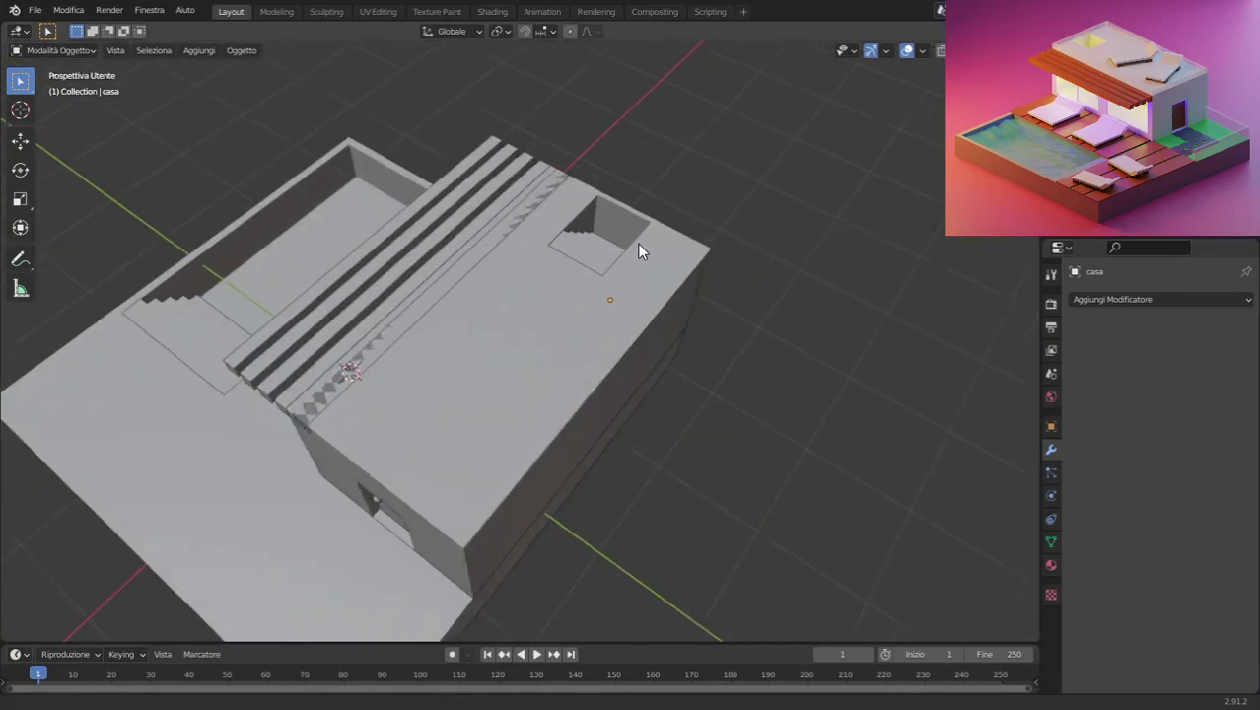
{"action": "scroll", "coordinate": [638, 250], "scroll_direction": "up", "scroll_amount": 3}
{"action": "scroll", "coordinate": [511, 223], "scroll_direction": "down", "scroll_amount": 2}
{"action": "left_click", "coordinate": [471, 149]}
{"action": "key", "text": "Tab"}
{"action": "scroll", "coordinate": [479, 193], "scroll_direction": "up", "scroll_amount": 1}
{"action": "left_click", "coordinate": [481, 202]}
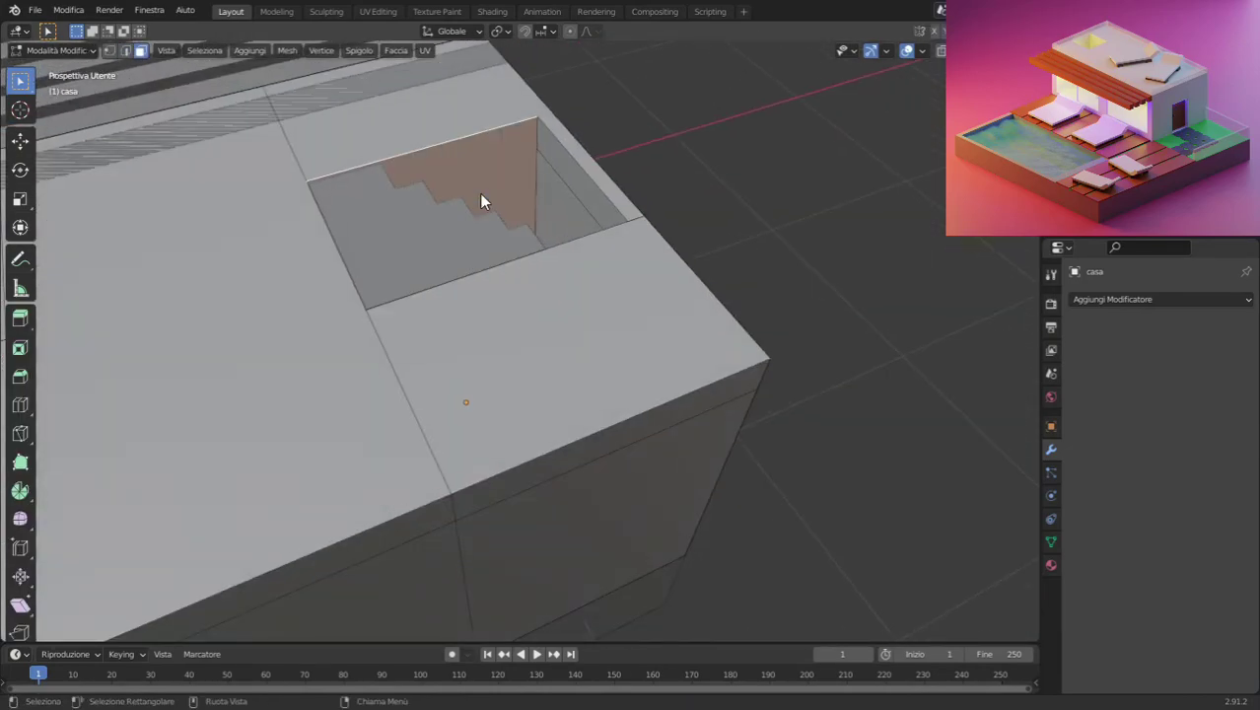
{"action": "key", "text": "g"}
{"action": "key", "text": "y"}
{"action": "key", "text": "g"}
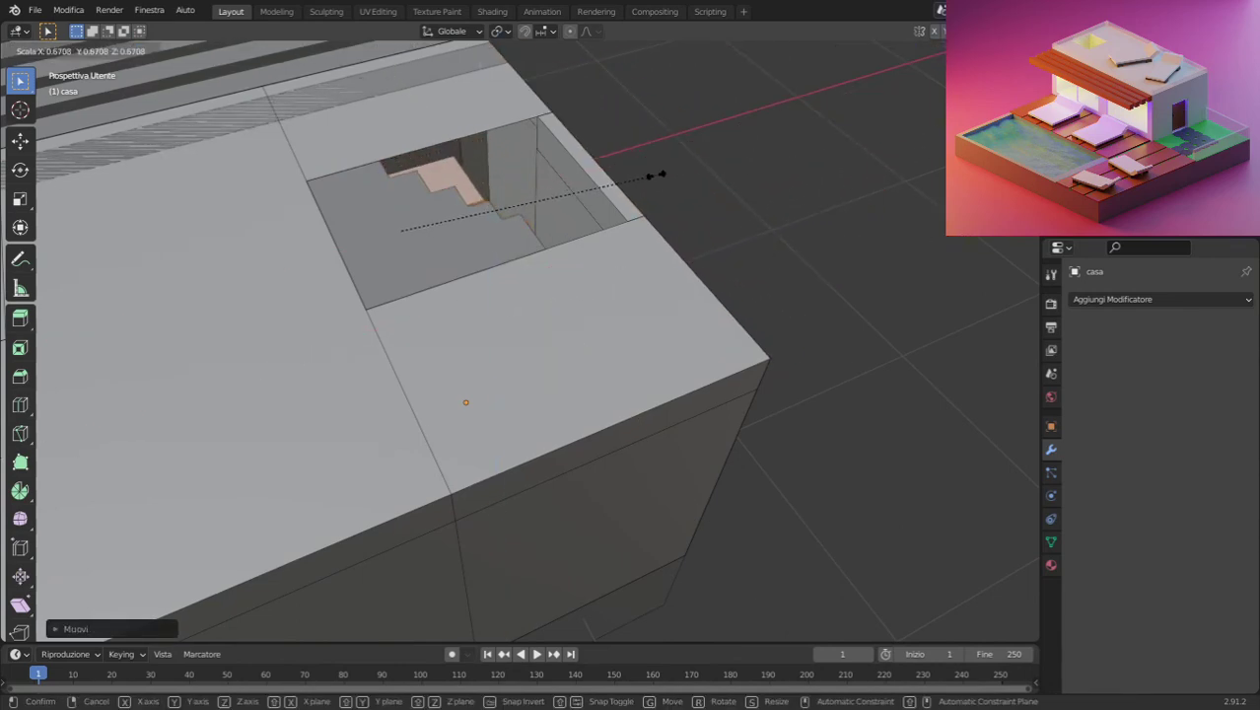
{"action": "key", "text": "g"}
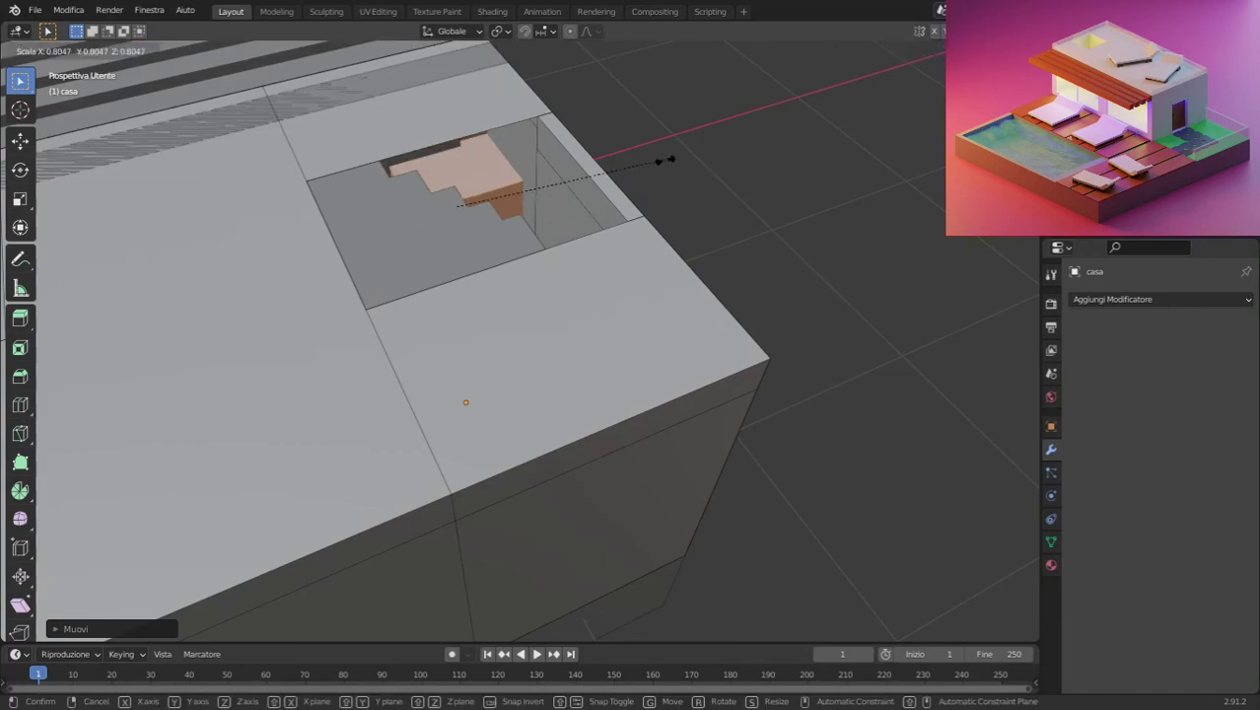
{"action": "left_click", "coordinate": [642, 181]}
Step: Clear the face selection on the object in the opening, then reselect casa in Edit Mode
{"action": "key", "text": "Tab"}
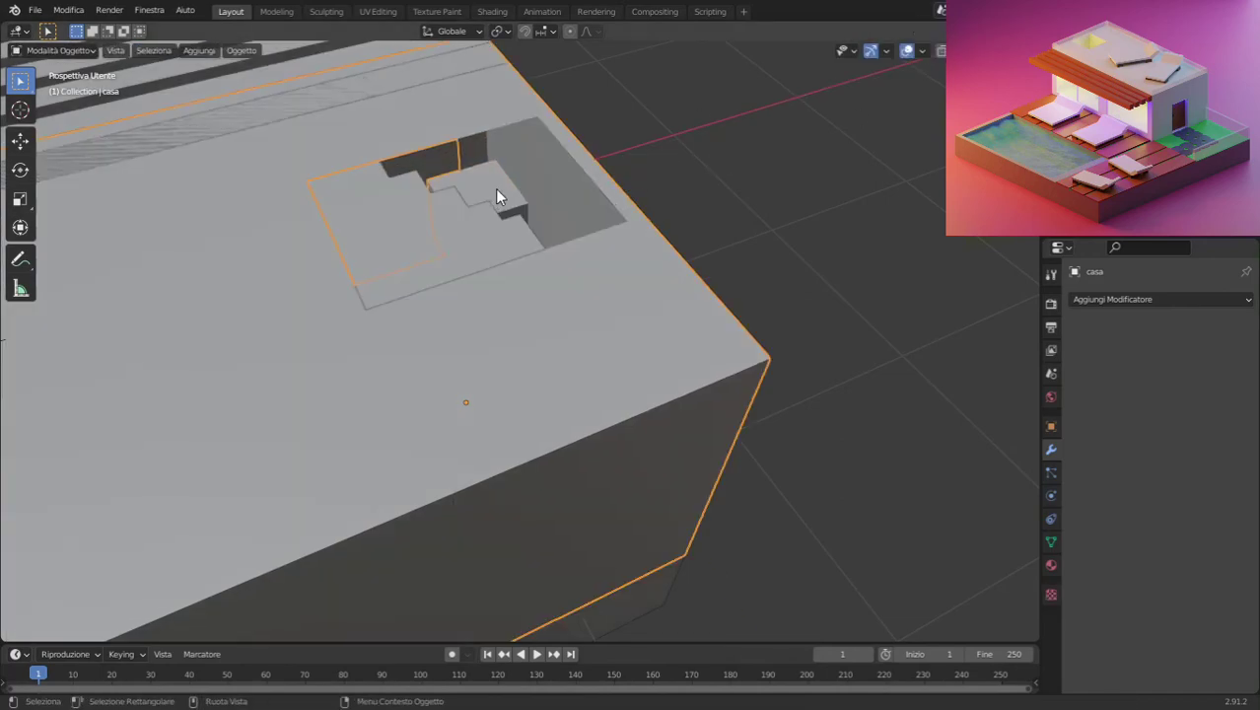
{"action": "left_click", "coordinate": [502, 185]}
{"action": "key", "text": "Tab"}
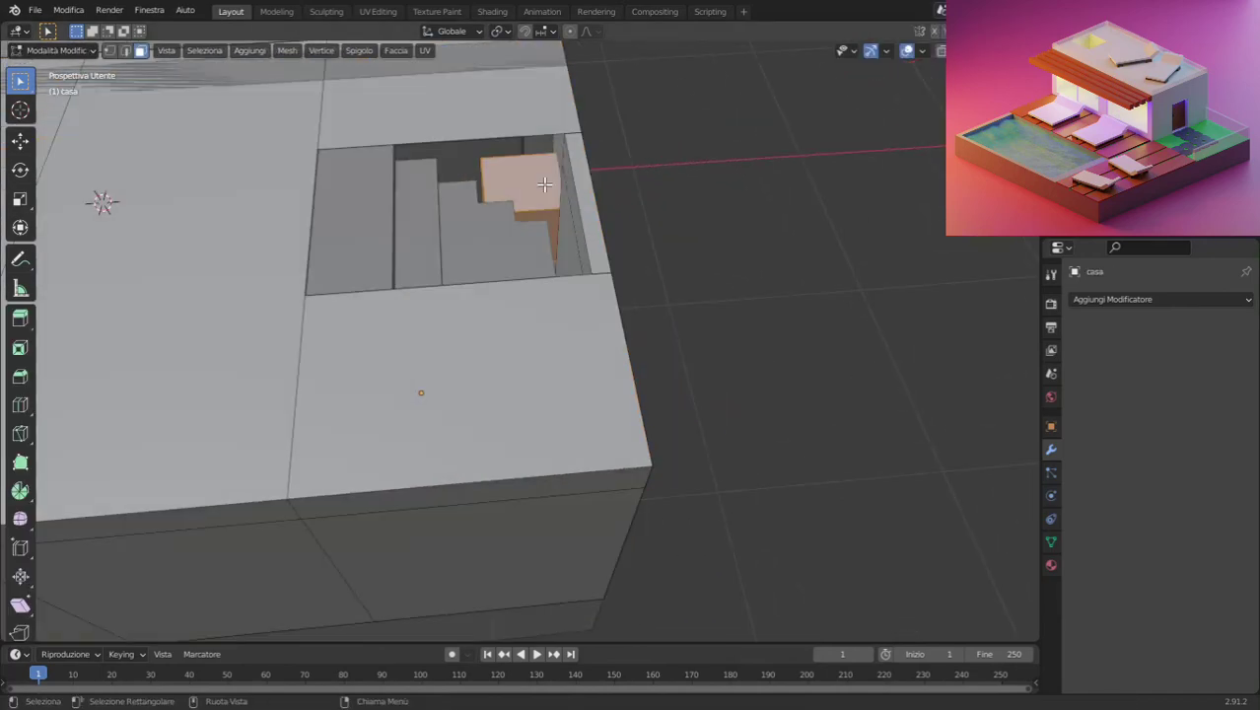
{"action": "left_click", "coordinate": [612, 182]}
{"action": "key", "text": "Tab"}
{"action": "mouse_move", "coordinate": [537, 185]}
{"action": "middle_mouse_down"}
{"action": "mouse_move", "coordinate": [689, 141]}
{"action": "mouse_move", "coordinate": [711, 314]}
{"action": "mouse_move", "coordinate": [646, 200]}
{"action": "middle_mouse_up"}
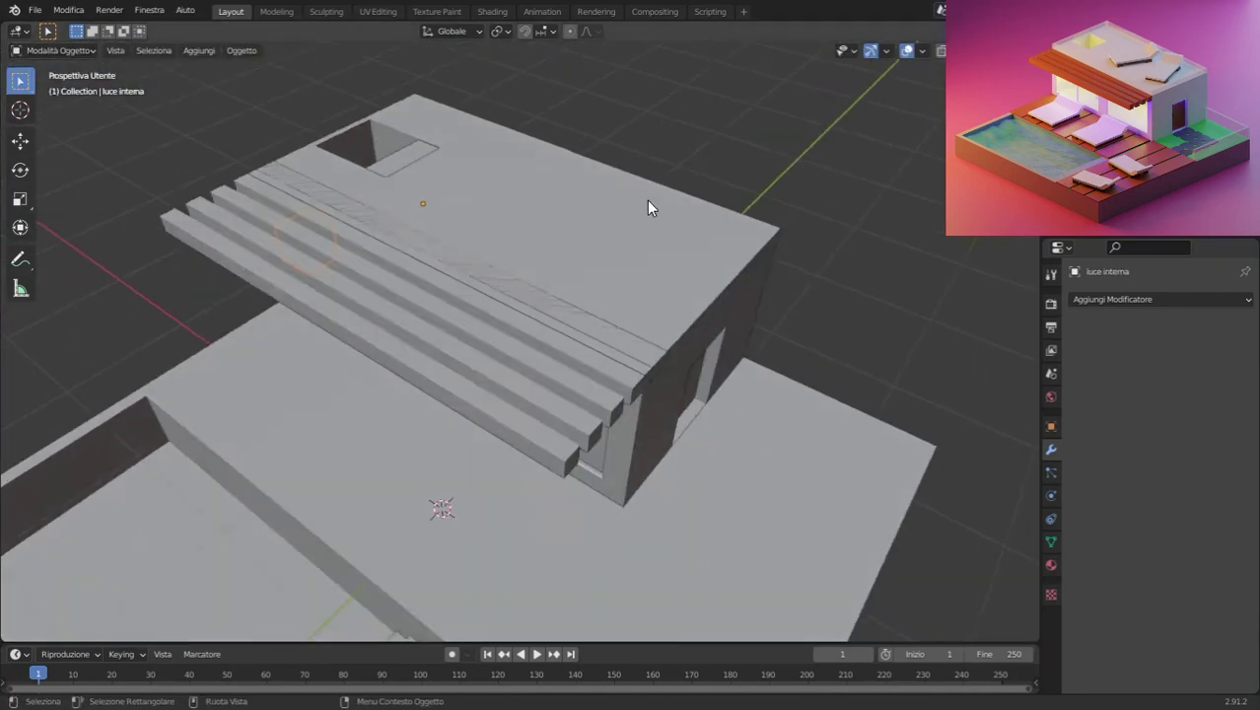
{"action": "scroll", "coordinate": [315, 260], "scroll_direction": "up", "scroll_amount": 3}
{"action": "left_click", "coordinate": [370, 264]}
{"action": "mouse_move", "coordinate": [369, 264]}
{"action": "middle_mouse_down"}
{"action": "mouse_move", "coordinate": [337, 296]}
{"action": "mouse_move", "coordinate": [334, 223]}
{"action": "middle_mouse_up"}
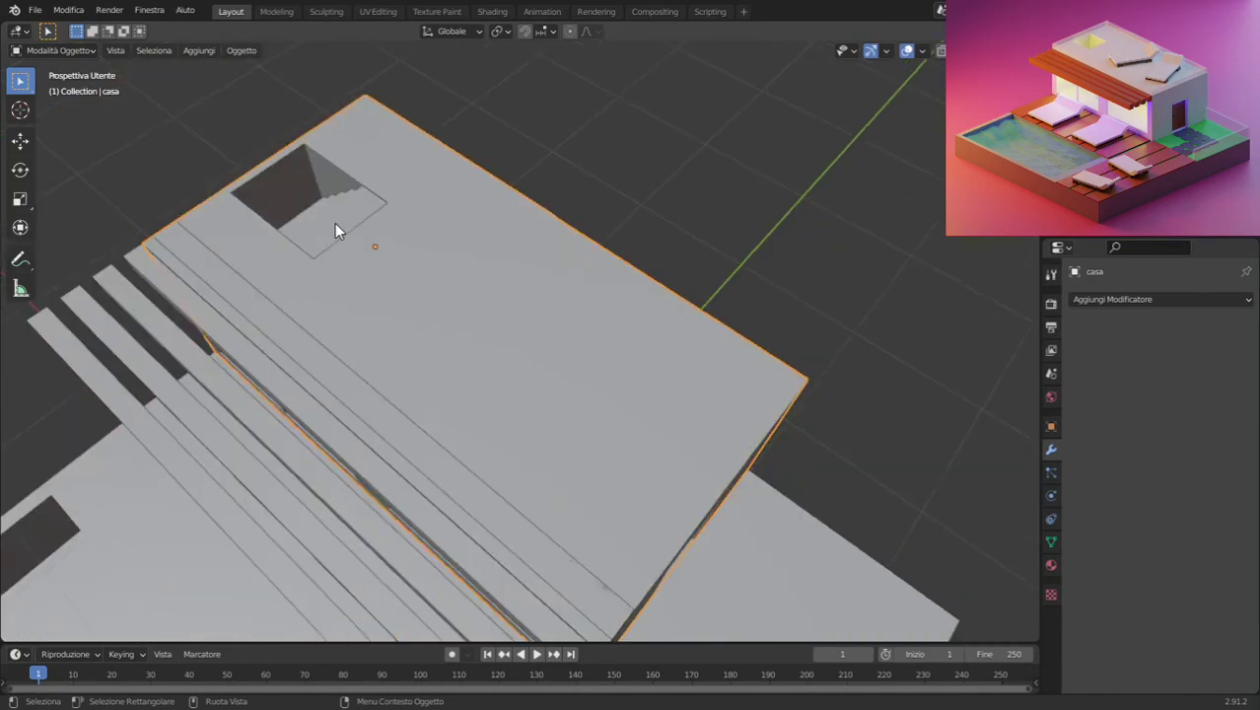
{"action": "key", "text": "Tab"}
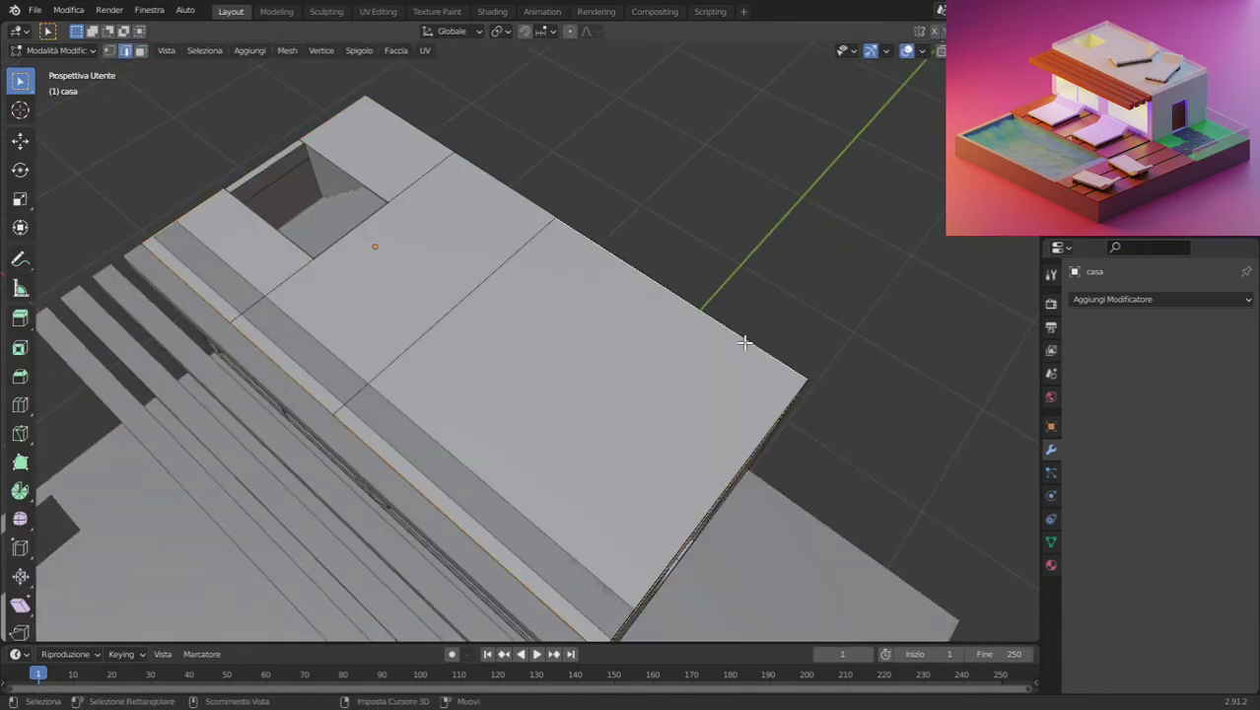
{"action": "scroll", "coordinate": [450, 293], "scroll_direction": "down", "scroll_amount": 3}
Step: In front X-ray view, select the roof's top faces and thicken them with extrude and Alt+S
{"action": "key", "text": "e"}
{"action": "key", "text": "KP_1"}
{"action": "key", "text": "alt+z"}
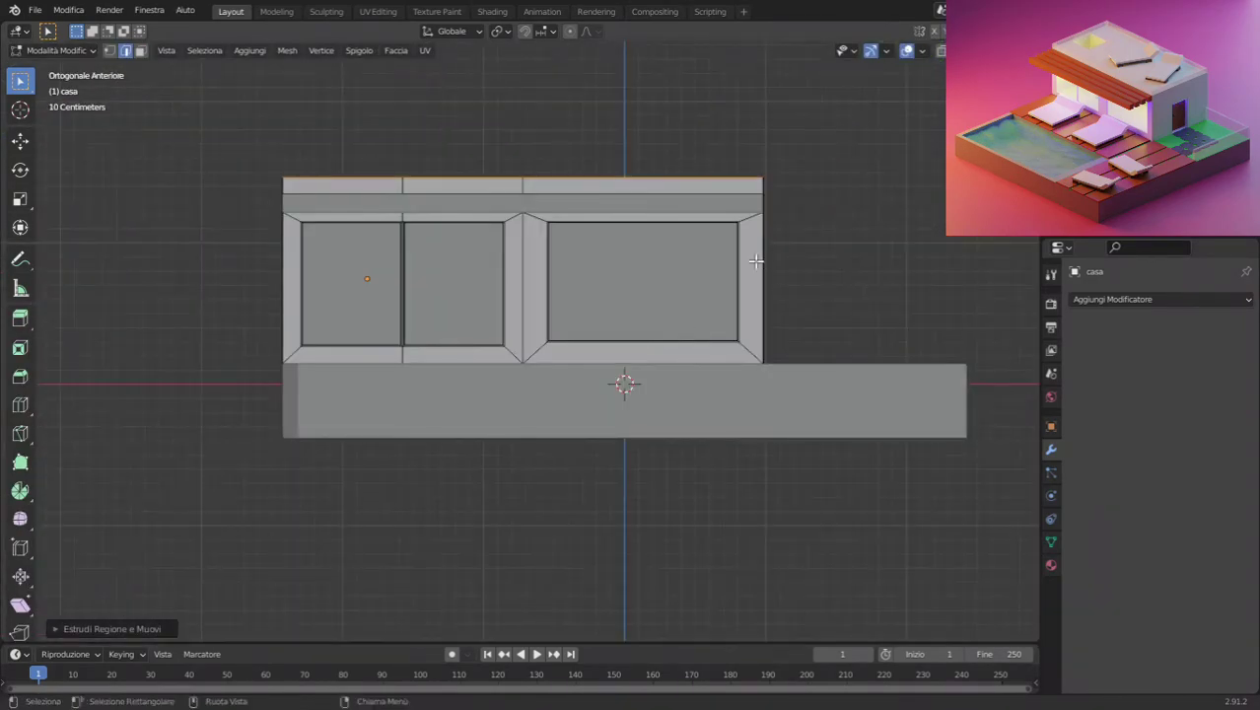
{"action": "key", "text": "3"}
{"action": "left_click_drag", "start_coordinate": [132, 149], "coordinate": [945, 192]}
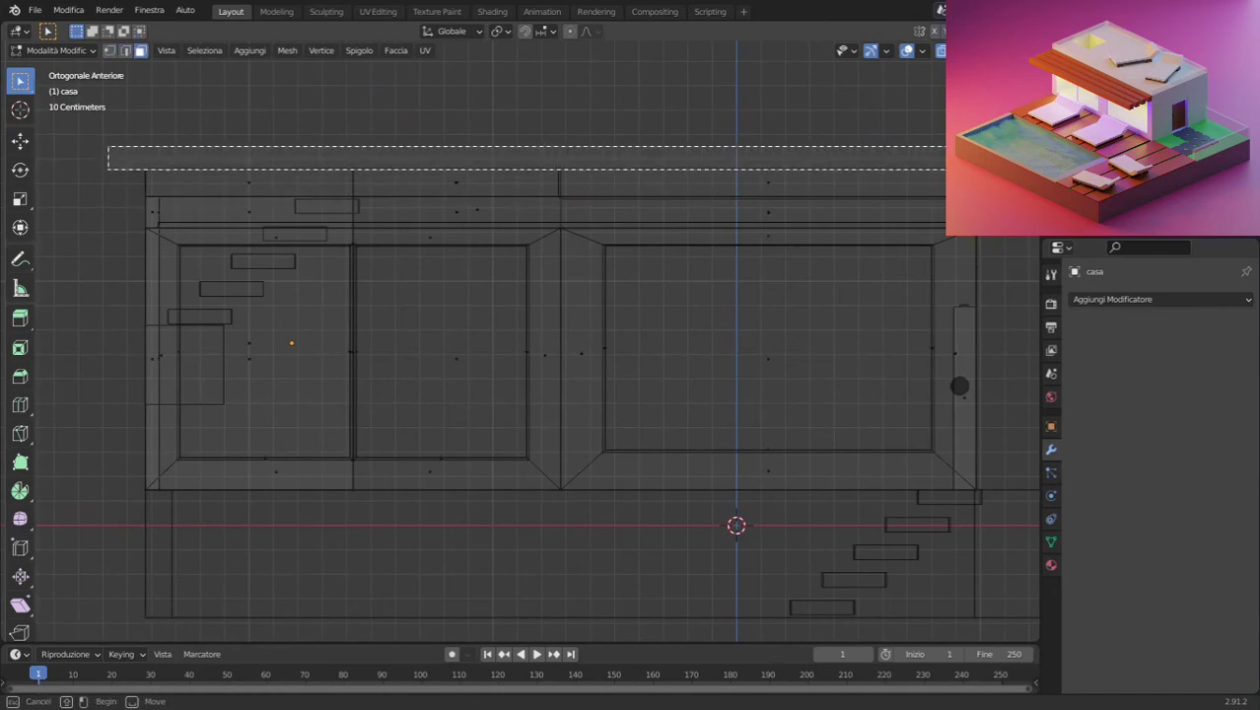
{"action": "mouse_move", "coordinate": [944, 192]}
{"action": "middle_mouse_down"}
{"action": "mouse_move", "coordinate": [815, 197]}
{"action": "mouse_move", "coordinate": [889, 203]}
{"action": "mouse_move", "coordinate": [841, 240]}
{"action": "middle_mouse_up"}
{"action": "key", "text": "e"}
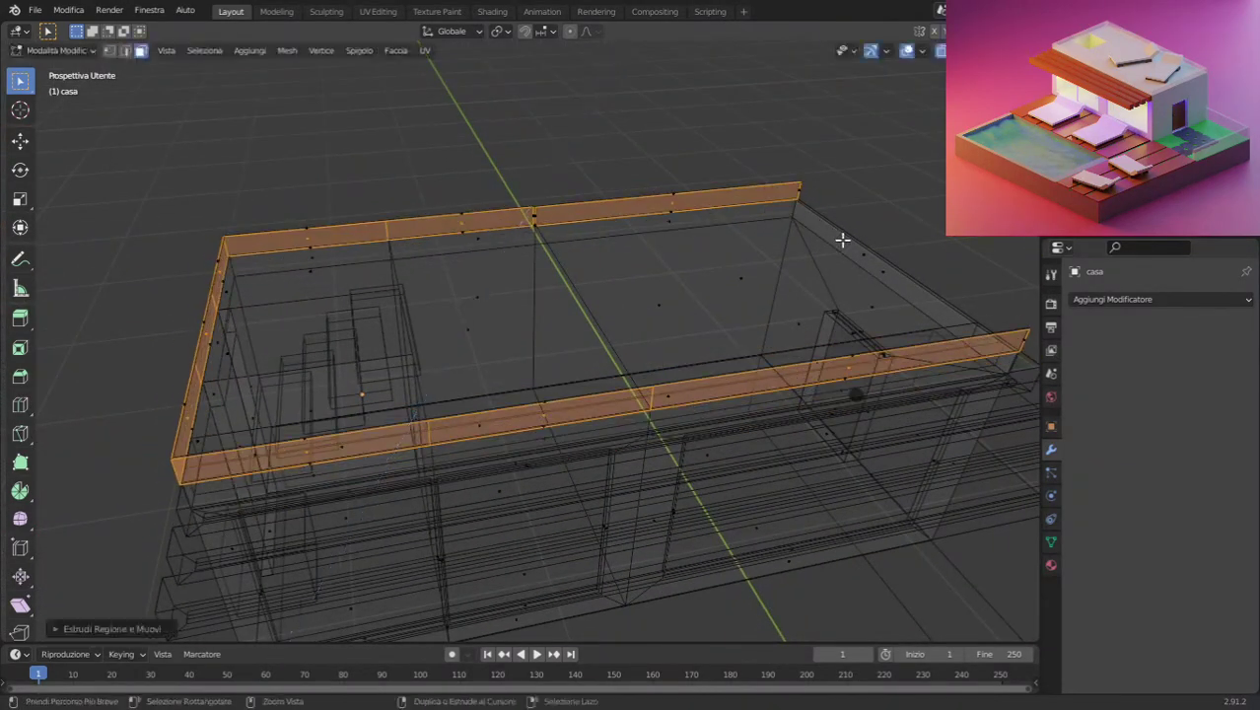
{"action": "key", "text": "alt+s"}
{"action": "left_click", "coordinate": [962, 253]}
{"action": "middle_click_drag", "start_coordinate": [962, 253], "coordinate": [523, 417]}
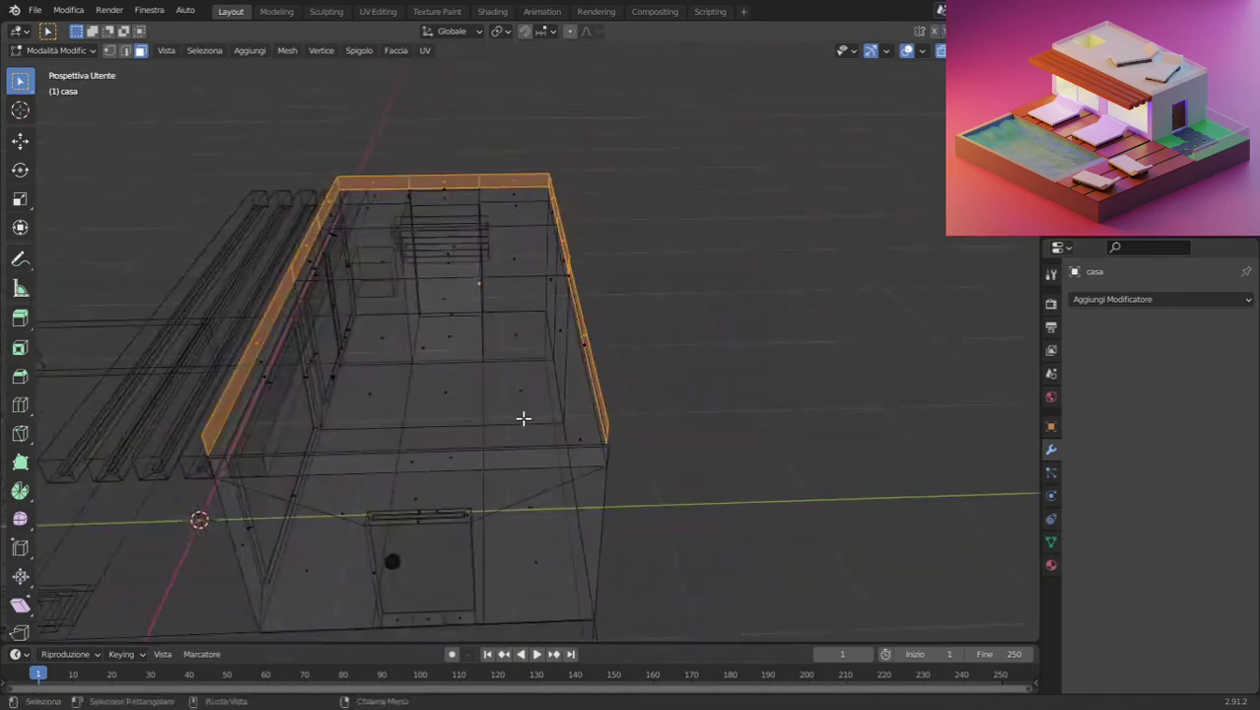
{"action": "key", "text": "Tab"}
{"action": "key", "text": "Tab"}
Step: Extrude the roof's top faces upward along Z to raise the roof rim
{"action": "key", "text": "shift+z"}
{"action": "mouse_move", "coordinate": [601, 442]}
{"action": "middle_mouse_down"}
{"action": "mouse_move", "coordinate": [751, 375]}
{"action": "mouse_move", "coordinate": [764, 296]}
{"action": "mouse_move", "coordinate": [788, 296]}
{"action": "middle_mouse_up"}
{"action": "left_click", "coordinate": [769, 337]}
{"action": "key", "text": "e"}
{"action": "key", "text": "z"}
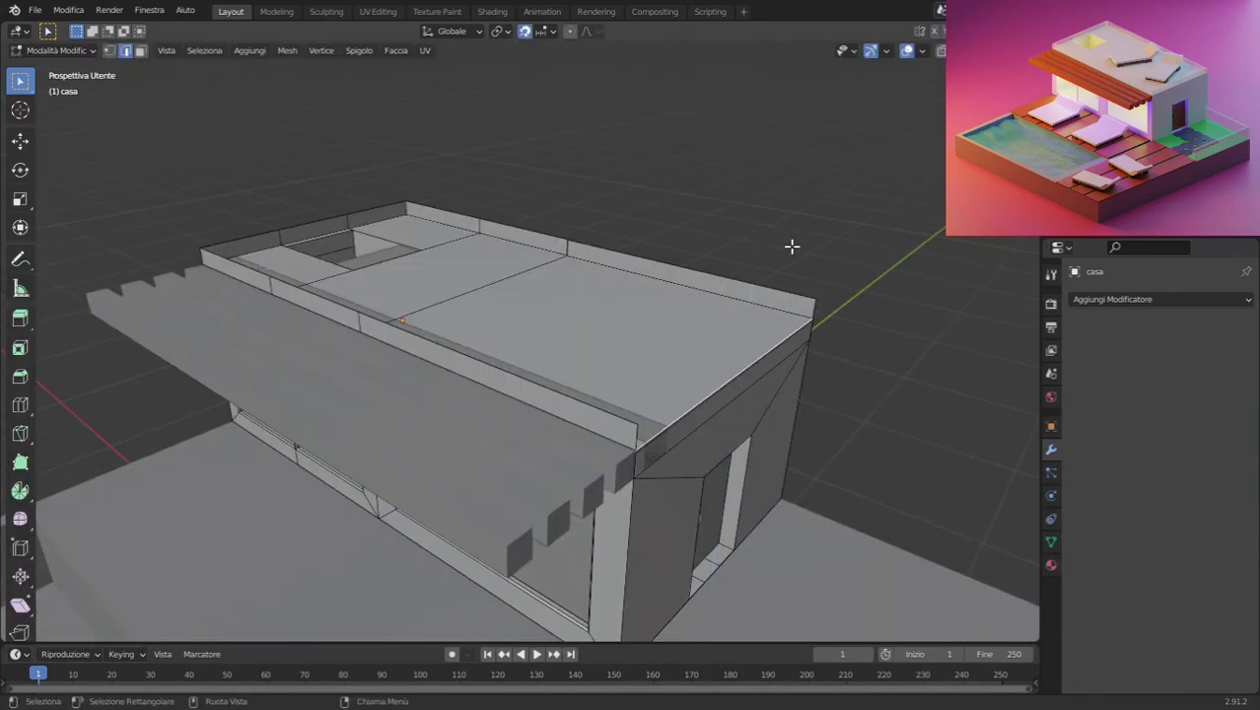
{"action": "left_click", "coordinate": [815, 285]}
{"action": "middle_click_drag", "start_coordinate": [815, 285], "coordinate": [375, 228]}
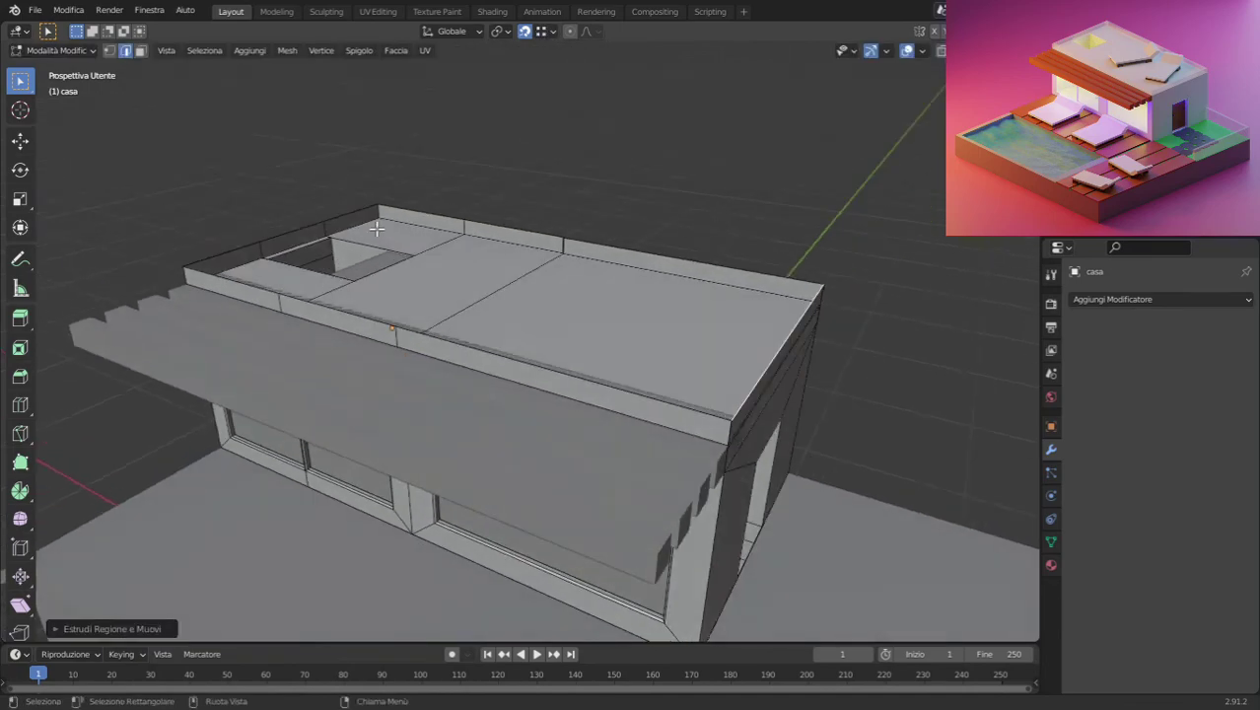
Step: Attempt to move the rim selection in top view, cancelling each try
{"action": "key", "text": "KP_7"}
{"action": "key", "text": "g"}
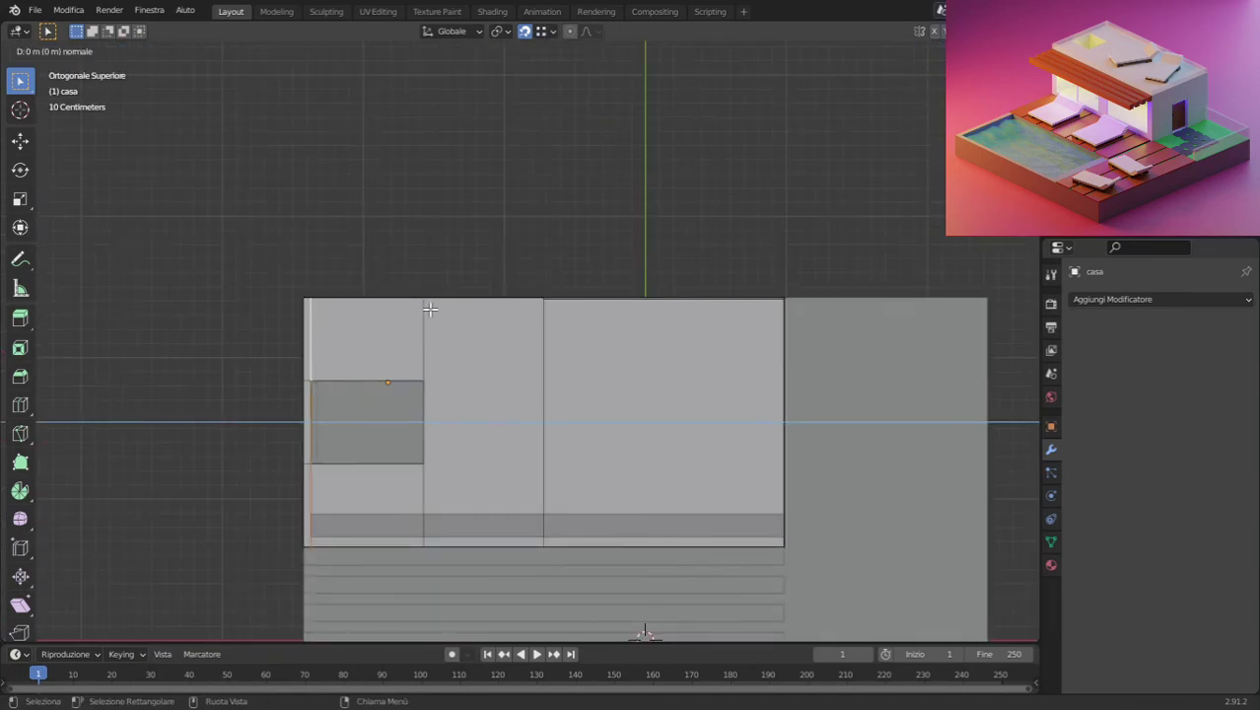
{"action": "right_click", "coordinate": [430, 309]}
{"action": "mouse_move", "coordinate": [429, 309]}
{"action": "middle_mouse_down"}
{"action": "mouse_move", "coordinate": [552, 286]}
{"action": "mouse_move", "coordinate": [774, 523]}
{"action": "middle_mouse_up"}
{"action": "key", "text": "KP_7"}
{"action": "right_click", "coordinate": [613, 288]}
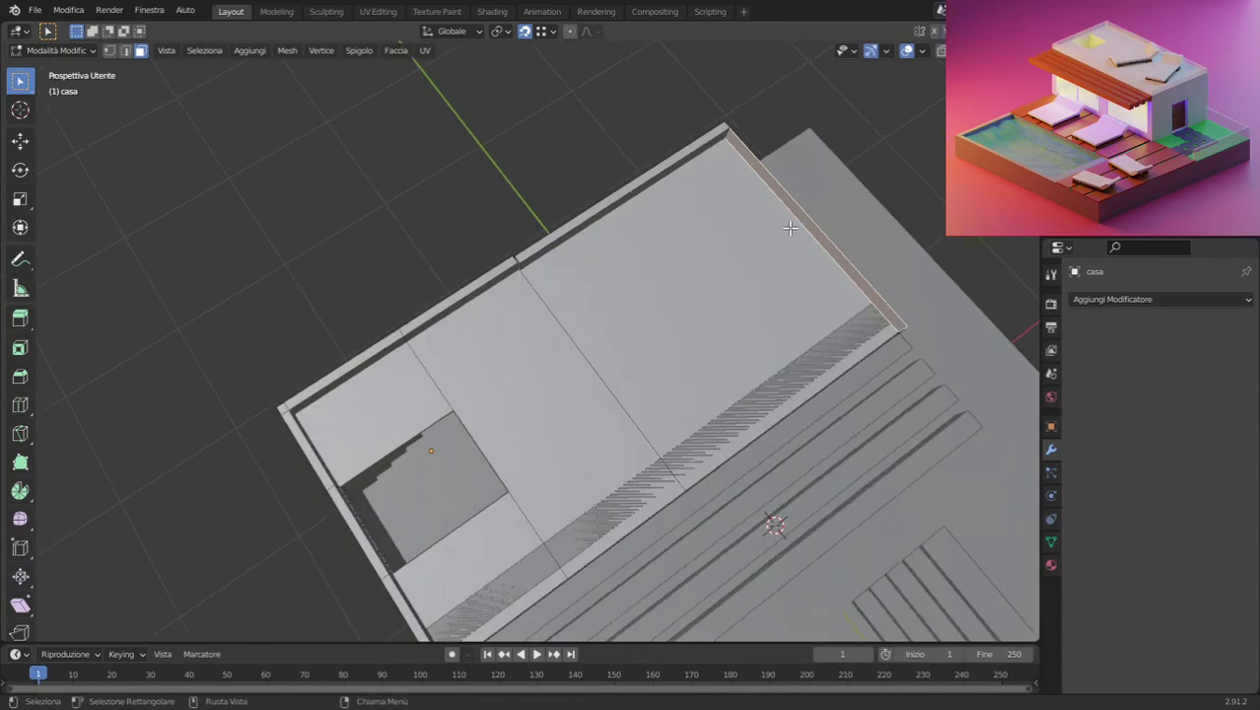
{"action": "key", "text": "KP_7"}
{"action": "middle_click_drag", "start_coordinate": [778, 228], "coordinate": [615, 181]}
{"action": "key", "text": "KP_7"}
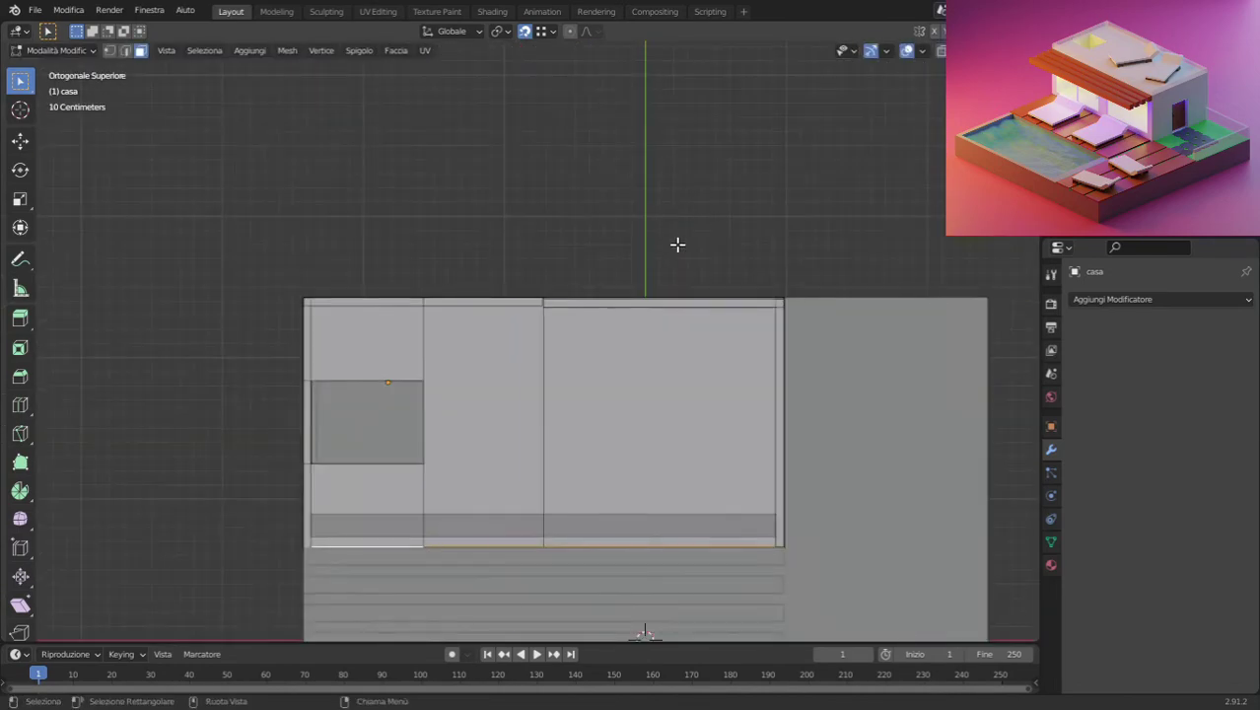
{"action": "right_click", "coordinate": [676, 233]}
{"action": "mouse_move", "coordinate": [676, 233]}
{"action": "middle_mouse_down"}
{"action": "mouse_move", "coordinate": [610, 149]}
{"action": "mouse_move", "coordinate": [772, 309]}
{"action": "middle_mouse_up"}
Step: From the right side, switch to edge selection and pick the edge loop along the roof rim
{"action": "key", "text": "KP_3"}
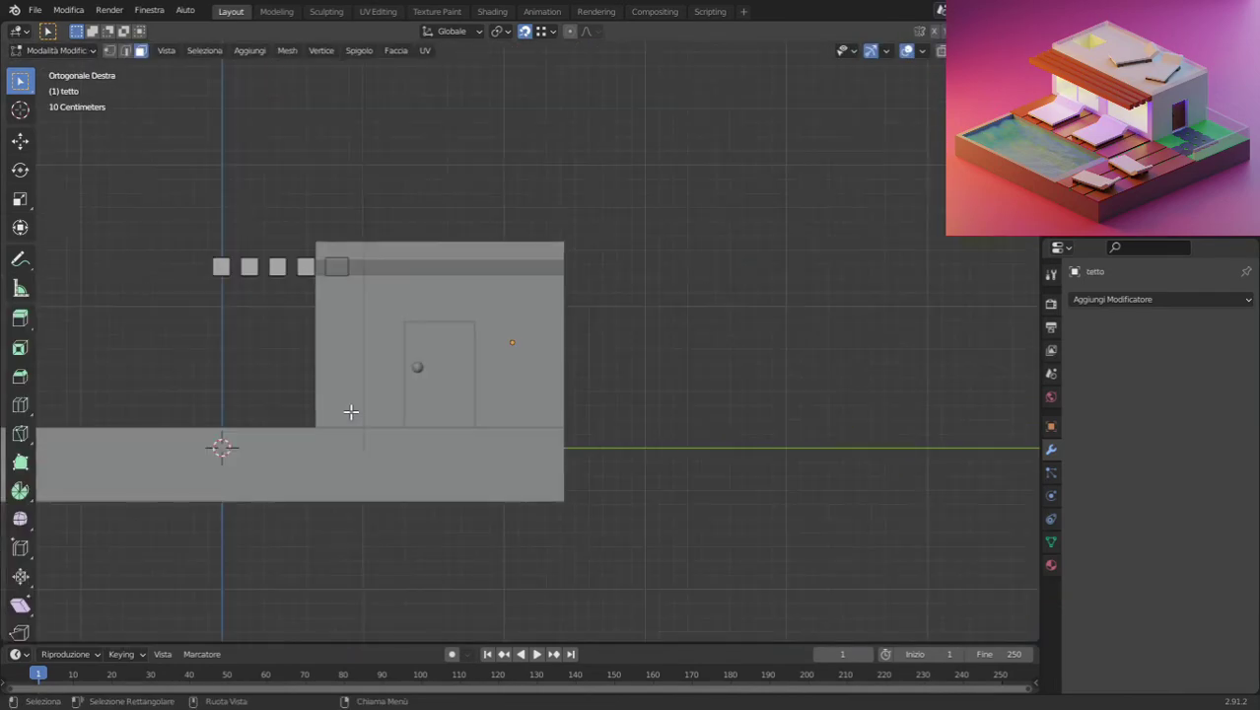
{"action": "scroll", "coordinate": [249, 196], "scroll_direction": "up", "scroll_amount": 2}
{"action": "left_click_drag", "start_coordinate": [249, 196], "coordinate": [363, 347]}
{"action": "key", "text": "Tab"}
{"action": "mouse_move", "coordinate": [304, 274]}
{"action": "middle_mouse_down"}
{"action": "mouse_move", "coordinate": [393, 248]}
{"action": "mouse_move", "coordinate": [225, 323]}
{"action": "mouse_move", "coordinate": [581, 596]}
{"action": "mouse_move", "coordinate": [719, 408]}
{"action": "mouse_move", "coordinate": [490, 363]}
{"action": "middle_mouse_up"}
{"action": "scroll", "coordinate": [165, 317], "scroll_direction": "up", "scroll_amount": 3}
{"action": "key", "text": "Tab"}
{"action": "key", "text": "2"}
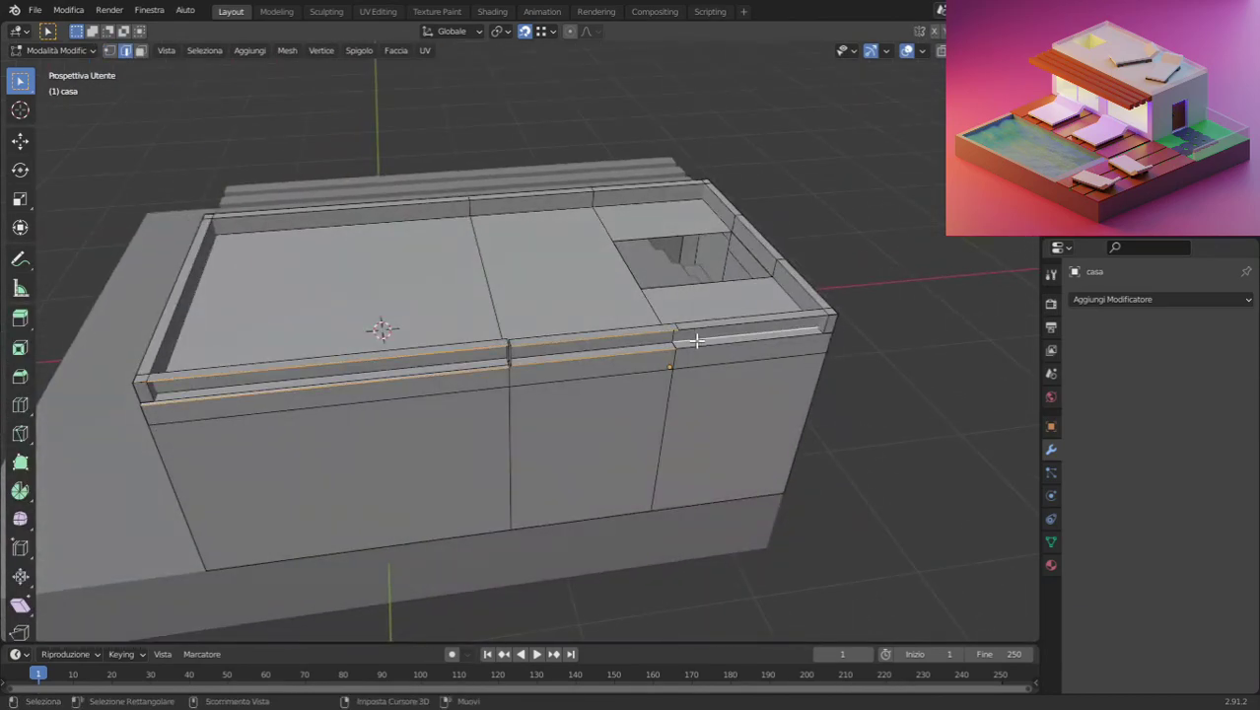
{"action": "mouse_move", "coordinate": [695, 340]}
{"action": "middle_mouse_down"}
{"action": "mouse_move", "coordinate": [737, 402]}
{"action": "mouse_move", "coordinate": [244, 349]}
{"action": "mouse_move", "coordinate": [472, 191]}
{"action": "middle_mouse_up"}
{"action": "left_click", "coordinate": [547, 429], "text": "alt+shift"}
{"action": "key", "text": "Tab"}
Step: Look at the back of the house, toggling between Object and Edit Mode
{"action": "scroll", "coordinate": [807, 315], "scroll_direction": "up", "scroll_amount": 3}
{"action": "key", "text": "ctrl+KP_1"}
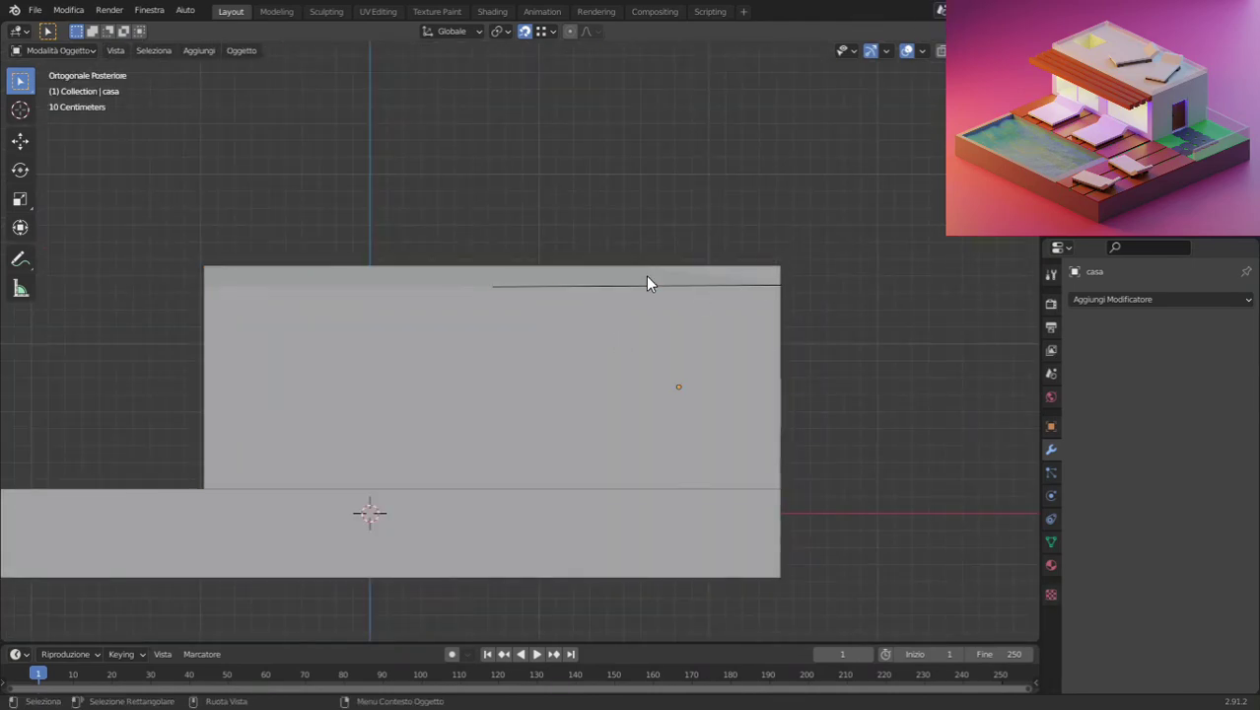
{"action": "key", "text": "Tab"}
{"action": "scroll", "coordinate": [646, 275], "scroll_direction": "up", "scroll_amount": 3}
{"action": "key", "text": "Tab"}
{"action": "mouse_move", "coordinate": [564, 258]}
{"action": "middle_mouse_down"}
{"action": "mouse_move", "coordinate": [638, 385]}
{"action": "mouse_move", "coordinate": [688, 419]}
{"action": "mouse_move", "coordinate": [744, 222]}
{"action": "mouse_move", "coordinate": [727, 196]}
{"action": "middle_mouse_up"}
{"action": "scroll", "coordinate": [727, 196], "scroll_direction": "down", "scroll_amount": 5}
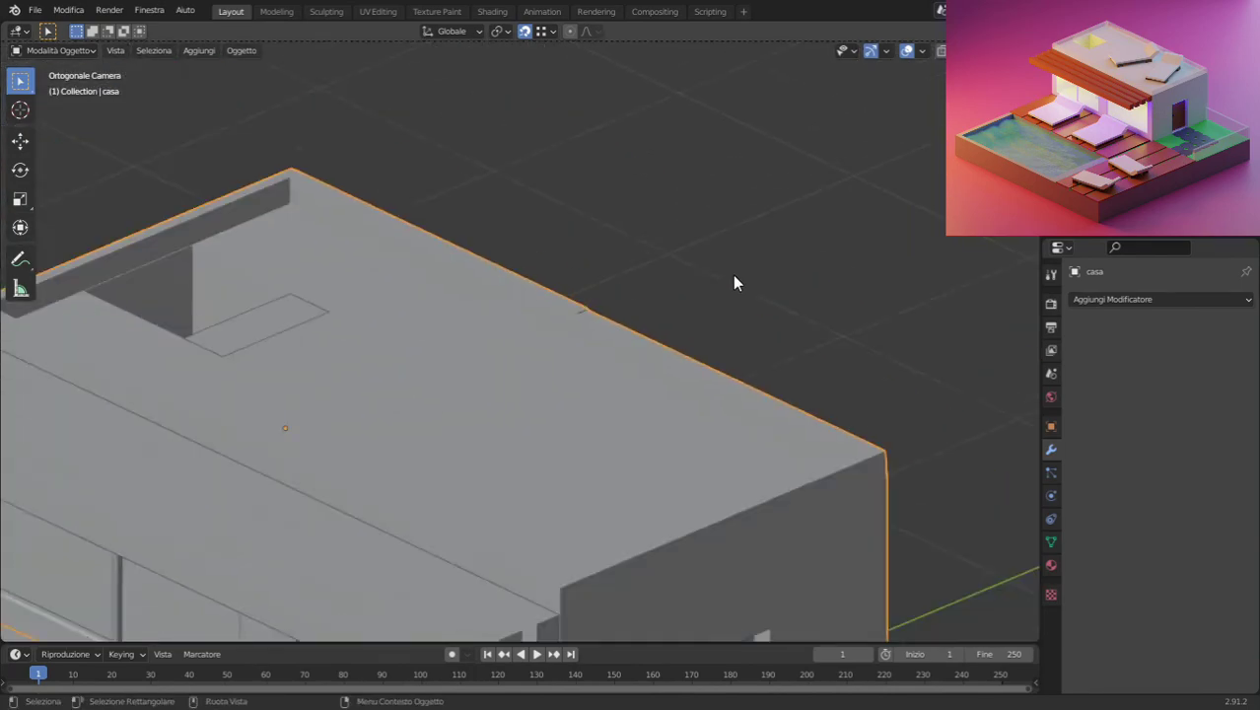
{"action": "key", "text": "Tab"}
{"action": "middle_click_drag", "start_coordinate": [733, 281], "coordinate": [492, 352]}
{"action": "scroll", "coordinate": [484, 443], "scroll_direction": "up", "scroll_amount": 4}
Step: Select the top edge of the back wall and check it in perspective and front view
{"action": "key", "text": "ctrl+KP_1"}
{"action": "left_click", "coordinate": [631, 228]}
{"action": "scroll", "coordinate": [632, 226], "scroll_direction": "up", "scroll_amount": 4}
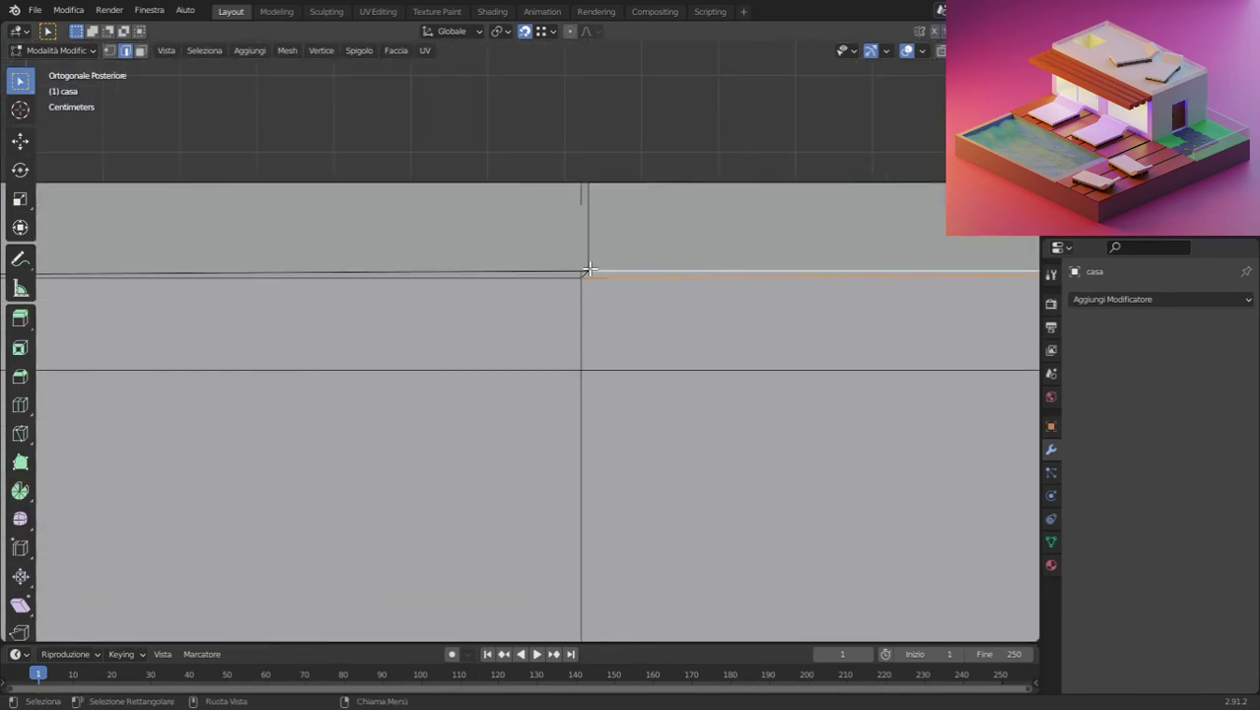
{"action": "mouse_move", "coordinate": [641, 133]}
{"action": "middle_mouse_down"}
{"action": "mouse_move", "coordinate": [729, 301]}
{"action": "mouse_move", "coordinate": [376, 508]}
{"action": "mouse_move", "coordinate": [523, 356]}
{"action": "middle_mouse_up"}
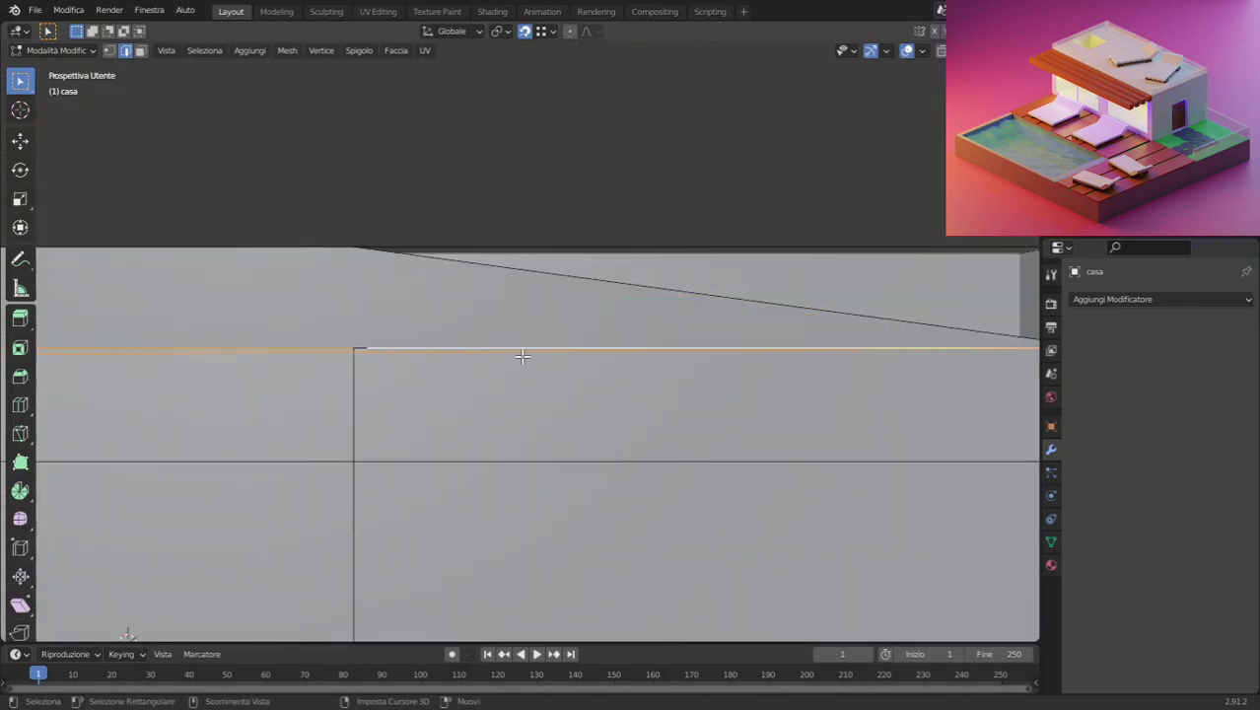
{"action": "scroll", "coordinate": [315, 348], "scroll_direction": "down", "scroll_amount": 3}
{"action": "scroll", "coordinate": [591, 529], "scroll_direction": "down", "scroll_amount": 4}
{"action": "key", "text": "KP_1"}
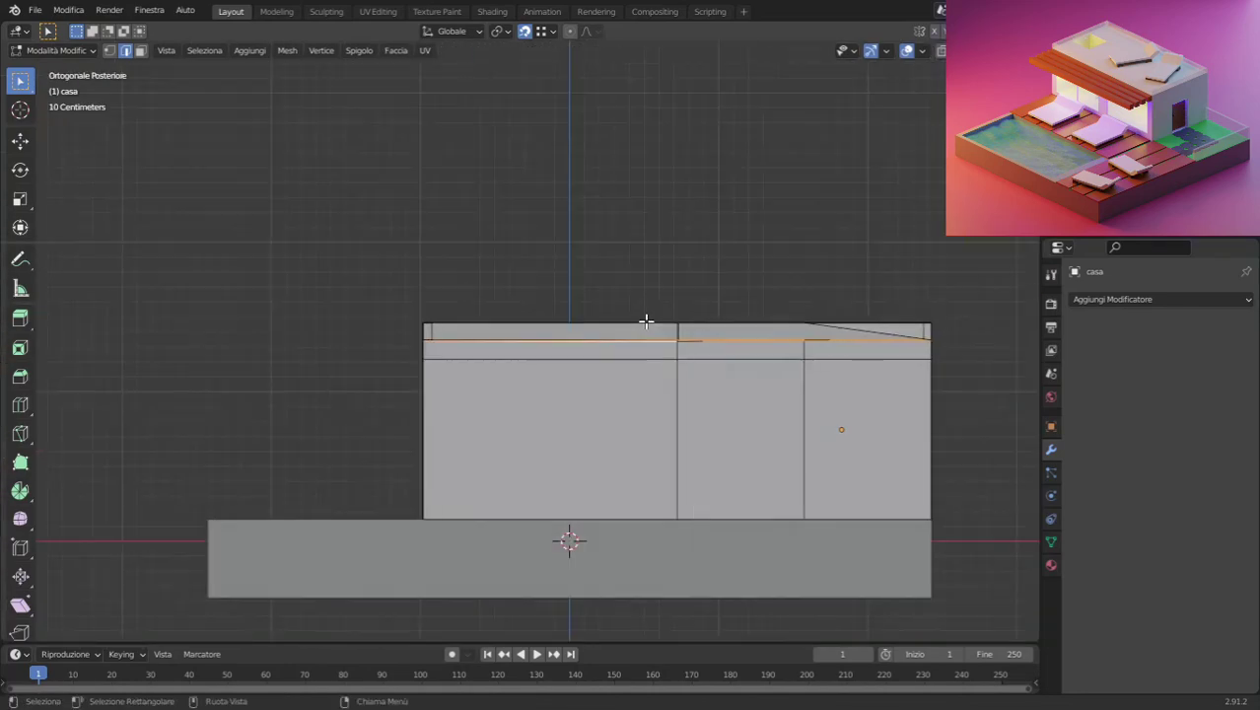
{"action": "key", "text": "Tab"}
Step: Re-enter Edit Mode on the house in front view with X-ray enabled
{"action": "middle_click_drag", "start_coordinate": [565, 535], "coordinate": [943, 401]}
{"action": "key", "text": "KP_0"}
{"action": "scroll", "coordinate": [568, 270], "scroll_direction": "up", "scroll_amount": 3}
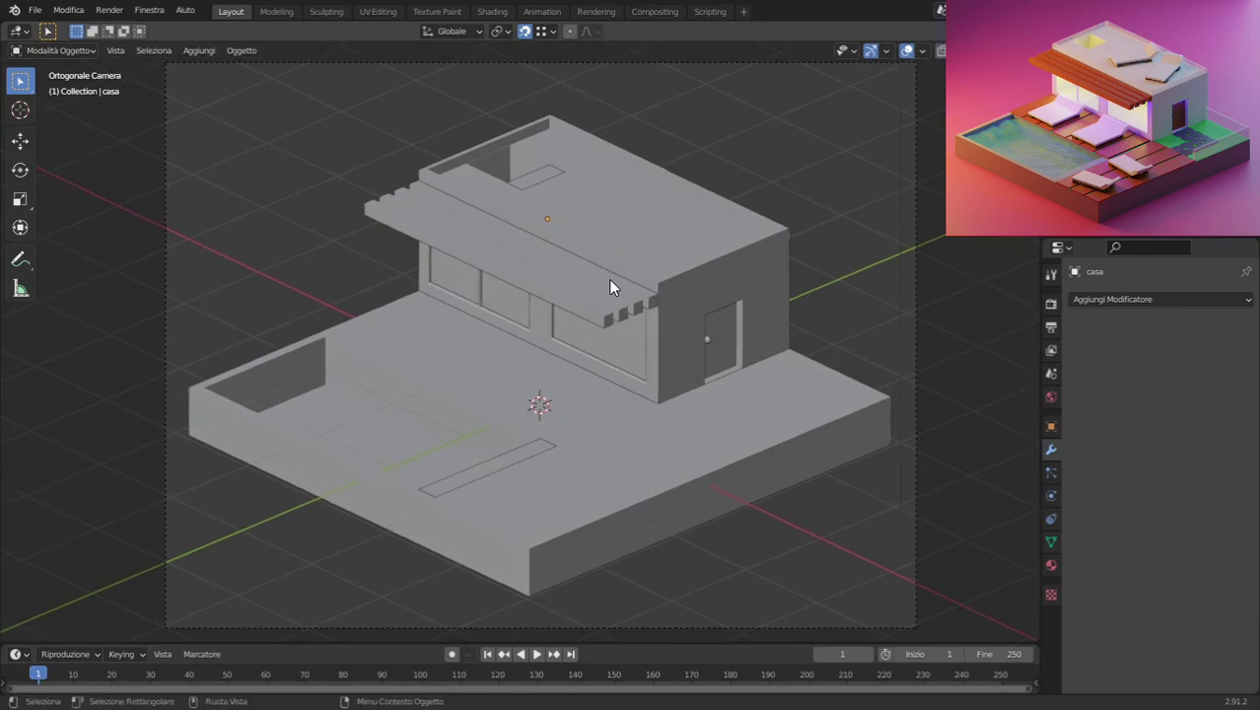
{"action": "key", "text": "Tab"}
{"action": "key", "text": "KP_1"}
{"action": "key", "text": "z"}
Step: Box-select all roof rim faces and separate them into the object 'vetri sul tetto'
{"action": "left_click", "coordinate": [658, 289]}
{"action": "left_click_drag", "start_coordinate": [132, 303], "coordinate": [917, 345]}
{"action": "key", "text": "3"}
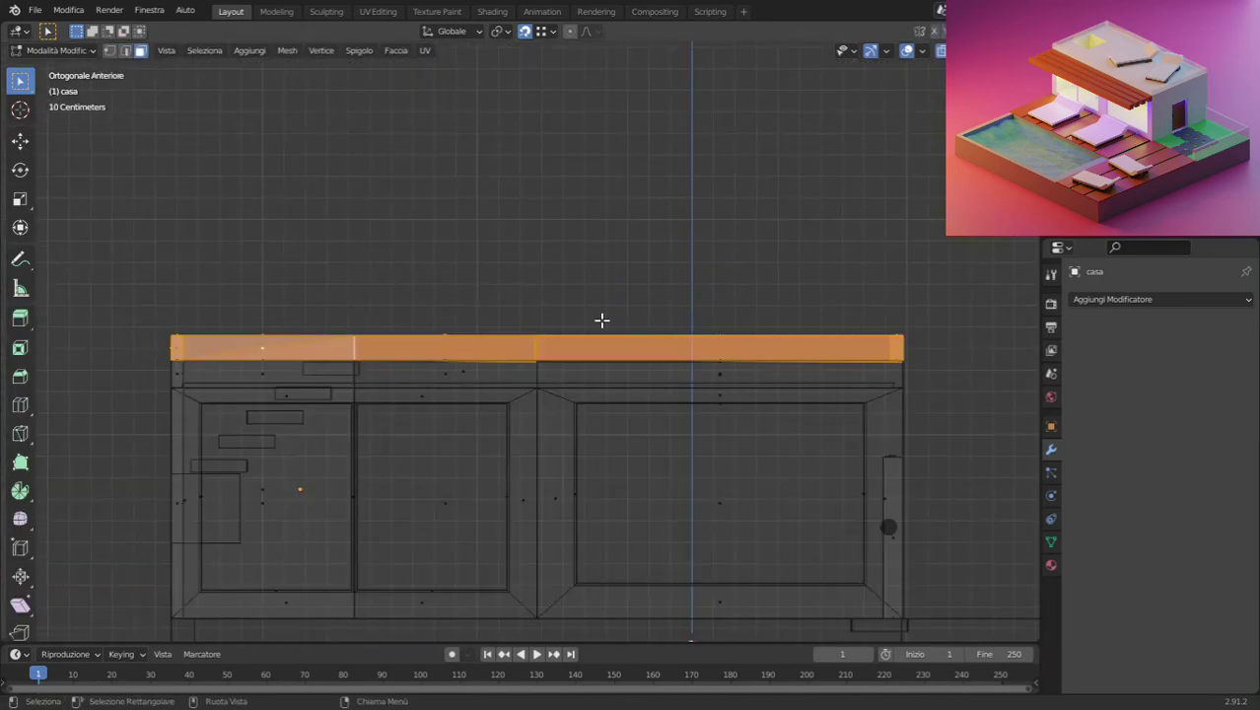
{"action": "middle_click_drag", "start_coordinate": [602, 318], "coordinate": [549, 353]}
{"action": "key", "text": "2"}
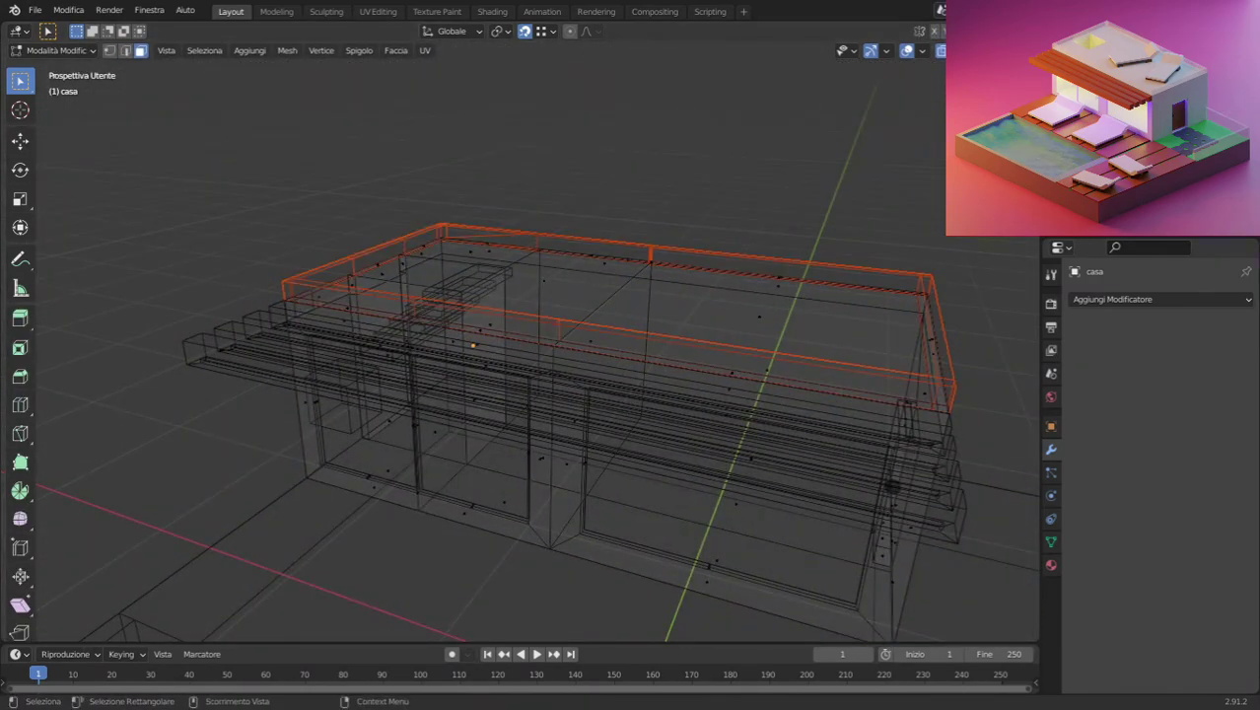
{"action": "key", "text": "Tab"}
{"action": "key", "text": "shift+z"}
{"action": "key", "text": "KP_0"}
Step: Add a plane, lower it to floor level before the windows, and scale it along Y
{"action": "scroll", "coordinate": [689, 166], "scroll_direction": "down", "scroll_amount": 2}
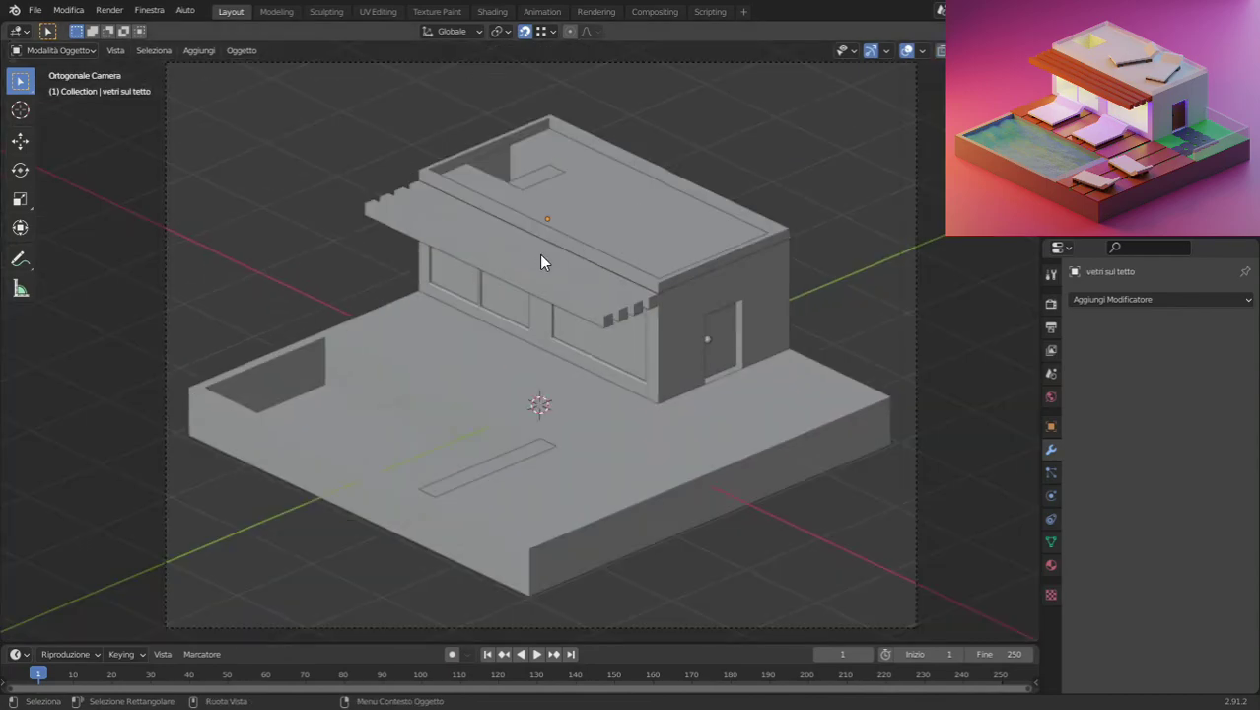
{"action": "key", "text": "shift+a"}
{"action": "left_click", "coordinate": [720, 332]}
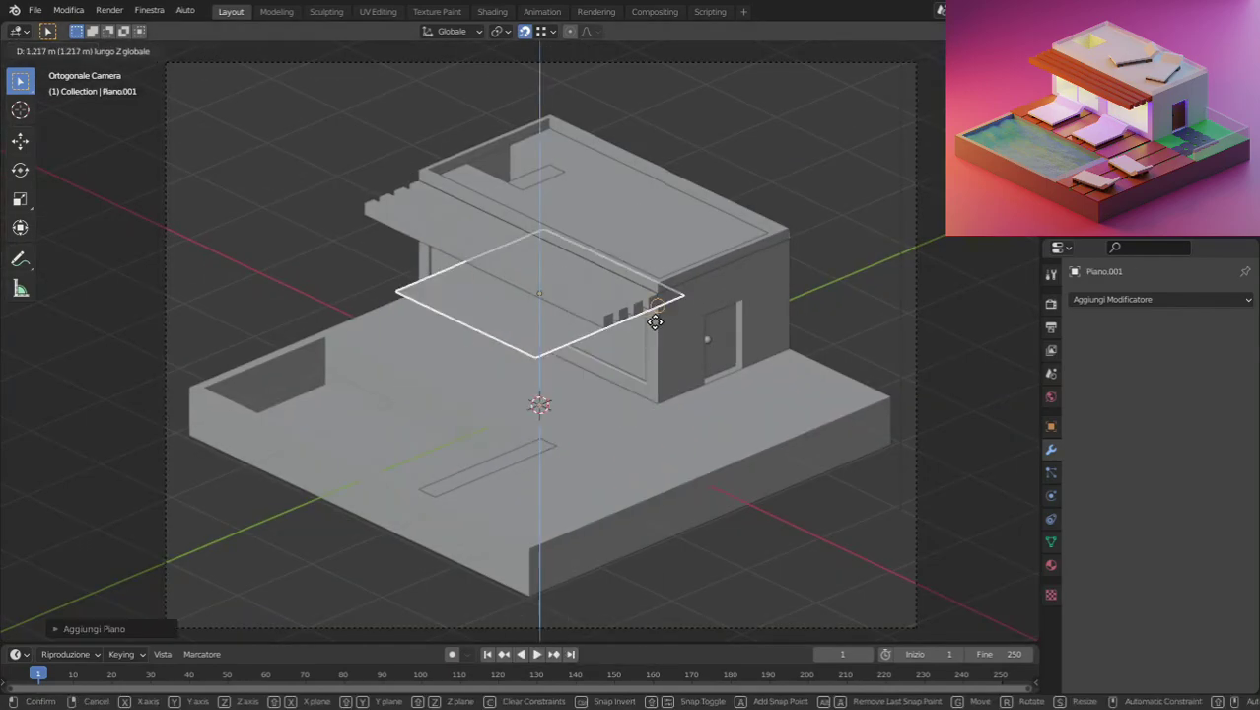
{"action": "key", "text": "g"}
{"action": "key", "text": "z"}
{"action": "left_click", "coordinate": [541, 365]}
{"action": "key", "text": "KP_1"}
{"action": "key", "text": "KP_1"}
{"action": "key", "text": "g"}
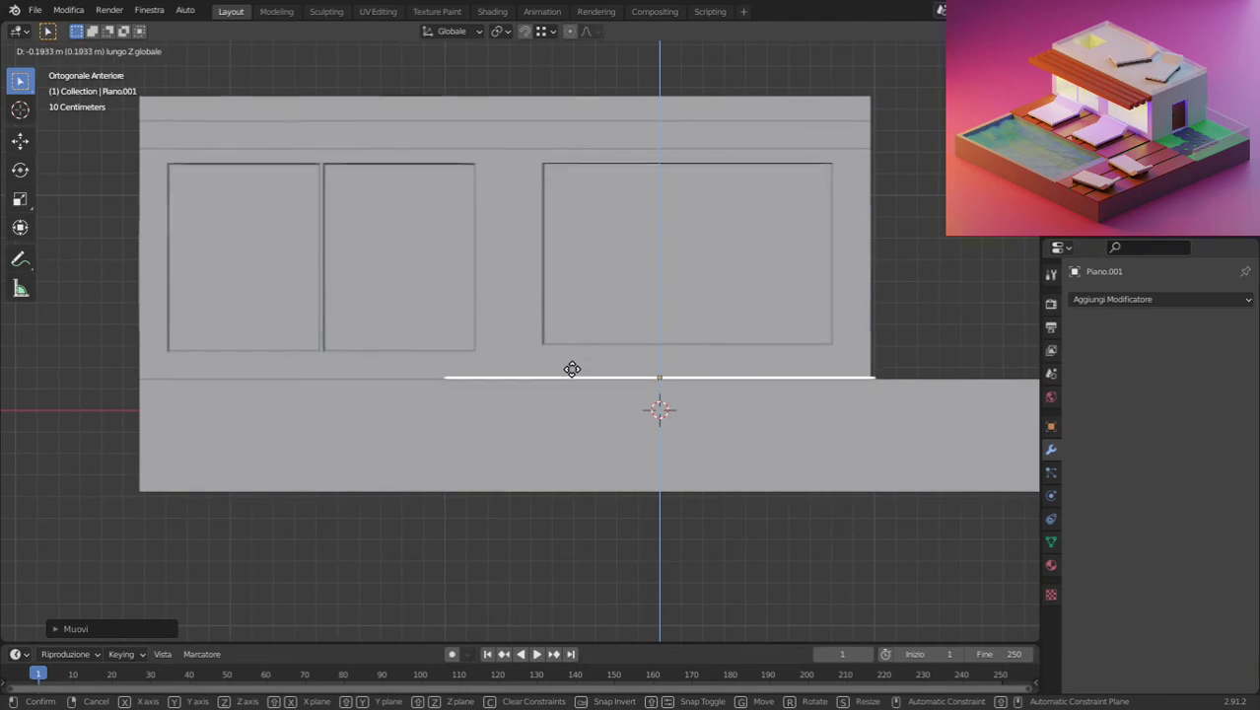
{"action": "left_click", "coordinate": [245, 386]}
{"action": "middle_click_drag", "start_coordinate": [245, 386], "coordinate": [182, 414]}
{"action": "key", "text": "s"}
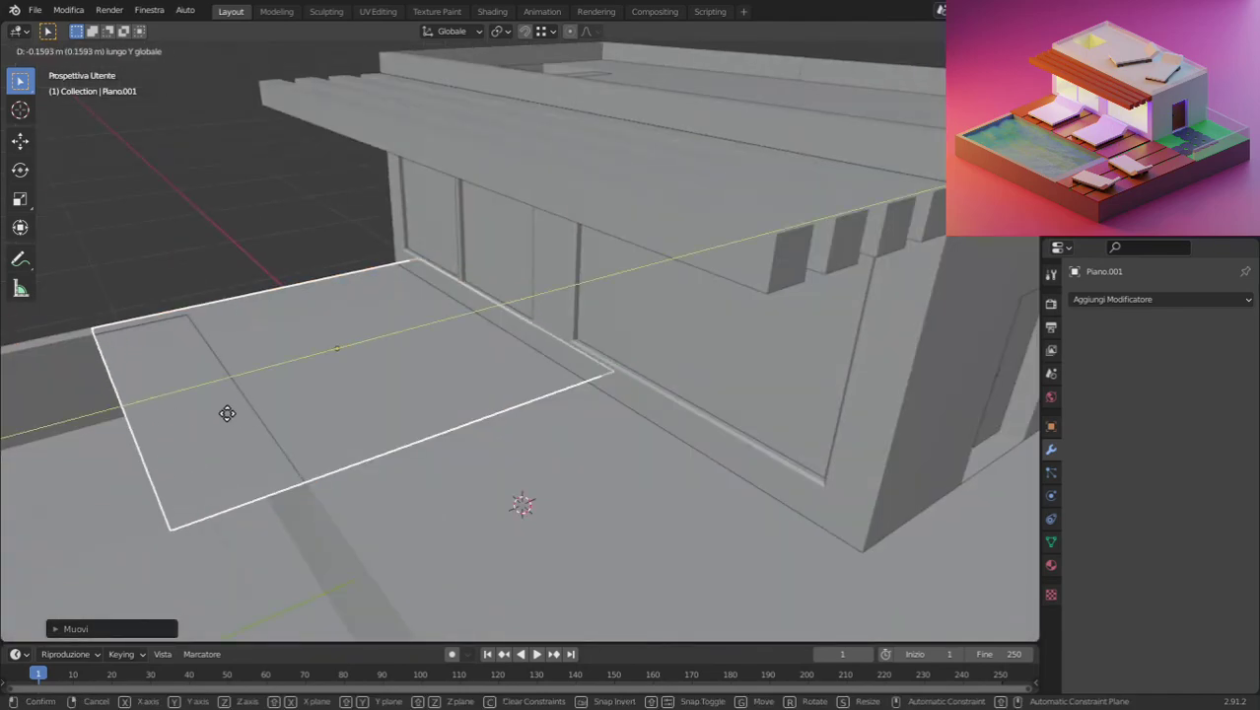
{"action": "key", "text": "y"}
{"action": "left_click", "coordinate": [627, 305]}
Step: Give the slab a -0.03 m Solidify thickness and apply it permanently
{"action": "mouse_move", "coordinate": [627, 305]}
{"action": "middle_mouse_down"}
{"action": "mouse_move", "coordinate": [50, 354]}
{"action": "mouse_move", "coordinate": [232, 409]}
{"action": "middle_mouse_up"}
{"action": "left_click", "coordinate": [233, 409]}
{"action": "left_click", "coordinate": [1131, 298]}
{"action": "left_click", "coordinate": [922, 566]}
{"action": "mouse_move", "coordinate": [749, 414]}
{"action": "middle_mouse_down"}
{"action": "mouse_move", "coordinate": [679, 398]}
{"action": "mouse_move", "coordinate": [537, 315]}
{"action": "middle_mouse_up"}
{"action": "key", "text": "Tab"}
{"action": "key", "text": "Tab"}
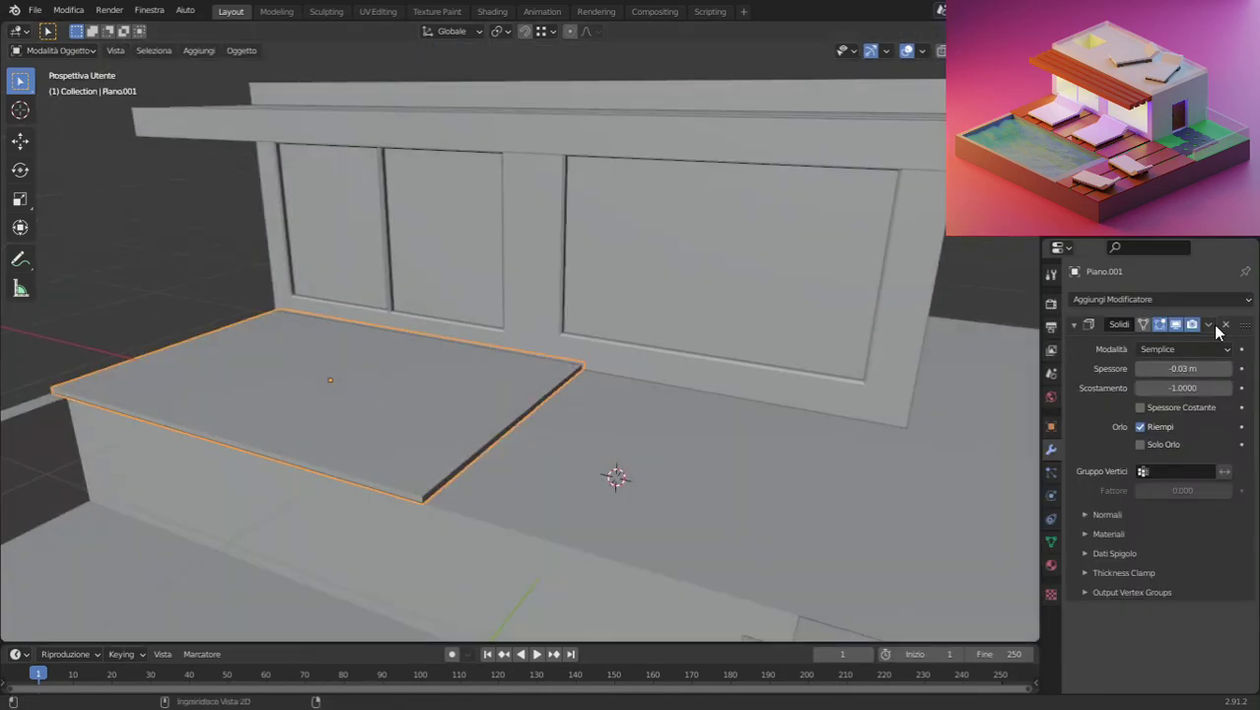
{"action": "left_click", "coordinate": [1208, 323]}
{"action": "key", "text": "ctrl+a"}
{"action": "key", "text": "Tab"}
{"action": "scroll", "coordinate": [612, 472], "scroll_direction": "down", "scroll_amount": 4}
Step: Slide the deck slab sideways along X, lining it up from the top view
{"action": "key", "text": "g"}
{"action": "key", "text": "x"}
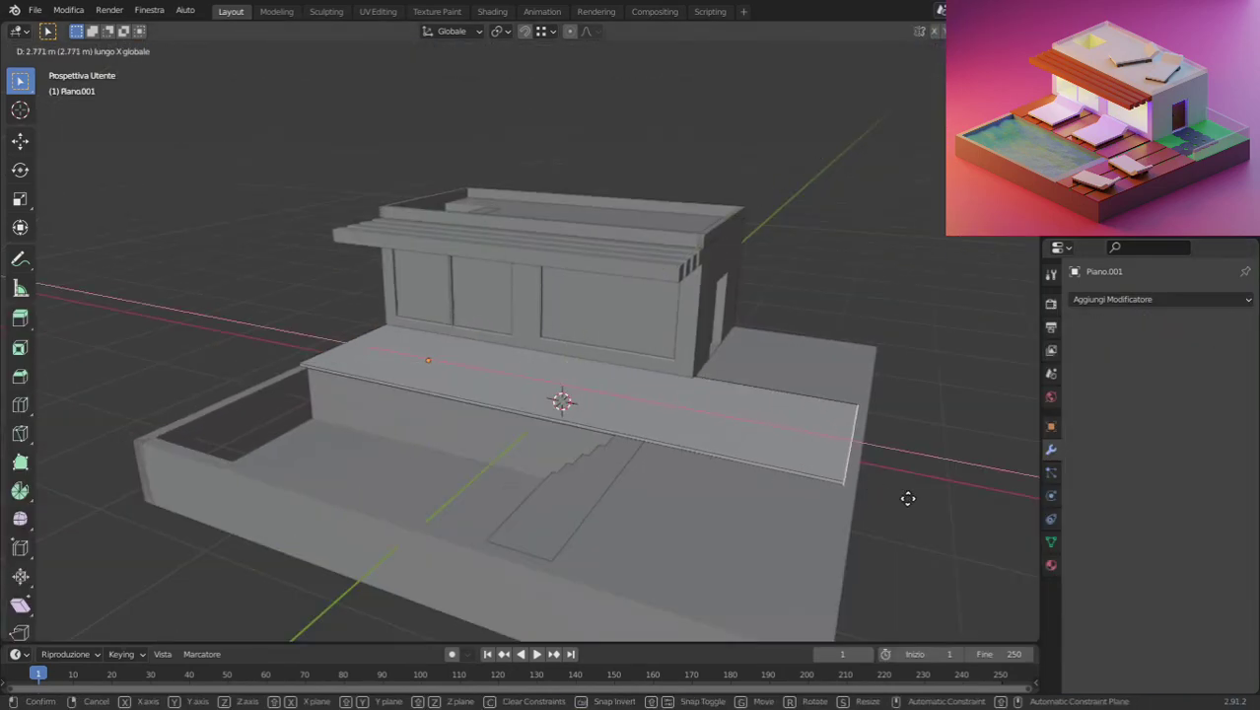
{"action": "key", "text": "KP_7"}
{"action": "scroll", "coordinate": [548, 171], "scroll_direction": "up", "scroll_amount": 5}
{"action": "scroll", "coordinate": [562, 228], "scroll_direction": "up", "scroll_amount": 2}
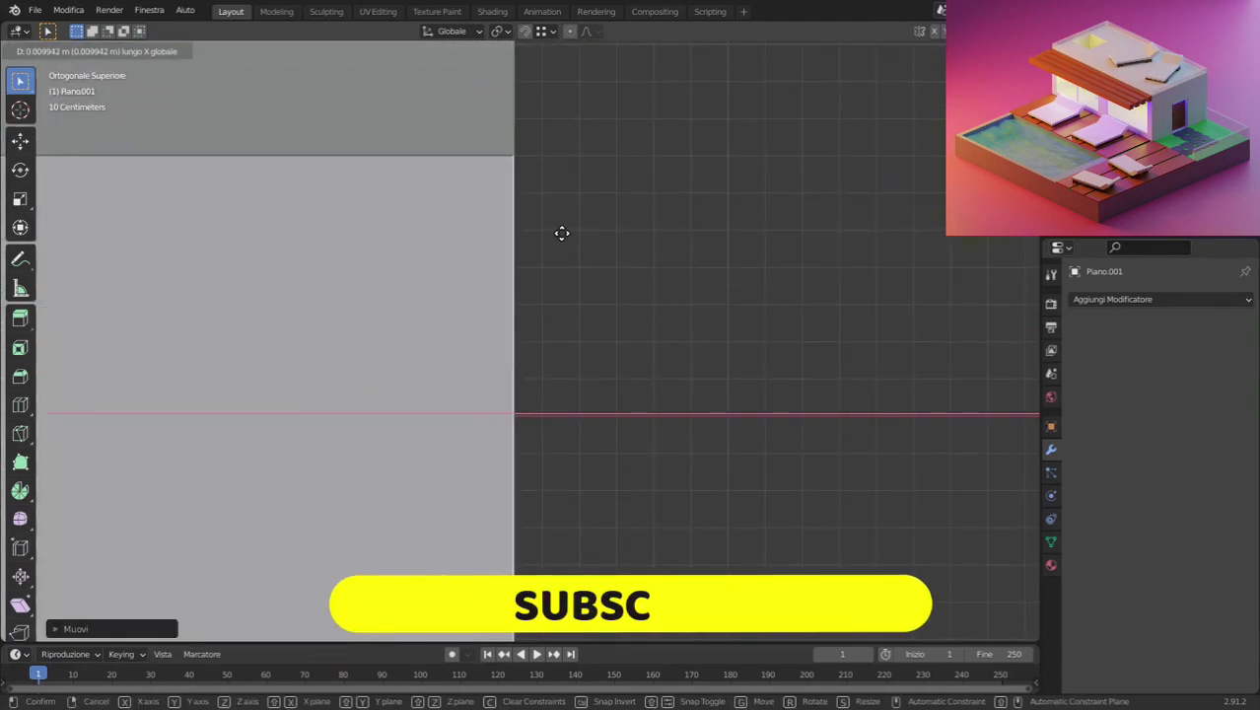
{"action": "left_click", "coordinate": [511, 163]}
Step: Add a loop cut across the slab in wireframe view
{"action": "key", "text": "KP_1"}
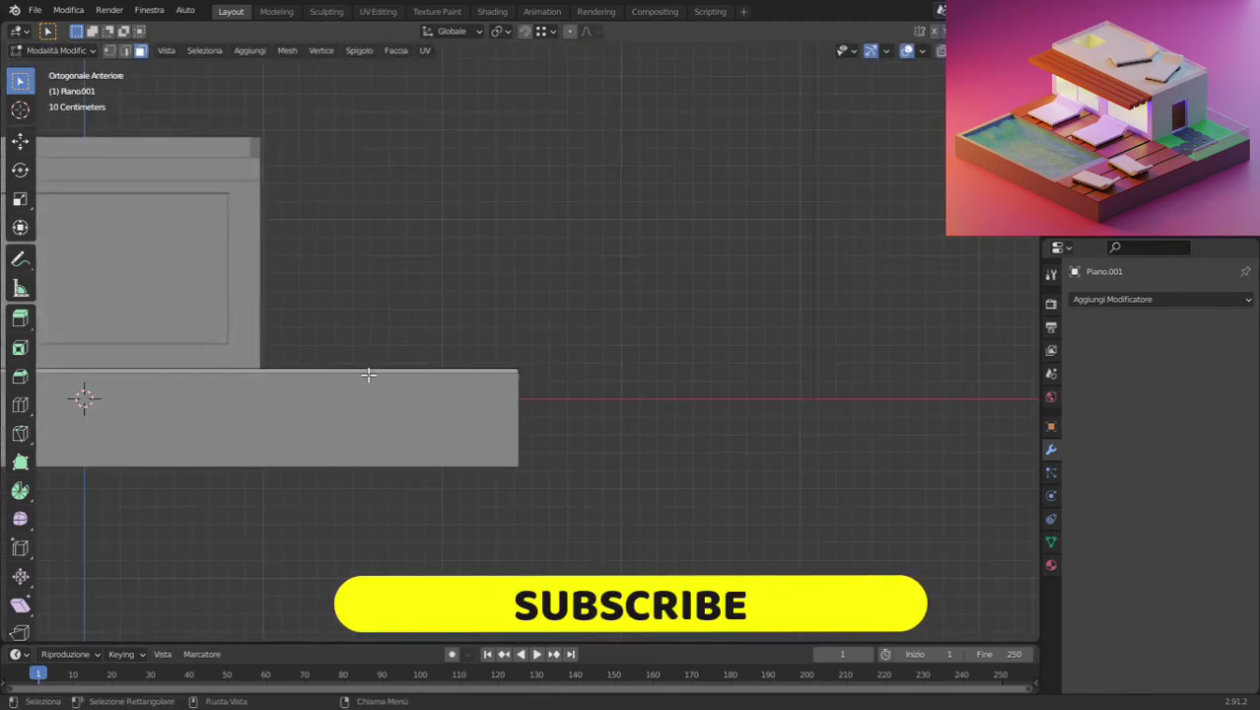
{"action": "scroll", "coordinate": [367, 375], "scroll_direction": "up", "scroll_amount": 2}
{"action": "key", "text": "z"}
{"action": "left_click", "coordinate": [123, 411]}
{"action": "key", "text": "ctrl+r"}
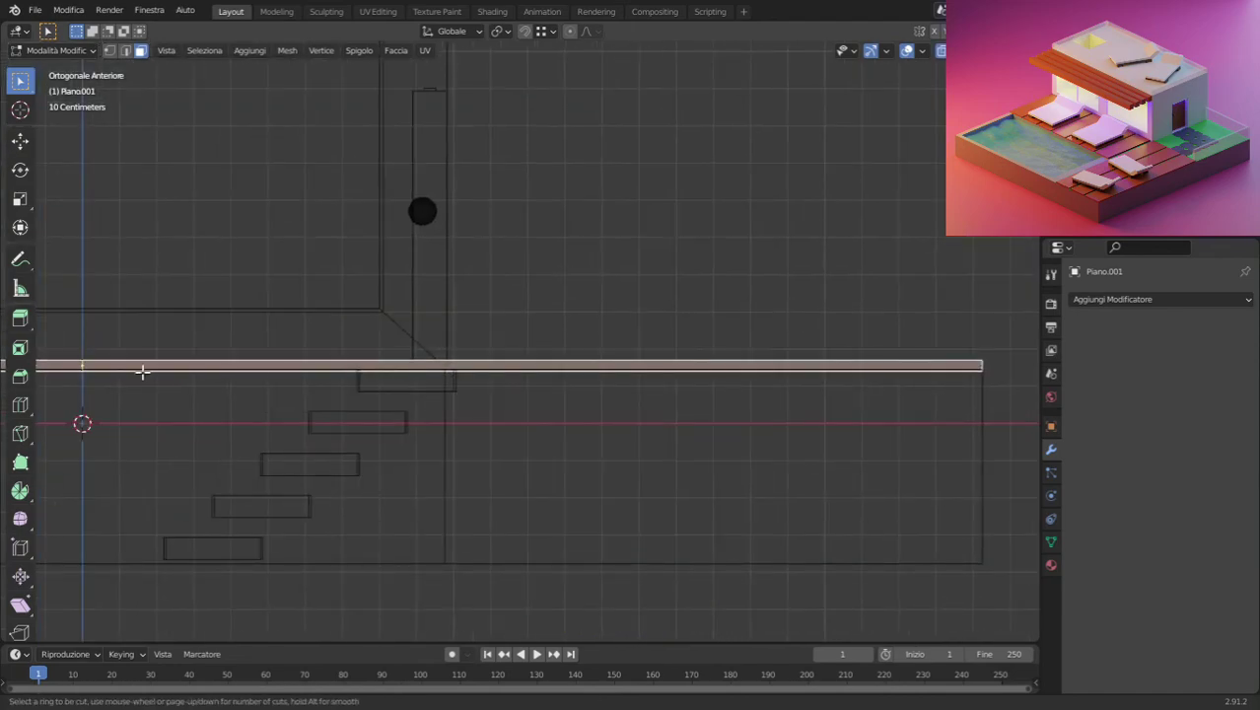
{"action": "left_click", "coordinate": [826, 367]}
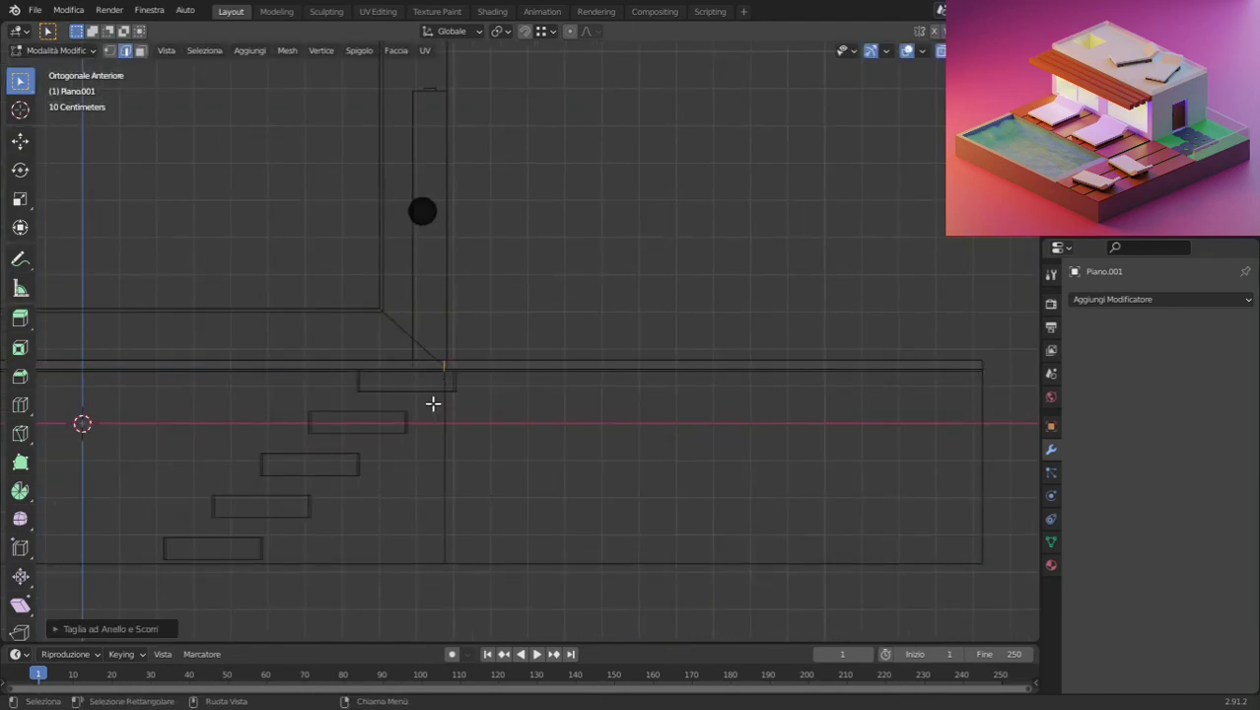
{"action": "left_click", "coordinate": [498, 363]}
Step: Extrude the new edge and stretch it along Y so the deck reaches past the house
{"action": "middle_click_drag", "start_coordinate": [498, 363], "coordinate": [458, 510]}
{"action": "key", "text": "z"}
{"action": "left_click", "coordinate": [594, 421]}
{"action": "middle_click_drag", "start_coordinate": [594, 421], "coordinate": [639, 535]}
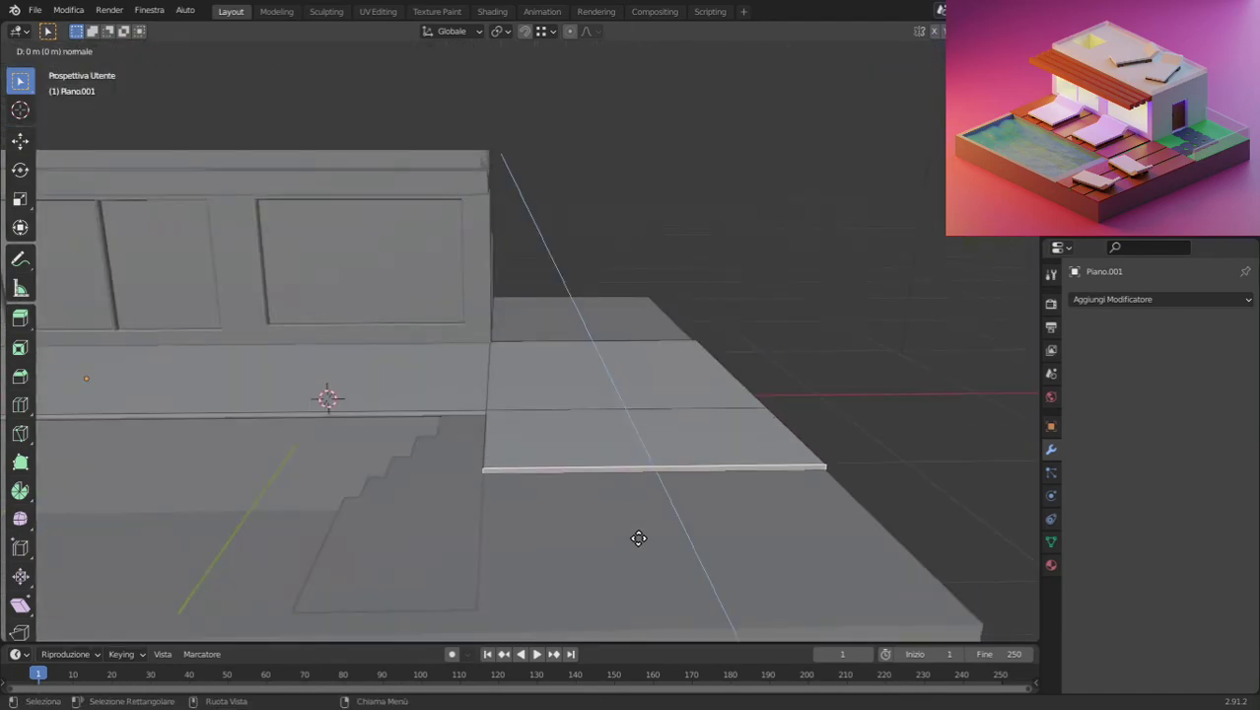
{"action": "key", "text": "e"}
{"action": "left_click", "coordinate": [613, 488]}
{"action": "key", "text": "KP_7"}
{"action": "key", "text": "g"}
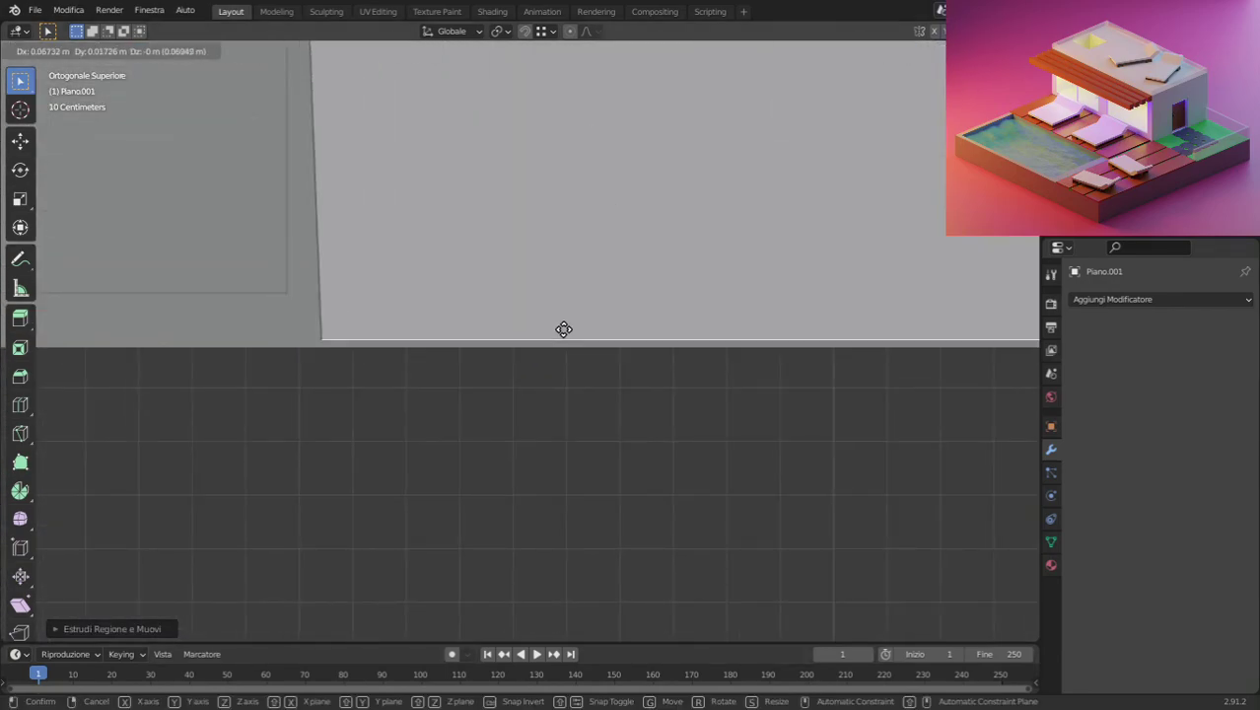
{"action": "key", "text": "y"}
{"action": "left_click", "coordinate": [433, 295]}
{"action": "key", "text": "g"}
{"action": "key", "text": "y"}
{"action": "left_click", "coordinate": [456, 391]}
{"action": "scroll", "coordinate": [554, 188], "scroll_direction": "down", "scroll_amount": 2}
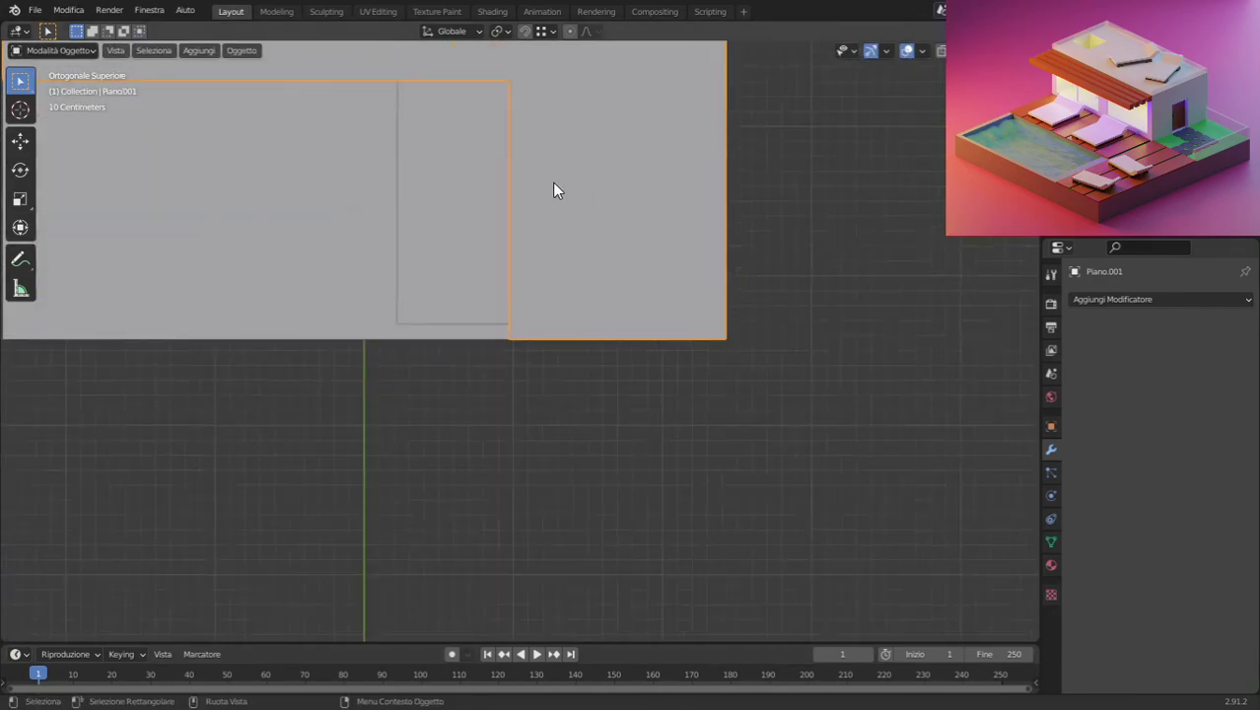
{"action": "scroll", "coordinate": [464, 170], "scroll_direction": "down", "scroll_amount": 2}
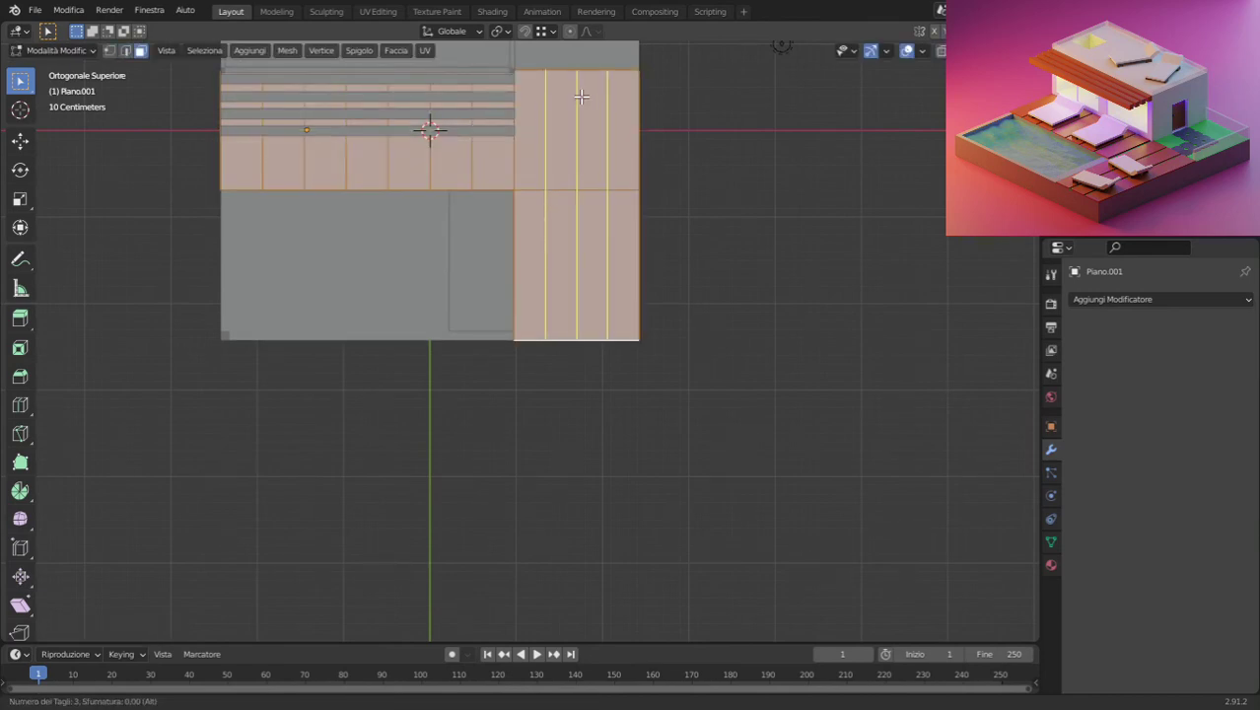
Step: Bevel the edges between planks and delete the bevelled faces to cut recessed grooves
{"action": "middle_click_drag", "start_coordinate": [580, 95], "coordinate": [444, 147]}
{"action": "key", "text": "KP_7"}
{"action": "key", "text": "2"}
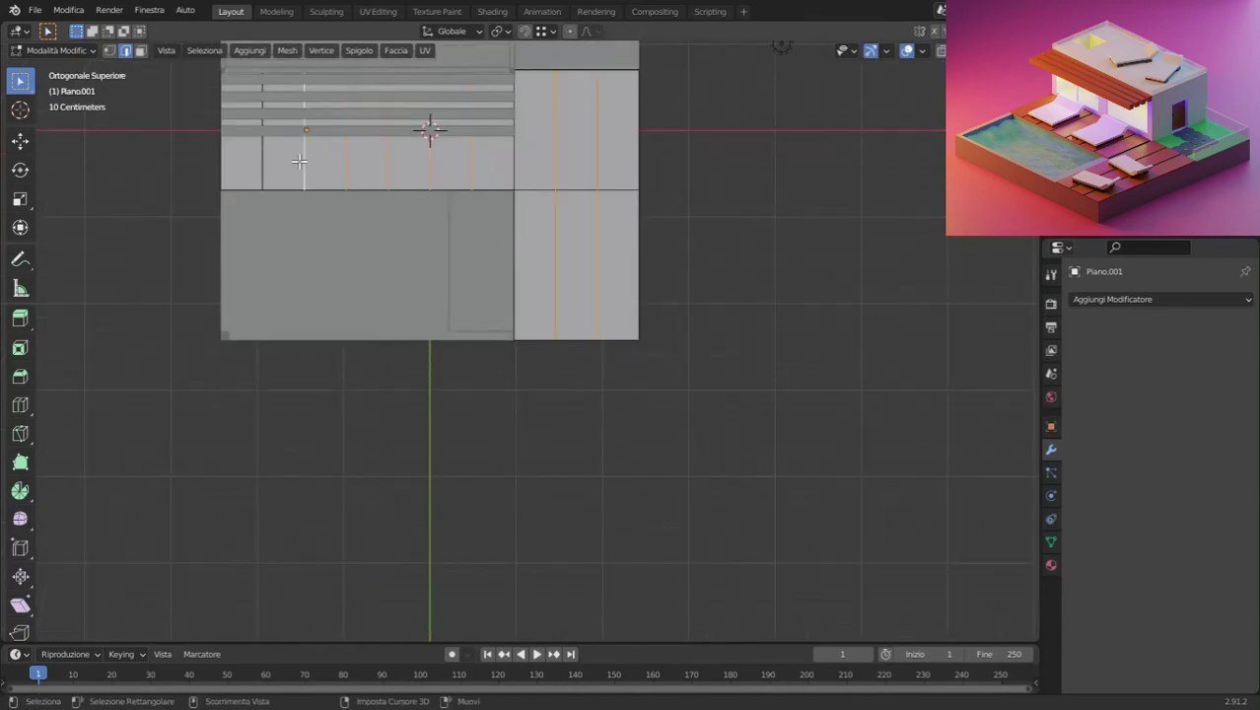
{"action": "middle_click_drag", "start_coordinate": [298, 160], "coordinate": [690, 344]}
{"action": "scroll", "coordinate": [789, 381], "scroll_direction": "up", "scroll_amount": 3}
{"action": "key", "text": "ctrl+b"}
{"action": "left_click", "coordinate": [801, 376]}
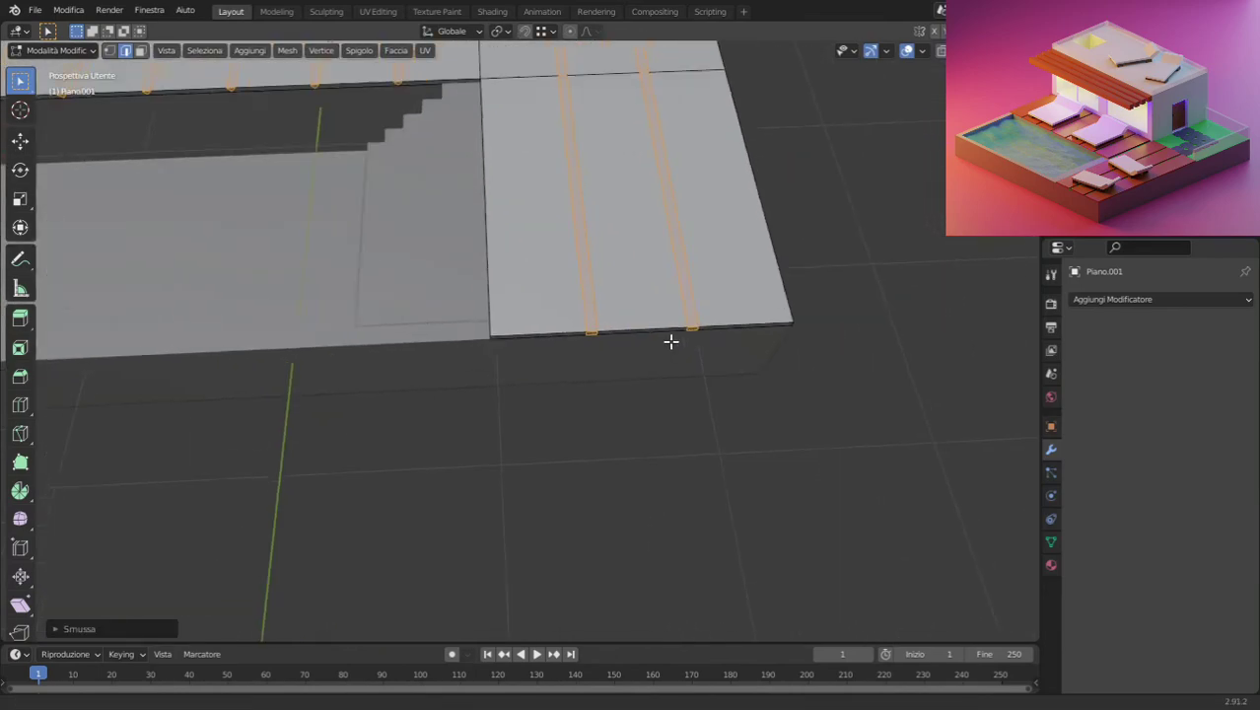
{"action": "key", "text": "x"}
{"action": "left_click", "coordinate": [607, 326]}
{"action": "middle_click_drag", "start_coordinate": [607, 340], "coordinate": [611, 265]}
{"action": "scroll", "coordinate": [611, 265], "scroll_direction": "down", "scroll_amount": 2}
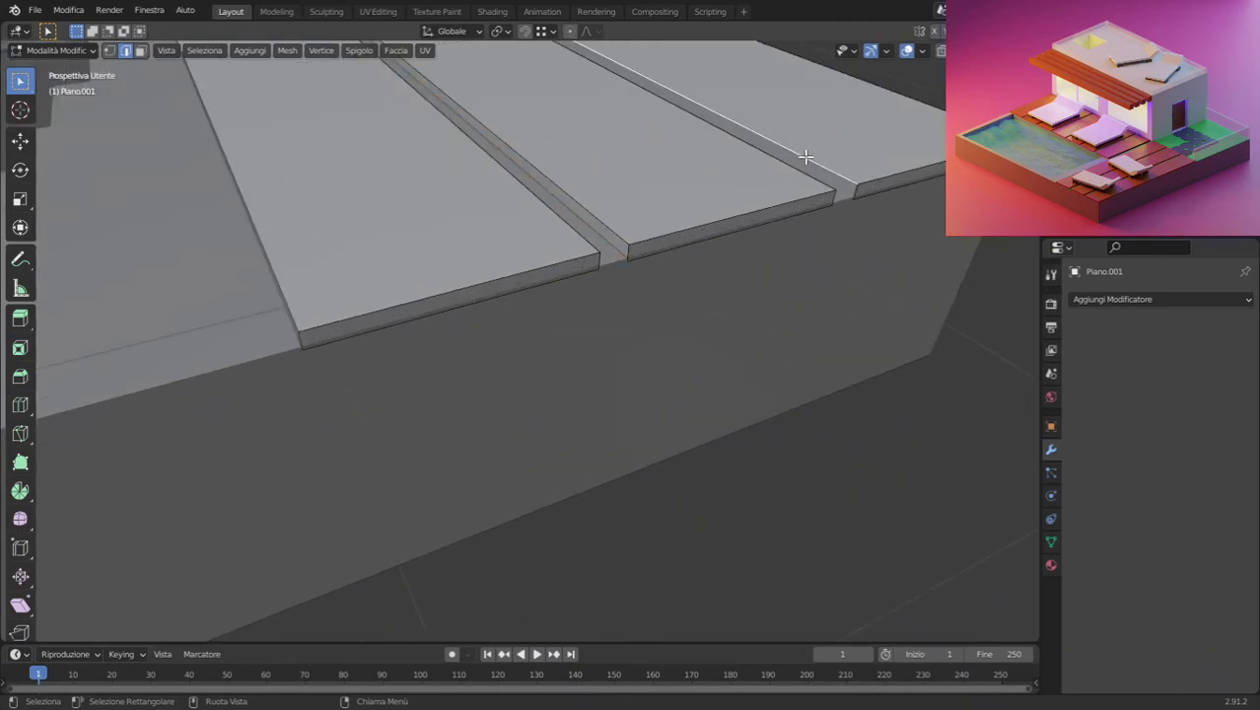
Step: Inspect the grooved deck planks through the camera and from several orbit angles
{"action": "key", "text": "KP_0"}
{"action": "scroll", "coordinate": [422, 507], "scroll_direction": "up", "scroll_amount": 5}
{"action": "scroll", "coordinate": [451, 502], "scroll_direction": "up", "scroll_amount": 3}
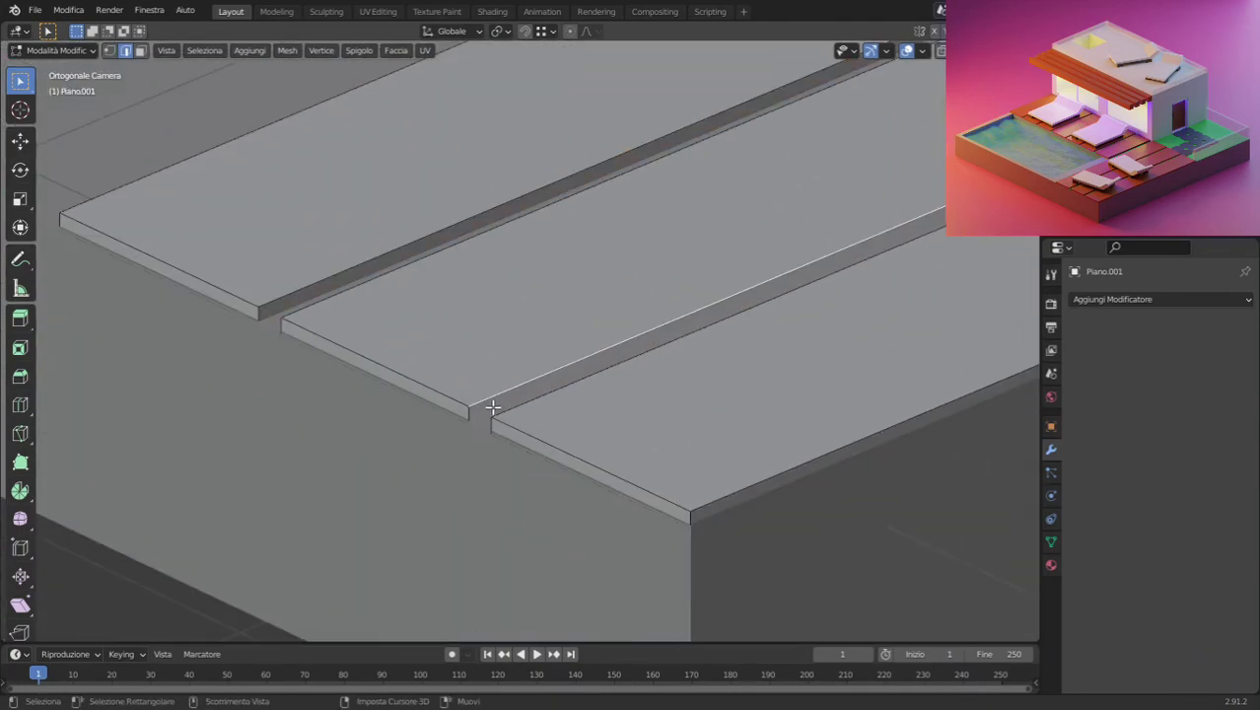
{"action": "middle_click_drag", "start_coordinate": [492, 407], "coordinate": [776, 357], "text": "shift"}
{"action": "scroll", "coordinate": [568, 255], "scroll_direction": "down", "scroll_amount": 1}
{"action": "scroll", "coordinate": [491, 437], "scroll_direction": "down", "scroll_amount": 3}
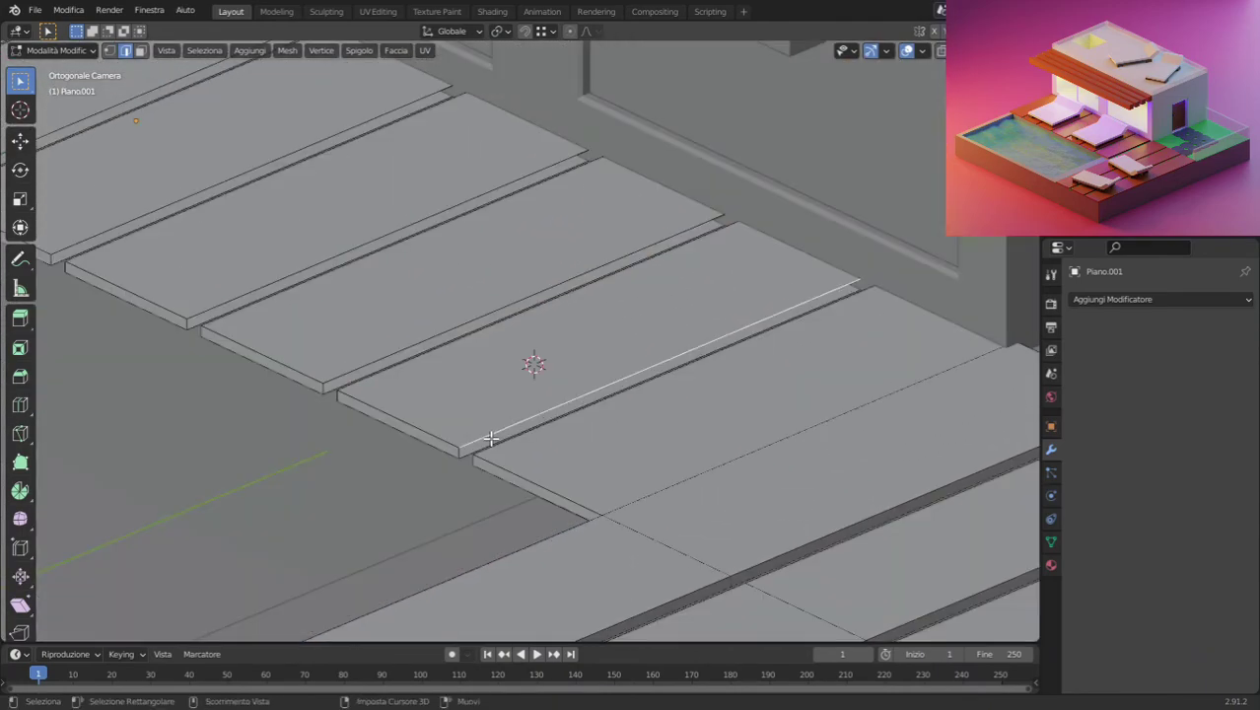
{"action": "middle_click_drag", "start_coordinate": [422, 349], "coordinate": [357, 320]}
{"action": "scroll", "coordinate": [340, 307], "scroll_direction": "down", "scroll_amount": 2}
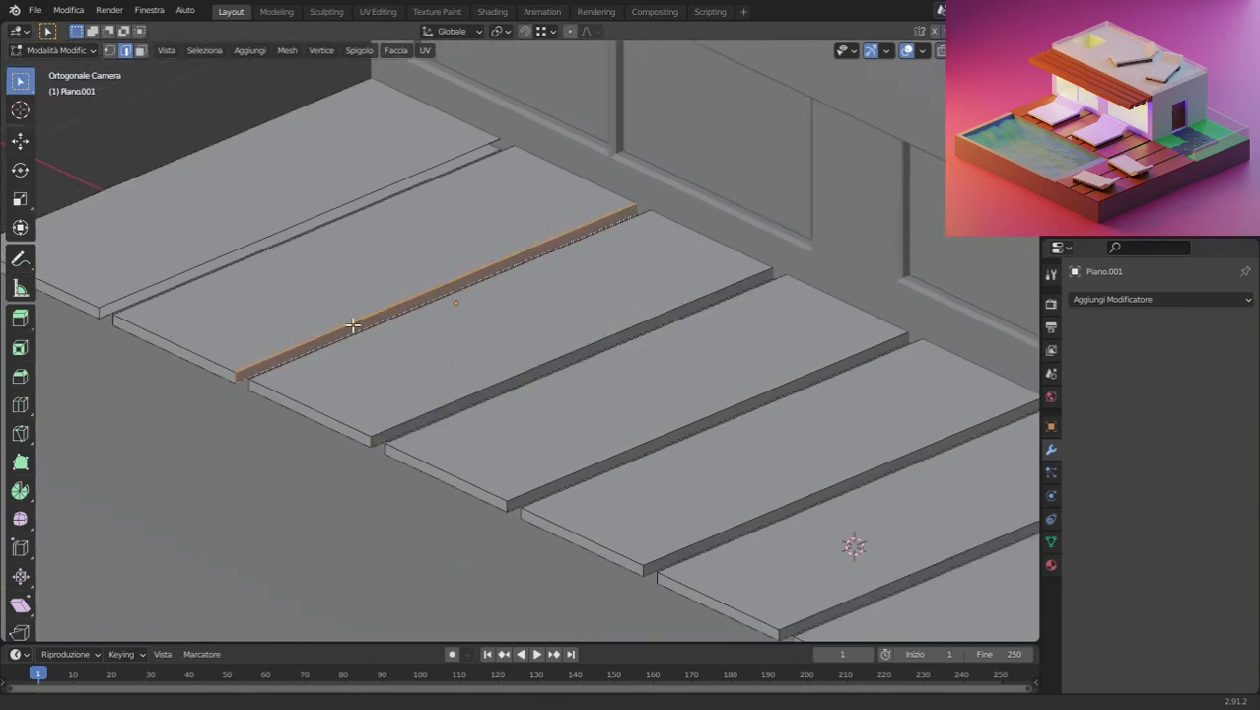
{"action": "scroll", "coordinate": [354, 316], "scroll_direction": "down", "scroll_amount": 6}
{"action": "scroll", "coordinate": [354, 316], "scroll_direction": "up", "scroll_amount": 5}
{"action": "scroll", "coordinate": [543, 479], "scroll_direction": "up", "scroll_amount": 2}
{"action": "middle_click_drag", "start_coordinate": [616, 444], "coordinate": [472, 382]}
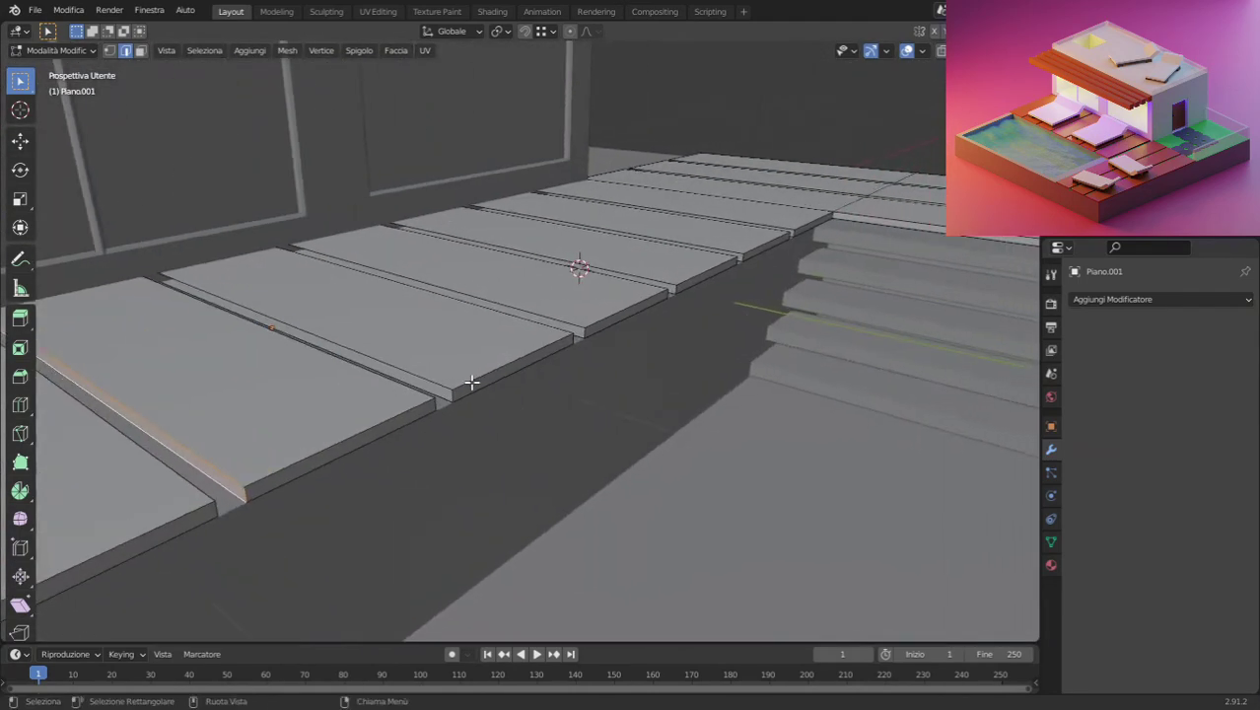
{"action": "middle_click_drag", "start_coordinate": [669, 294], "coordinate": [545, 356]}
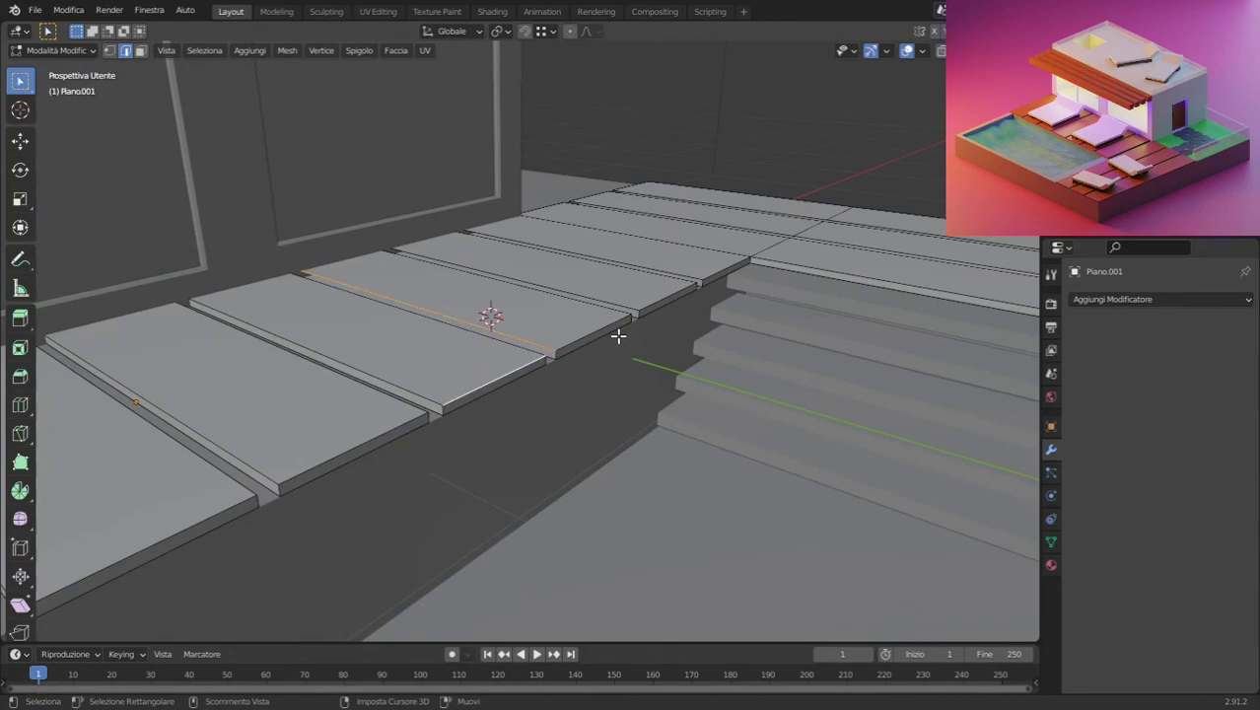
{"action": "mouse_move", "coordinate": [618, 336]}
{"action": "middle_mouse_down"}
{"action": "mouse_move", "coordinate": [528, 355]}
{"action": "mouse_move", "coordinate": [590, 315]}
{"action": "mouse_move", "coordinate": [570, 309]}
{"action": "mouse_move", "coordinate": [629, 351]}
{"action": "mouse_move", "coordinate": [534, 330]}
{"action": "middle_mouse_up"}
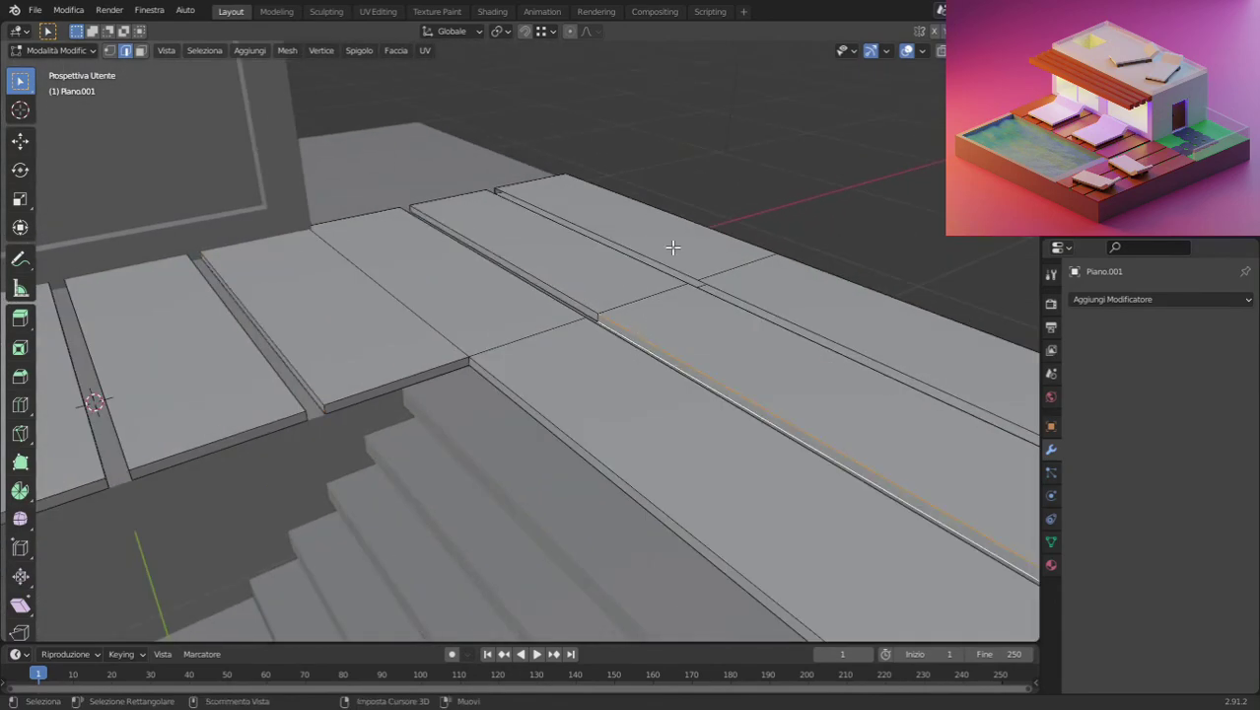
{"action": "middle_click_drag", "start_coordinate": [734, 298], "coordinate": [683, 365]}
{"action": "scroll", "coordinate": [498, 340], "scroll_direction": "up", "scroll_amount": 5}
{"action": "scroll", "coordinate": [543, 250], "scroll_direction": "down", "scroll_amount": 5}
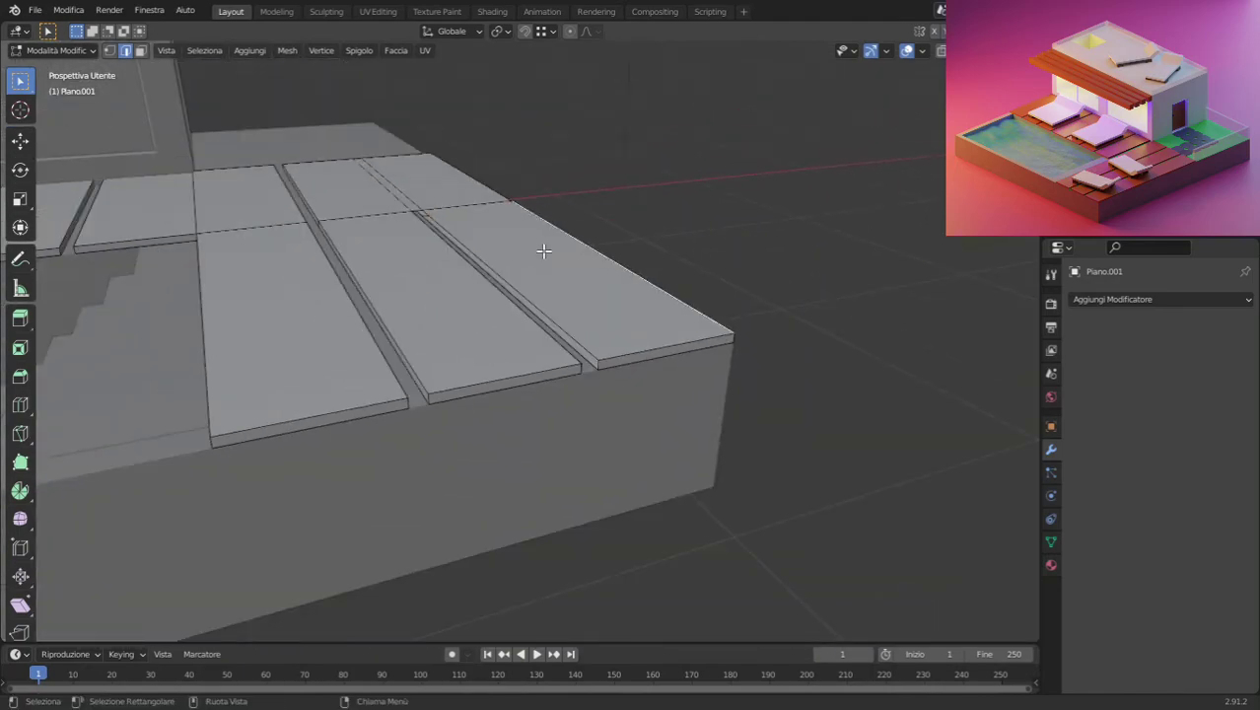
{"action": "mouse_move", "coordinate": [543, 250]}
{"action": "middle_mouse_down"}
{"action": "mouse_move", "coordinate": [408, 161]}
{"action": "mouse_move", "coordinate": [674, 379]}
{"action": "middle_mouse_up"}
{"action": "scroll", "coordinate": [472, 222], "scroll_direction": "up", "scroll_amount": 3}
{"action": "key", "text": "Tab"}
{"action": "key", "text": "KP_0"}
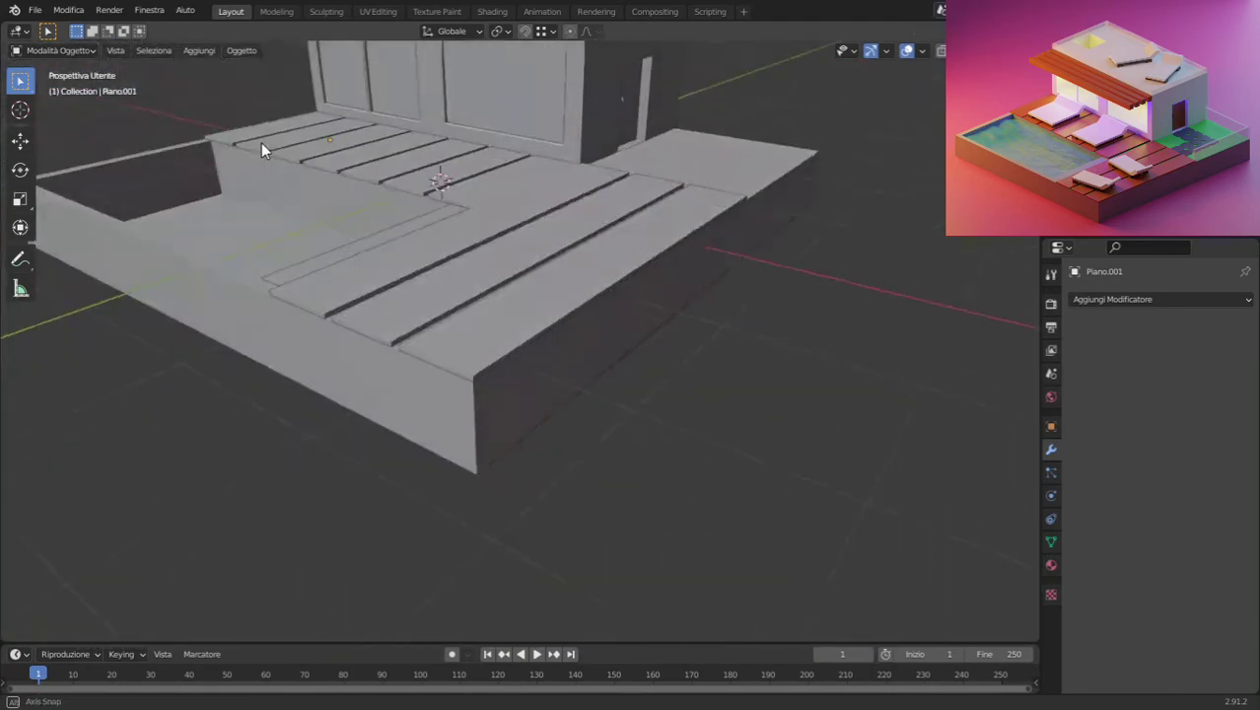
{"action": "scroll", "coordinate": [419, 323], "scroll_direction": "up", "scroll_amount": 3}
{"action": "mouse_move", "coordinate": [421, 325]}
{"action": "middle_mouse_down"}
{"action": "mouse_move", "coordinate": [422, 449]}
{"action": "mouse_move", "coordinate": [445, 193]}
{"action": "mouse_move", "coordinate": [328, 475]}
{"action": "mouse_move", "coordinate": [529, 229]}
{"action": "middle_mouse_up"}
{"action": "key", "text": "grave"}
{"action": "left_click", "coordinate": [407, 268]}
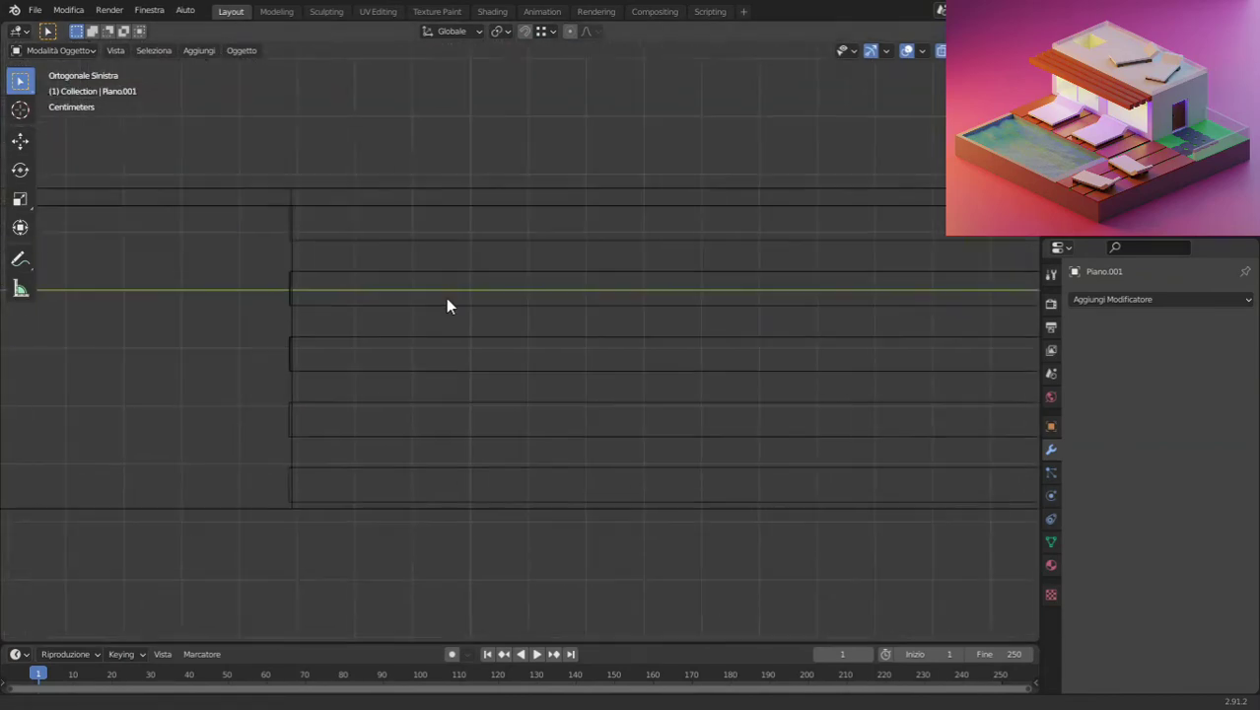
{"action": "middle_click_drag", "start_coordinate": [445, 298], "coordinate": [665, 324]}
{"action": "key", "text": "KP_0"}
{"action": "scroll", "coordinate": [642, 193], "scroll_direction": "up", "scroll_amount": 2}
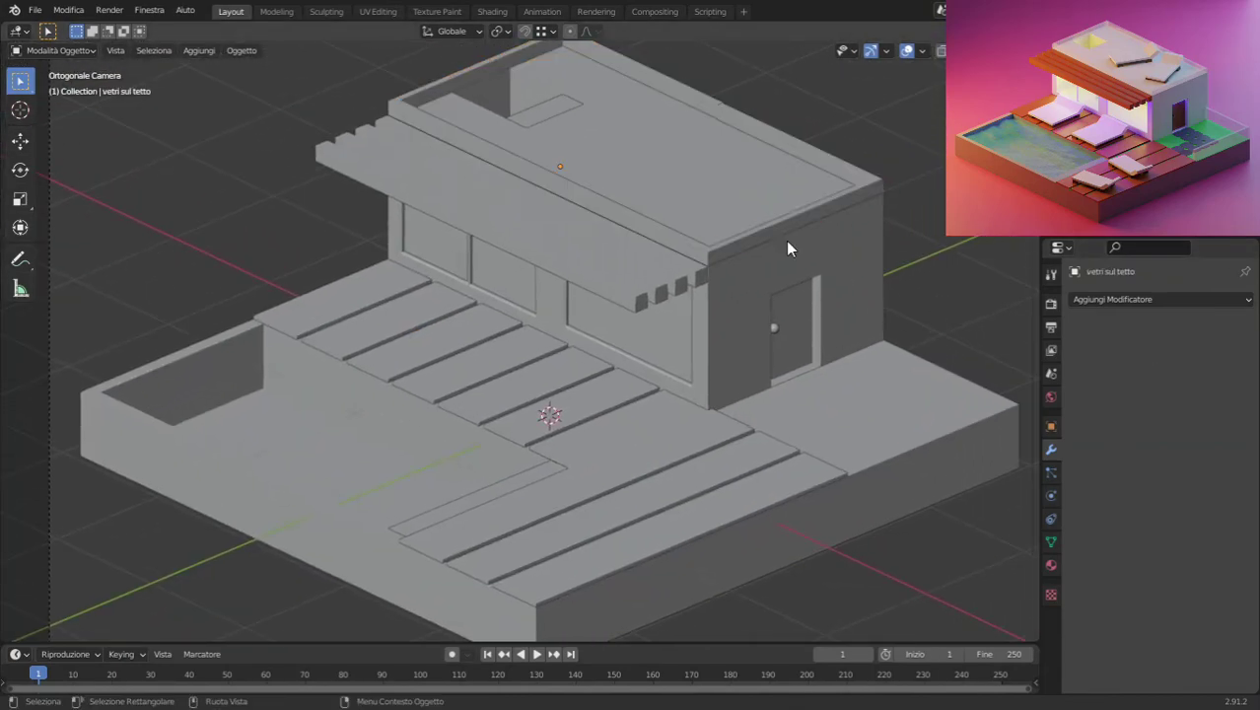
{"action": "mouse_move", "coordinate": [786, 246]}
{"action": "middle_mouse_down"}
{"action": "mouse_move", "coordinate": [740, 281]}
{"action": "mouse_move", "coordinate": [790, 571]}
{"action": "mouse_move", "coordinate": [568, 376]}
{"action": "mouse_move", "coordinate": [731, 469]}
{"action": "mouse_move", "coordinate": [772, 457]}
{"action": "mouse_move", "coordinate": [663, 380]}
{"action": "middle_mouse_up"}
{"action": "key", "text": "Tab"}
{"action": "left_click", "coordinate": [732, 469]}
{"action": "scroll", "coordinate": [751, 423], "scroll_direction": "up", "scroll_amount": 3}
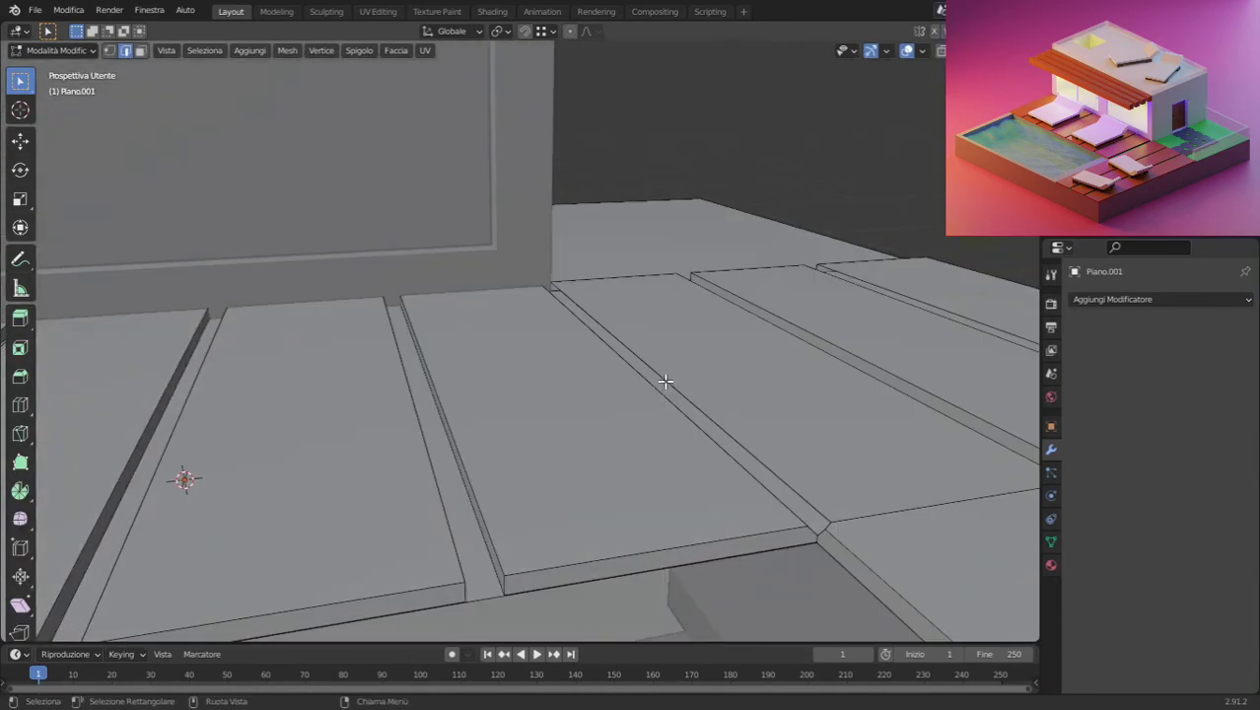
{"action": "key", "text": "Tab"}
{"action": "left_click", "coordinate": [663, 380]}
{"action": "key", "text": "KP_0"}
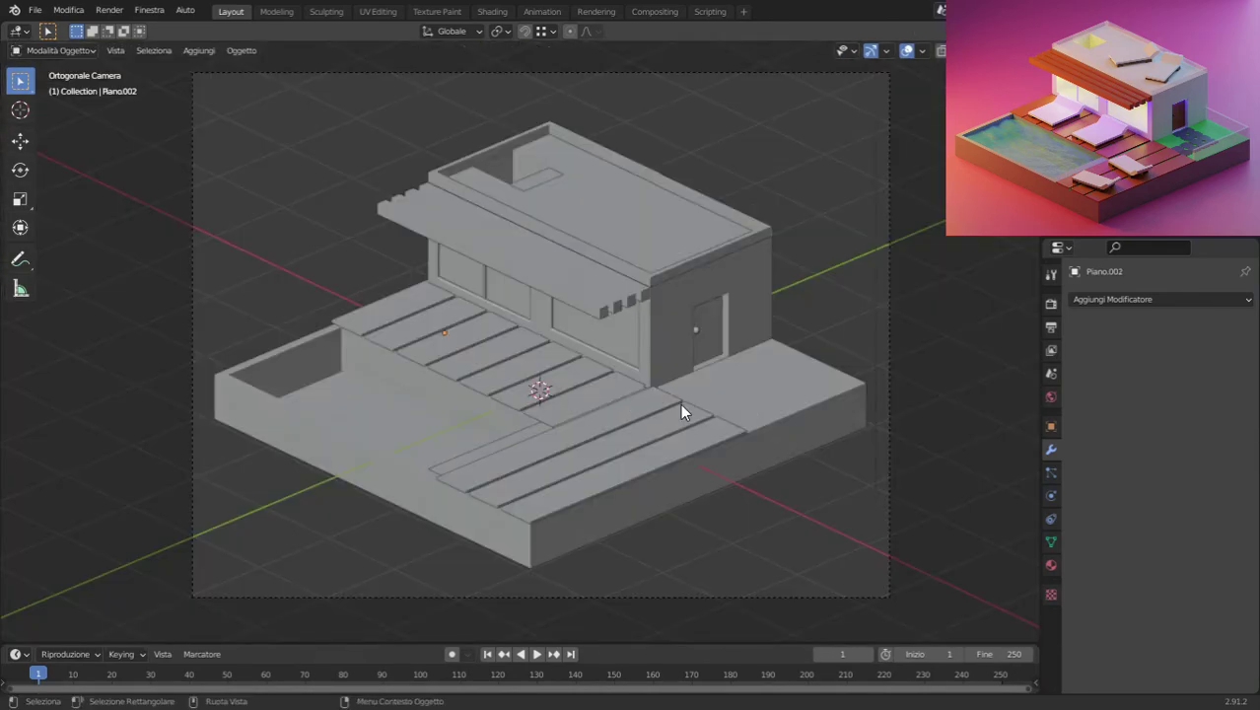
{"action": "scroll", "coordinate": [680, 404], "scroll_direction": "up", "scroll_amount": 4}
{"action": "scroll", "coordinate": [548, 421], "scroll_direction": "down", "scroll_amount": 3}
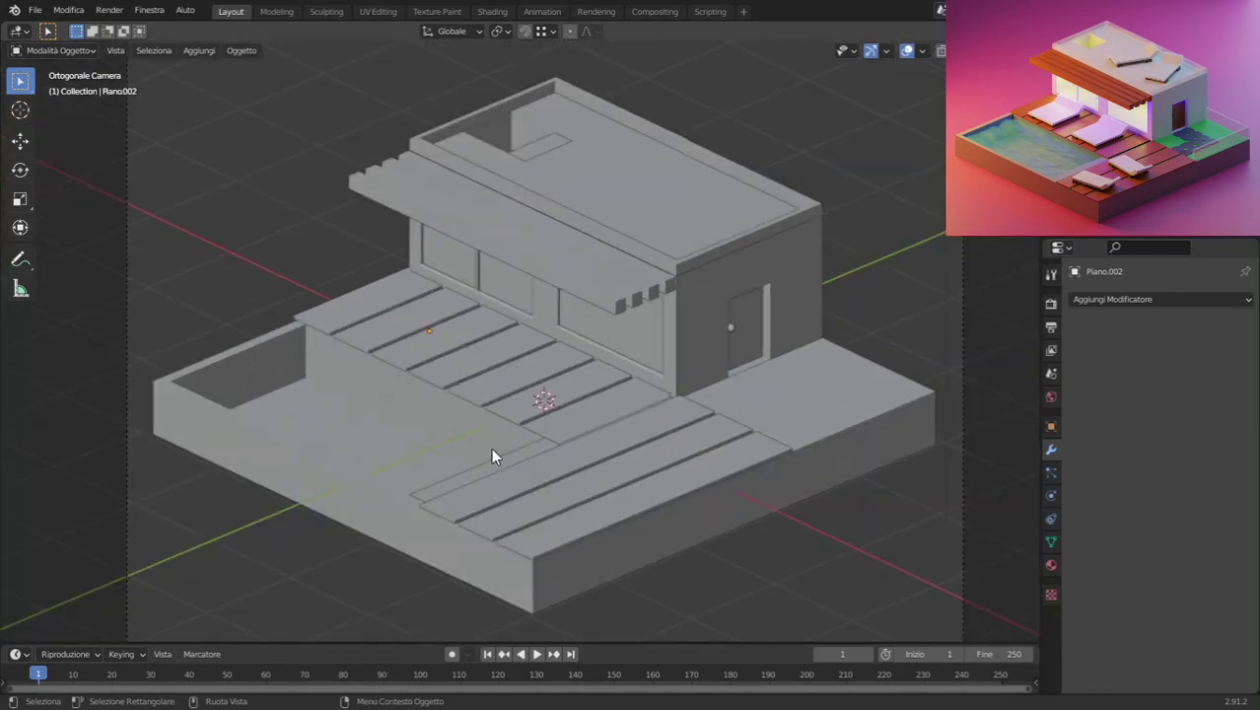
Step: Add a new plane and place it to the left of the house from the top view
{"action": "scroll", "coordinate": [830, 497], "scroll_direction": "down", "scroll_amount": 3}
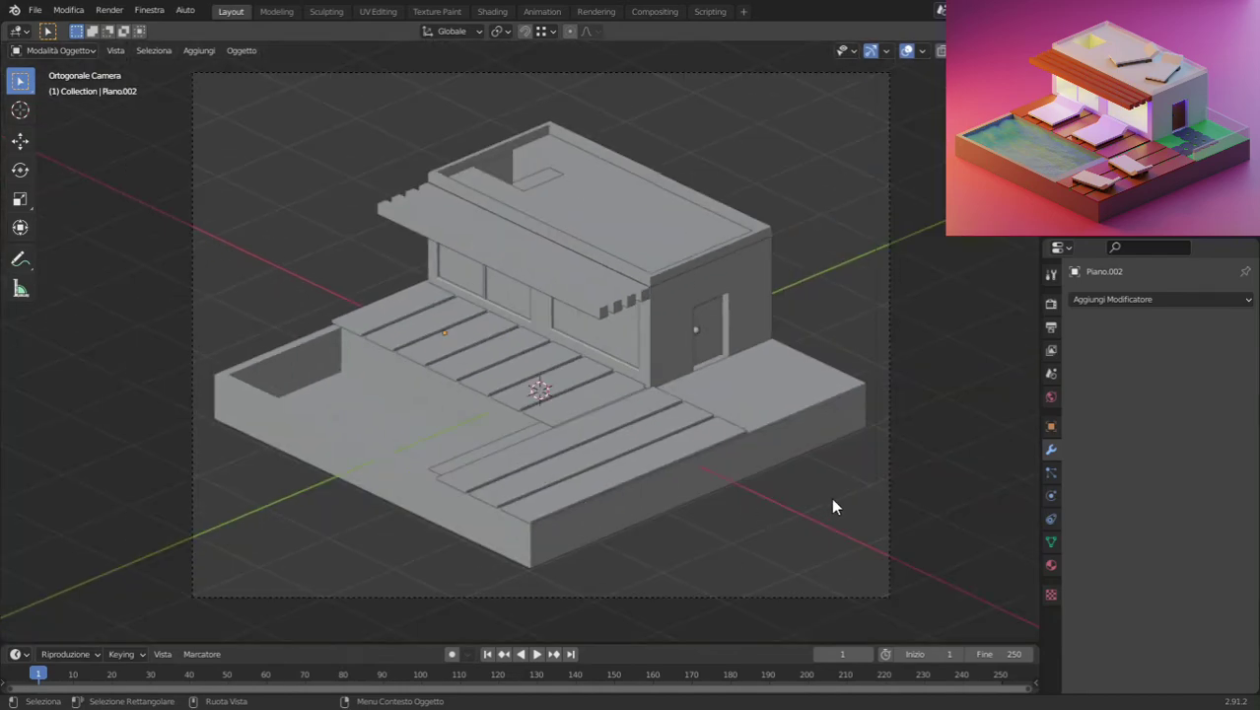
{"action": "key", "text": "shift+a"}
{"action": "left_click", "coordinate": [611, 370]}
{"action": "key", "text": "g"}
{"action": "left_click", "coordinate": [609, 102]}
{"action": "middle_click_drag", "start_coordinate": [610, 101], "coordinate": [682, 225]}
{"action": "key", "text": "KP_7"}
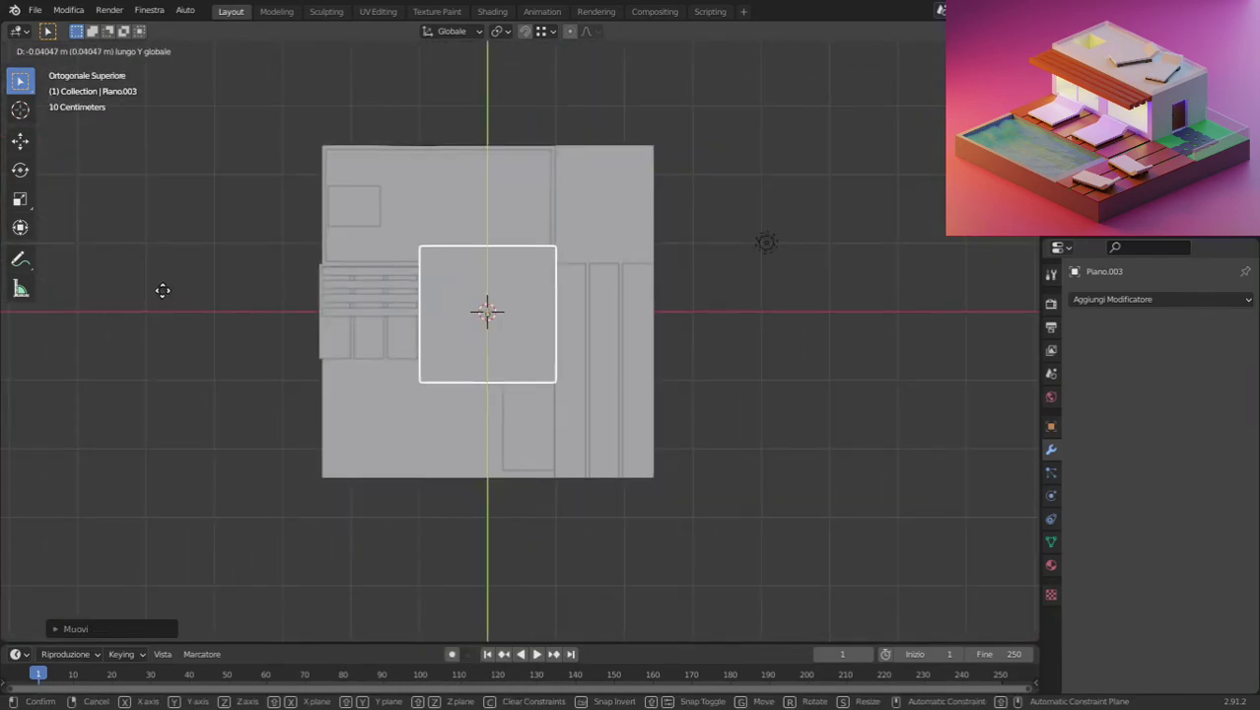
{"action": "key", "text": "g"}
{"action": "scroll", "coordinate": [576, 293], "scroll_direction": "up", "scroll_amount": 3}
{"action": "left_click", "coordinate": [480, 294]}
Step: Scale the plane along Y and X into a long, narrow rectangle
{"action": "key", "text": "s"}
{"action": "key", "text": "y"}
{"action": "left_click", "coordinate": [552, 239]}
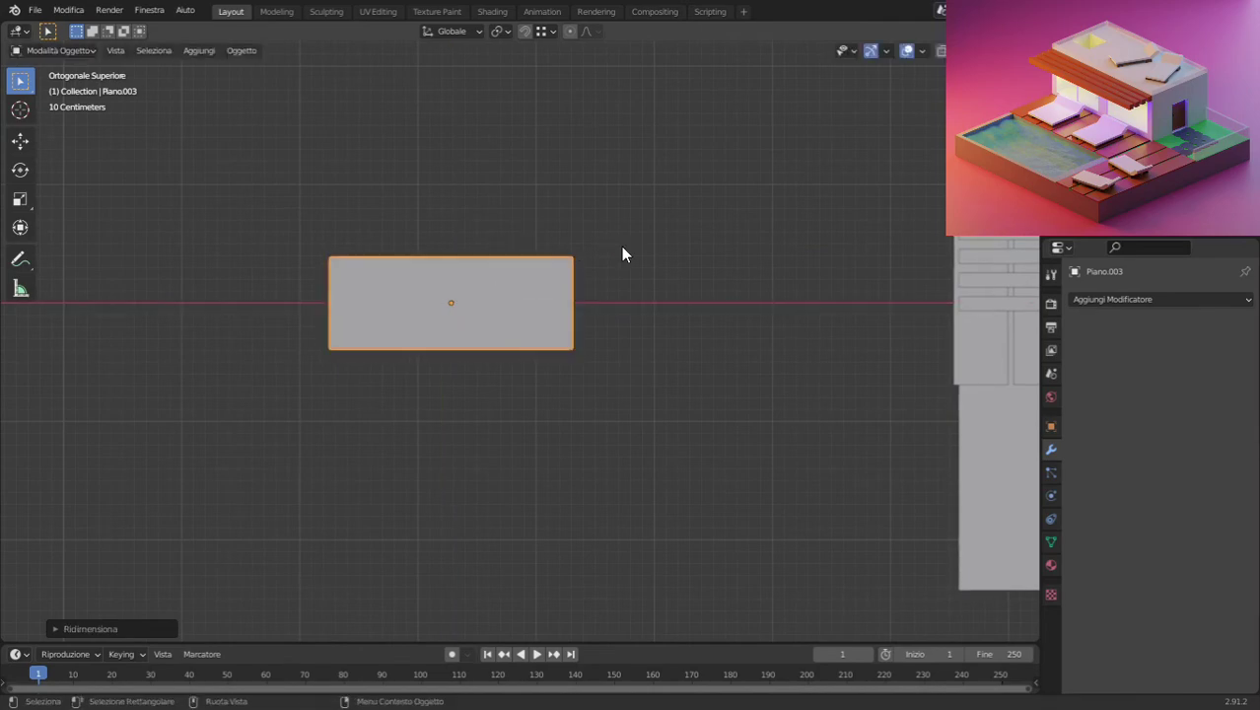
{"action": "key", "text": "s"}
{"action": "key", "text": "y"}
{"action": "left_click", "coordinate": [631, 296]}
{"action": "scroll", "coordinate": [636, 295], "scroll_direction": "up", "scroll_amount": 2}
{"action": "scroll", "coordinate": [635, 296], "scroll_direction": "down", "scroll_amount": 2}
{"action": "key", "text": "s"}
{"action": "key", "text": "x"}
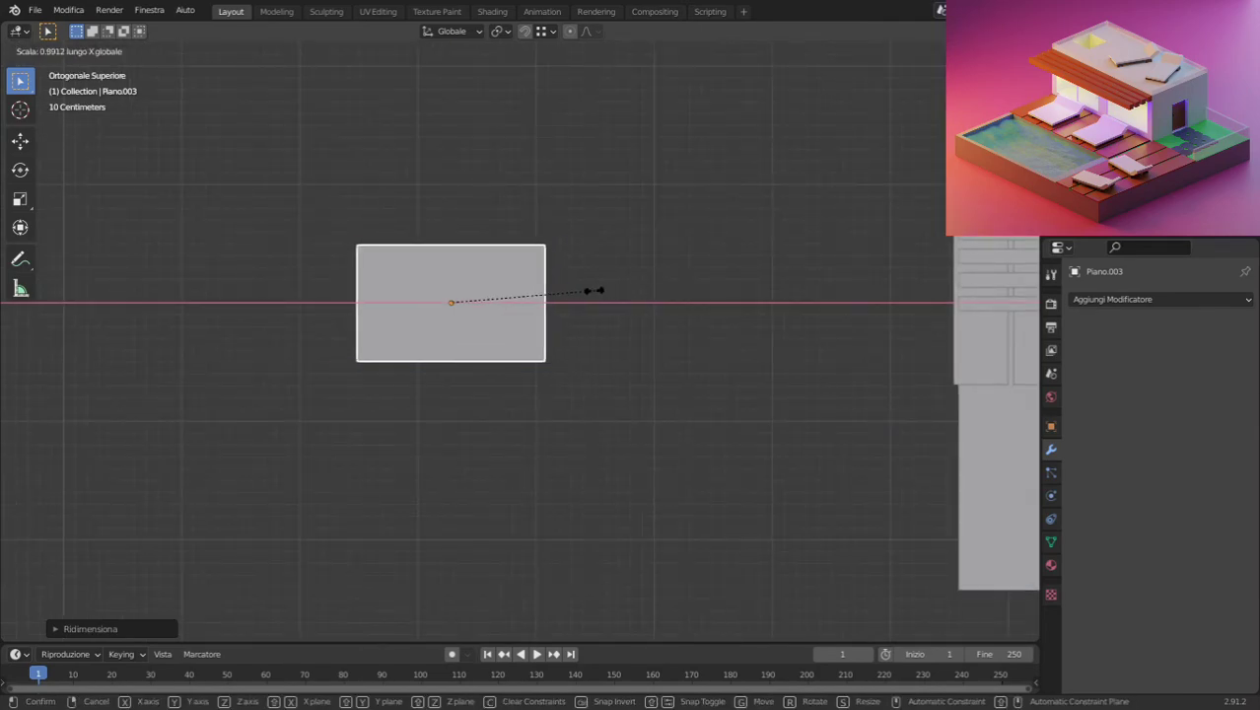
{"action": "left_click", "coordinate": [558, 287]}
Step: Add a -0.09 m Solidify modifier to the slab and apply it
{"action": "left_click", "coordinate": [1112, 299]}
{"action": "left_click", "coordinate": [921, 592]}
{"action": "left_click_drag", "start_coordinate": [1183, 368], "coordinate": [1153, 367]}
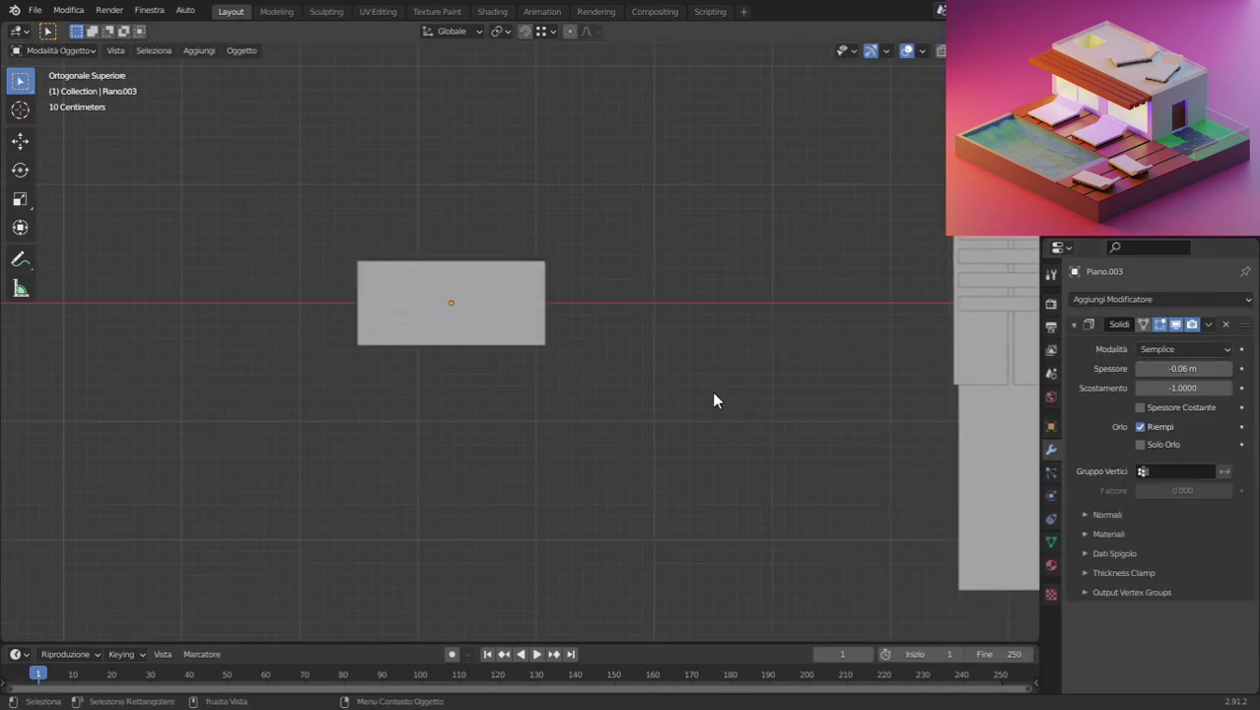
{"action": "mouse_move", "coordinate": [712, 390]}
{"action": "middle_mouse_down"}
{"action": "mouse_move", "coordinate": [509, 156]}
{"action": "mouse_move", "coordinate": [537, 187]}
{"action": "middle_mouse_up"}
{"action": "key", "text": "ctrl+a"}
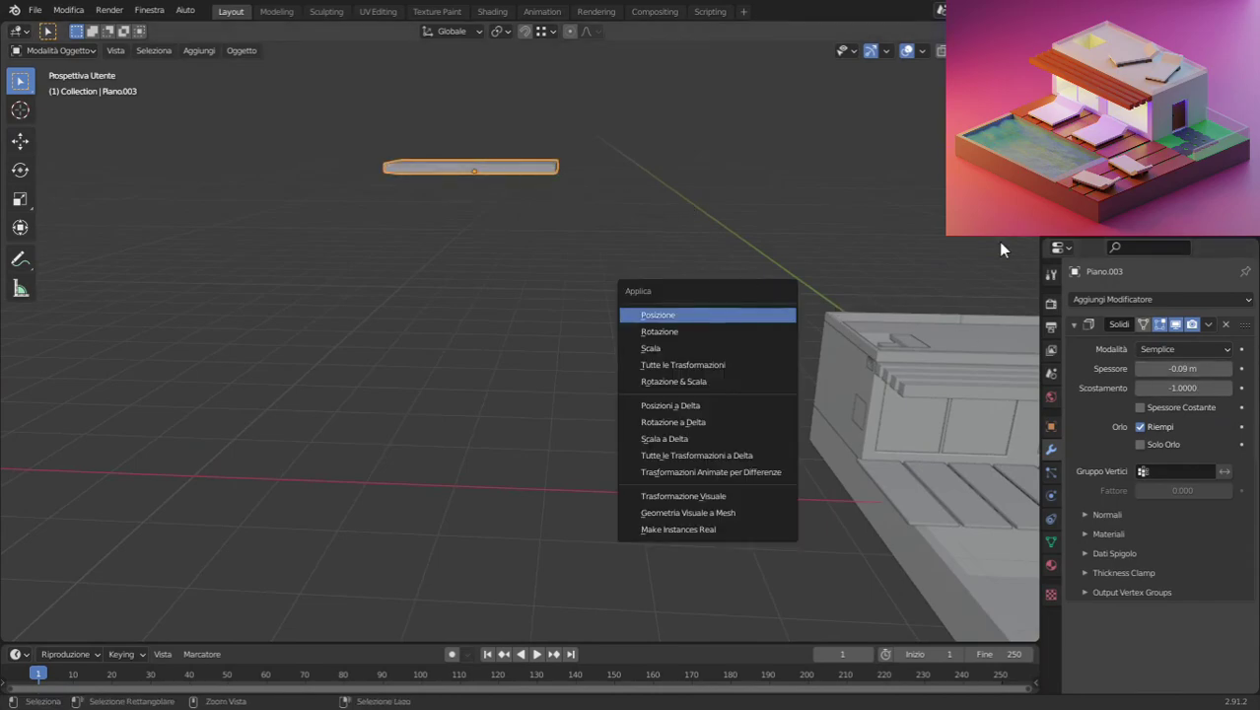
{"action": "key", "text": "ctrl+a"}
{"action": "key", "text": "Tab"}
{"action": "key", "text": "KP_7"}
Step: Spread loop cuts toward the slab's ends along X and Y to mark out the legs
{"action": "scroll", "coordinate": [611, 264], "scroll_direction": "up", "scroll_amount": 4}
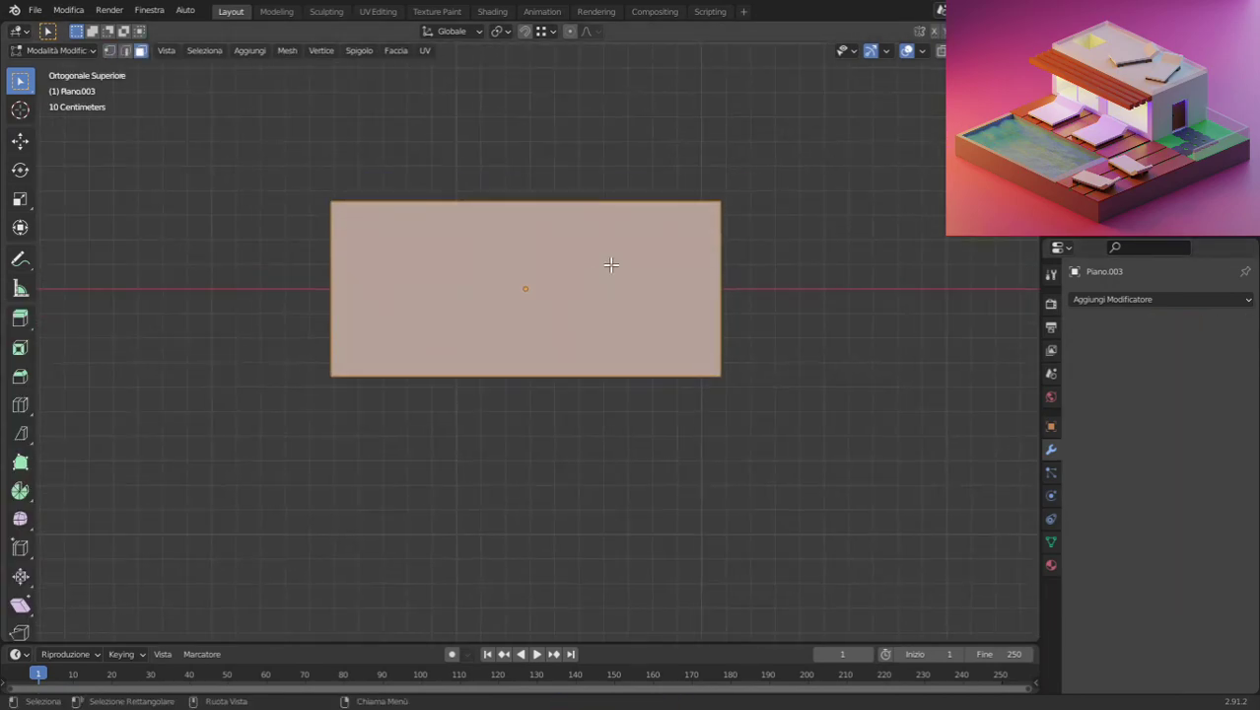
{"action": "left_click", "coordinate": [525, 210]}
{"action": "key", "text": "ctrl+z"}
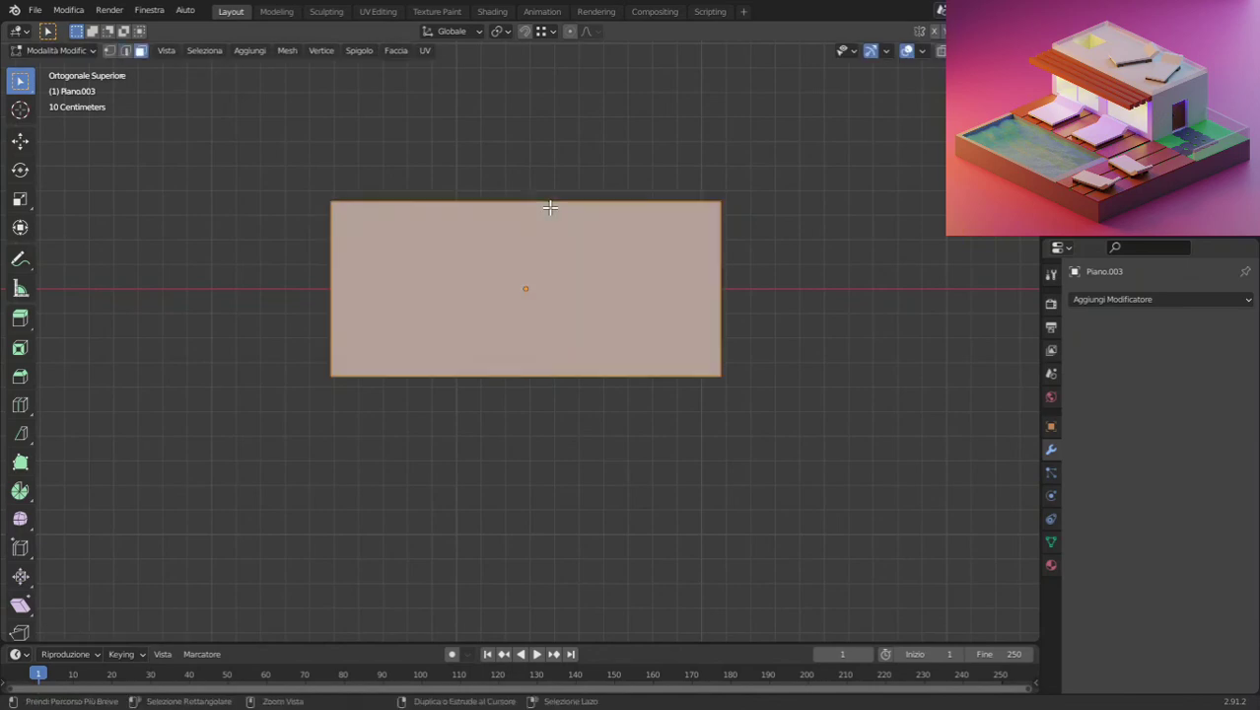
{"action": "key", "text": "s"}
{"action": "key", "text": "x"}
{"action": "left_click", "coordinate": [680, 204]}
{"action": "key", "text": "ctrl+r"}
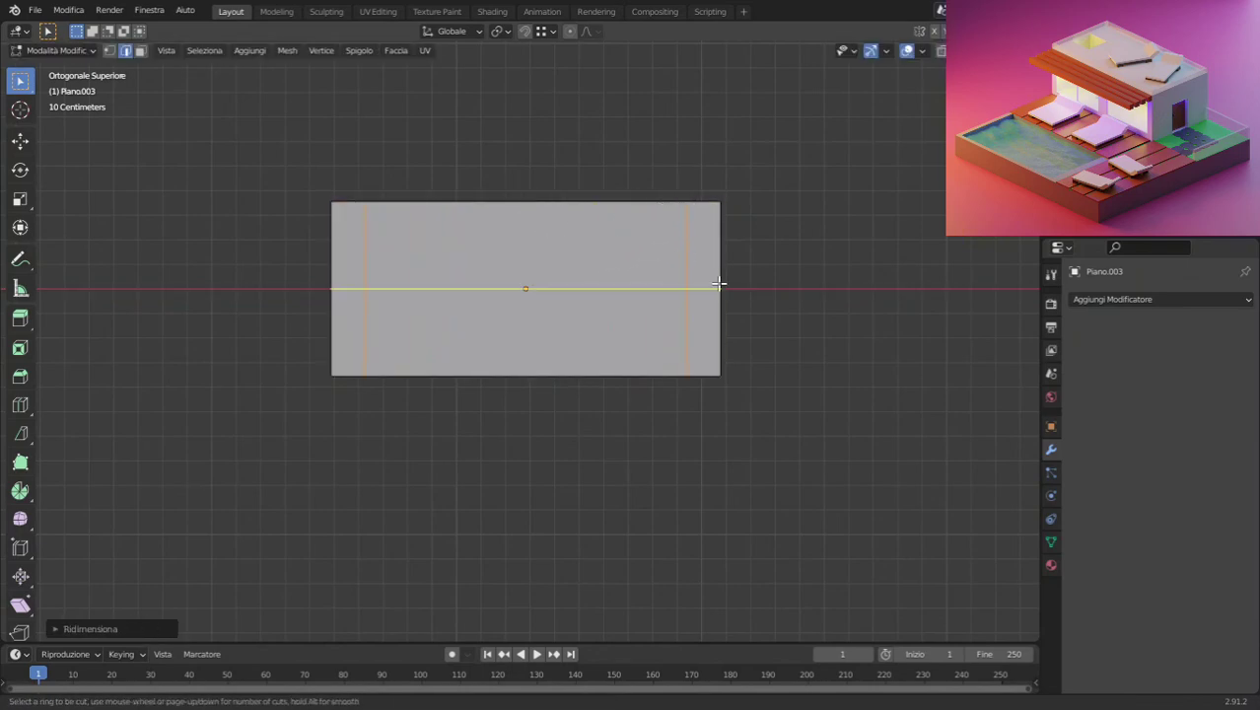
{"action": "key", "text": "s"}
{"action": "key", "text": "y"}
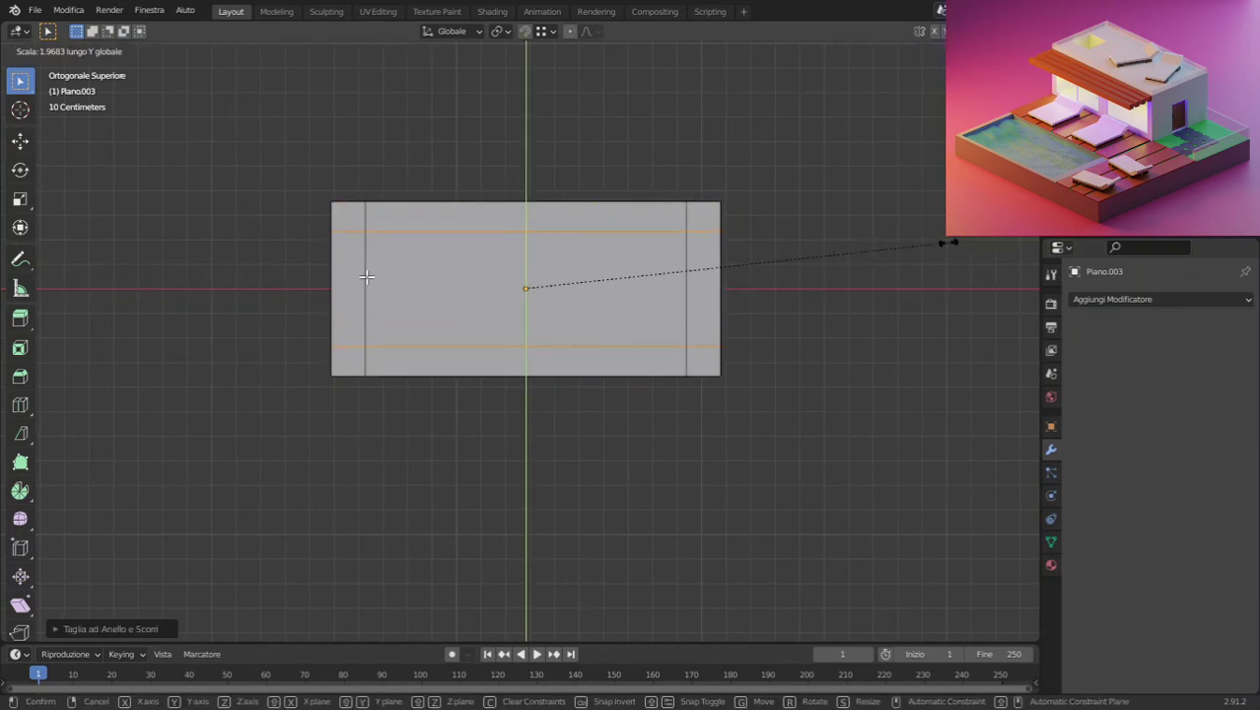
{"action": "left_click", "coordinate": [367, 276]}
Step: Flip the lounger 180° around X so its legs point down
{"action": "mouse_move", "coordinate": [731, 360]}
{"action": "middle_mouse_down"}
{"action": "mouse_move", "coordinate": [650, 400]}
{"action": "mouse_move", "coordinate": [675, 230]}
{"action": "middle_mouse_up"}
{"action": "key", "text": "KP_1"}
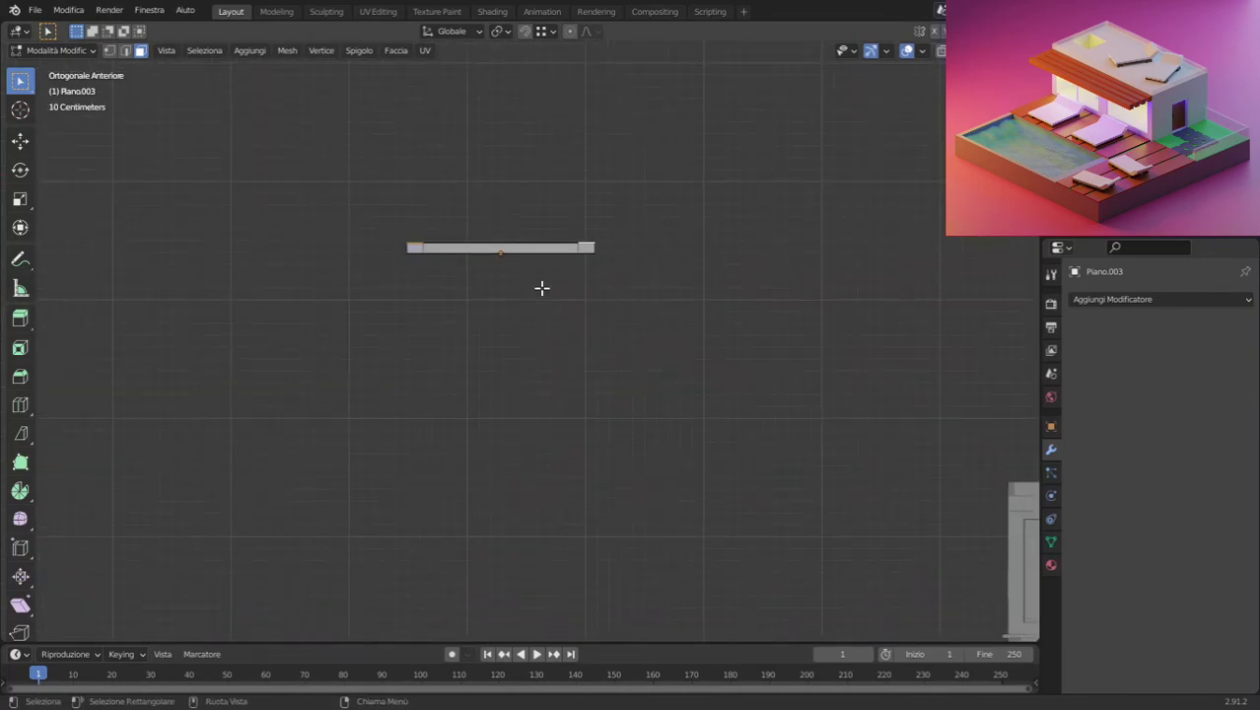
{"action": "key", "text": "Tab"}
{"action": "type", "text": "rx180"}
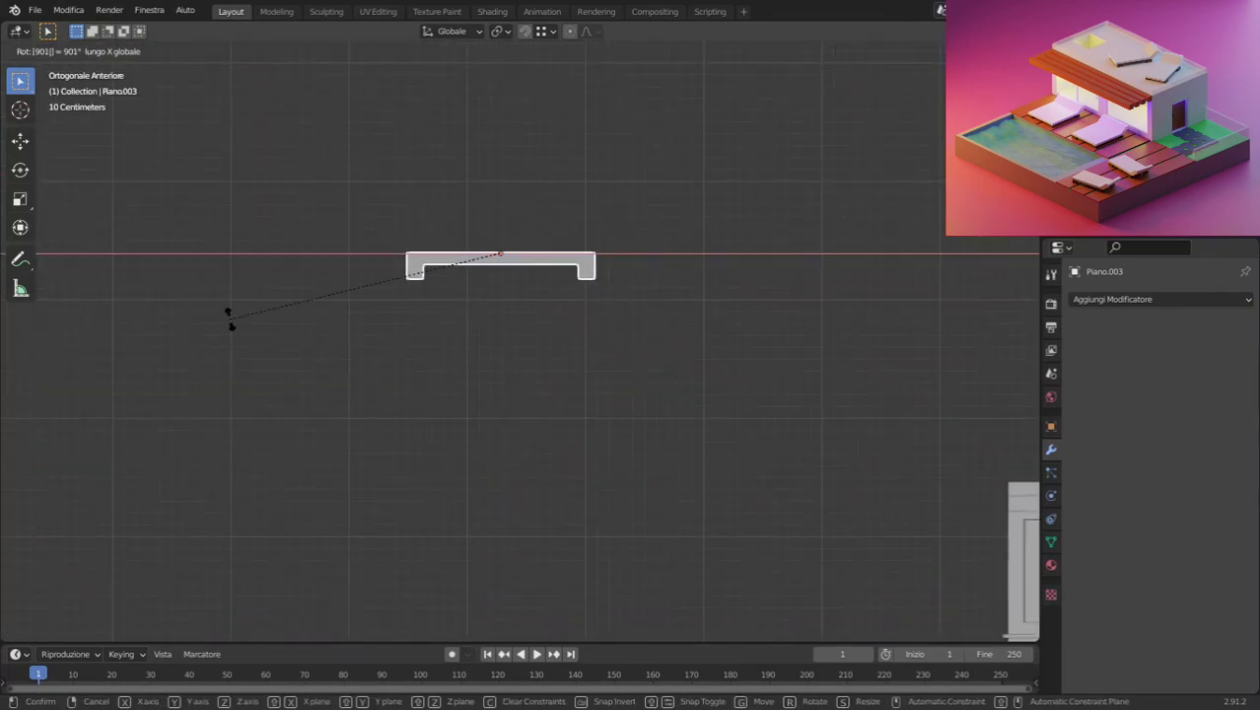
{"action": "key", "text": "Return"}
{"action": "middle_click_drag", "start_coordinate": [230, 313], "coordinate": [419, 381]}
Step: Raise the backrest at one end and rotate the finished lounger into place
{"action": "key", "text": "Tab"}
{"action": "scroll", "coordinate": [517, 197], "scroll_direction": "up", "scroll_amount": 4}
{"action": "scroll", "coordinate": [630, 162], "scroll_direction": "up", "scroll_amount": 3}
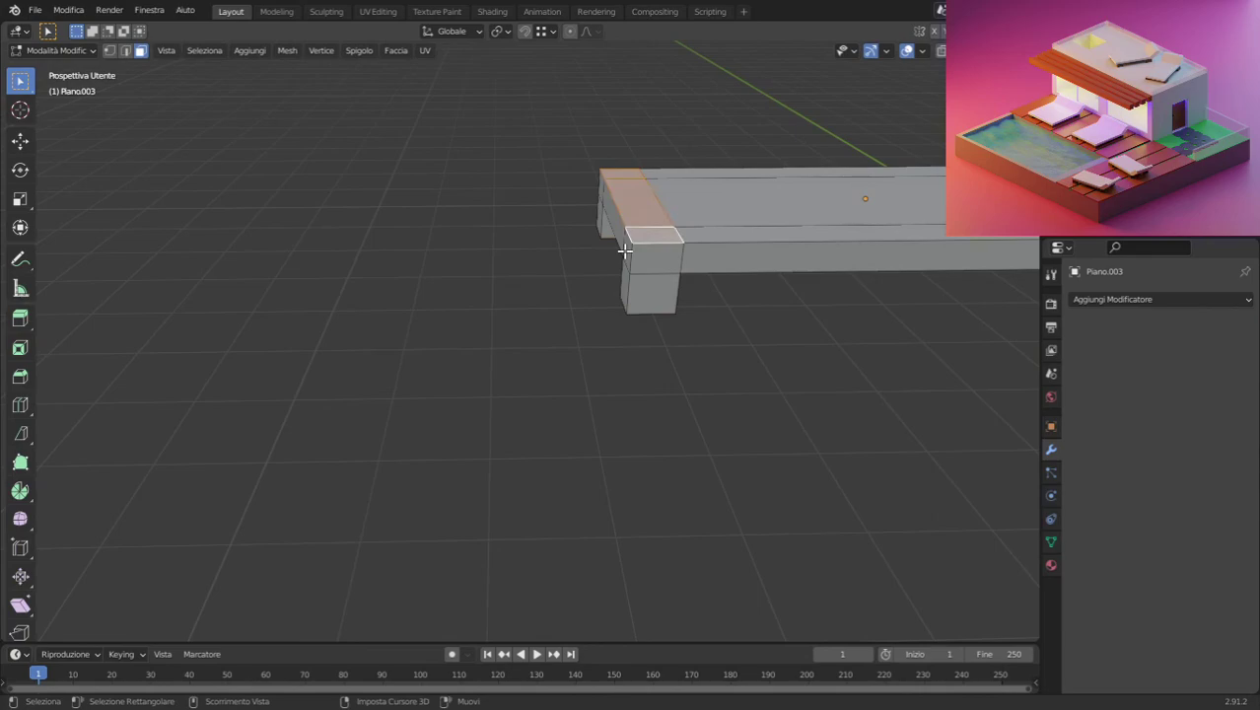
{"action": "scroll", "coordinate": [613, 176], "scroll_direction": "down", "scroll_amount": 4}
{"action": "middle_click_drag", "start_coordinate": [613, 175], "coordinate": [639, 186]}
{"action": "left_click", "coordinate": [577, 140]}
{"action": "scroll", "coordinate": [641, 197], "scroll_direction": "down", "scroll_amount": 5}
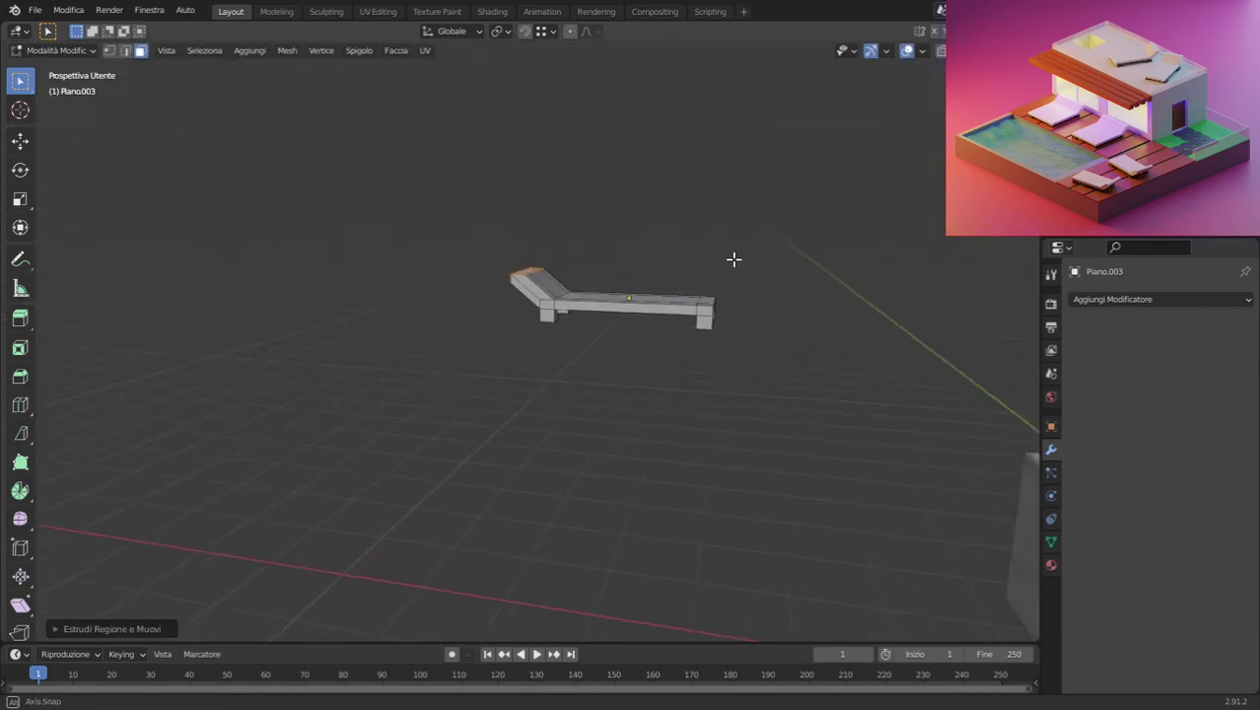
{"action": "key", "text": "Tab"}
{"action": "middle_click_drag", "start_coordinate": [734, 258], "coordinate": [759, 380]}
{"action": "left_click", "coordinate": [682, 346]}
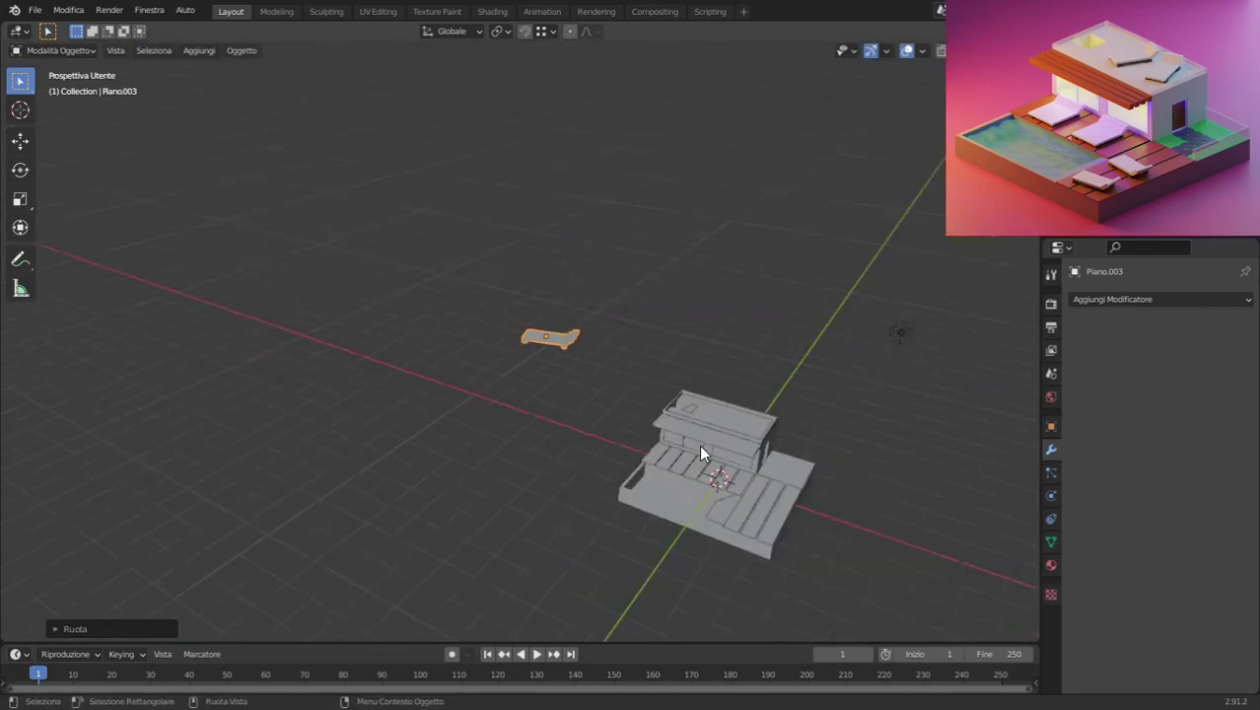
Step: Move the lounger along Y onto the deck and confirm its rotated angle
{"action": "key", "text": "KP_0"}
{"action": "key", "text": "y"}
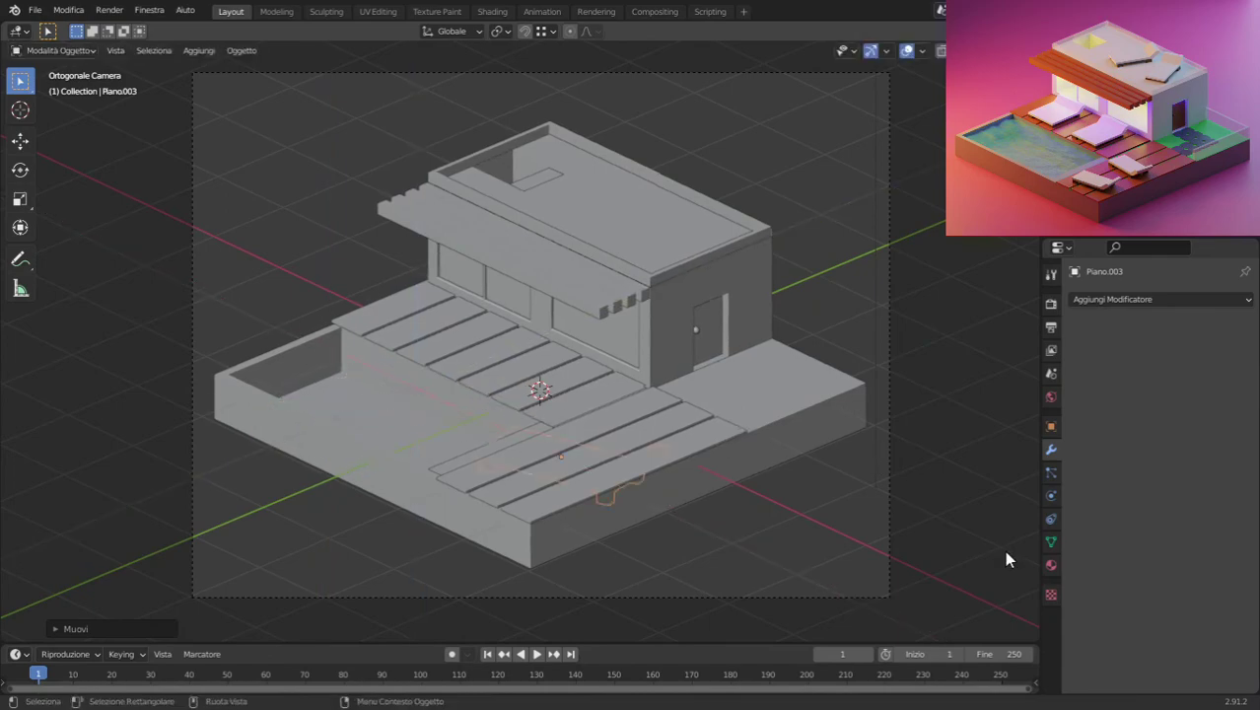
{"action": "middle_click_drag", "start_coordinate": [880, 281], "coordinate": [690, 444]}
{"action": "key", "text": "g"}
{"action": "key", "text": "x"}
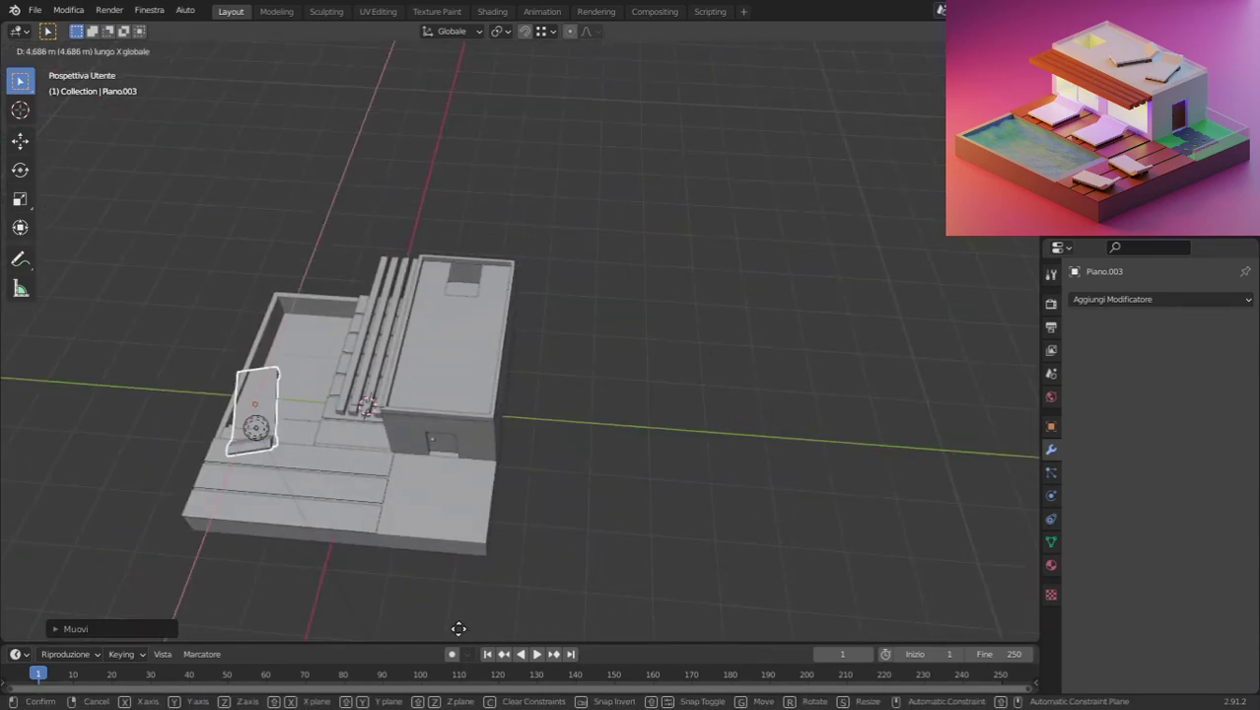
{"action": "key", "text": "KP_Decimal"}
{"action": "key", "text": "KP_1"}
{"action": "scroll", "coordinate": [559, 361], "scroll_direction": "up", "scroll_amount": 8}
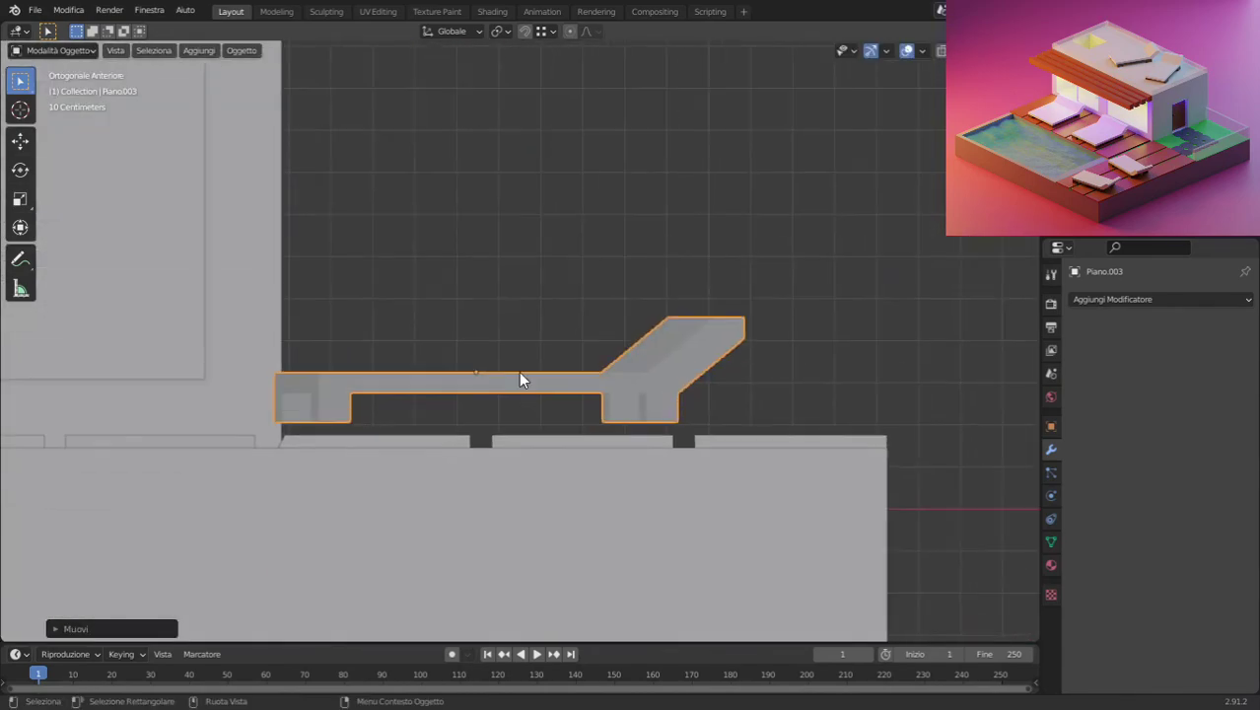
{"action": "key", "text": "g"}
{"action": "key", "text": "y"}
{"action": "left_click", "coordinate": [553, 407]}
{"action": "key", "text": "KP_0"}
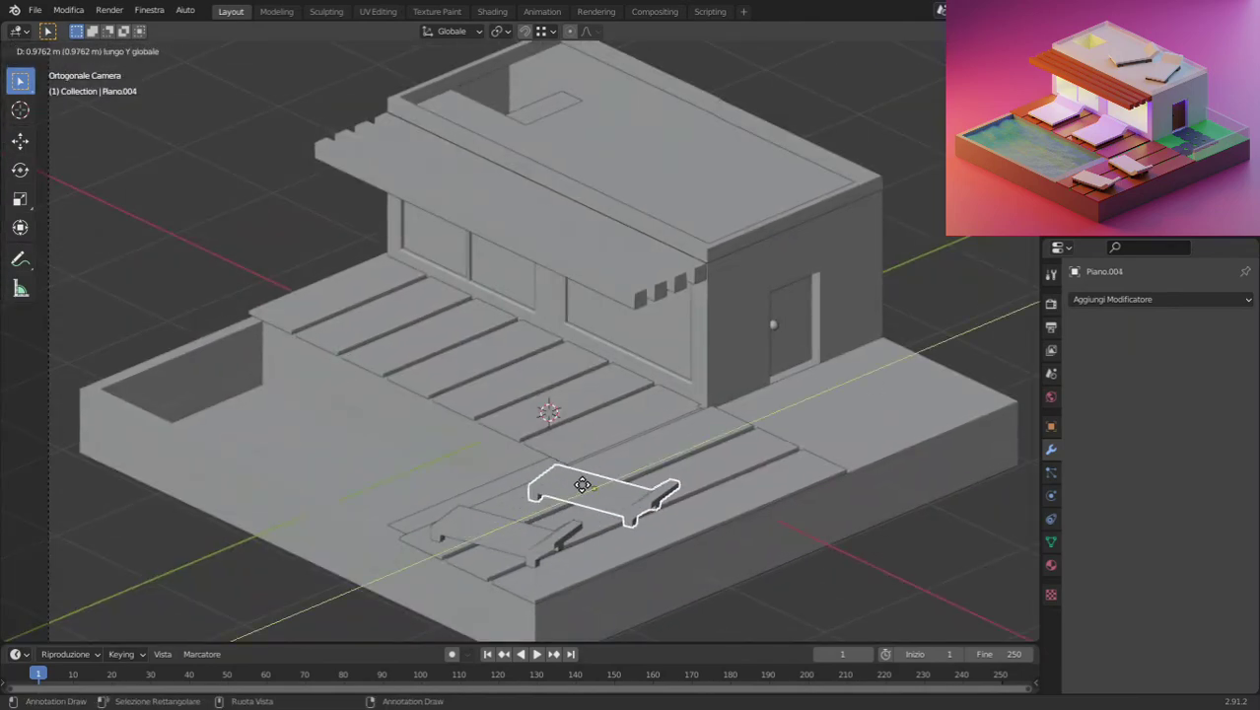
{"action": "left_click", "coordinate": [508, 392]}
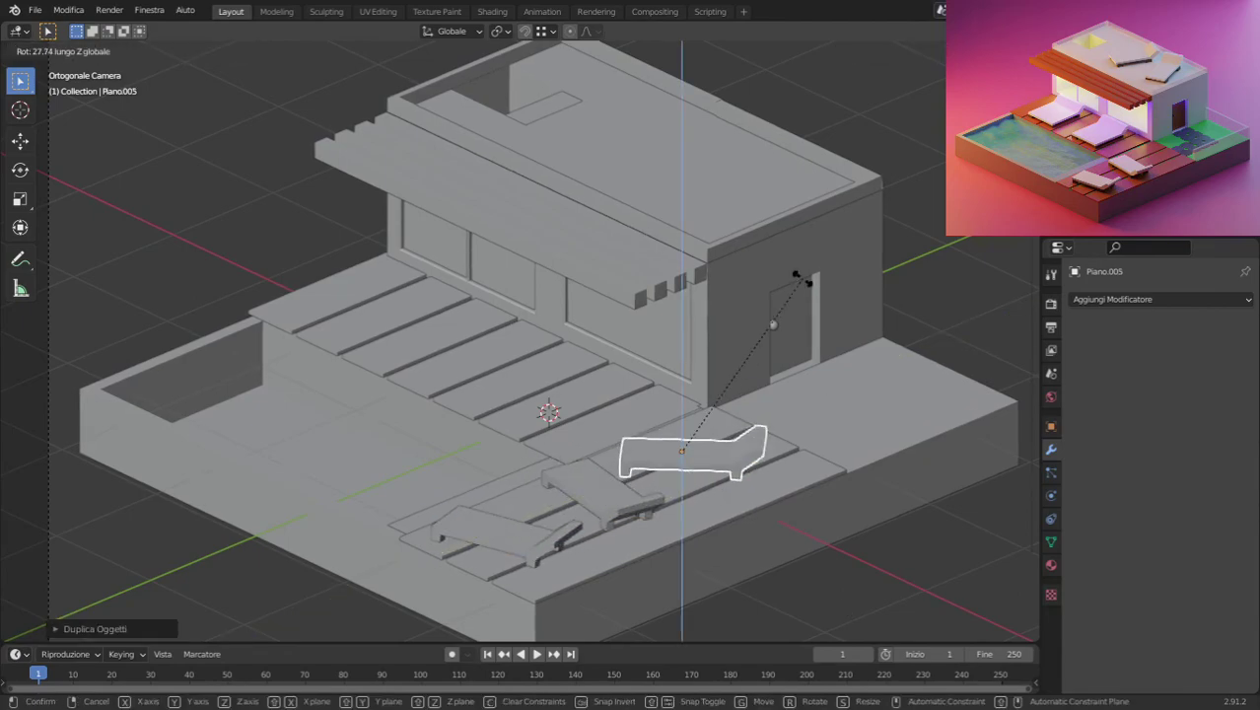
{"action": "left_click", "coordinate": [740, 302]}
Step: Fine-tune the lounger's X position and angle from the top view
{"action": "key", "text": "g"}
{"action": "key", "text": "x"}
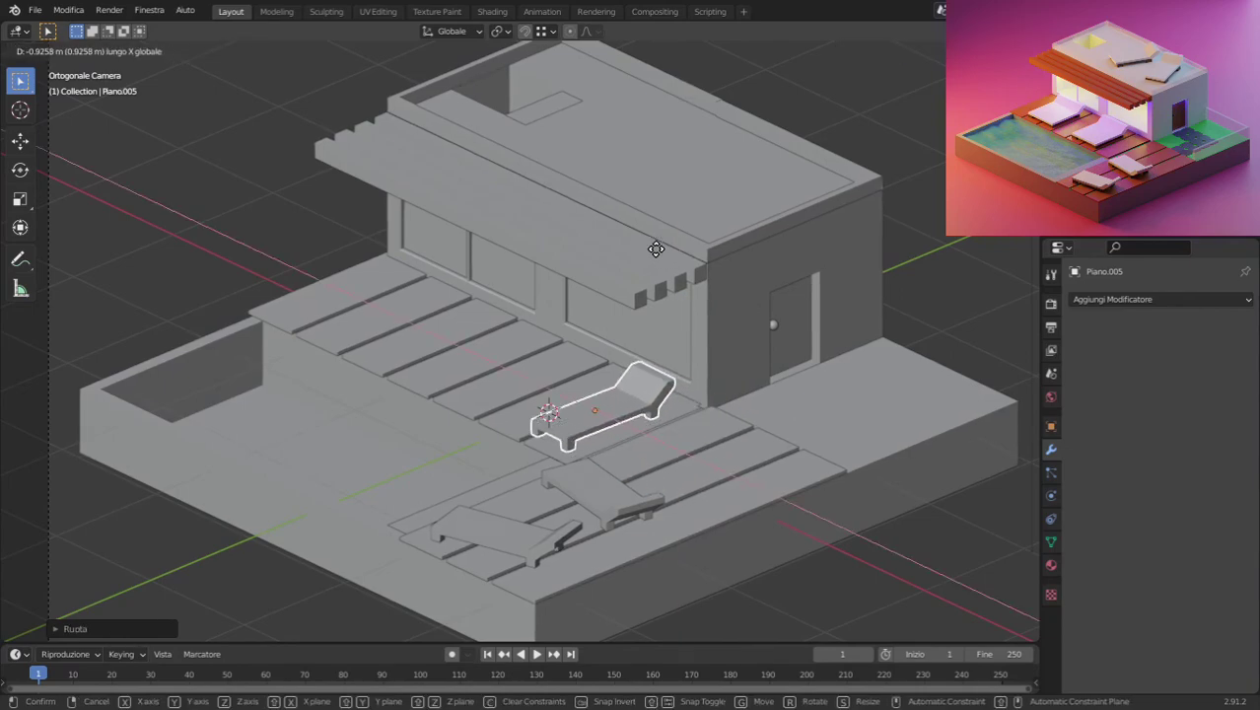
{"action": "left_click", "coordinate": [655, 249]}
{"action": "key", "text": "s"}
{"action": "key", "text": "x"}
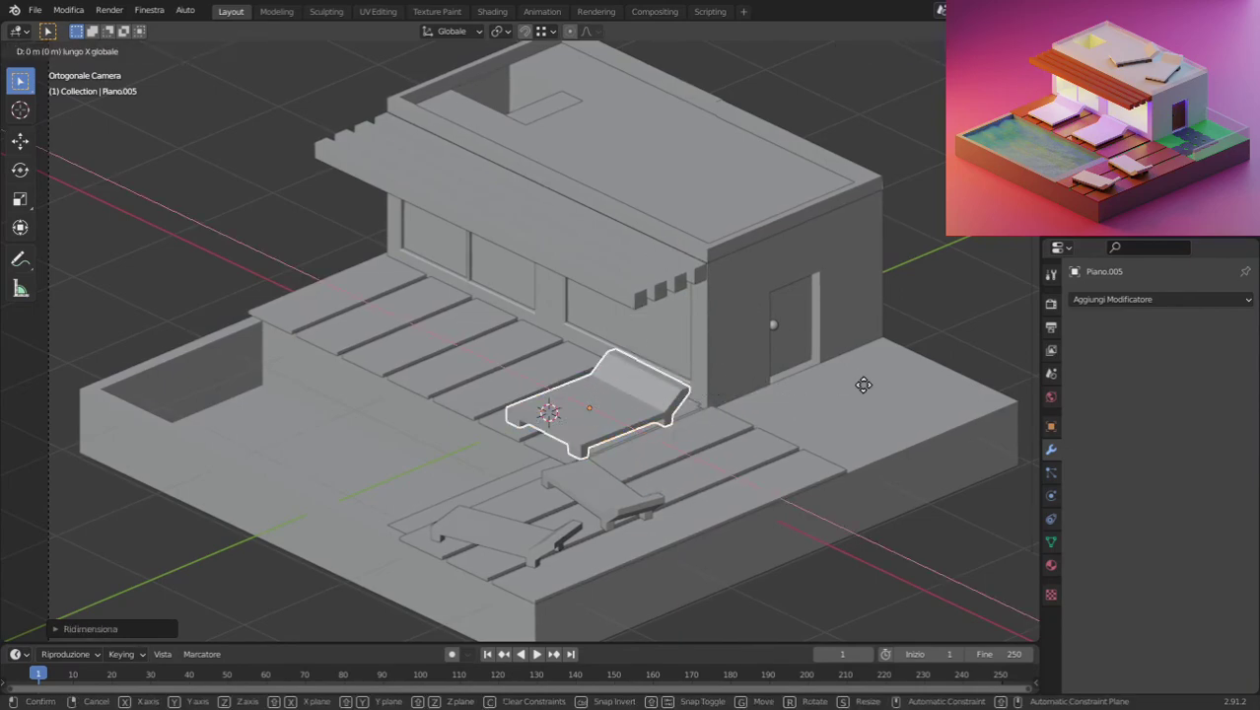
{"action": "key", "text": "Escape"}
{"action": "key", "text": "KP_7"}
{"action": "key", "text": "KP_Decimal"}
{"action": "key", "text": "g"}
{"action": "key", "text": "x"}
{"action": "key", "text": "r"}
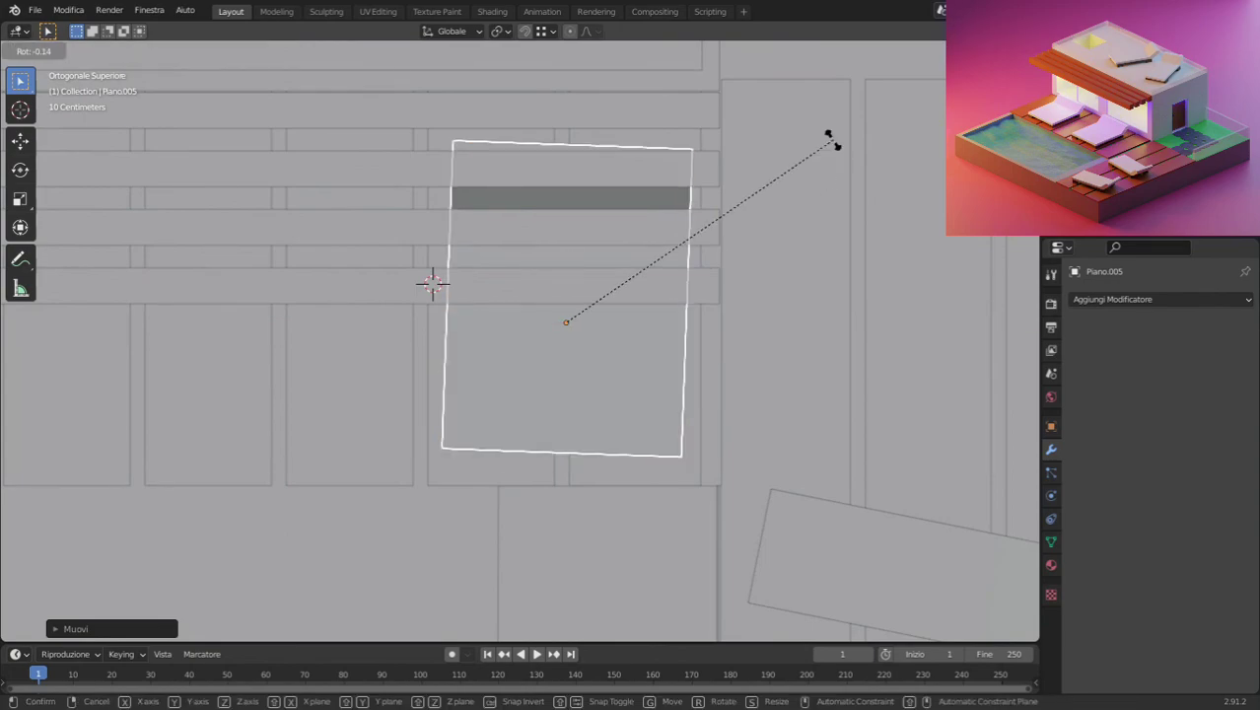
{"action": "key", "text": "Escape"}
{"action": "key", "text": "KP_0"}
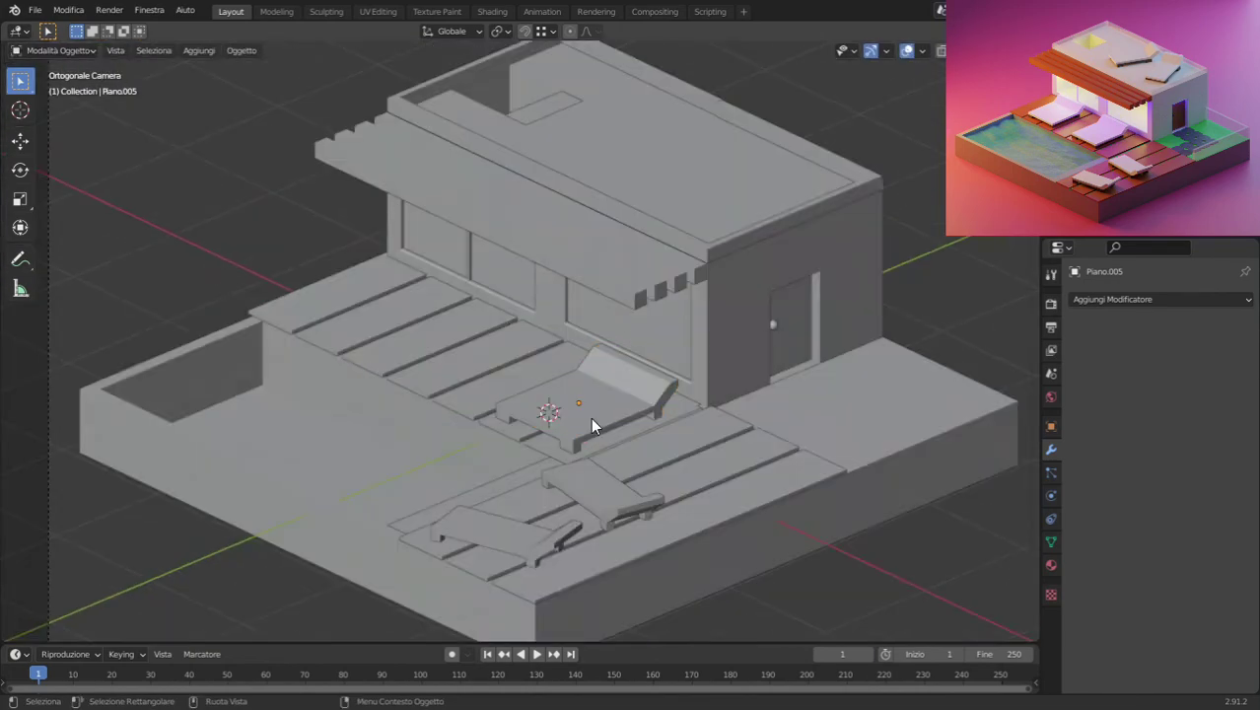
Step: Duplicate the lounger onto the lower deck, then select the upper lounger in X-ray view
{"action": "key", "text": "shift+d"}
{"action": "key", "text": "x"}
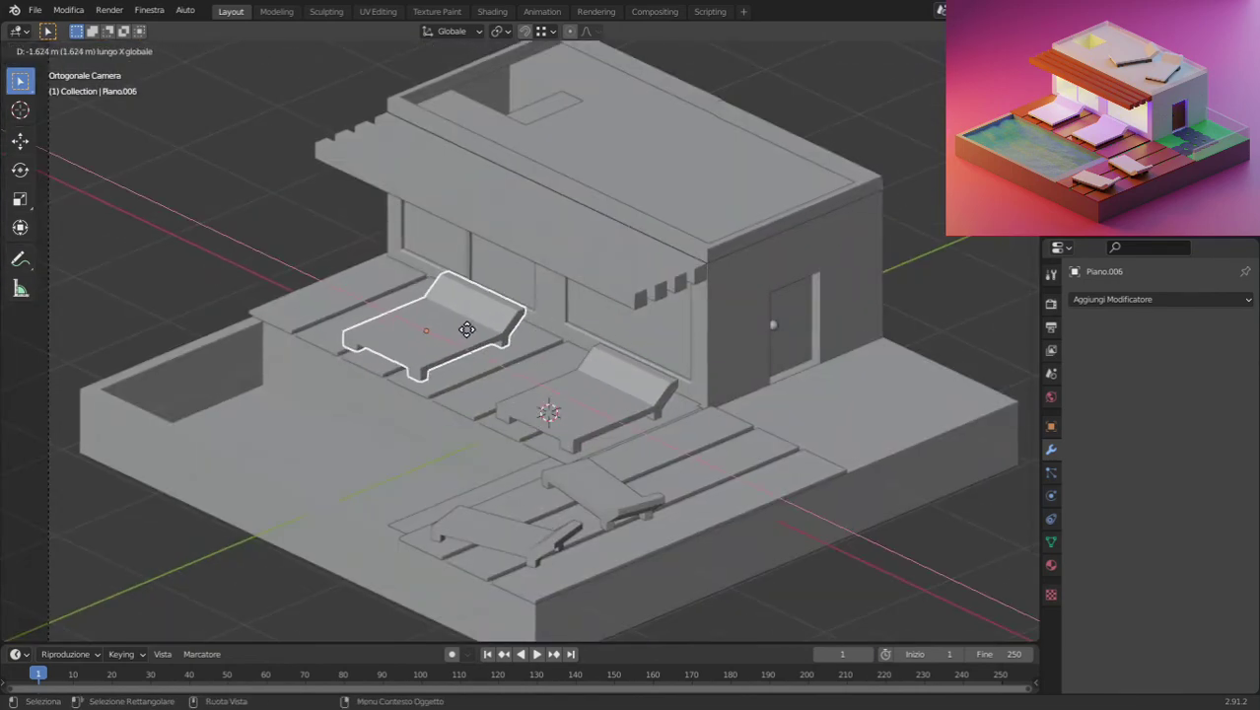
{"action": "left_click", "coordinate": [466, 329]}
{"action": "middle_click_drag", "start_coordinate": [461, 372], "coordinate": [568, 382]}
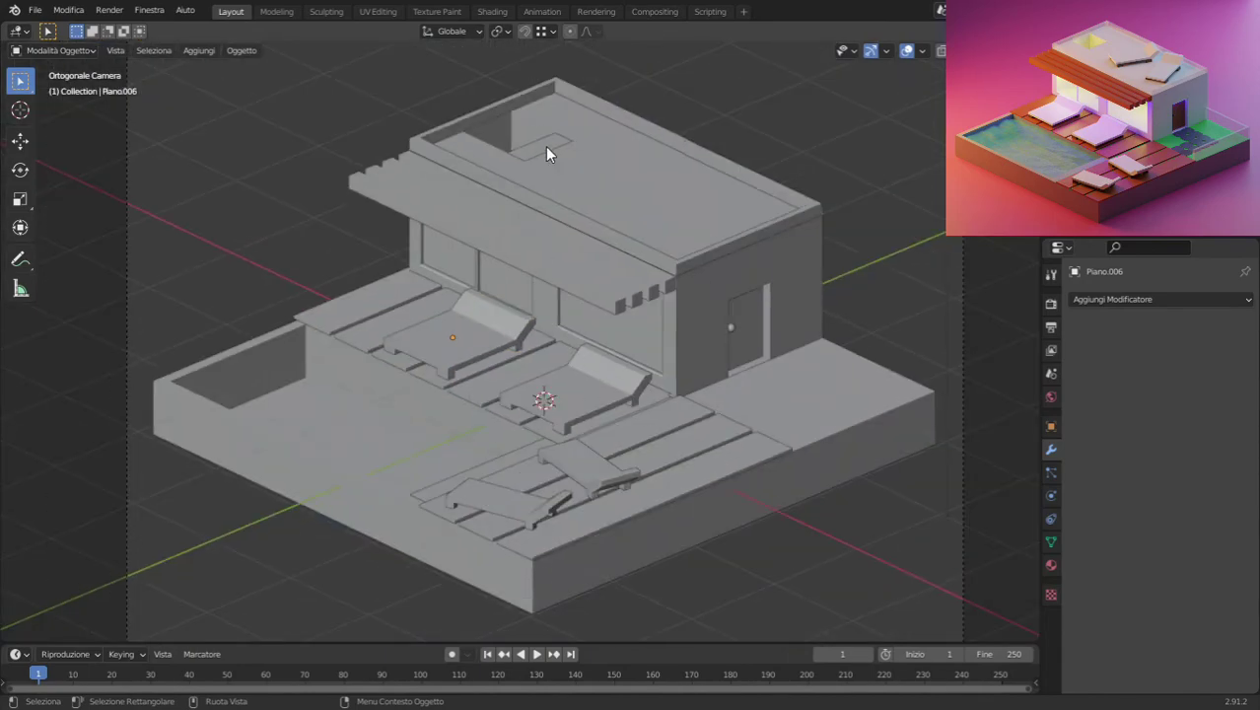
{"action": "key", "text": "g"}
{"action": "key", "text": "z"}
{"action": "left_click", "coordinate": [693, 187]}
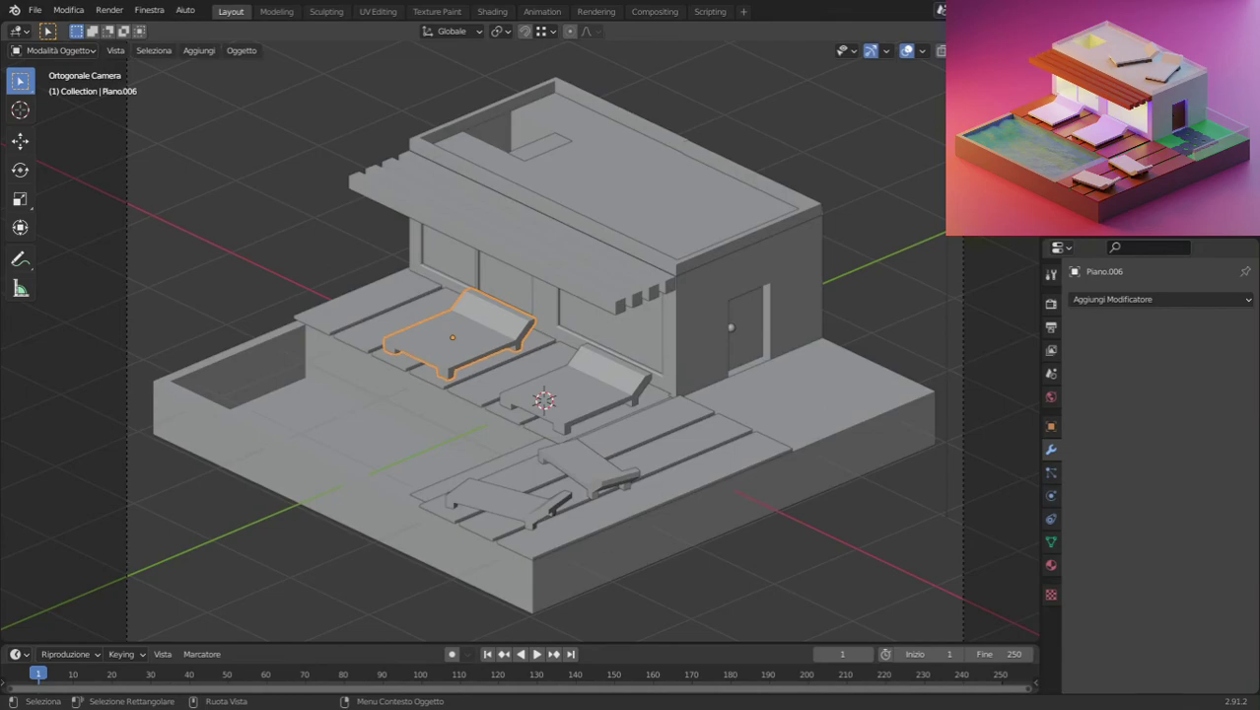
{"action": "key", "text": "alt+z"}
Step: Give the front window a bright yellow Emission surface
{"action": "left_click", "coordinate": [526, 279]}
{"action": "left_click", "coordinate": [1050, 565]}
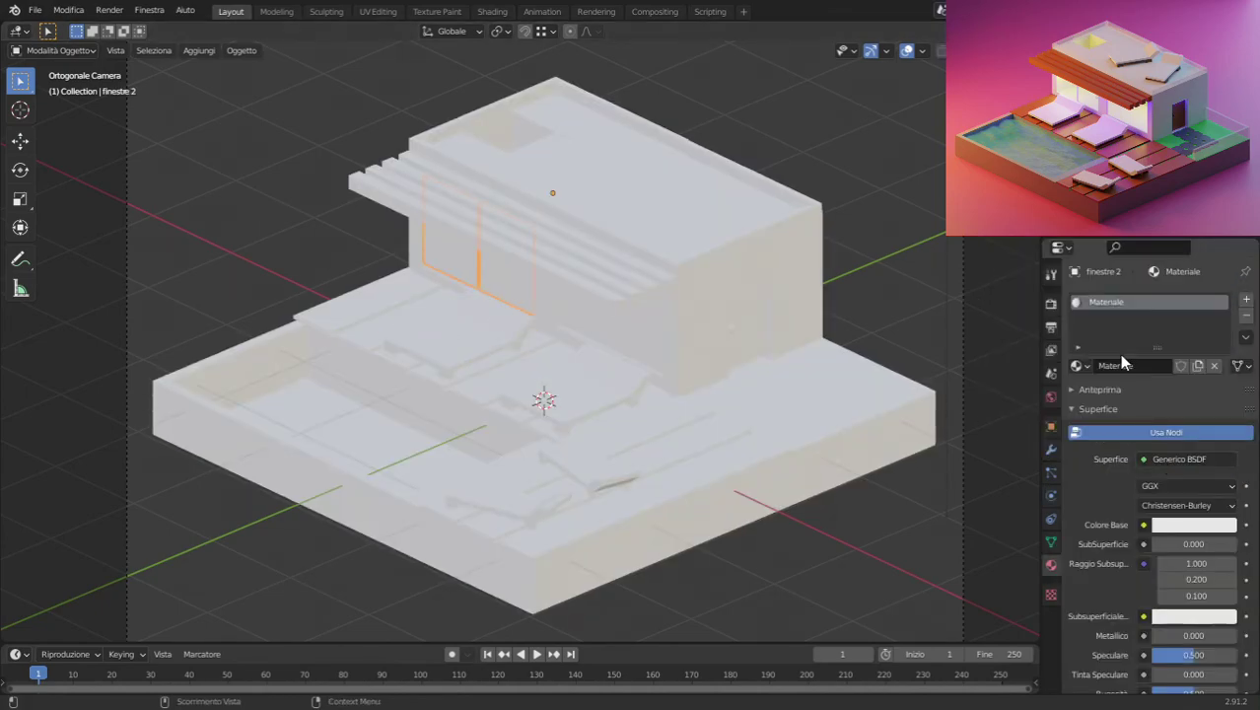
{"action": "left_click", "coordinate": [1179, 458]}
{"action": "left_click", "coordinate": [1045, 276]}
{"action": "left_click", "coordinate": [1192, 485]}
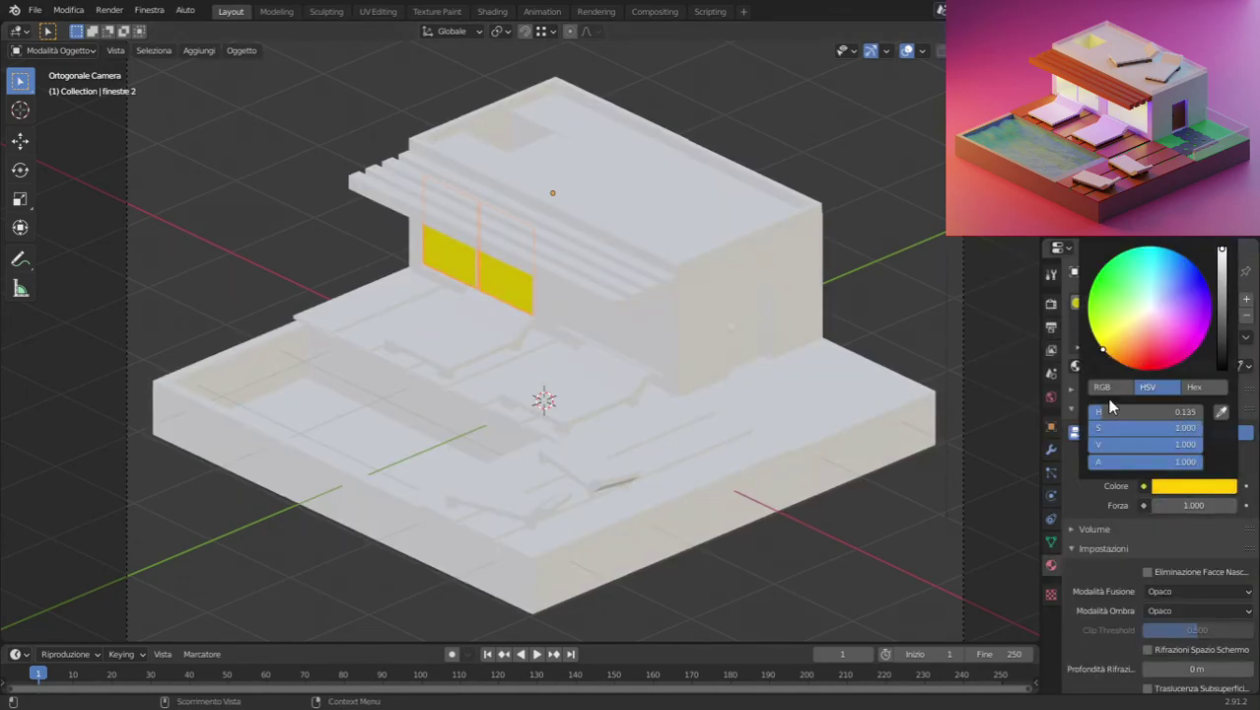
{"action": "key", "text": "alt+z"}
Step: Enable Bloom in the render settings and switch the engine to Cycles
{"action": "left_click", "coordinate": [1050, 304]}
{"action": "left_click", "coordinate": [1084, 424]}
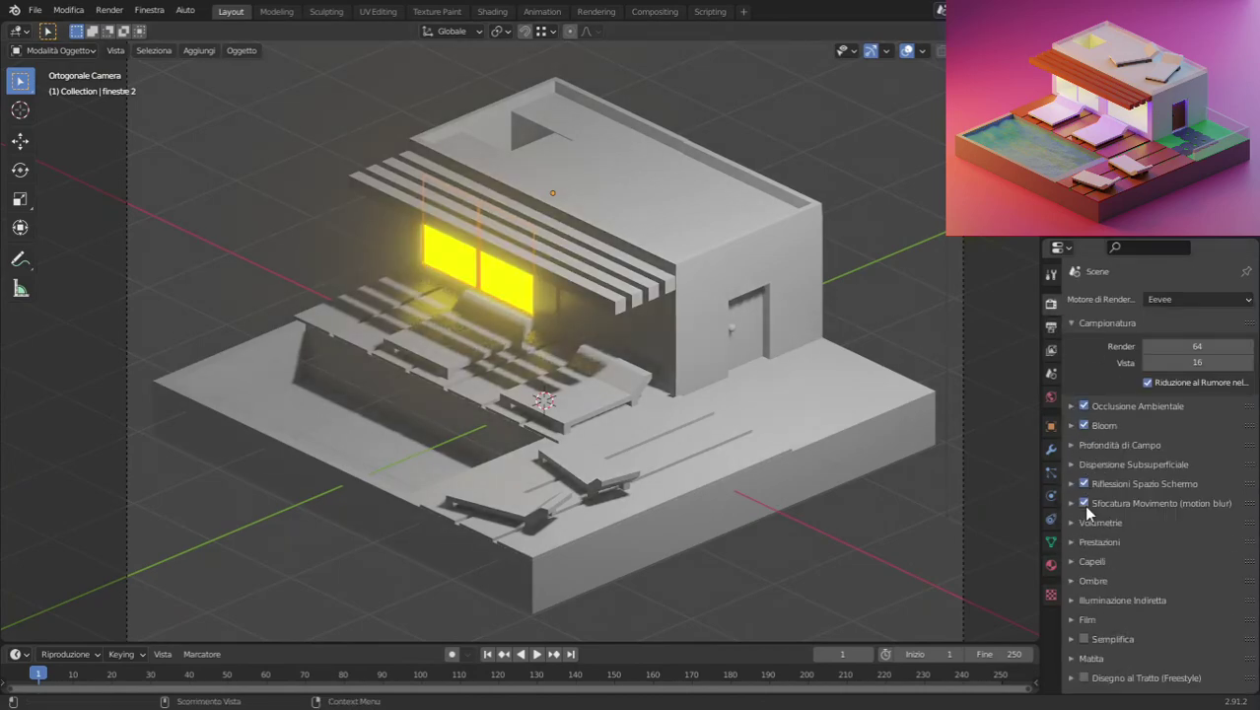
{"action": "left_click", "coordinate": [1197, 299]}
{"action": "left_click", "coordinate": [1183, 345]}
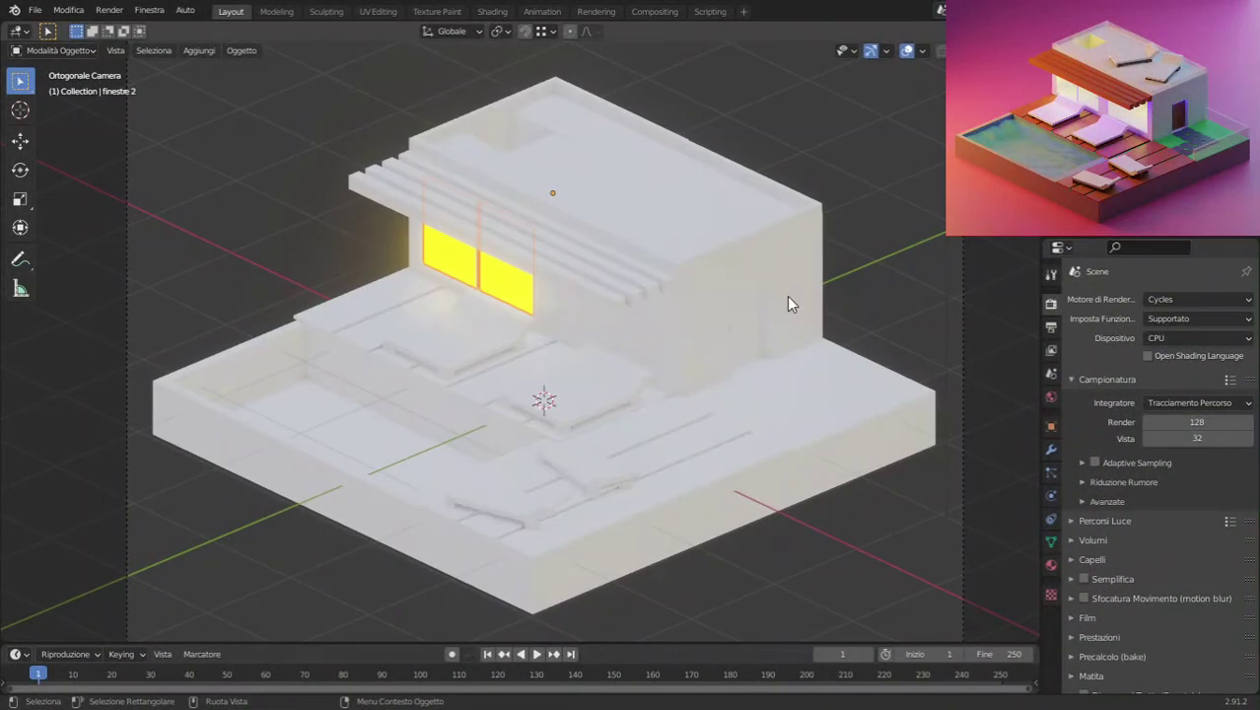
Step: Name the emission material 'finestre' and assign it to the second window
{"action": "left_click", "coordinate": [519, 301]}
{"action": "left_click", "coordinate": [1051, 565]}
{"action": "key", "text": "Return"}
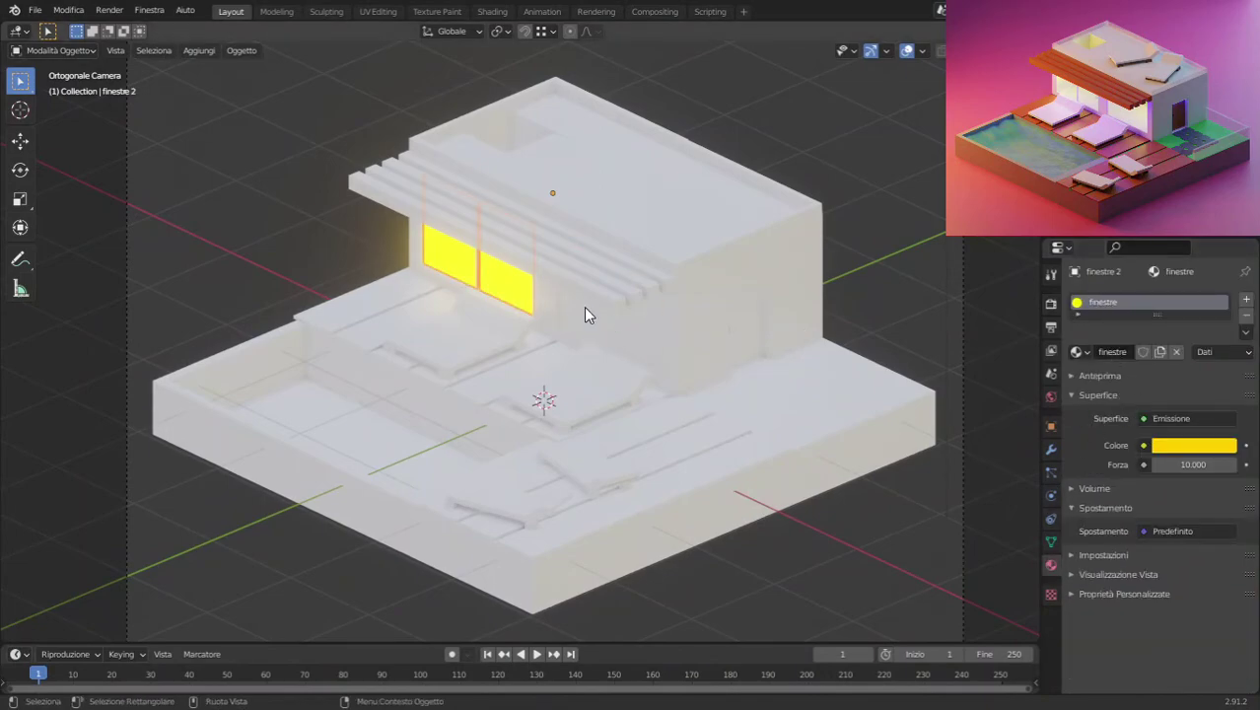
{"action": "left_click", "coordinate": [585, 313]}
{"action": "left_click", "coordinate": [1079, 352]}
{"action": "left_click", "coordinate": [926, 369]}
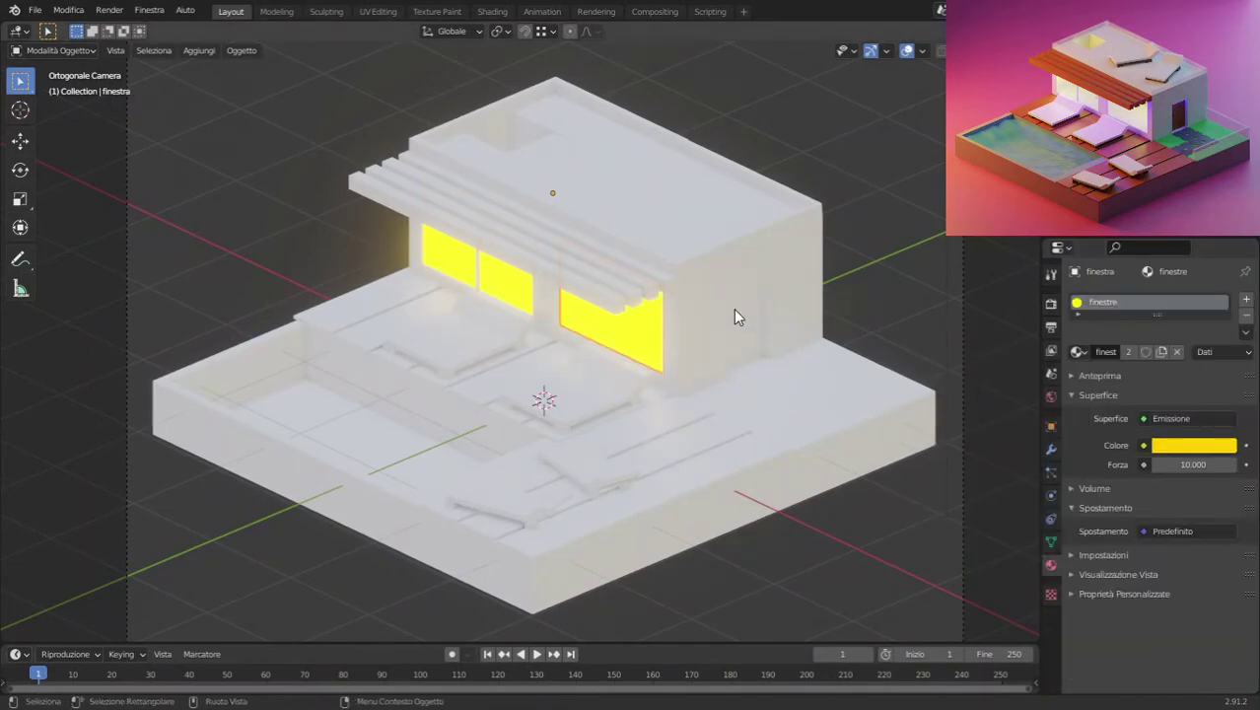
Step: Rename the terrace floor material 'legno' and make its base colour wood brown
{"action": "left_click", "coordinate": [437, 322]}
{"action": "double_click", "coordinate": [1114, 352]}
{"action": "left_click", "coordinate": [1192, 484]}
{"action": "left_click_drag", "start_coordinate": [1153, 326], "coordinate": [1129, 355]}
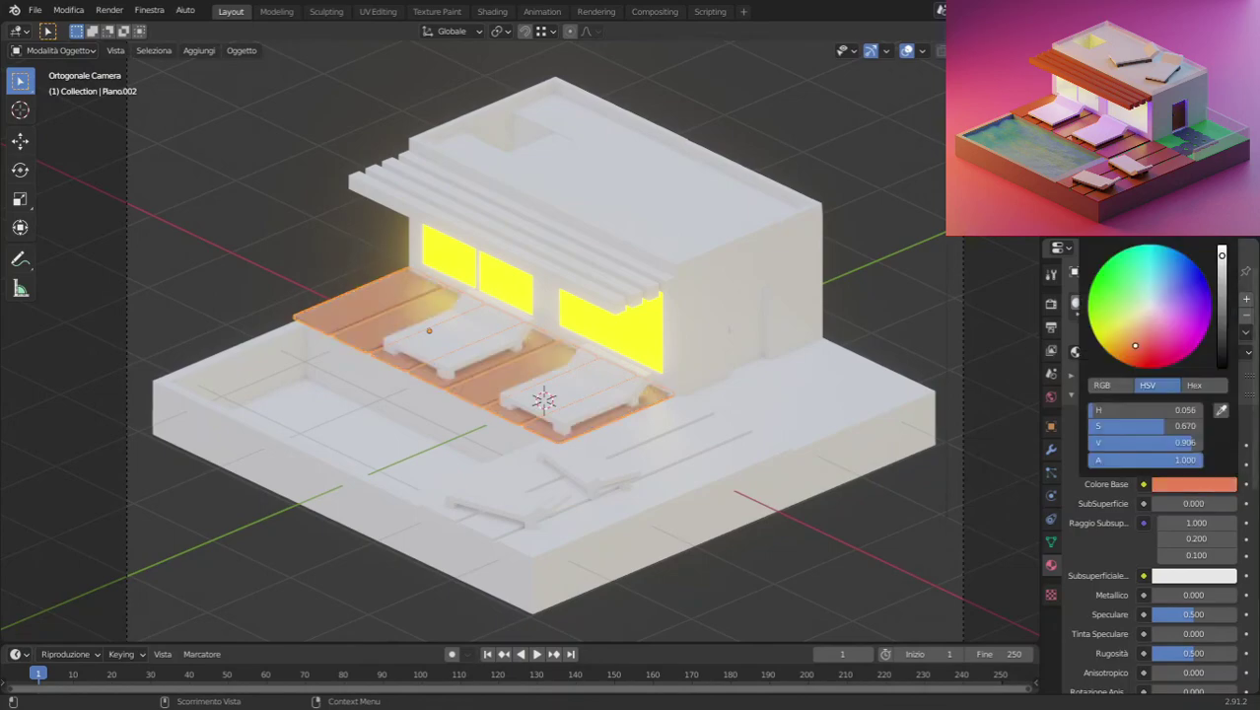
{"action": "left_click_drag", "start_coordinate": [1163, 443], "coordinate": [1133, 443]}
Step: Assign the 'legno' material to the lower deck and the roof slats
{"action": "left_click", "coordinate": [592, 473]}
{"action": "left_click", "coordinate": [1078, 352]}
{"action": "left_click", "coordinate": [927, 369]}
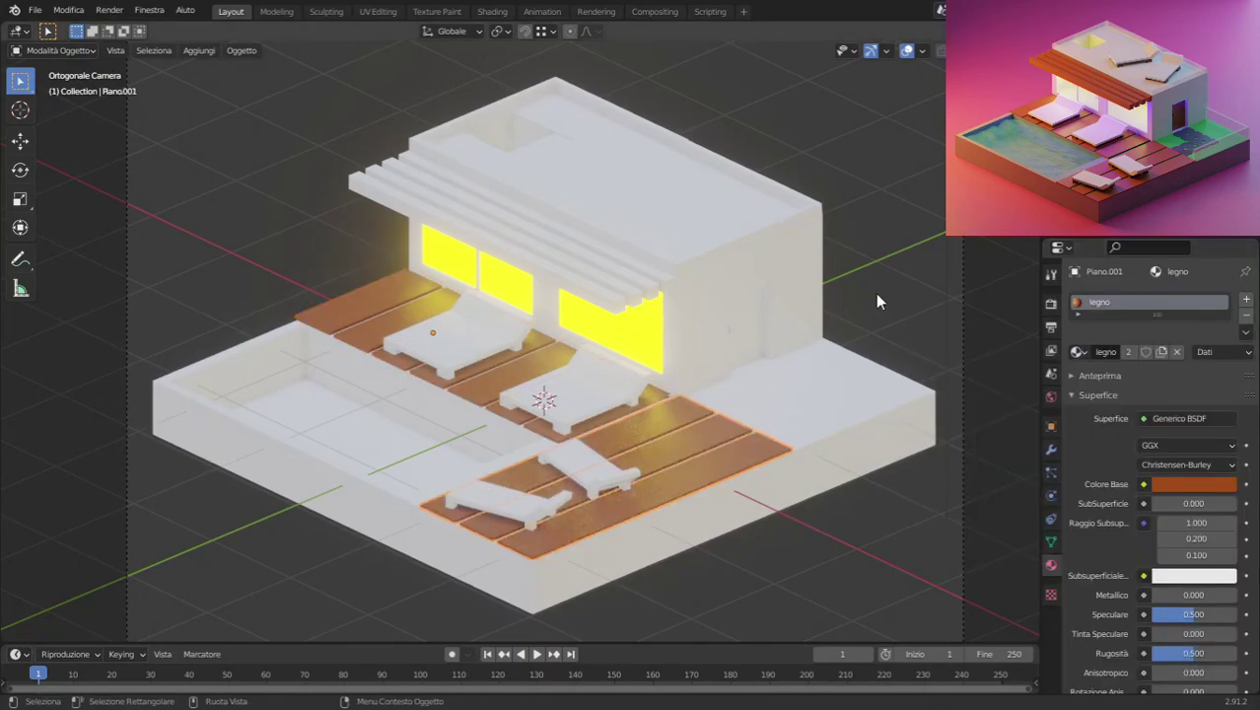
{"action": "left_click", "coordinate": [512, 227]}
{"action": "left_click", "coordinate": [1078, 352]}
{"action": "left_click", "coordinate": [926, 369]}
{"action": "left_click", "coordinate": [832, 407]}
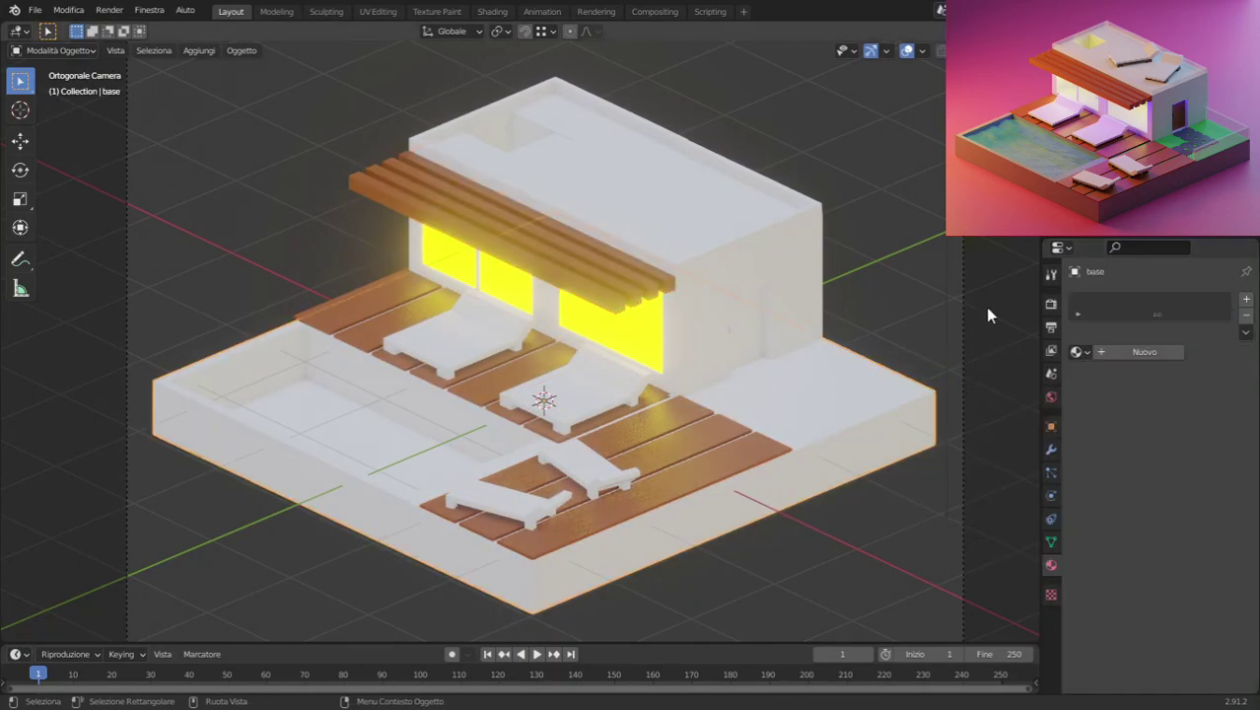
{"action": "key", "text": "alt+a"}
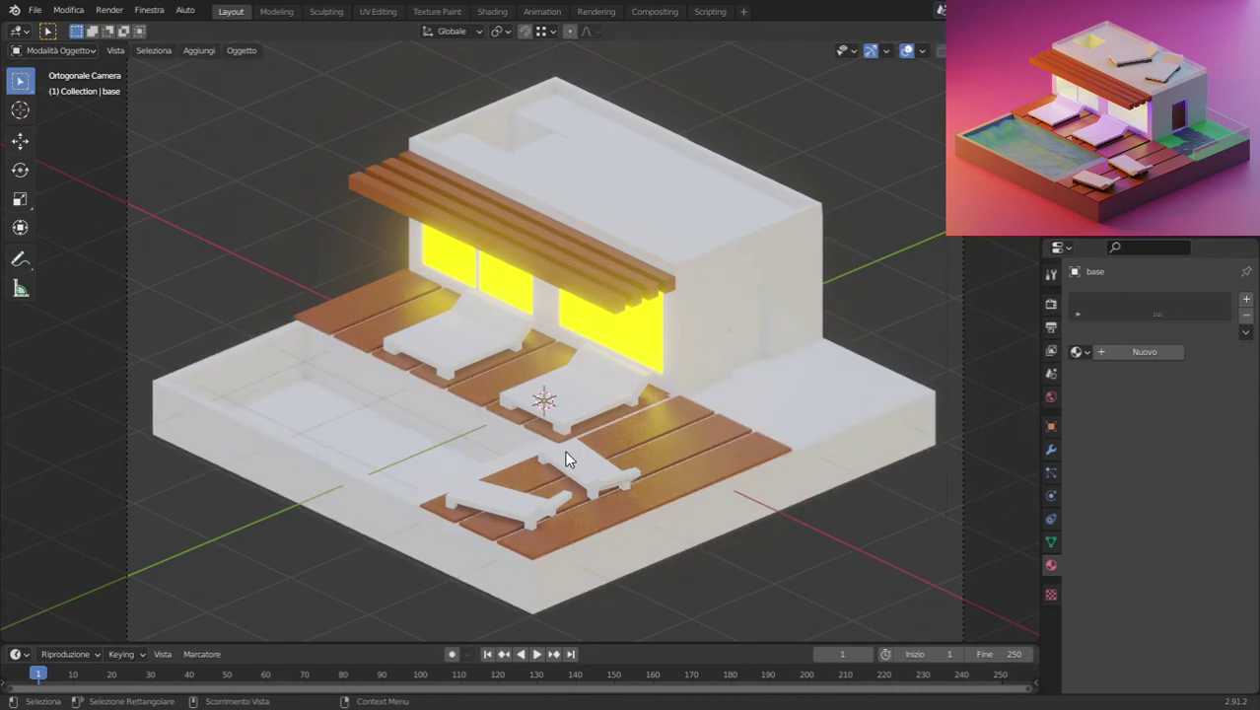
Step: In Edit Mode on the base, select the grass area faces from the top view
{"action": "left_click", "coordinate": [828, 397]}
{"action": "key", "text": "Tab"}
{"action": "key", "text": "KP_7"}
{"action": "left_click_drag", "start_coordinate": [347, 146], "coordinate": [767, 541]}
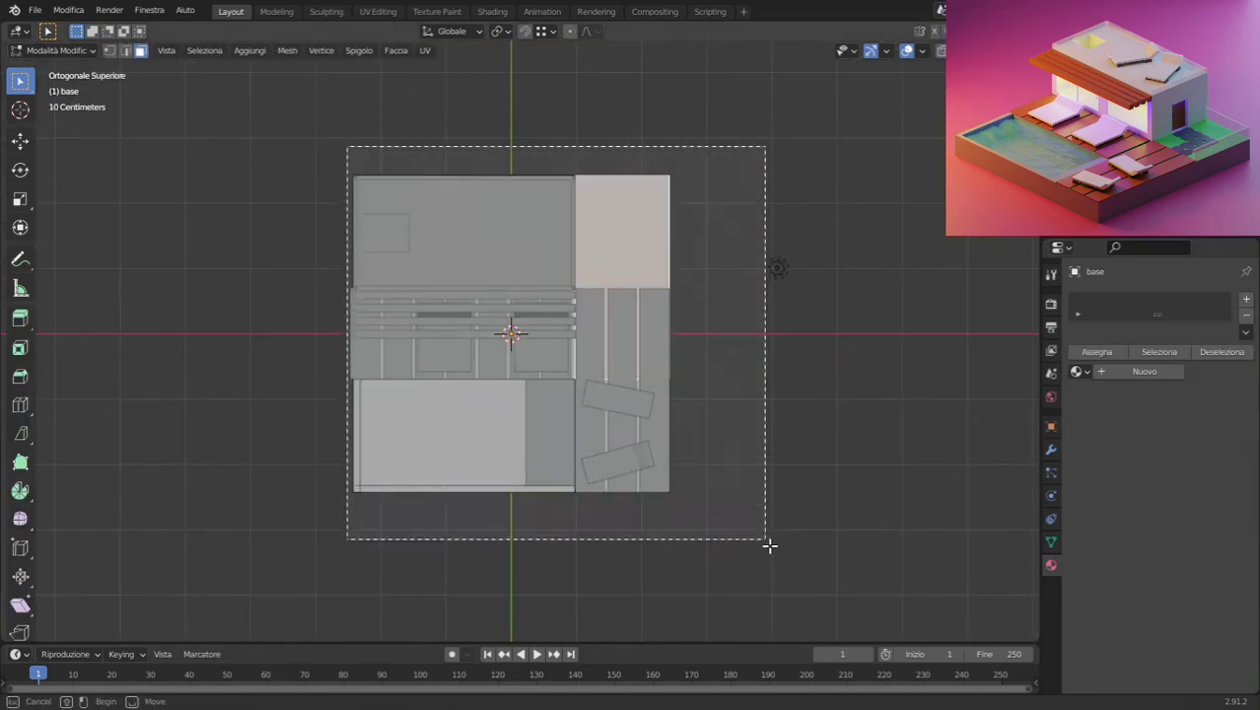
{"action": "mouse_move", "coordinate": [767, 541]}
{"action": "middle_mouse_down"}
{"action": "mouse_move", "coordinate": [708, 467]}
{"action": "mouse_move", "coordinate": [633, 442]}
{"action": "middle_mouse_up"}
{"action": "key", "text": "KP_7"}
{"action": "key", "text": "alt+a"}
{"action": "scroll", "coordinate": [708, 467], "scroll_direction": "up", "scroll_amount": 2}
{"action": "scroll", "coordinate": [596, 565], "scroll_direction": "down", "scroll_amount": 2}
{"action": "scroll", "coordinate": [595, 565], "scroll_direction": "up", "scroll_amount": 3}
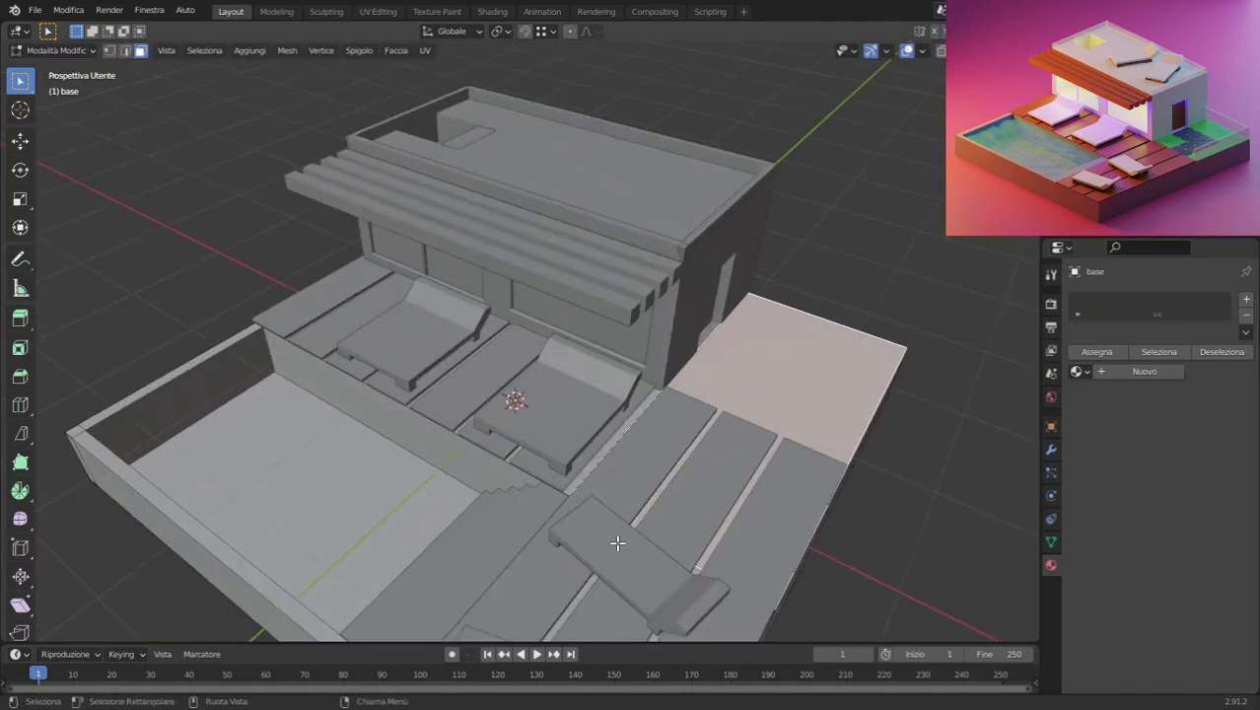
{"action": "key", "text": "KP_7"}
{"action": "left_click", "coordinate": [697, 96]}
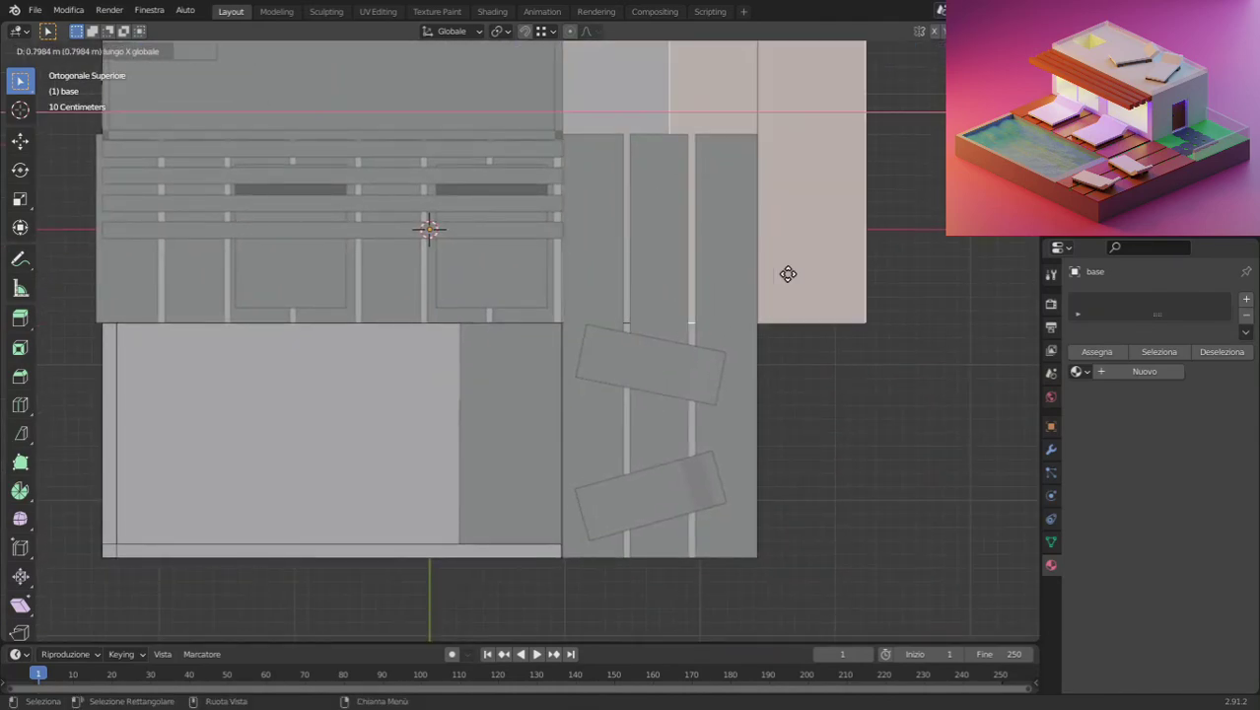
{"action": "middle_click_drag", "start_coordinate": [731, 290], "coordinate": [708, 447]}
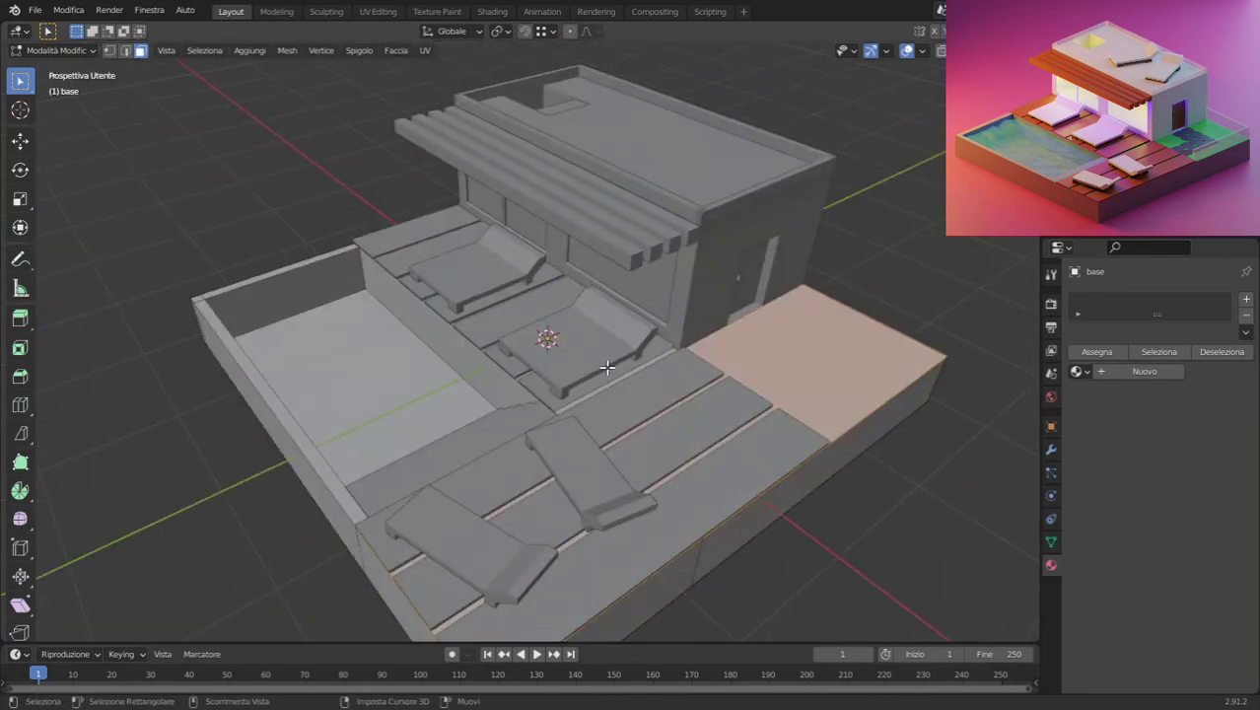
Step: Separate the grass area into its own object and give it a green material
{"action": "key", "text": "alt+a"}
{"action": "key", "text": "Tab"}
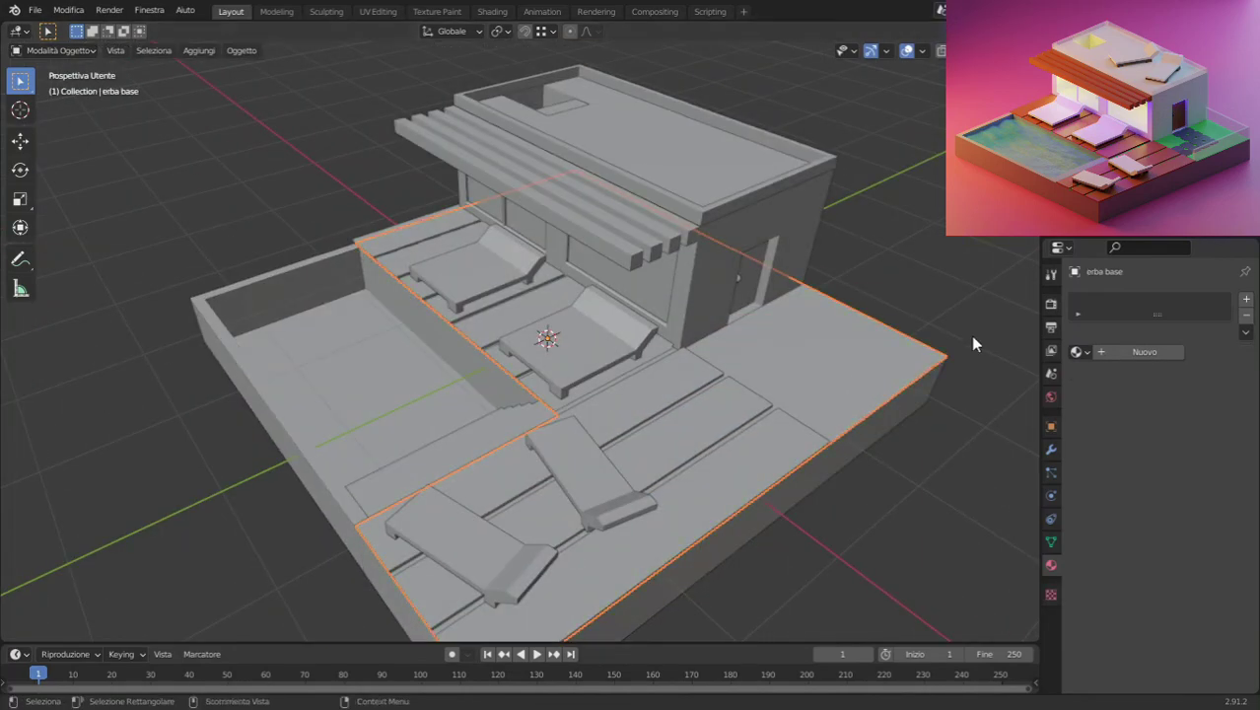
{"action": "left_click", "coordinate": [1143, 351]}
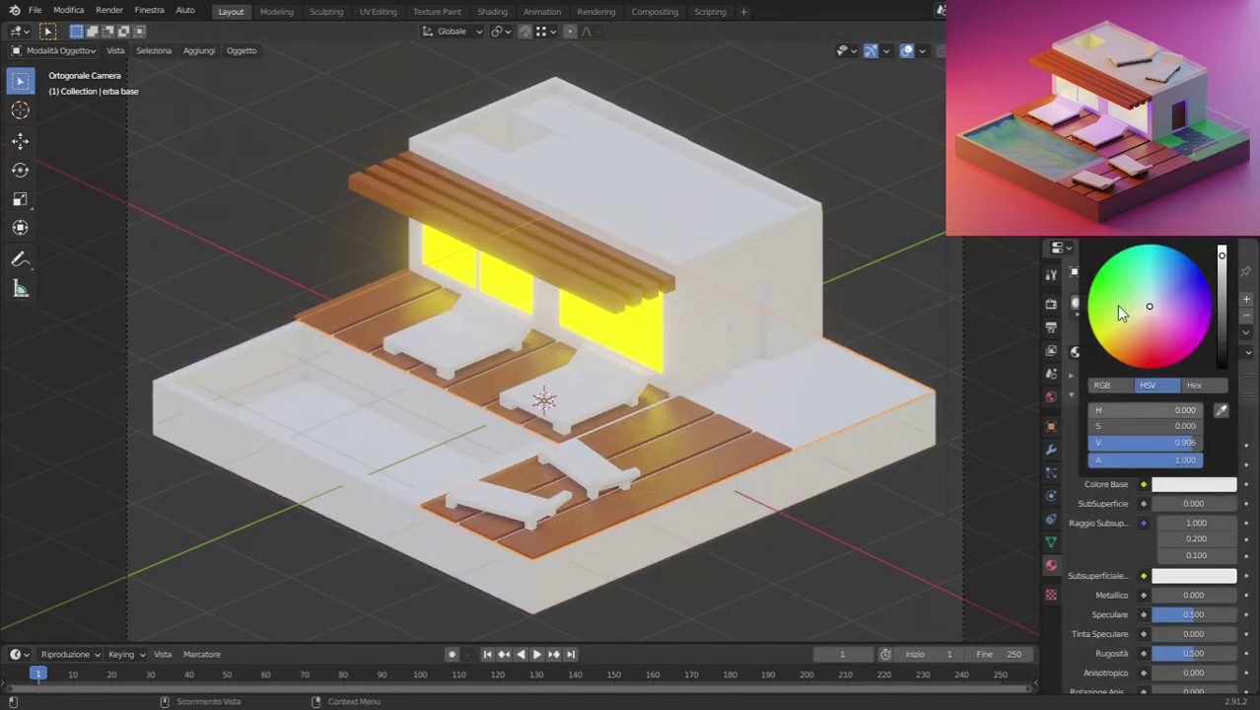
{"action": "left_click", "coordinate": [1119, 313]}
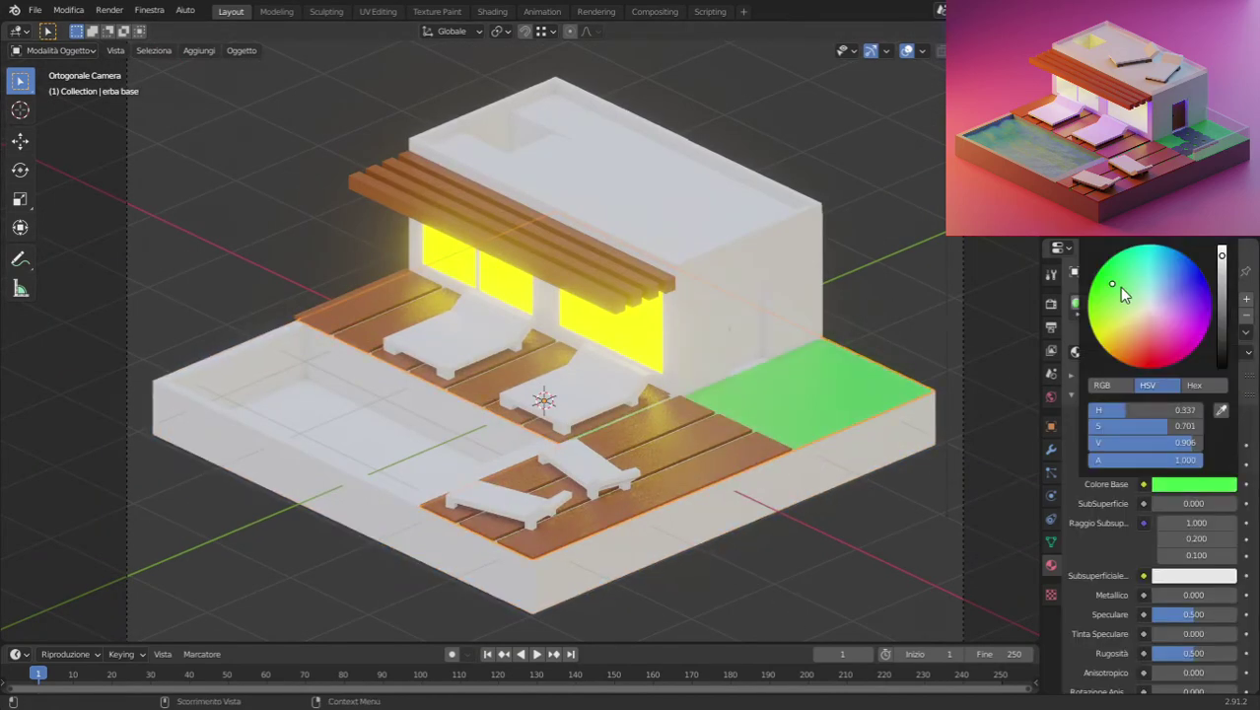
Step: Create a new grey material for the base block
{"action": "left_click", "coordinate": [546, 376]}
{"action": "left_click", "coordinate": [1143, 352]}
{"action": "left_click", "coordinate": [1192, 484]}
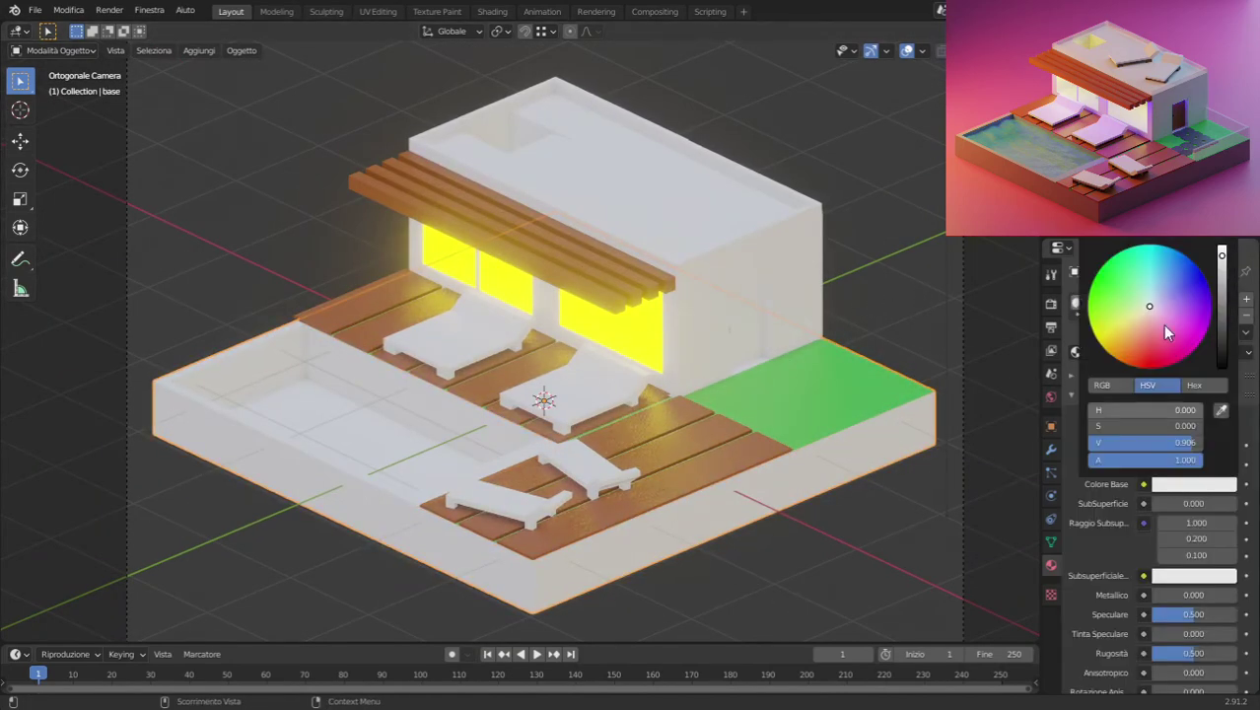
{"action": "left_click_drag", "start_coordinate": [1221, 266], "coordinate": [1221, 298]}
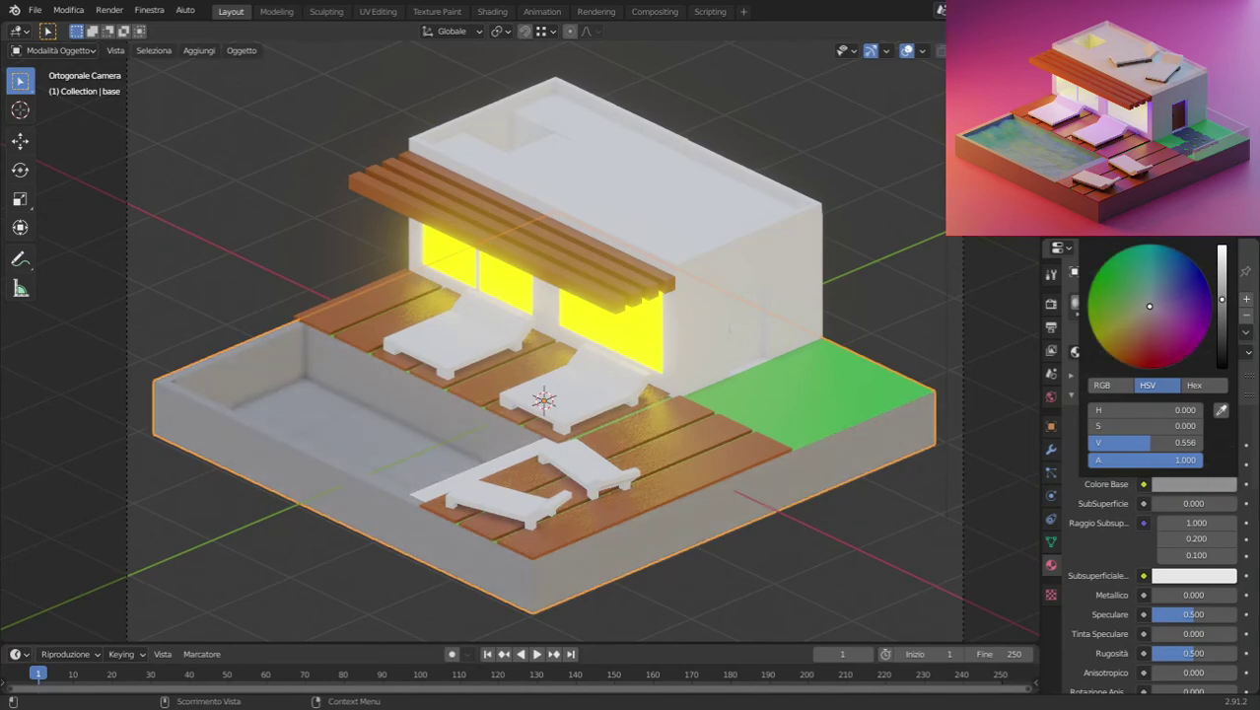
Step: Separate the pool floor as 'fondo piscina' and set its base colour to olive yellow
{"action": "key", "text": "Tab"}
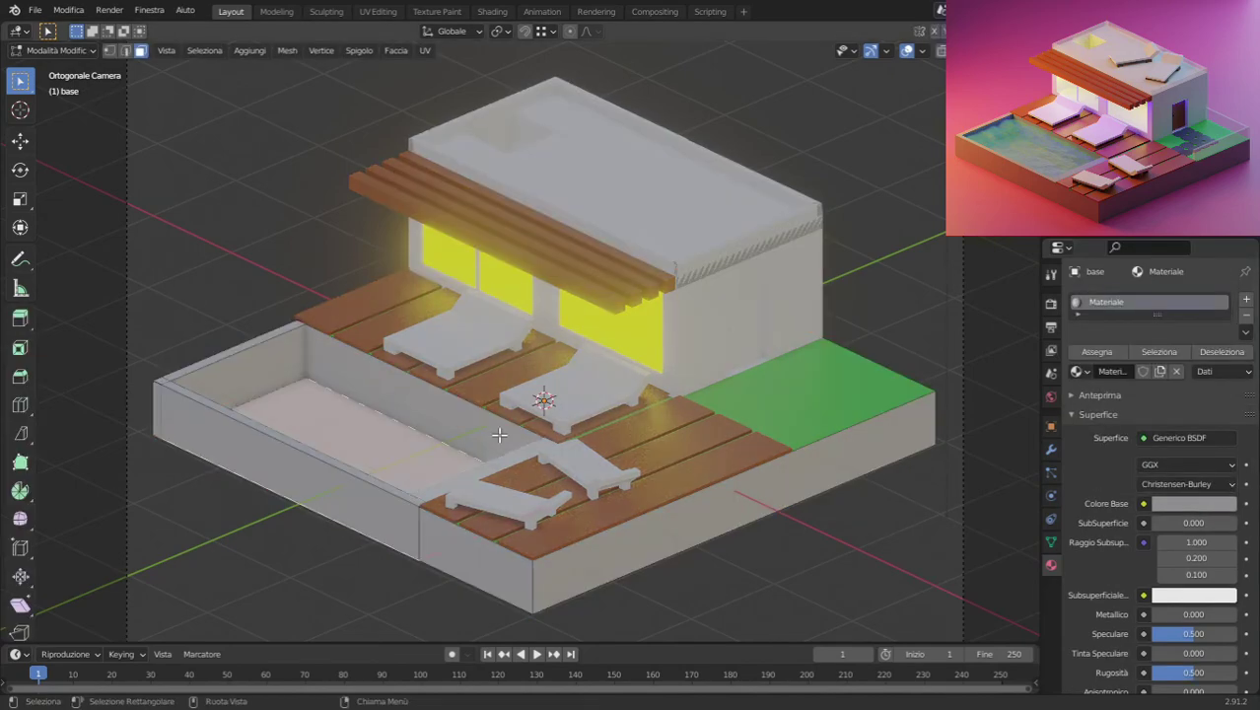
{"action": "mouse_move", "coordinate": [502, 430]}
{"action": "middle_mouse_down"}
{"action": "mouse_move", "coordinate": [220, 403]}
{"action": "mouse_move", "coordinate": [814, 255]}
{"action": "middle_mouse_up"}
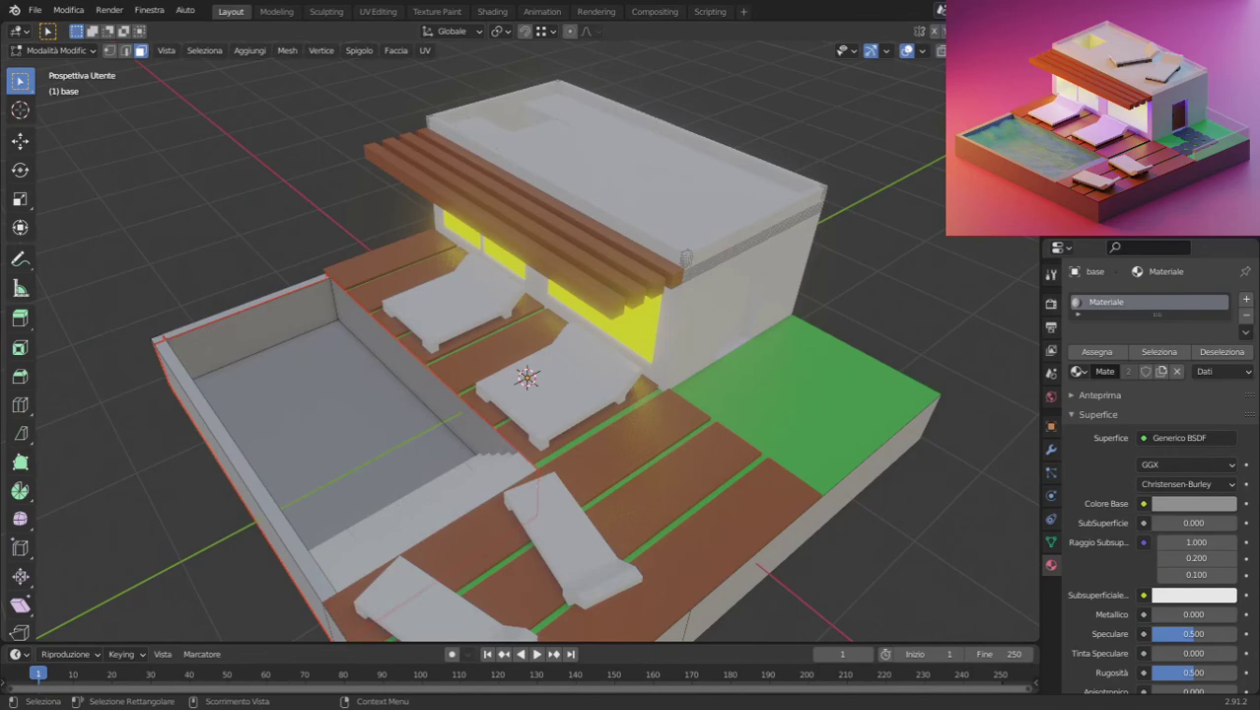
{"action": "key", "text": "Tab"}
{"action": "key", "text": "KP_0"}
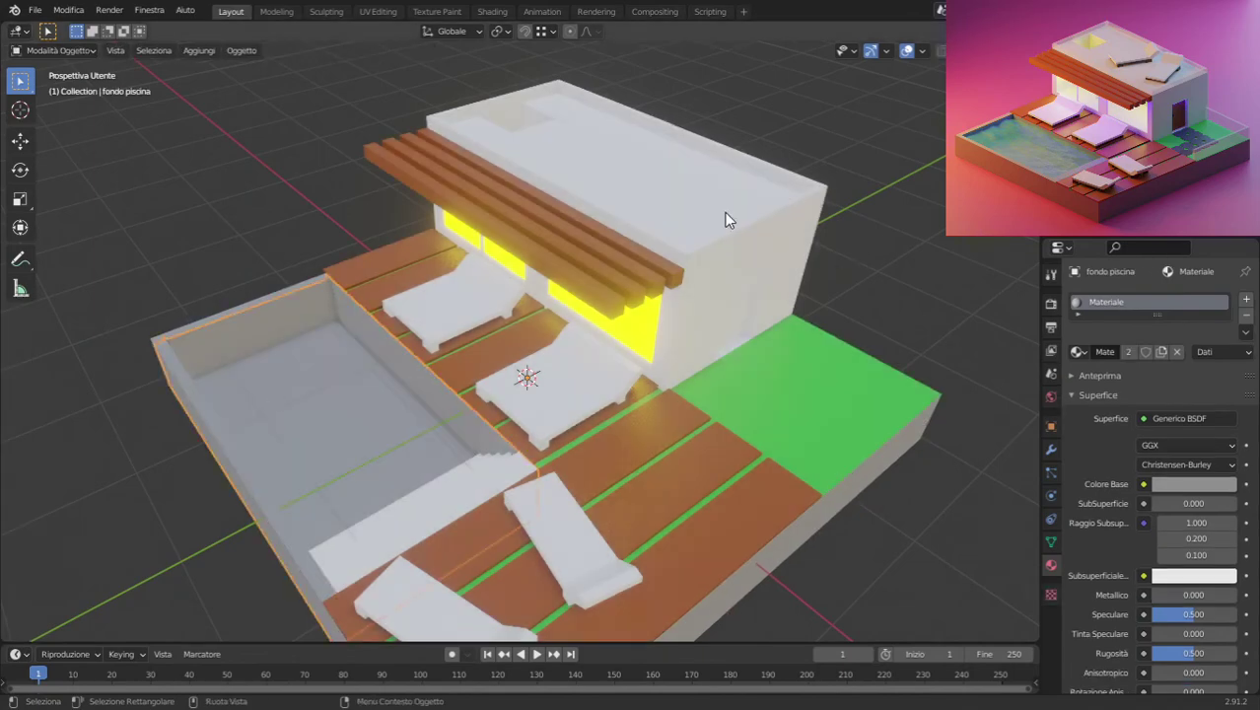
{"action": "left_click", "coordinate": [1193, 483]}
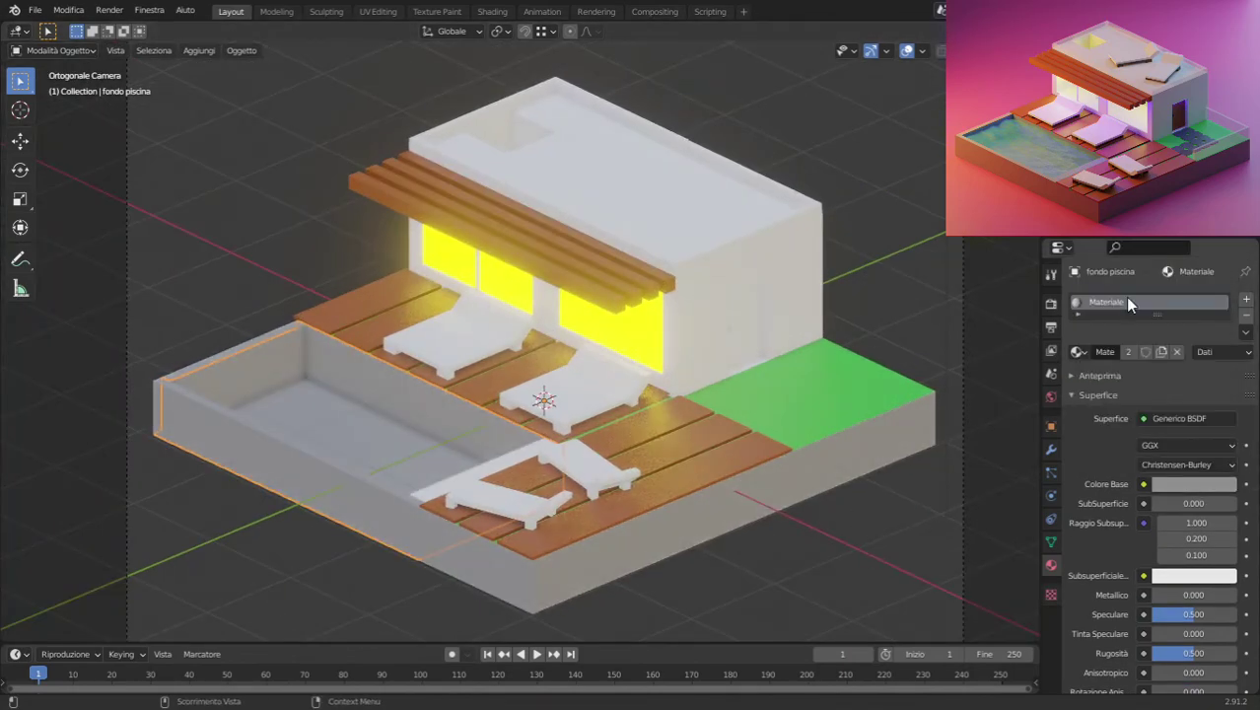
{"action": "left_click", "coordinate": [1193, 483]}
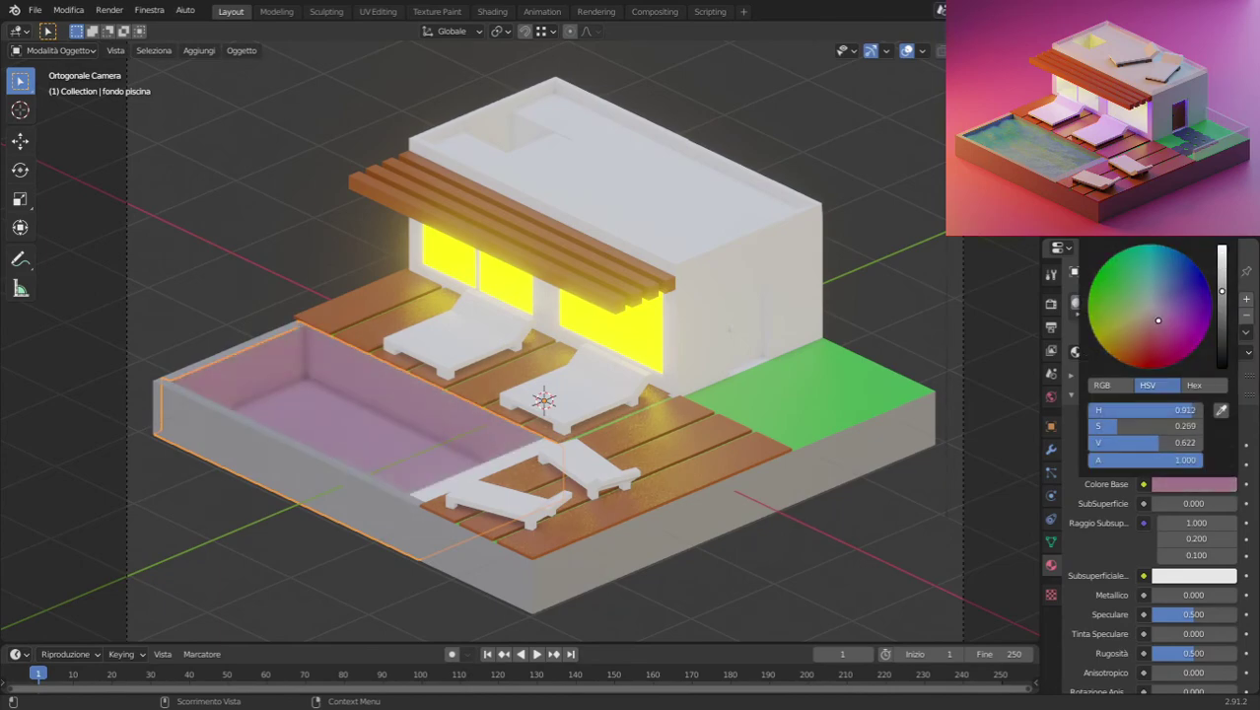
{"action": "left_click_drag", "start_coordinate": [1114, 425], "coordinate": [1148, 425]}
{"action": "left_click", "coordinate": [1127, 327]}
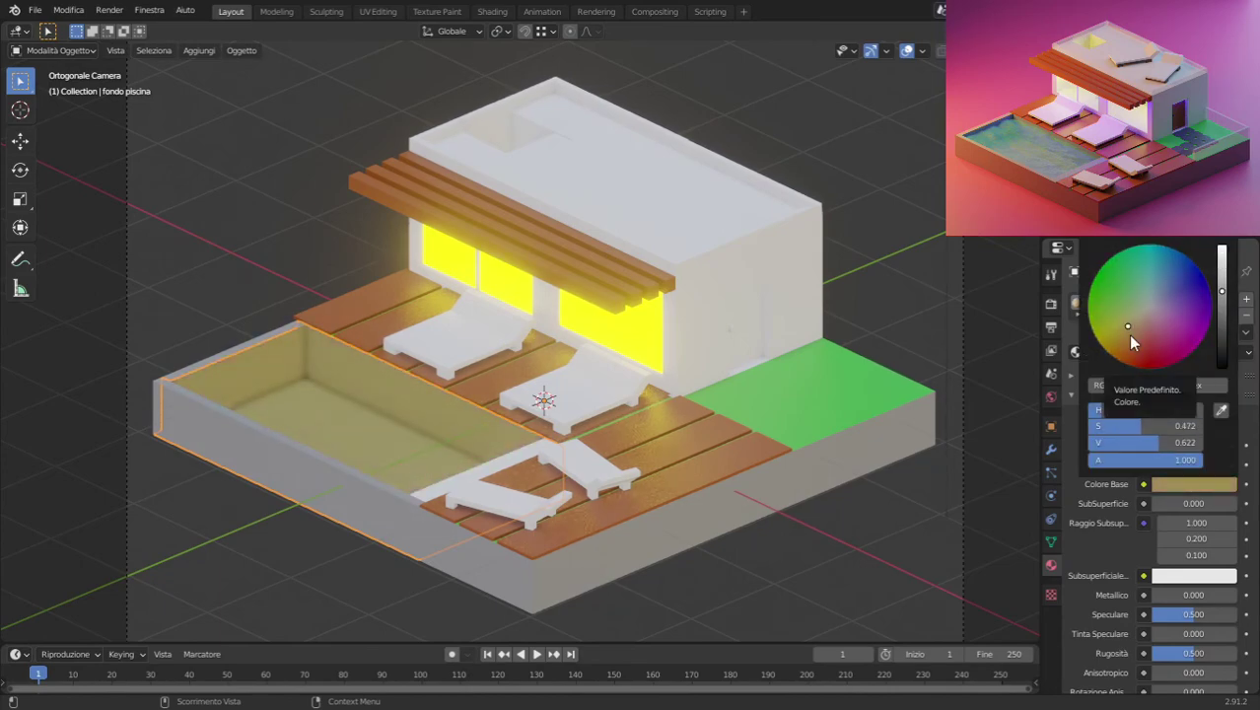
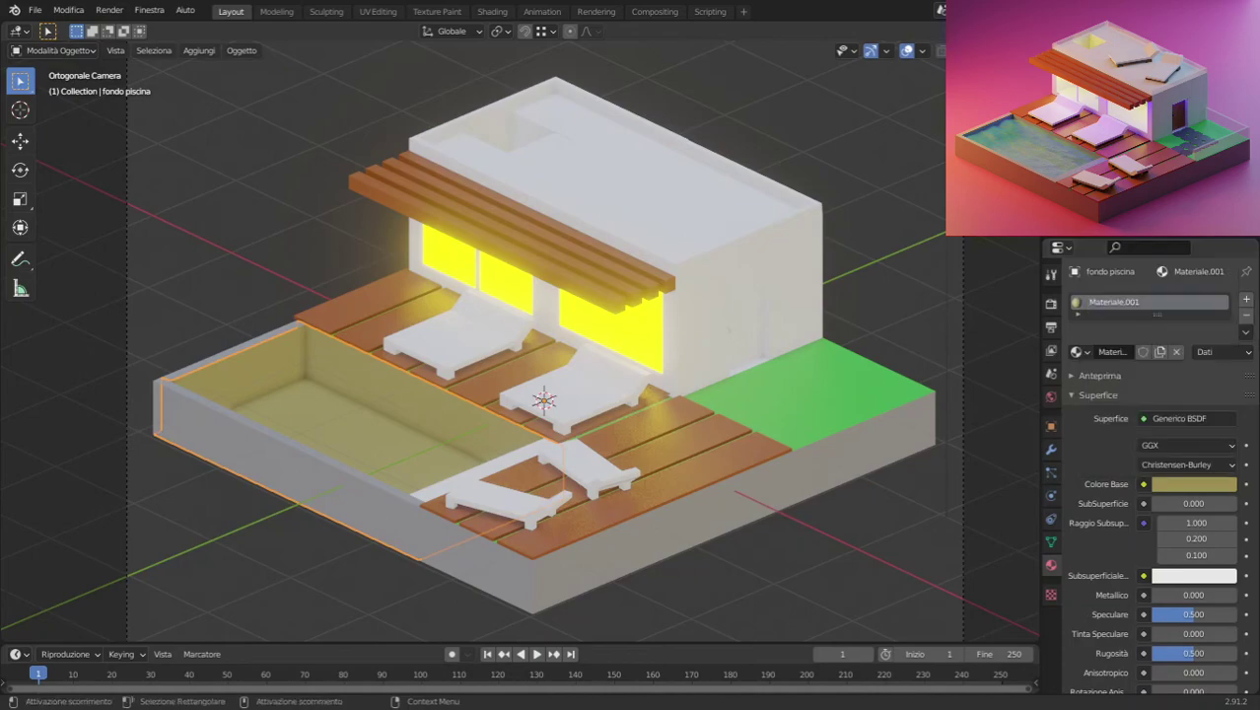
Step: Finish the light-blue pool floor colour and assign existing materials to the house and base
{"action": "left_click", "coordinate": [171, 378]}
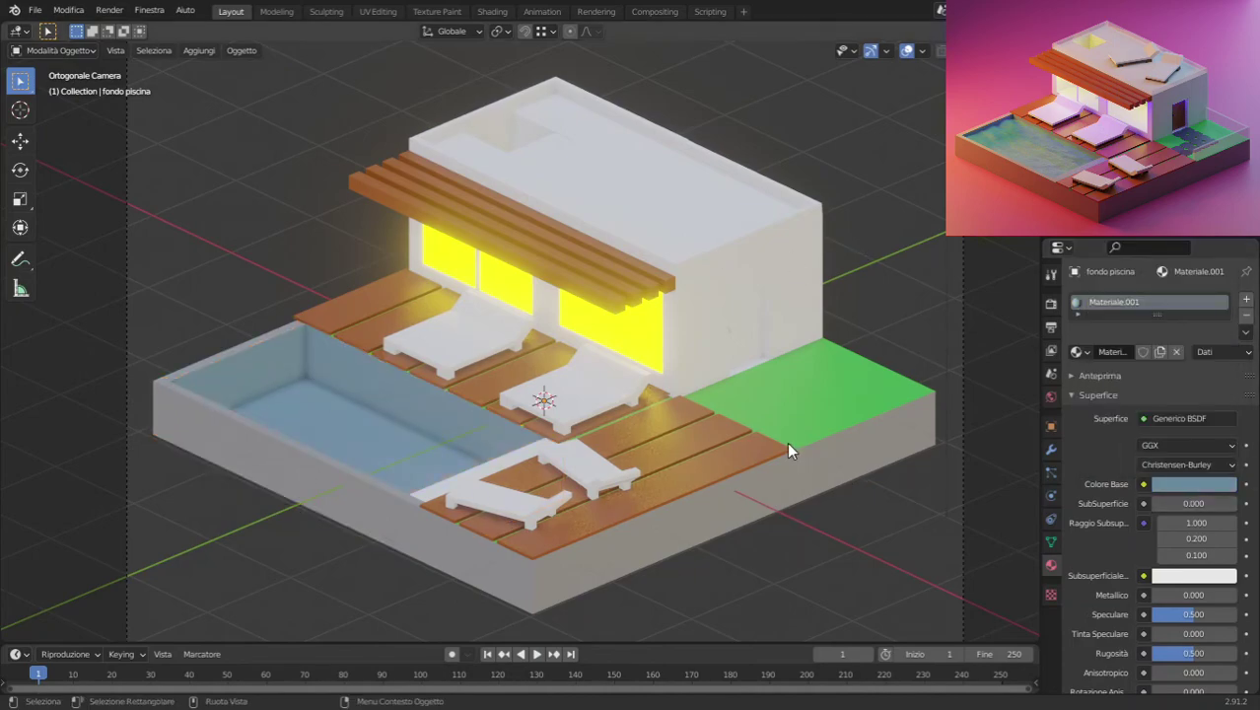
{"action": "left_click", "coordinate": [723, 257]}
{"action": "left_click", "coordinate": [1078, 352]}
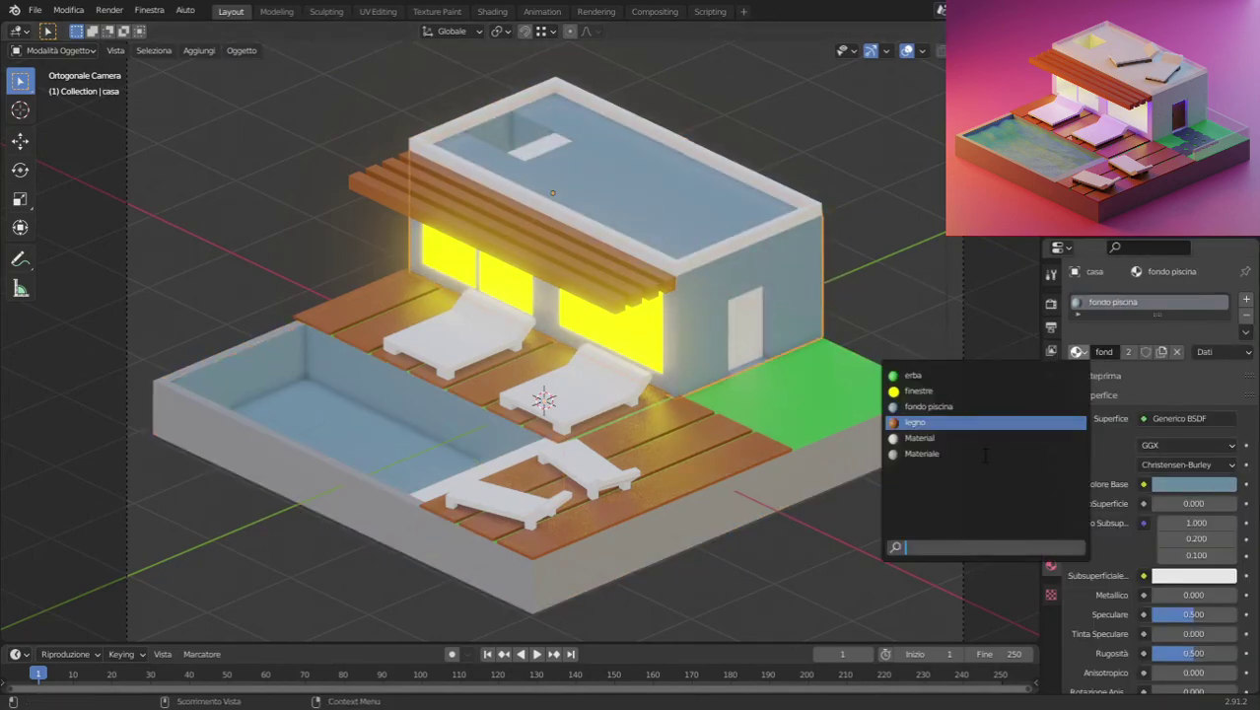
{"action": "left_click", "coordinate": [761, 296]}
{"action": "left_click", "coordinate": [835, 486]}
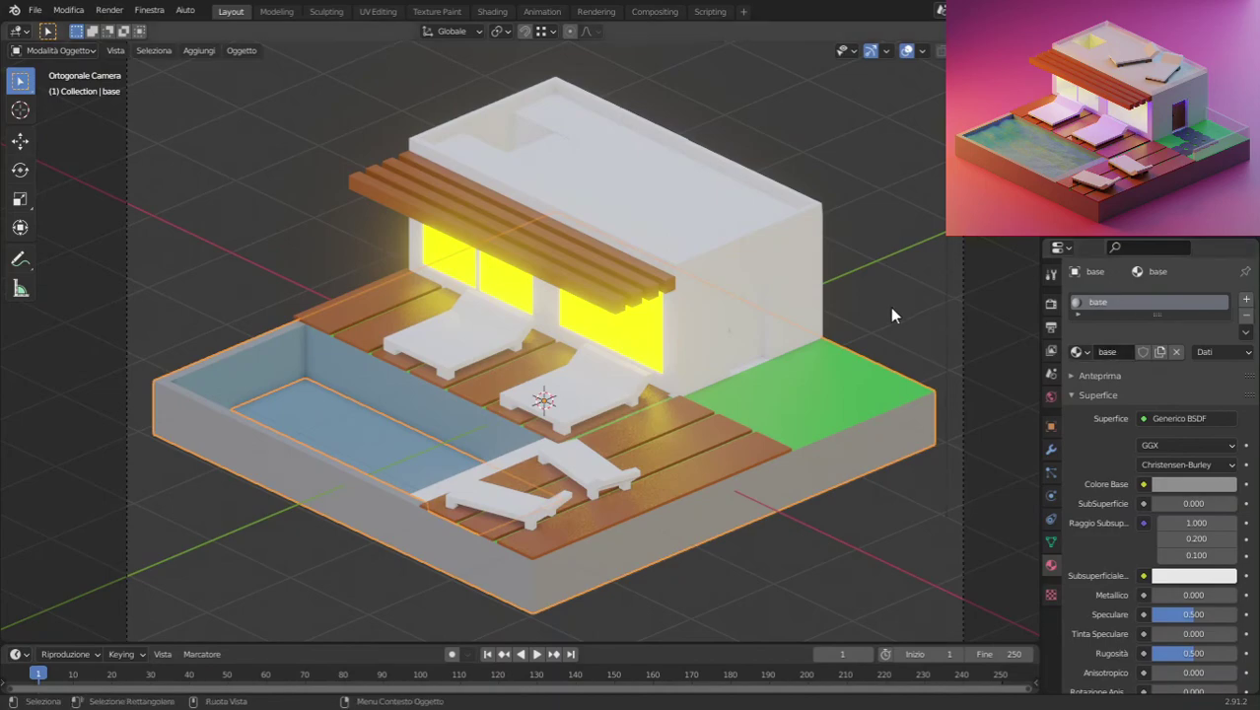
Step: Select the sun lounger and enter Edit Mode in top view
{"action": "left_click", "coordinate": [512, 387]}
{"action": "key", "text": "Tab"}
{"action": "scroll", "coordinate": [626, 449], "scroll_direction": "up", "scroll_amount": 3}
{"action": "key", "text": "KP_7"}
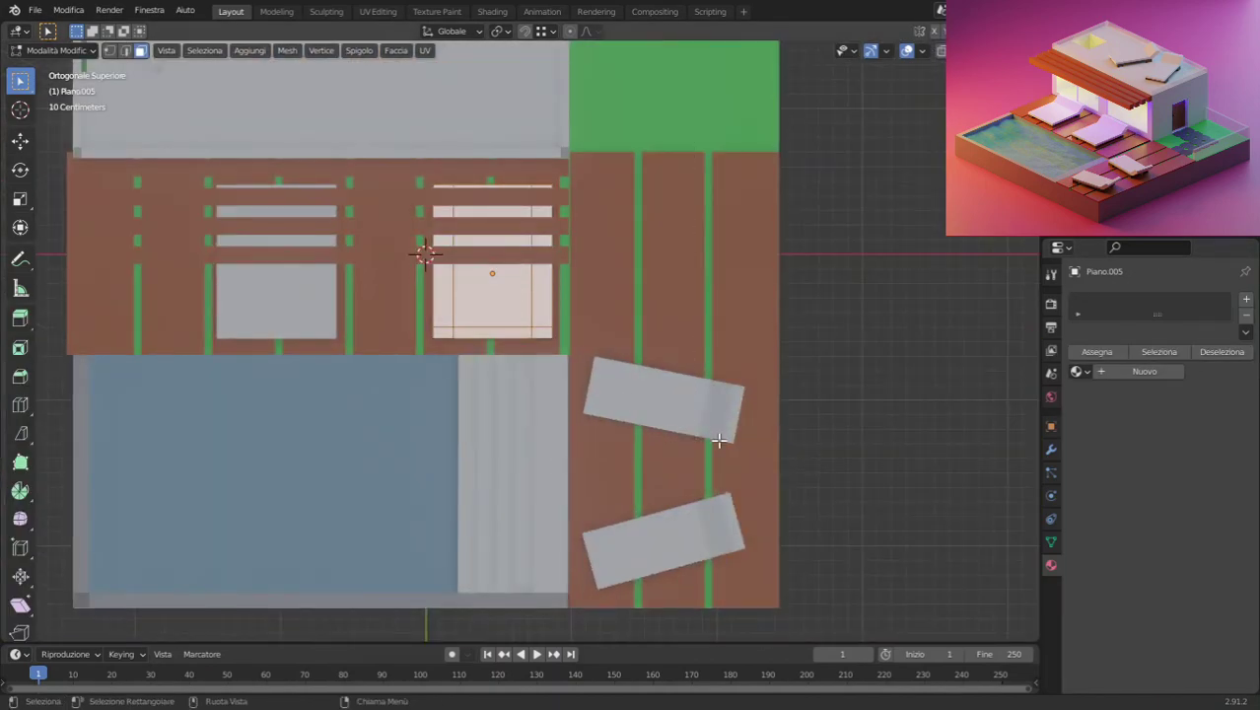
Step: Separate the lounger's top faces into their own object and name the remaining legs 'gambe sdraio'
{"action": "middle_click_drag", "start_coordinate": [718, 441], "coordinate": [595, 463]}
{"action": "scroll", "coordinate": [596, 463], "scroll_direction": "up", "scroll_amount": 3}
{"action": "scroll", "coordinate": [463, 458], "scroll_direction": "up", "scroll_amount": 3}
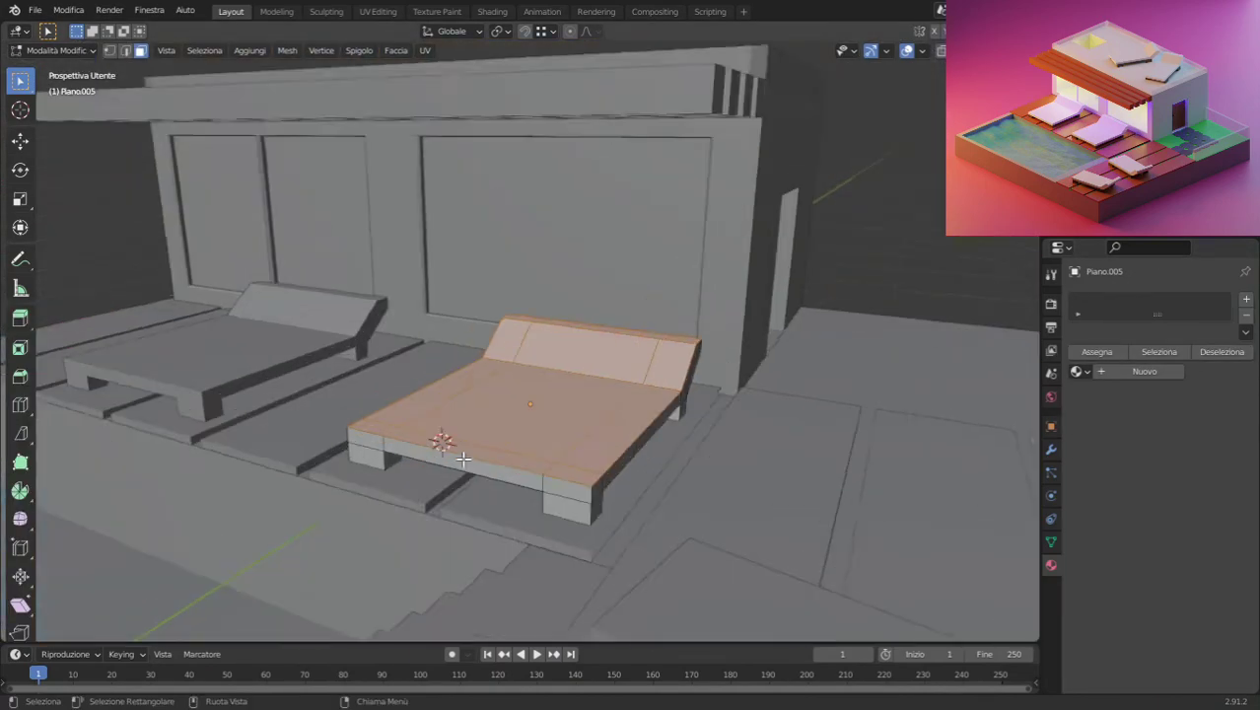
{"action": "mouse_move", "coordinate": [464, 458]}
{"action": "middle_mouse_down"}
{"action": "mouse_move", "coordinate": [478, 427]}
{"action": "mouse_move", "coordinate": [565, 458]}
{"action": "middle_mouse_up"}
{"action": "mouse_move", "coordinate": [774, 366]}
{"action": "middle_mouse_down"}
{"action": "mouse_move", "coordinate": [785, 342]}
{"action": "mouse_move", "coordinate": [712, 366]}
{"action": "mouse_move", "coordinate": [779, 318]}
{"action": "mouse_move", "coordinate": [742, 453]}
{"action": "mouse_move", "coordinate": [551, 633]}
{"action": "mouse_move", "coordinate": [332, 498]}
{"action": "middle_mouse_up"}
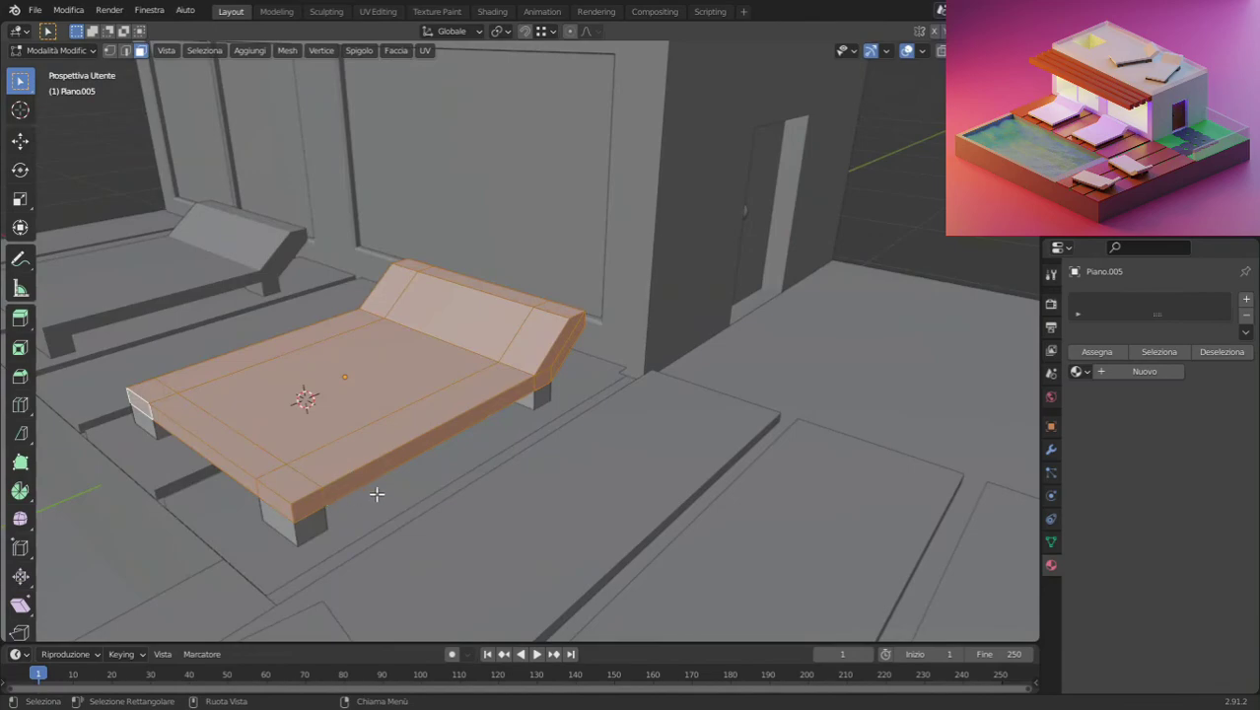
{"action": "key", "text": "p"}
{"action": "left_click", "coordinate": [375, 493]}
{"action": "key", "text": "Tab"}
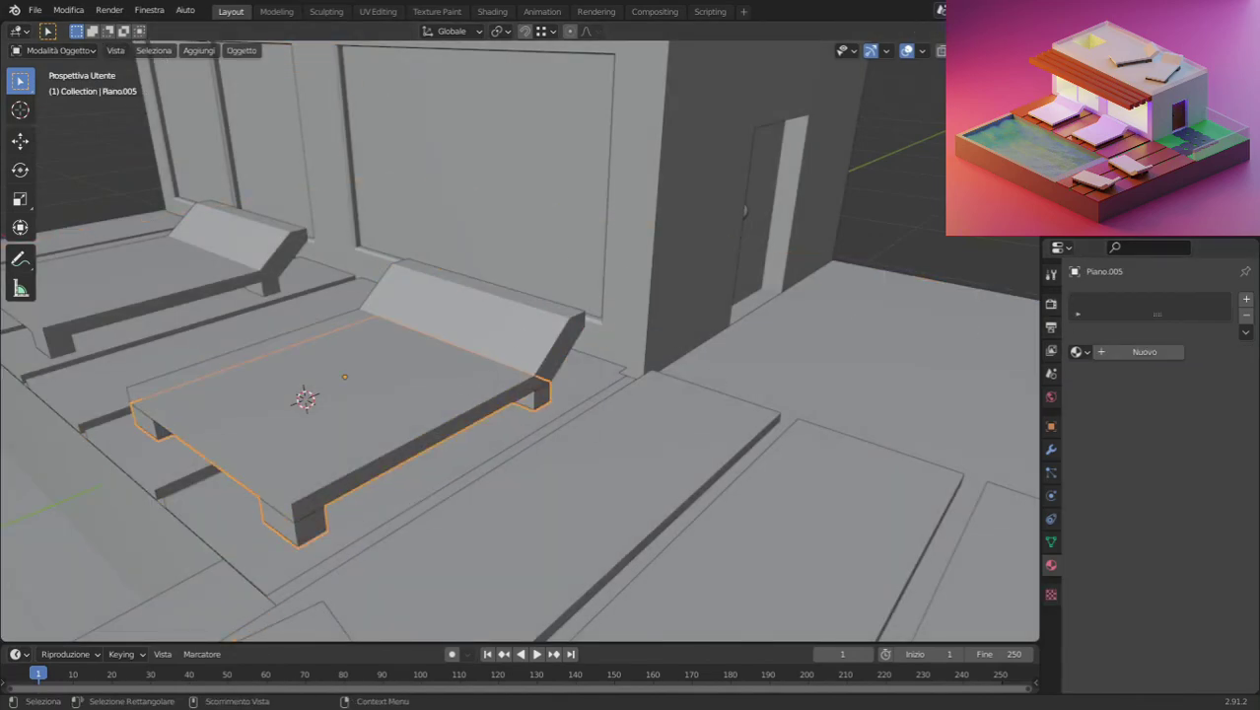
{"action": "key", "text": "Return"}
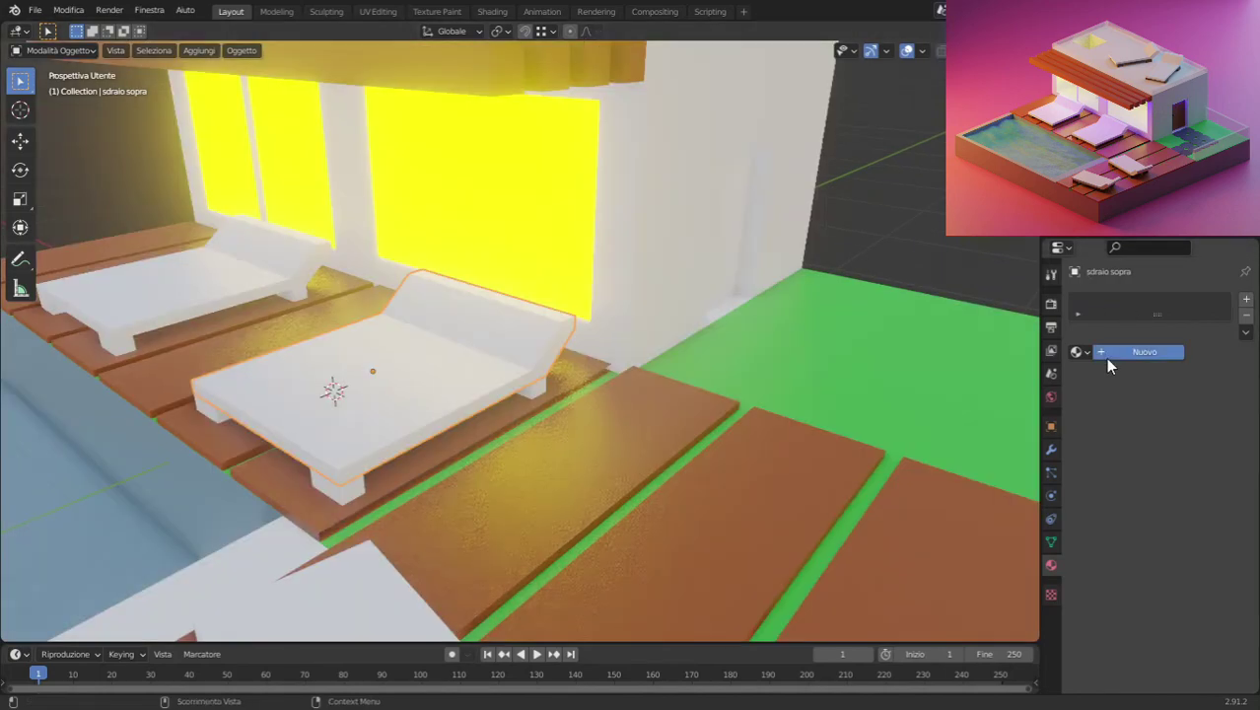
Step: Give the lounger legs a new 'piedi sdraio' material sampled from the deck planks' brown
{"action": "left_click", "coordinate": [1105, 357]}
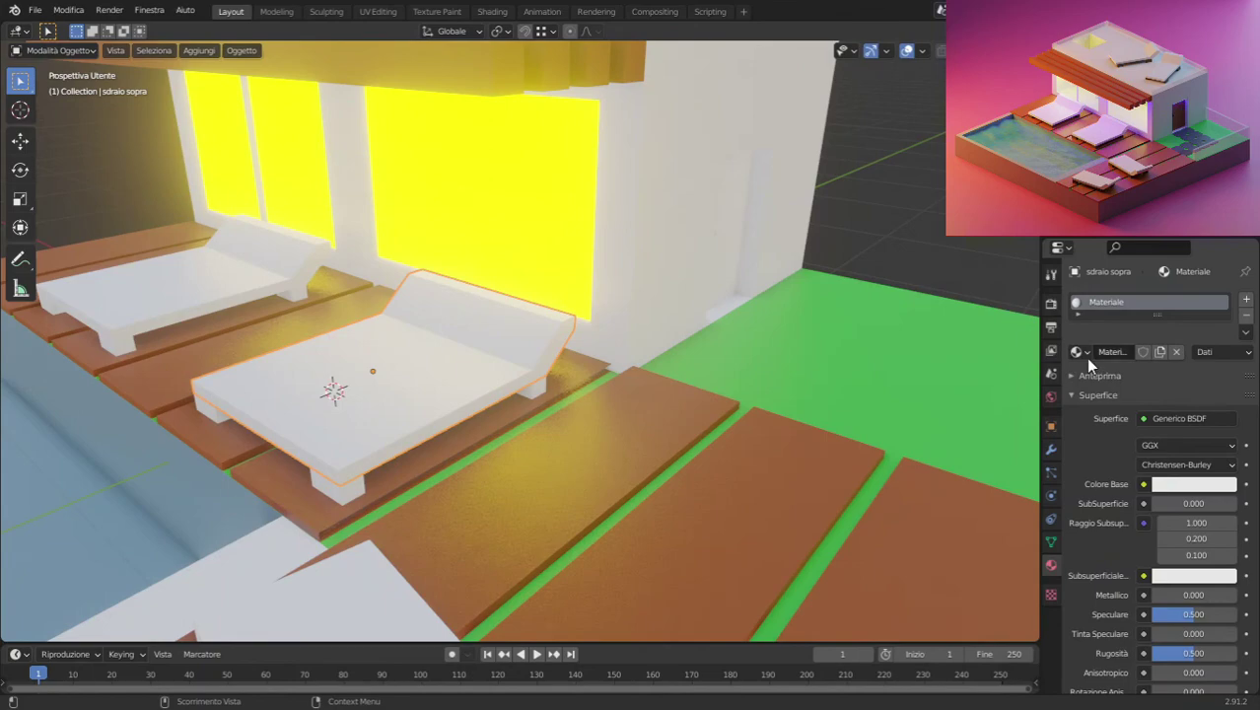
{"action": "double_click", "coordinate": [1111, 352]}
{"action": "key", "text": "Return"}
{"action": "left_click", "coordinate": [535, 397]}
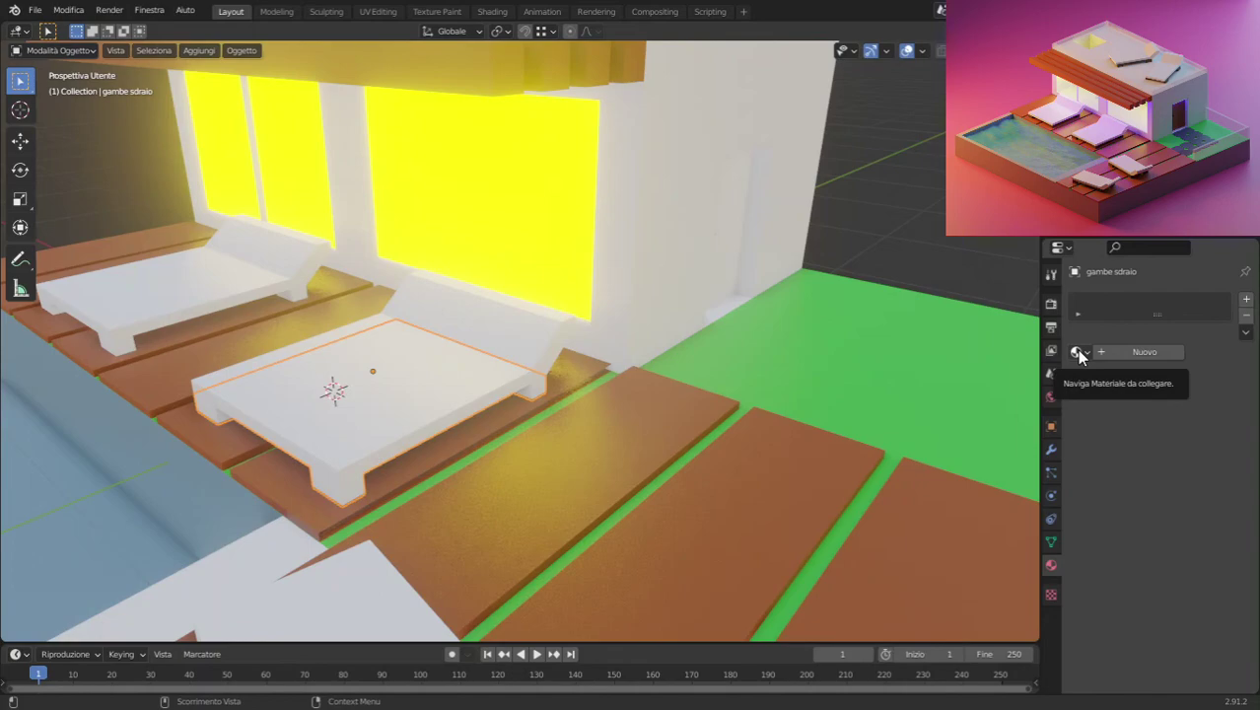
{"action": "left_click", "coordinate": [1105, 353]}
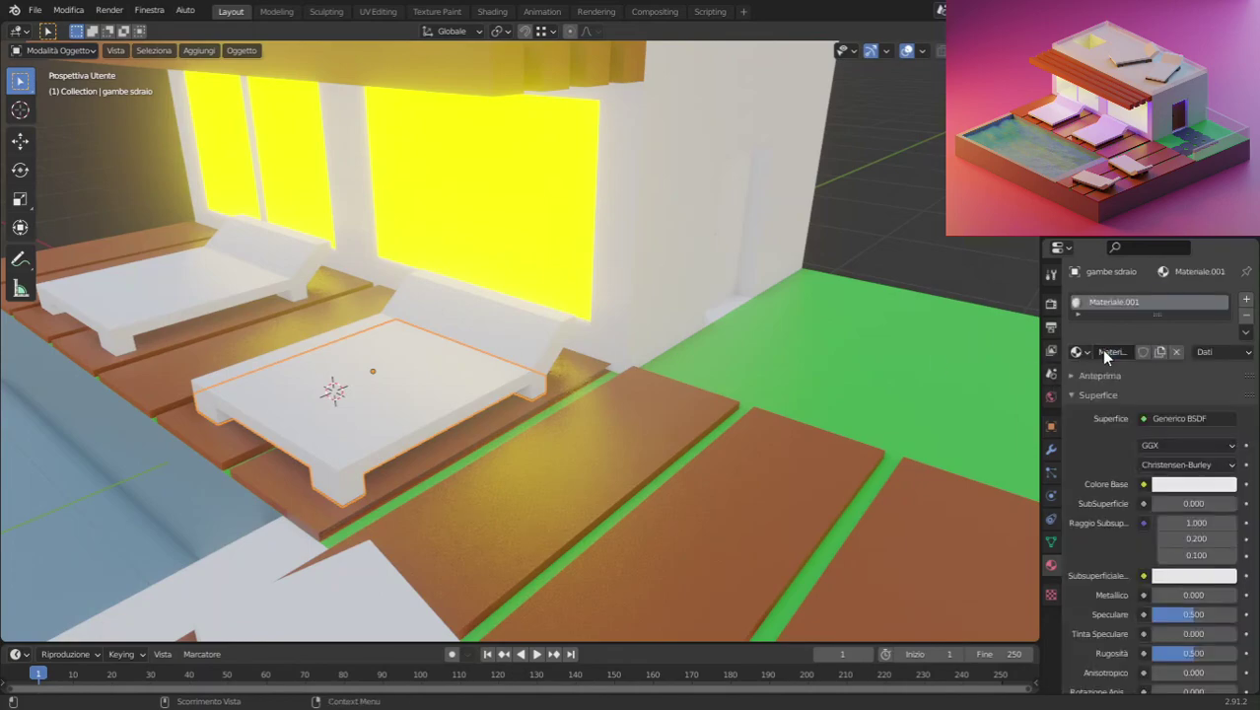
{"action": "type", "text": "piedi sdraio"}
{"action": "key", "text": "Return"}
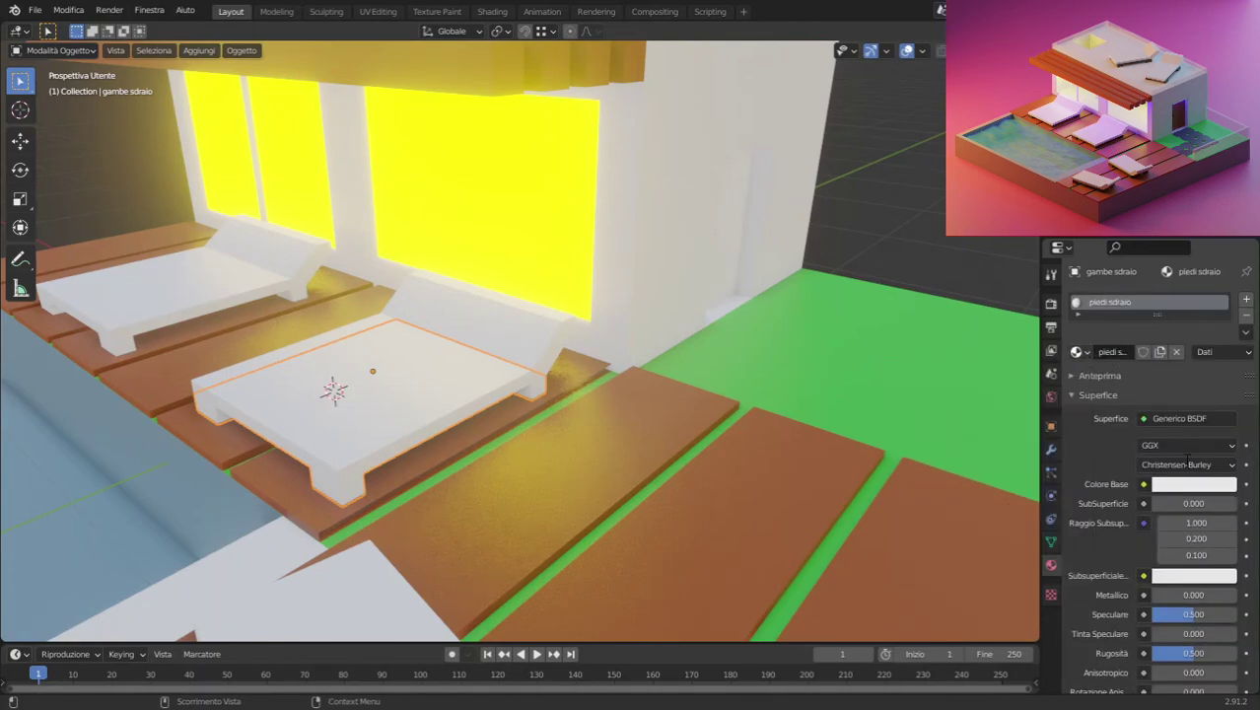
{"action": "left_click", "coordinate": [1192, 484]}
{"action": "left_click", "coordinate": [1221, 410]}
{"action": "left_click", "coordinate": [680, 459]}
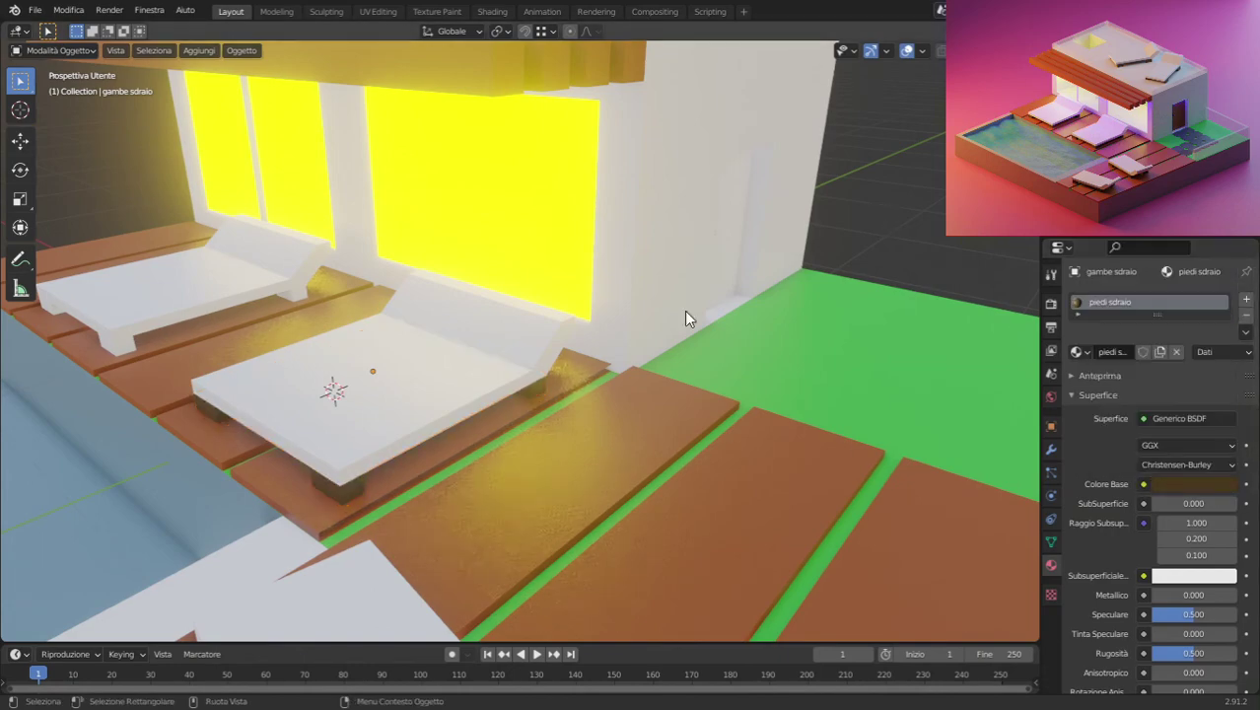
Step: Delete the legs object and view the scene from directly above
{"action": "key", "text": "Delete"}
{"action": "key", "text": "KP_7"}
{"action": "scroll", "coordinate": [622, 390], "scroll_direction": "down", "scroll_amount": 2}
Step: Restore the legs and duplicate them along X under the second lounger
{"action": "key", "text": "ctrl+z"}
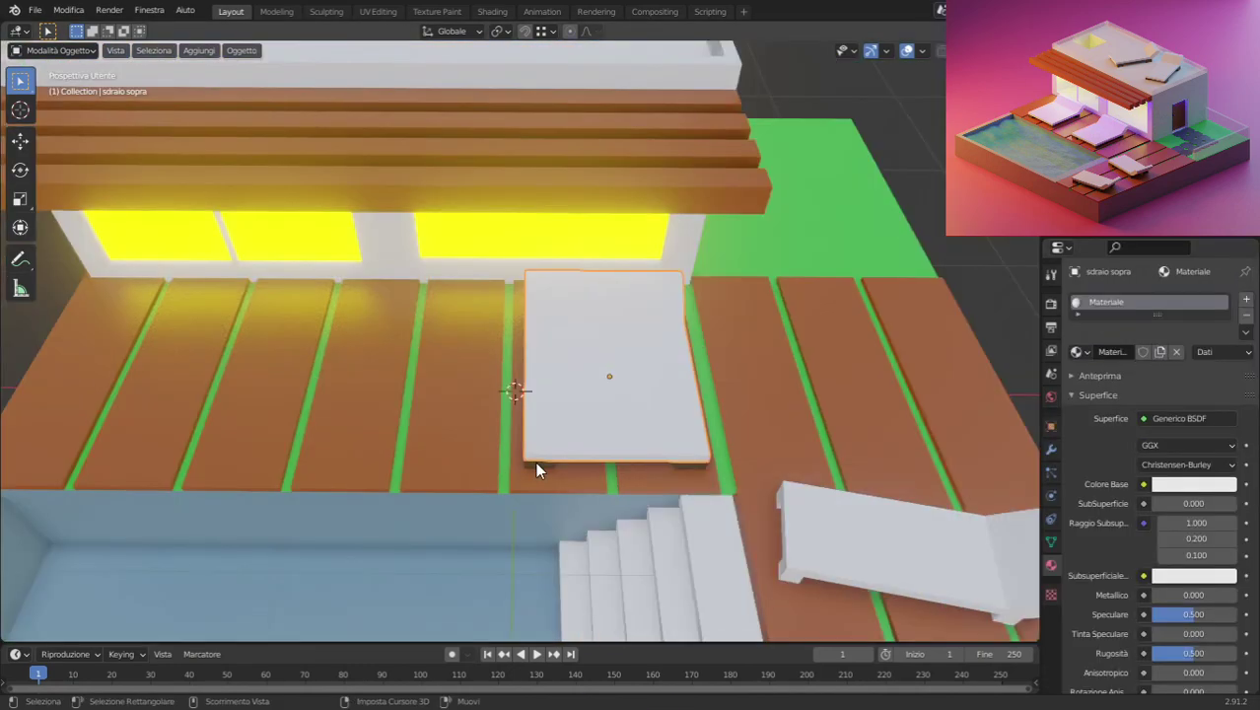
{"action": "key", "text": "shift+d"}
{"action": "key", "text": "x"}
{"action": "left_click", "coordinate": [231, 399]}
{"action": "middle_click_drag", "start_coordinate": [231, 399], "coordinate": [384, 385], "text": "shift"}
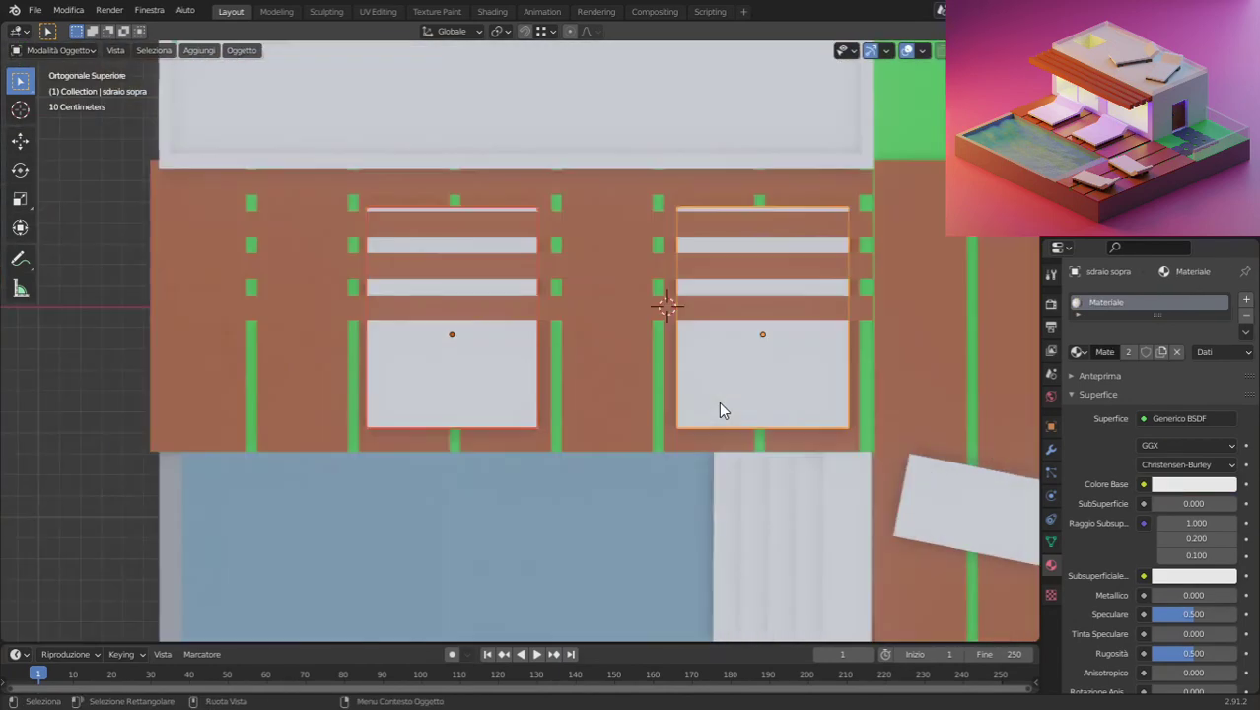
Step: Slide both lounger tops along X to sit over their legs, then check the camera view
{"action": "left_click", "coordinate": [718, 401]}
{"action": "key", "text": "g"}
{"action": "key", "text": "x"}
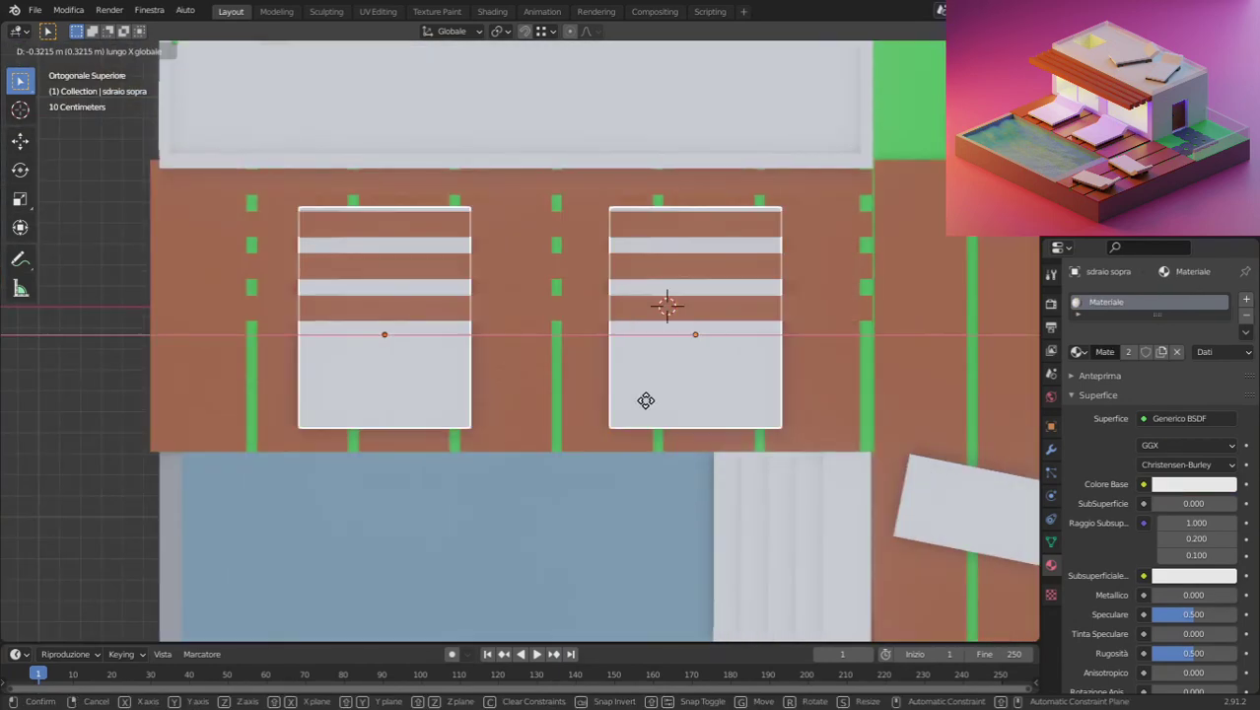
{"action": "left_click", "coordinate": [616, 398]}
{"action": "key", "text": "KP_0"}
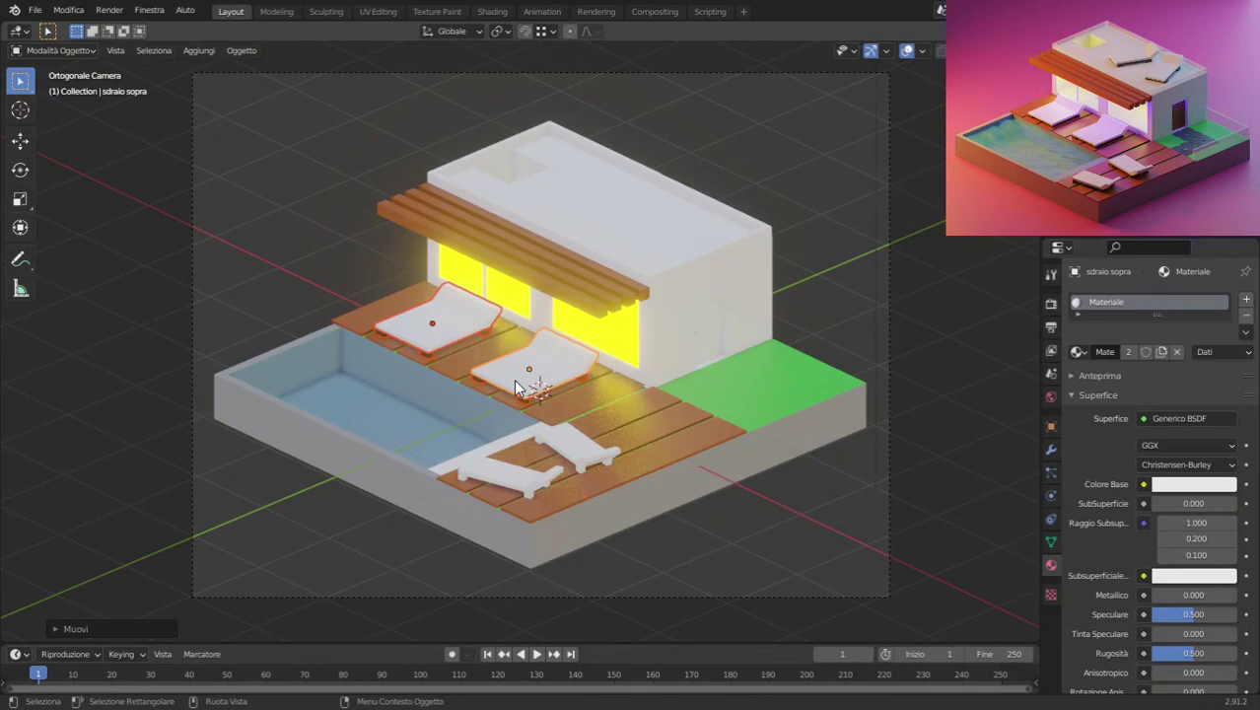
{"action": "middle_click_drag", "start_coordinate": [514, 378], "coordinate": [576, 456]}
Step: Delete an unwanted object, then duplicate a lounger top onto the deck and rotate it about Z
{"action": "key", "text": "Delete"}
{"action": "scroll", "coordinate": [573, 394], "scroll_direction": "up", "scroll_amount": 5}
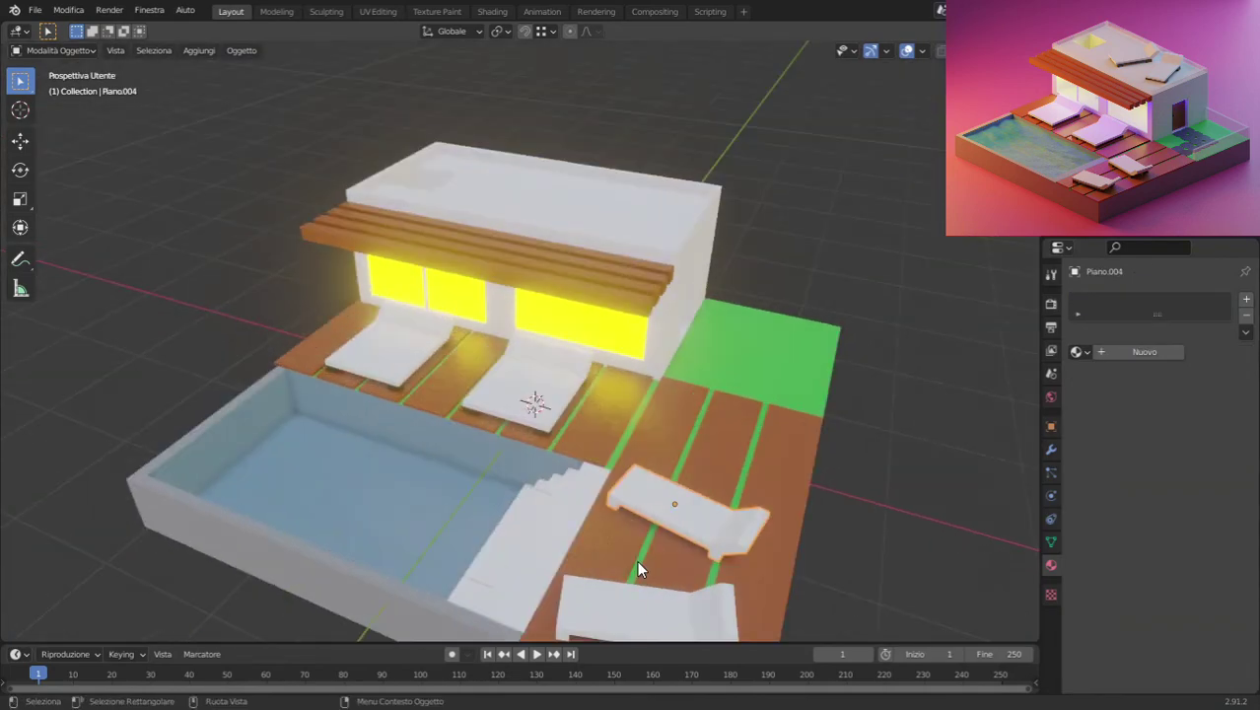
{"action": "left_click", "coordinate": [540, 374]}
{"action": "key", "text": "shift+d"}
{"action": "left_click", "coordinate": [754, 411]}
{"action": "type", "text": "r"}
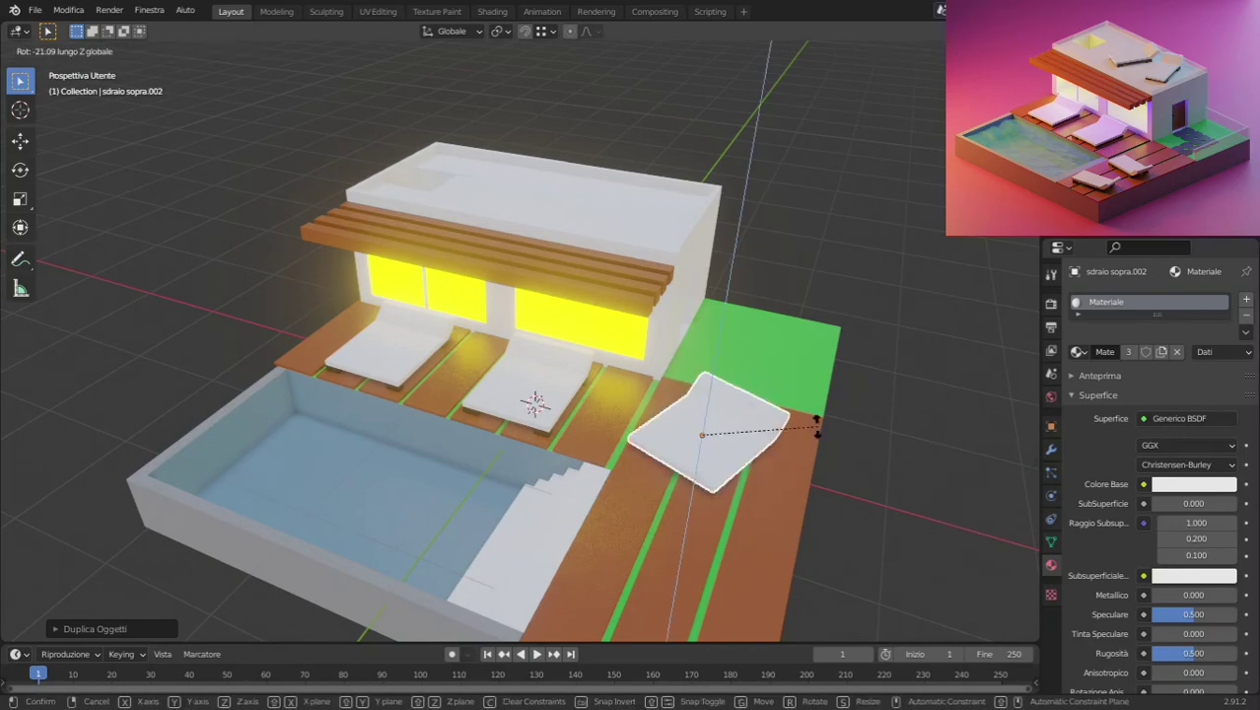
{"action": "type", "text": "z9036090180"}
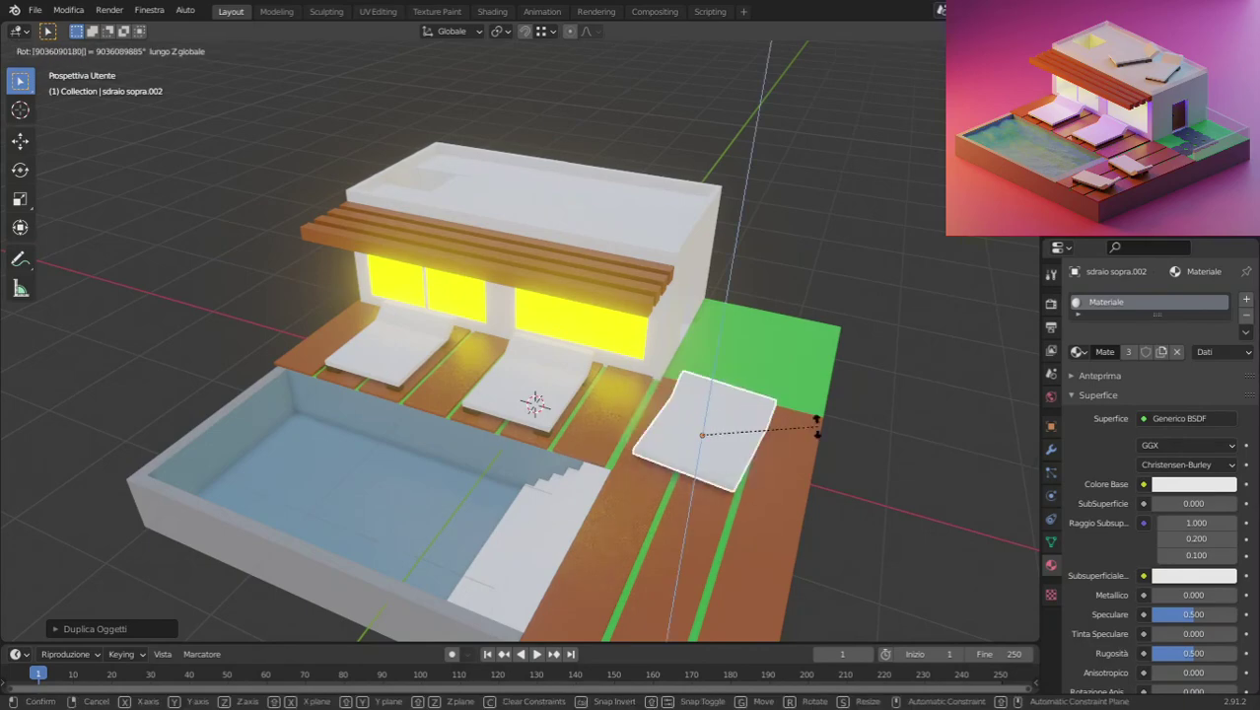
{"action": "key", "text": "Return"}
Step: Adjust the copy's Z rotation to about 174° using the transform values
{"action": "left_click", "coordinate": [1051, 426]}
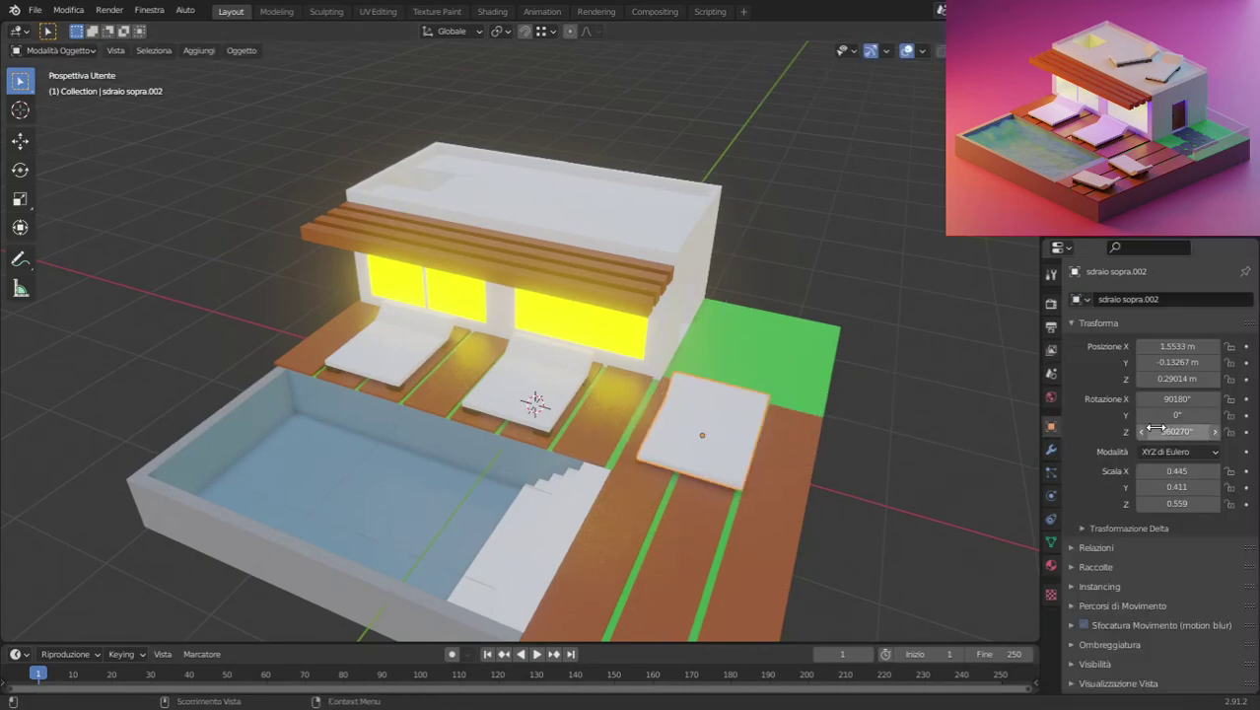
{"action": "left_click_drag", "start_coordinate": [1178, 431], "coordinate": [1143, 430]}
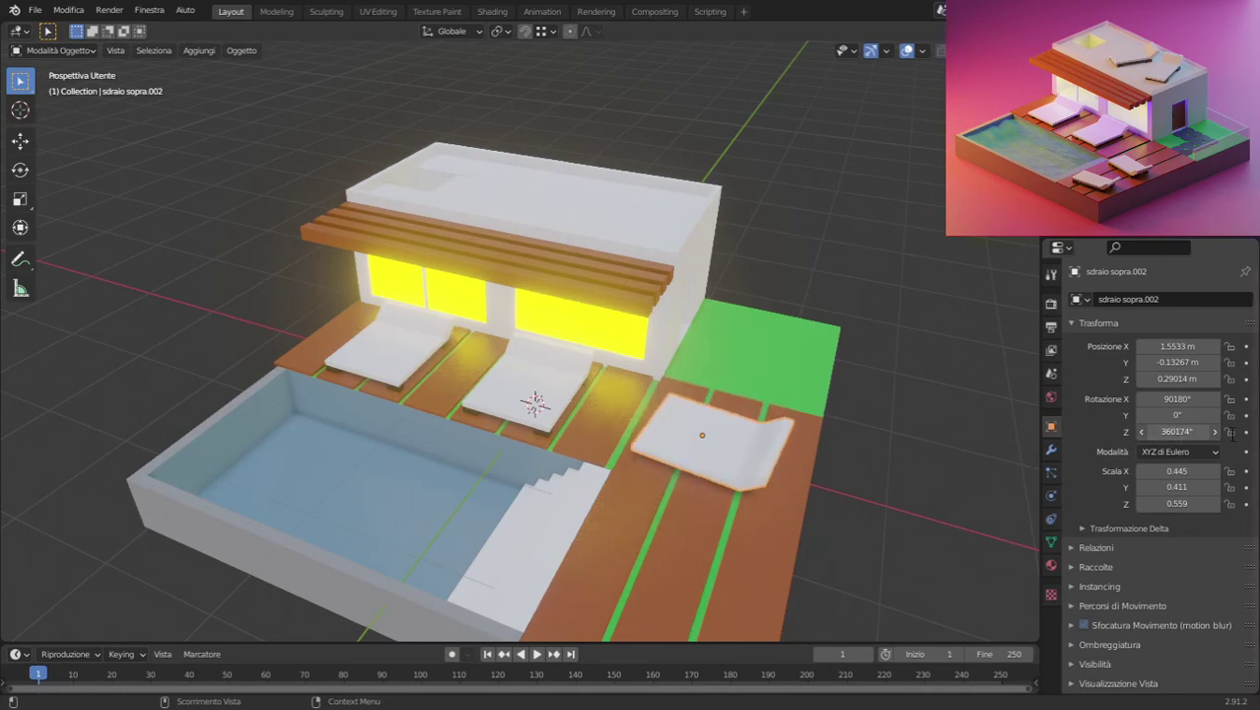
{"action": "left_click_drag", "start_coordinate": [1232, 434], "coordinate": [1198, 439]}
{"action": "key", "text": "r"}
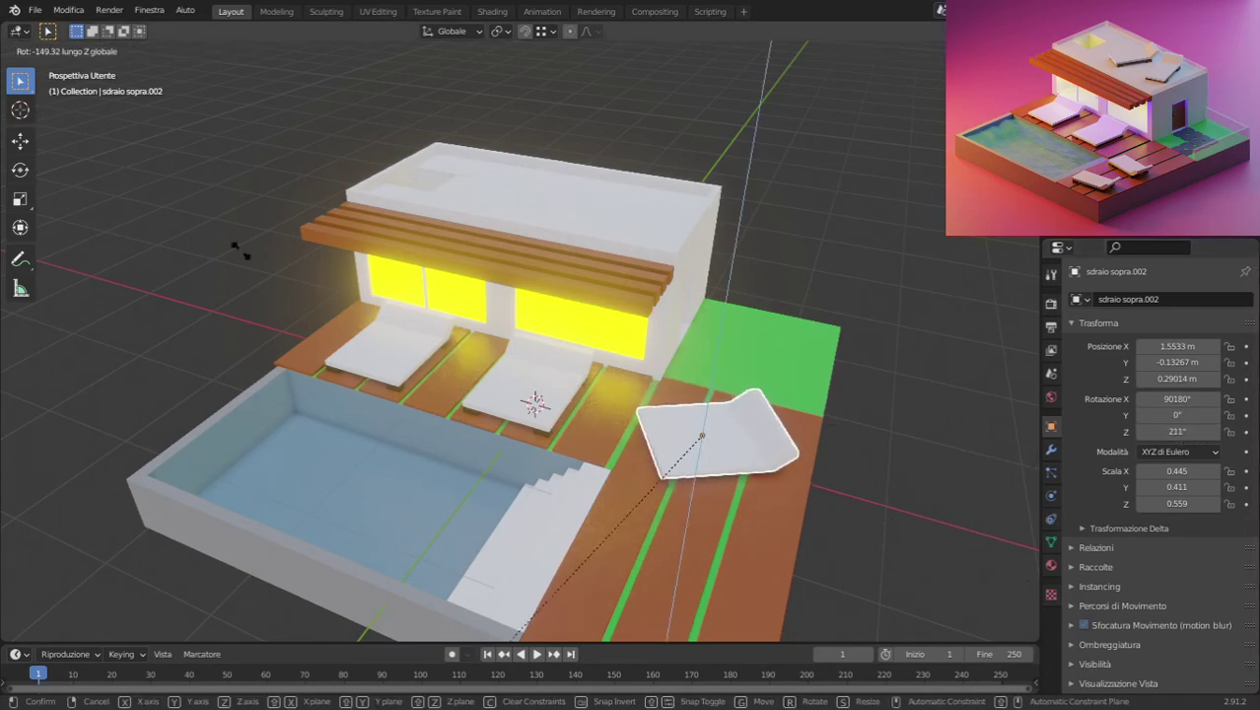
{"action": "left_click", "coordinate": [295, 532]}
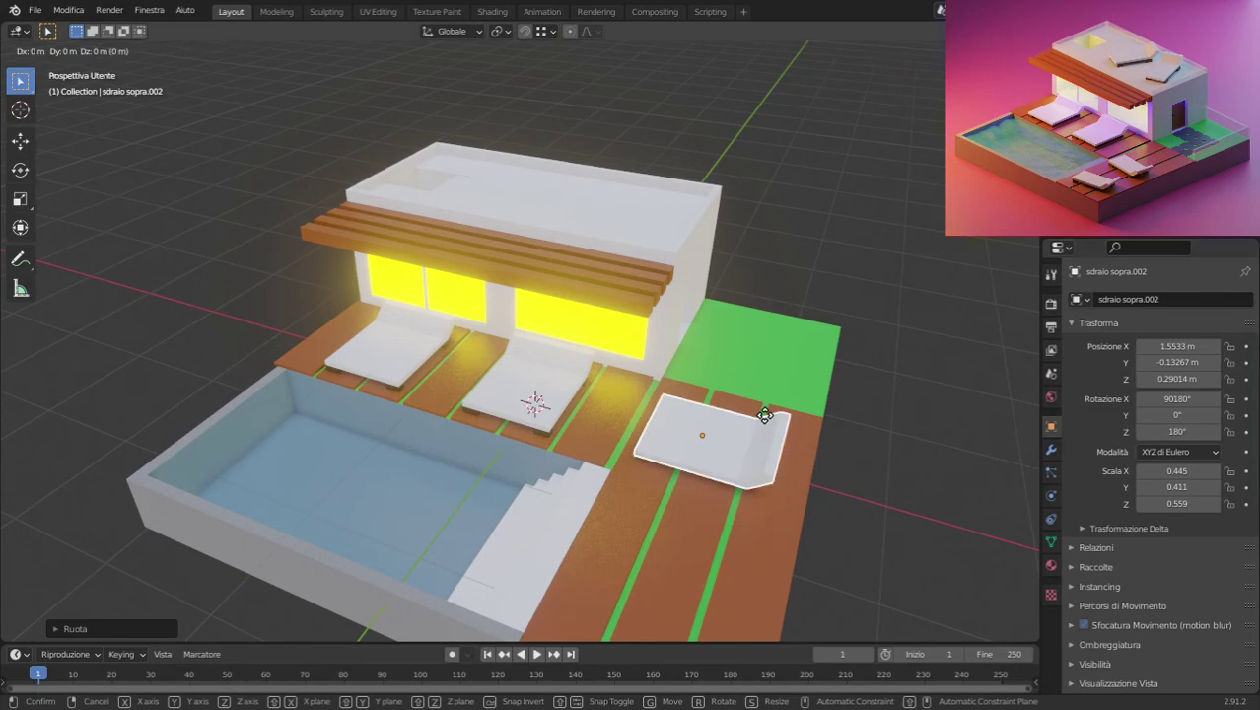
Step: Move the lounger into place and shorten it along Y
{"action": "key", "text": "g"}
{"action": "left_click", "coordinate": [737, 501]}
{"action": "key", "text": "KP_7"}
{"action": "key", "text": "s"}
{"action": "key", "text": "y"}
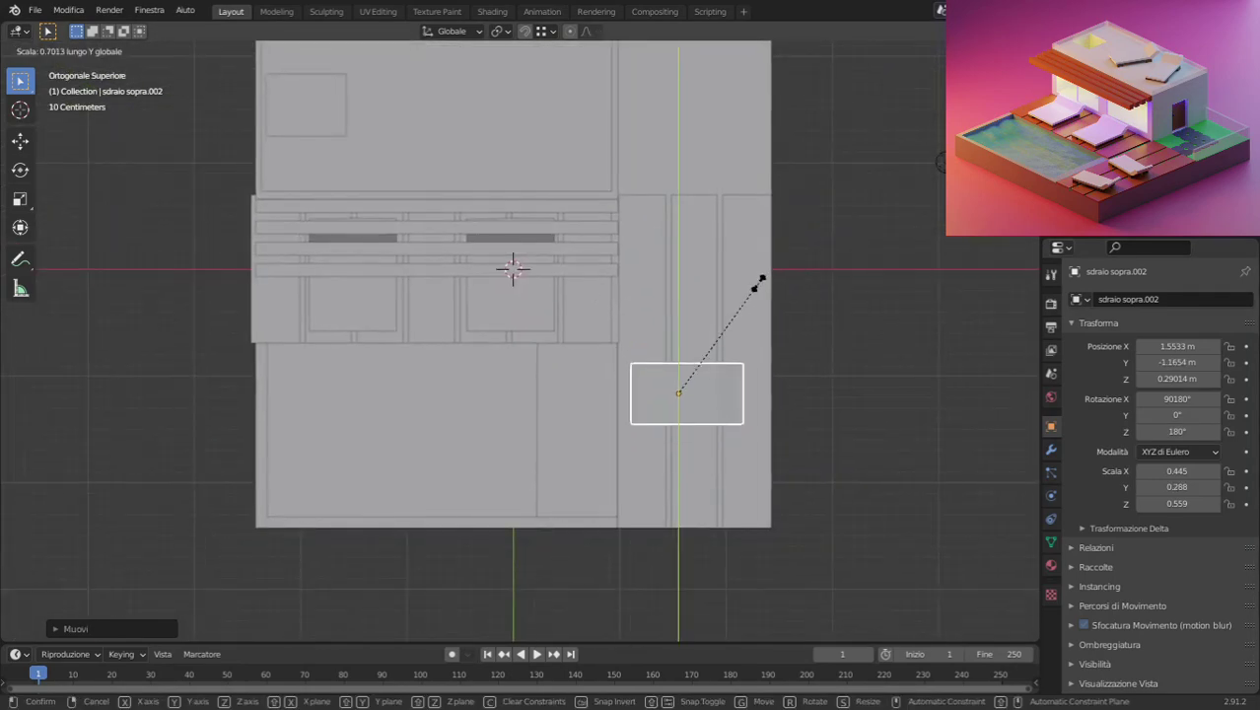
{"action": "left_click", "coordinate": [759, 279]}
{"action": "mouse_move", "coordinate": [759, 279]}
{"action": "middle_mouse_down"}
{"action": "mouse_move", "coordinate": [834, 201]}
{"action": "mouse_move", "coordinate": [711, 433]}
{"action": "mouse_move", "coordinate": [447, 340]}
{"action": "middle_mouse_up"}
{"action": "key", "text": "KP_1"}
Step: Duplicate the lounger to the right, turn it 180° about Z and shorten it along Y
{"action": "key", "text": "ctrl+z"}
{"action": "key", "text": "ctrl+z"}
{"action": "key", "text": "ctrl+z"}
{"action": "scroll", "coordinate": [770, 431], "scroll_direction": "down", "scroll_amount": 3}
{"action": "key", "text": "shift+d"}
{"action": "left_click", "coordinate": [780, 347]}
{"action": "type", "text": "rz"}
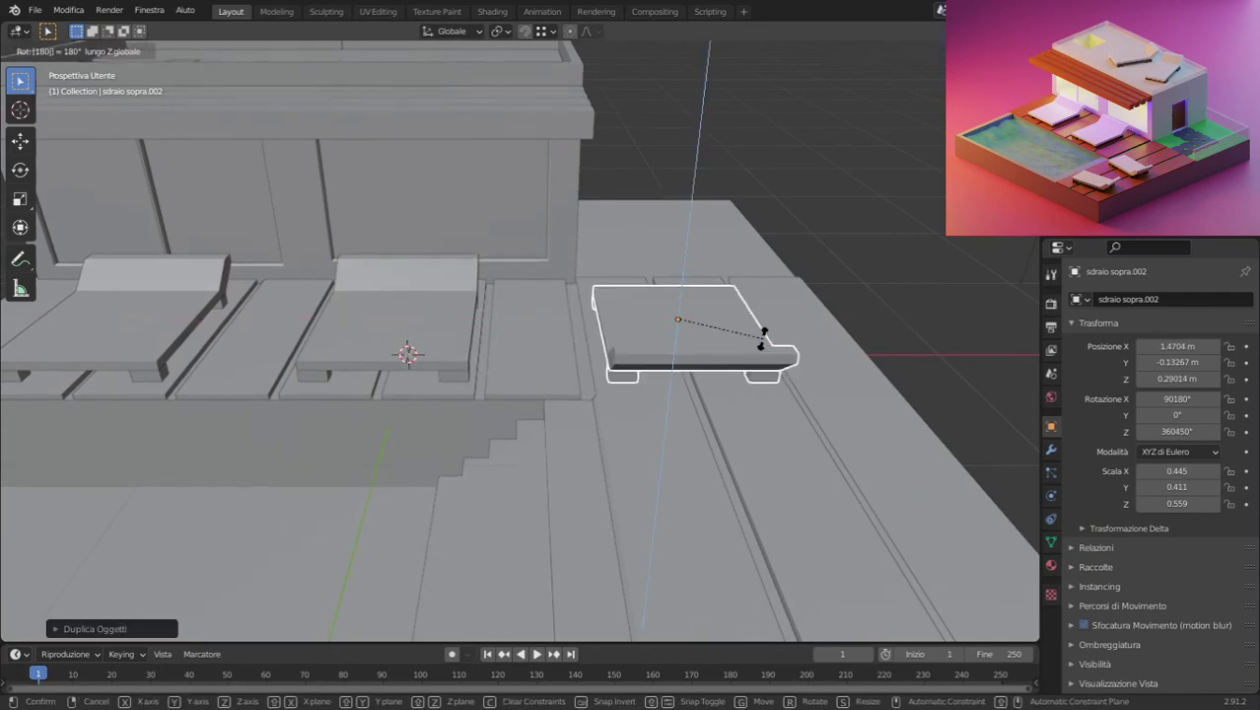
{"action": "type", "text": "180"}
{"action": "key", "text": "Return"}
{"action": "key", "text": "Return"}
{"action": "key", "text": "s"}
{"action": "key", "text": "y"}
{"action": "left_click", "coordinate": [645, 445]}
{"action": "scroll", "coordinate": [646, 444], "scroll_direction": "down", "scroll_amount": 2}
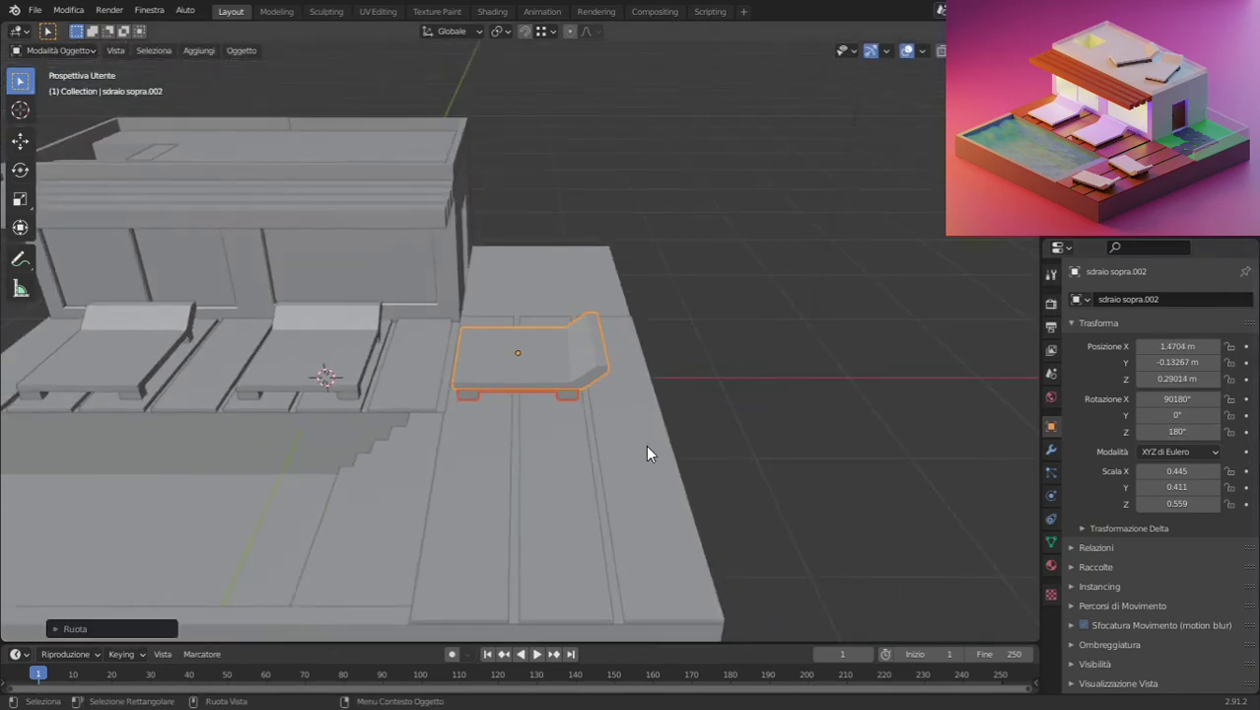
{"action": "key", "text": "KP_0"}
Step: Place the lounger near the front of the deck and slightly tweak its rotation and scale
{"action": "key", "text": "g"}
{"action": "key", "text": "shift+z"}
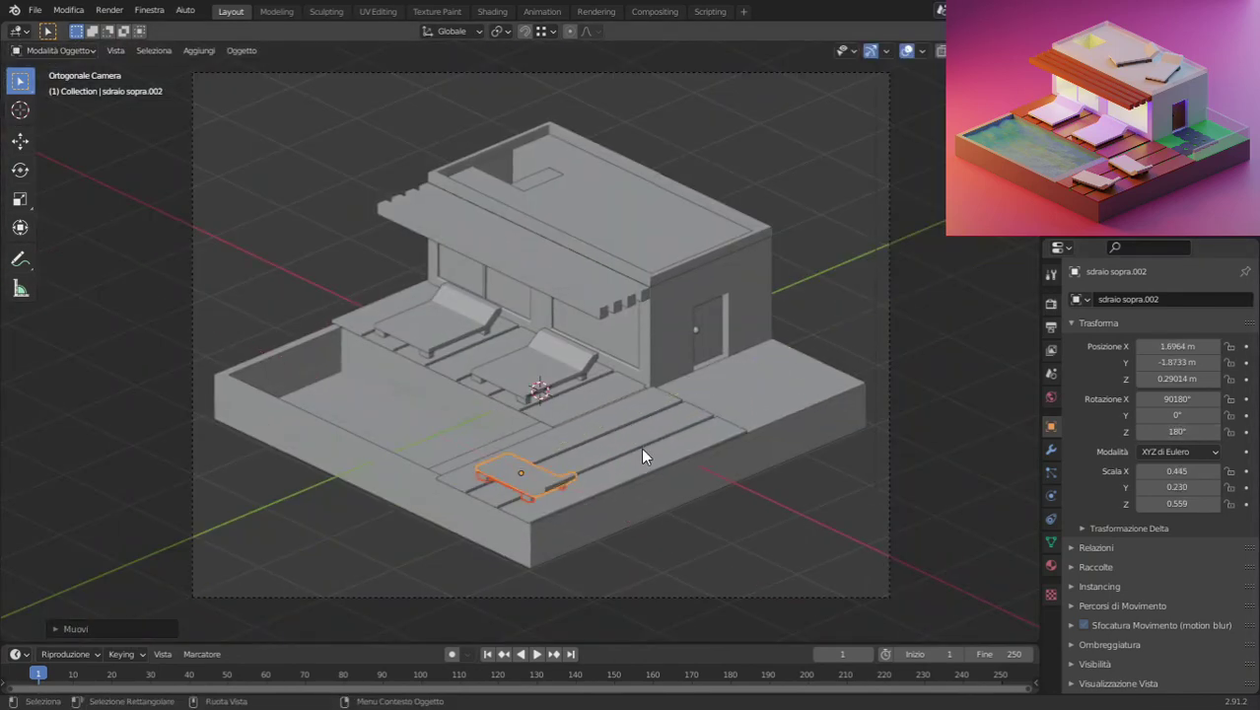
{"action": "left_click", "coordinate": [649, 448]}
{"action": "key", "text": "s"}
{"action": "key", "text": "r"}
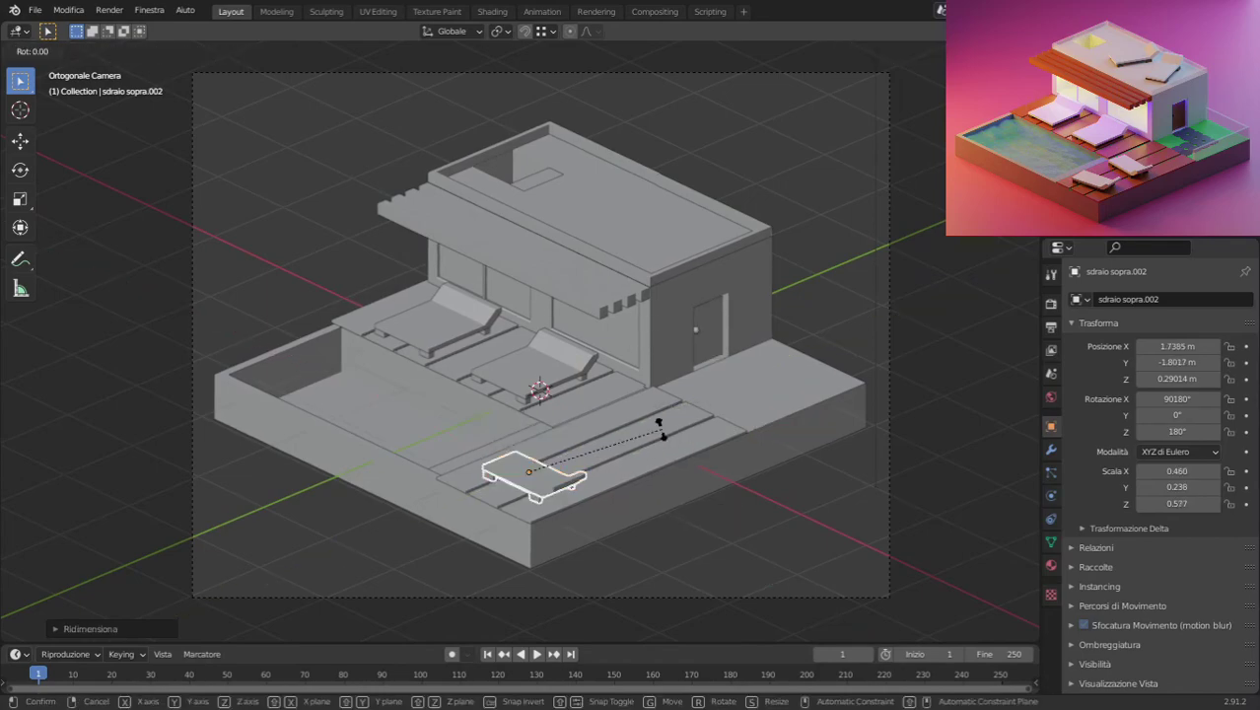
{"action": "left_click", "coordinate": [640, 422]}
{"action": "key", "text": "g"}
{"action": "key", "text": "y"}
{"action": "key", "text": "Escape"}
Step: Add another lounger copy on the deck and rotate it about the vertical axis
{"action": "key", "text": "ctrl+z"}
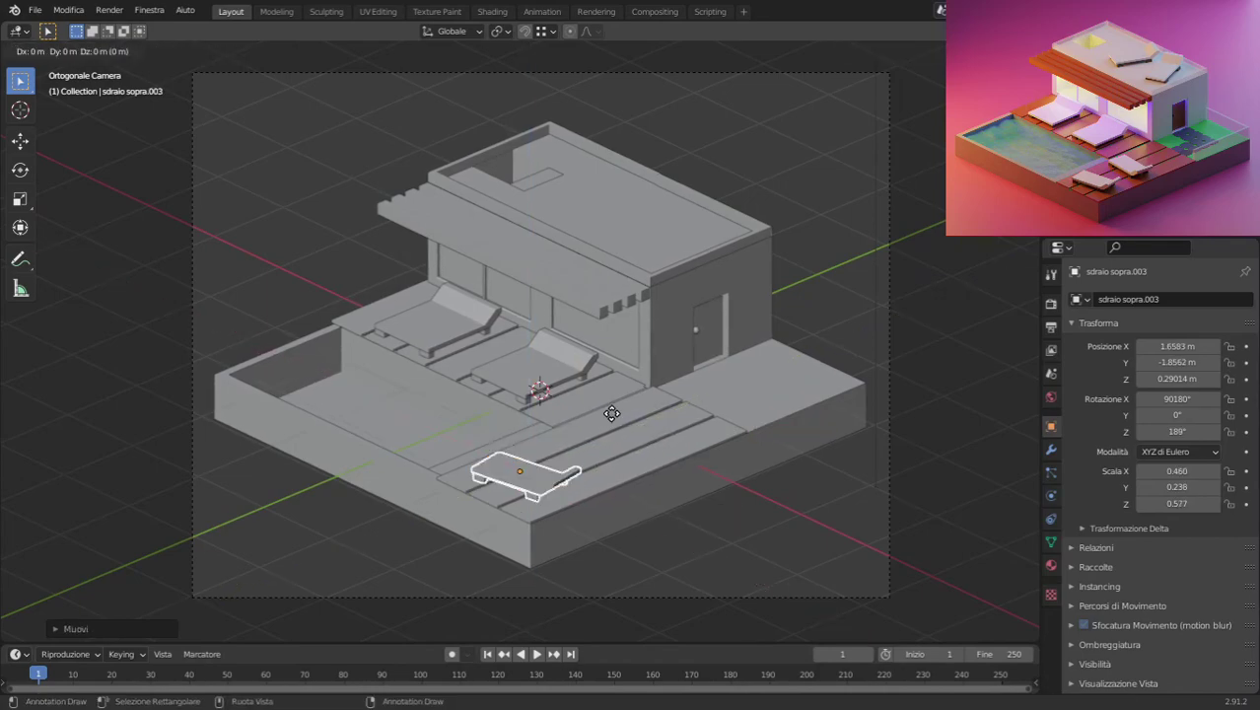
{"action": "key", "text": "shift+d"}
{"action": "left_click", "coordinate": [645, 372]}
{"action": "key", "text": "r"}
{"action": "key", "text": "z"}
{"action": "left_click", "coordinate": [643, 369]}
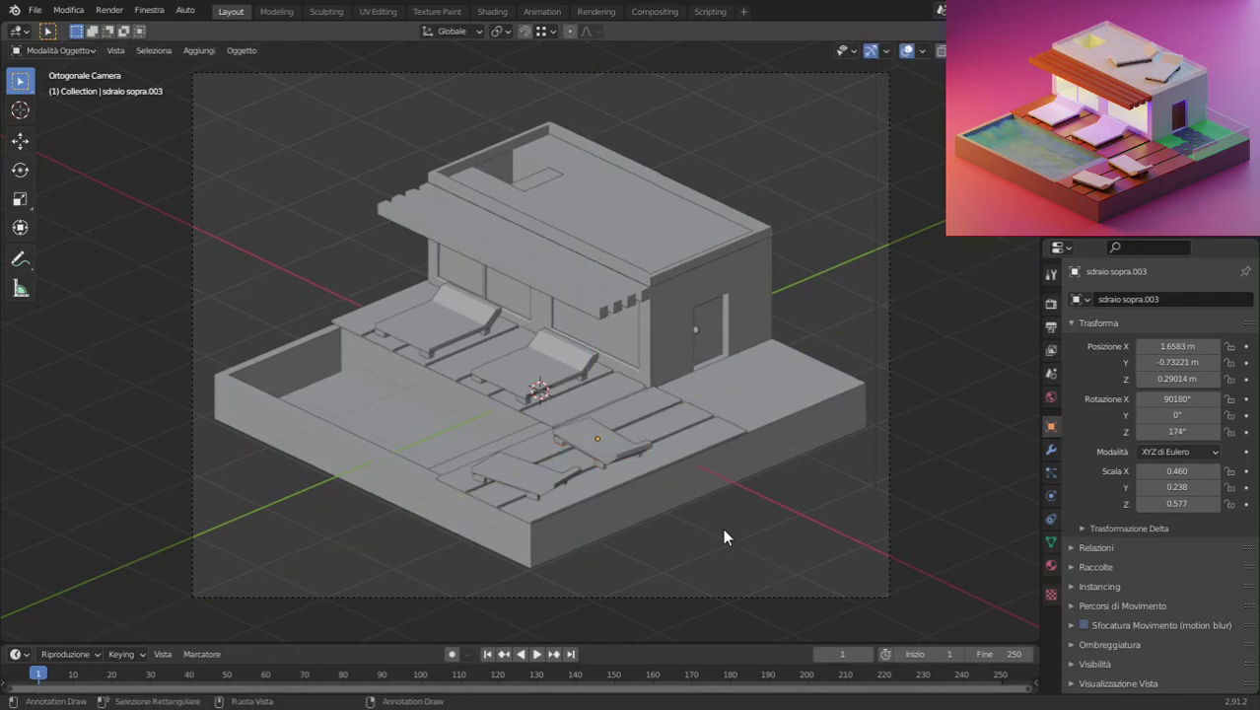
{"action": "key", "text": "z"}
Step: Inspect the scene in Rendered shading from several angles and the camera view
{"action": "left_click", "coordinate": [825, 197]}
{"action": "mouse_move", "coordinate": [691, 331]}
{"action": "middle_mouse_down"}
{"action": "mouse_move", "coordinate": [418, 457]}
{"action": "mouse_move", "coordinate": [565, 441]}
{"action": "middle_mouse_up"}
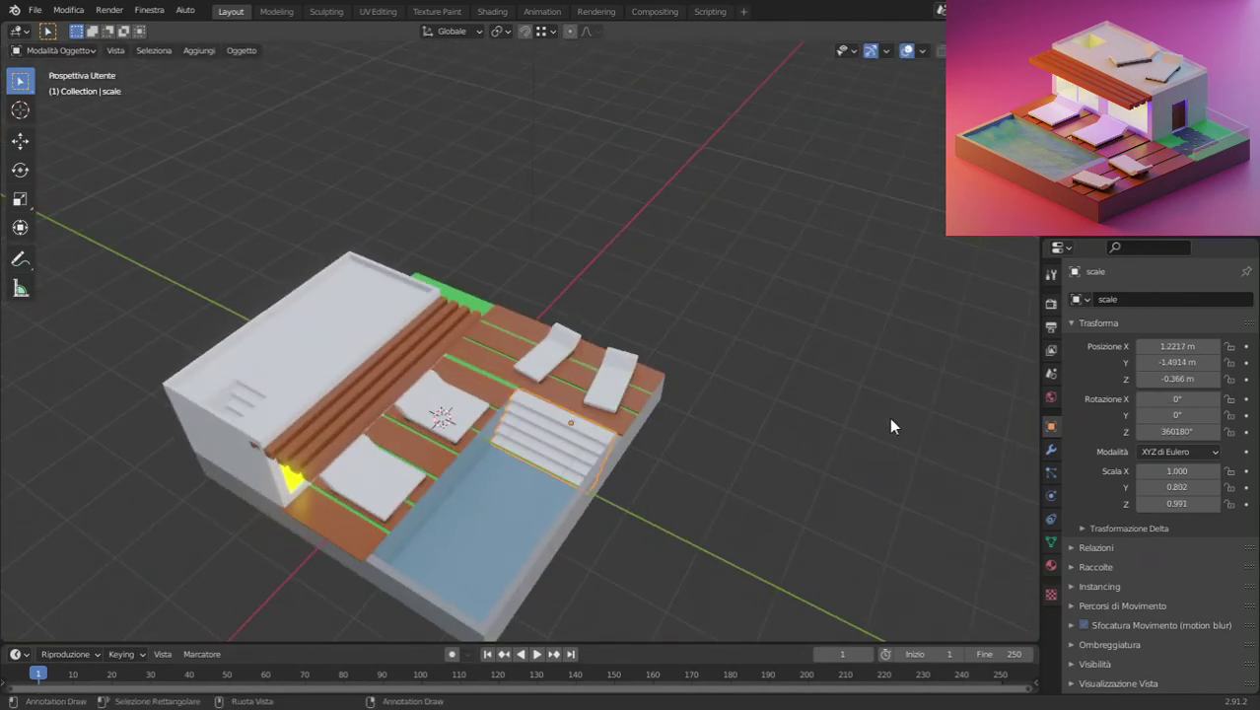
{"action": "middle_click_drag", "start_coordinate": [889, 426], "coordinate": [499, 429]}
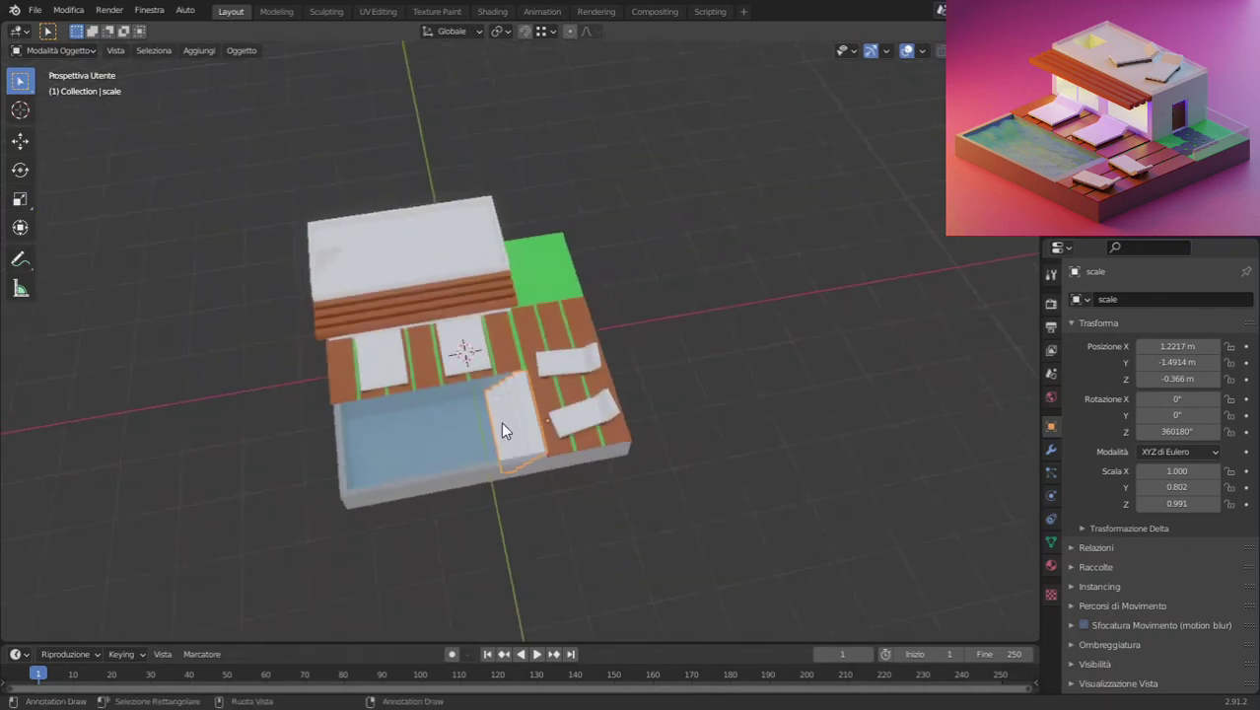
{"action": "key", "text": "KP_0"}
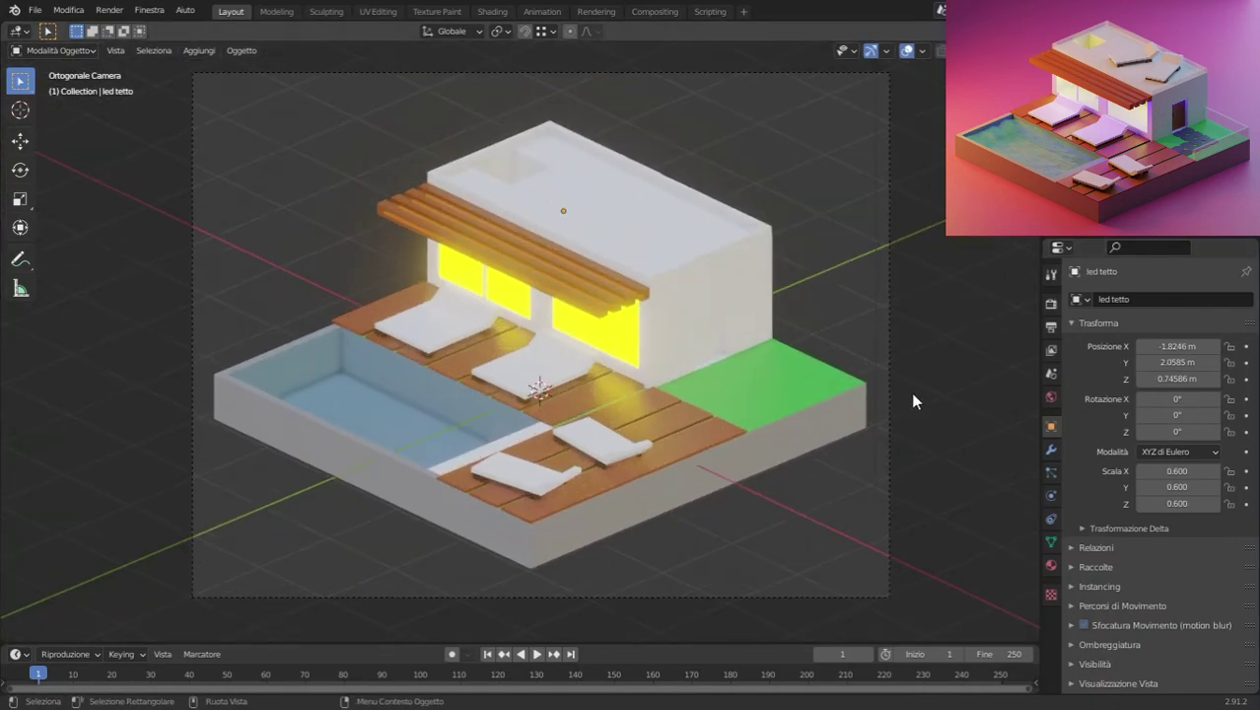
Step: Make the roof LED material a blue Emission shader with strength 5
{"action": "left_click", "coordinate": [1051, 565]}
{"action": "left_click", "coordinate": [1161, 417]}
{"action": "left_click", "coordinate": [1044, 296]}
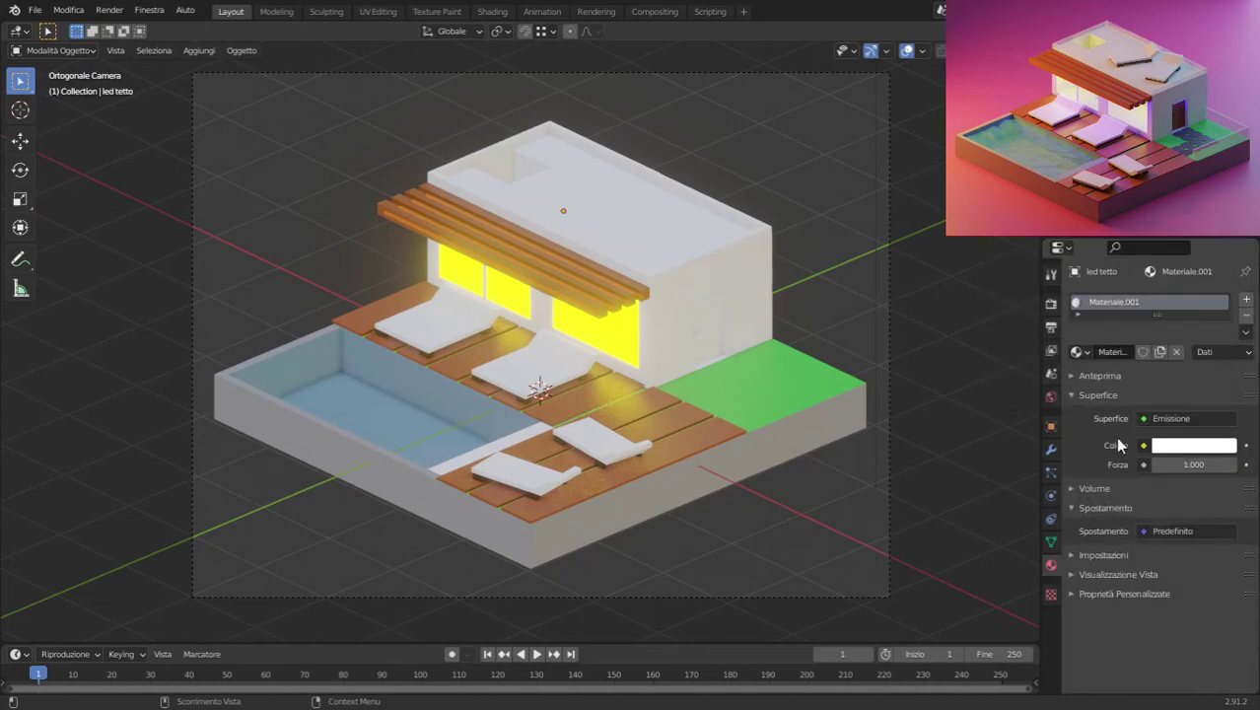
{"action": "left_click", "coordinate": [1188, 445]}
{"action": "left_click", "coordinate": [1133, 281]}
{"action": "left_click", "coordinate": [1187, 464]}
{"action": "type", "text": "5"}
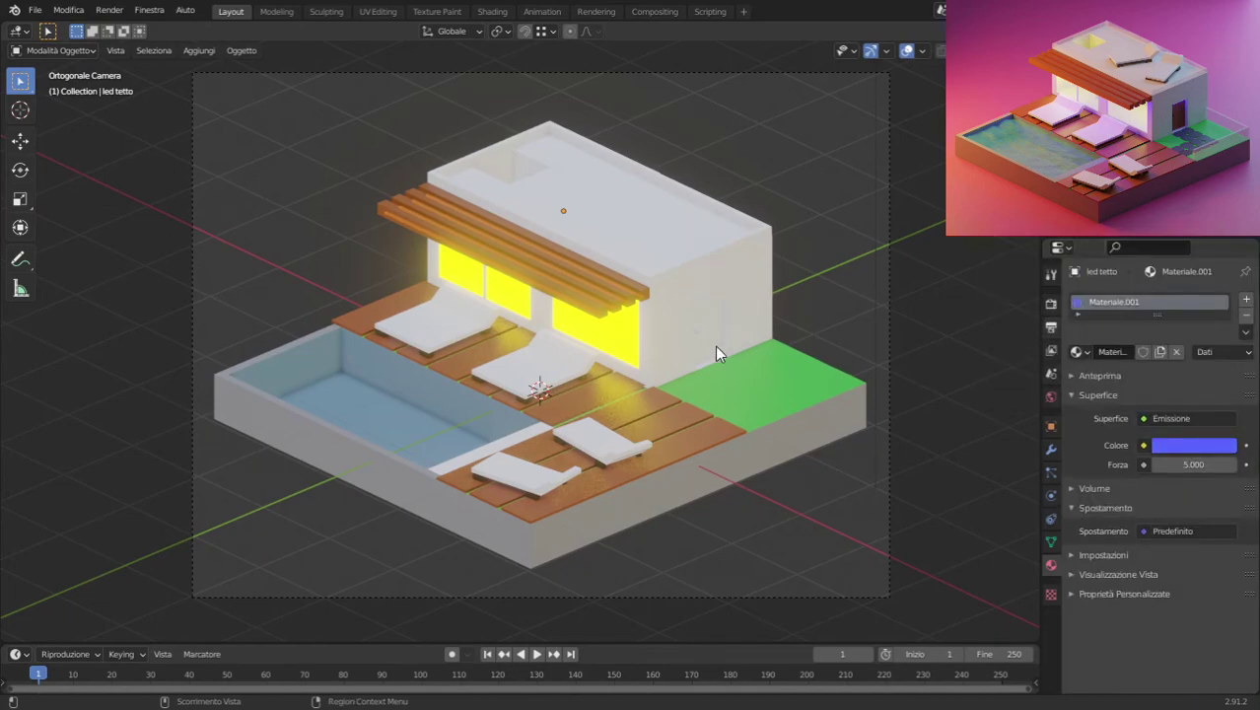
Step: Shift the LED strips slightly along Z, then select the yellow window panes in rendered view
{"action": "mouse_move", "coordinate": [591, 414]}
{"action": "middle_mouse_down"}
{"action": "mouse_move", "coordinate": [562, 399]}
{"action": "mouse_move", "coordinate": [520, 419]}
{"action": "middle_mouse_up"}
{"action": "key", "text": "g"}
{"action": "key", "text": "z"}
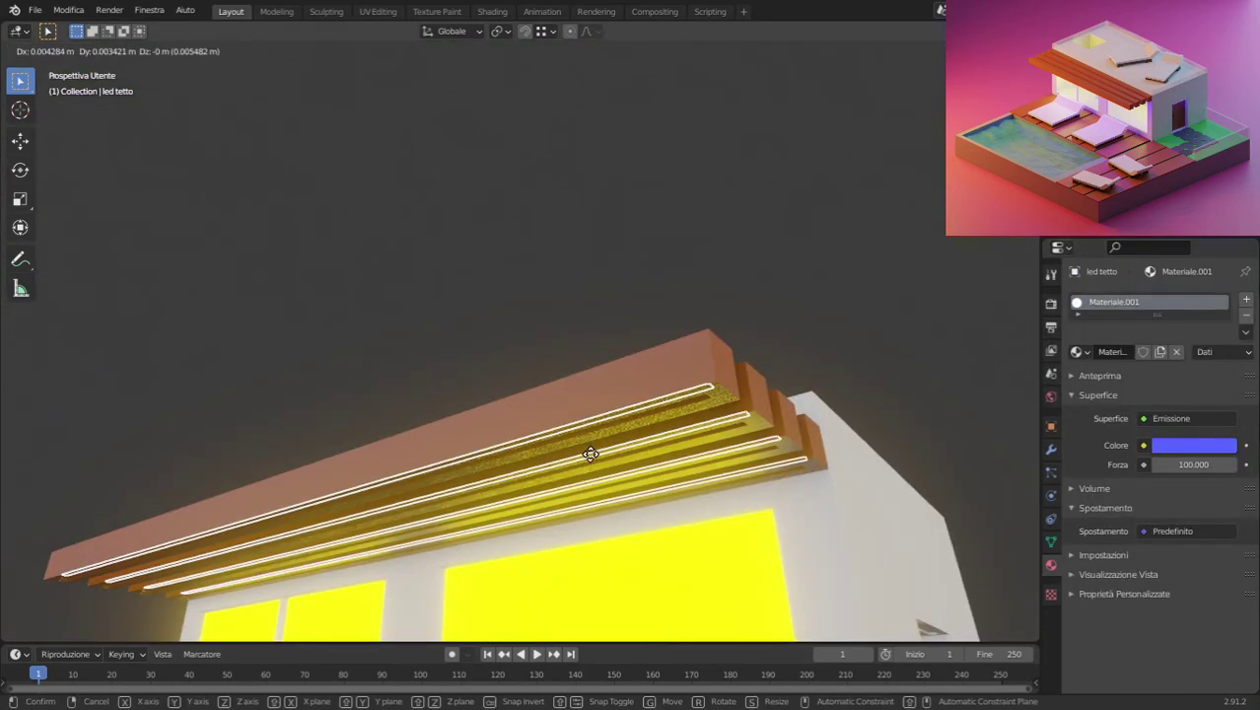
{"action": "left_click", "coordinate": [594, 453]}
{"action": "key", "text": "KP_0"}
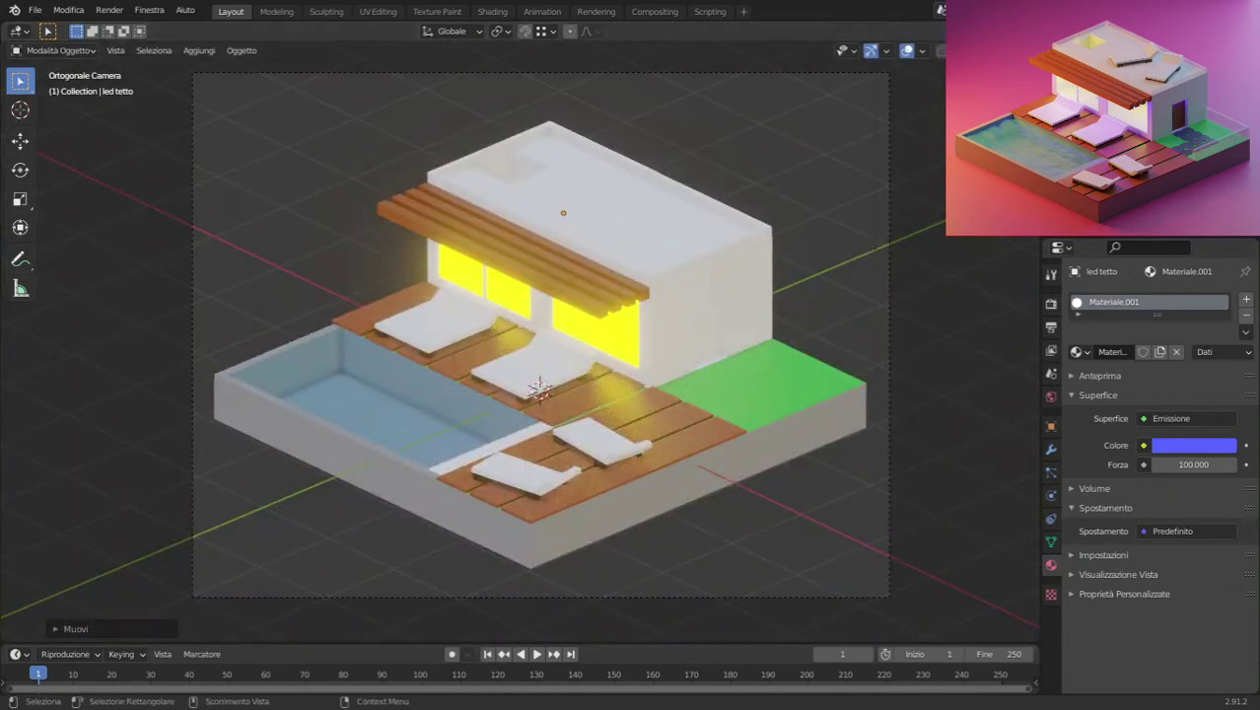
{"action": "left_click", "coordinate": [591, 344]}
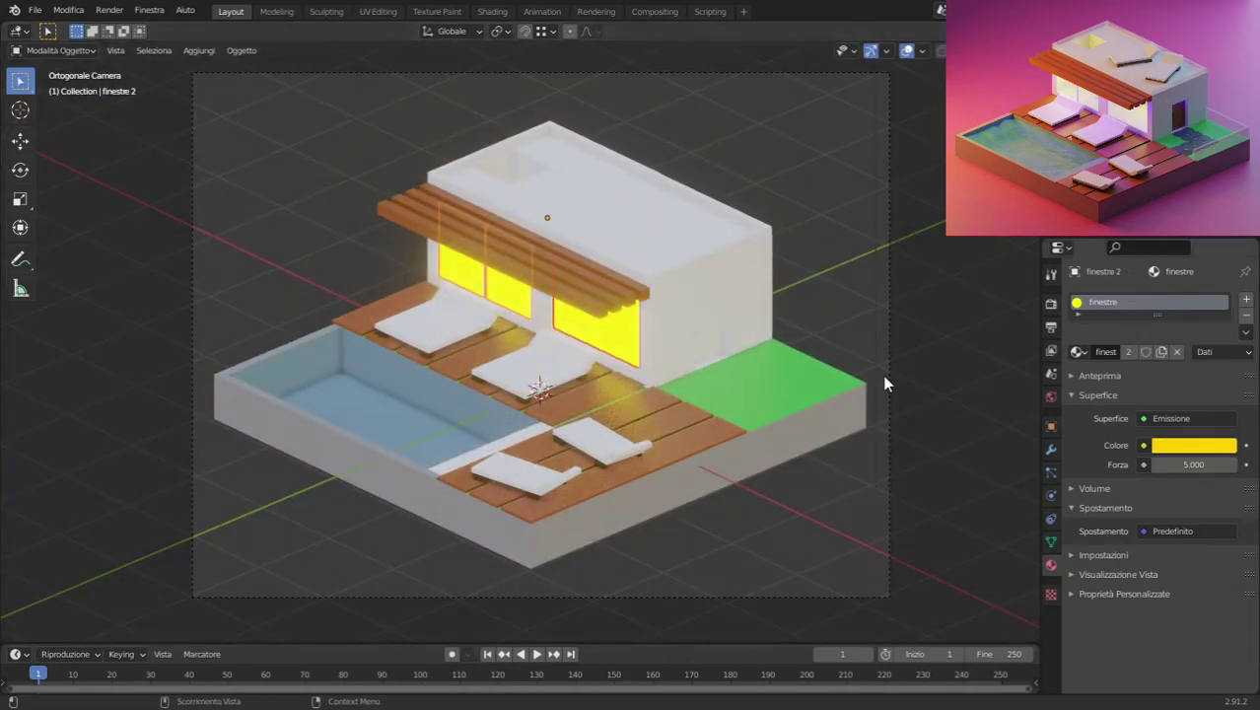
{"action": "key", "text": "shift+z"}
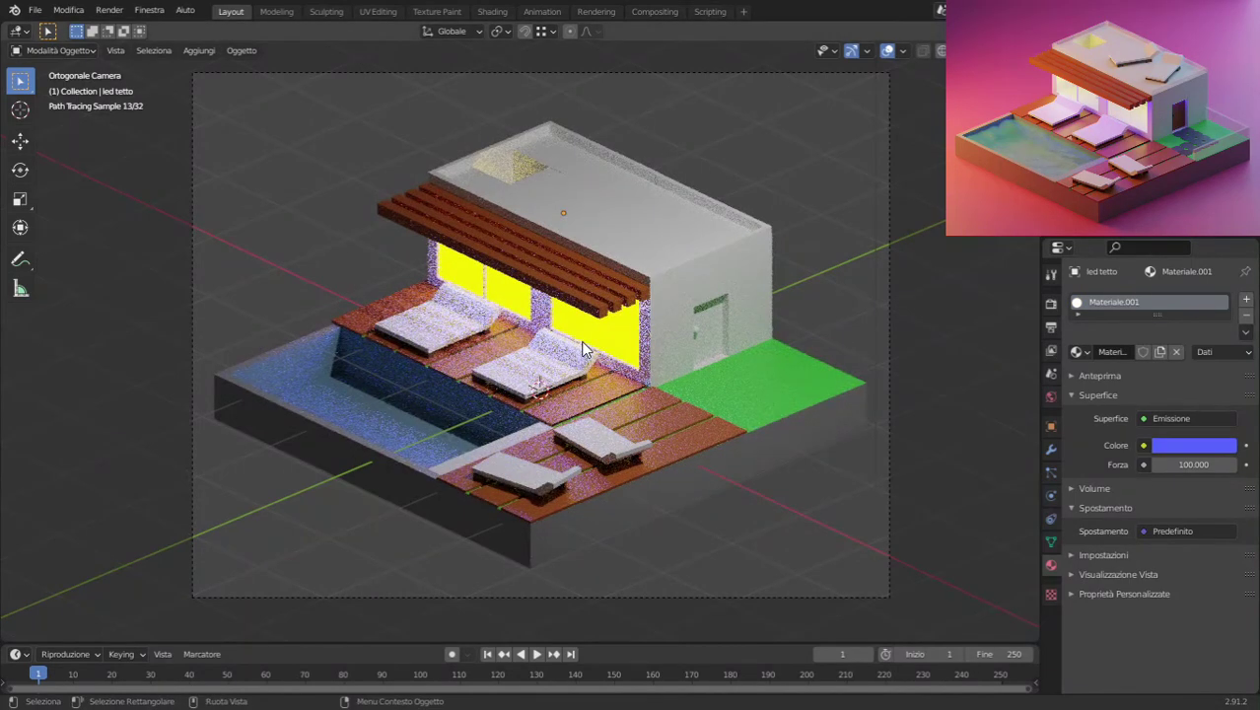
Step: Remove the yellow glowing material slot from the second window panes
{"action": "left_click", "coordinate": [581, 340]}
{"action": "left_click", "coordinate": [1244, 318]}
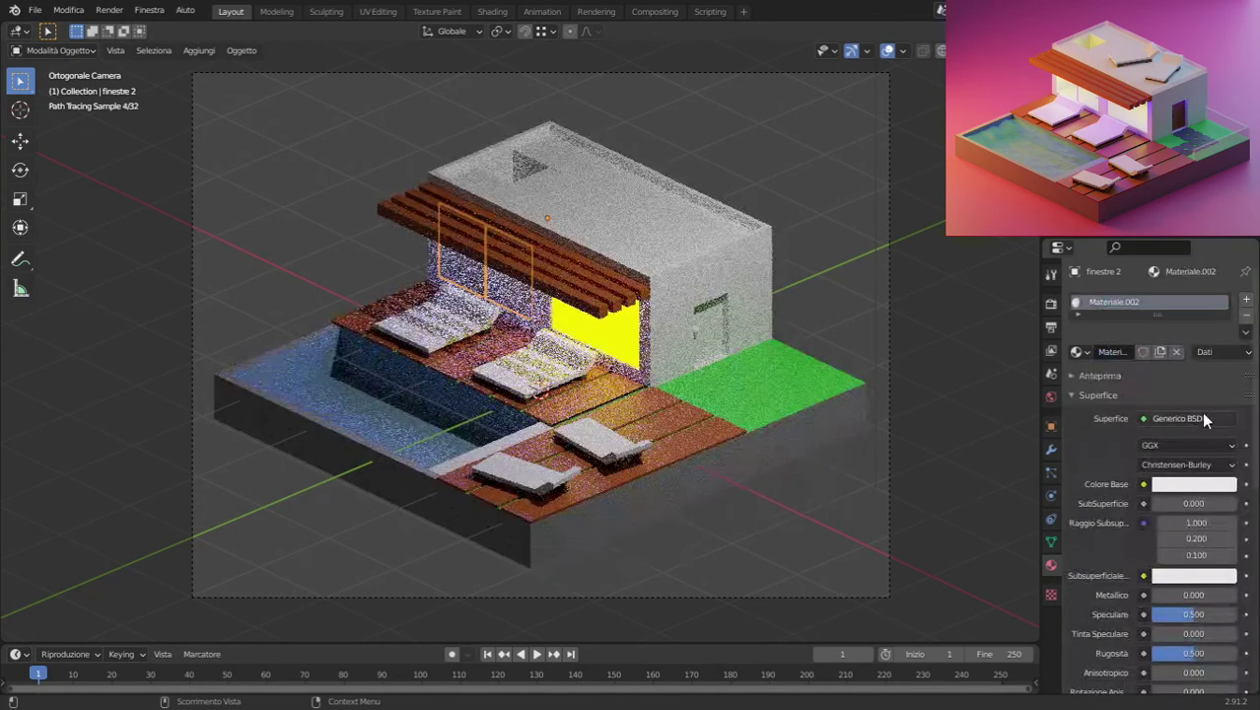
{"action": "scroll", "coordinate": [1183, 493], "scroll_direction": "down", "scroll_amount": 5}
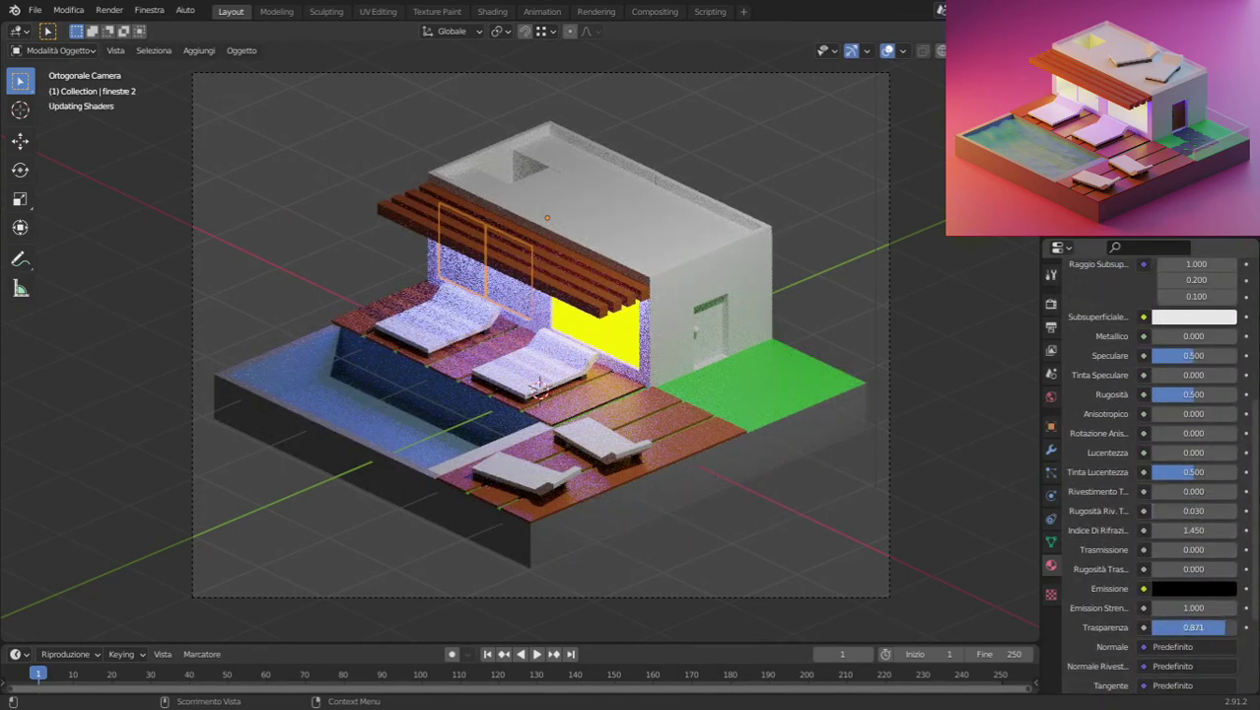
Step: Replace the other window's glow with a new default material, then reselect the roof LED's glow colour
{"action": "left_click", "coordinate": [492, 296]}
{"action": "left_click", "coordinate": [1176, 351]}
{"action": "left_click", "coordinate": [1141, 352]}
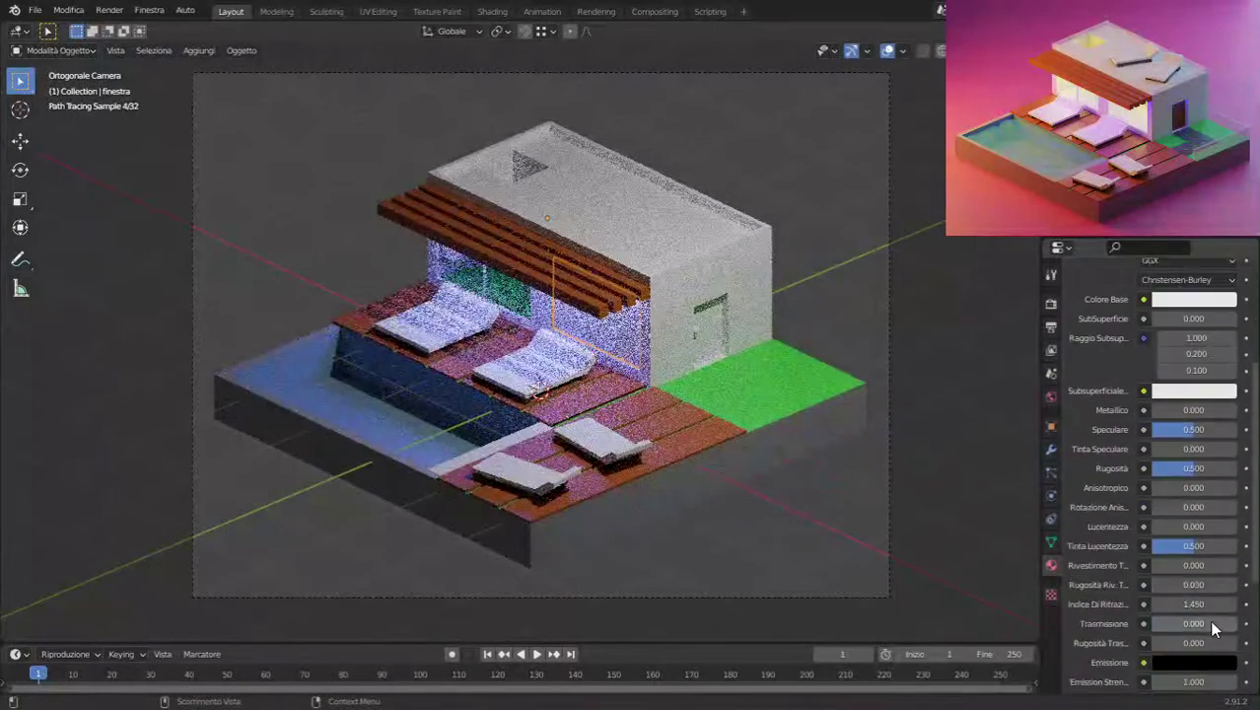
{"action": "scroll", "coordinate": [1209, 620], "scroll_direction": "down", "scroll_amount": 5}
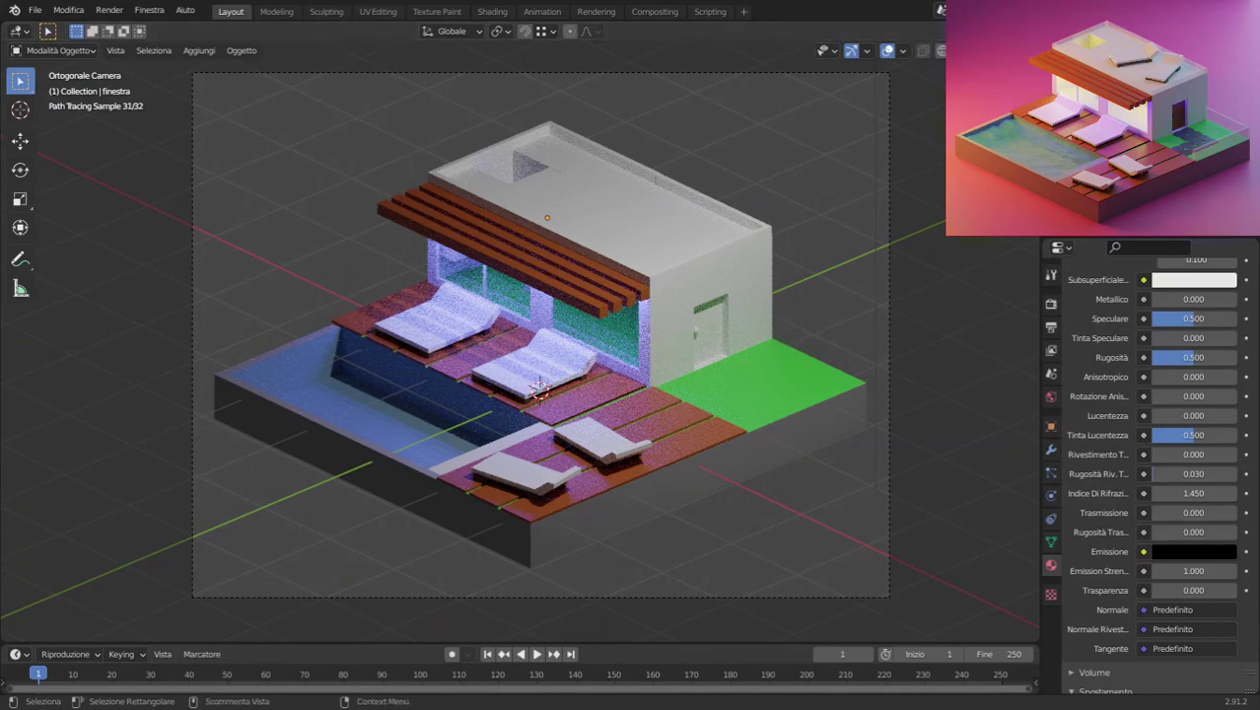
{"action": "left_click", "coordinate": [996, 129]}
{"action": "left_click", "coordinate": [1183, 447]}
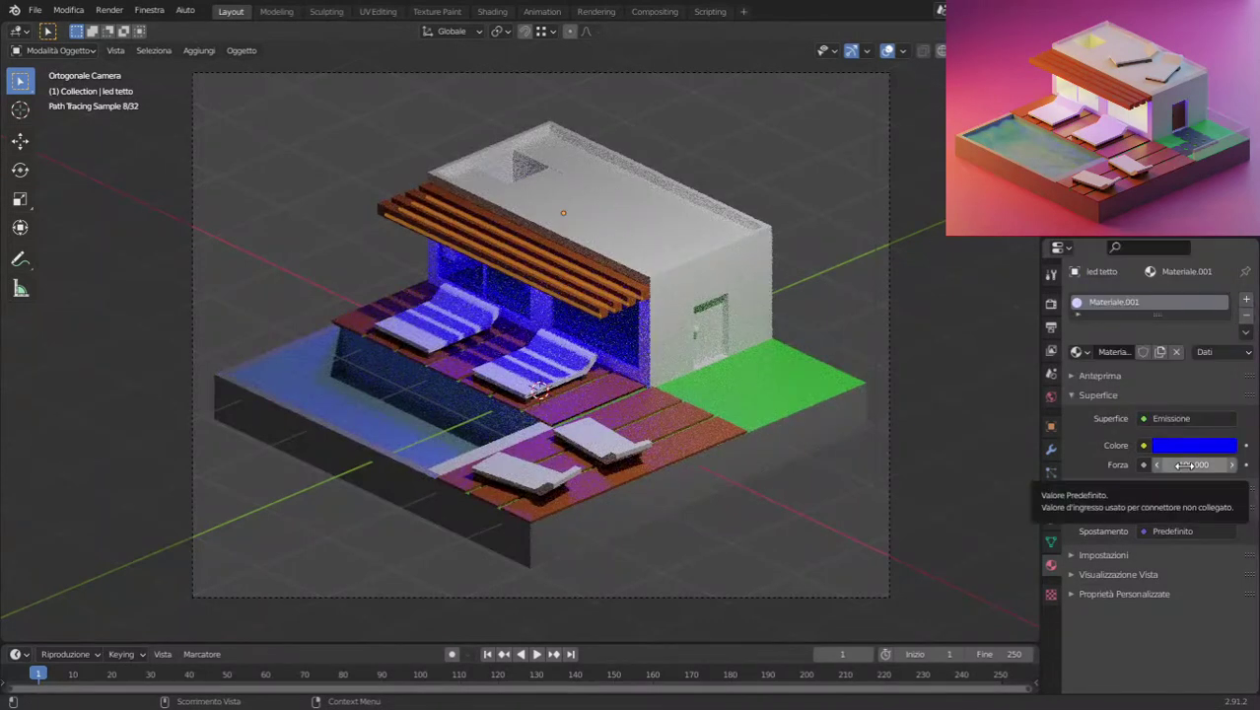
Step: Set the roof LED emission strength to 10 and apply the blue emission material to the door LED
{"action": "double_click", "coordinate": [1192, 465]}
{"action": "type", "text": "10"}
{"action": "key", "text": "Return"}
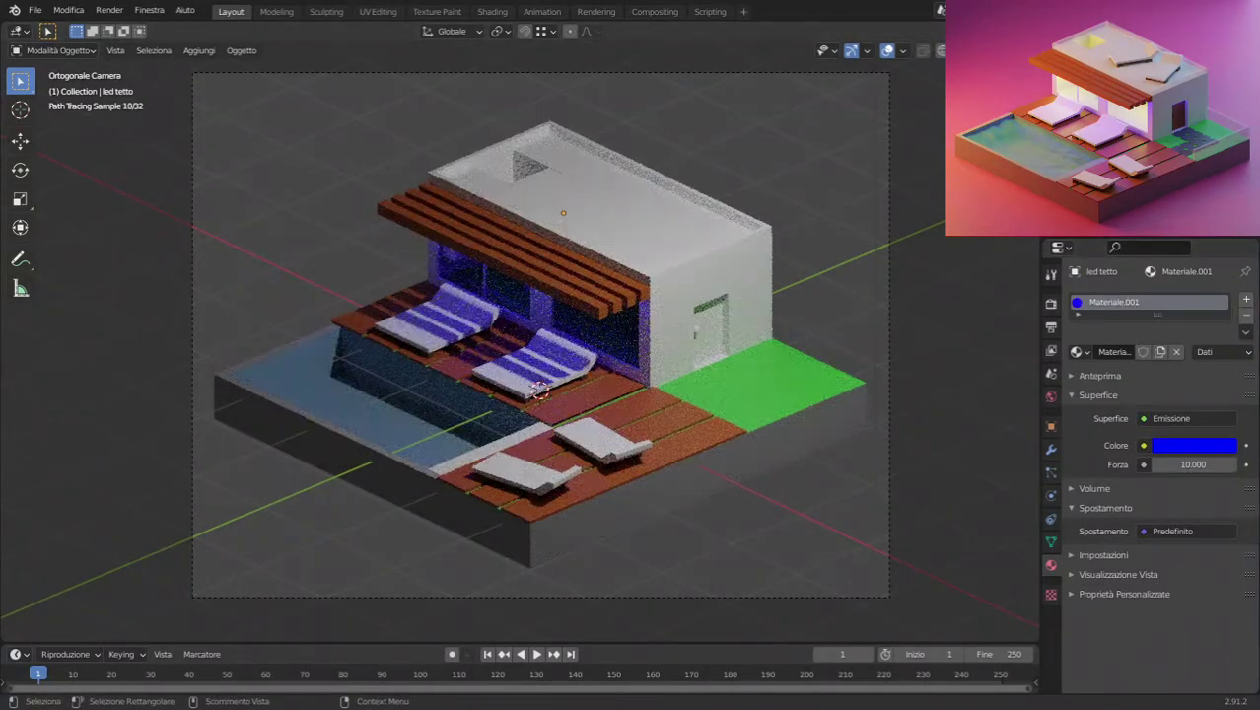
{"action": "left_click", "coordinate": [996, 143]}
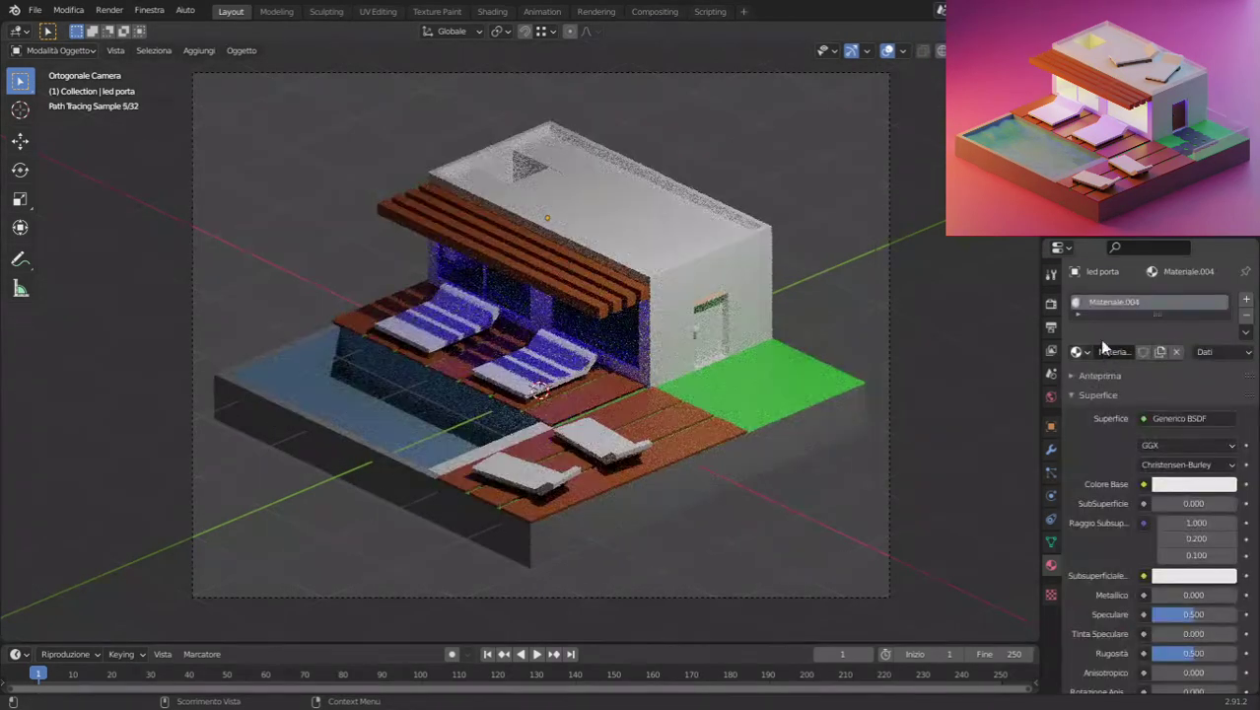
{"action": "left_click", "coordinate": [1079, 351]}
{"action": "left_click", "coordinate": [936, 478]}
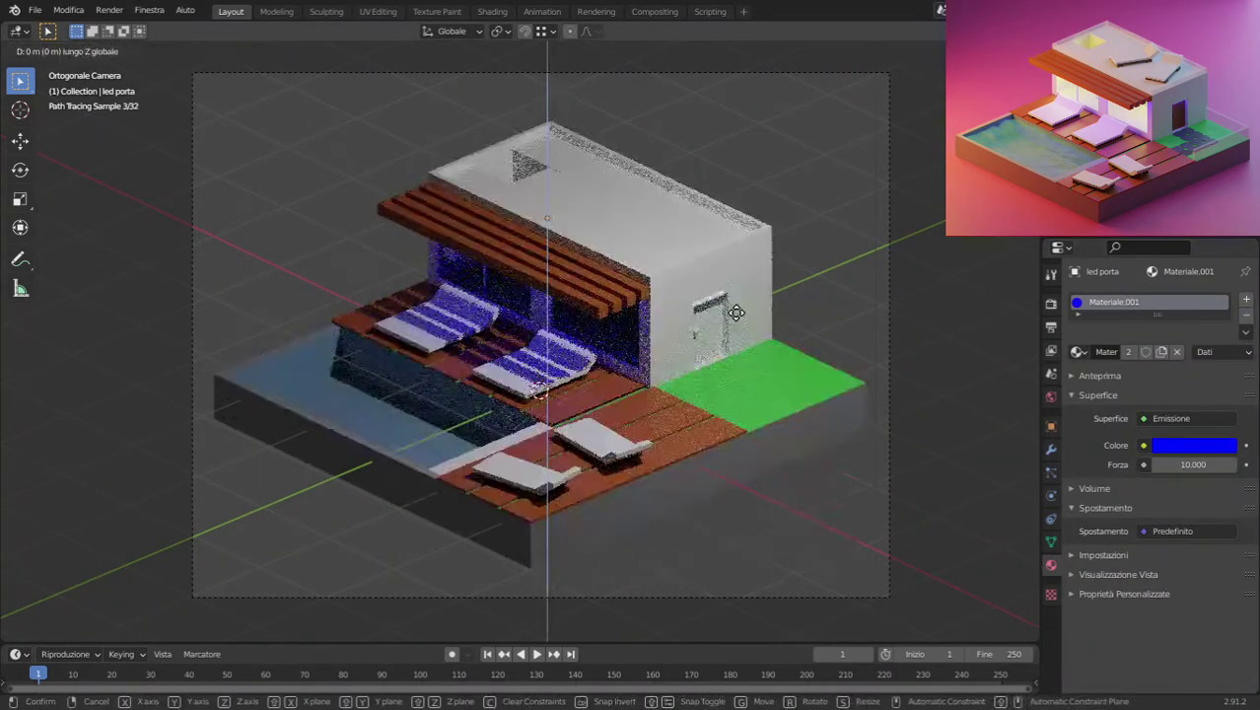
Step: Frame the door LED strip and move it into a new position
{"action": "scroll", "coordinate": [807, 292], "scroll_direction": "up", "scroll_amount": 3}
{"action": "key", "text": "KP_1"}
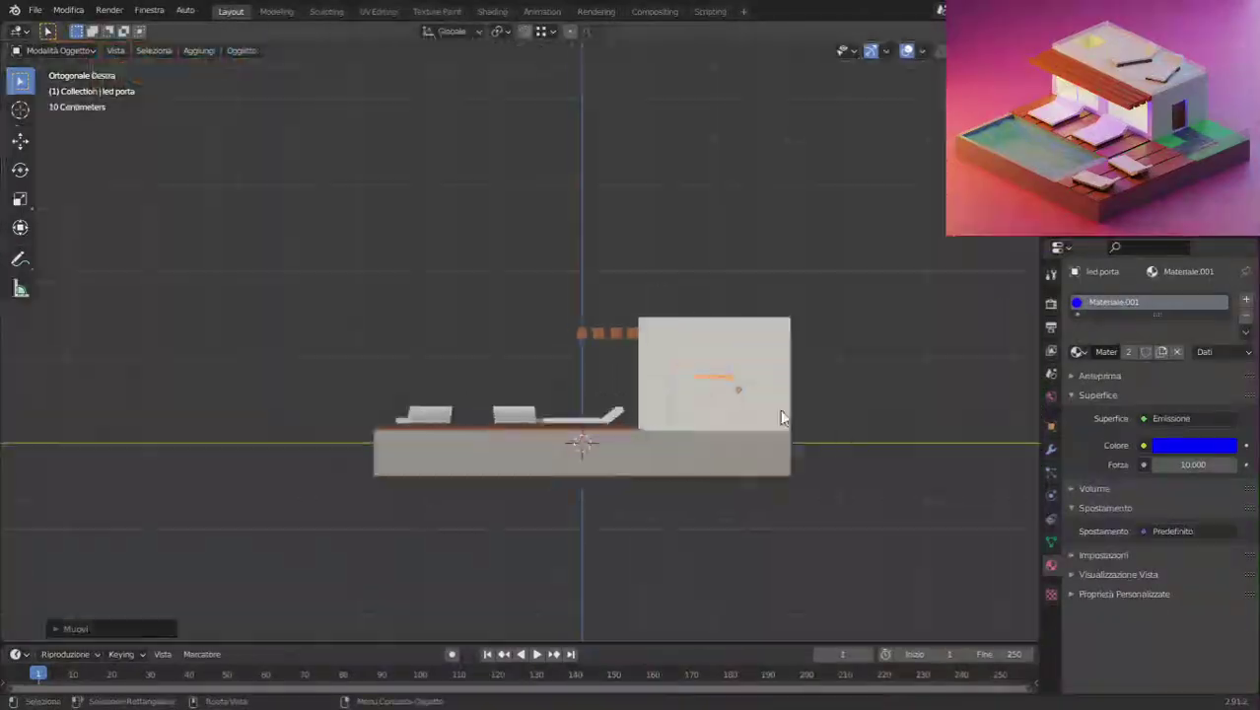
{"action": "key", "text": "KP_Decimal"}
{"action": "key", "text": "KP_5"}
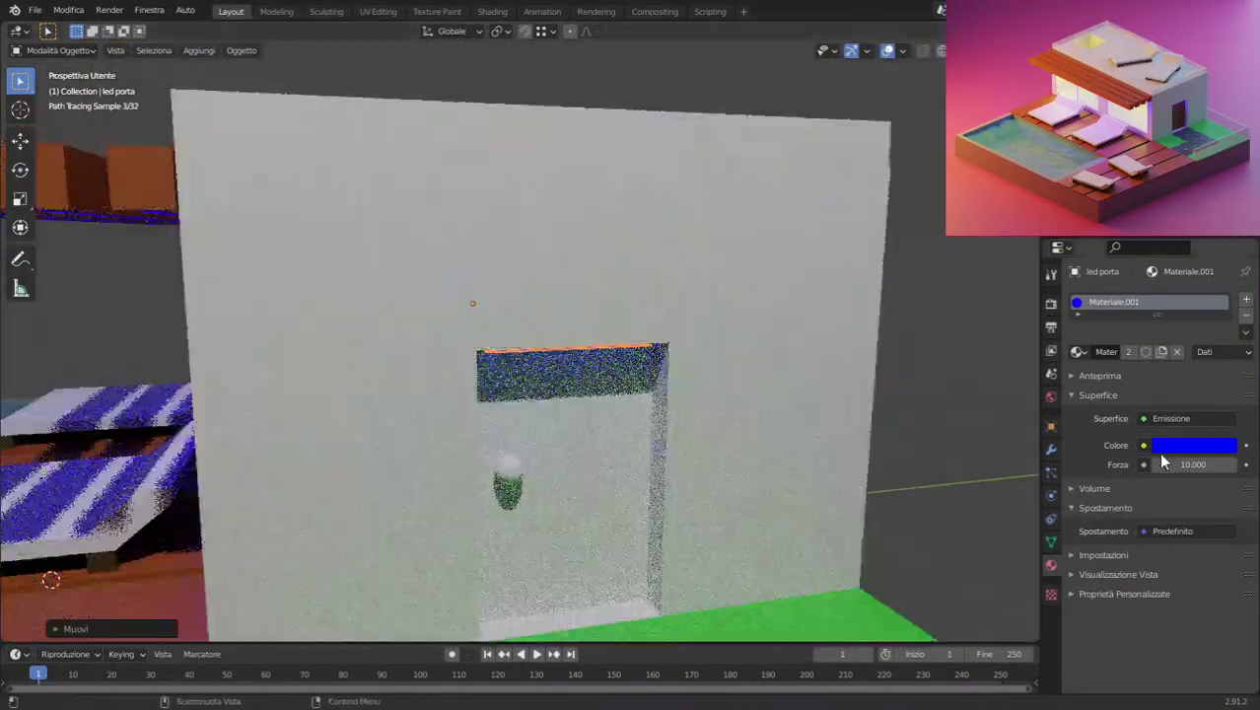
{"action": "key", "text": "g"}
{"action": "left_click", "coordinate": [641, 347]}
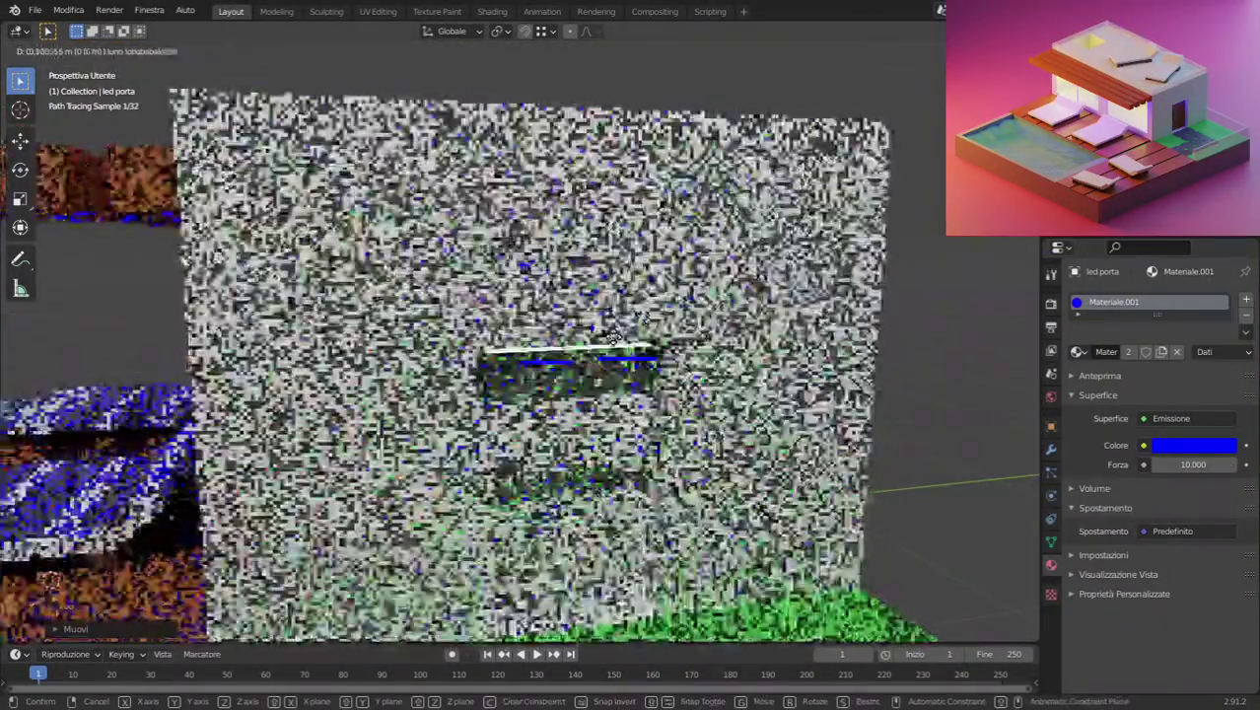
{"action": "key", "text": "KP_7"}
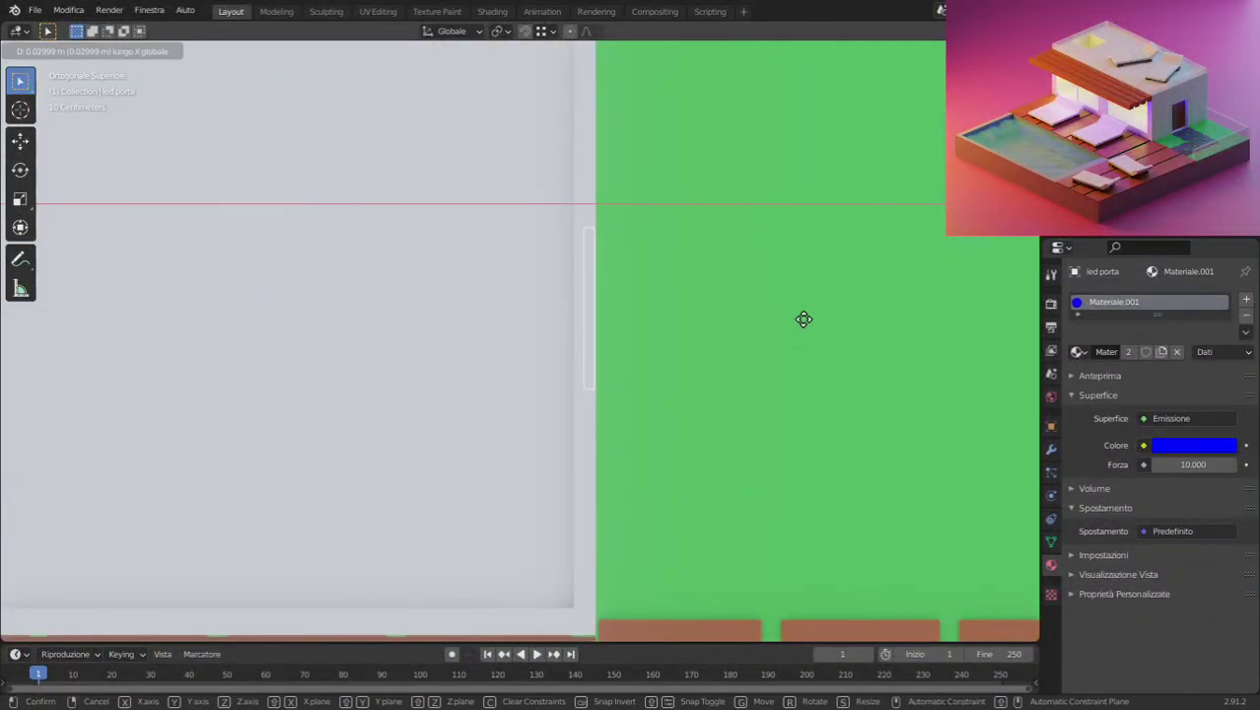
{"action": "middle_click_drag", "start_coordinate": [798, 317], "coordinate": [800, 269]}
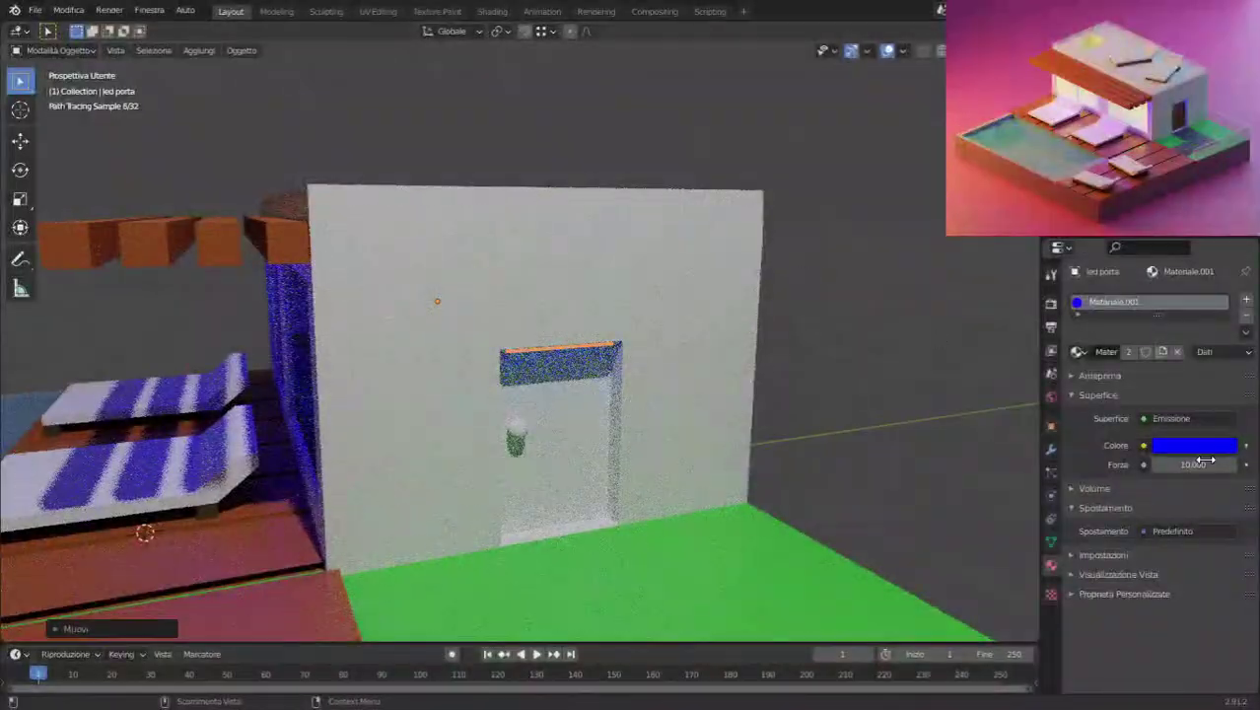
Step: Give the door LED its own light-blue emission material at strength 5
{"action": "left_click_drag", "start_coordinate": [1193, 464], "coordinate": [1194, 464]}
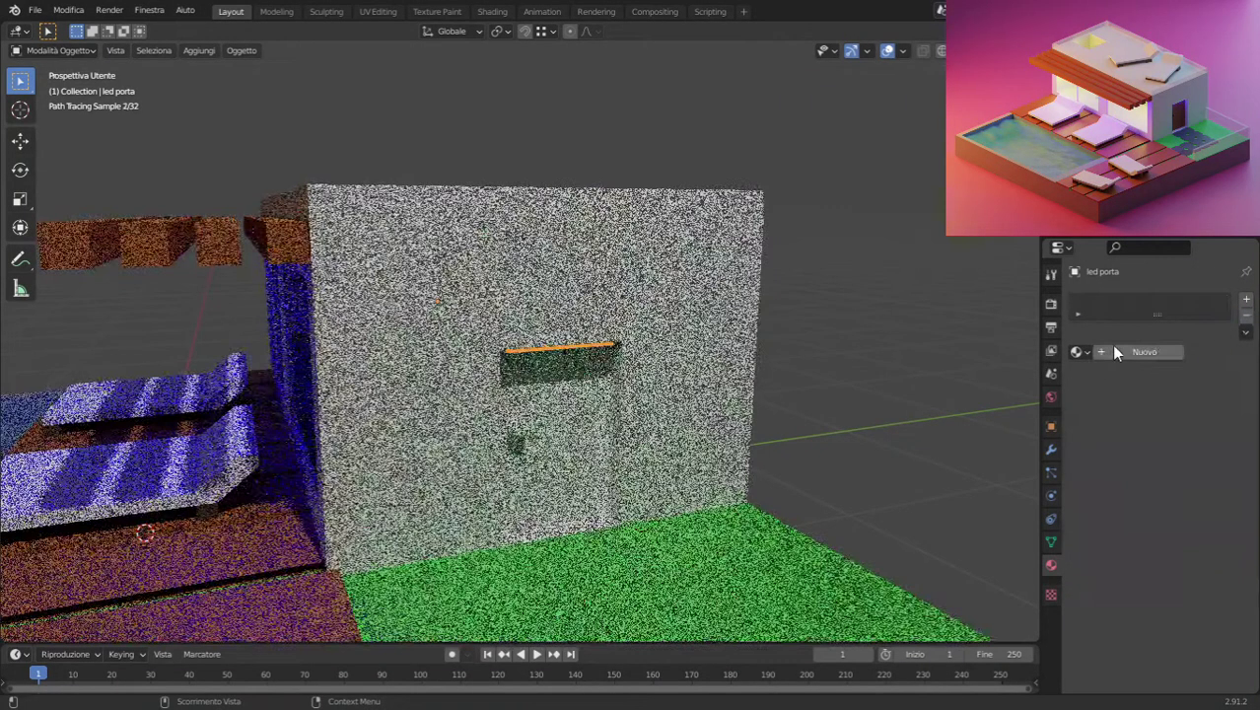
{"action": "left_click", "coordinate": [1081, 352]}
{"action": "left_click", "coordinate": [1181, 434]}
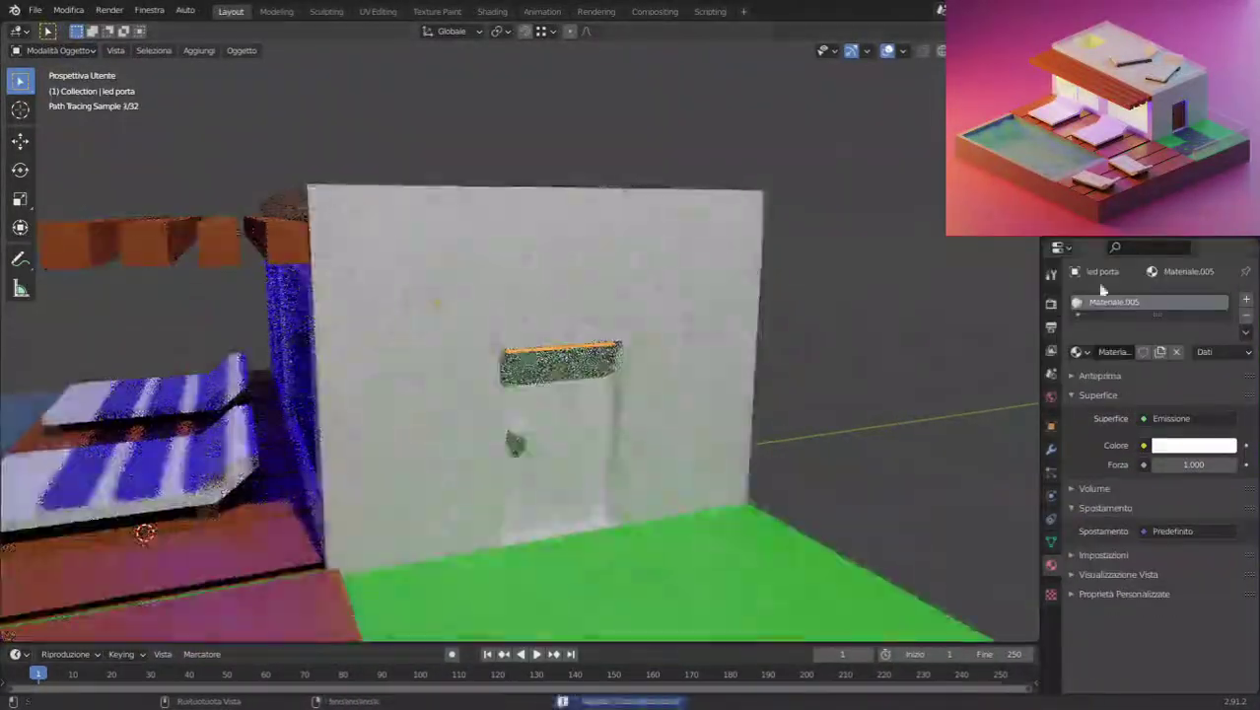
{"action": "left_click", "coordinate": [1193, 444]}
{"action": "left_click", "coordinate": [1162, 343]}
{"action": "left_click_drag", "start_coordinate": [1193, 464], "coordinate": [1210, 495]}
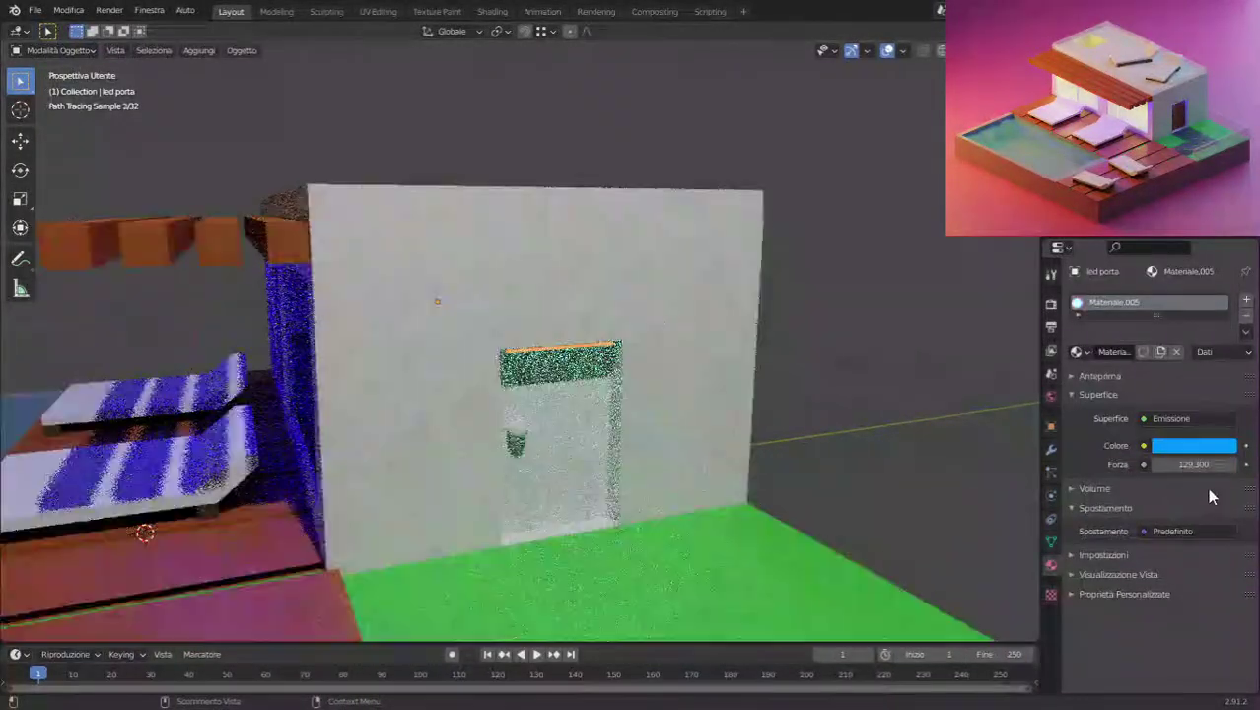
{"action": "middle_click_drag", "start_coordinate": [984, 510], "coordinate": [1180, 500]}
{"action": "left_click", "coordinate": [1196, 464]}
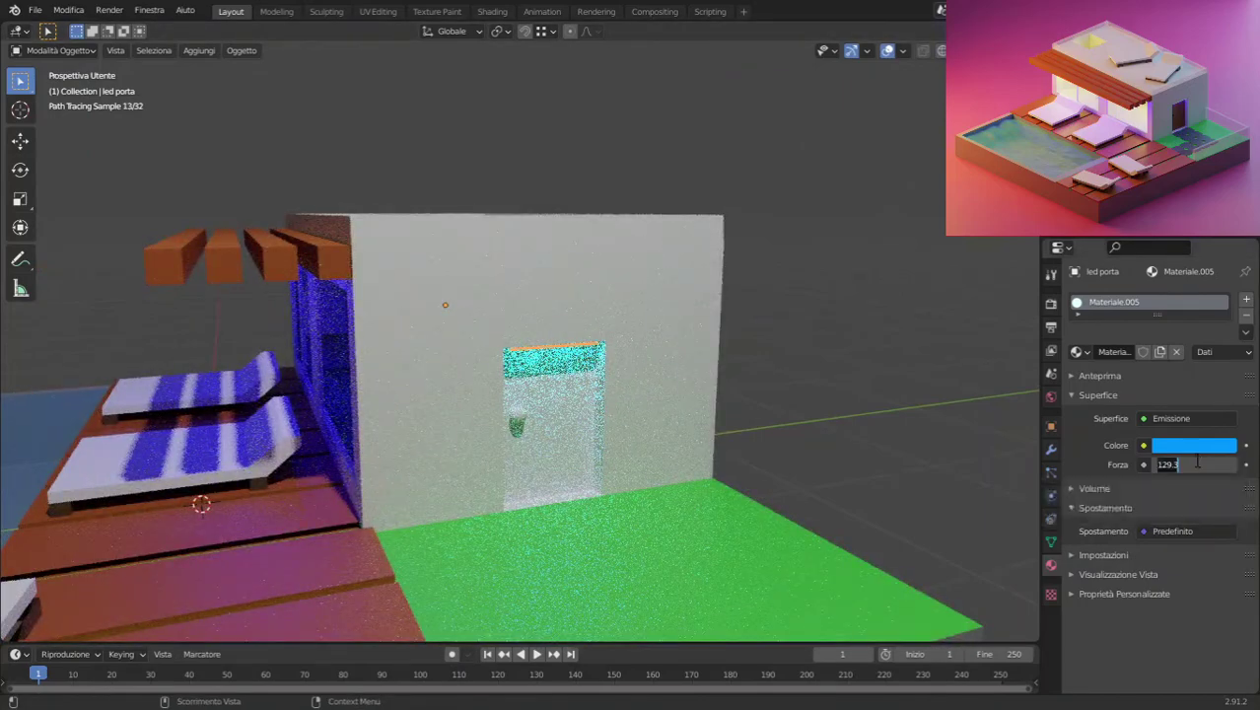
{"action": "type", "text": "5"}
{"action": "key", "text": "Return"}
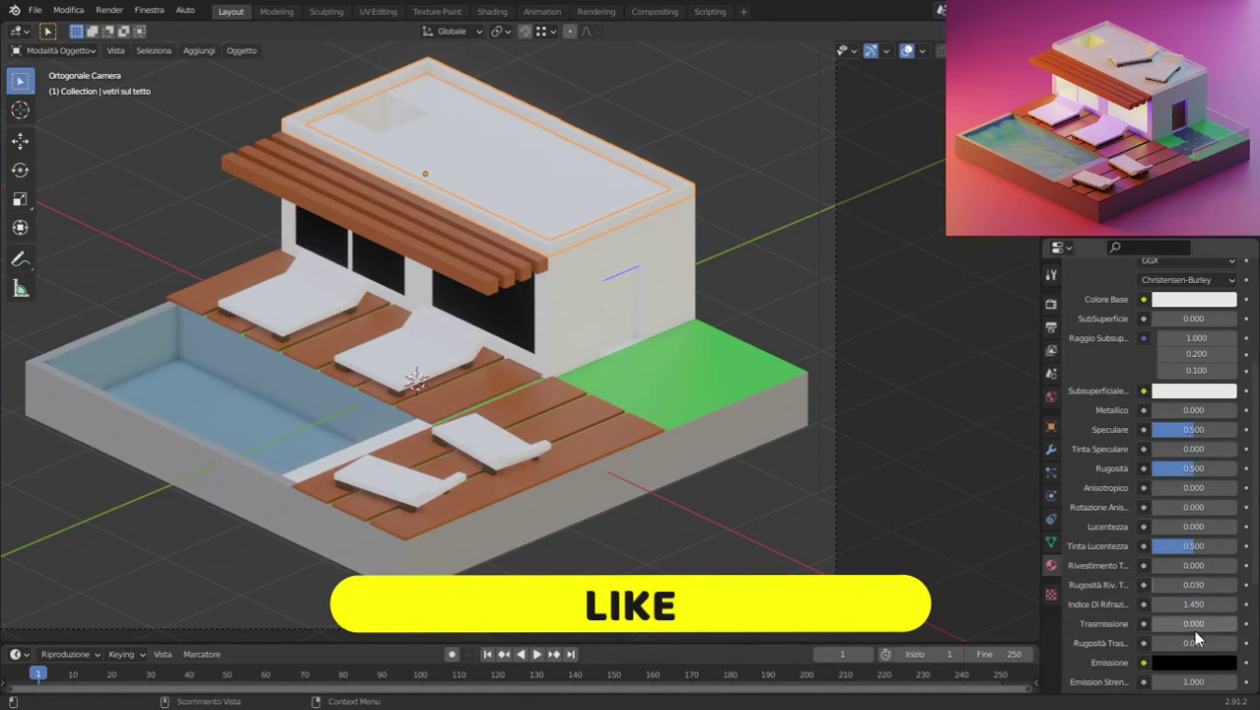
Step: Preview the scene with rendered lighting, then return to solid shading
{"action": "scroll", "coordinate": [1193, 638], "scroll_direction": "down", "scroll_amount": 5}
{"action": "scroll", "coordinate": [825, 225], "scroll_direction": "down", "scroll_amount": 2}
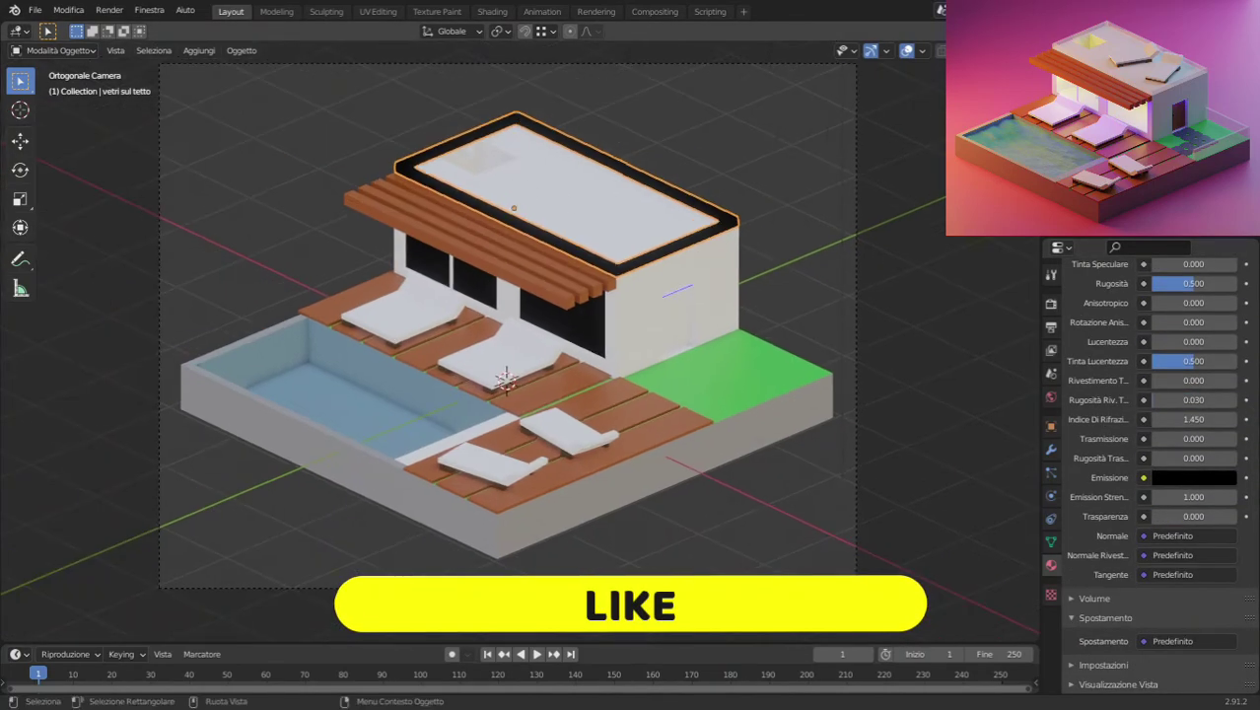
{"action": "key", "text": "z"}
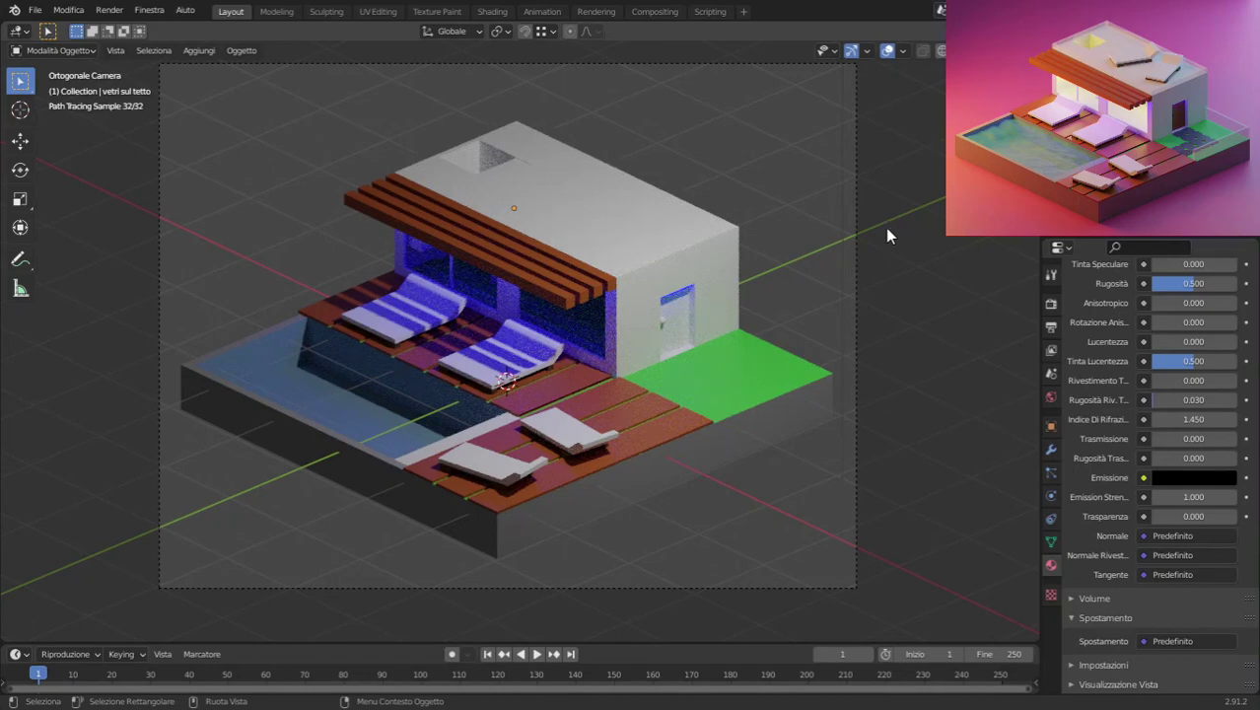
{"action": "left_click", "coordinate": [922, 50]}
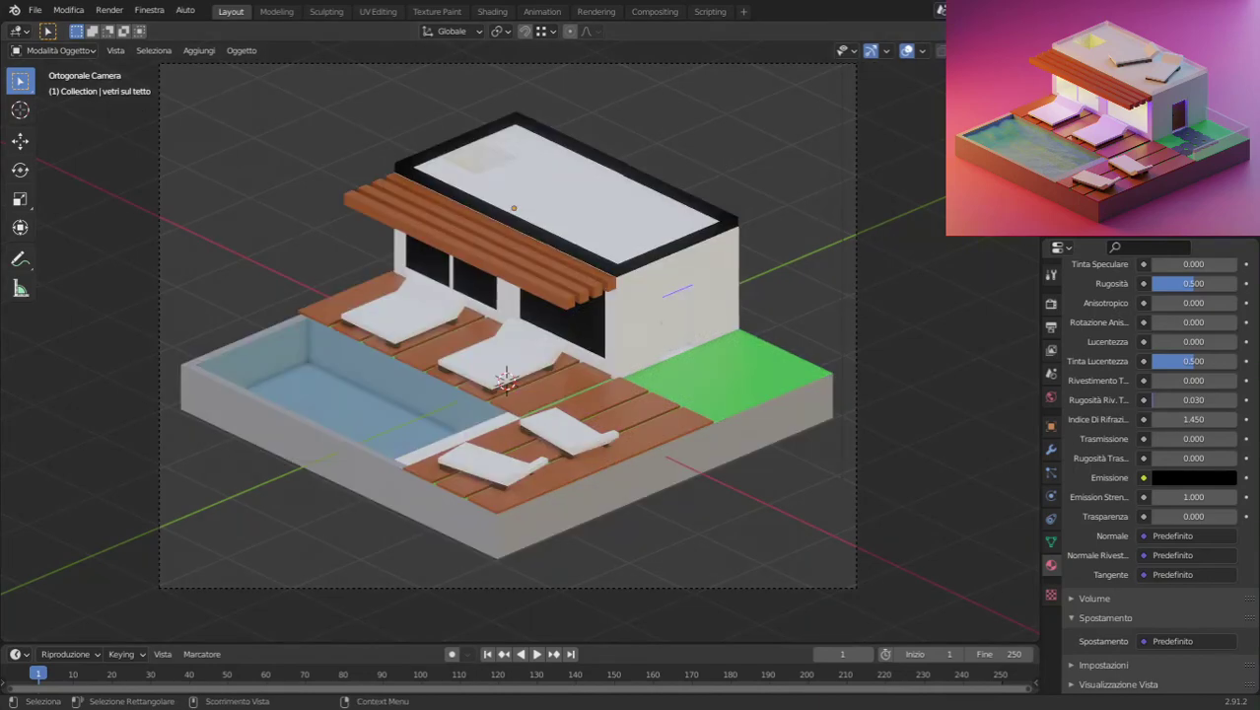
Step: Give the interior light 'luce interna' a yellow emission material with strength 20
{"action": "left_click", "coordinate": [663, 319]}
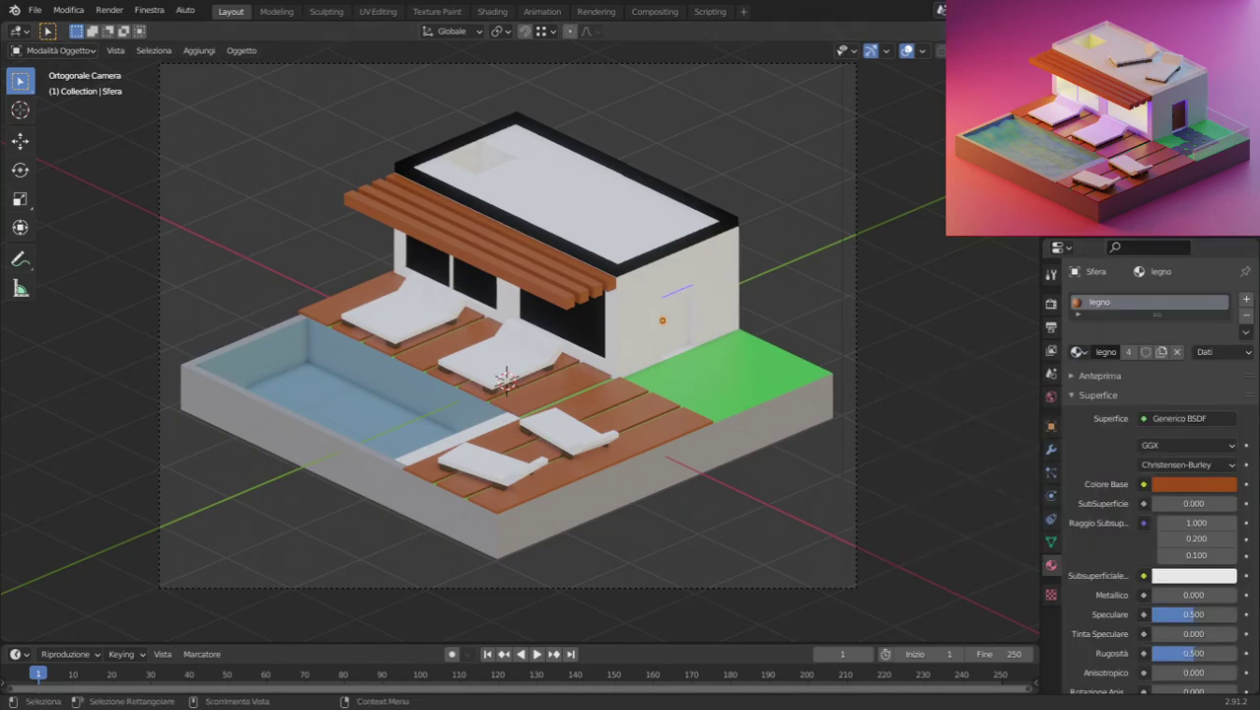
{"action": "left_click", "coordinate": [421, 229]}
{"action": "double_click", "coordinate": [1113, 352]}
{"action": "type", "text": "l"}
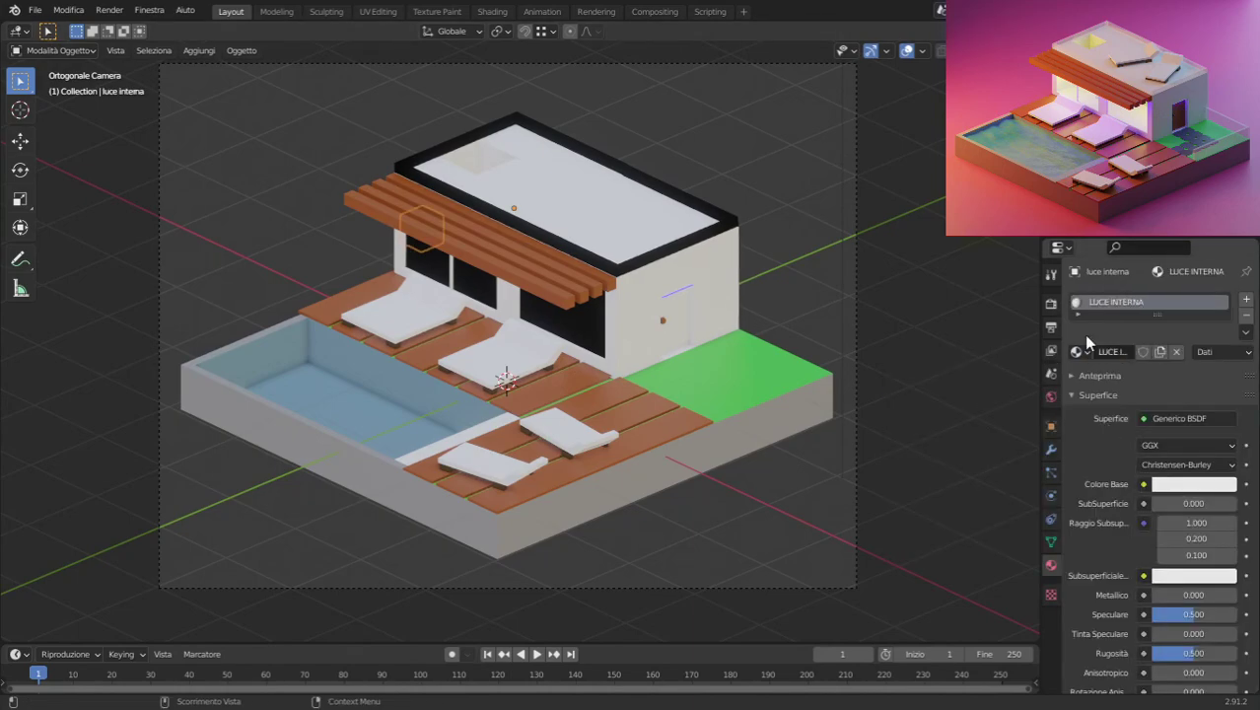
{"action": "left_click", "coordinate": [1201, 485]}
{"action": "left_click", "coordinate": [1131, 340]}
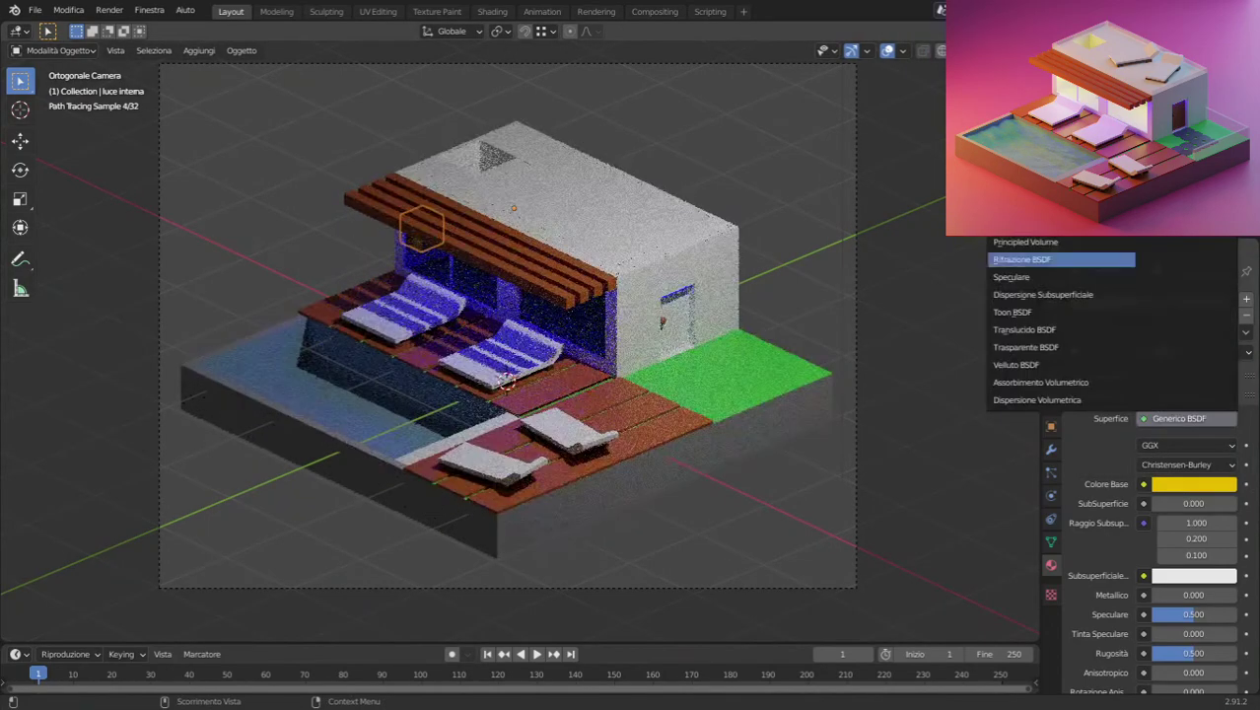
{"action": "key", "text": "Return"}
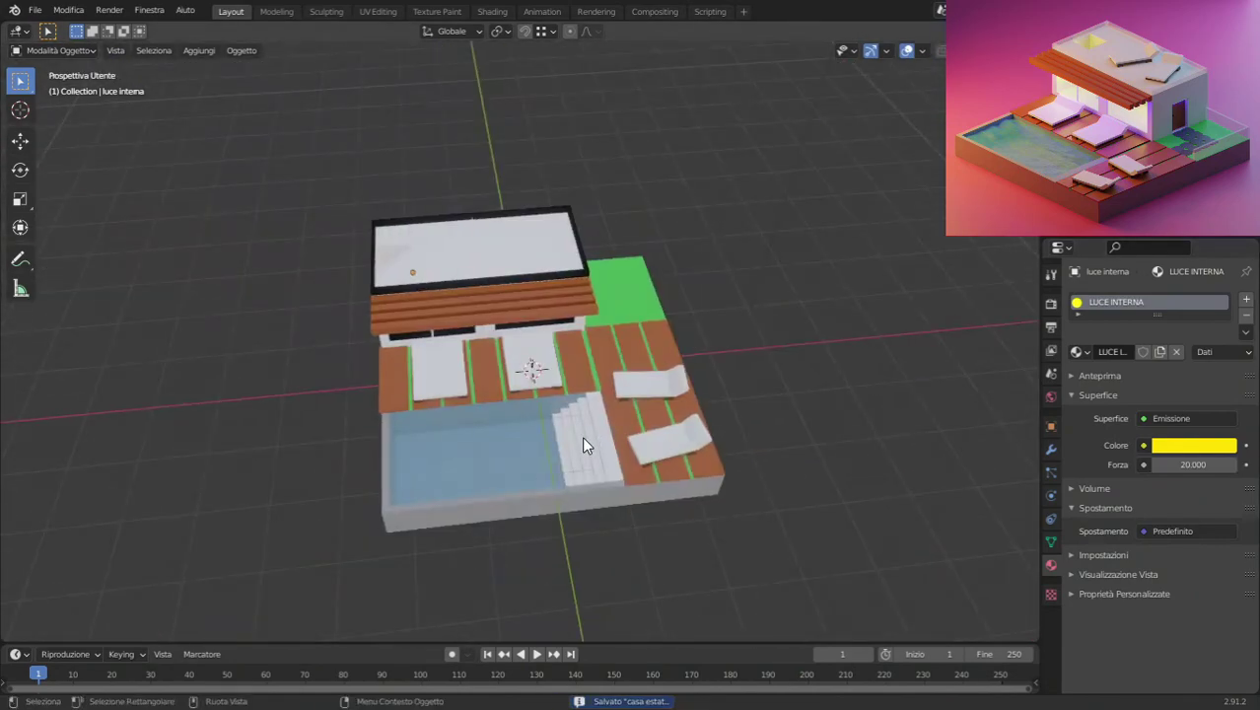
{"action": "left_click", "coordinate": [581, 436]}
{"action": "left_click", "coordinate": [1100, 351]}
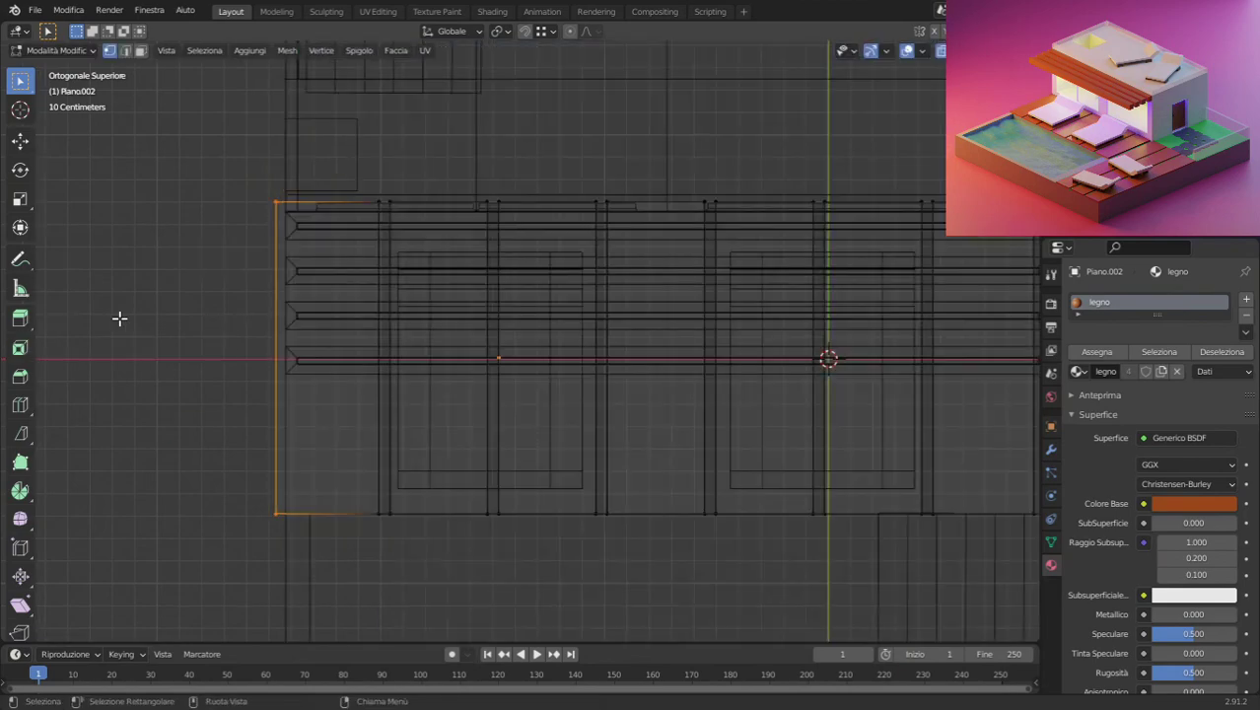
Step: Add a cube over the pool area and scale its depth along Y
{"action": "key", "text": "g"}
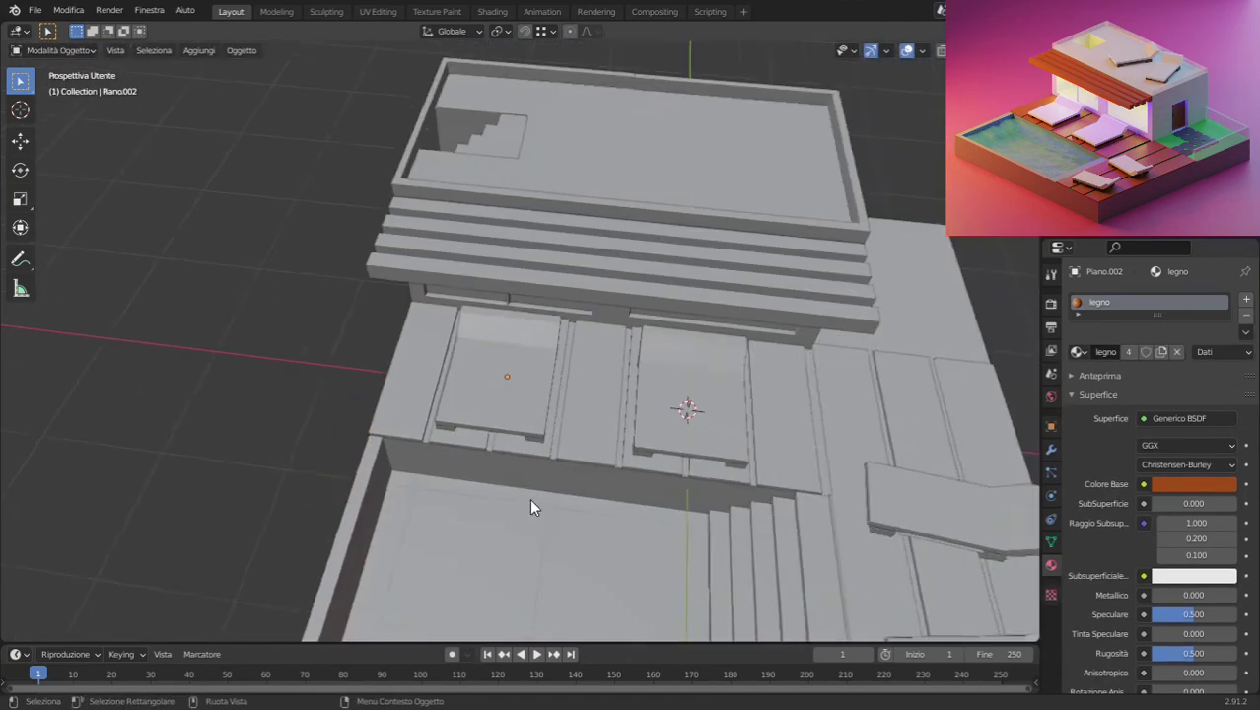
{"action": "key", "text": "shift+a"}
{"action": "left_click", "coordinate": [512, 391]}
{"action": "key", "text": "KP_7"}
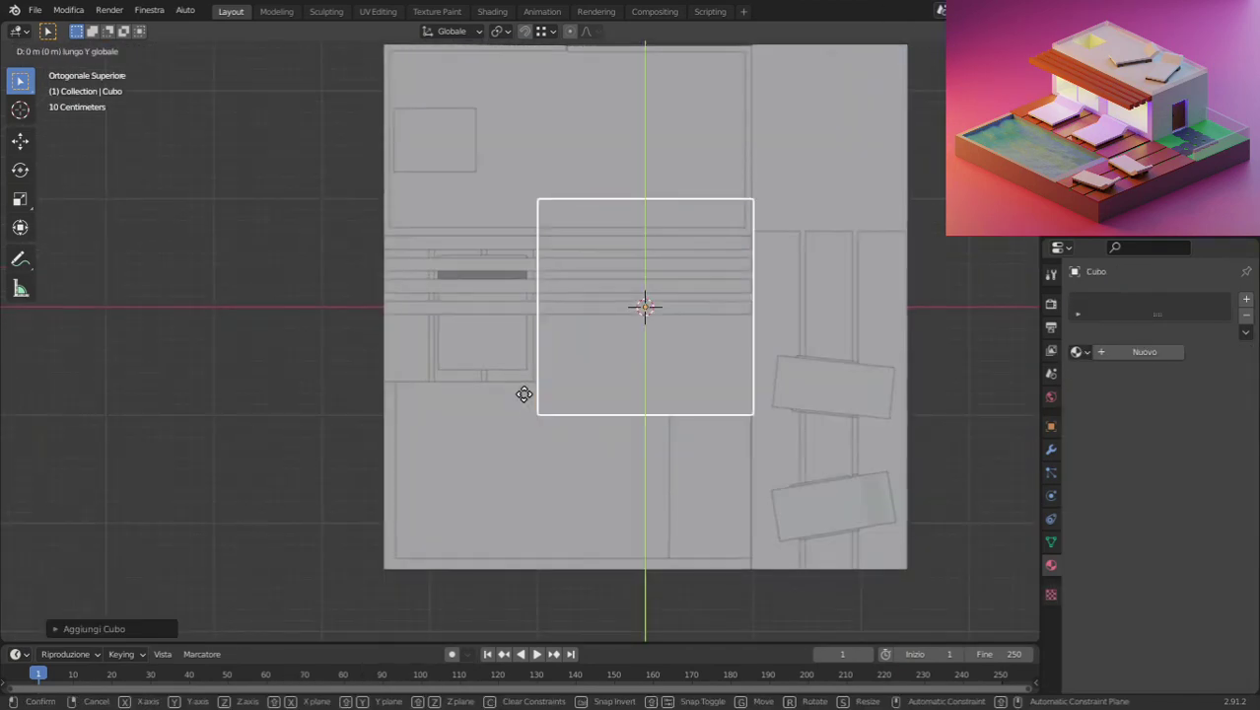
{"action": "key", "text": "g"}
{"action": "left_click", "coordinate": [583, 547]}
{"action": "key", "text": "s"}
{"action": "key", "text": "z"}
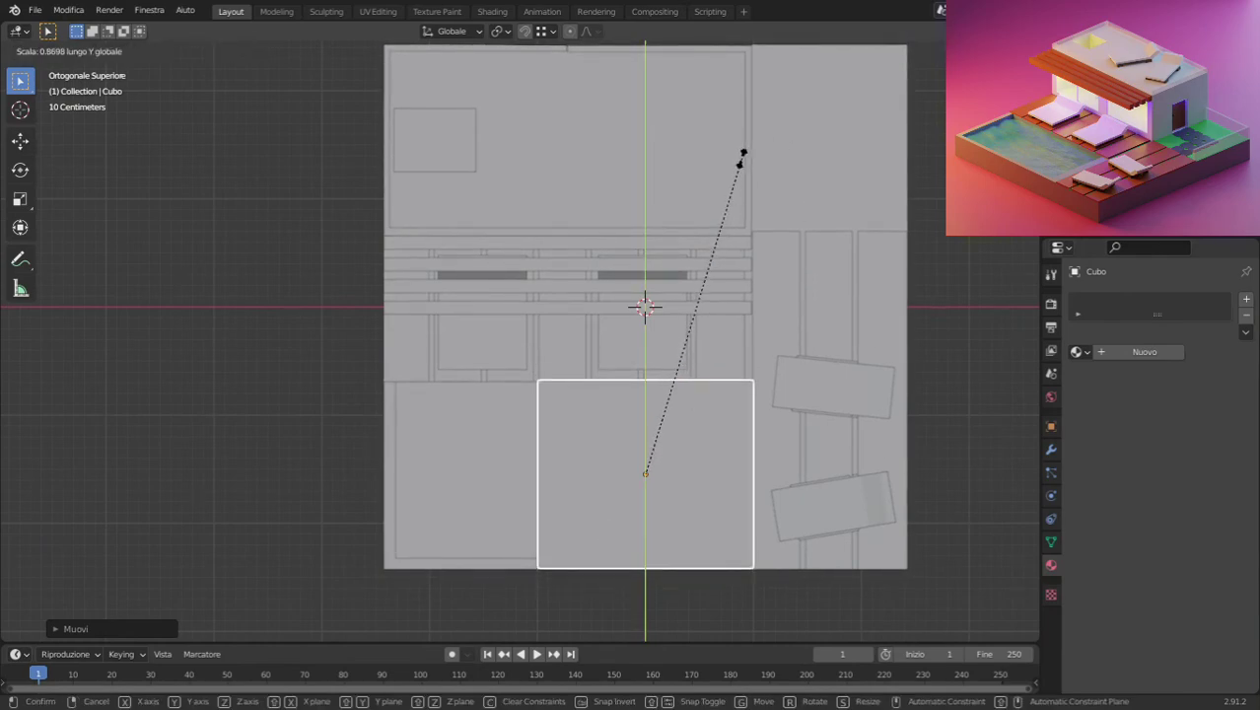
{"action": "left_click", "coordinate": [735, 163]}
Step: Scale the cube's width along X and flatten its height along Z into a slab
{"action": "key", "text": "s"}
{"action": "key", "text": "x"}
{"action": "left_click", "coordinate": [719, 422]}
{"action": "key", "text": "KP_1"}
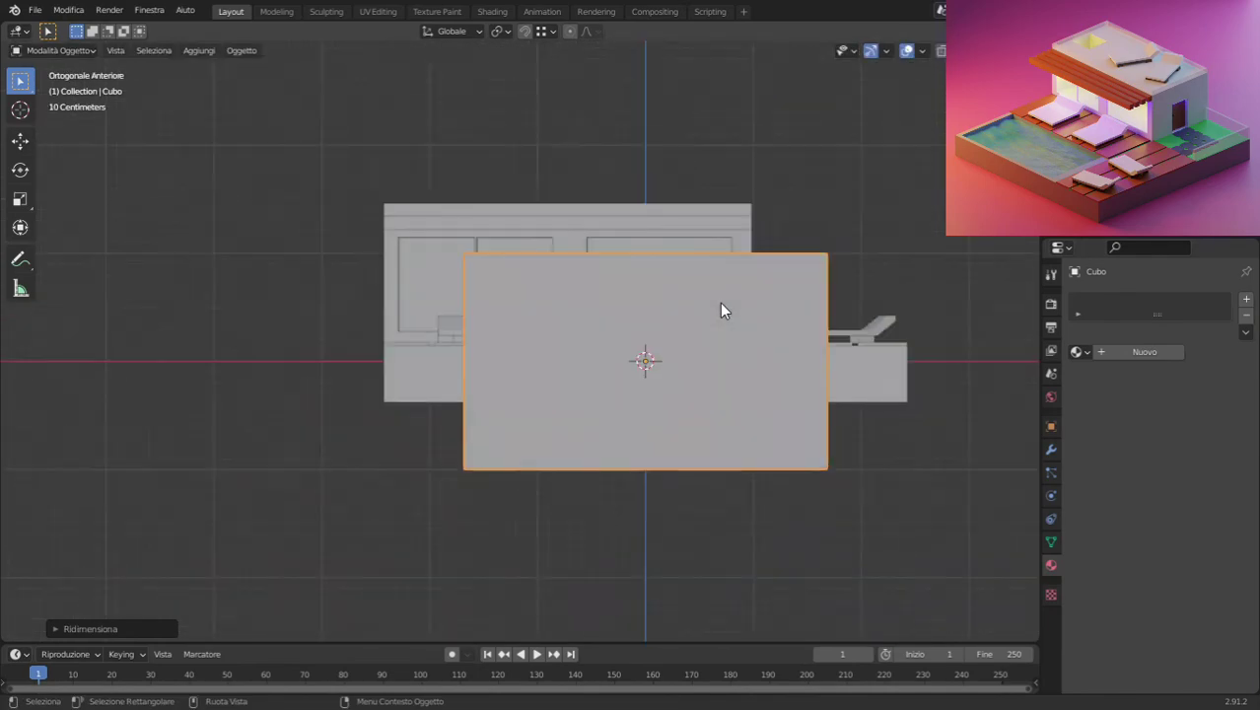
{"action": "key", "text": "s"}
{"action": "key", "text": "z"}
{"action": "left_click", "coordinate": [644, 258]}
Step: Lower the slab into the pool basin and slide it along Y in front of the sunbeds
{"action": "scroll", "coordinate": [631, 324], "scroll_direction": "up", "scroll_amount": 2}
{"action": "middle_click_drag", "start_coordinate": [631, 324], "coordinate": [548, 352], "text": "shift"}
{"action": "key", "text": "g"}
{"action": "key", "text": "z"}
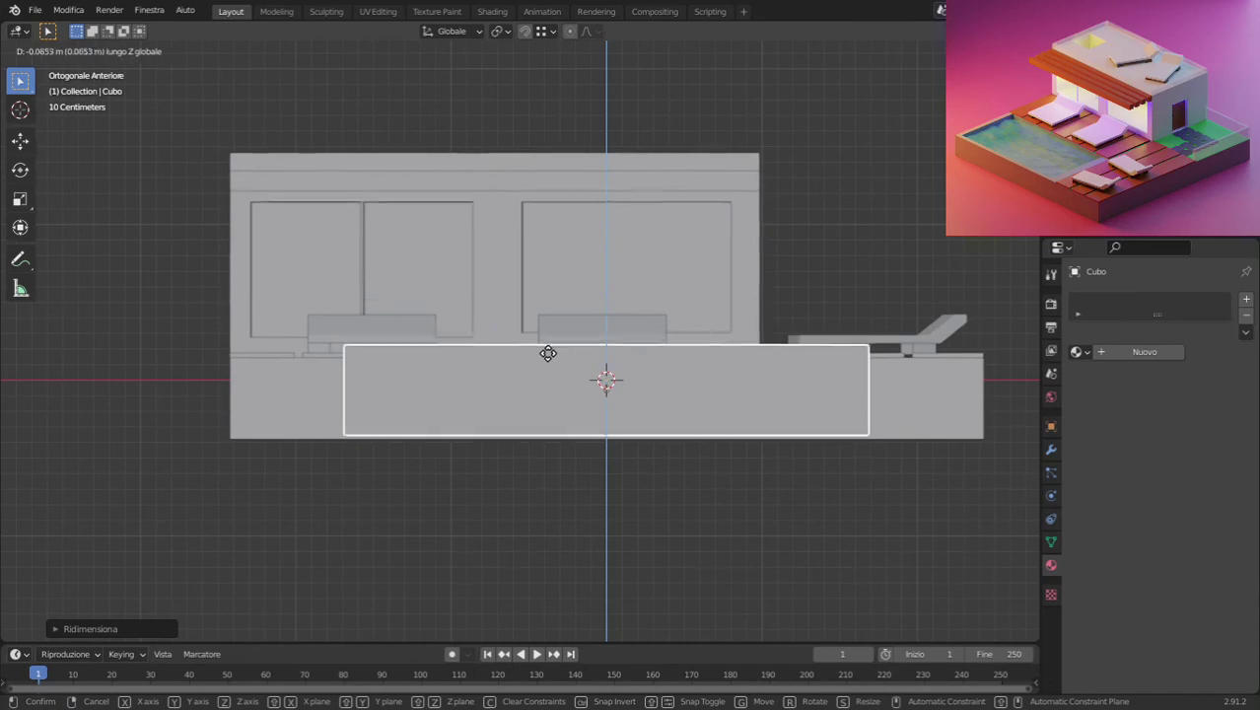
{"action": "left_click", "coordinate": [472, 356]}
{"action": "scroll", "coordinate": [343, 335], "scroll_direction": "up", "scroll_amount": 2}
{"action": "mouse_move", "coordinate": [343, 335]}
{"action": "middle_mouse_down", "text": "shift"}
{"action": "mouse_move", "coordinate": [317, 341]}
{"action": "mouse_move", "coordinate": [596, 398]}
{"action": "middle_mouse_up", "text": "shift"}
{"action": "key", "text": "KP_7"}
{"action": "scroll", "coordinate": [606, 353], "scroll_direction": "down", "scroll_amount": 2}
{"action": "key", "text": "g"}
{"action": "key", "text": "y"}
{"action": "left_click", "coordinate": [647, 561]}
{"action": "scroll", "coordinate": [528, 329], "scroll_direction": "up", "scroll_amount": 3}
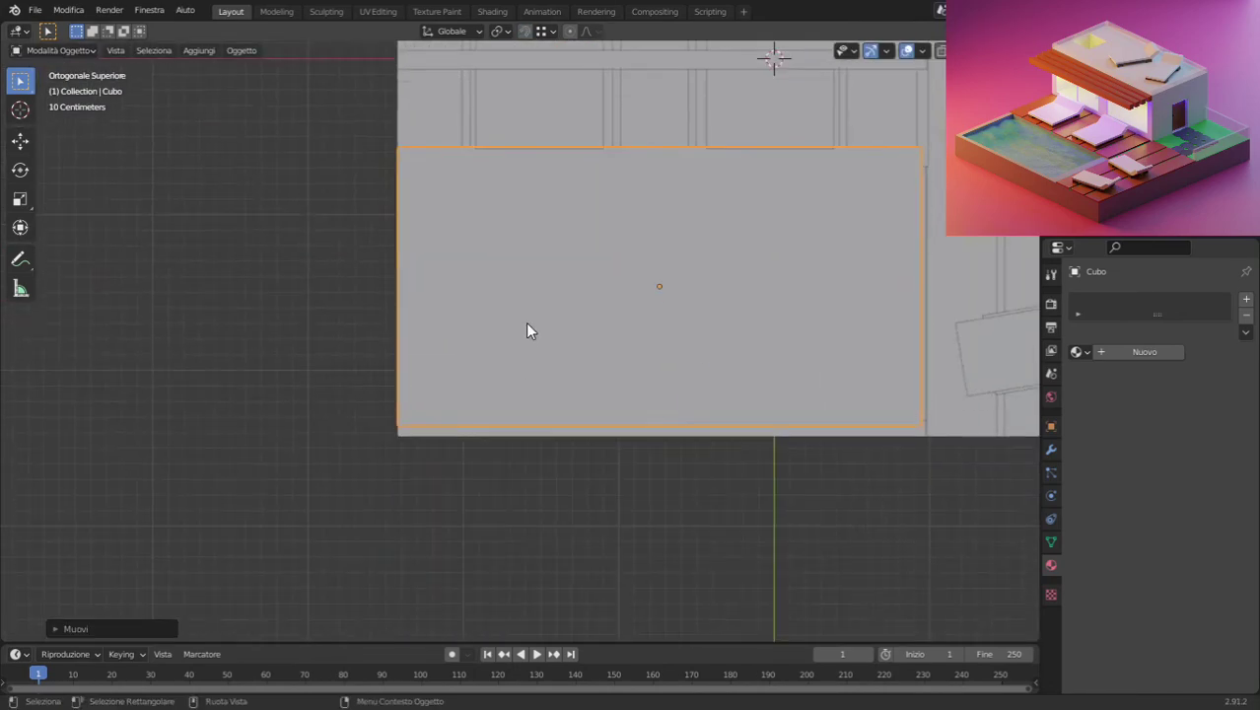
{"action": "mouse_move", "coordinate": [475, 416]}
{"action": "middle_mouse_down"}
{"action": "mouse_move", "coordinate": [705, 330]}
{"action": "mouse_move", "coordinate": [835, 352]}
{"action": "mouse_move", "coordinate": [527, 357]}
{"action": "middle_mouse_up"}
Step: Switch the slab into Edit Mode for face editing
{"action": "key", "text": "Tab"}
{"action": "scroll", "coordinate": [706, 330], "scroll_direction": "down", "scroll_amount": 3}
{"action": "scroll", "coordinate": [835, 359], "scroll_direction": "up", "scroll_amount": 2}
Step: Subdivide the slab's top face into a grid
{"action": "right_click", "coordinate": [492, 326]}
{"action": "left_click", "coordinate": [492, 326]}
{"action": "right_click", "coordinate": [492, 326]}
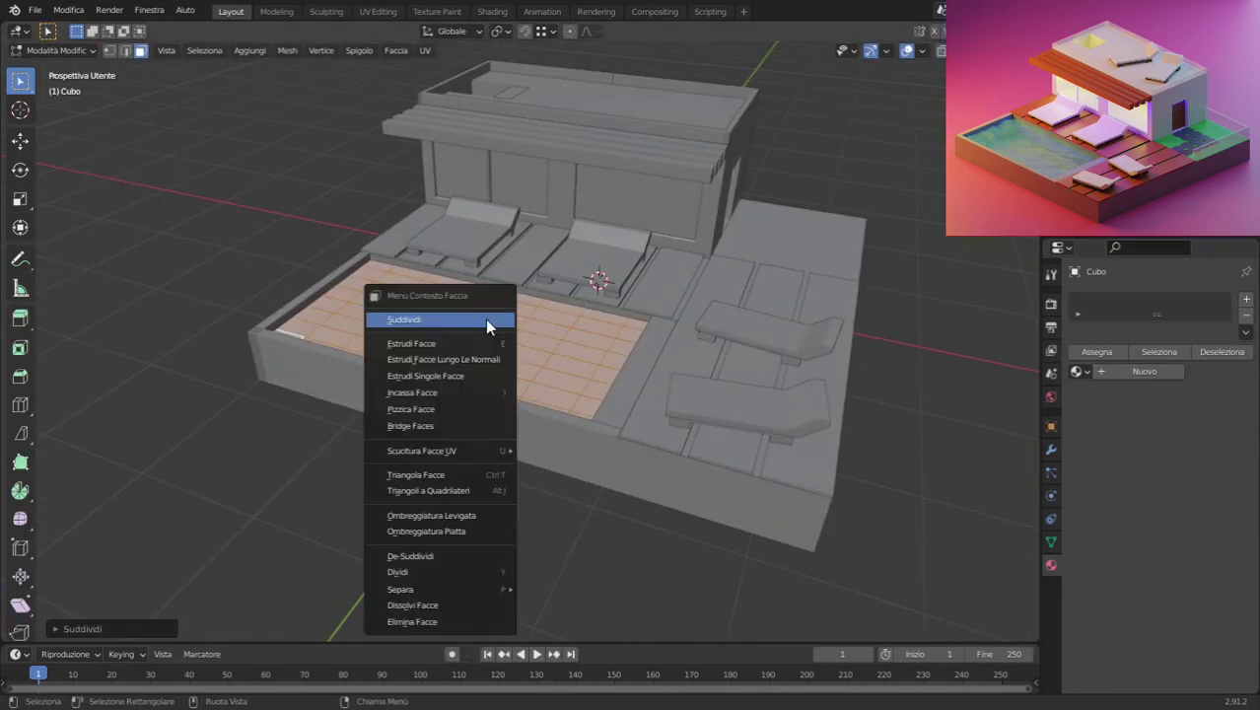
{"action": "left_click", "coordinate": [491, 326]}
{"action": "scroll", "coordinate": [591, 414], "scroll_direction": "up", "scroll_amount": 3}
Step: Add a Displace modifier with strength 0.400 and midlevel 0.593 for a wavy surface
{"action": "left_click", "coordinate": [1051, 449]}
{"action": "left_click", "coordinate": [1157, 299]}
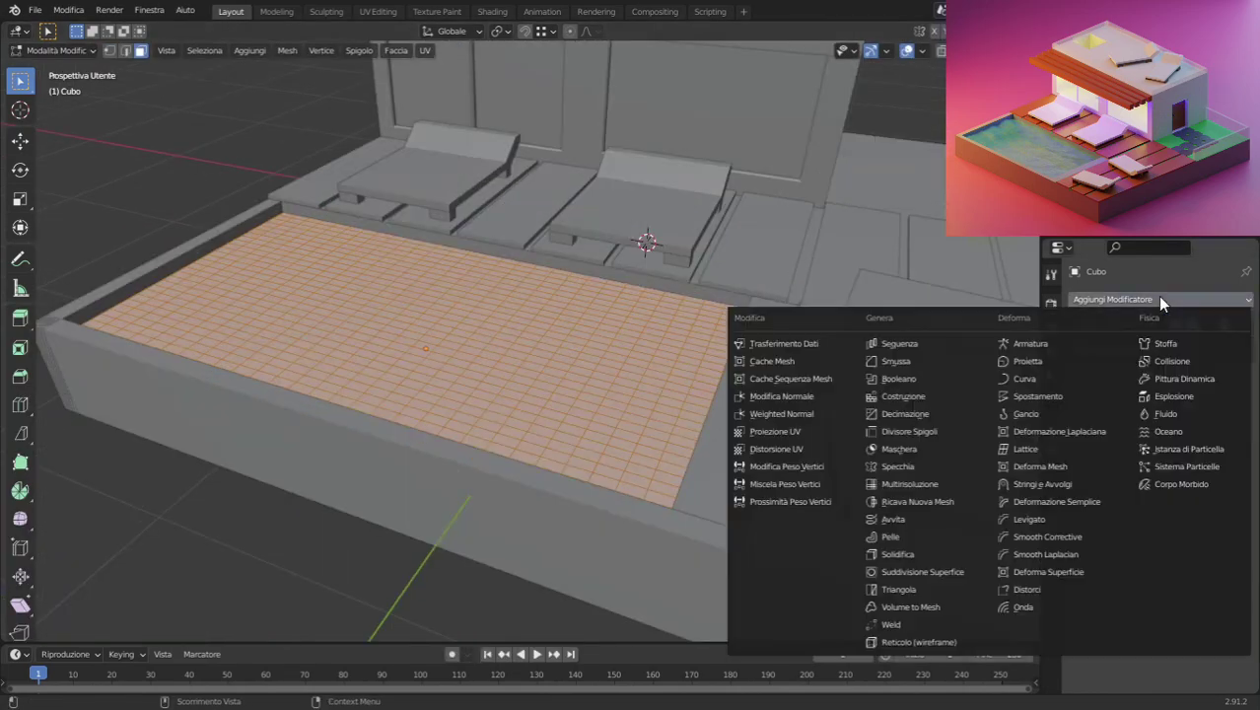
{"action": "left_click", "coordinate": [1025, 408]}
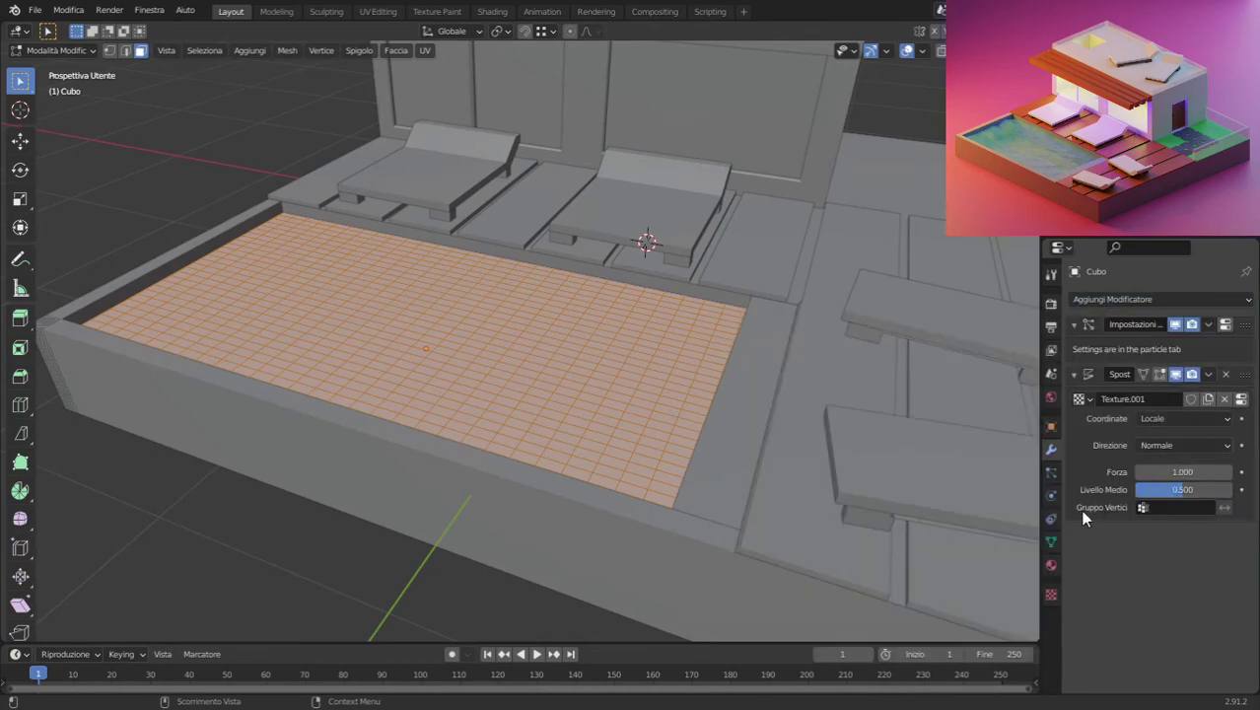
{"action": "left_click", "coordinate": [1084, 509]}
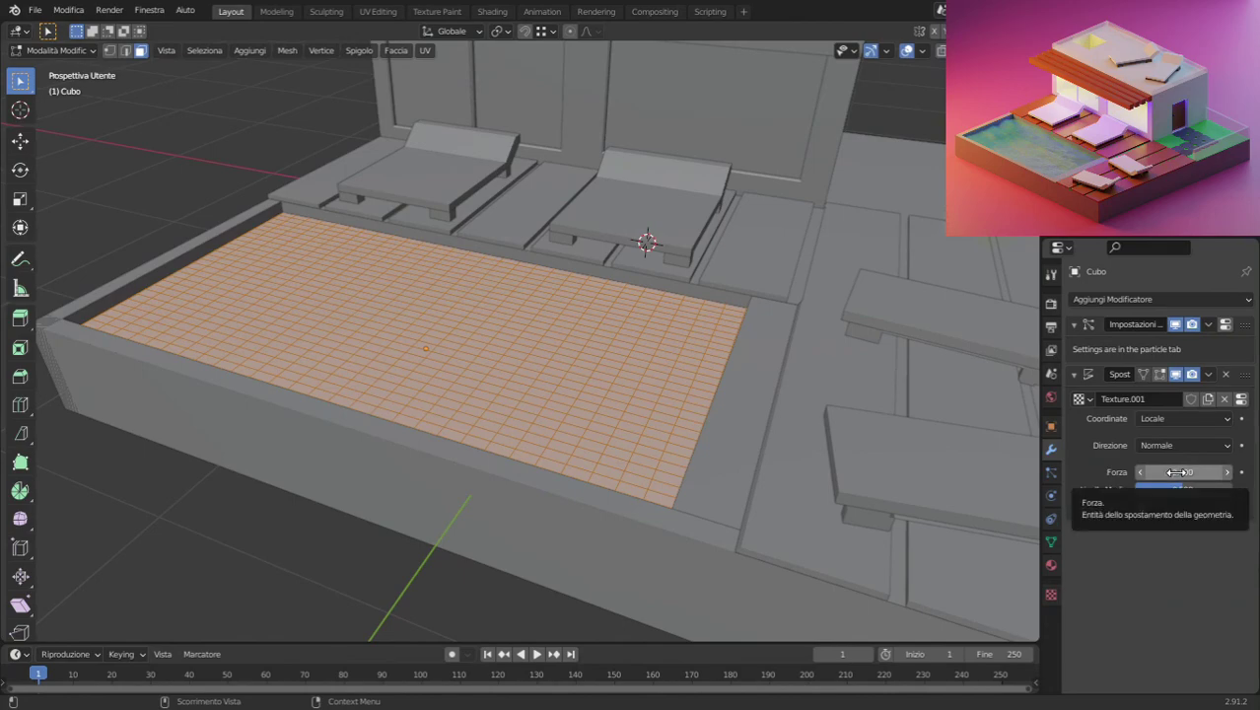
{"action": "mouse_move", "coordinate": [1181, 489]}
{"action": "left_mouse_down"}
{"action": "mouse_move", "coordinate": [1197, 489]}
{"action": "mouse_move", "coordinate": [1154, 471]}
{"action": "mouse_move", "coordinate": [1173, 489]}
{"action": "mouse_move", "coordinate": [1168, 472]}
{"action": "left_mouse_up"}
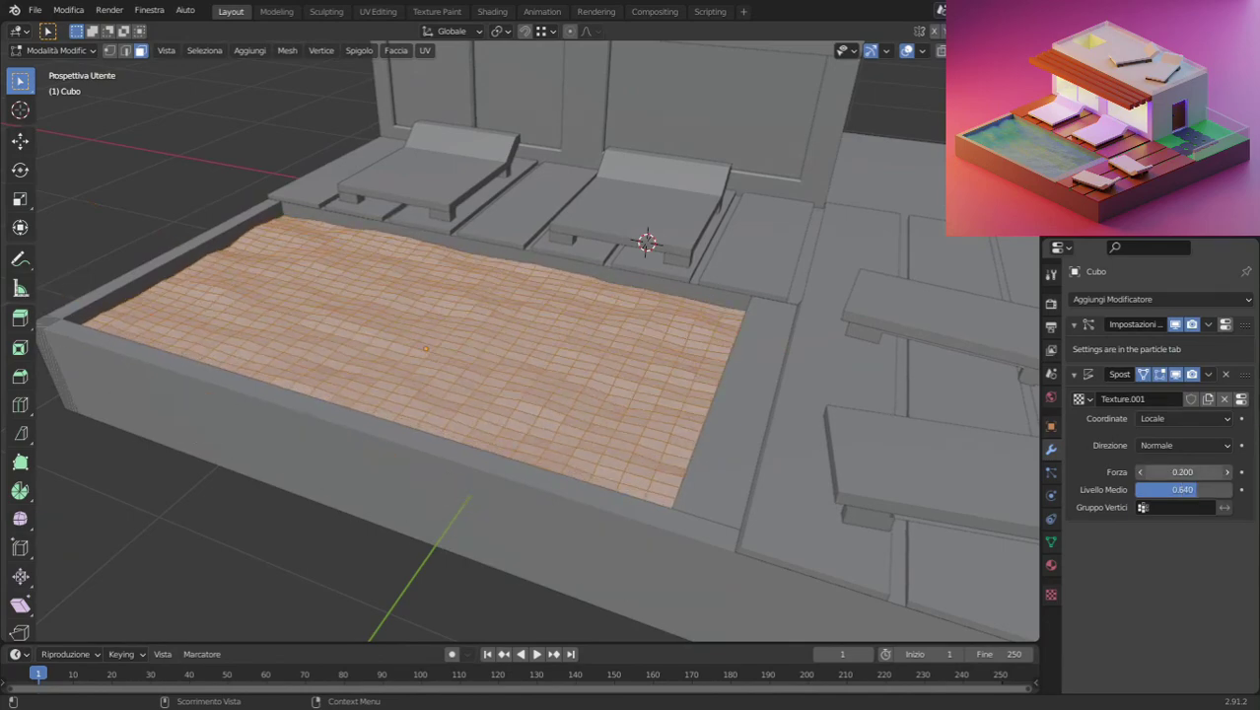
{"action": "middle_click_drag", "start_coordinate": [985, 498], "coordinate": [887, 485]}
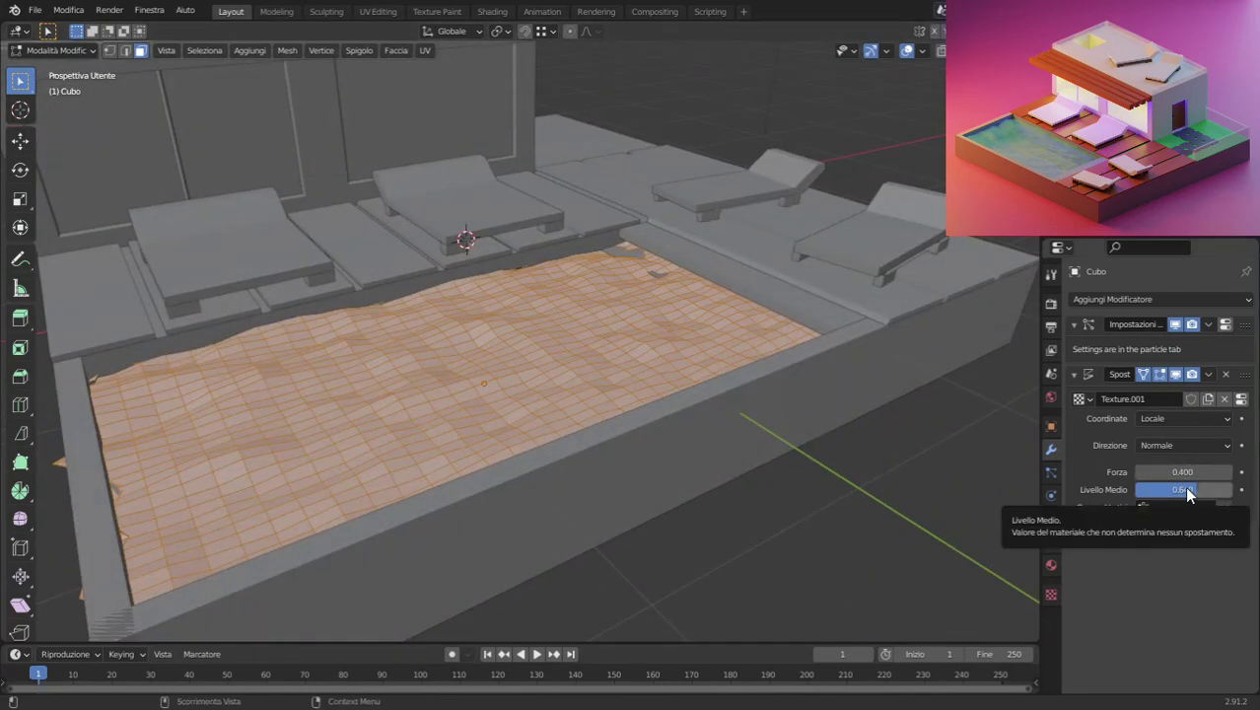
{"action": "left_click_drag", "start_coordinate": [1188, 492], "coordinate": [1192, 493]}
Step: Deselect the water, return to Object Mode and view the pool through the camera
{"action": "left_click", "coordinate": [917, 523]}
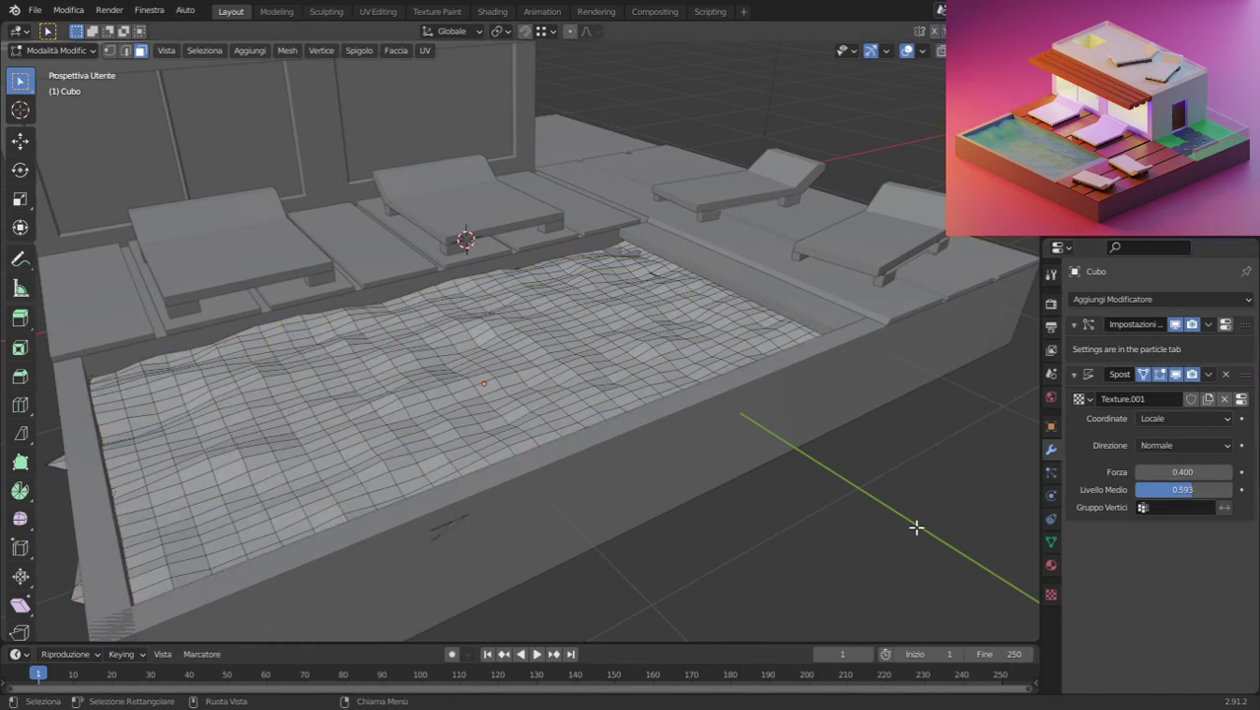
{"action": "middle_click_drag", "start_coordinate": [917, 523], "coordinate": [718, 530]}
{"action": "scroll", "coordinate": [381, 399], "scroll_direction": "down", "scroll_amount": 2}
{"action": "scroll", "coordinate": [328, 418], "scroll_direction": "up", "scroll_amount": 8}
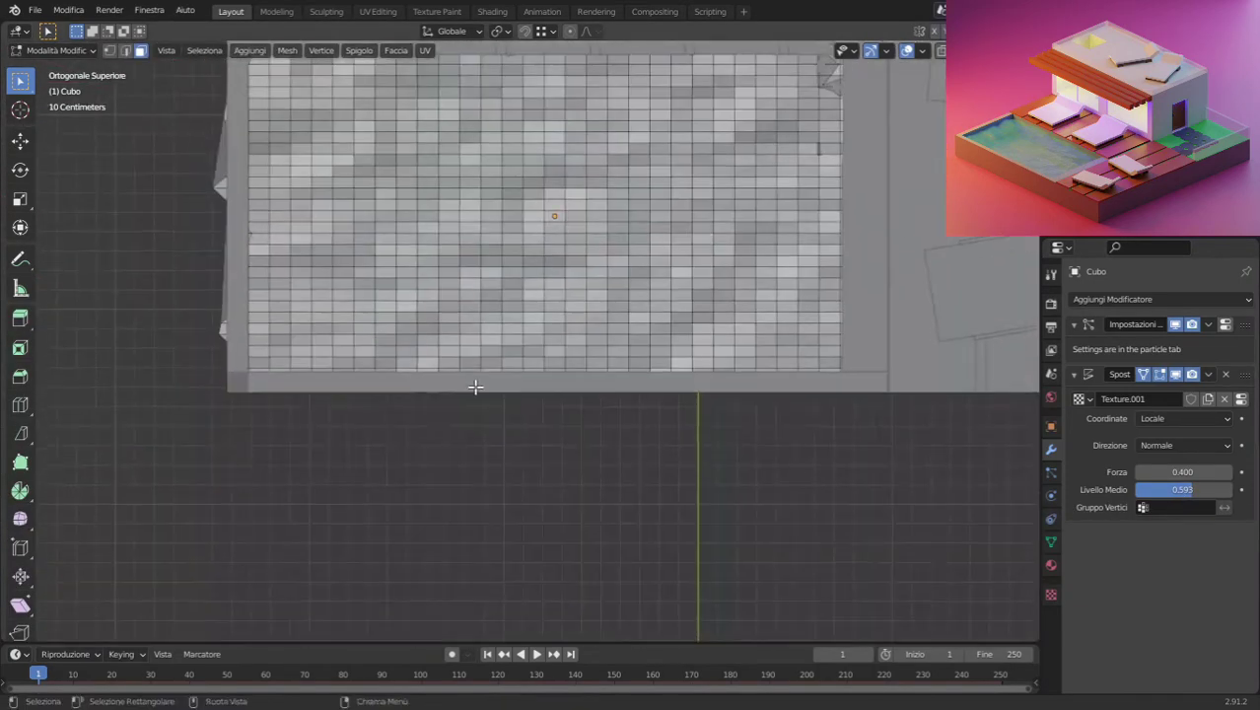
{"action": "key", "text": "Tab"}
{"action": "key", "text": "KP_0"}
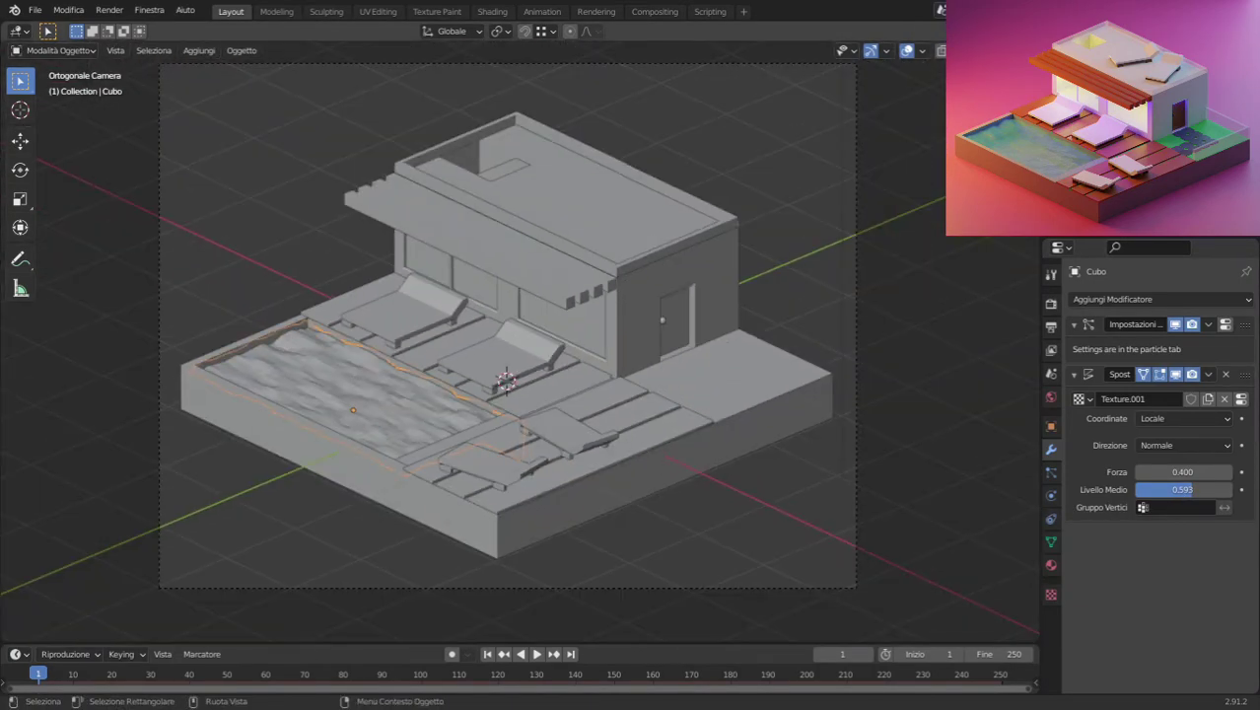
Step: Set the pool water's transparency to 0 and preview it rendered
{"action": "left_click", "coordinate": [971, 50]}
{"action": "left_click", "coordinate": [357, 411]}
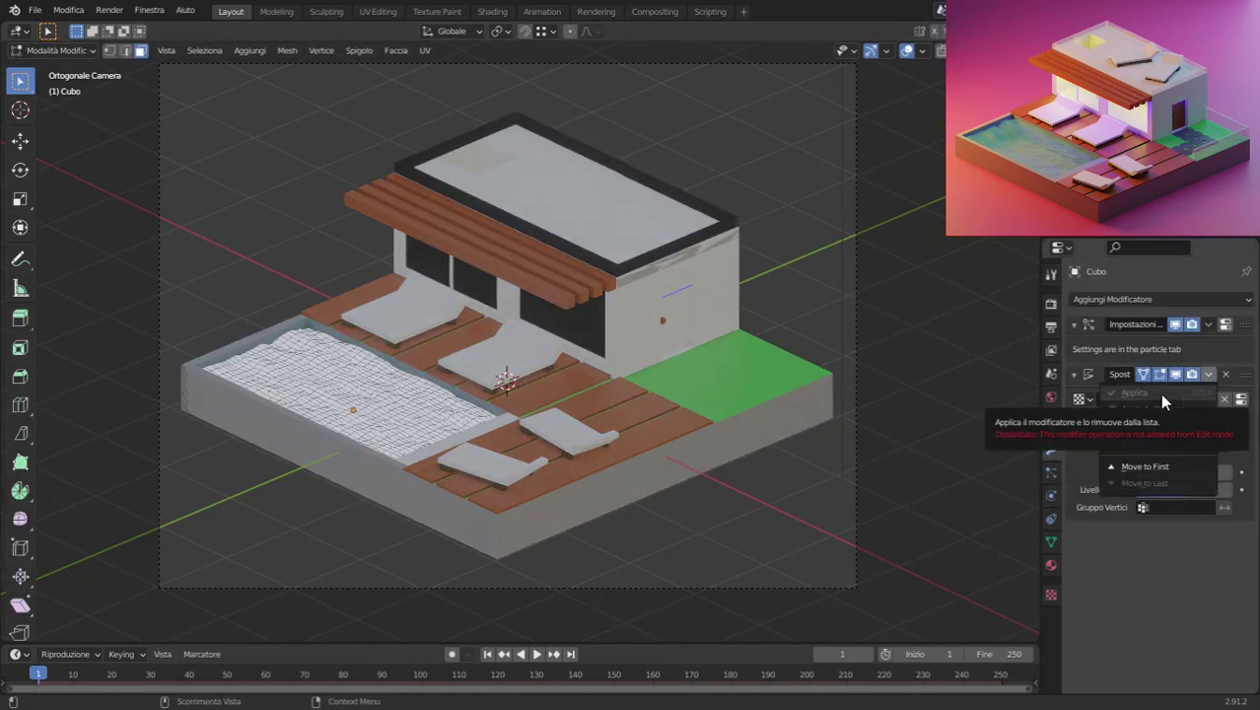
{"action": "left_click", "coordinate": [1050, 593]}
{"action": "left_click", "coordinate": [1049, 449]}
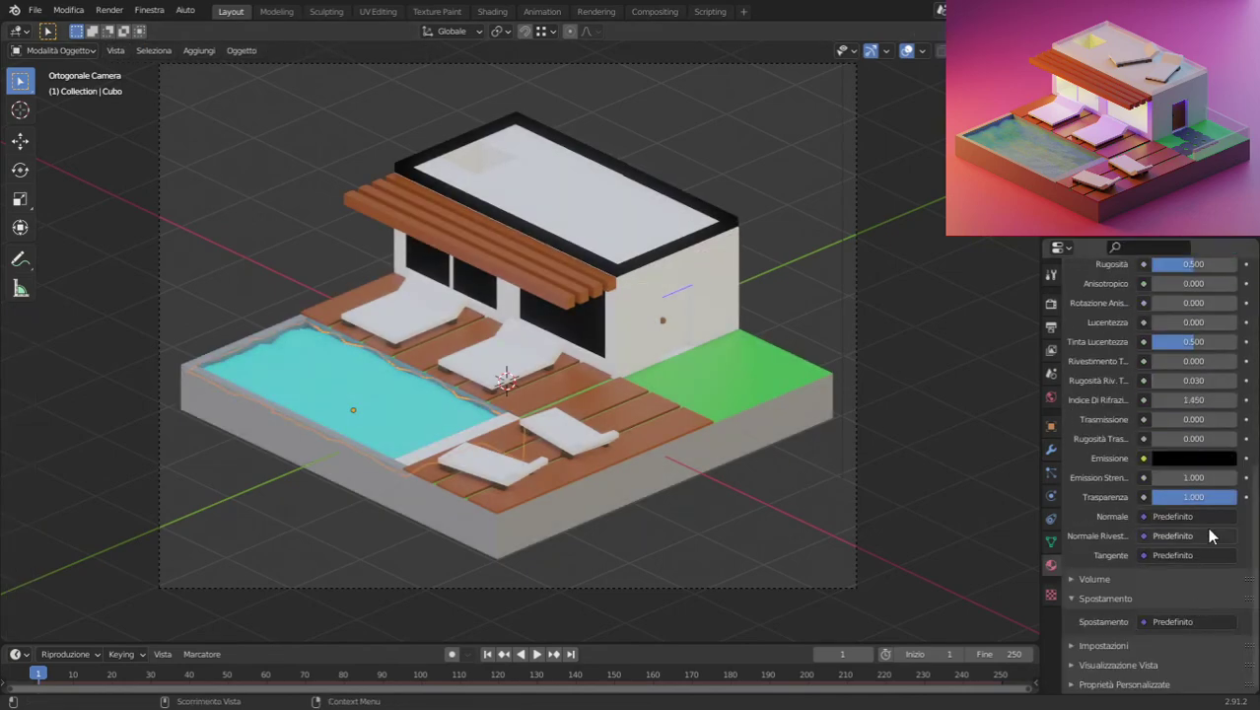
{"action": "left_click_drag", "start_coordinate": [1163, 496], "coordinate": [1091, 445]}
{"action": "key", "text": "z"}
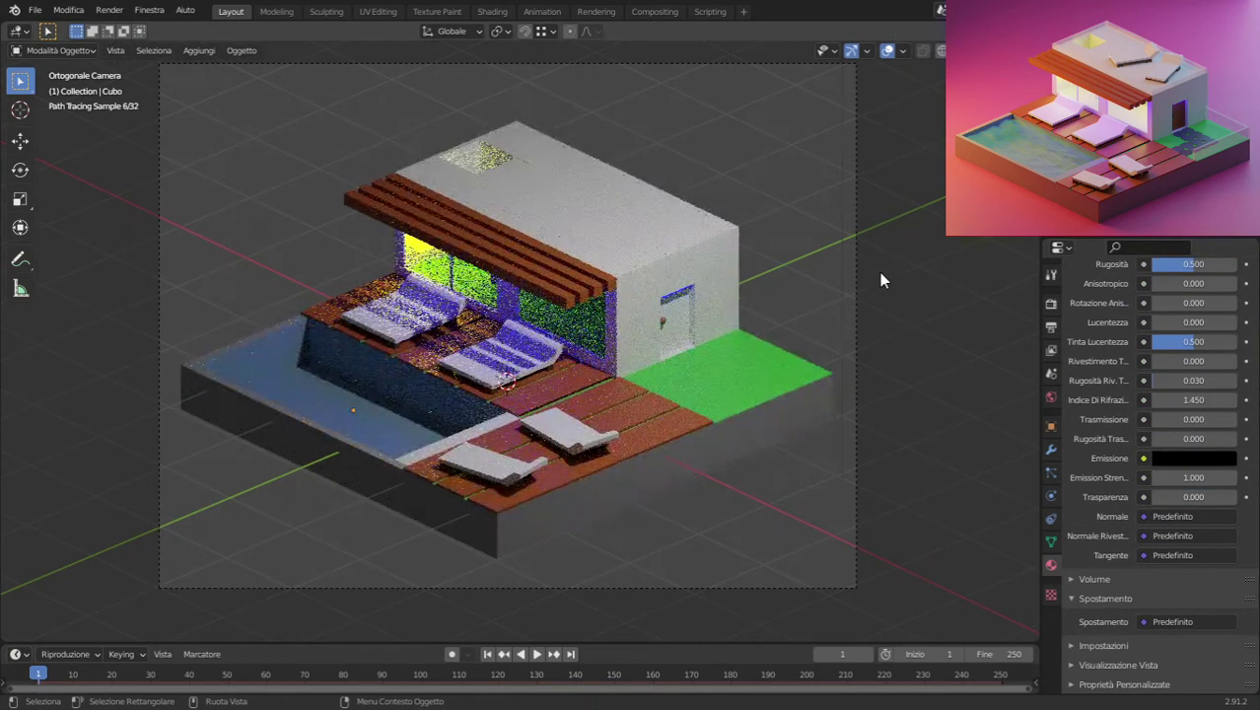
Step: Raise the interior light slightly and place a duplicate beside it along X
{"action": "left_click", "coordinate": [412, 246]}
{"action": "key", "text": "g"}
{"action": "key", "text": "z"}
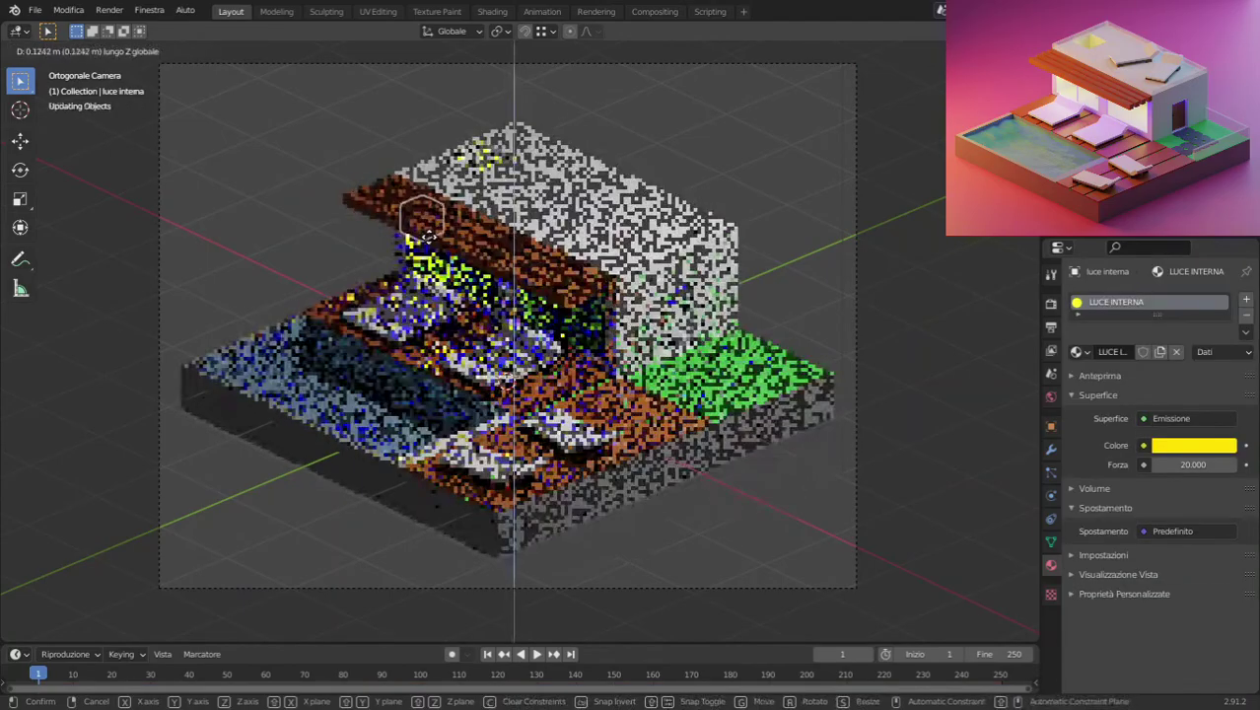
{"action": "left_click", "coordinate": [655, 208]}
{"action": "key", "text": "shift+d"}
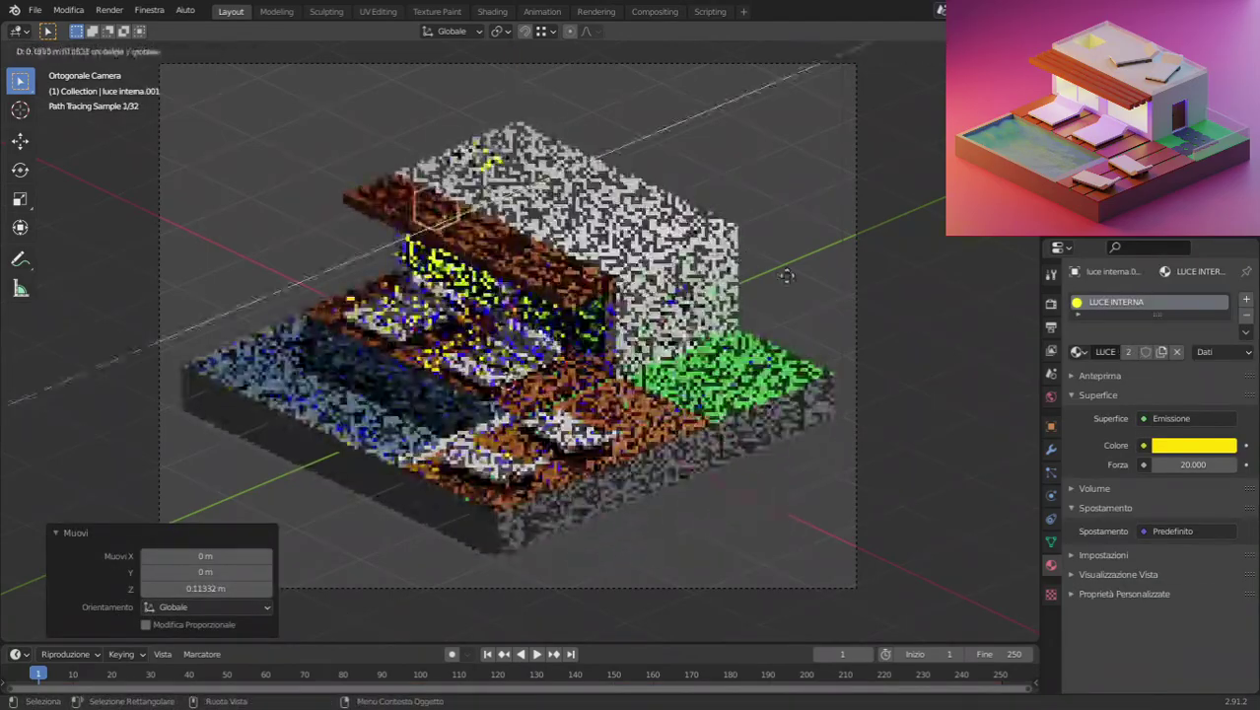
{"action": "key", "text": "x"}
{"action": "left_click", "coordinate": [874, 247]}
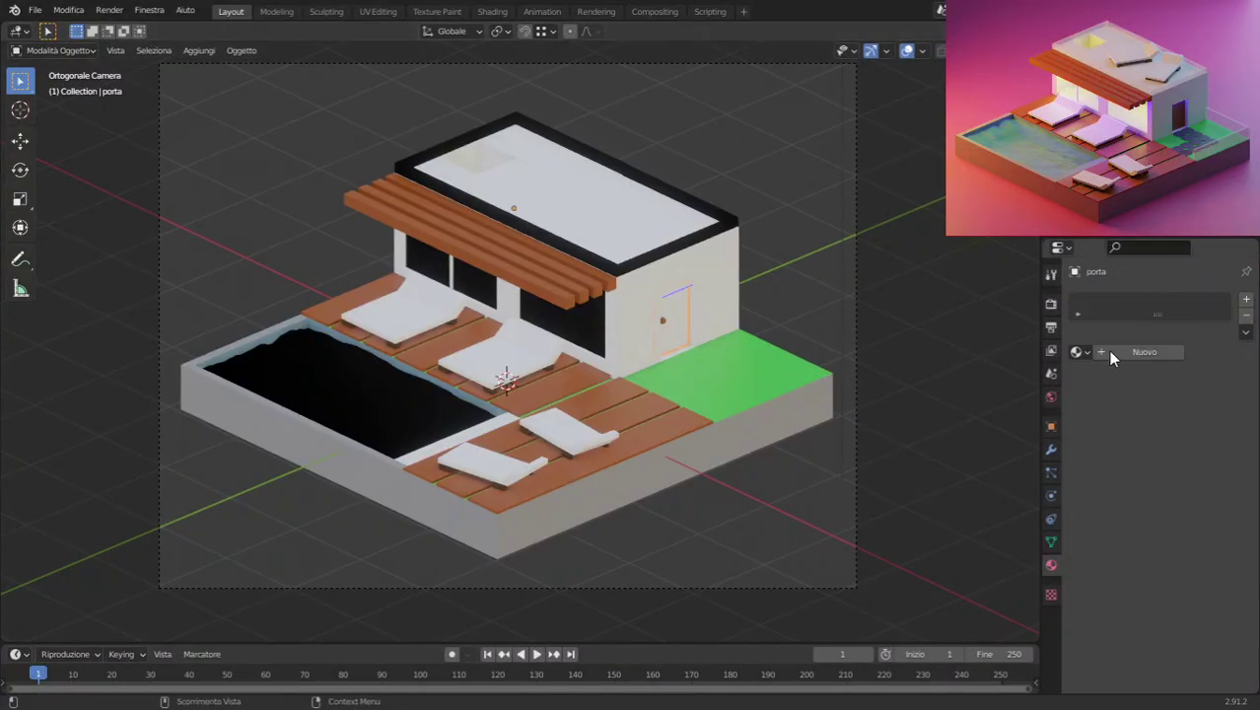
Step: Give the door the legno material with a dark brown colour, then select the roof glass
{"action": "left_click", "coordinate": [1079, 350]}
{"action": "left_click", "coordinate": [926, 436]}
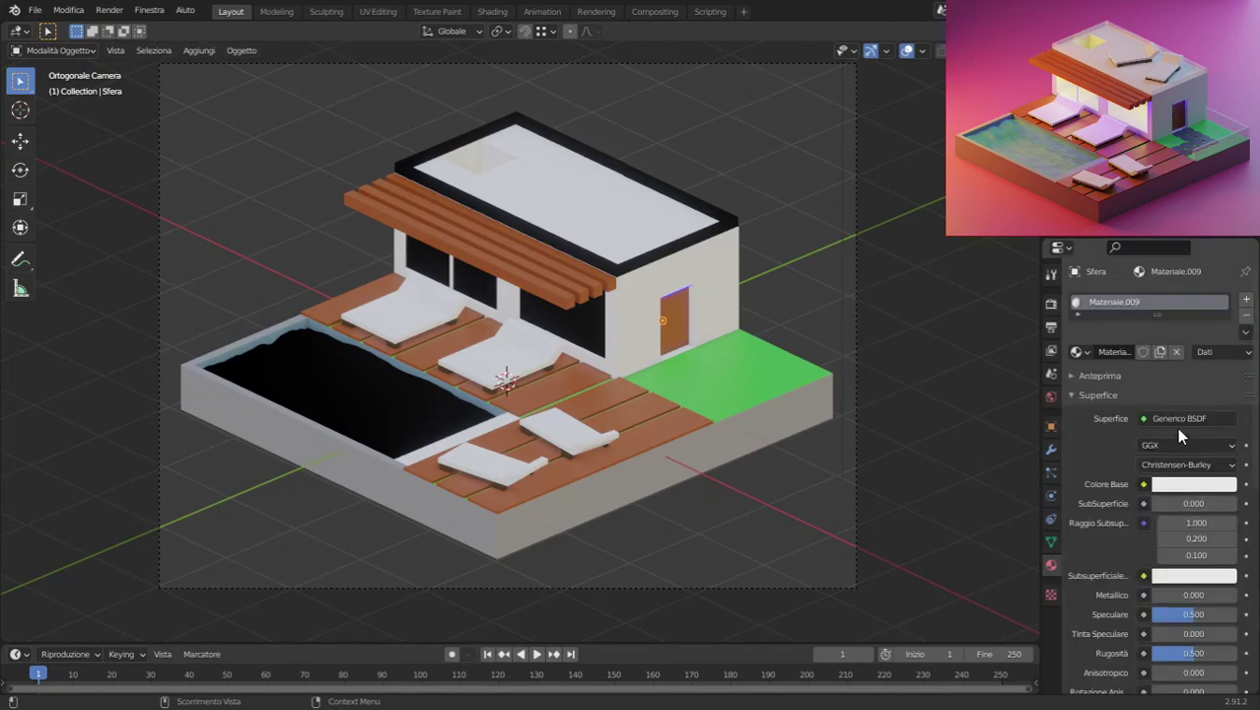
{"action": "left_click", "coordinate": [1183, 484]}
{"action": "scroll", "coordinate": [1240, 369], "scroll_direction": "down", "scroll_amount": 5}
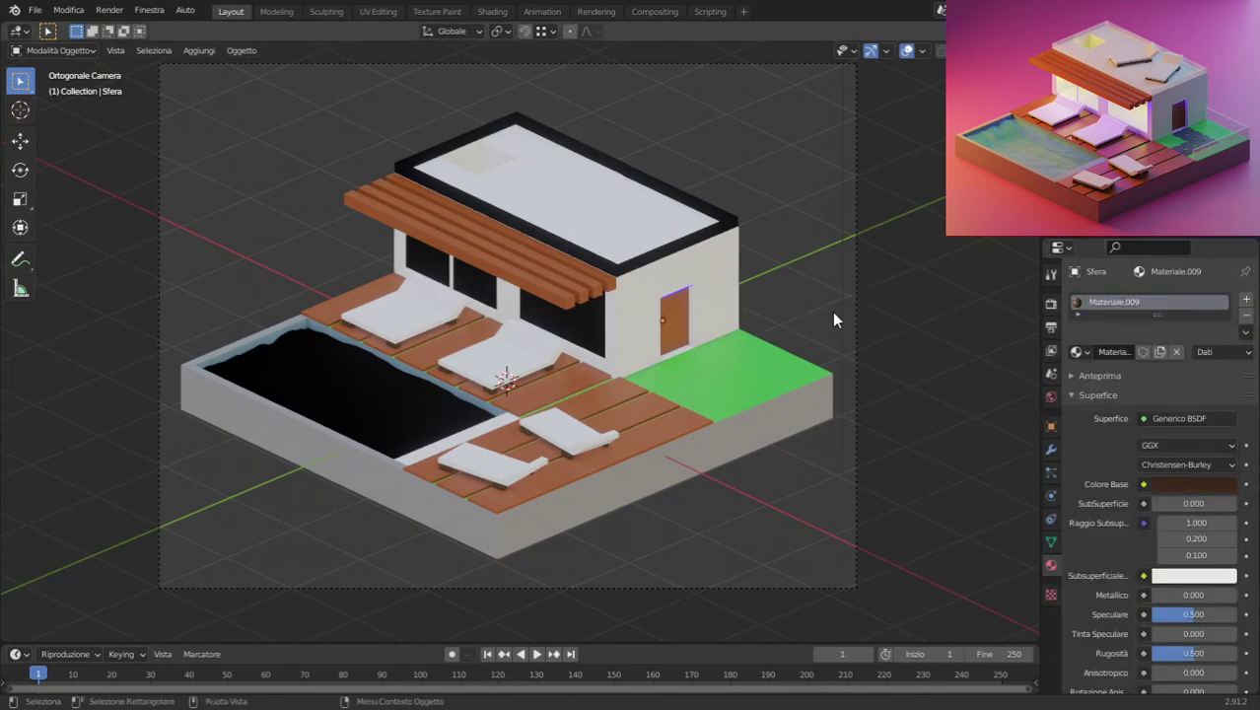
{"action": "key", "text": "z"}
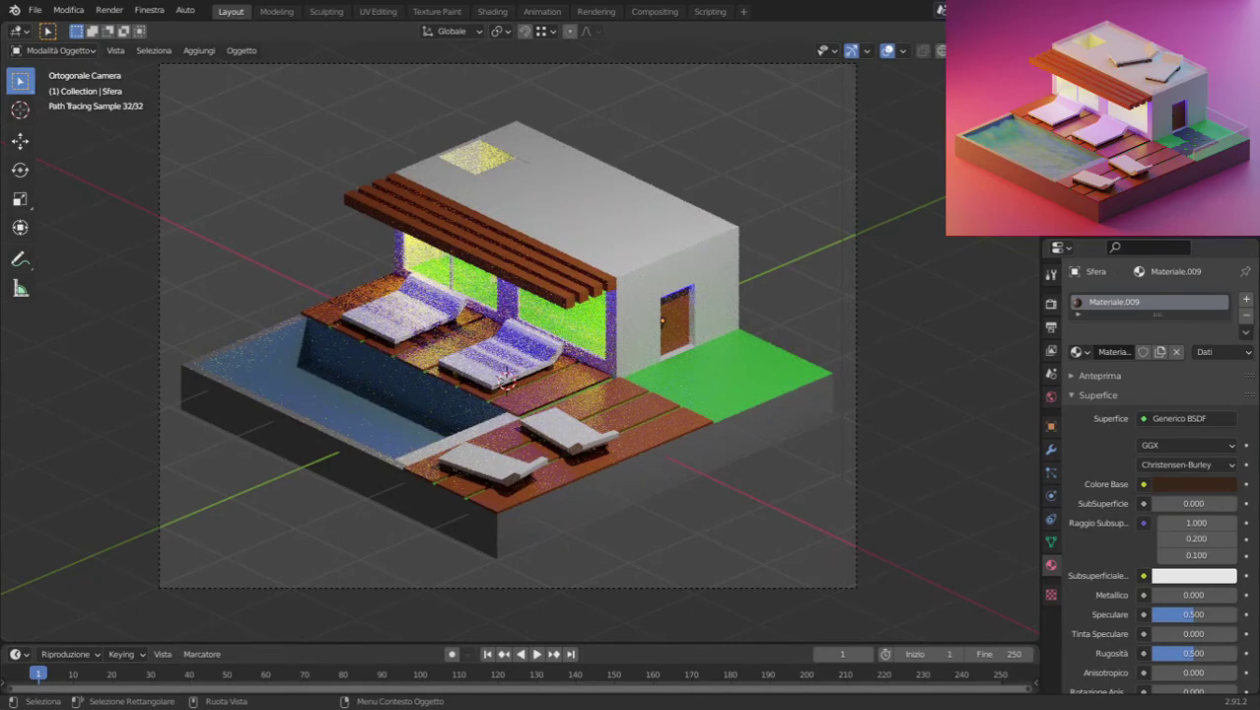
{"action": "left_click", "coordinate": [604, 147]}
{"action": "scroll", "coordinate": [1198, 615], "scroll_direction": "down", "scroll_amount": 8}
Step: Set the roof glass material's transparency to 0.290, checking it in rendered view
{"action": "left_click_drag", "start_coordinate": [1197, 591], "coordinate": [1212, 591]}
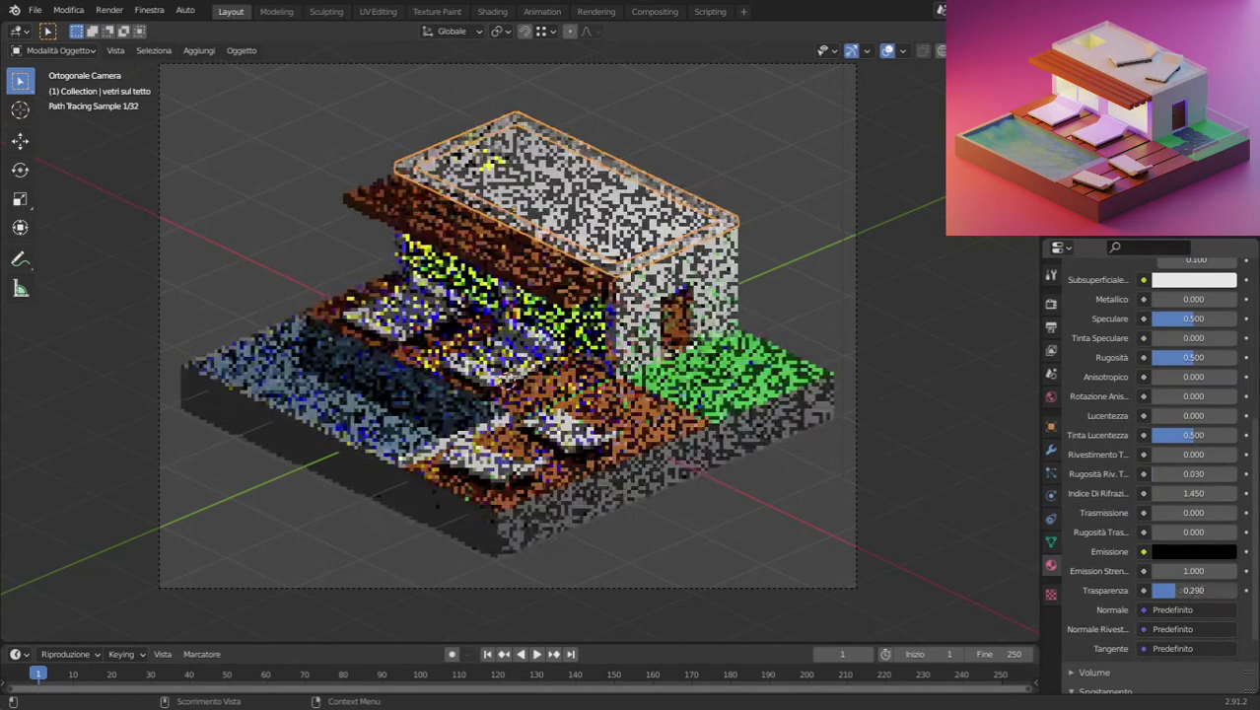
{"action": "key", "text": "z"}
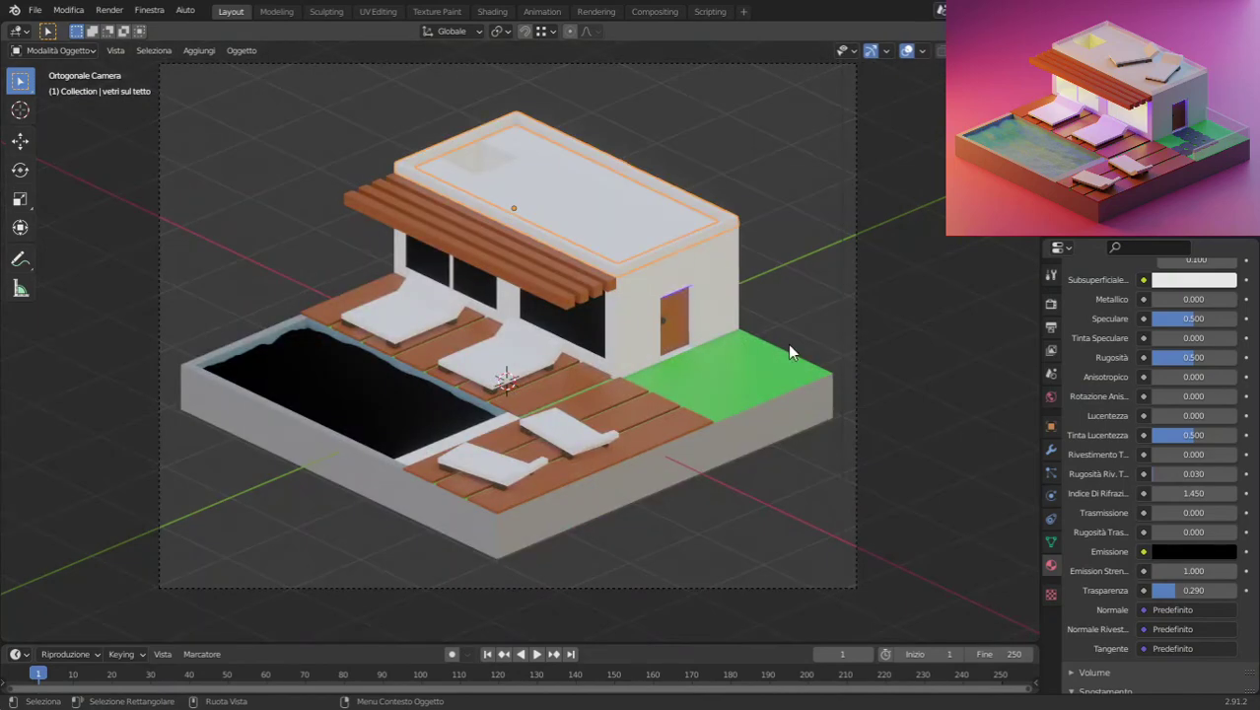
{"action": "key", "text": "ctrl+z"}
{"action": "key", "text": "ctrl+z"}
{"action": "scroll", "coordinate": [1190, 605], "scroll_direction": "down", "scroll_amount": 3}
{"action": "left_click_drag", "start_coordinate": [1180, 501], "coordinate": [1191, 500]}
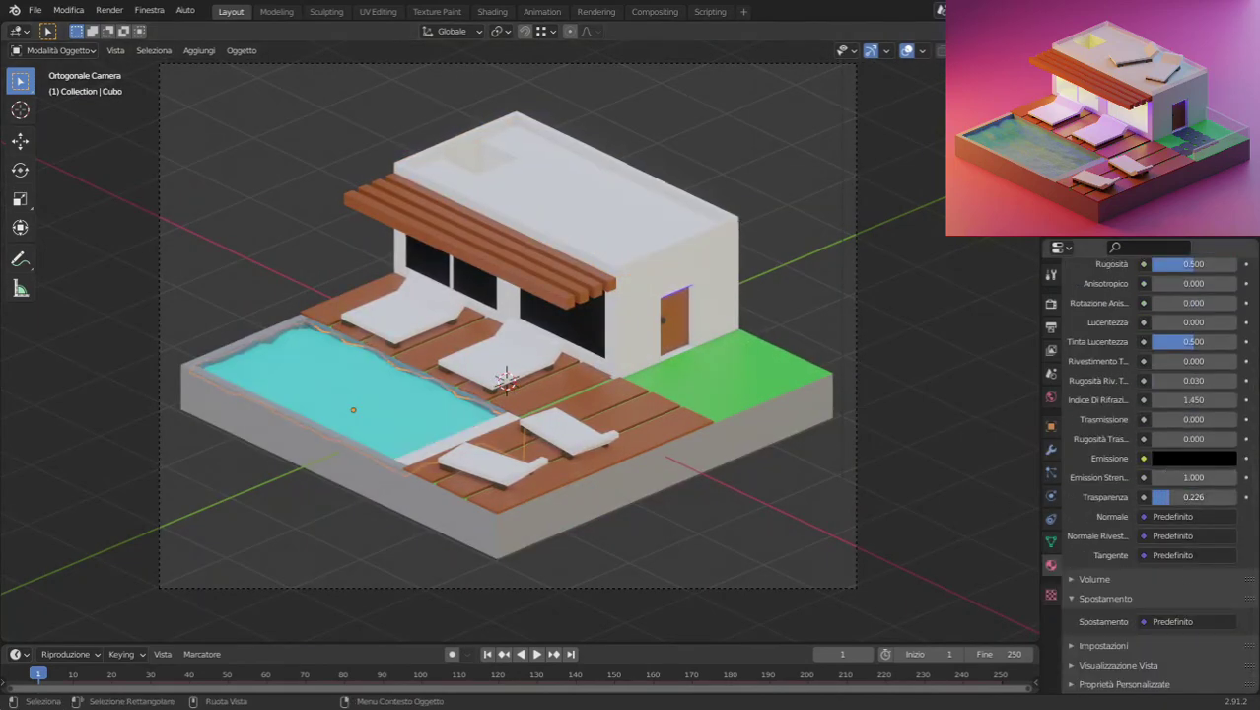
{"action": "key", "text": "z"}
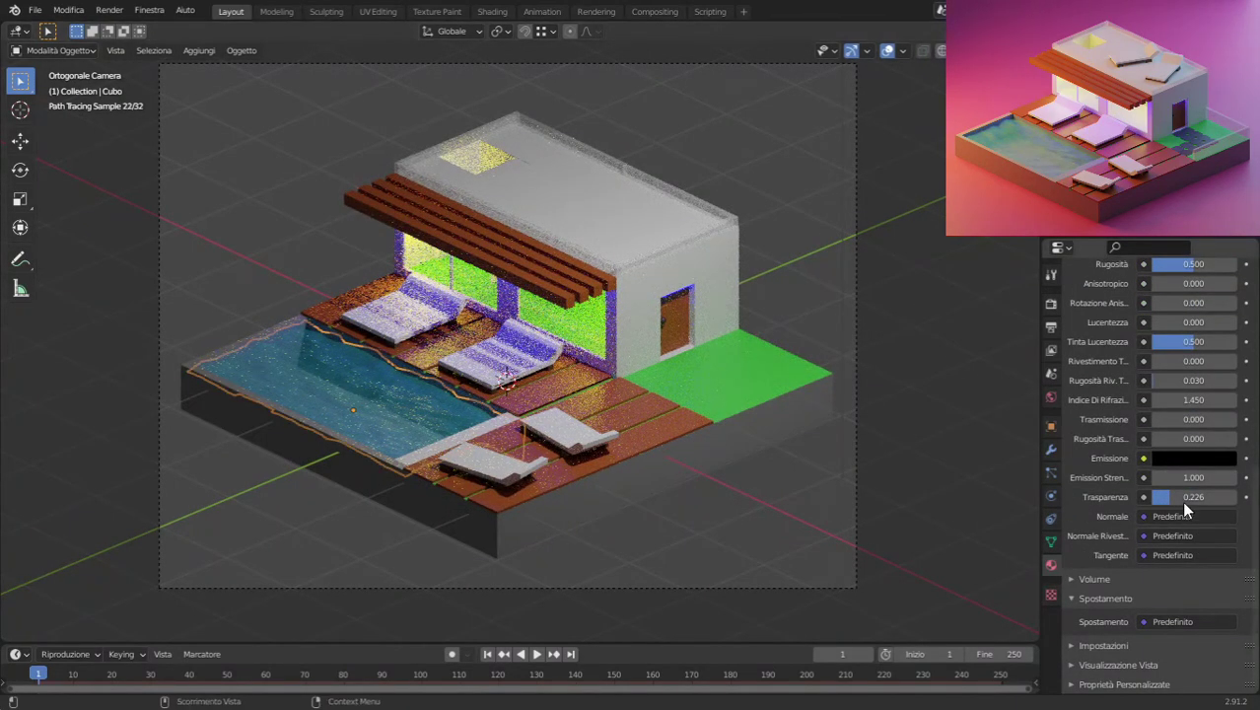
{"action": "double_click", "coordinate": [1181, 497]}
{"action": "left_click", "coordinate": [933, 352]}
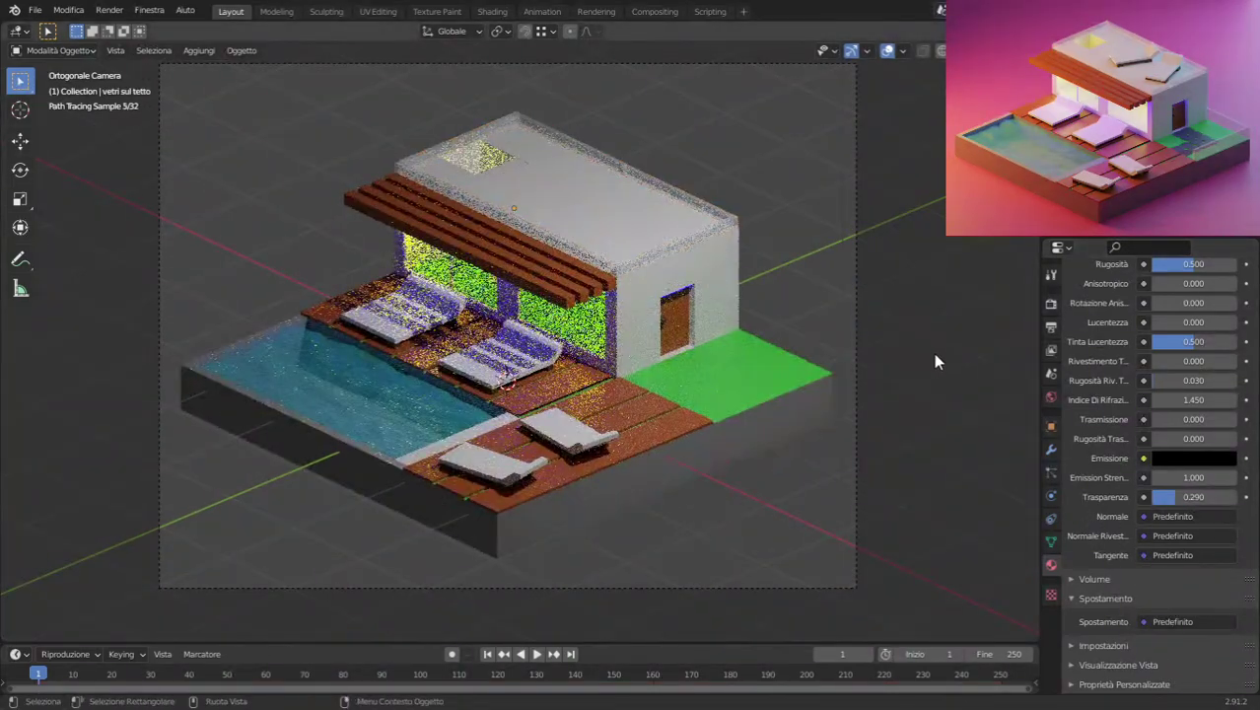
Step: Save the file and switch the viewport back to solid shading
{"action": "key", "text": "ctrl+s"}
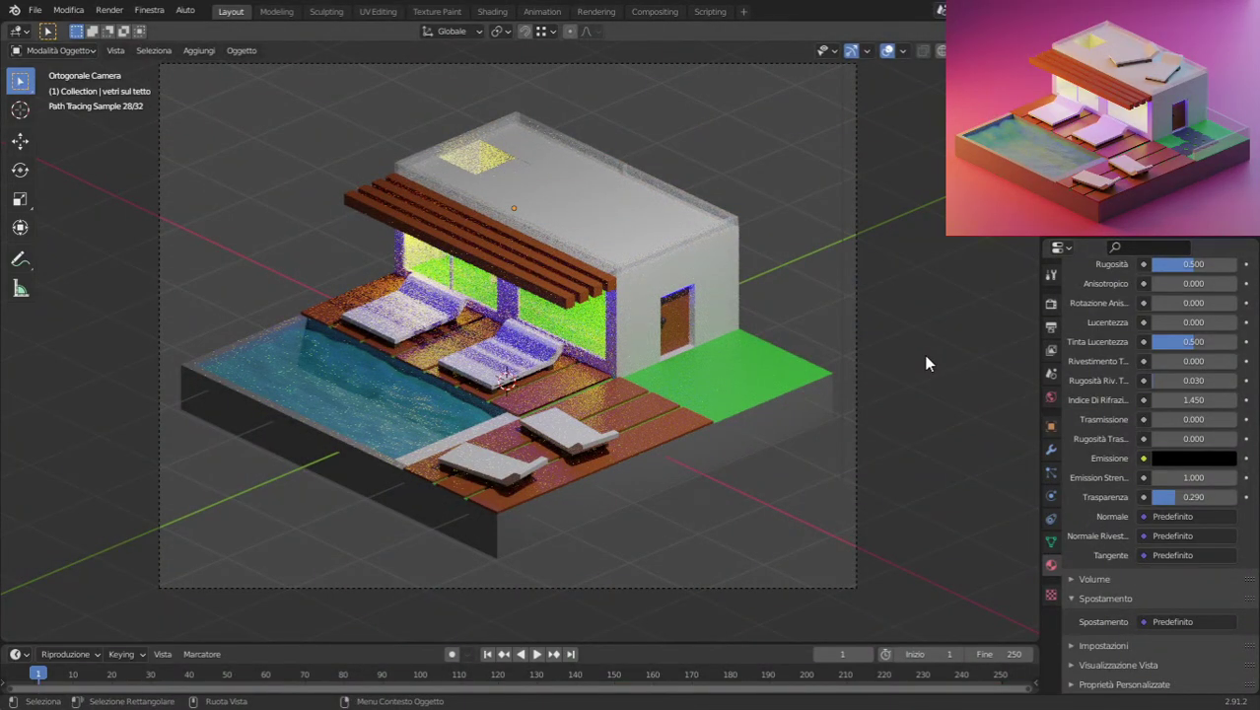
{"action": "key", "text": "z"}
{"action": "left_click", "coordinate": [815, 248]}
Step: Add a plane, give it a Solidify modifier of 0.06 m, and scale it down onto the roof
{"action": "key", "text": "shift+a"}
{"action": "left_click", "coordinate": [694, 364]}
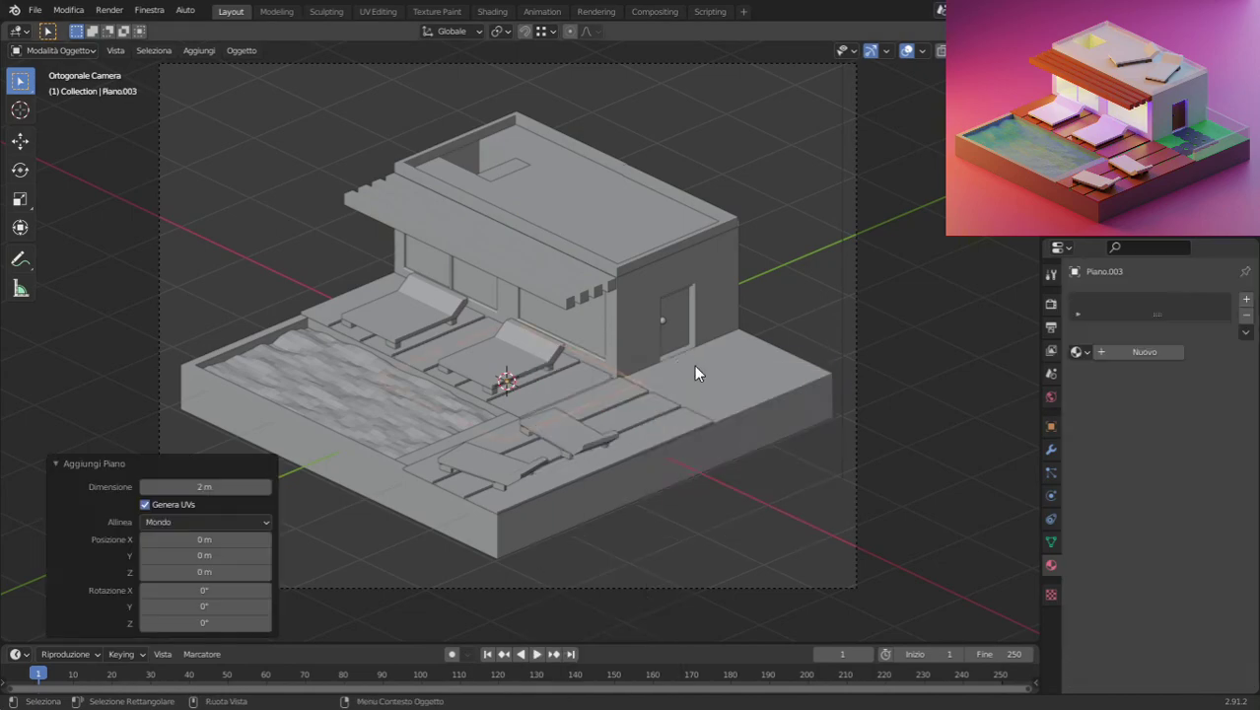
{"action": "key", "text": "s"}
{"action": "left_click", "coordinate": [1050, 448]}
{"action": "left_click", "coordinate": [1143, 298]}
{"action": "left_click", "coordinate": [897, 554]}
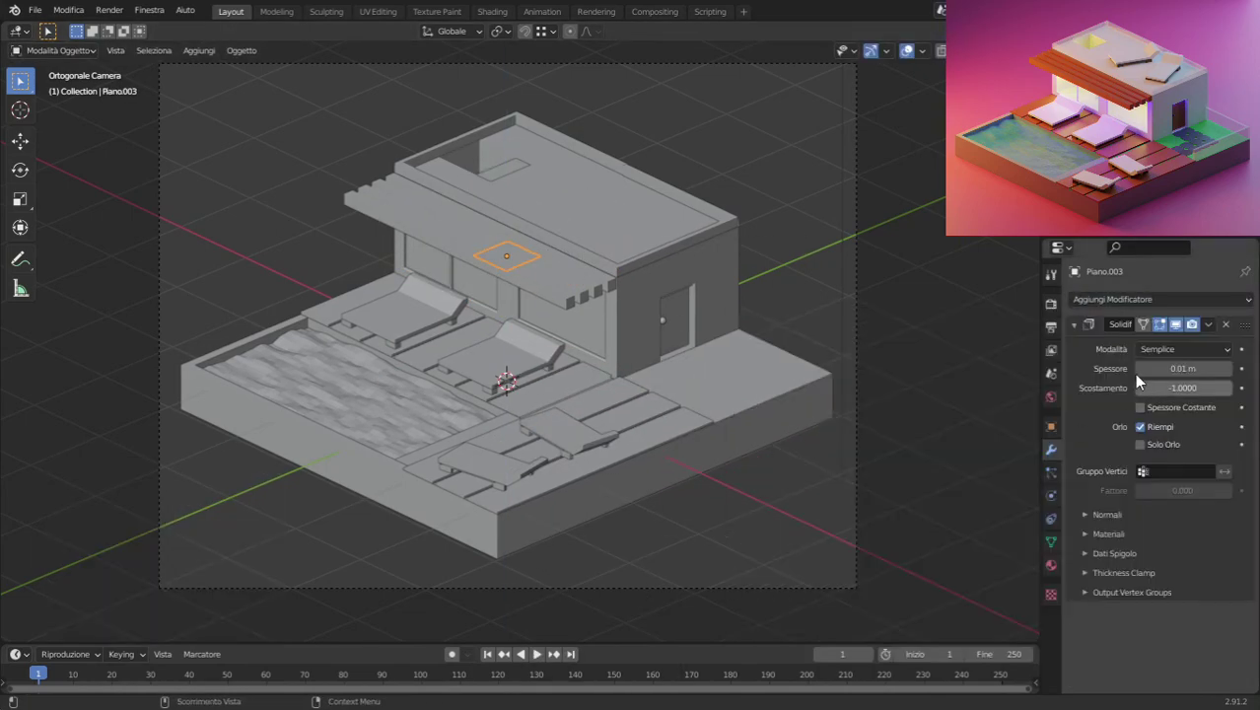
{"action": "scroll", "coordinate": [499, 326], "scroll_direction": "up", "scroll_amount": 5}
{"action": "key", "text": "KP_Decimal"}
{"action": "scroll", "coordinate": [786, 375], "scroll_direction": "down", "scroll_amount": 2}
{"action": "key", "text": "s"}
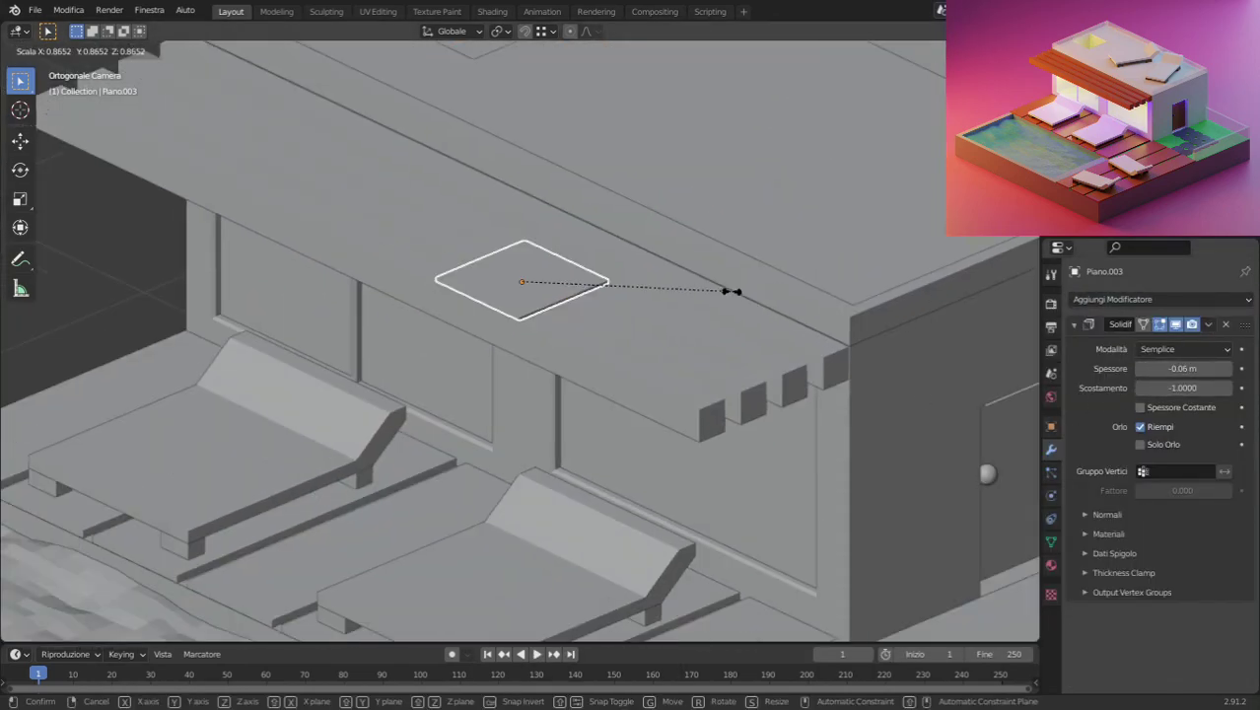
{"action": "left_click", "coordinate": [749, 296]}
Step: Try a Bevel modifier with more segments and corner-only beveling, then remove it
{"action": "left_click", "coordinate": [1143, 299]}
{"action": "left_click", "coordinate": [903, 364]}
{"action": "scroll", "coordinate": [904, 364], "scroll_direction": "up", "scroll_amount": 2}
{"action": "scroll", "coordinate": [1119, 437], "scroll_direction": "down", "scroll_amount": 3}
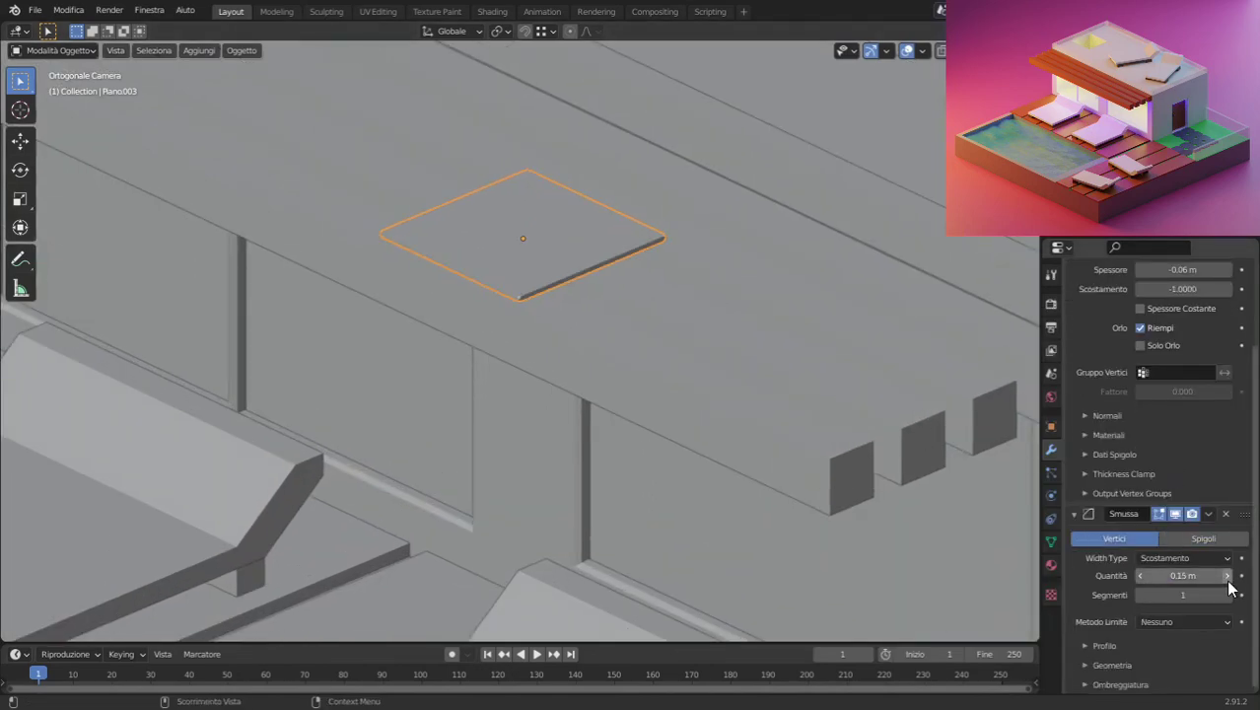
{"action": "left_click_drag", "start_coordinate": [1187, 591], "coordinate": [1212, 591]}
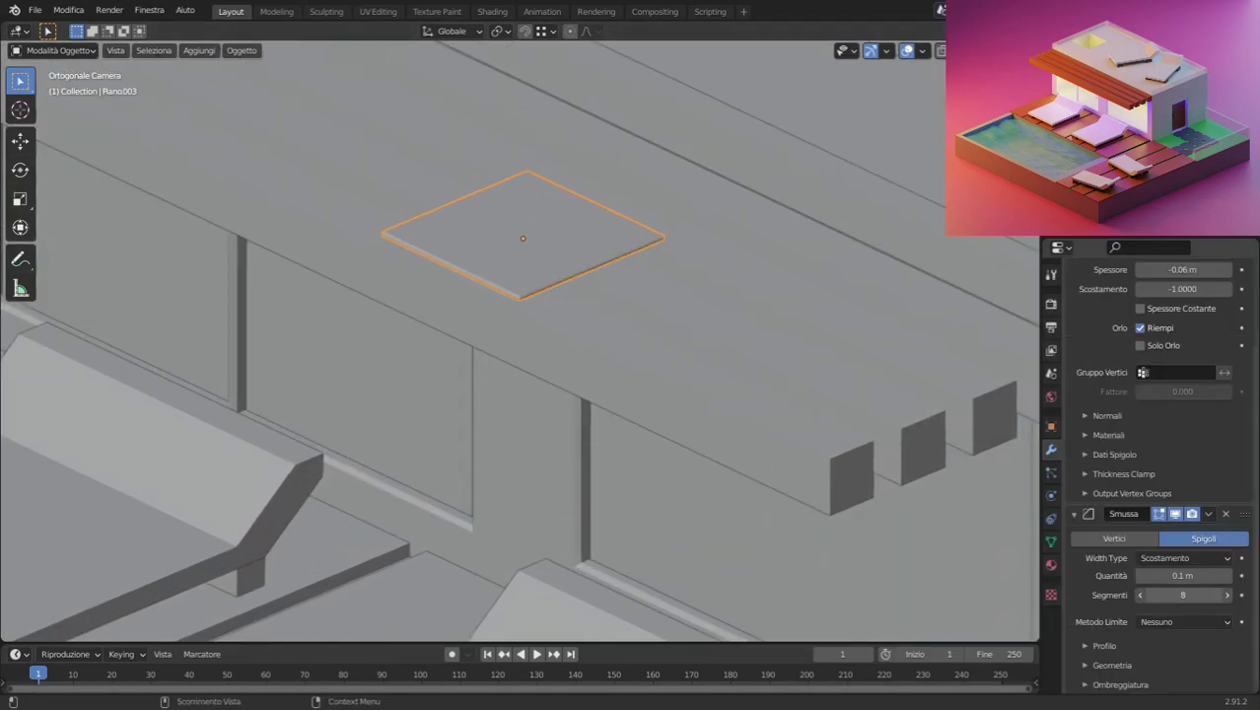
{"action": "scroll", "coordinate": [508, 208], "scroll_direction": "up", "scroll_amount": 5}
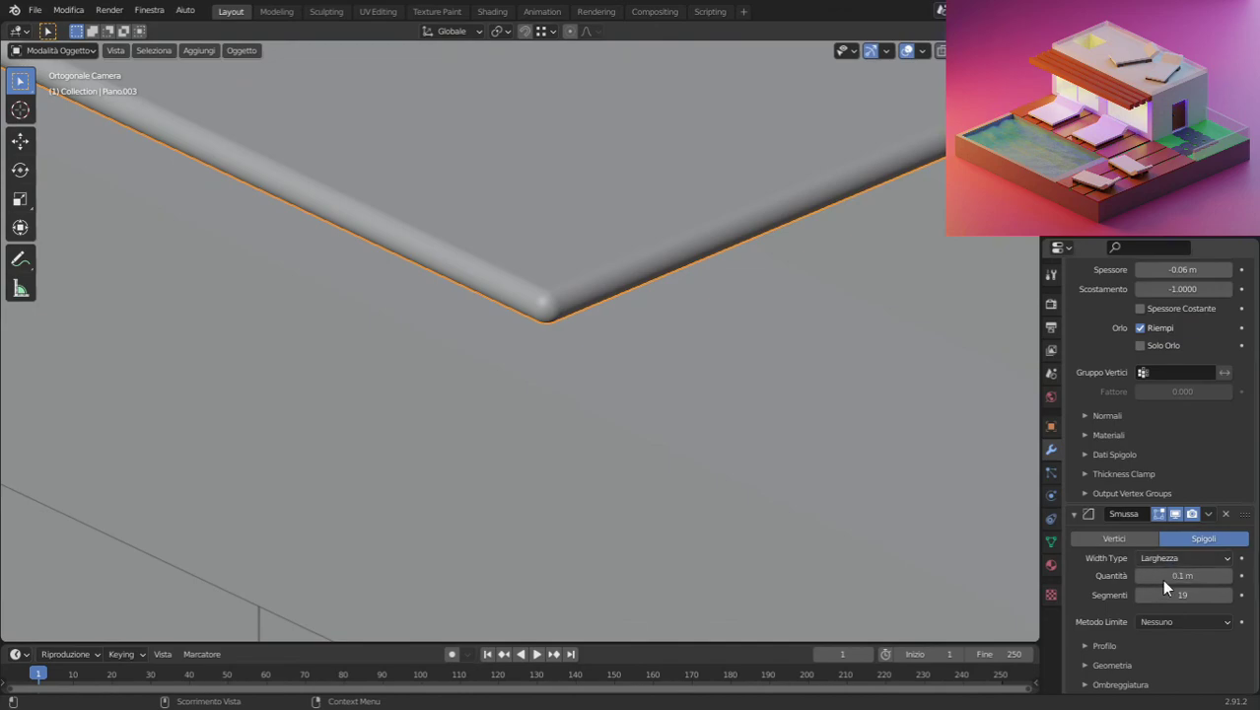
{"action": "left_click", "coordinate": [1105, 541]}
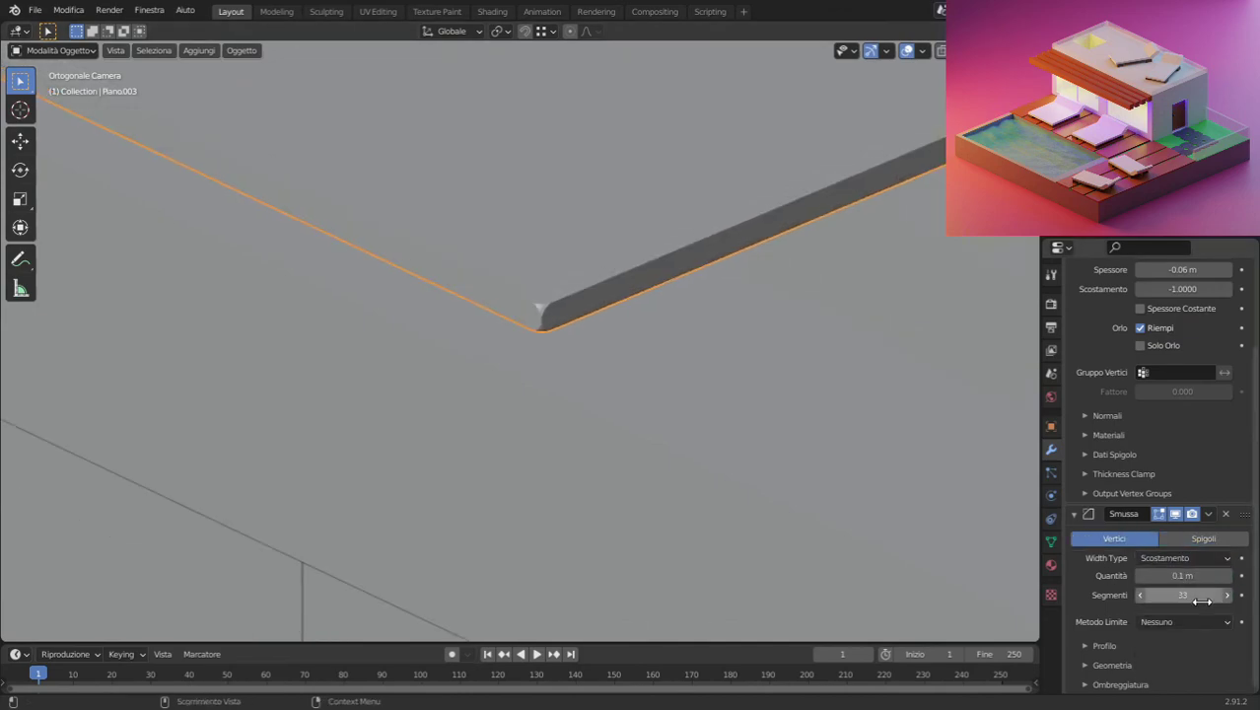
{"action": "scroll", "coordinate": [689, 395], "scroll_direction": "down", "scroll_amount": 3}
{"action": "left_click", "coordinate": [1225, 514]}
{"action": "scroll", "coordinate": [940, 467], "scroll_direction": "down", "scroll_amount": 3}
Step: Select all the plate's vertices in Edit Mode and apply the Solidify modifier permanently
{"action": "key", "text": "Tab"}
{"action": "key", "text": "KP_1"}
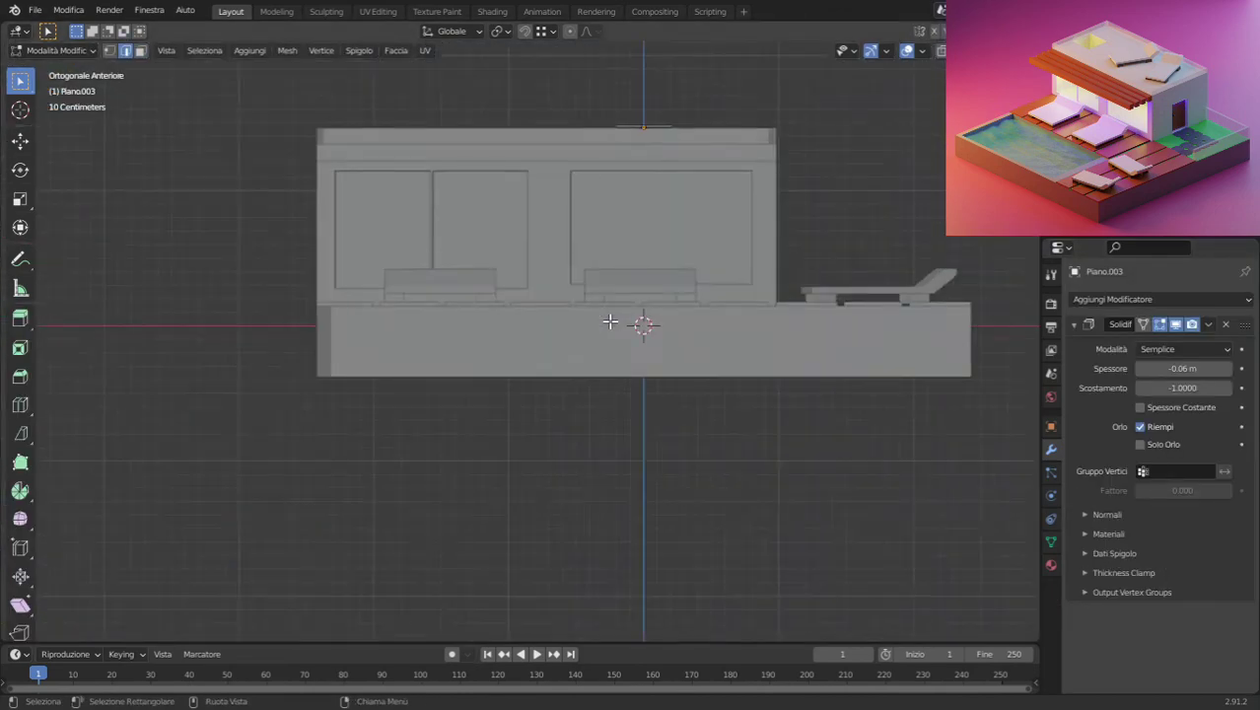
{"action": "scroll", "coordinate": [610, 322], "scroll_direction": "up", "scroll_amount": 5}
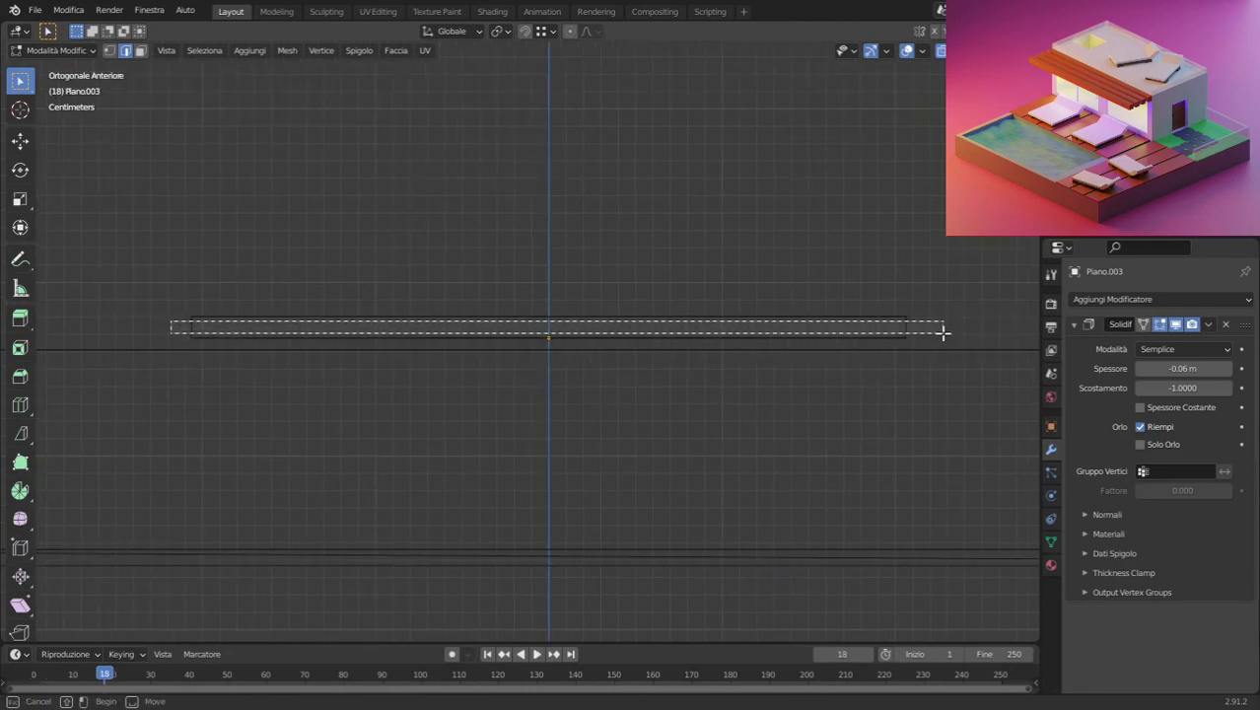
{"action": "mouse_move", "coordinate": [942, 333]}
{"action": "middle_mouse_down"}
{"action": "mouse_move", "coordinate": [912, 352]}
{"action": "mouse_move", "coordinate": [726, 304]}
{"action": "mouse_move", "coordinate": [720, 287]}
{"action": "middle_mouse_up"}
{"action": "scroll", "coordinate": [804, 282], "scroll_direction": "up", "scroll_amount": 5}
{"action": "key", "text": "shift+z"}
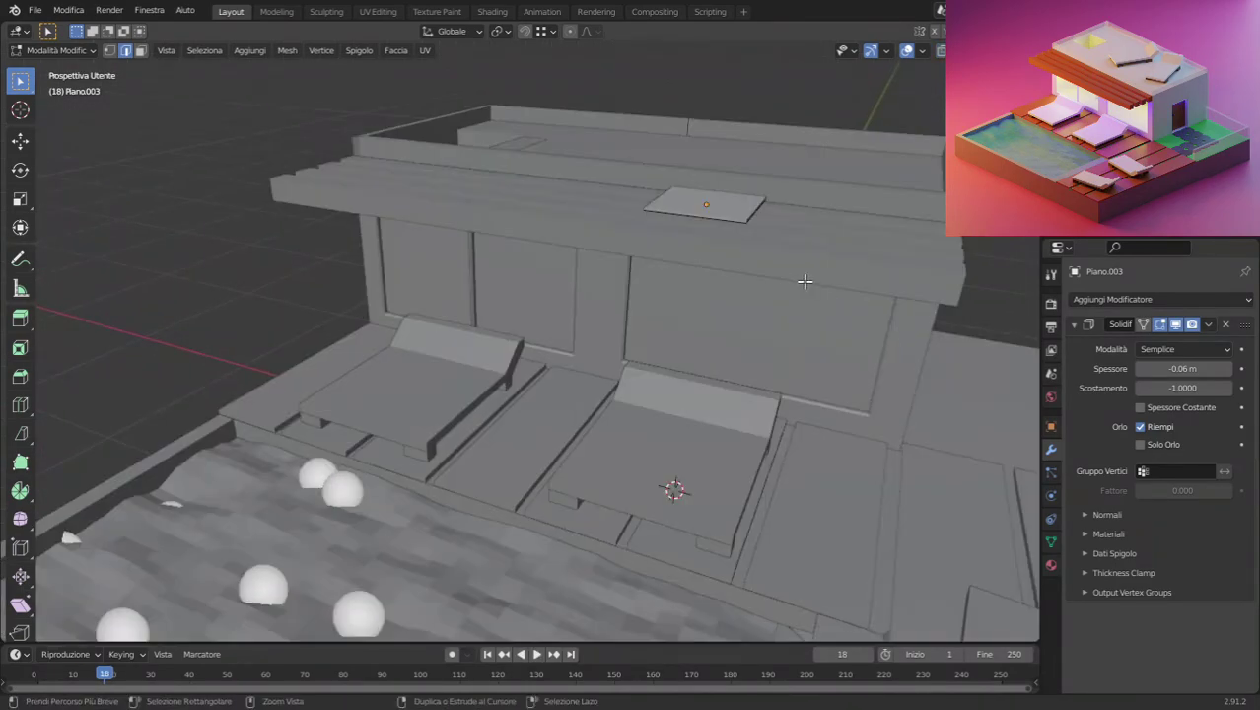
{"action": "middle_click_drag", "start_coordinate": [749, 236], "coordinate": [821, 208]}
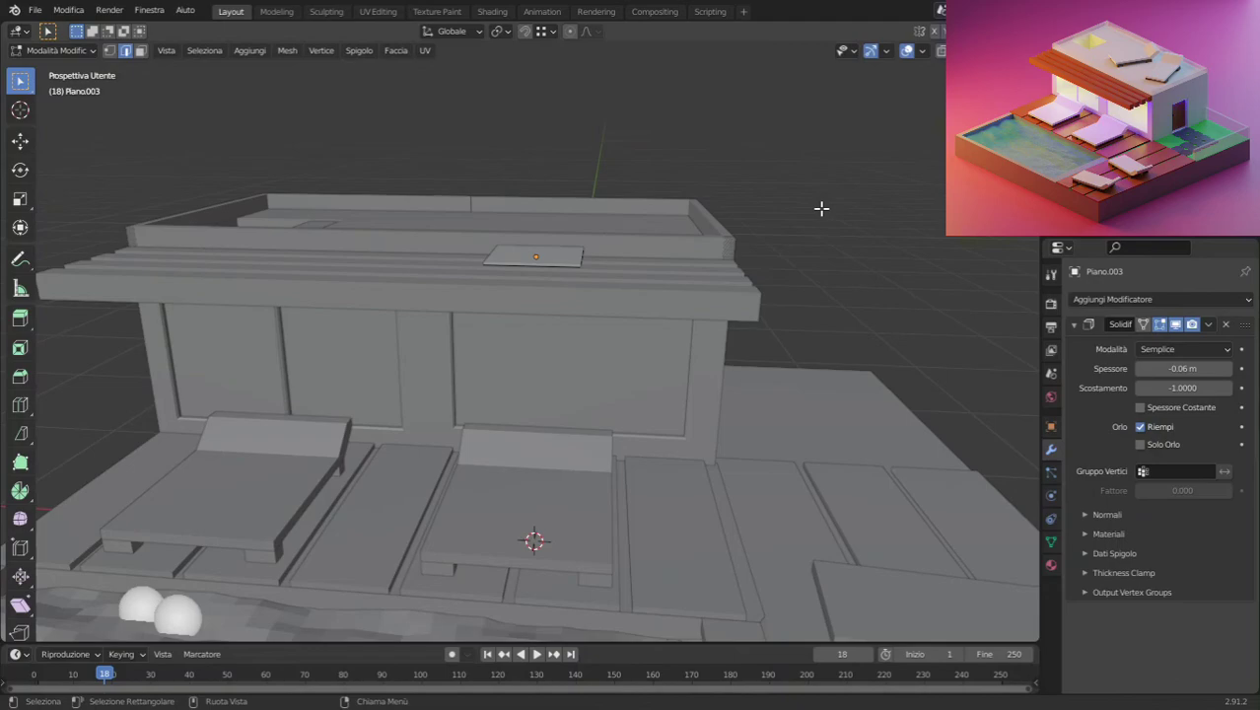
{"action": "scroll", "coordinate": [821, 208], "scroll_direction": "up", "scroll_amount": 2}
{"action": "left_click", "coordinate": [1207, 323]}
{"action": "left_click", "coordinate": [1207, 323]}
Step: Select the thickened roof plate 'Piano.003' and inspect it from the front
{"action": "left_click", "coordinate": [1163, 337]}
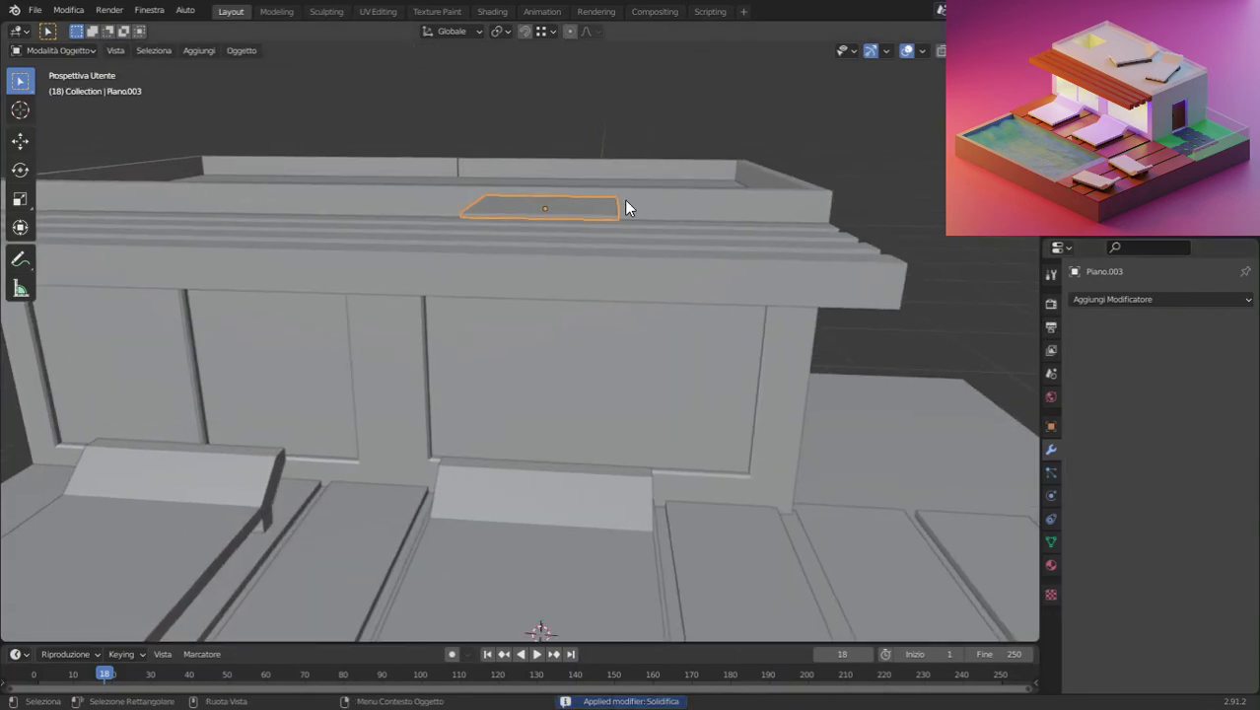
{"action": "key", "text": "KP_1"}
{"action": "scroll", "coordinate": [397, 473], "scroll_direction": "up", "scroll_amount": 6}
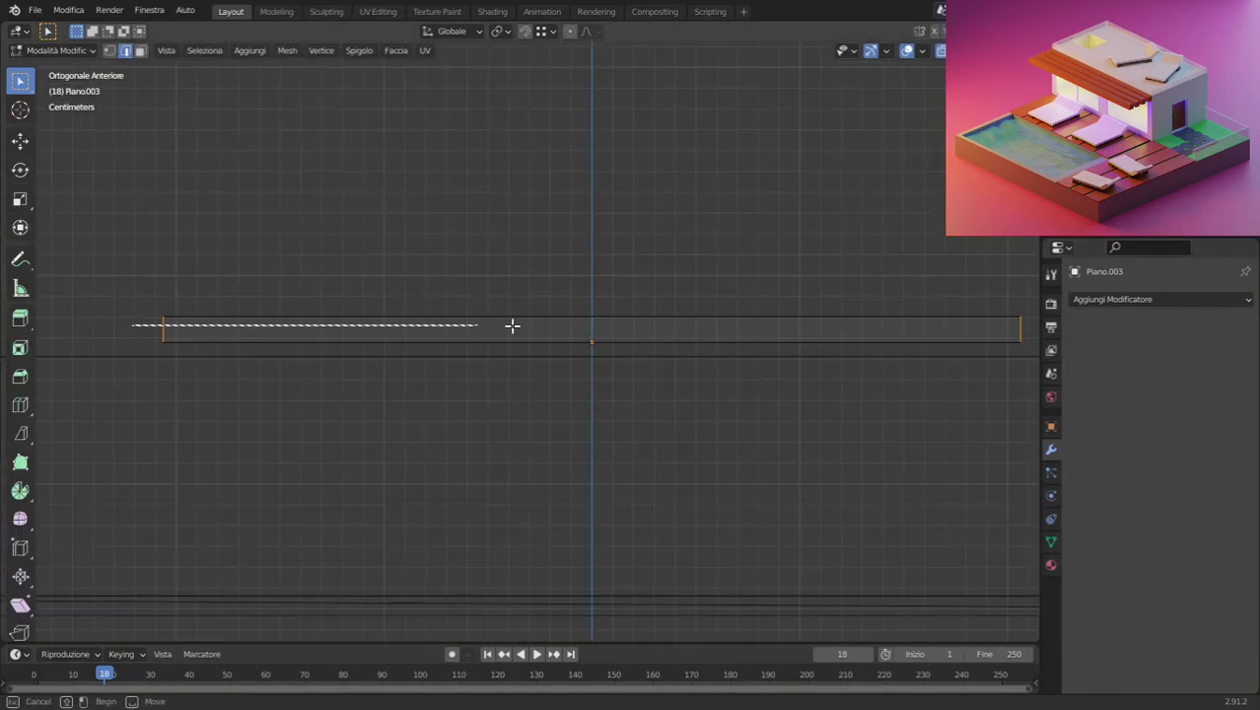
{"action": "key", "text": "Escape"}
{"action": "middle_click_drag", "start_coordinate": [595, 299], "coordinate": [631, 310]}
{"action": "key", "text": "Tab"}
{"action": "scroll", "coordinate": [853, 324], "scroll_direction": "down", "scroll_amount": 4}
Step: Undo and reapply the Solidify thickness, then edit the plate with all geometry selected
{"action": "key", "text": "ctrl+z"}
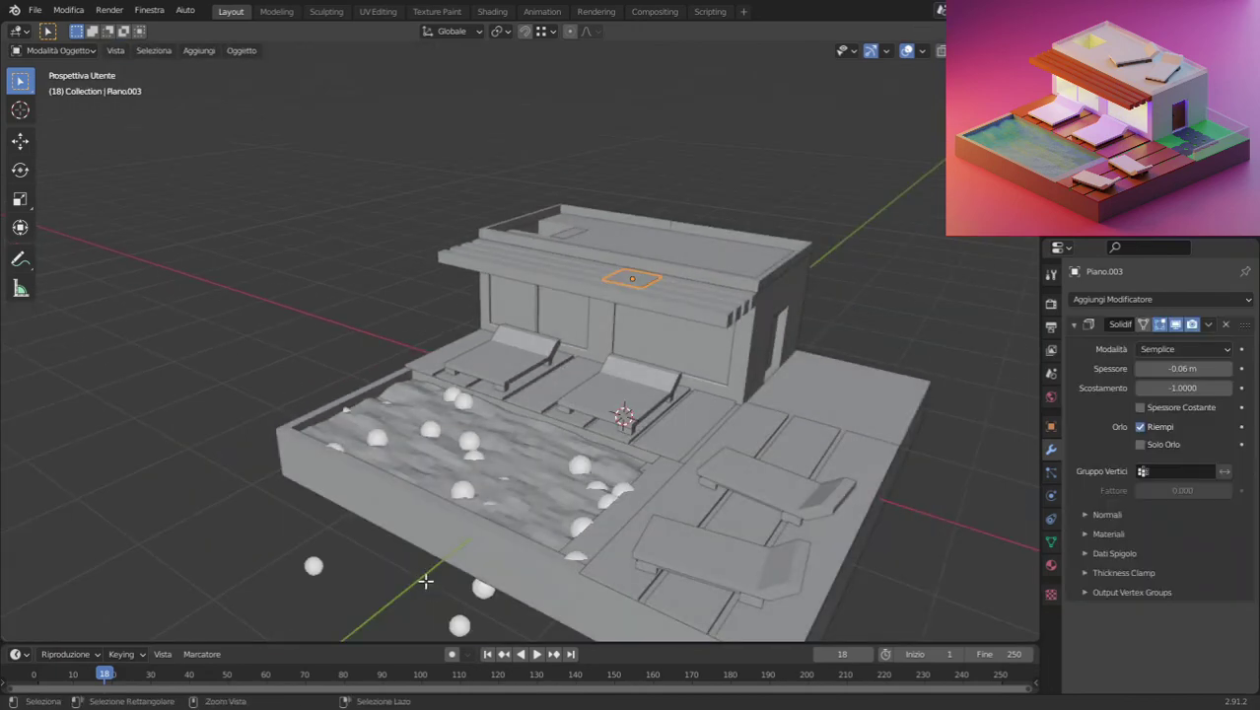
{"action": "scroll", "coordinate": [520, 345], "scroll_direction": "up", "scroll_amount": 3}
{"action": "key", "text": "Tab"}
{"action": "key", "text": "Tab"}
{"action": "left_click", "coordinate": [1203, 323]}
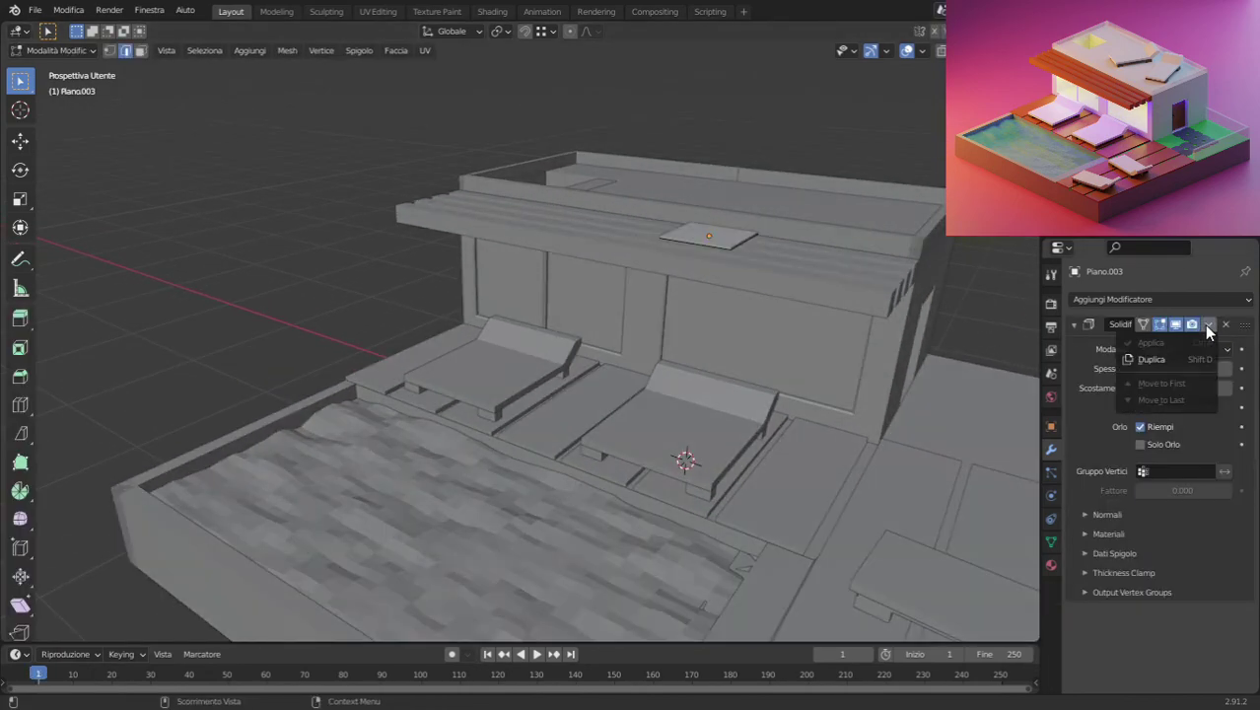
{"action": "key", "text": "Tab"}
{"action": "key", "text": "ctrl+a"}
{"action": "key", "text": "Tab"}
Step: Bevel the plate's vertices to chamfer off its four corners
{"action": "key", "text": "KP_1"}
{"action": "key", "text": "KP_Decimal"}
{"action": "key", "text": "alt+z"}
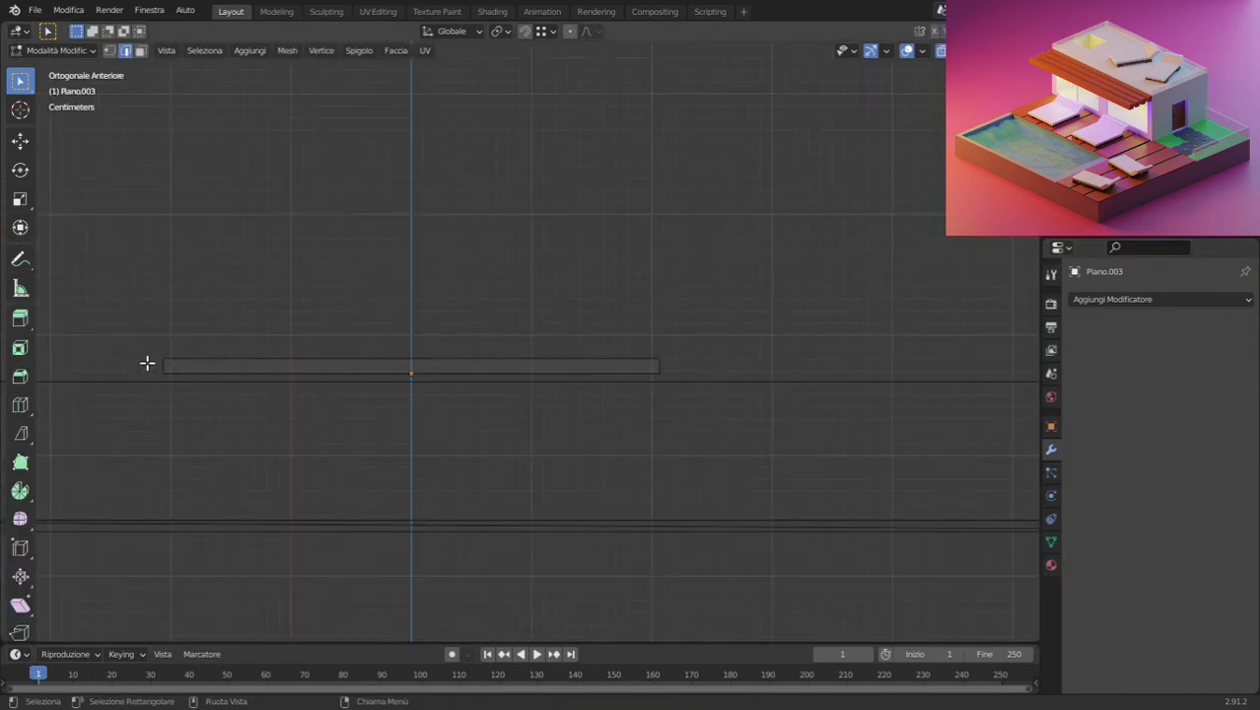
{"action": "key", "text": "alt+z"}
{"action": "mouse_move", "coordinate": [744, 364]}
{"action": "middle_mouse_down"}
{"action": "mouse_move", "coordinate": [593, 458]}
{"action": "mouse_move", "coordinate": [745, 379]}
{"action": "middle_mouse_up"}
{"action": "scroll", "coordinate": [593, 459], "scroll_direction": "up", "scroll_amount": 5}
{"action": "key", "text": "ctrl+b"}
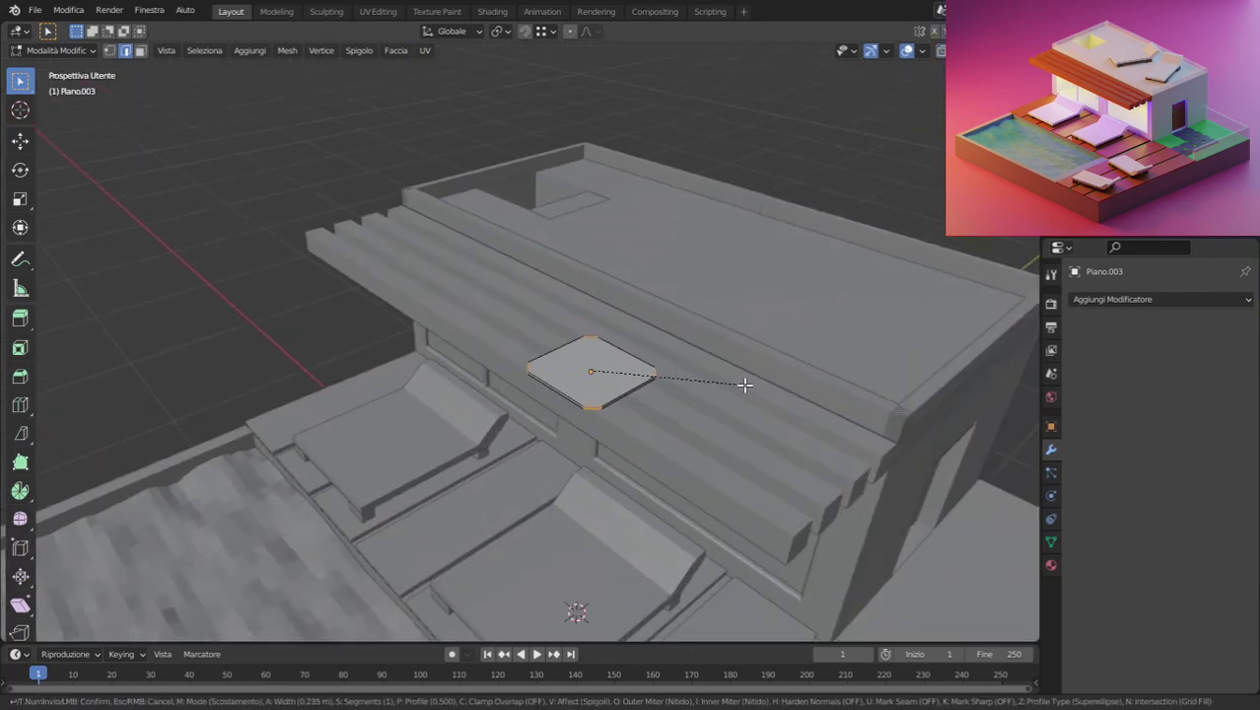
{"action": "left_click", "coordinate": [682, 380]}
{"action": "left_click", "coordinate": [604, 374]}
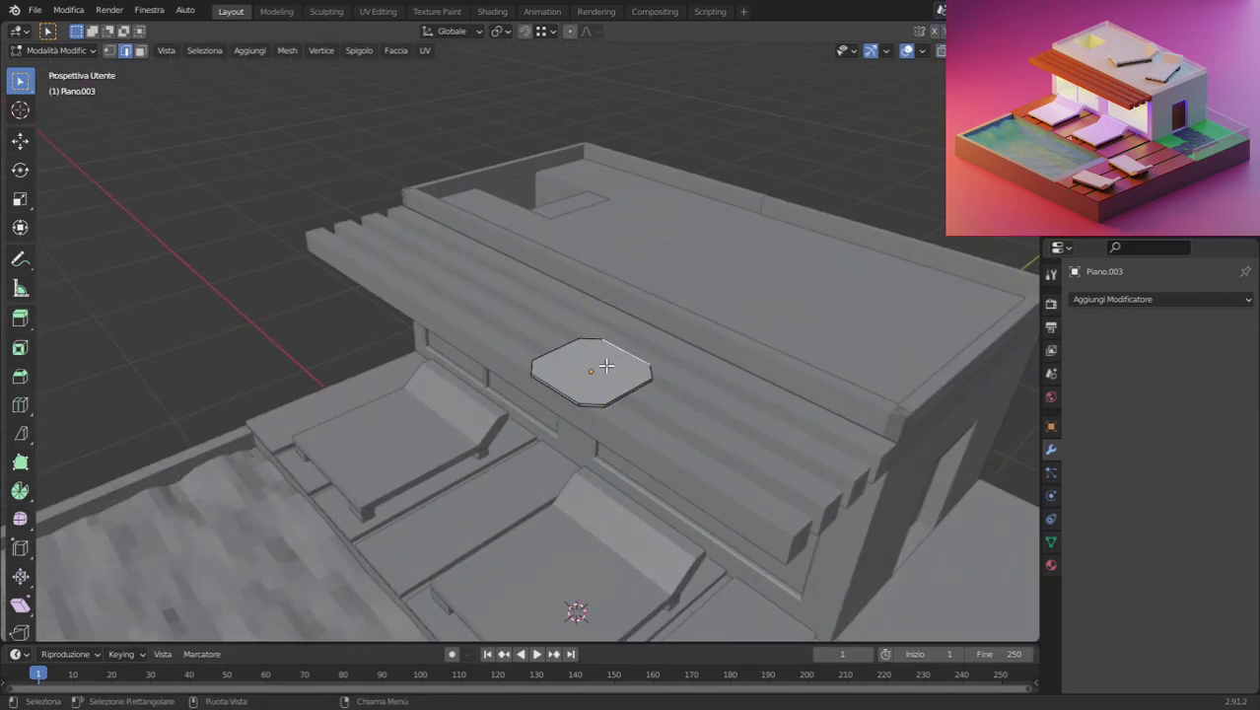
{"action": "key", "text": "KP_7"}
{"action": "key", "text": "3"}
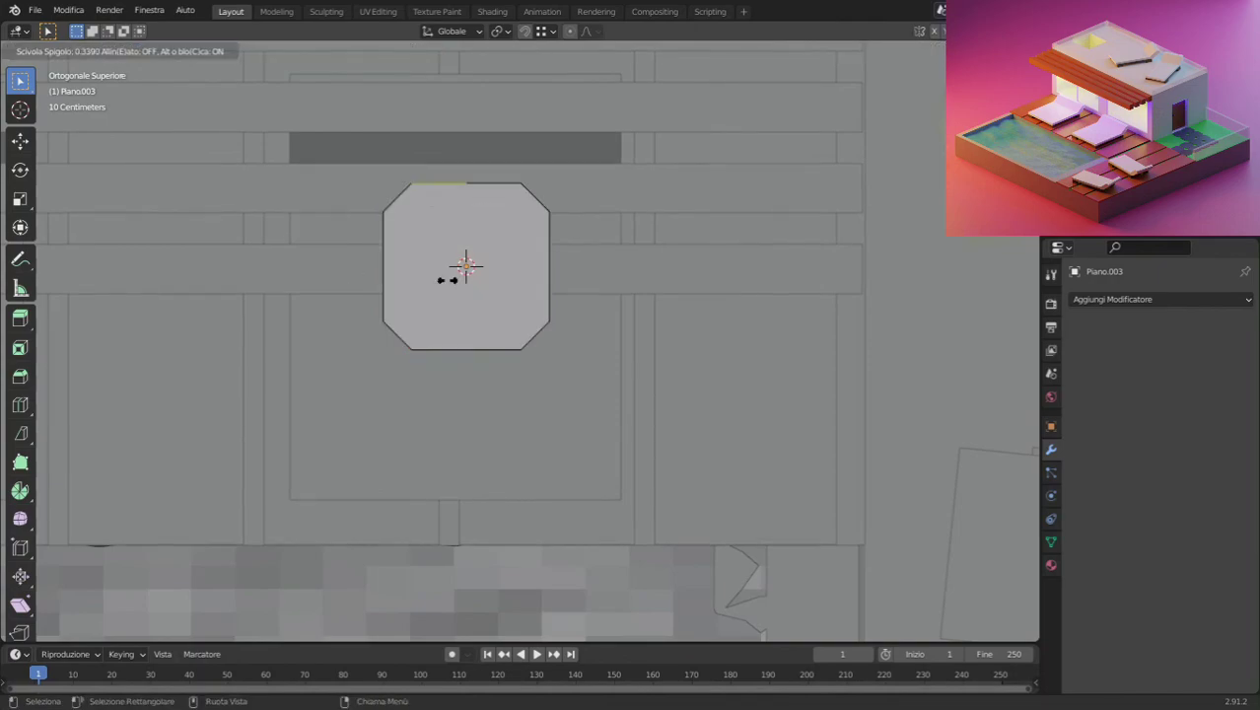
Step: Try a loop cut across the plate, then undo it
{"action": "middle_click_drag", "start_coordinate": [463, 264], "coordinate": [485, 312]}
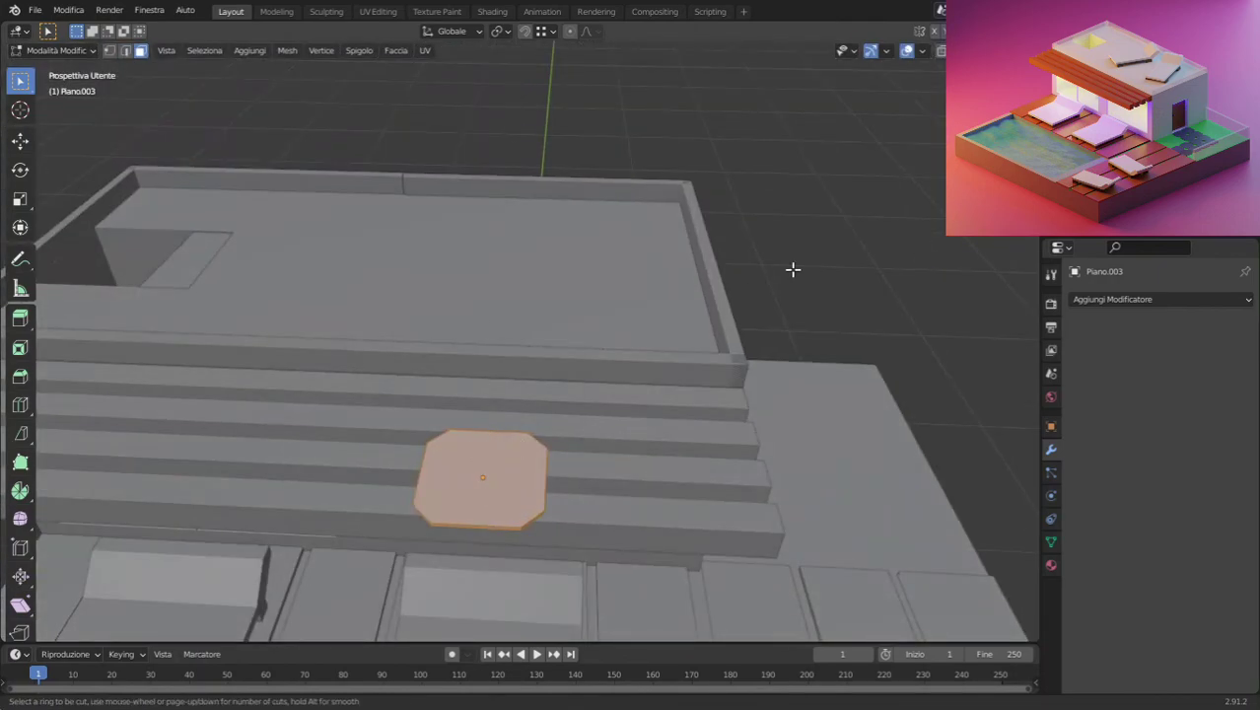
{"action": "key", "text": "Escape"}
{"action": "left_click", "coordinate": [422, 470]}
{"action": "key", "text": "ctrl+z"}
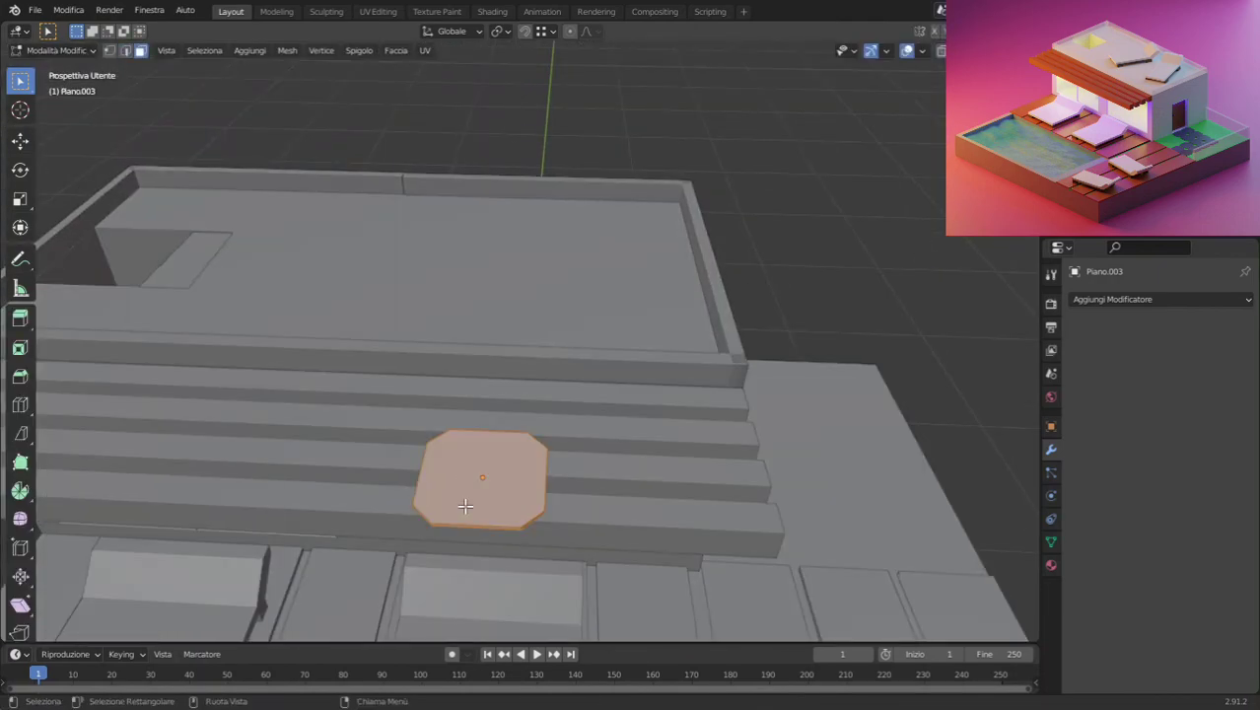
Step: Select the plate's outer edges from a see-through perspective view
{"action": "middle_click_drag", "start_coordinate": [493, 530], "coordinate": [499, 470], "text": "shift"}
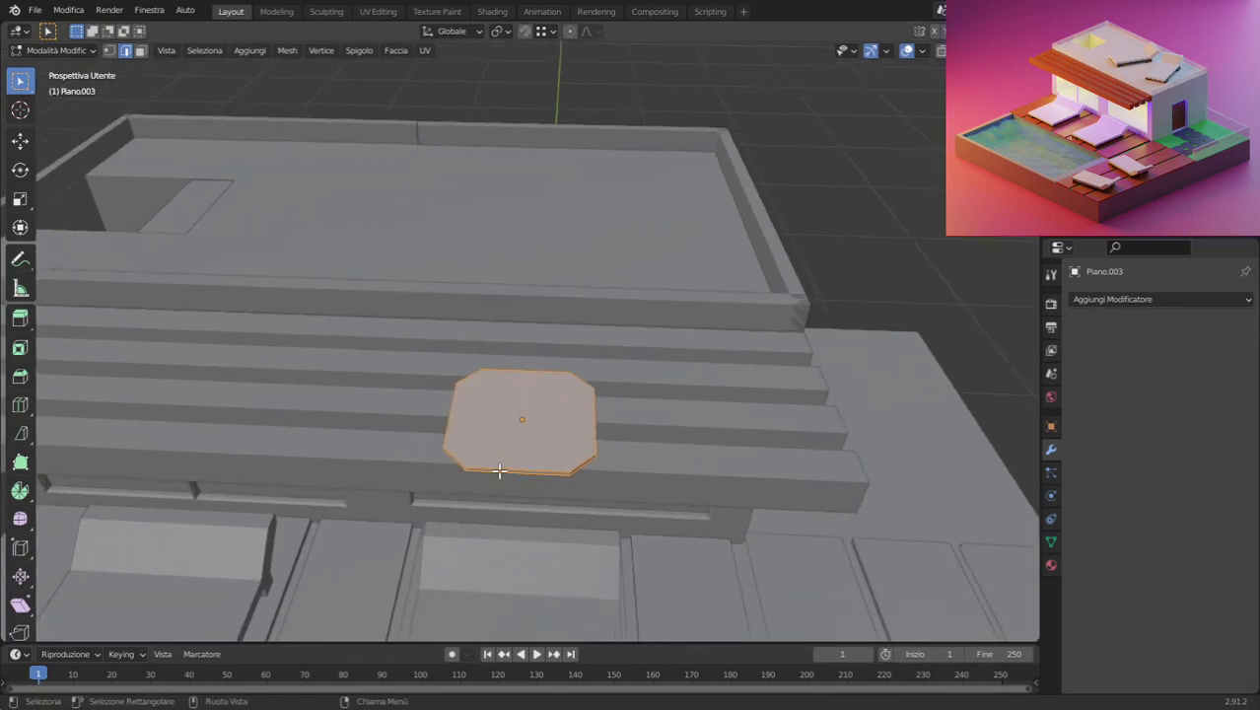
{"action": "middle_click_drag", "start_coordinate": [577, 507], "coordinate": [551, 537], "text": "alt"}
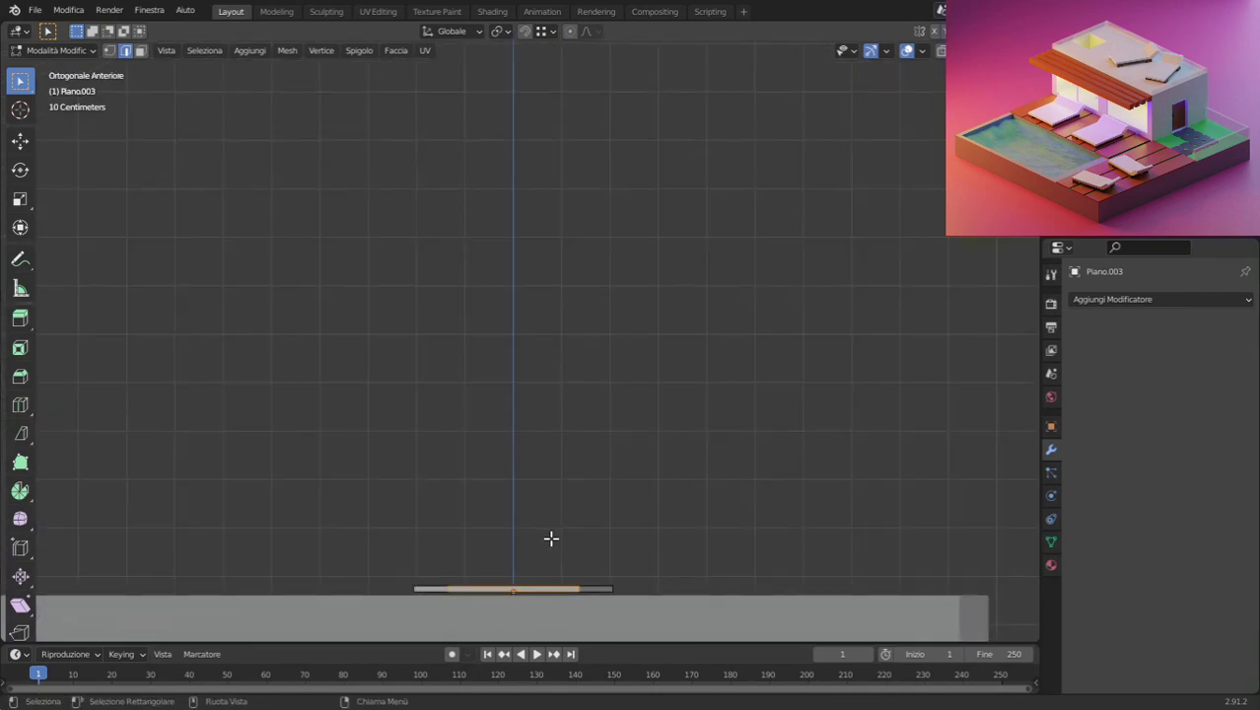
{"action": "scroll", "coordinate": [553, 373], "scroll_direction": "up", "scroll_amount": 2}
{"action": "mouse_move", "coordinate": [554, 374]}
{"action": "middle_mouse_down", "text": "shift"}
{"action": "mouse_move", "coordinate": [621, 545]}
{"action": "mouse_move", "coordinate": [669, 426]}
{"action": "mouse_move", "coordinate": [300, 431]}
{"action": "middle_mouse_up", "text": "shift"}
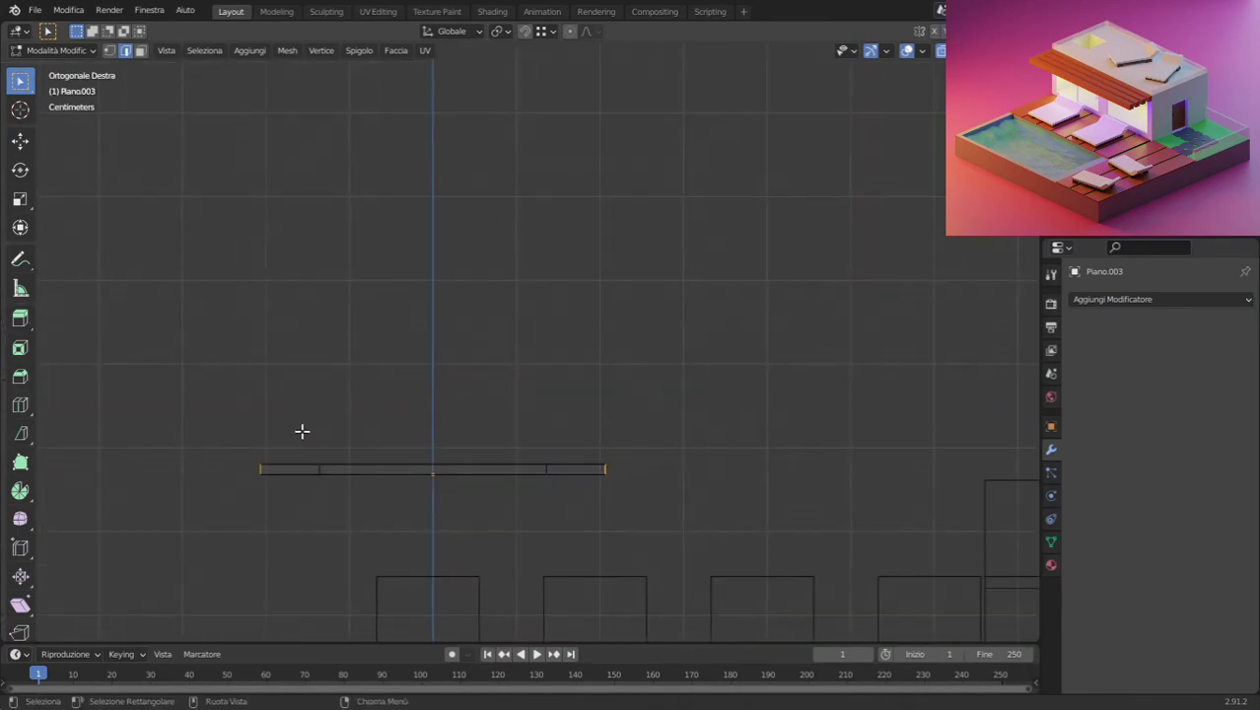
{"action": "left_click_drag", "start_coordinate": [301, 430], "coordinate": [517, 457]}
{"action": "mouse_move", "coordinate": [517, 457]}
{"action": "middle_mouse_down"}
{"action": "mouse_move", "coordinate": [841, 408]}
{"action": "mouse_move", "coordinate": [808, 359]}
{"action": "middle_mouse_up"}
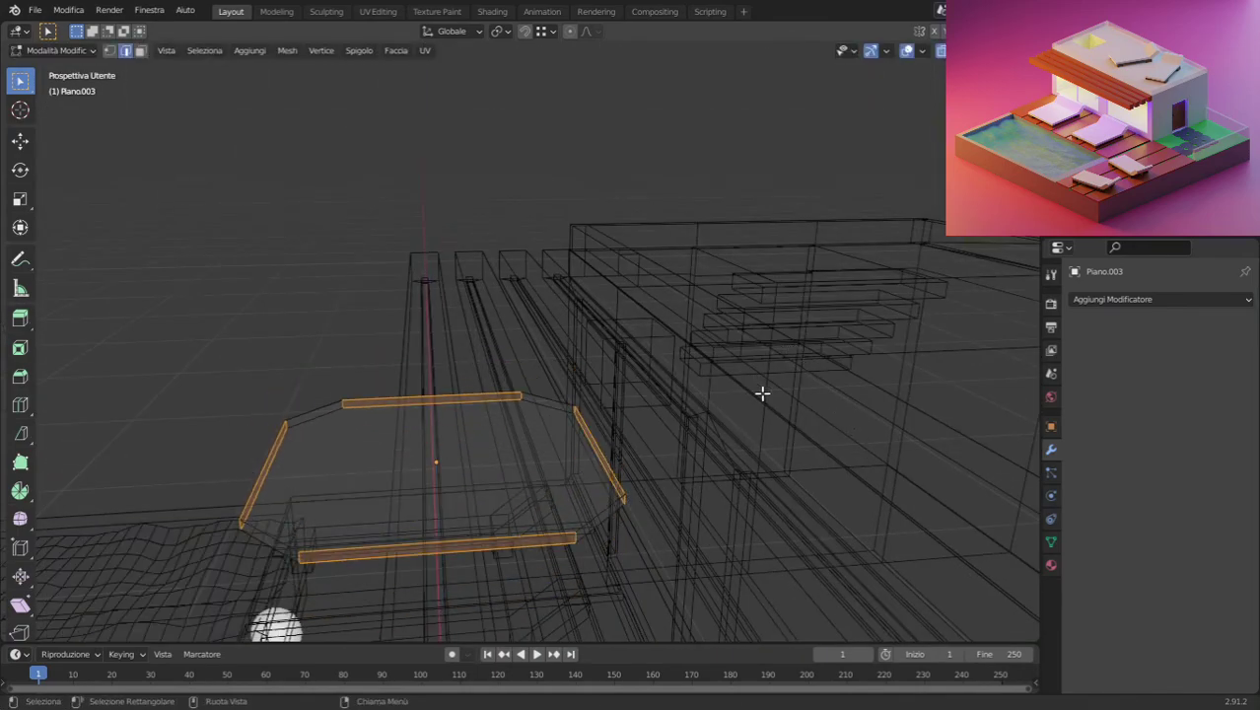
Step: Move the octagonal plate down along Z toward ground level
{"action": "key", "text": "g"}
{"action": "key", "text": "z"}
{"action": "mouse_move", "coordinate": [675, 363]}
{"action": "middle_mouse_down", "text": "alt"}
{"action": "mouse_move", "coordinate": [596, 481]}
{"action": "mouse_move", "coordinate": [633, 365]}
{"action": "mouse_move", "coordinate": [638, 383]}
{"action": "mouse_move", "coordinate": [732, 380]}
{"action": "mouse_move", "coordinate": [630, 457]}
{"action": "mouse_move", "coordinate": [422, 366]}
{"action": "middle_mouse_up", "text": "alt"}
{"action": "left_click", "coordinate": [633, 366]}
{"action": "key", "text": "shift+z"}
{"action": "left_click", "coordinate": [422, 365]}
{"action": "key", "text": "KP_7"}
{"action": "key", "text": "alt+z"}
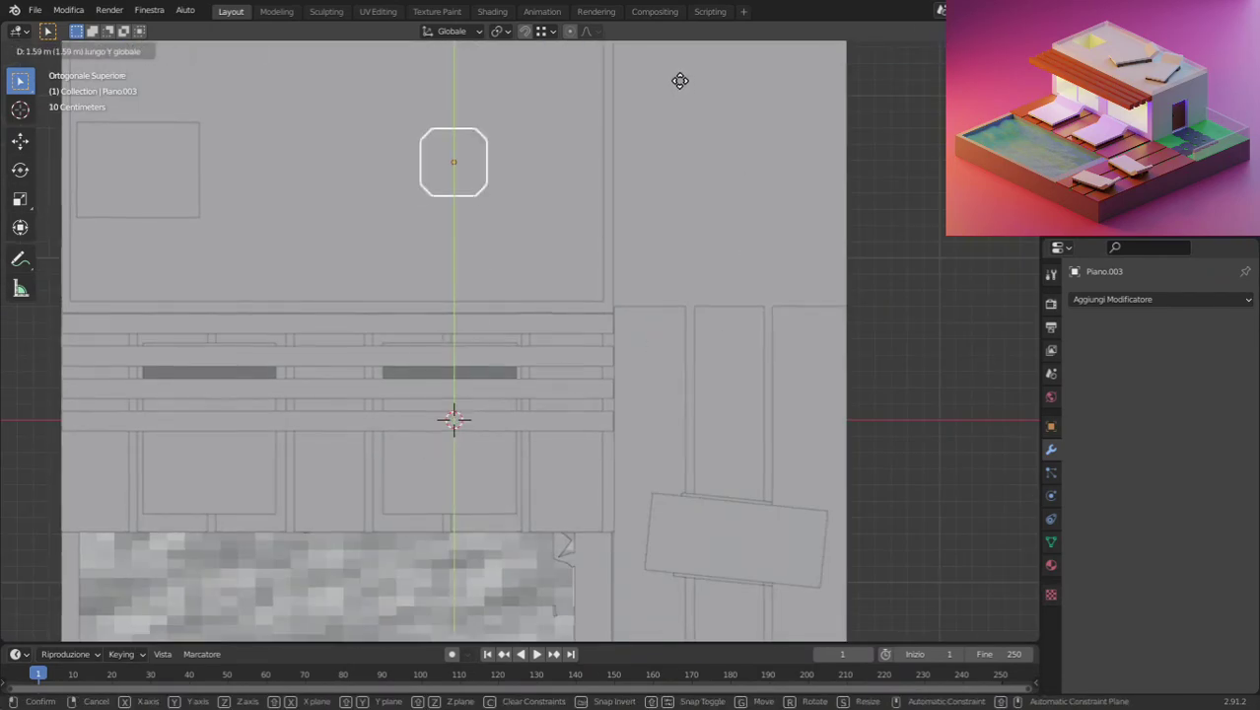
Step: Position the tile along Y and lower it onto the ground beside the door
{"action": "left_click", "coordinate": [679, 81]}
{"action": "scroll", "coordinate": [568, 188], "scroll_direction": "down", "scroll_amount": 1}
{"action": "key", "text": "KP_3"}
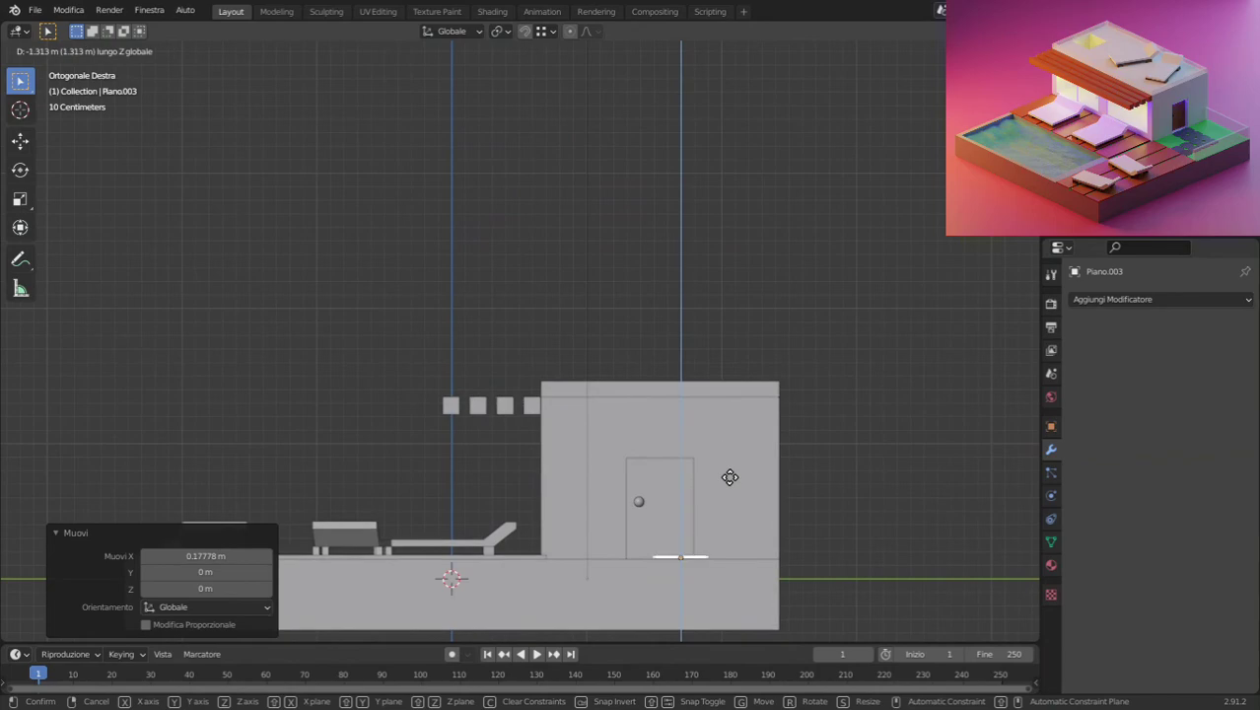
{"action": "left_click", "coordinate": [730, 477]}
{"action": "middle_click_drag", "start_coordinate": [729, 477], "coordinate": [591, 414]}
{"action": "scroll", "coordinate": [557, 370], "scroll_direction": "up", "scroll_amount": 3}
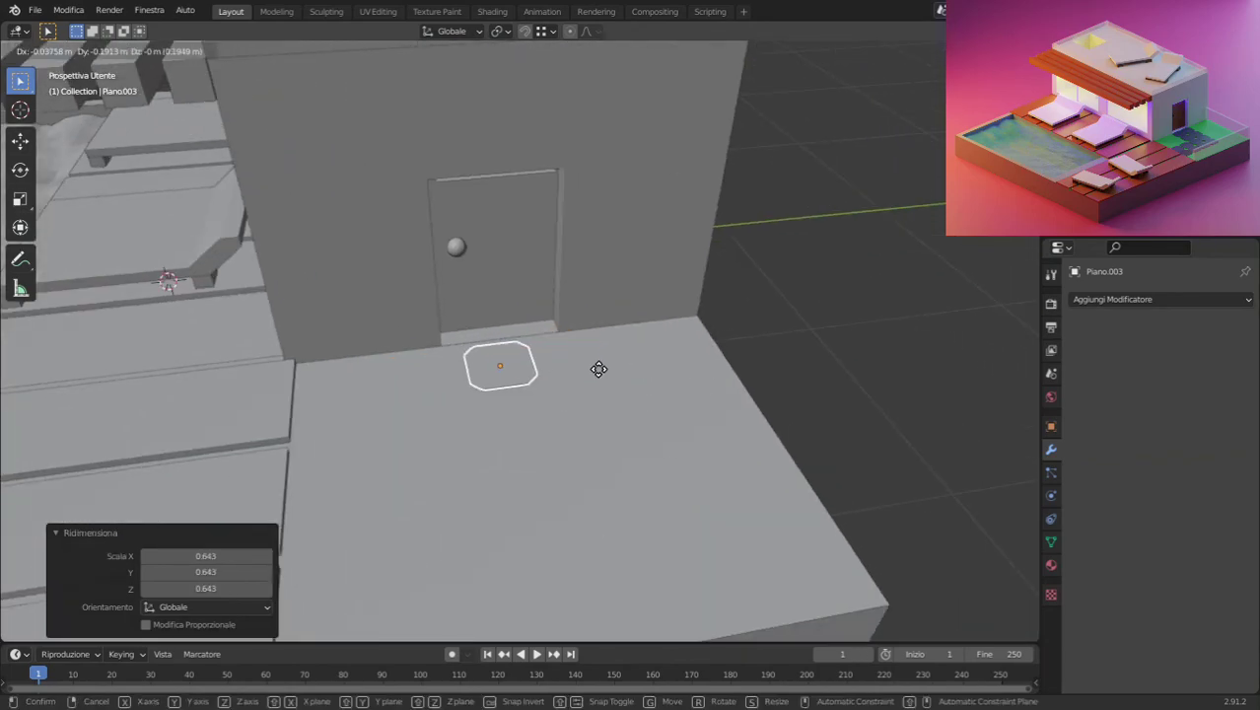
{"action": "left_click", "coordinate": [484, 390]}
{"action": "key", "text": "KP_3"}
{"action": "scroll", "coordinate": [552, 427], "scroll_direction": "up", "scroll_amount": 2}
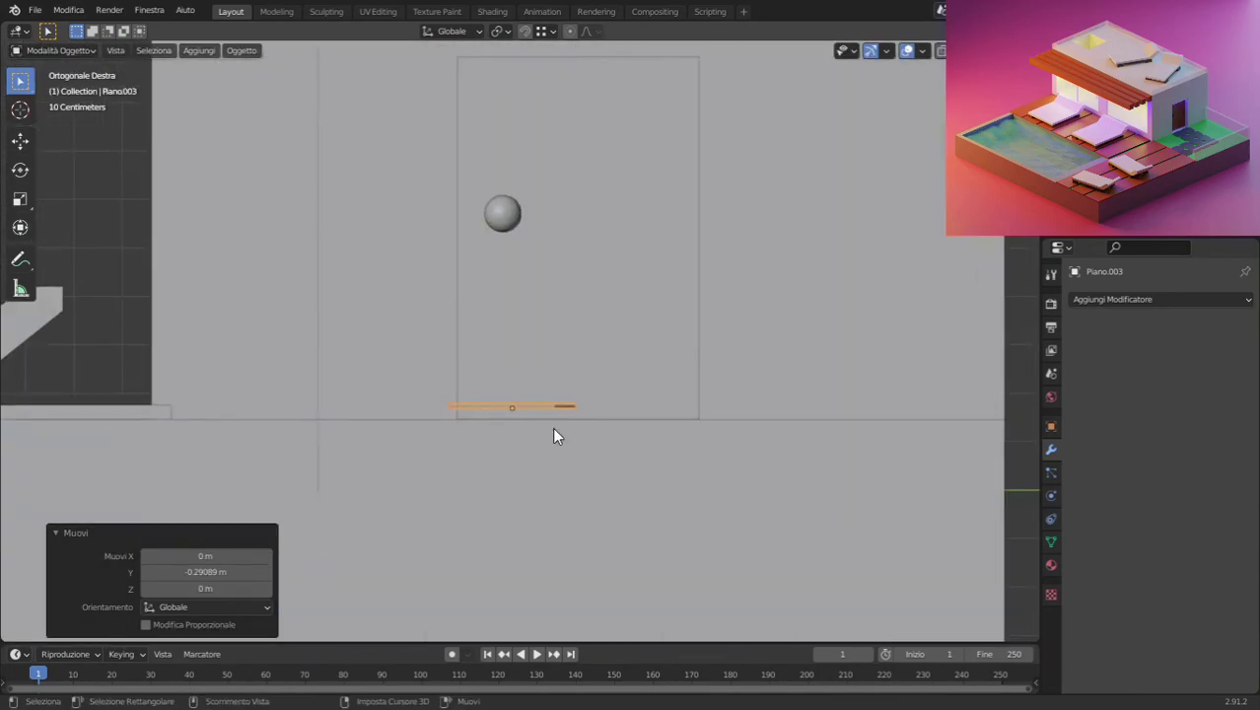
{"action": "left_click", "coordinate": [554, 438]}
{"action": "middle_click_drag", "start_coordinate": [554, 438], "coordinate": [551, 432]}
{"action": "scroll", "coordinate": [623, 275], "scroll_direction": "up", "scroll_amount": 2}
Step: Copy the tile along Y into a pair, then add a second pair beside it
{"action": "key", "text": "g"}
{"action": "key", "text": "y"}
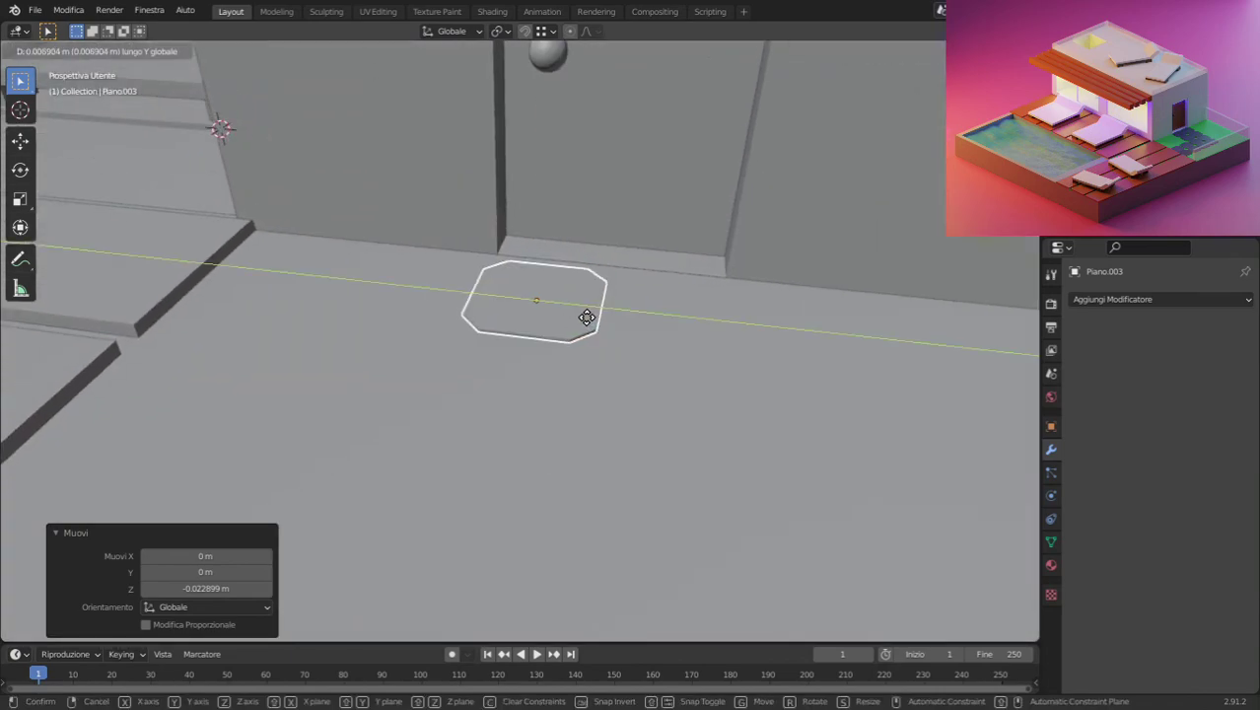
{"action": "left_click", "coordinate": [720, 348]}
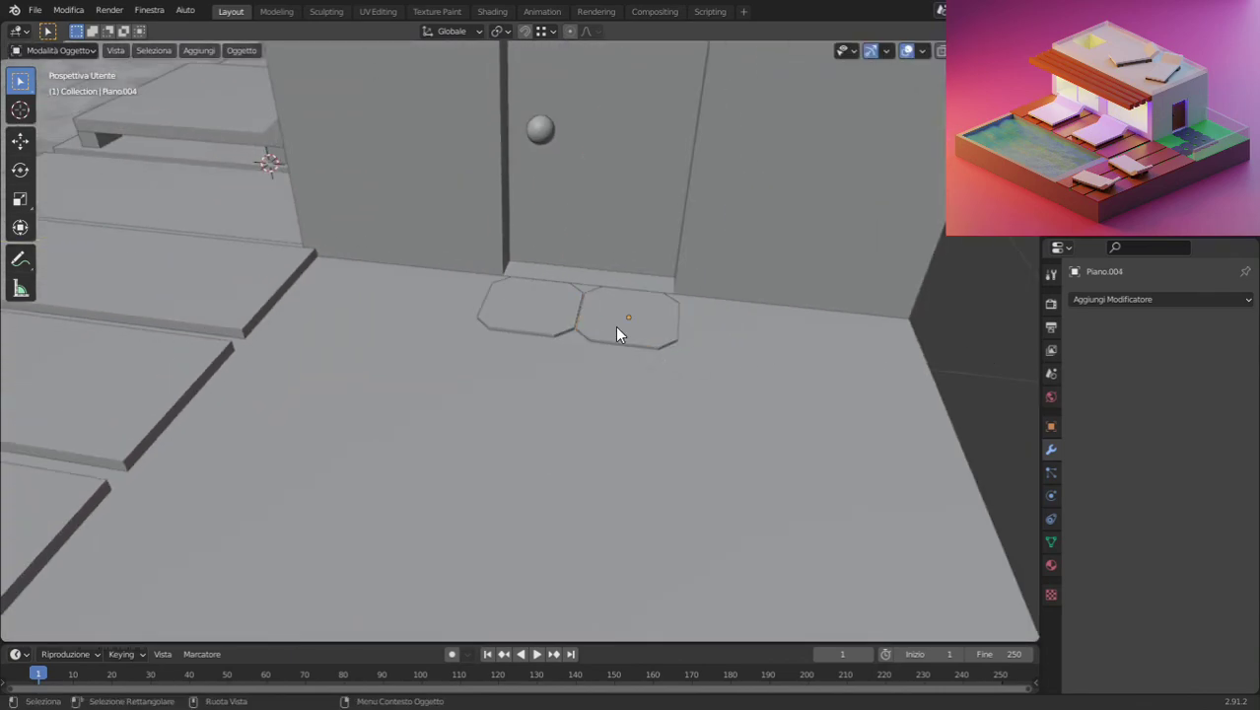
{"action": "key", "text": "KP_7"}
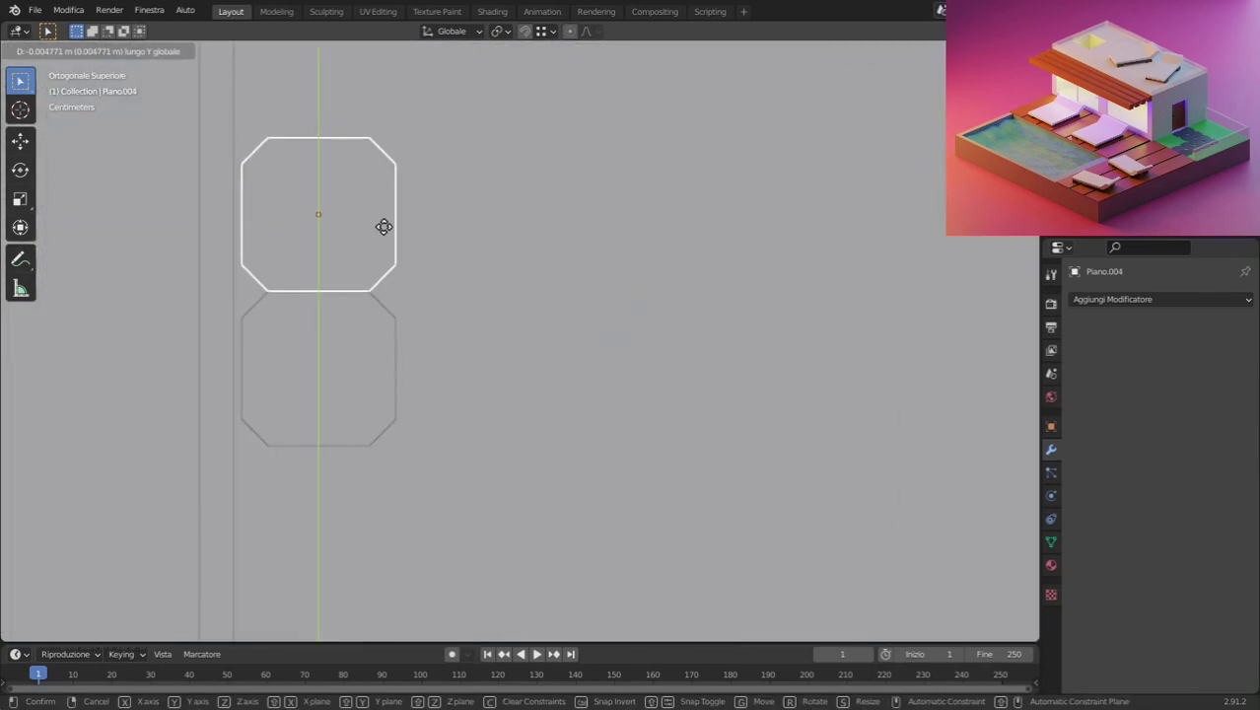
{"action": "left_click", "coordinate": [384, 225]}
{"action": "left_click", "coordinate": [419, 303], "text": "shift"}
{"action": "key", "text": "g"}
{"action": "key", "text": "y"}
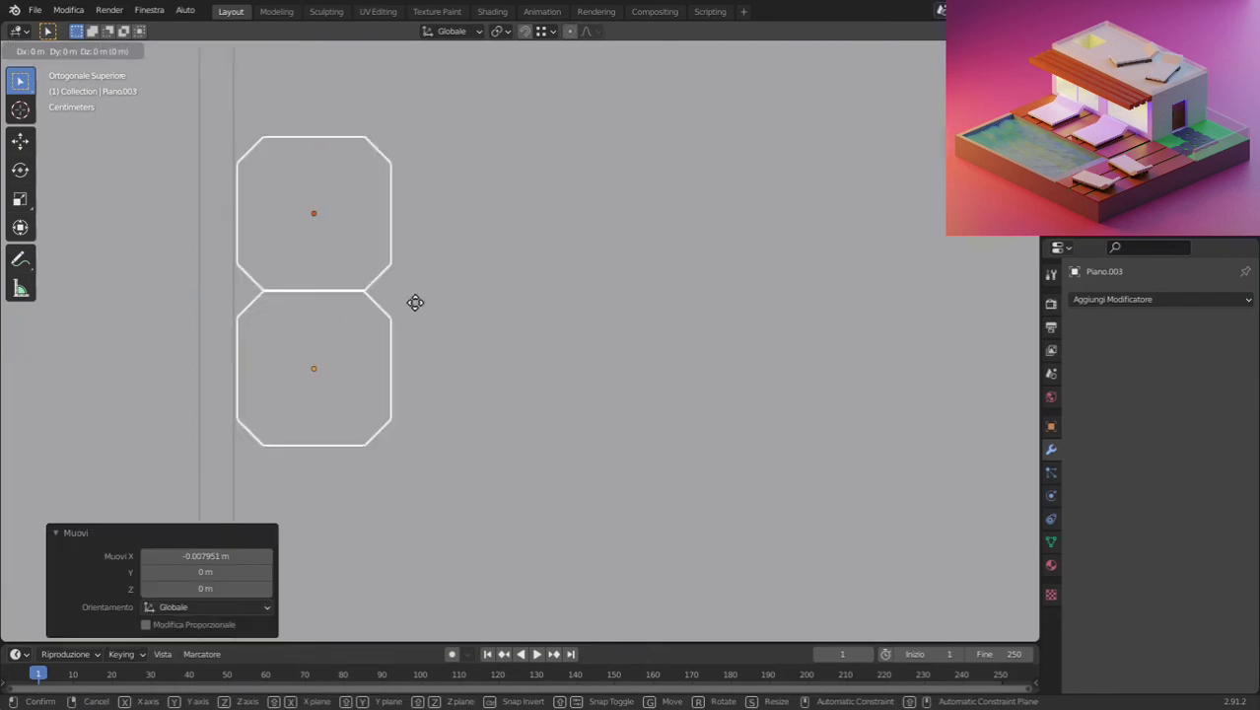
{"action": "left_click", "coordinate": [416, 301]}
{"action": "mouse_move", "coordinate": [416, 300]}
{"action": "middle_mouse_down"}
{"action": "mouse_move", "coordinate": [306, 268]}
{"action": "mouse_move", "coordinate": [381, 255]}
{"action": "mouse_move", "coordinate": [709, 320]}
{"action": "middle_mouse_up"}
{"action": "key", "text": "KP_7"}
{"action": "key", "text": "g"}
{"action": "key", "text": "y"}
{"action": "left_click", "coordinate": [380, 255]}
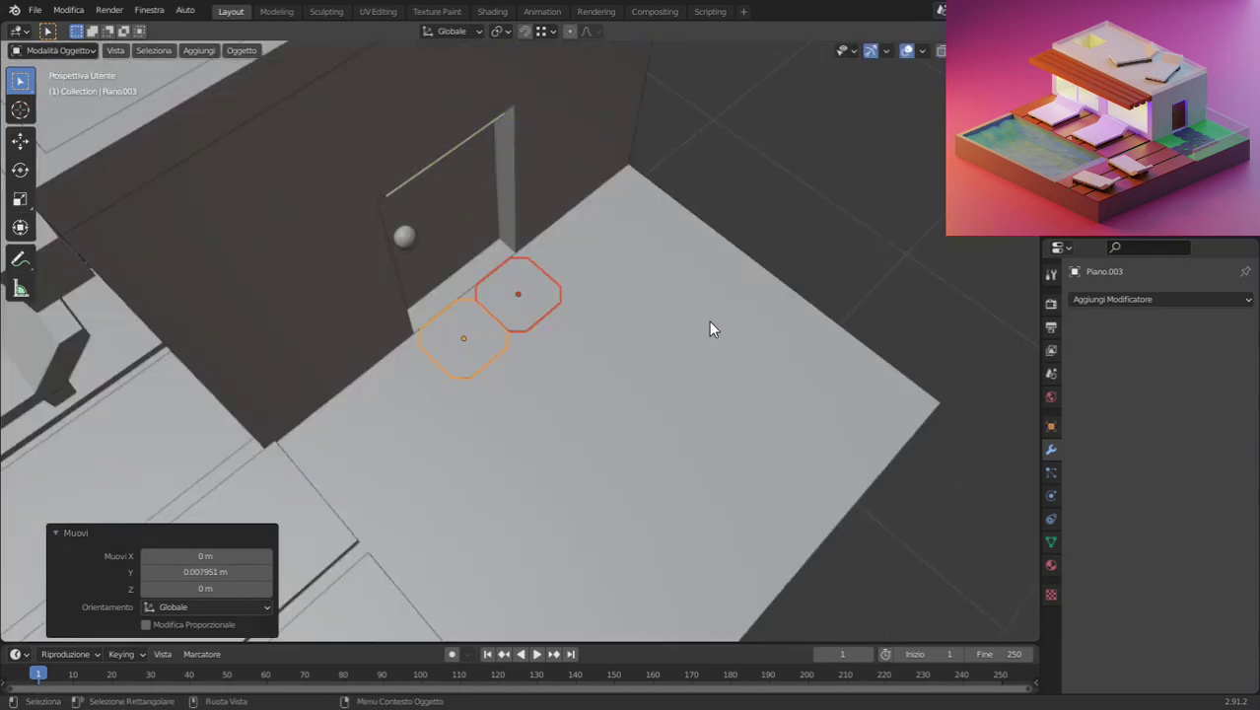
{"action": "left_click", "coordinate": [607, 391]}
{"action": "middle_click_drag", "start_coordinate": [607, 392], "coordinate": [582, 339], "text": "shift"}
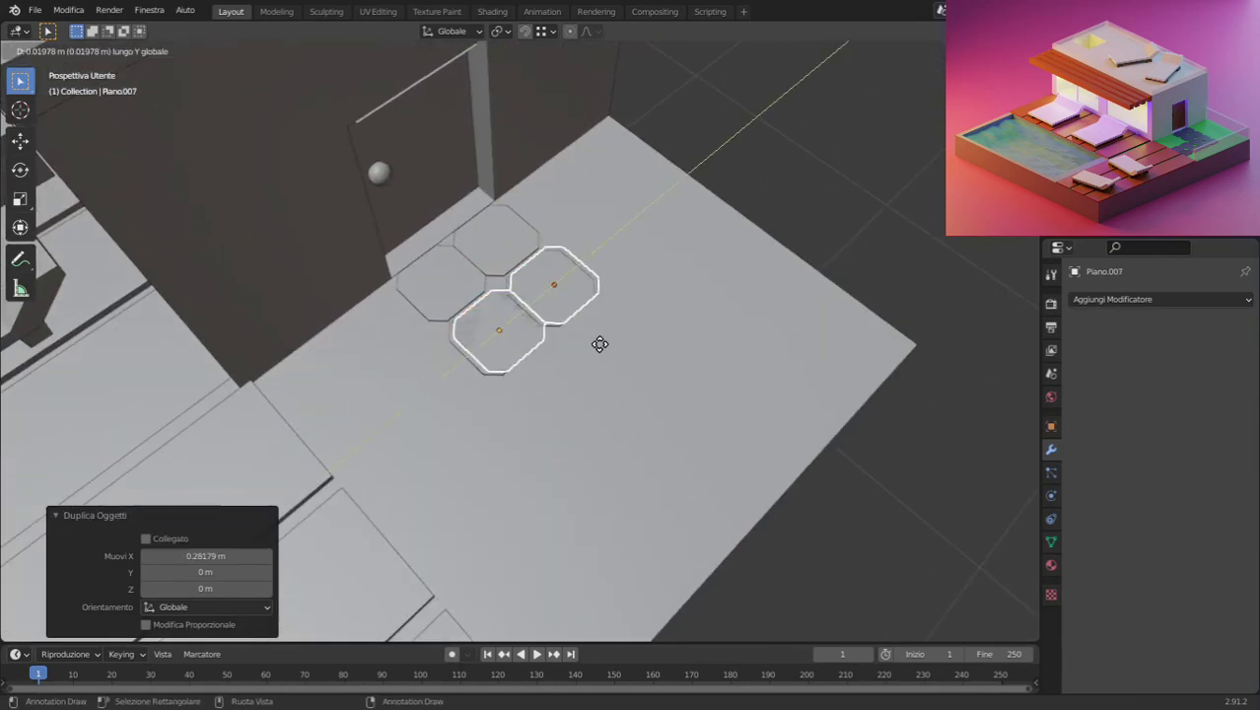
Step: Nudge the tiles along X to close the gap between them
{"action": "key", "text": "KP_7"}
{"action": "scroll", "coordinate": [473, 347], "scroll_direction": "up", "scroll_amount": 3}
{"action": "key", "text": "g"}
{"action": "key", "text": "x"}
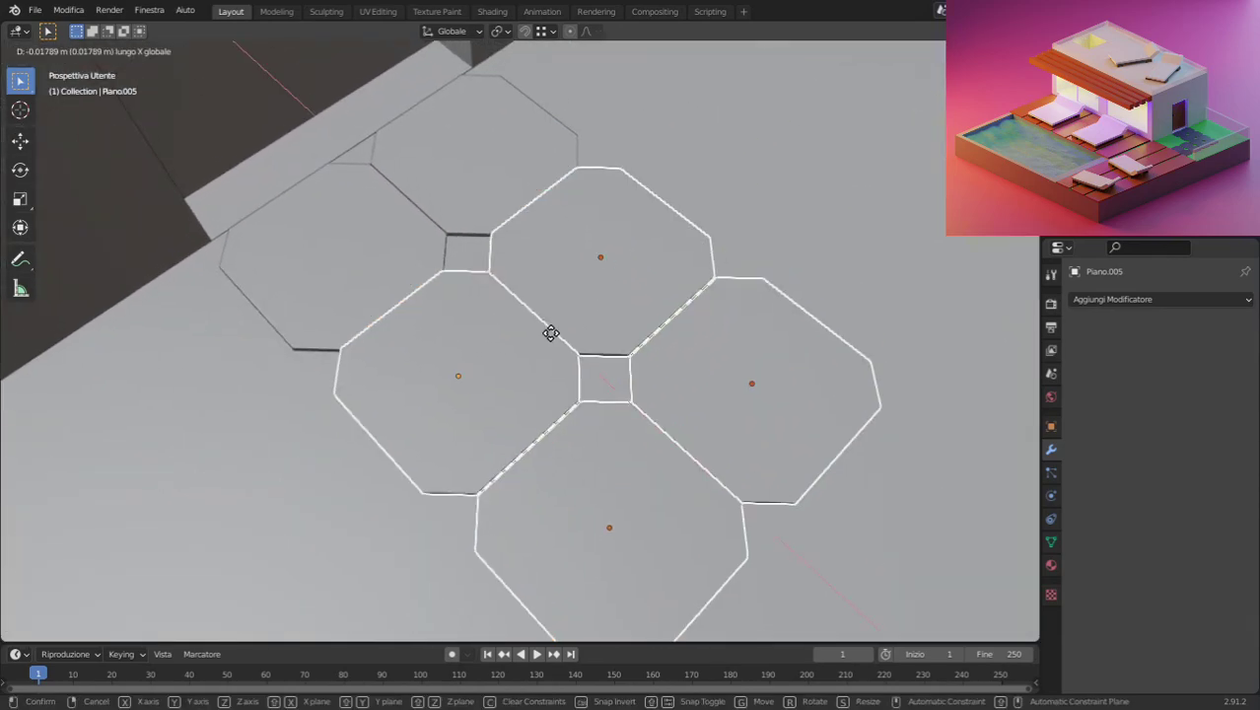
{"action": "left_click", "coordinate": [548, 340]}
{"action": "scroll", "coordinate": [548, 323], "scroll_direction": "up", "scroll_amount": 2}
{"action": "scroll", "coordinate": [493, 296], "scroll_direction": "down", "scroll_amount": 2}
{"action": "scroll", "coordinate": [689, 247], "scroll_direction": "down", "scroll_amount": 5}
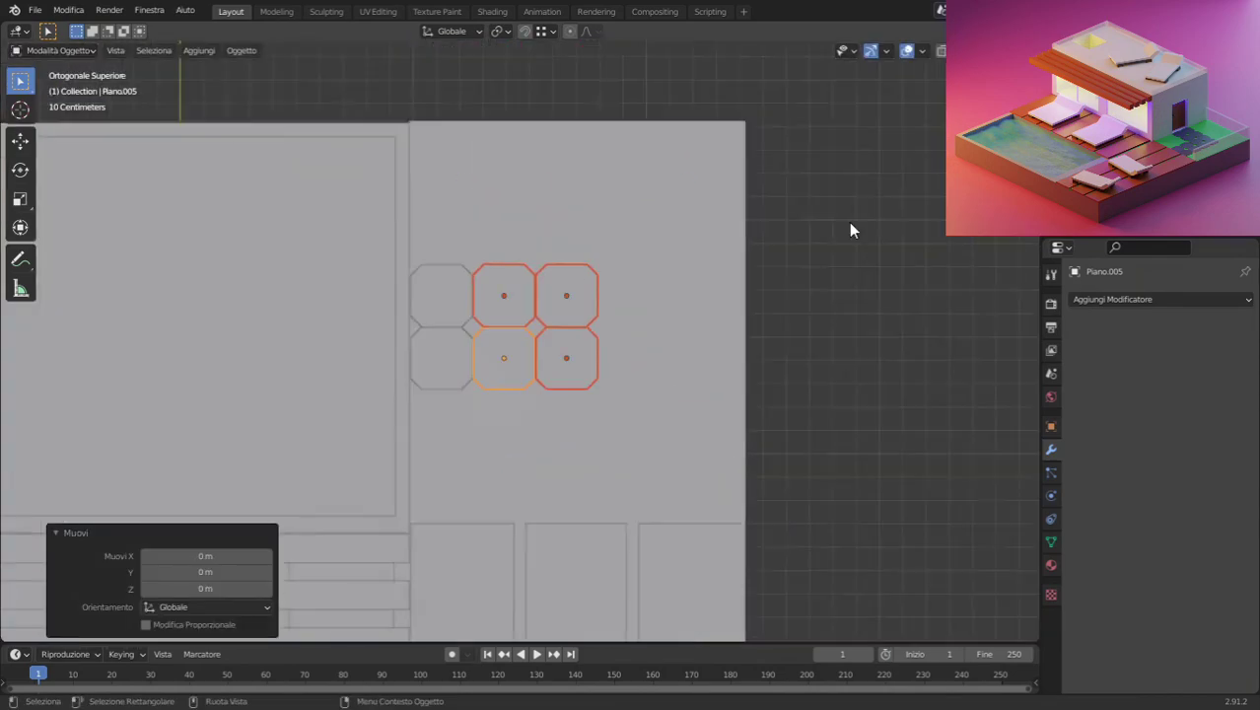
{"action": "left_click", "coordinate": [848, 221]}
{"action": "scroll", "coordinate": [591, 256], "scroll_direction": "up", "scroll_amount": 7}
{"action": "scroll", "coordinate": [522, 356], "scroll_direction": "down", "scroll_amount": 3}
{"action": "scroll", "coordinate": [522, 365], "scroll_direction": "down", "scroll_amount": 4}
{"action": "scroll", "coordinate": [550, 248], "scroll_direction": "up", "scroll_amount": 4}
Step: Duplicate the right column of tiles along X and save the file
{"action": "left_click", "coordinate": [344, 246]}
{"action": "left_click", "coordinate": [344, 404], "text": "shift"}
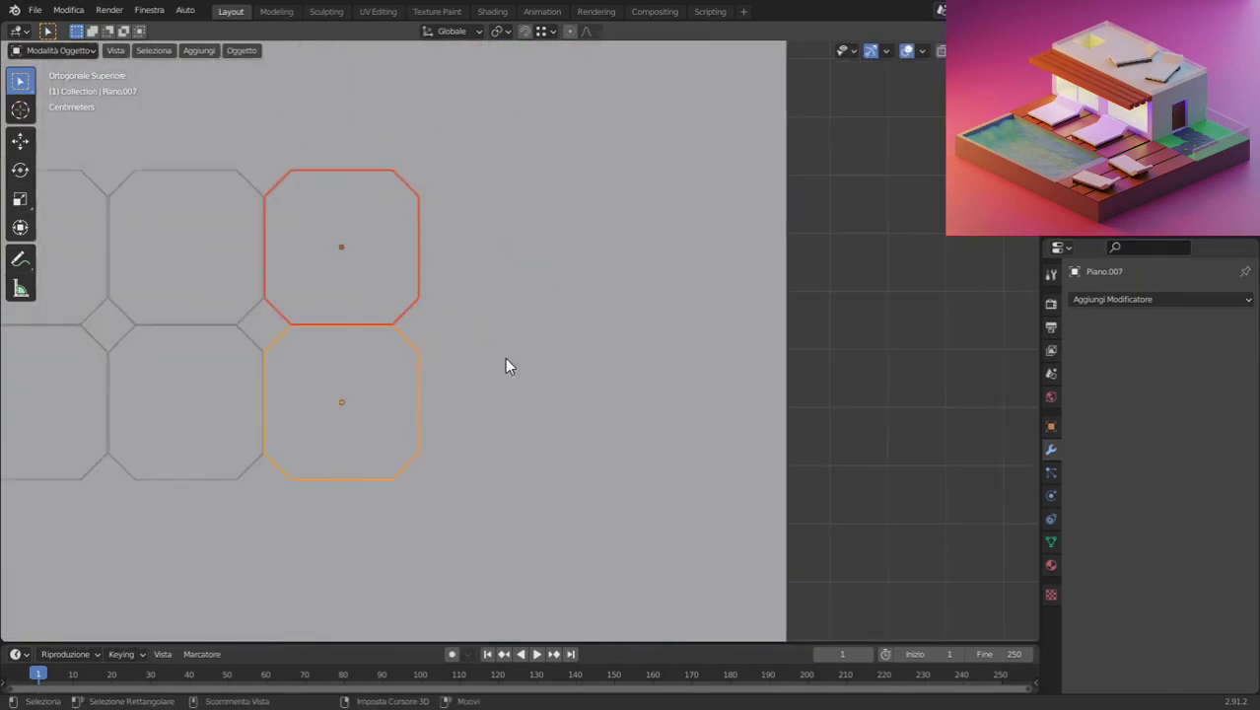
{"action": "key", "text": "shift+d"}
{"action": "key", "text": "x"}
{"action": "key", "text": "x"}
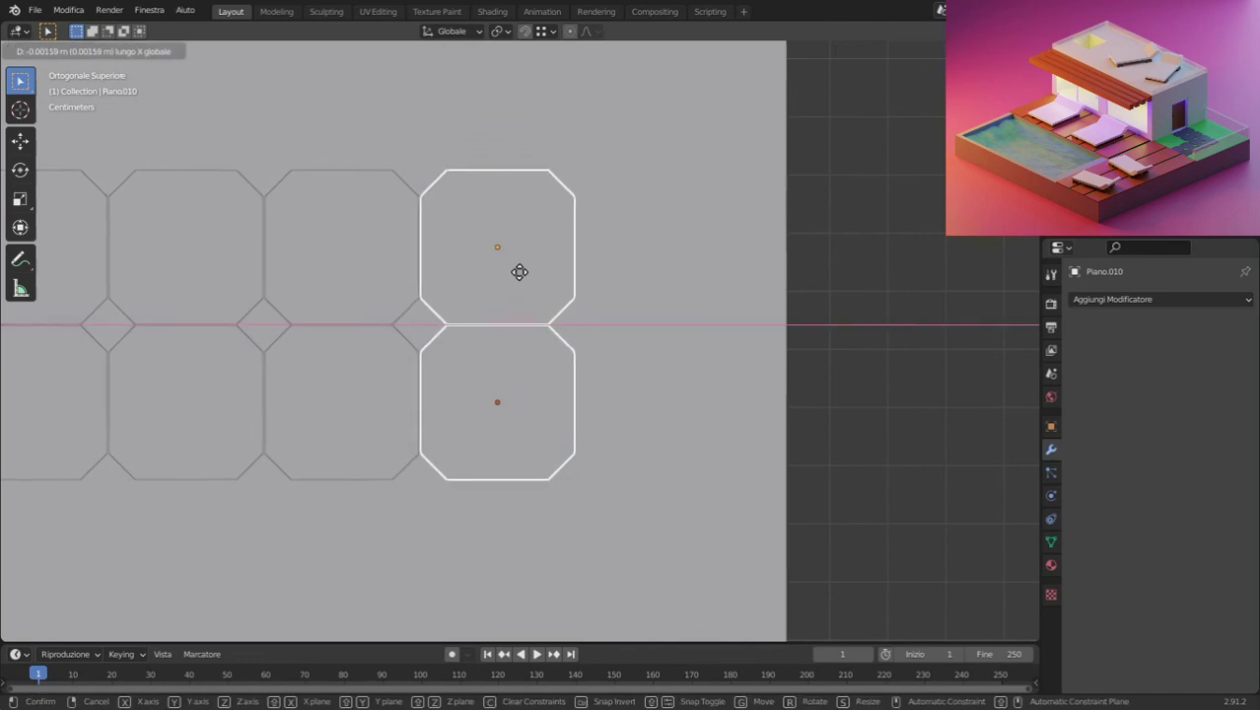
{"action": "left_click", "coordinate": [867, 221]}
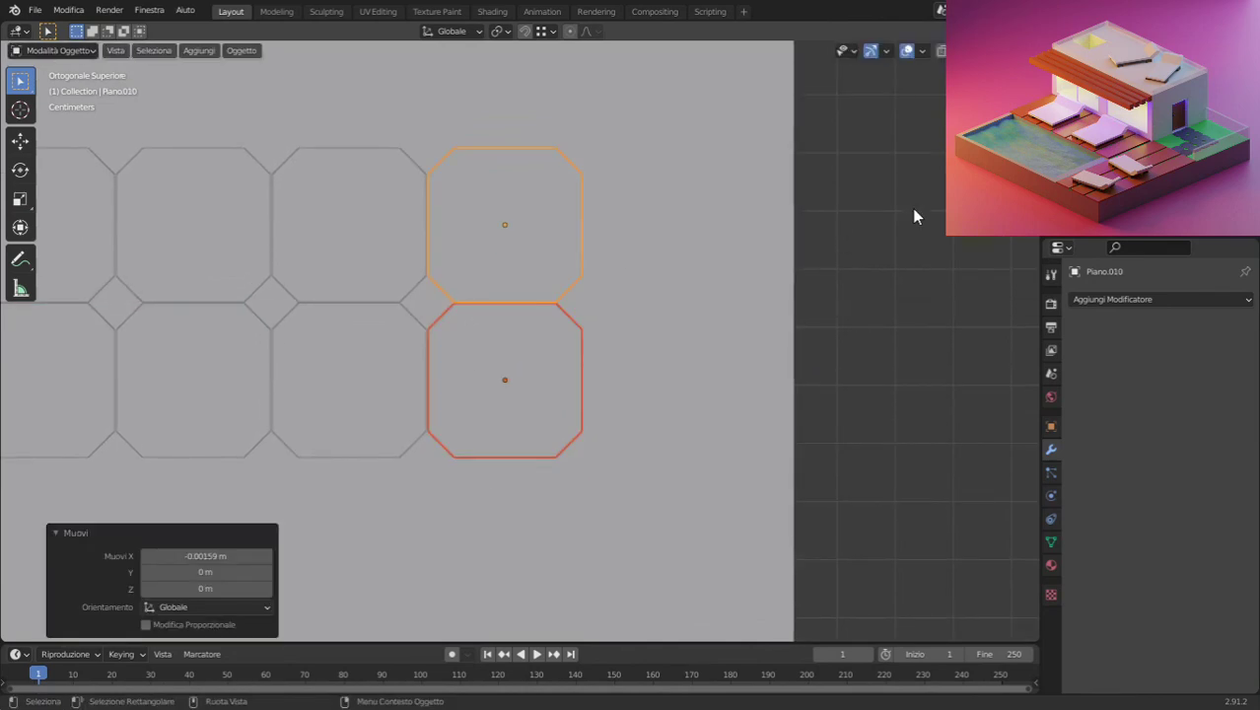
{"action": "left_click", "coordinate": [912, 212]}
{"action": "key", "text": "ctrl+s"}
Step: Duplicate a block of four tiles below the row, shift them along Y, and view through the camera
{"action": "scroll", "coordinate": [734, 231], "scroll_direction": "down", "scroll_amount": 2}
{"action": "scroll", "coordinate": [670, 220], "scroll_direction": "down", "scroll_amount": 3}
{"action": "left_click_drag", "start_coordinate": [497, 169], "coordinate": [577, 301]}
{"action": "key", "text": "shift+d"}
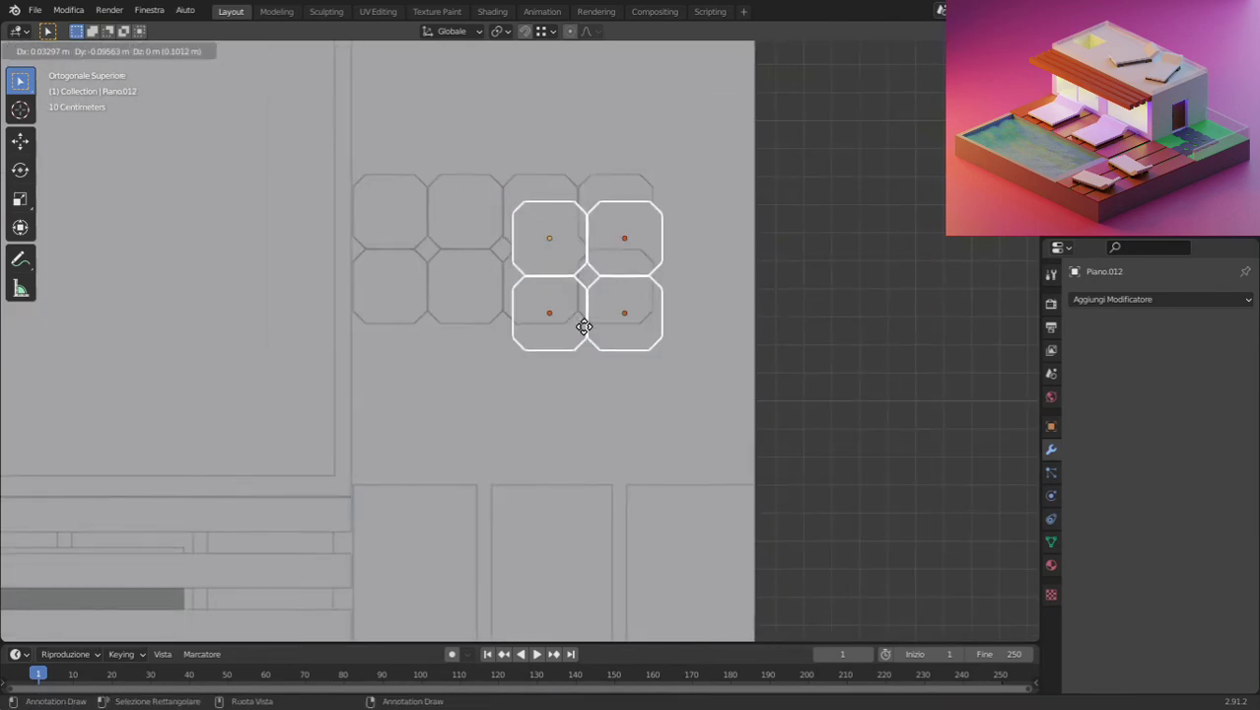
{"action": "left_click", "coordinate": [573, 450]}
{"action": "scroll", "coordinate": [730, 302], "scroll_direction": "up", "scroll_amount": 8}
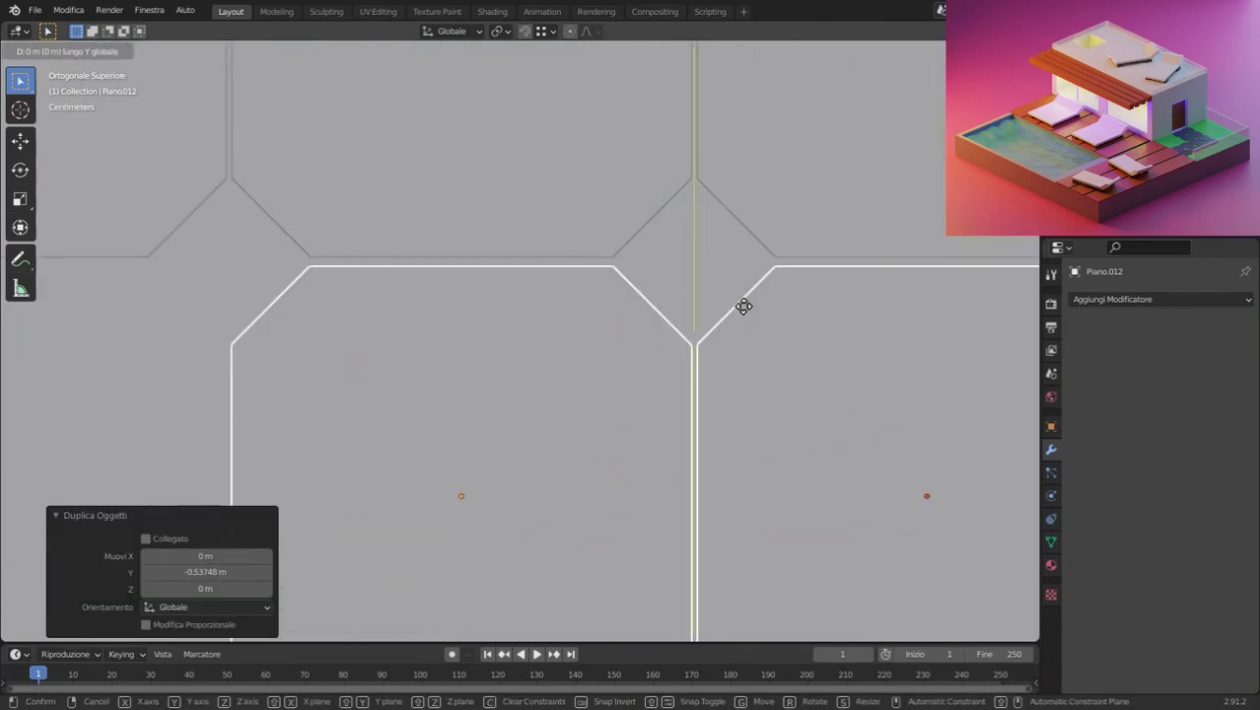
{"action": "scroll", "coordinate": [749, 335], "scroll_direction": "down", "scroll_amount": 4}
{"action": "scroll", "coordinate": [755, 374], "scroll_direction": "down", "scroll_amount": 2}
{"action": "scroll", "coordinate": [690, 372], "scroll_direction": "down", "scroll_amount": 2}
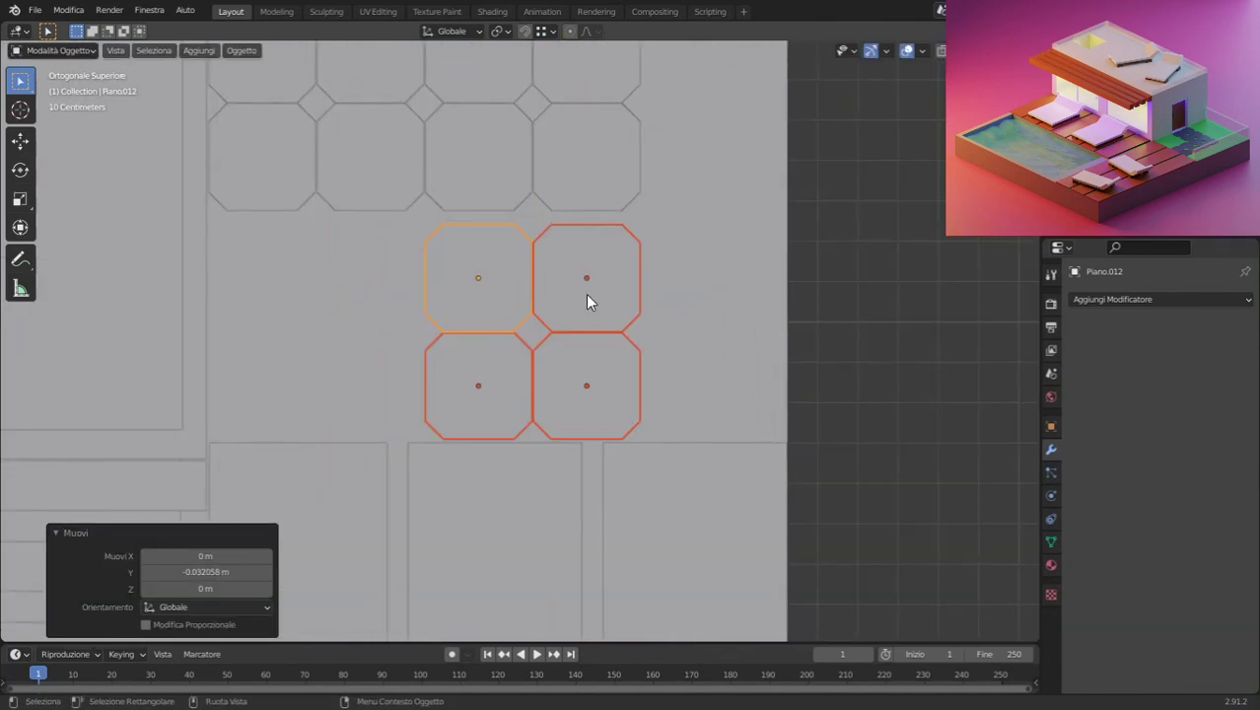
{"action": "key", "text": "g"}
{"action": "left_click", "coordinate": [515, 271]}
{"action": "key", "text": "KP_0"}
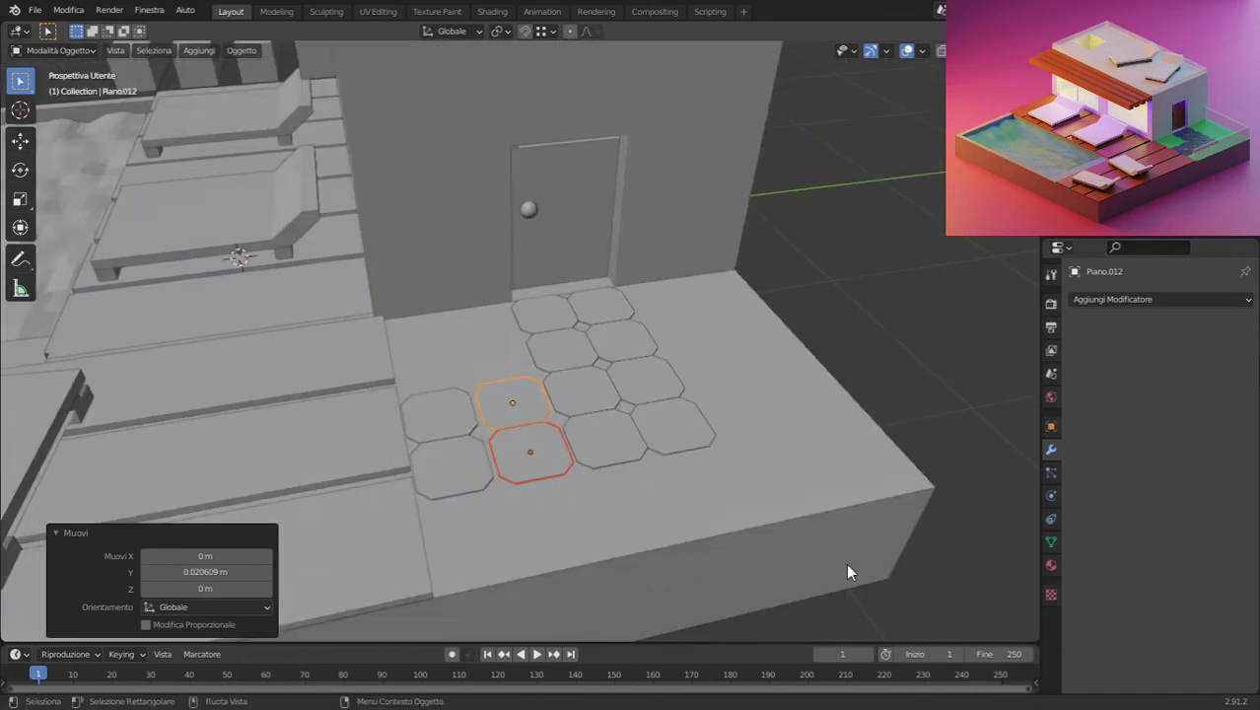
{"action": "scroll", "coordinate": [802, 392], "scroll_direction": "down", "scroll_amount": 3}
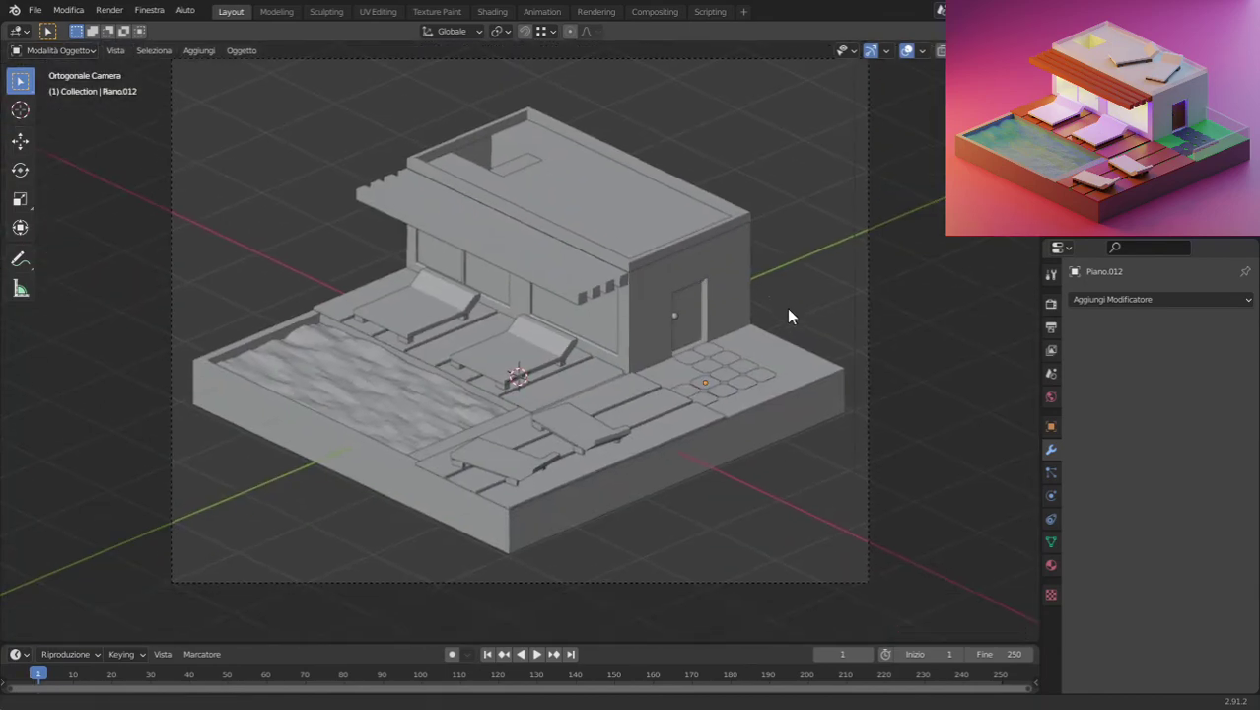
Step: Save, preview rendered shading, and assign the 'piastrella' material to the first tile
{"action": "scroll", "coordinate": [786, 308], "scroll_direction": "up", "scroll_amount": 1}
{"action": "key", "text": "ctrl+s"}
{"action": "left_click", "coordinate": [1005, 51]}
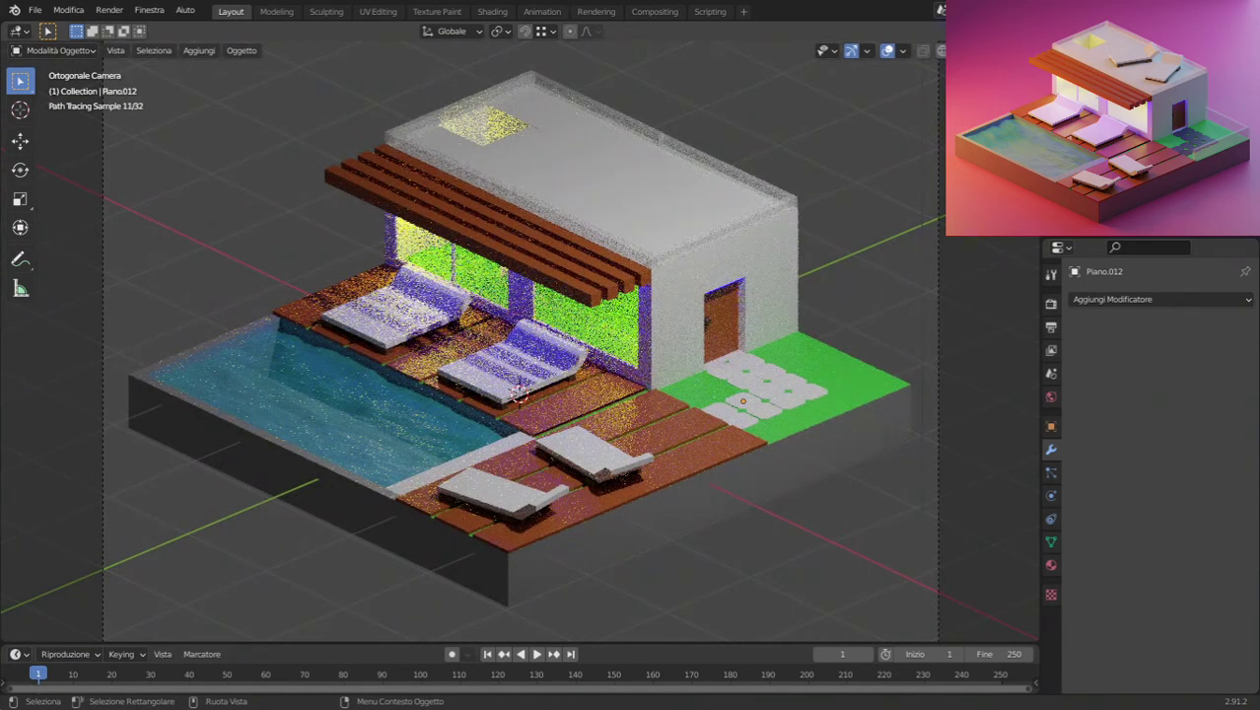
{"action": "left_click", "coordinate": [971, 51]}
{"action": "left_click", "coordinate": [1050, 565]}
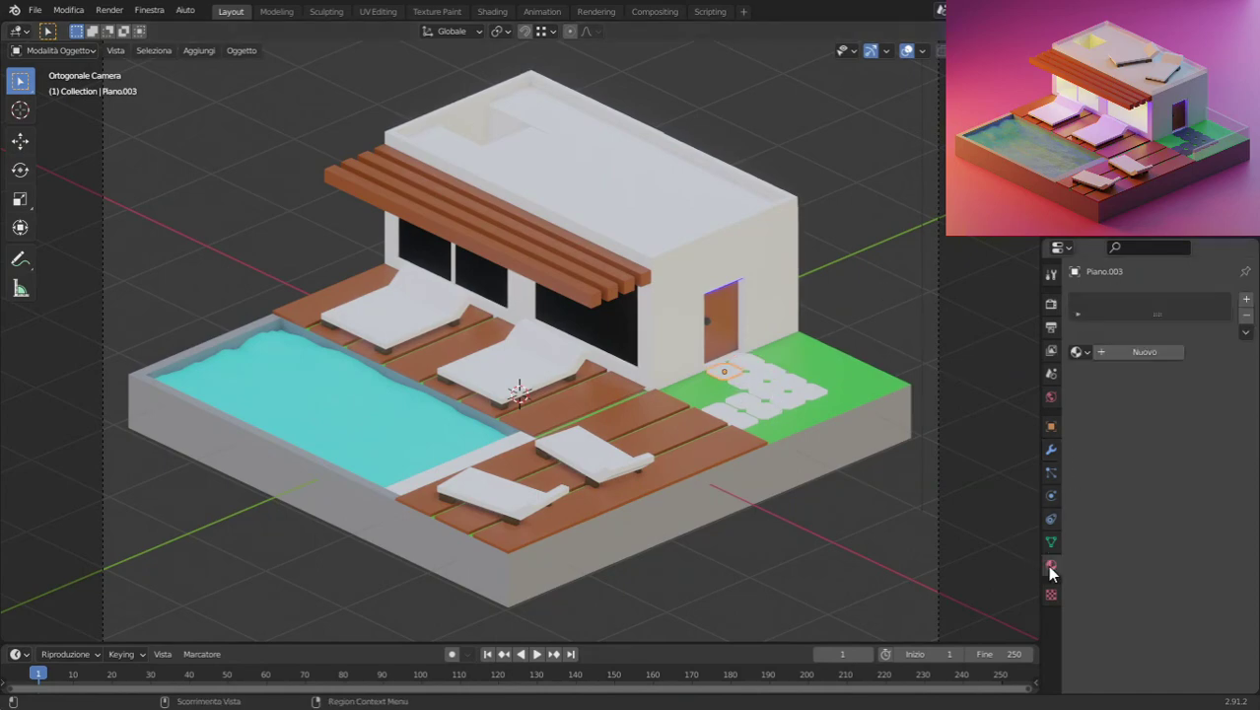
{"action": "left_click", "coordinate": [1106, 348]}
{"action": "left_click", "coordinate": [1193, 484]}
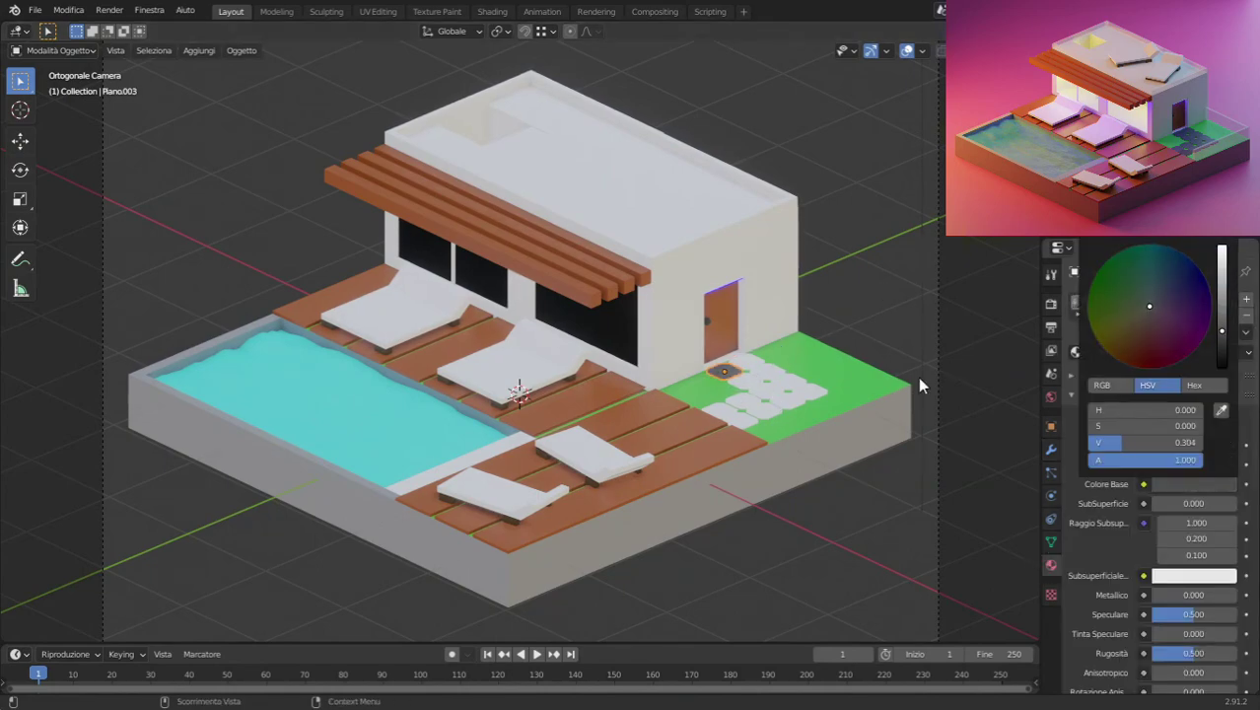
Step: Assign 'piastrella' to the remaining tiles and check them in rendered shading
{"action": "left_click", "coordinate": [753, 373]}
{"action": "left_click", "coordinate": [1079, 351]}
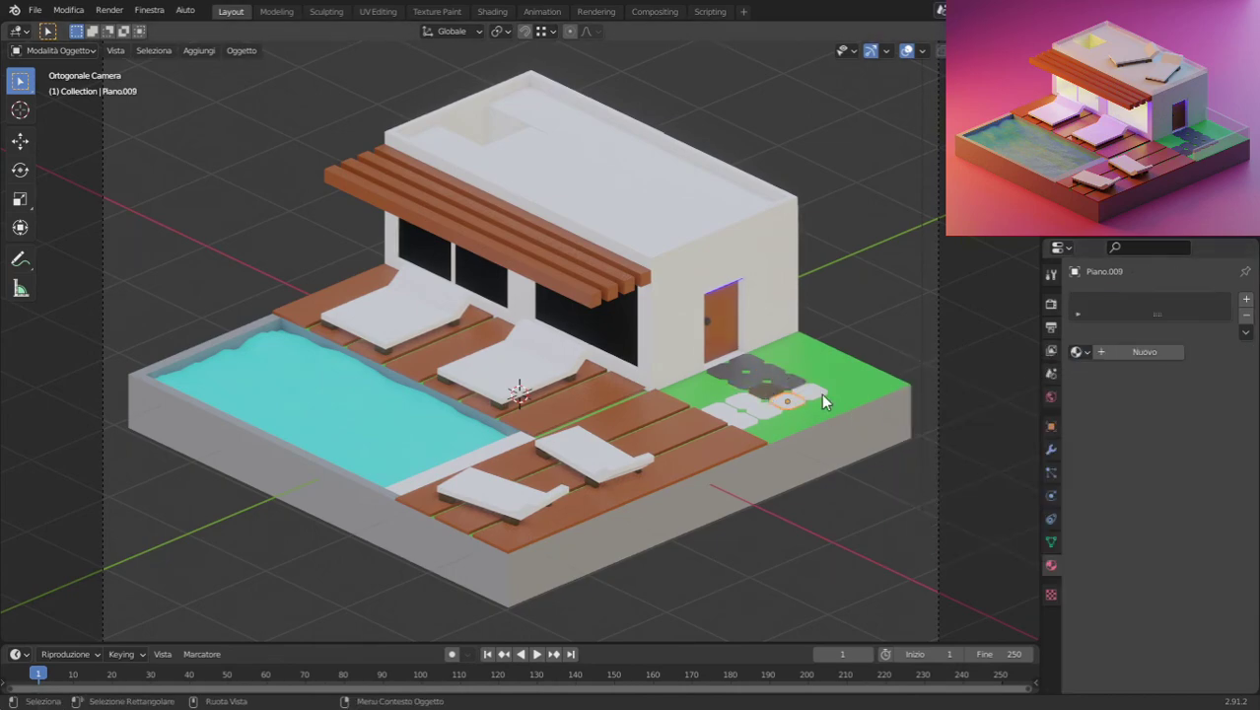
{"action": "left_click", "coordinate": [1078, 351]}
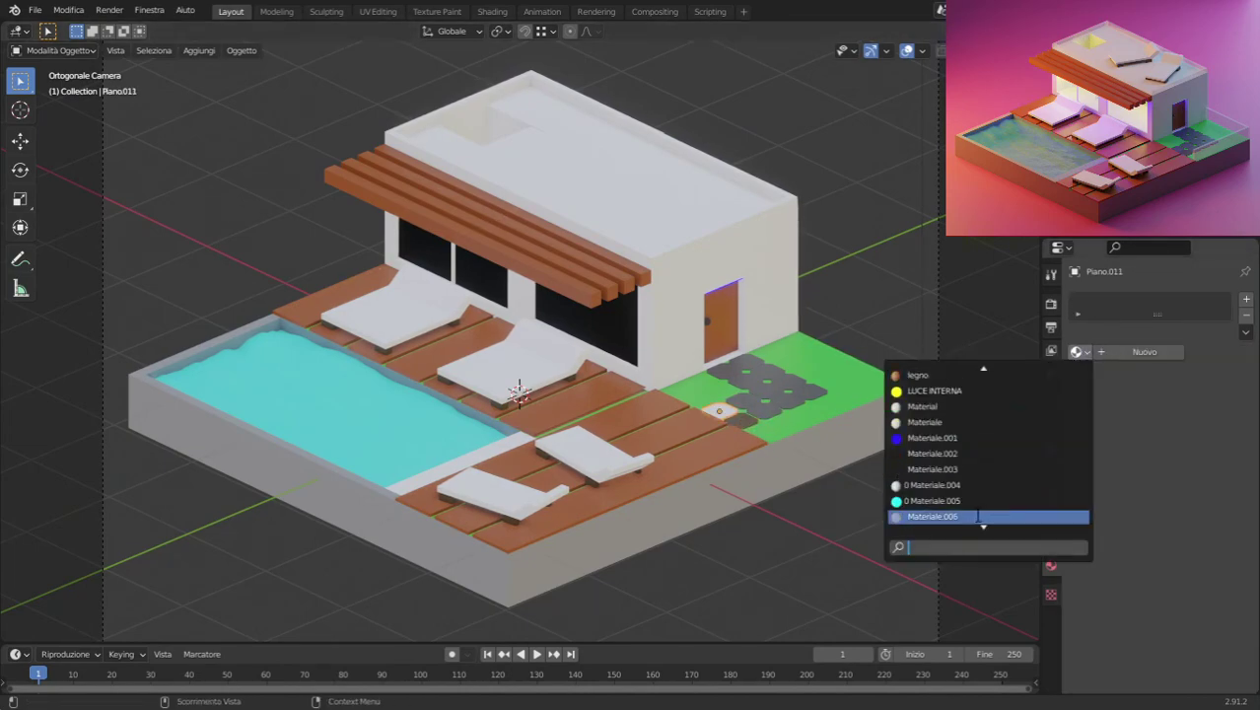
{"action": "scroll", "coordinate": [976, 515], "scroll_direction": "down", "scroll_amount": 2}
{"action": "left_click", "coordinate": [936, 516]}
{"action": "key", "text": "z"}
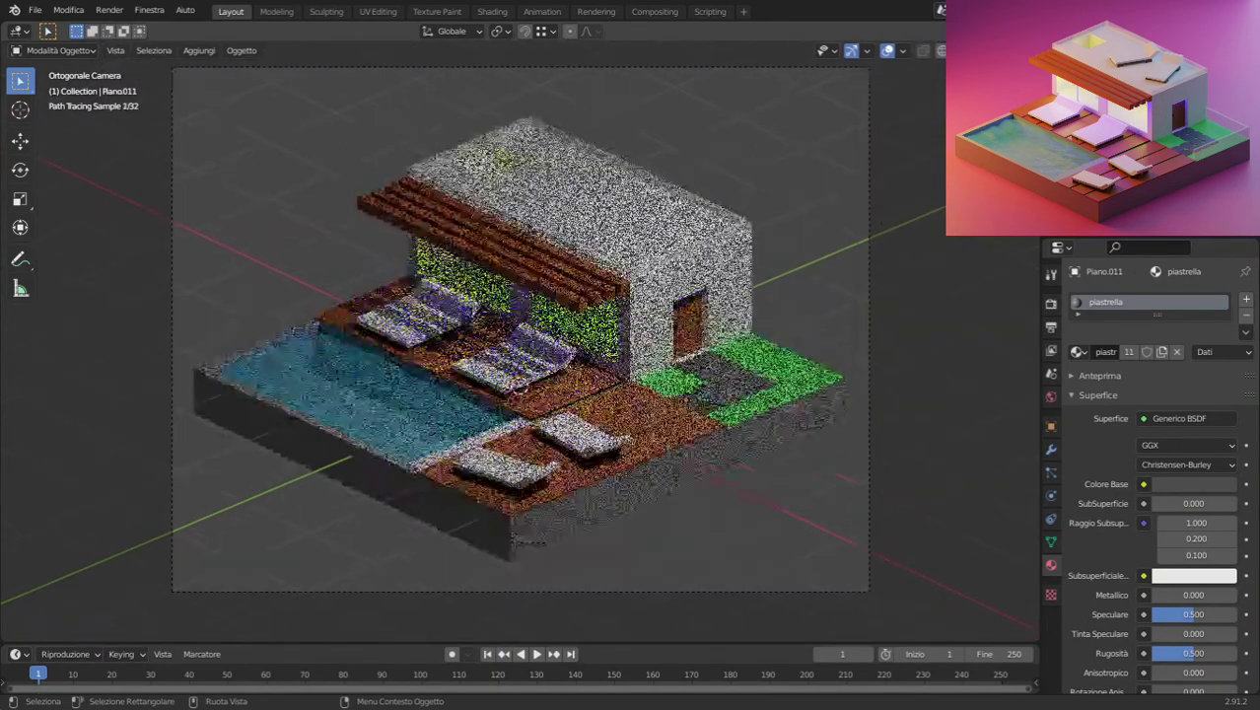
Step: Add a plane scaled to 8.676 and give it a new pink material
{"action": "key", "text": "shift+a"}
{"action": "left_click", "coordinate": [606, 344]}
{"action": "key", "text": "s"}
{"action": "left_click", "coordinate": [1061, 364]}
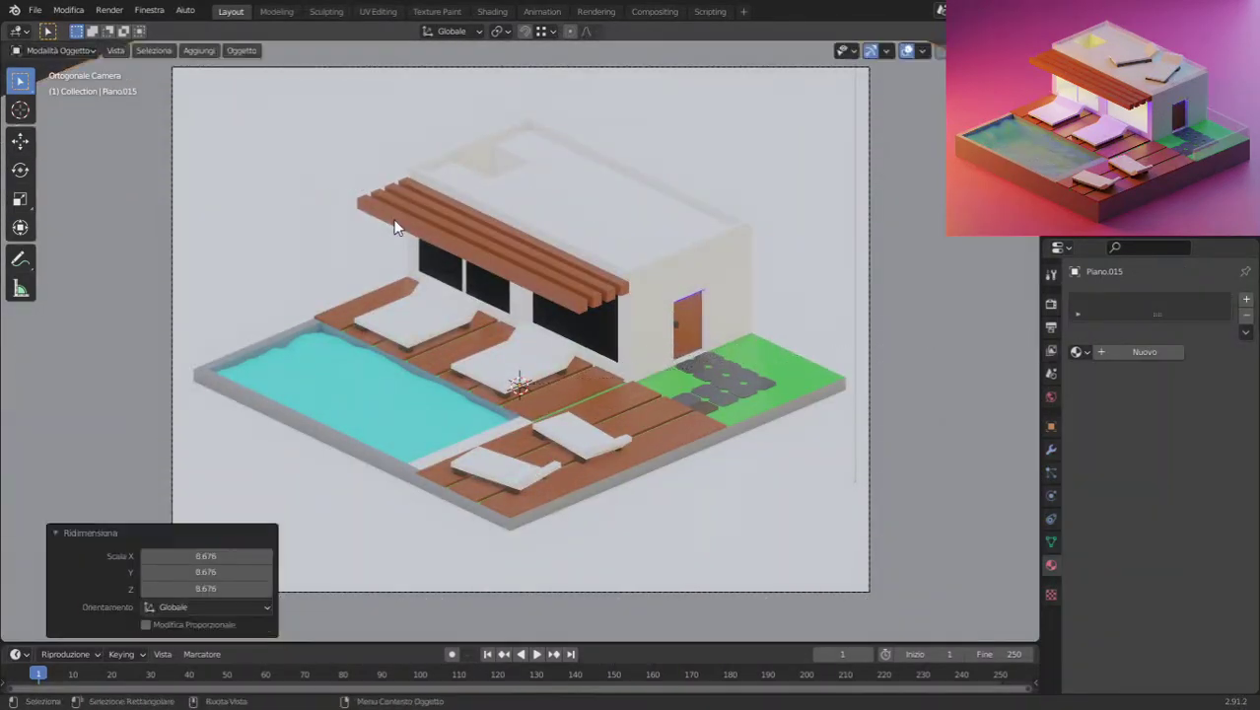
{"action": "left_click", "coordinate": [1144, 351]}
{"action": "left_click", "coordinate": [1193, 483]}
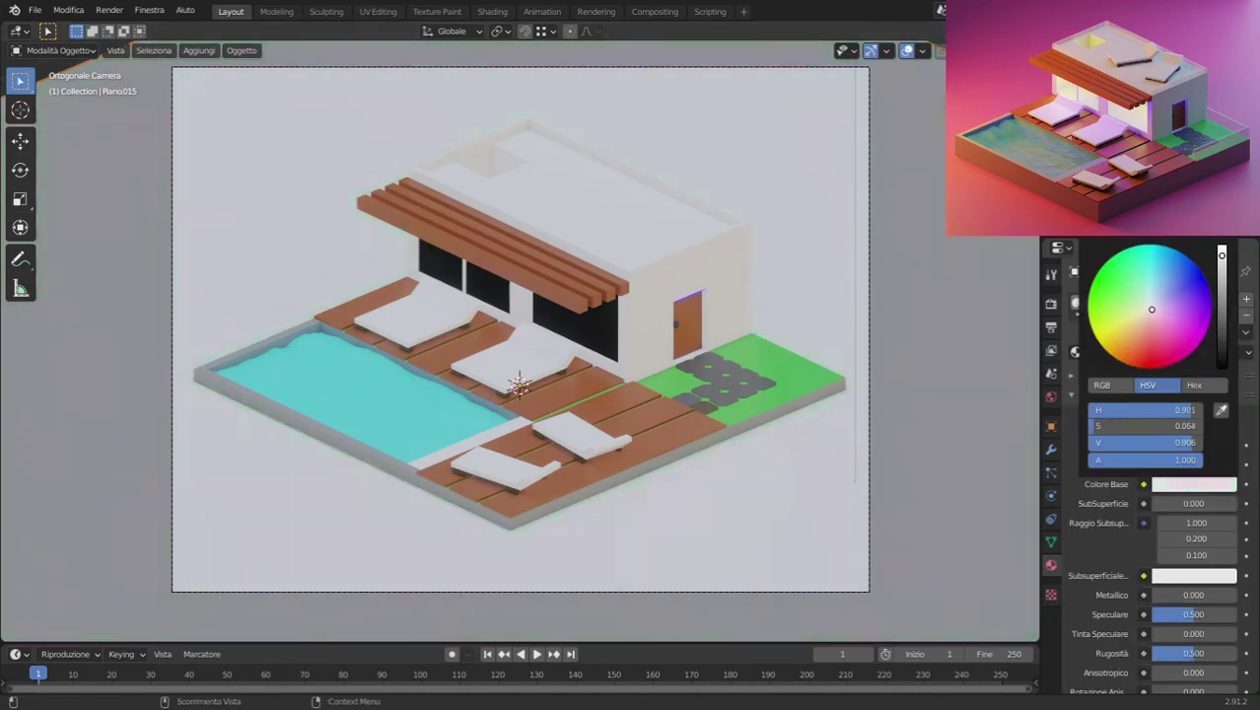
{"action": "left_click_drag", "start_coordinate": [1149, 295], "coordinate": [1173, 266]}
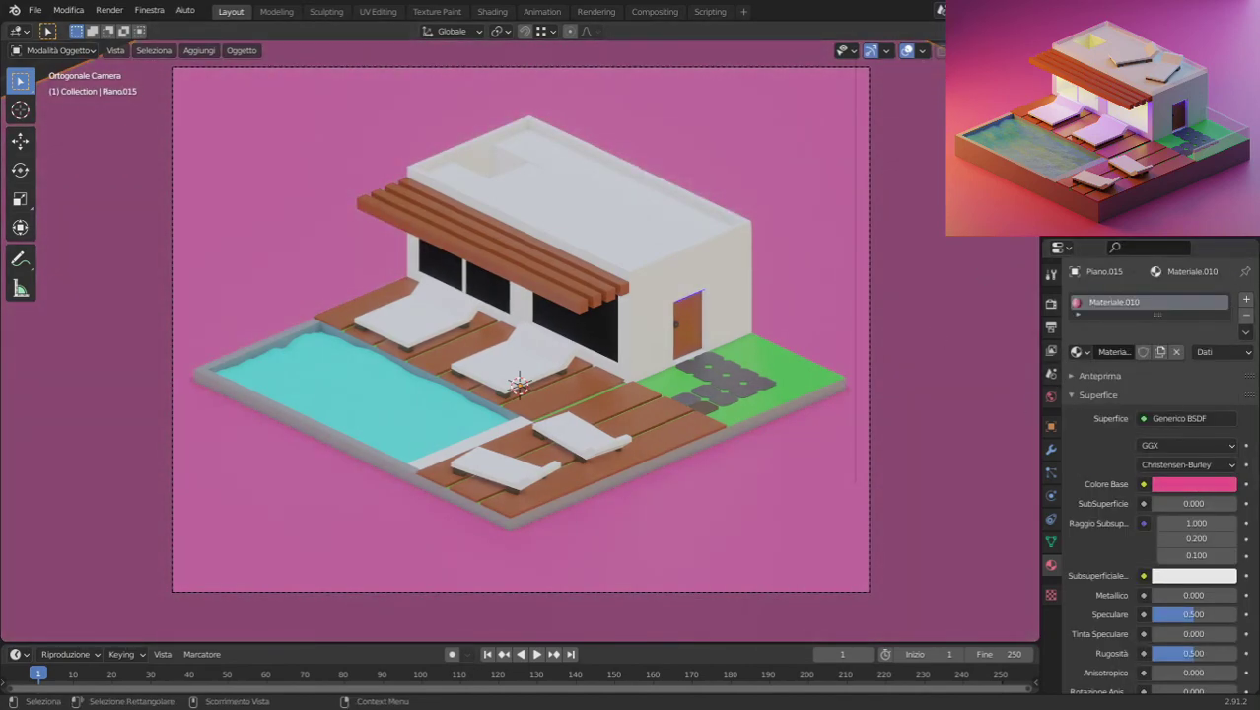
Step: Select all scene objects, then clear the selection and pick the camera
{"action": "key", "text": "Delete"}
{"action": "key", "text": "a"}
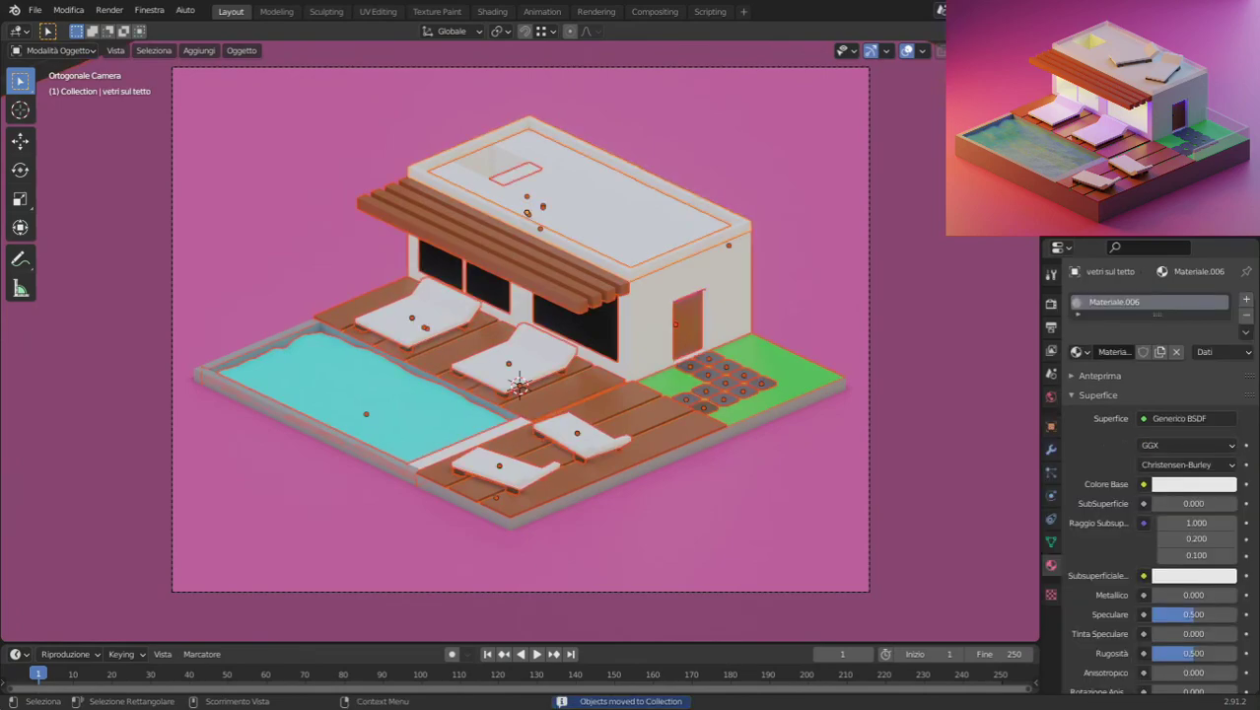
{"action": "key", "text": "alt+a"}
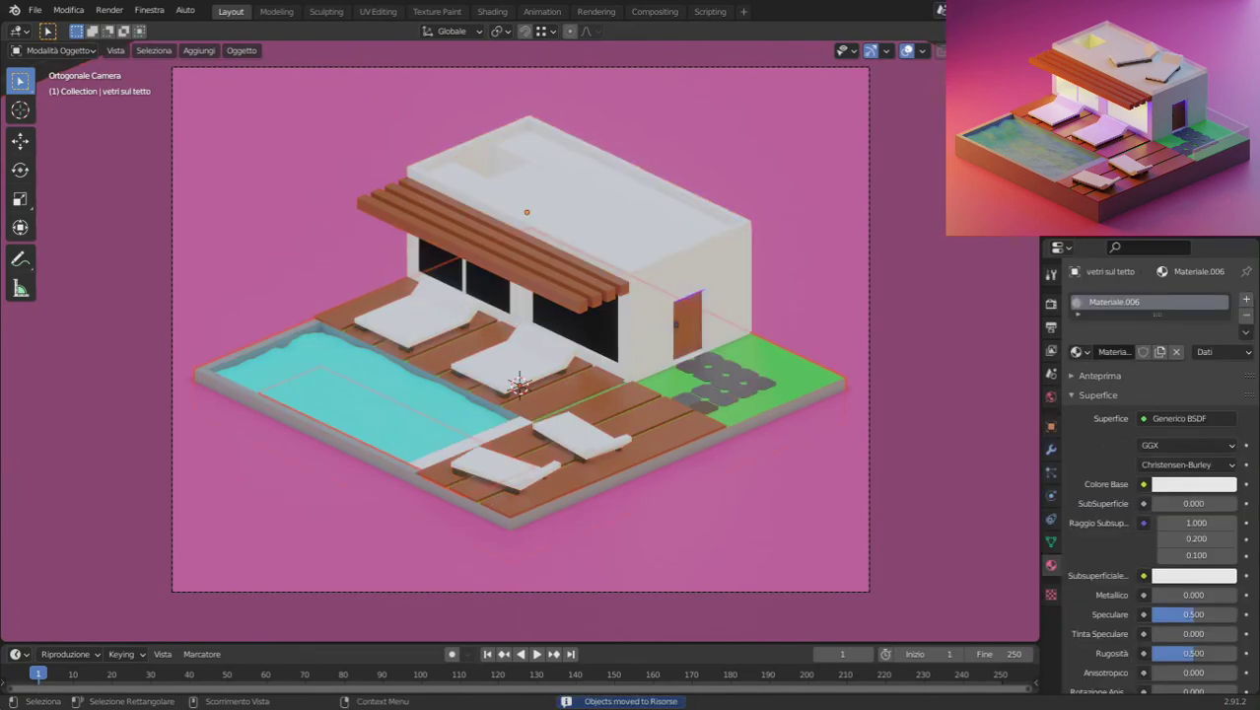
{"action": "left_click", "coordinate": [868, 394]}
Step: Add a new area light and raise it above the pool house
{"action": "key", "text": "shift+a"}
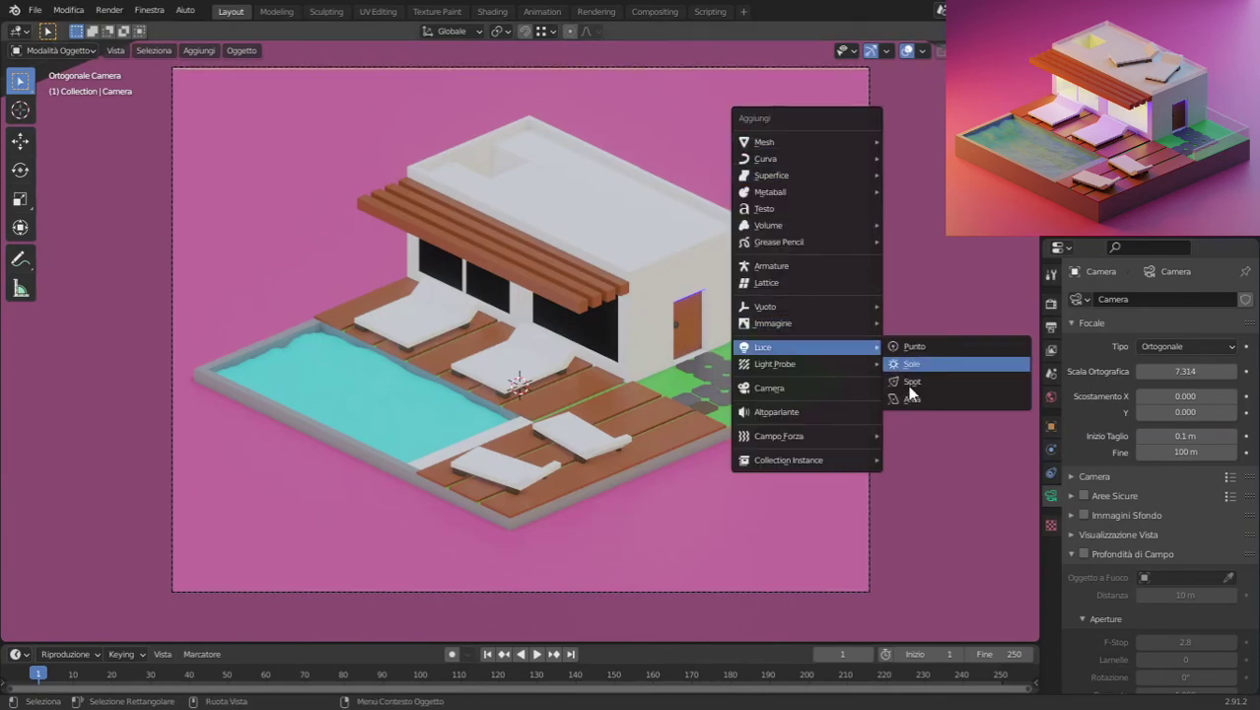
{"action": "left_click", "coordinate": [894, 391]}
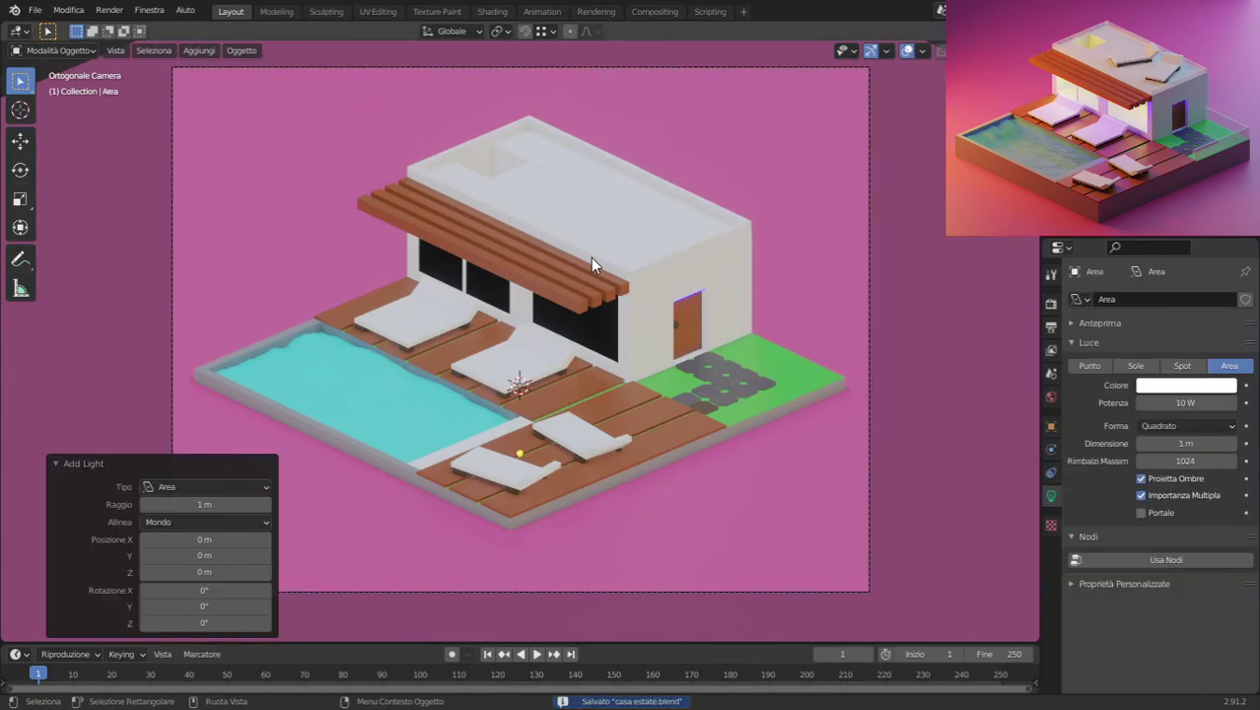
{"action": "left_click", "coordinate": [811, 191]}
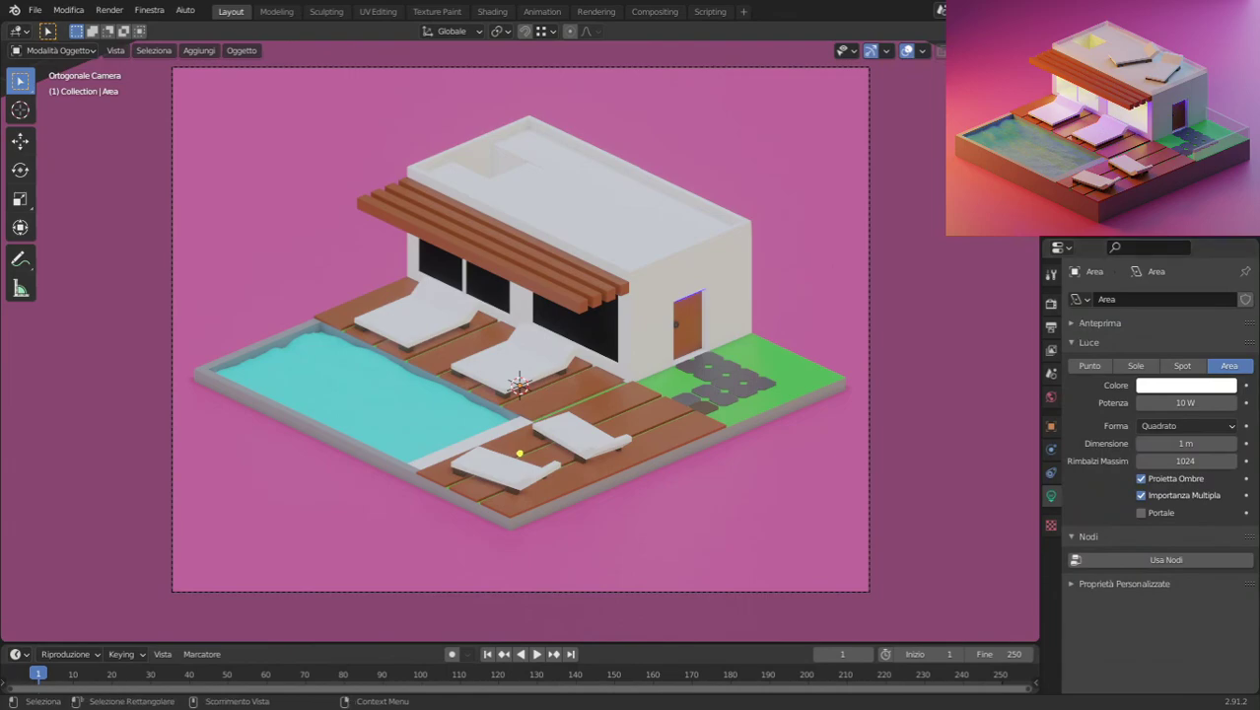
{"action": "key", "text": "shift+a"}
{"action": "left_click", "coordinate": [867, 323]}
{"action": "key", "text": "g"}
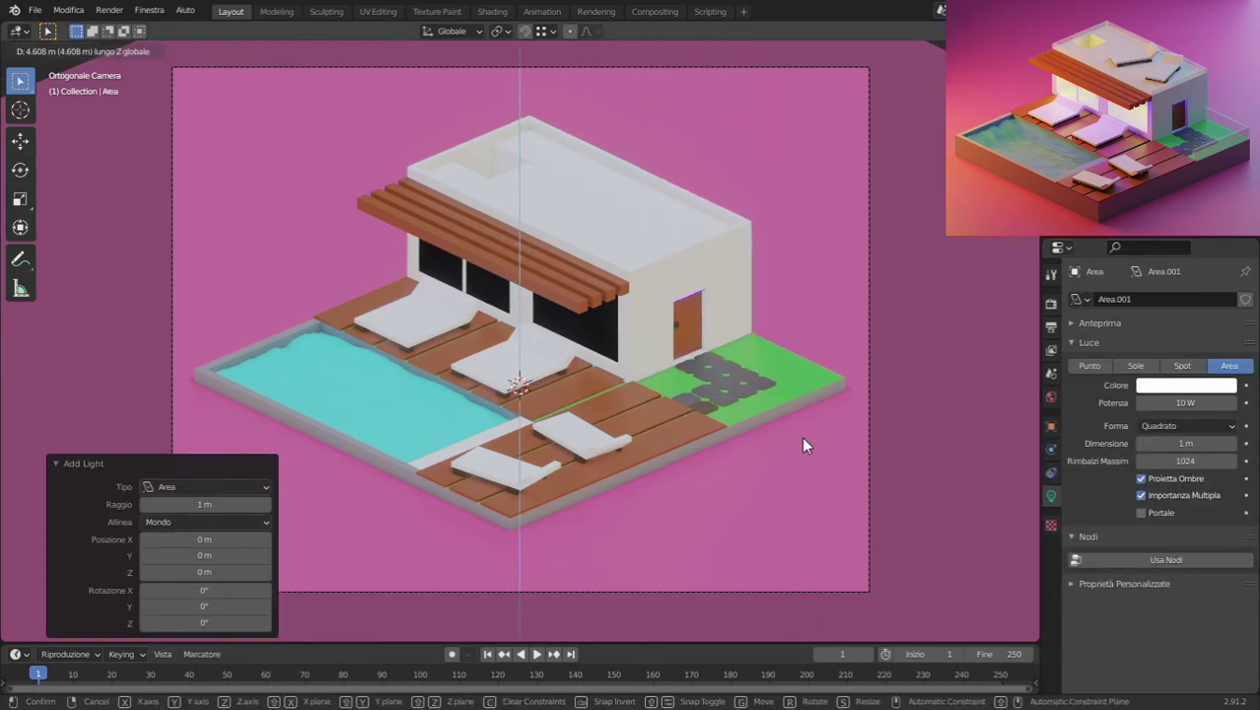
{"action": "left_click", "coordinate": [801, 445]}
Step: Widen the area light to 7.62 m and set its power to 100 W
{"action": "scroll", "coordinate": [802, 445], "scroll_direction": "down", "scroll_amount": 3}
{"action": "scroll", "coordinate": [742, 326], "scroll_direction": "up", "scroll_amount": 1}
{"action": "scroll", "coordinate": [741, 326], "scroll_direction": "up", "scroll_amount": 1}
{"action": "left_click", "coordinate": [1185, 384]}
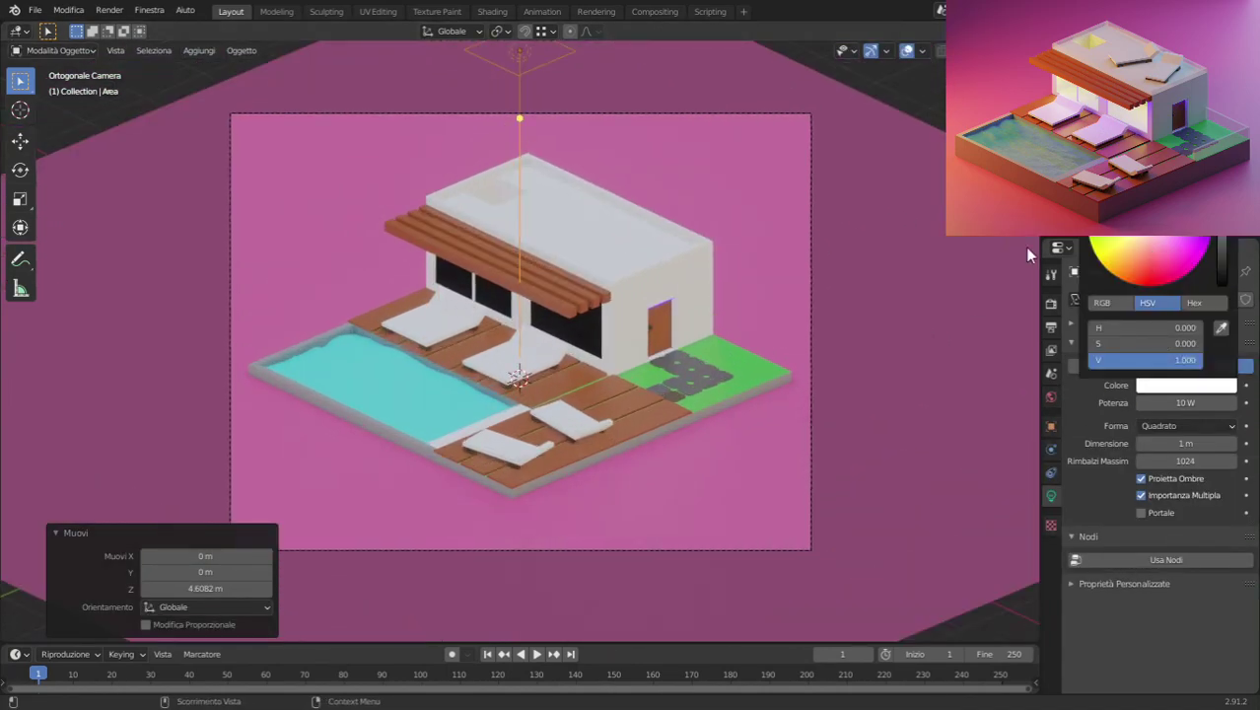
{"action": "left_click_drag", "start_coordinate": [570, 52], "coordinate": [737, 203]}
{"action": "left_click_drag", "start_coordinate": [673, 179], "coordinate": [618, 78]}
{"action": "scroll", "coordinate": [618, 77], "scroll_direction": "down", "scroll_amount": 4}
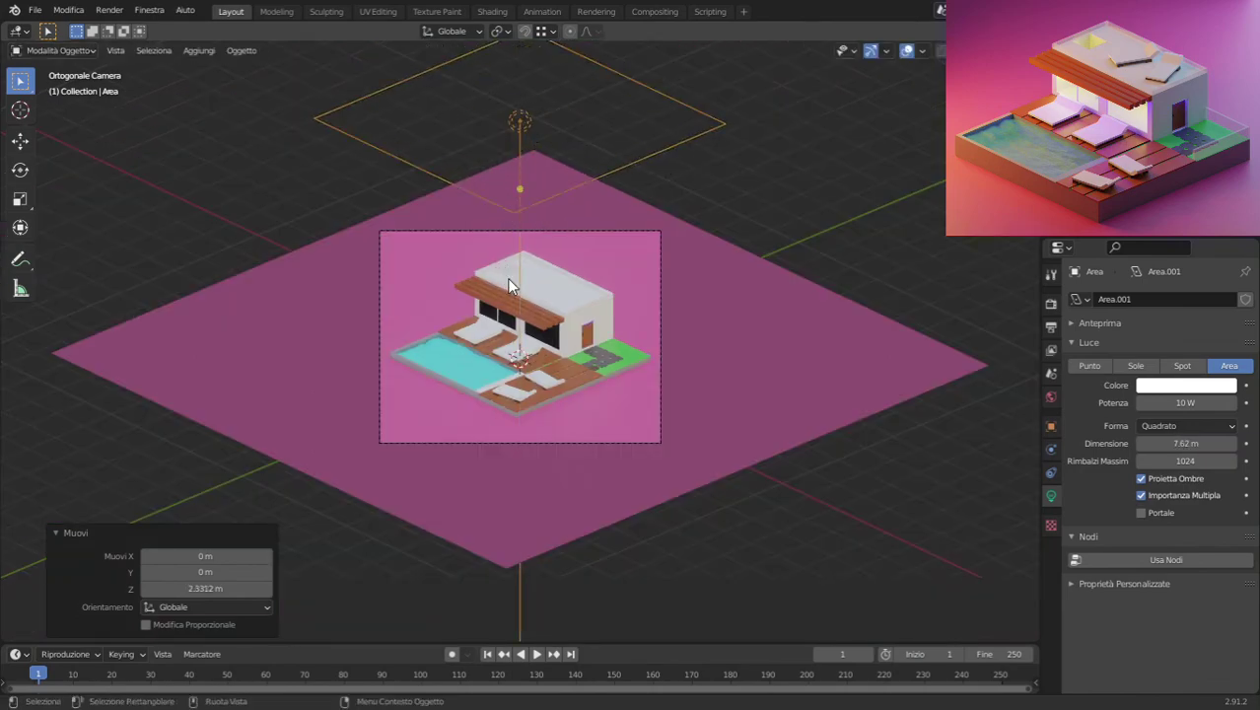
{"action": "scroll", "coordinate": [701, 329], "scroll_direction": "up", "scroll_amount": 3}
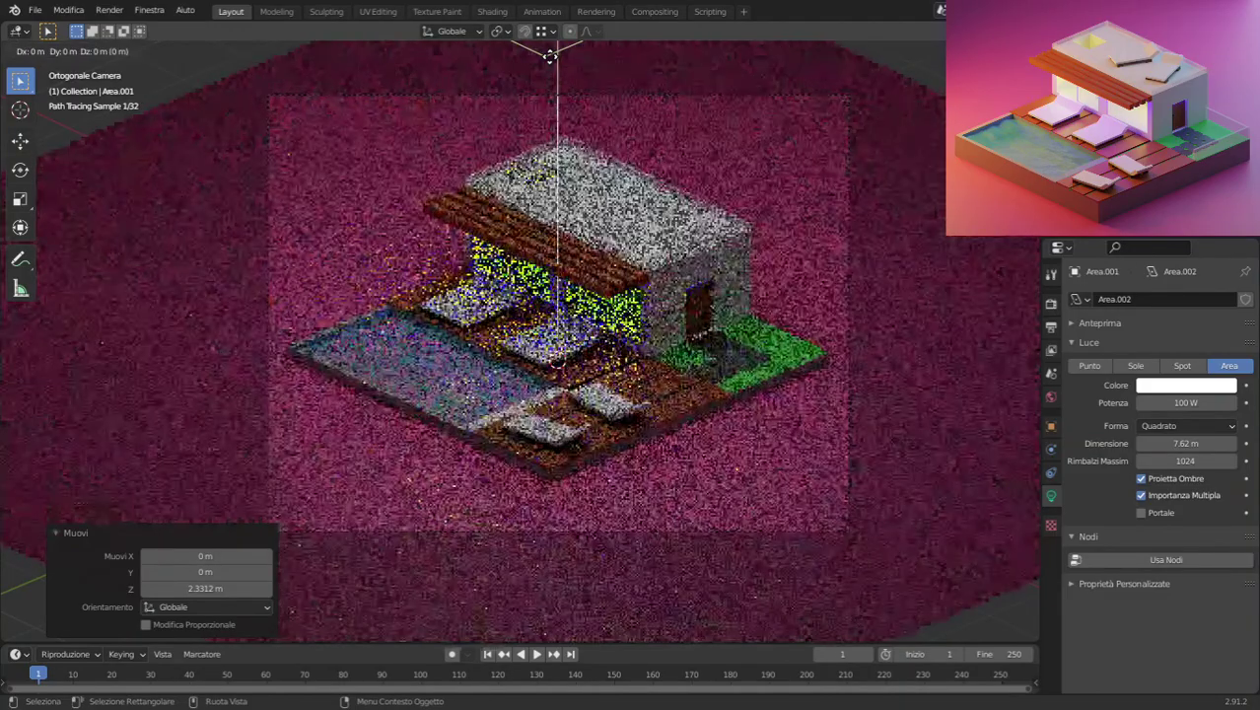
Step: Duplicate the area light and tilt the copy -66° around the Y axis
{"action": "left_click", "coordinate": [498, 31]}
{"action": "left_click", "coordinate": [554, 76]}
{"action": "key", "text": "shift+d"}
{"action": "key", "text": "r"}
{"action": "key", "text": "y"}
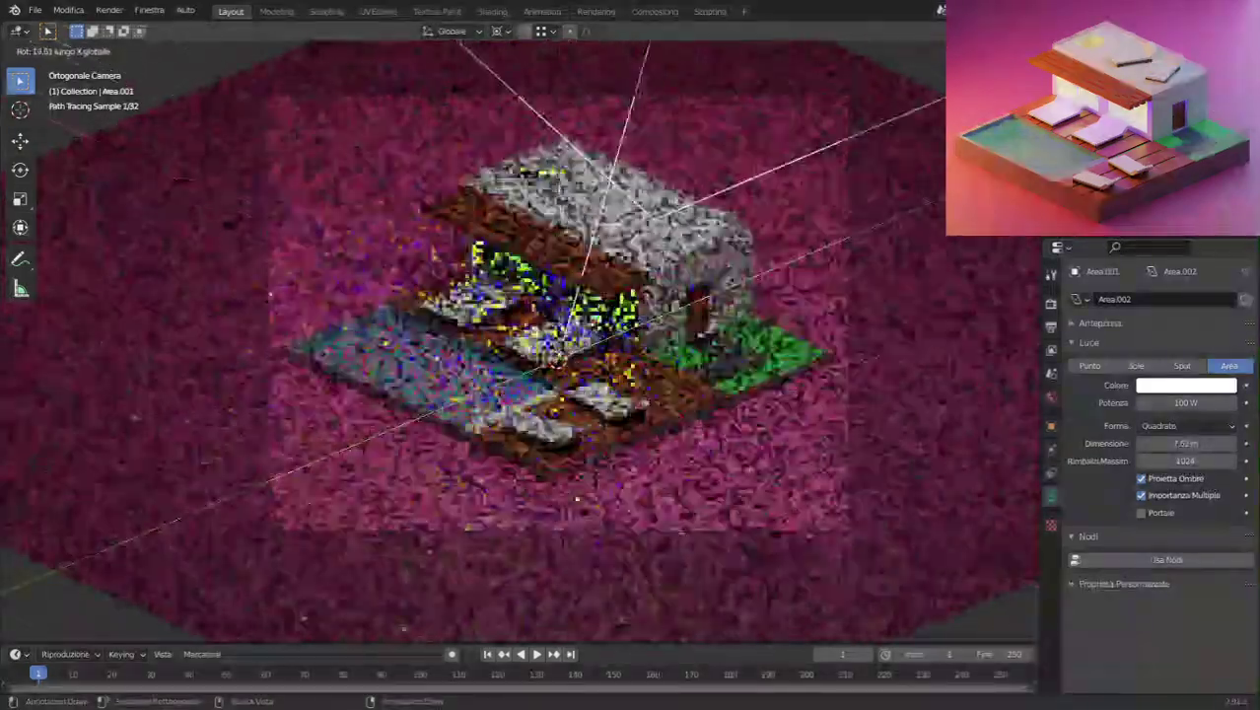
{"action": "left_click", "coordinate": [222, 213]}
Step: Make the copied light orange at 1000 W
{"action": "left_click", "coordinate": [1163, 385]}
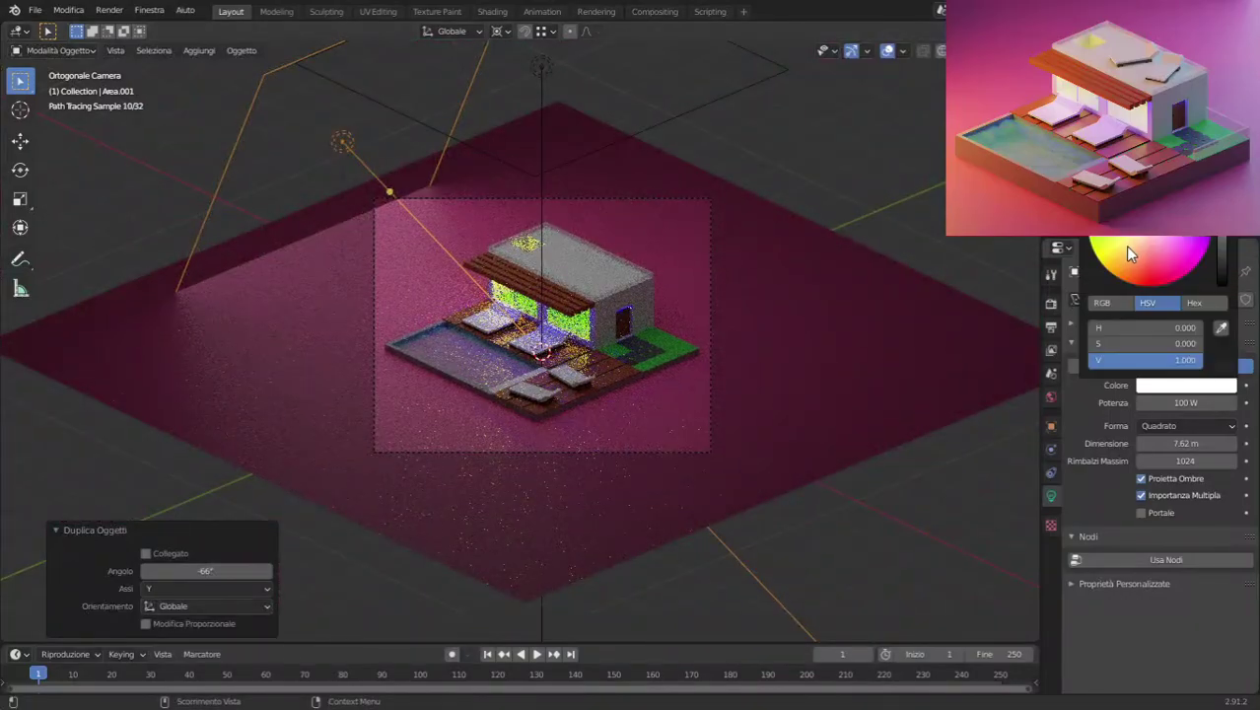
{"action": "left_click", "coordinate": [1123, 244]}
{"action": "left_click_drag", "start_coordinate": [1196, 402], "coordinate": [1202, 402]}
{"action": "scroll", "coordinate": [848, 261], "scroll_direction": "up", "scroll_amount": 1}
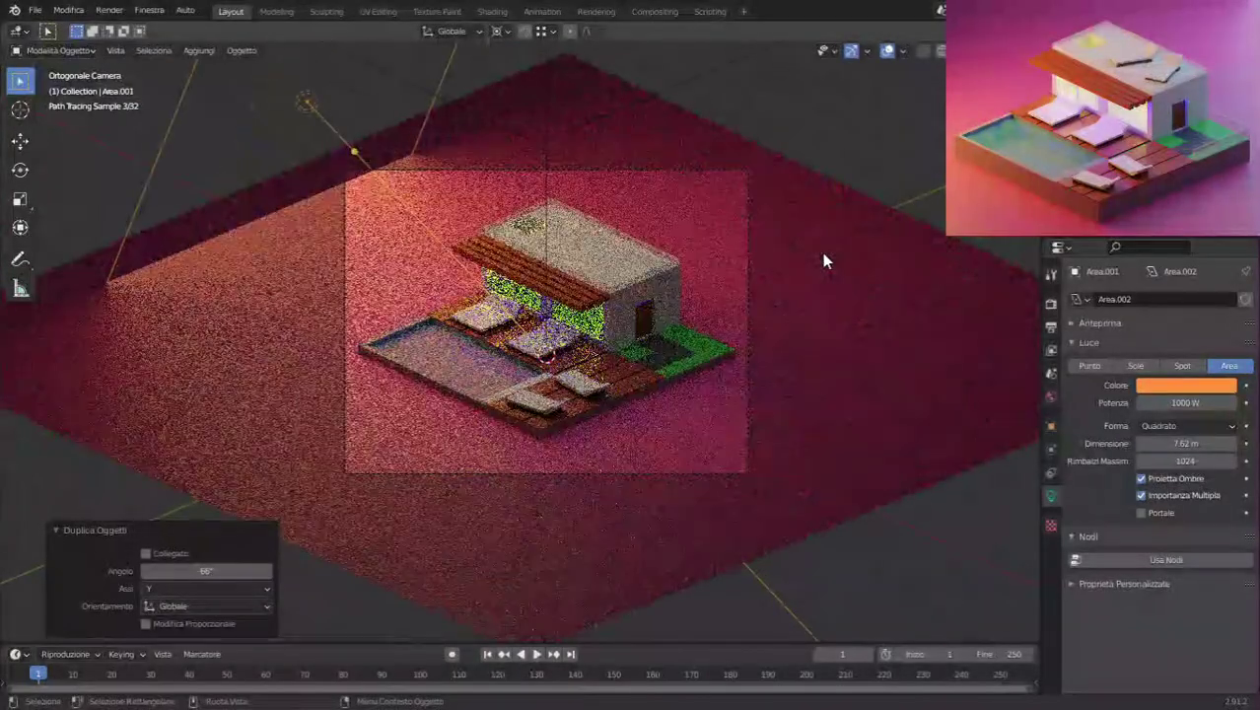
{"action": "scroll", "coordinate": [620, 321], "scroll_direction": "up", "scroll_amount": 3}
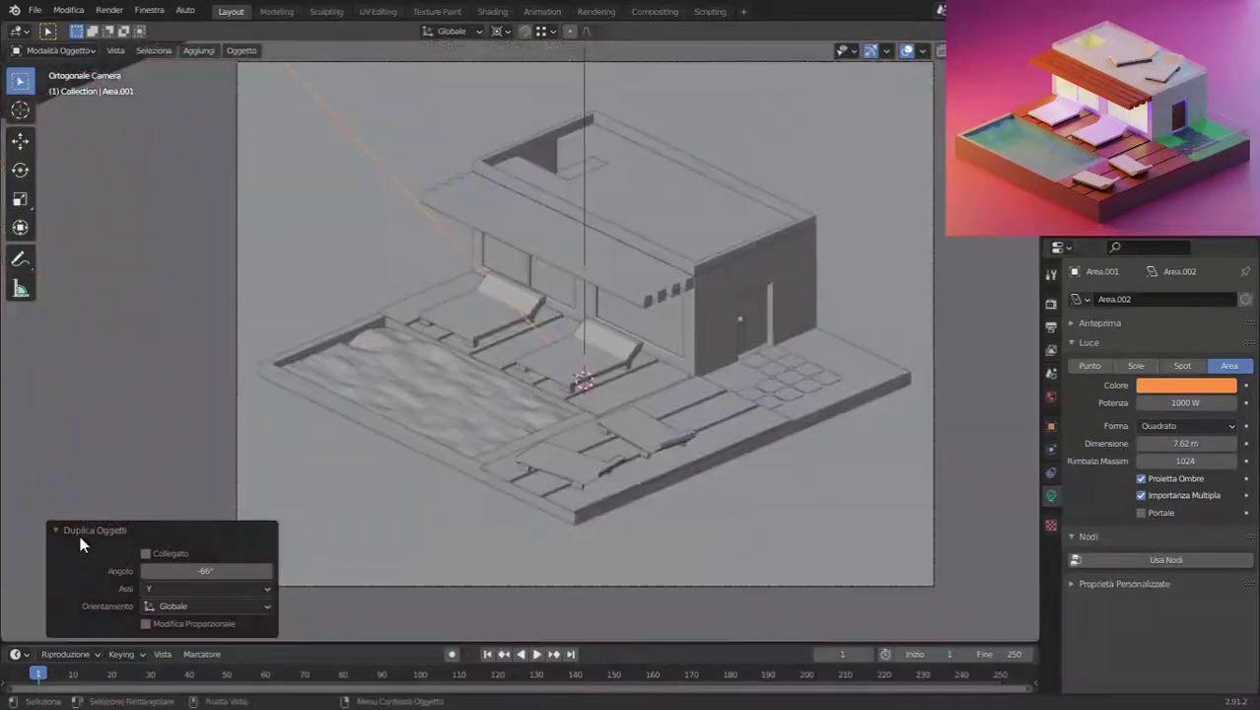
Step: Lower the ground plane Piano.015 slightly in front view
{"action": "left_click", "coordinate": [59, 529]}
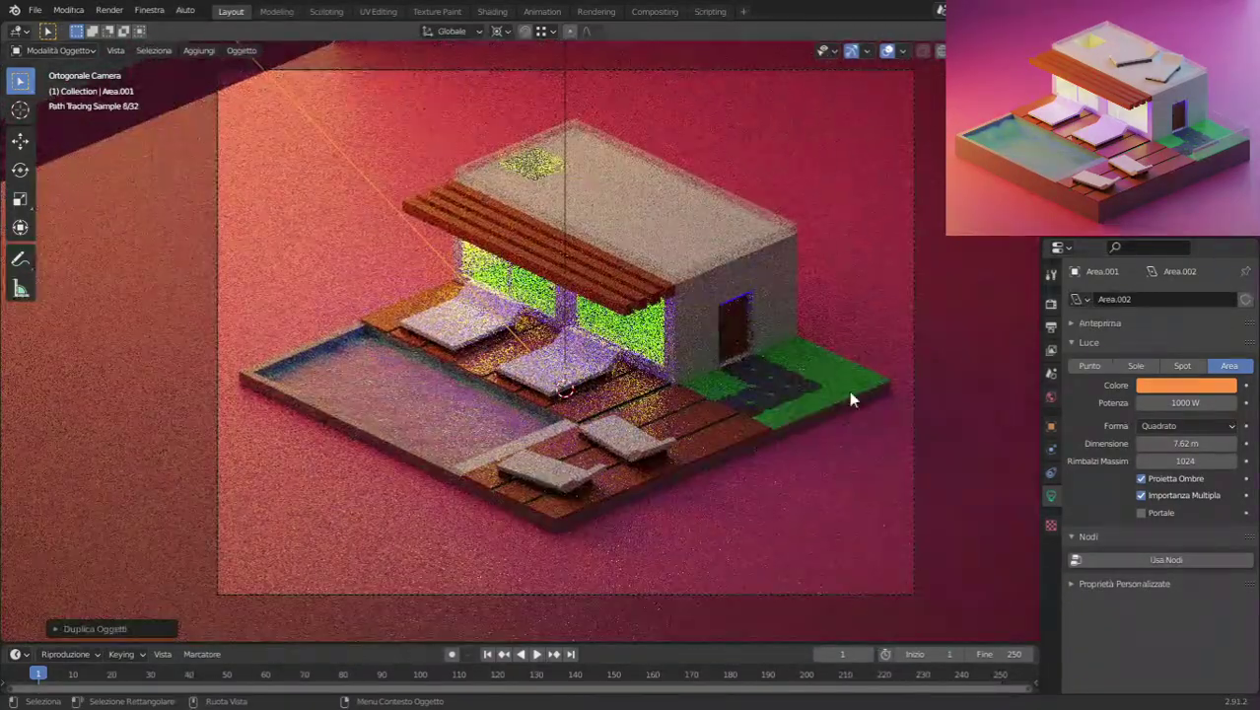
{"action": "left_click", "coordinate": [848, 390]}
{"action": "scroll", "coordinate": [810, 408], "scroll_direction": "down", "scroll_amount": 3}
{"action": "key", "text": "KP_1"}
{"action": "scroll", "coordinate": [377, 424], "scroll_direction": "down", "scroll_amount": 3}
{"action": "key", "text": "g"}
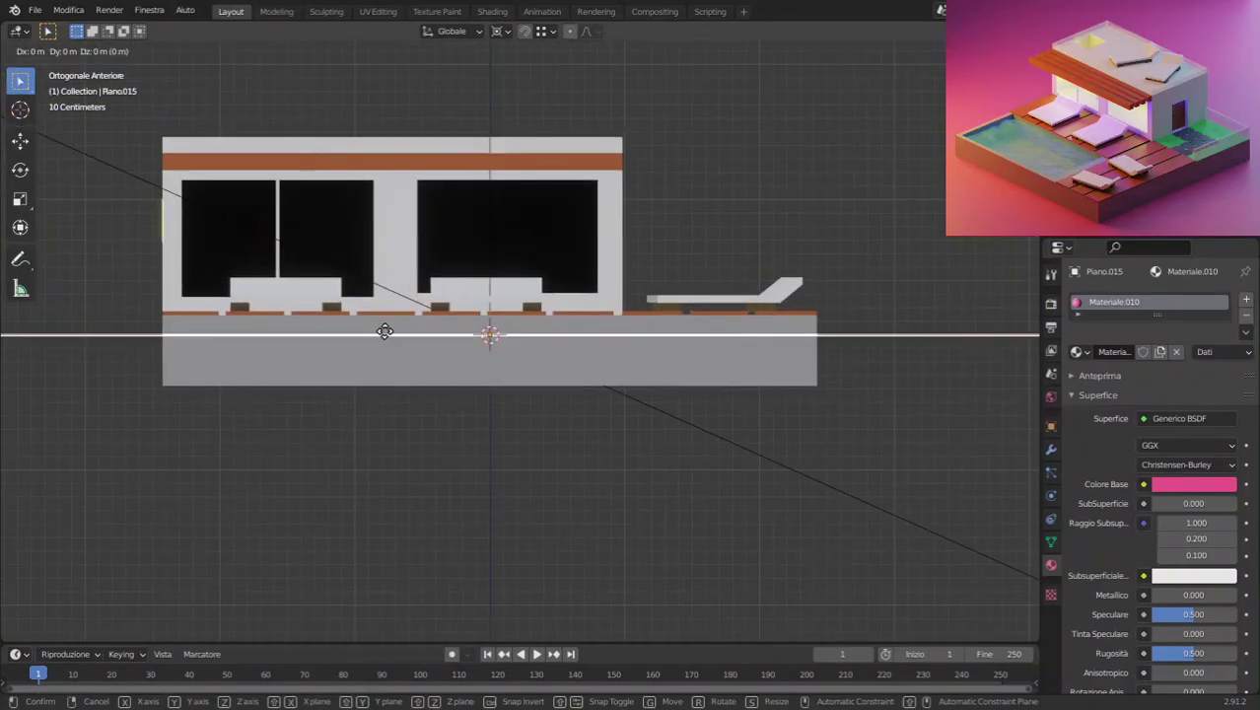
{"action": "left_click", "coordinate": [395, 381]}
{"action": "key", "text": "KP_0"}
{"action": "scroll", "coordinate": [318, 126], "scroll_direction": "down", "scroll_amount": 1}
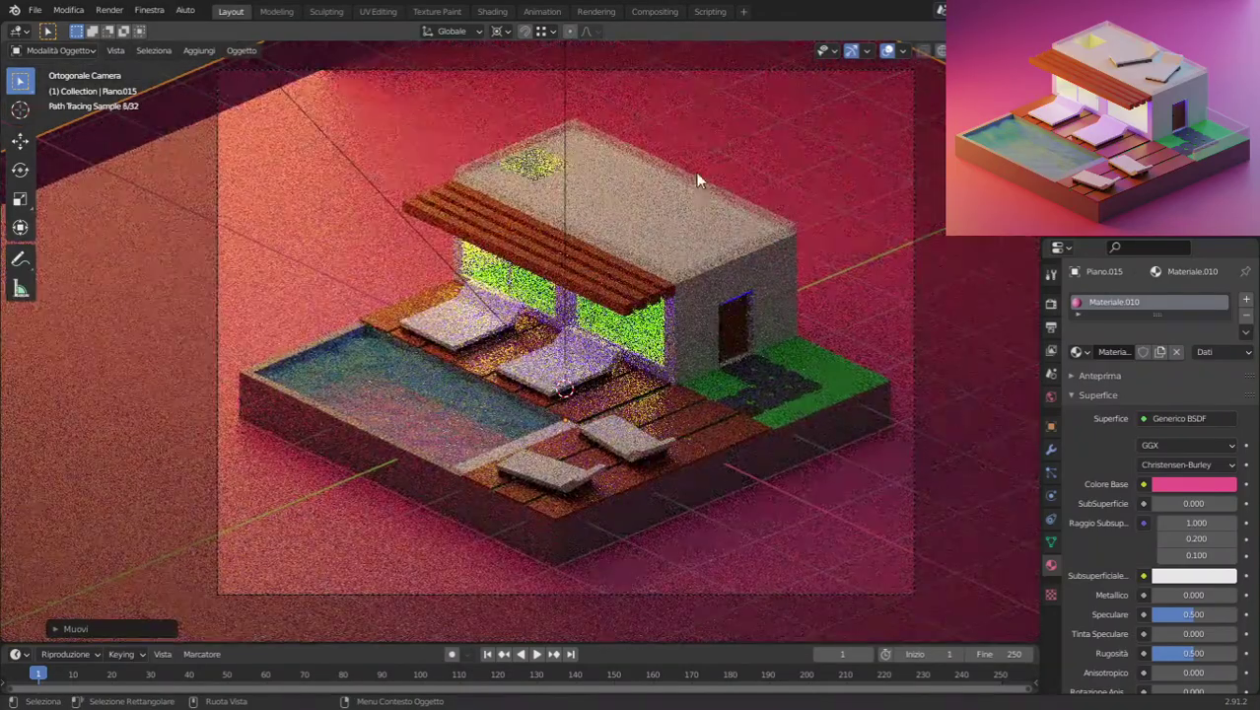
{"action": "scroll", "coordinate": [317, 126], "scroll_direction": "down", "scroll_amount": 3}
Step: Reposition the orange area light beside the house
{"action": "left_click", "coordinate": [306, 118]}
{"action": "key", "text": "g"}
{"action": "left_click", "coordinate": [296, 113]}
{"action": "scroll", "coordinate": [617, 224], "scroll_direction": "up", "scroll_amount": 2}
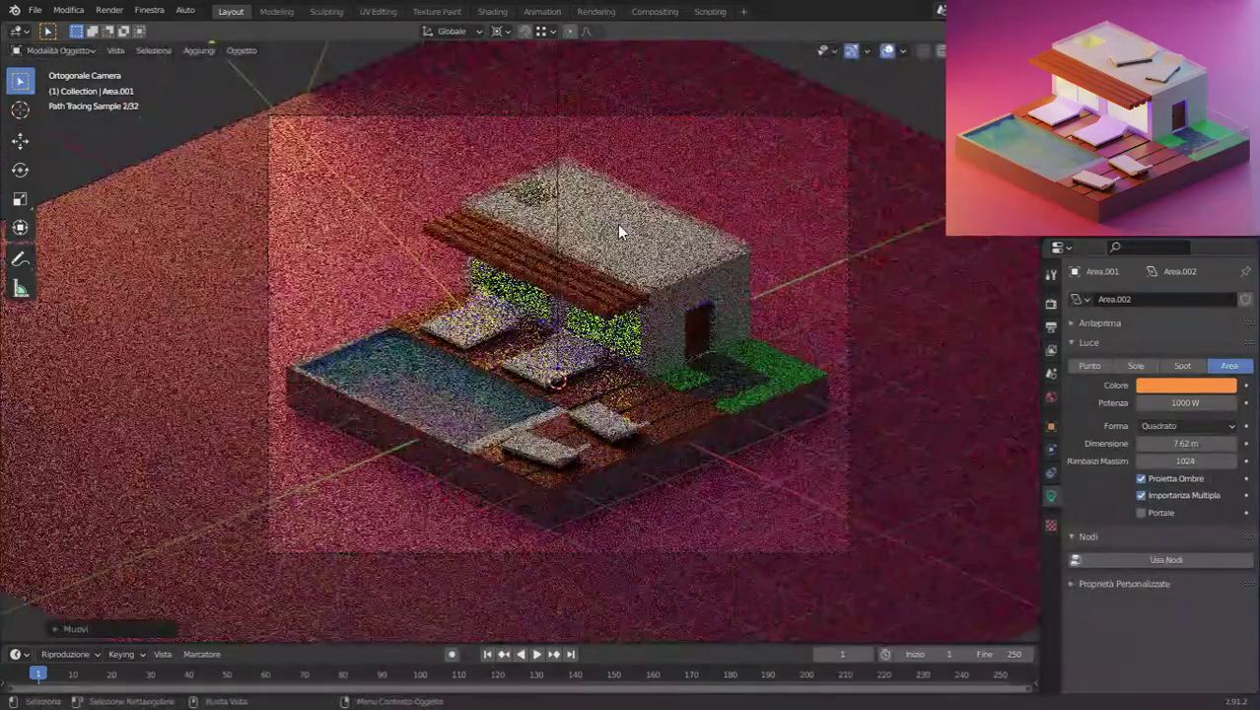
{"action": "scroll", "coordinate": [617, 224], "scroll_direction": "up", "scroll_amount": 2}
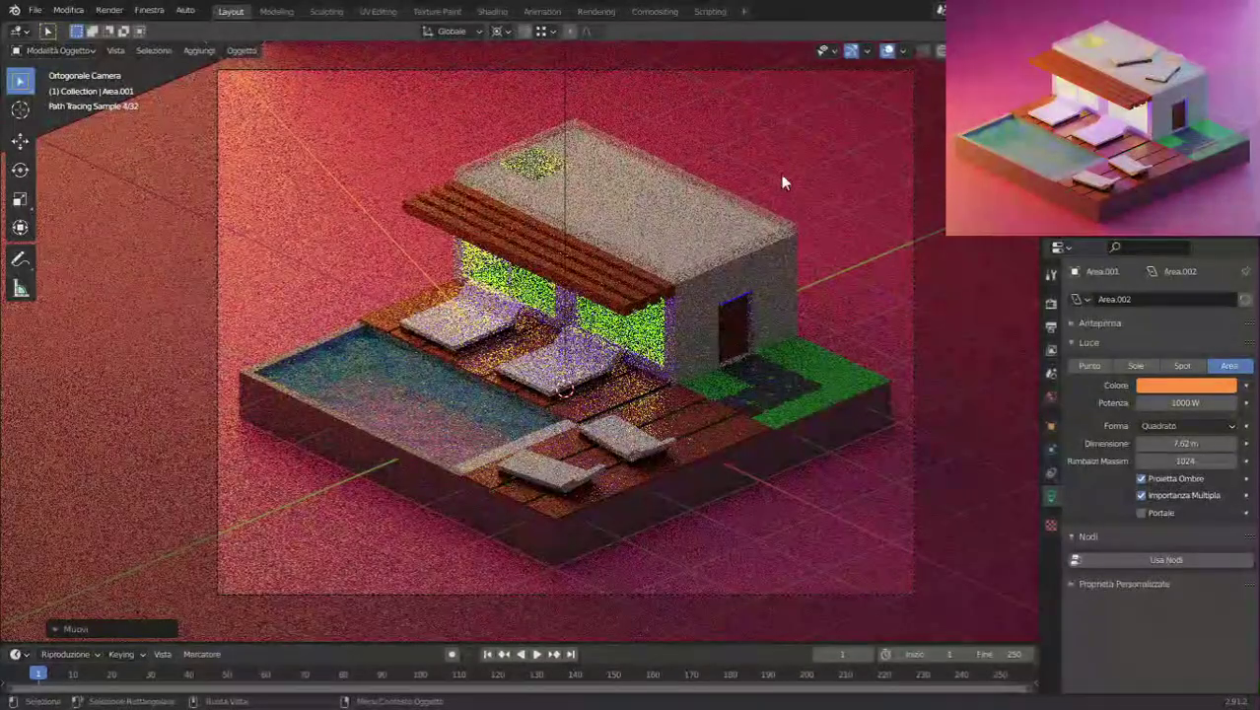
{"action": "scroll", "coordinate": [467, 201], "scroll_direction": "down", "scroll_amount": 5}
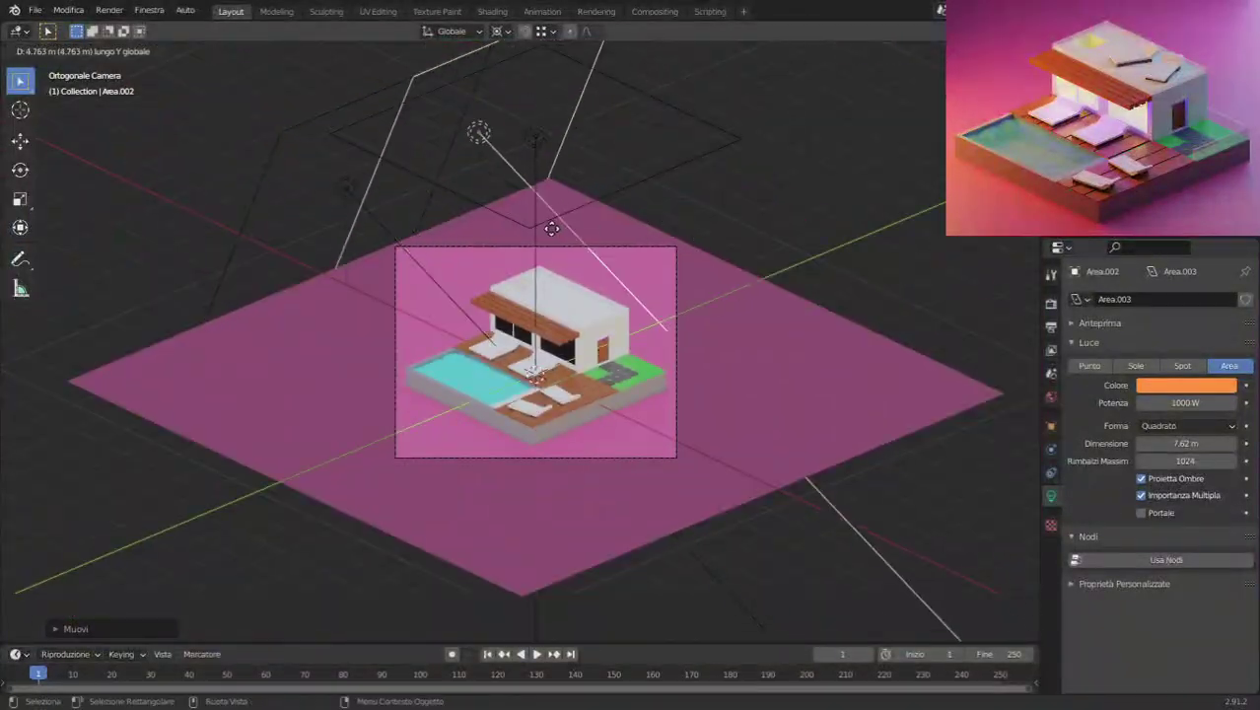
Step: Place the rotated light copy on the opposite side and tint it pale pink
{"action": "left_click", "coordinate": [896, 526]}
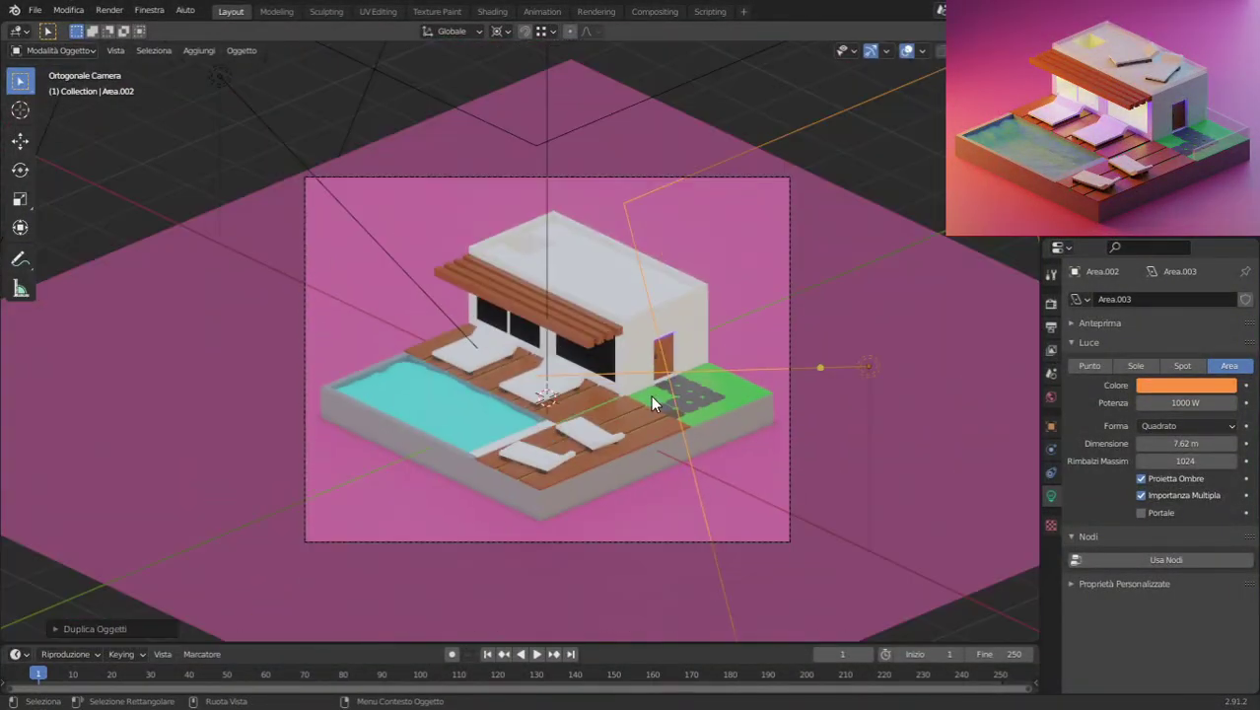
{"action": "scroll", "coordinate": [650, 395], "scroll_direction": "up", "scroll_amount": 2}
{"action": "scroll", "coordinate": [653, 394], "scroll_direction": "up", "scroll_amount": 2}
{"action": "left_click", "coordinate": [1185, 385]}
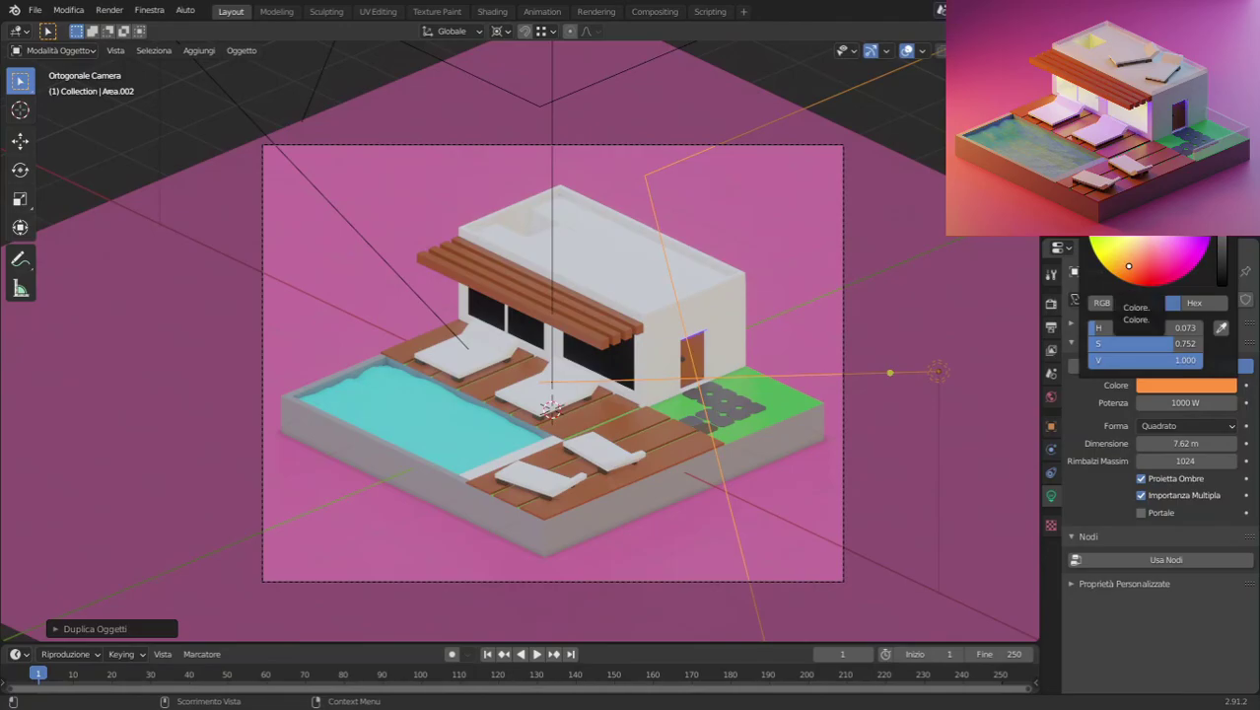
{"action": "left_click", "coordinate": [1152, 241]}
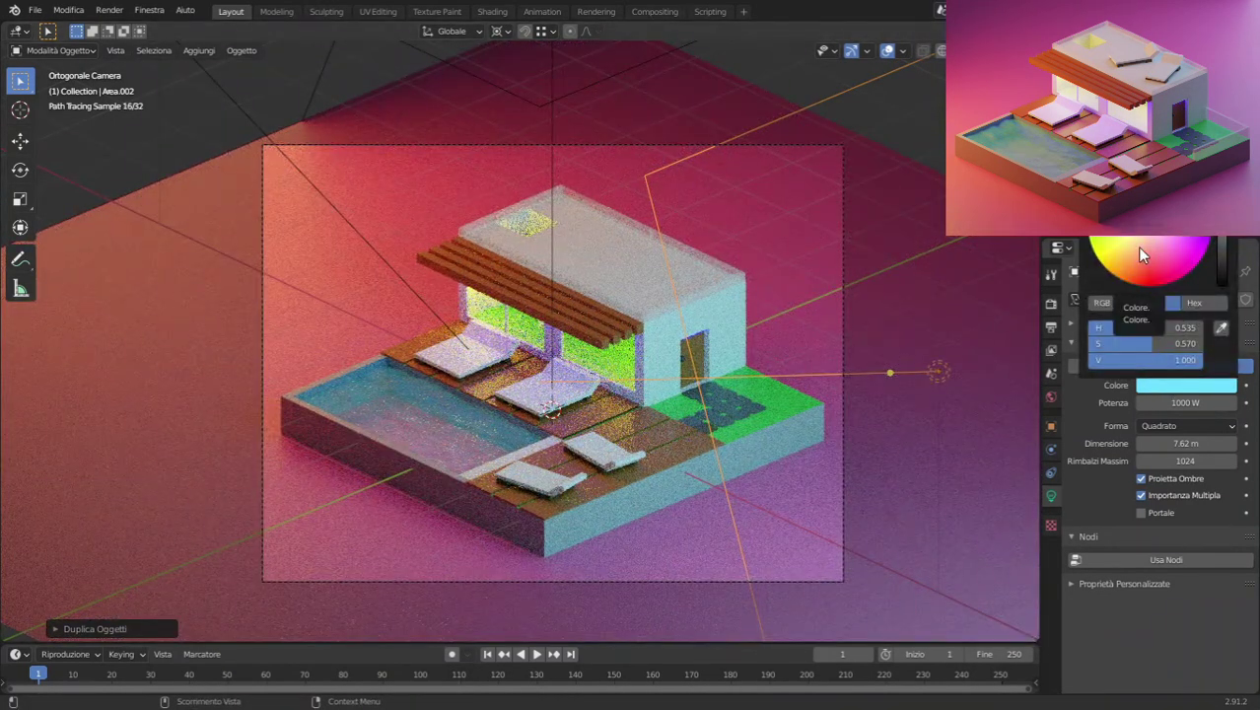
{"action": "left_click", "coordinate": [1136, 242]}
{"action": "left_click", "coordinate": [1159, 236]}
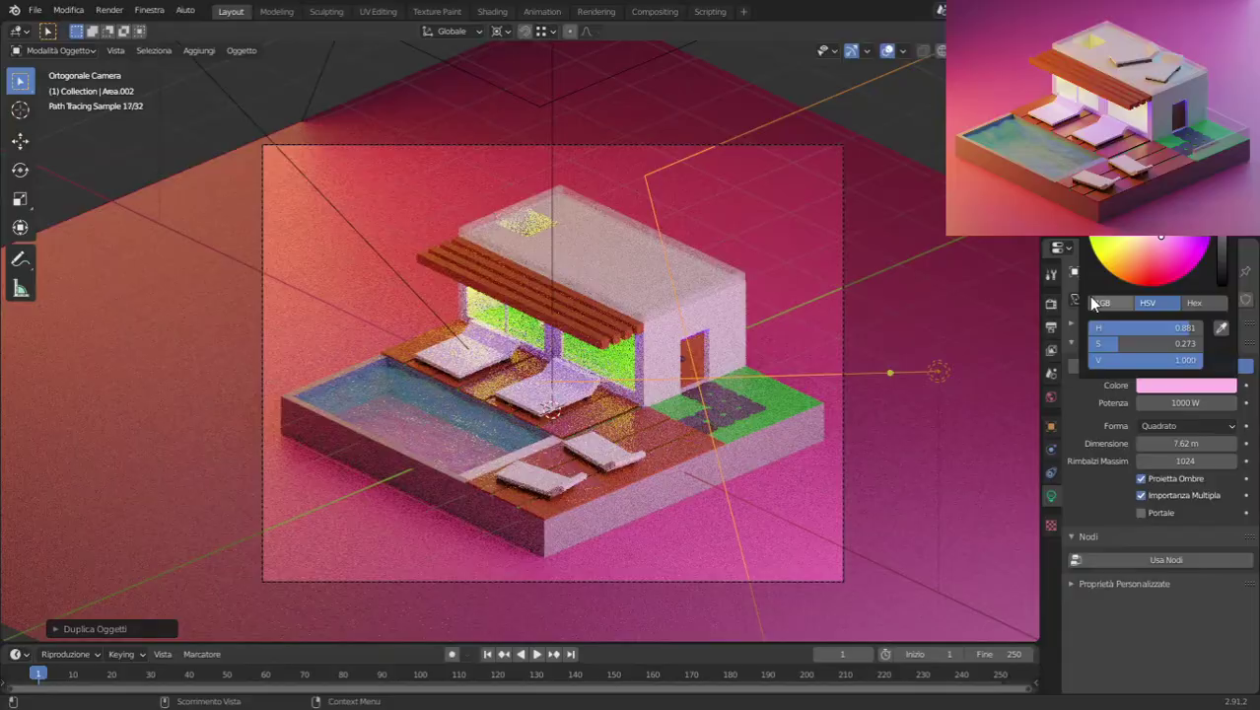
Step: Compare it against the orange light, then change the pink light to saturated red
{"action": "key", "text": "r"}
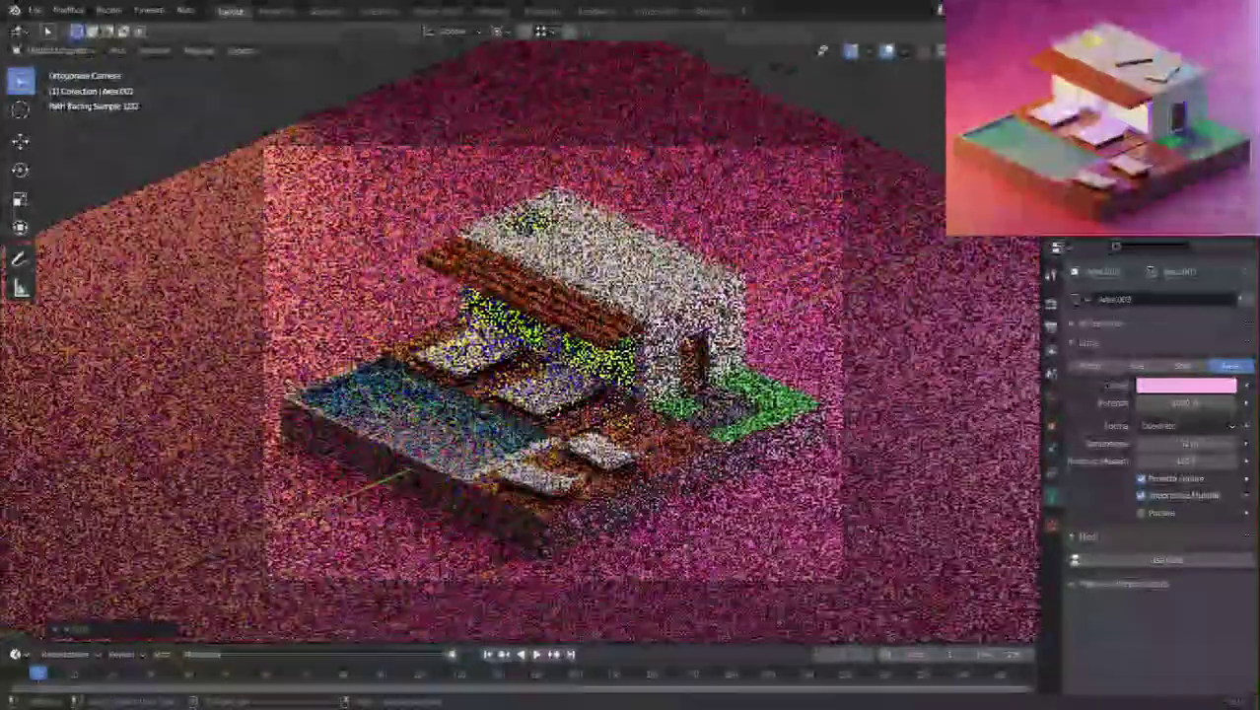
{"action": "scroll", "coordinate": [393, 210], "scroll_direction": "down", "scroll_amount": 2}
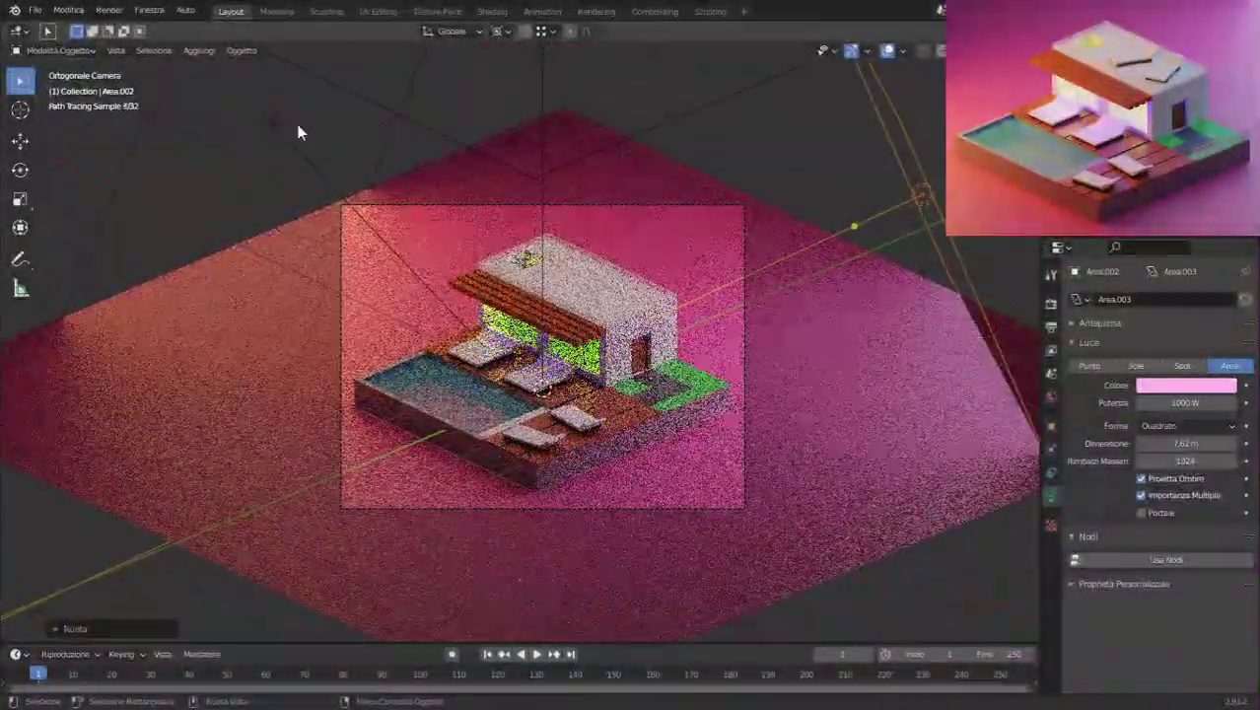
{"action": "scroll", "coordinate": [295, 131], "scroll_direction": "down", "scroll_amount": 2}
{"action": "scroll", "coordinate": [416, 214], "scroll_direction": "up", "scroll_amount": 4}
{"action": "scroll", "coordinate": [440, 332], "scroll_direction": "up", "scroll_amount": 2}
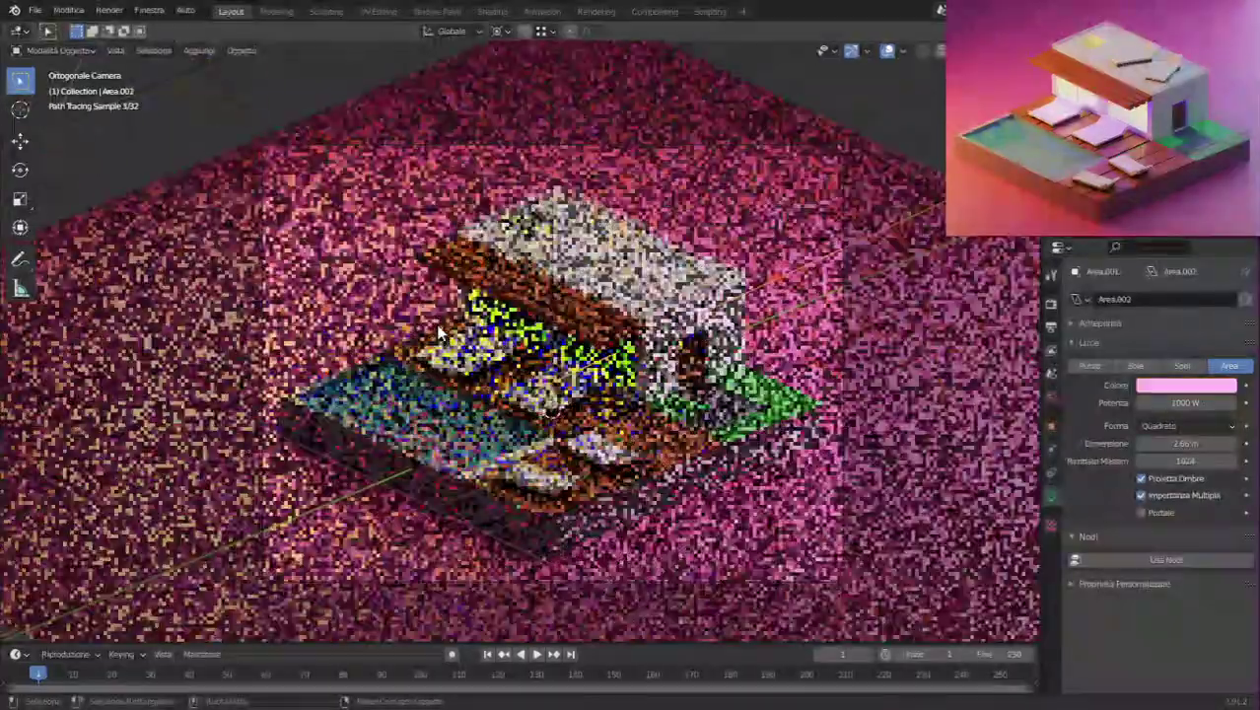
{"action": "scroll", "coordinate": [441, 332], "scroll_direction": "down", "scroll_amount": 3}
{"action": "left_click", "coordinate": [207, 75]}
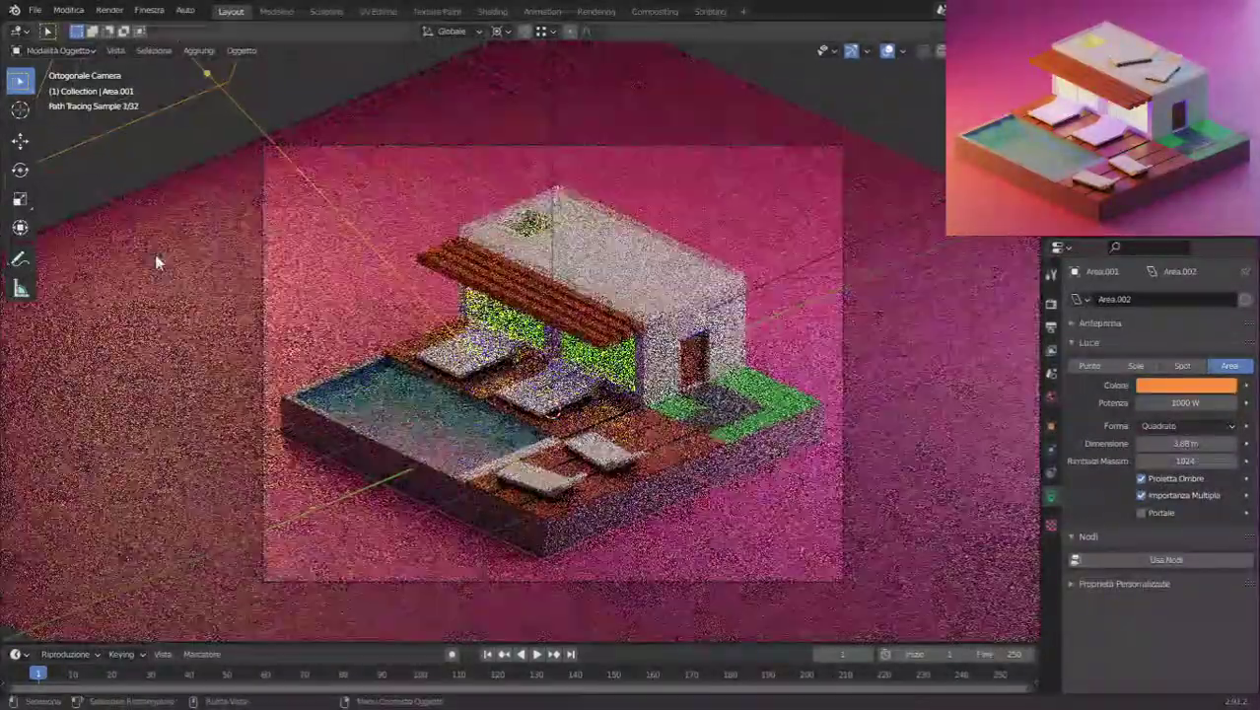
{"action": "left_click", "coordinate": [1104, 168]}
{"action": "left_click", "coordinate": [1148, 385]}
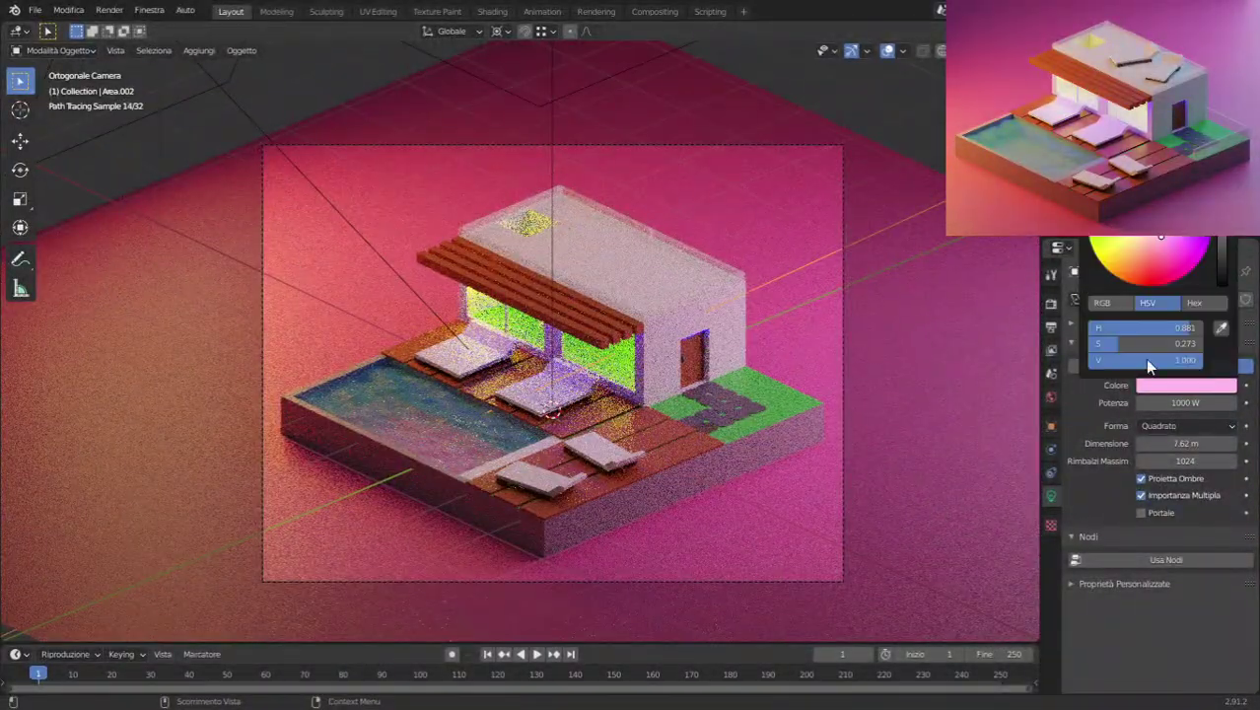
{"action": "left_click_drag", "start_coordinate": [1147, 367], "coordinate": [1143, 308]}
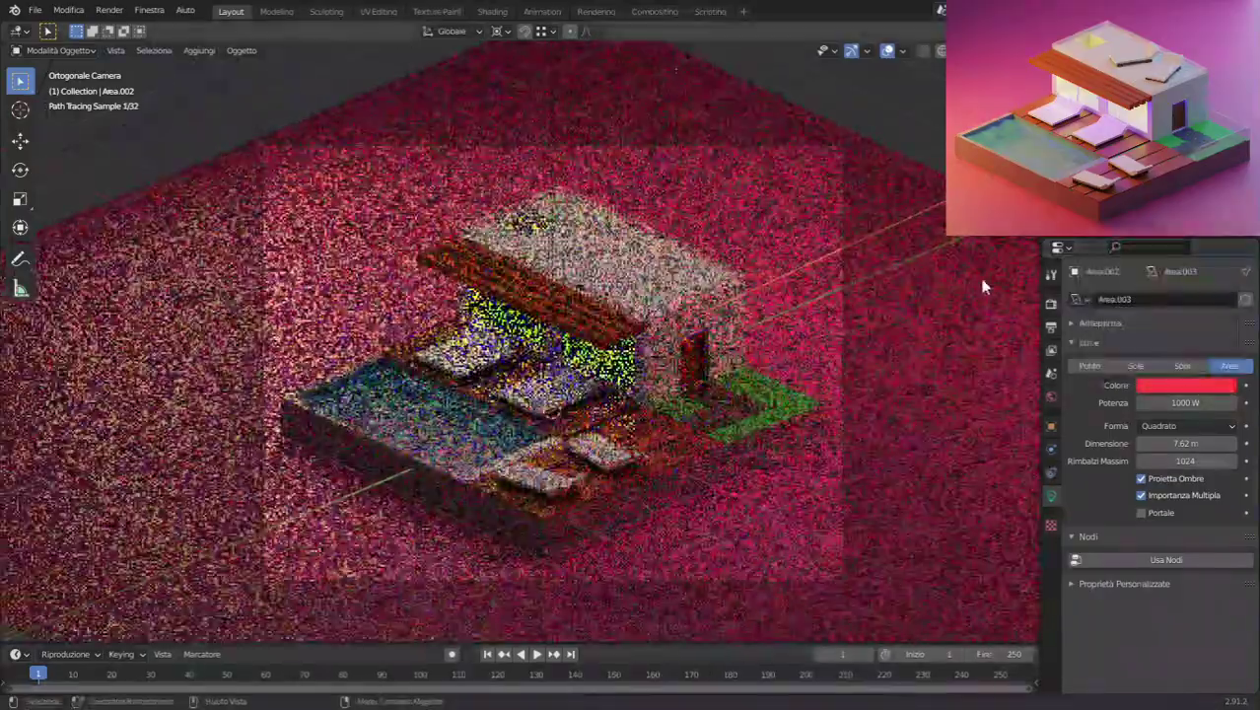
Step: Rotate the red light twice to aim it at the house
{"action": "key", "text": "r"}
{"action": "left_click", "coordinate": [818, 186]}
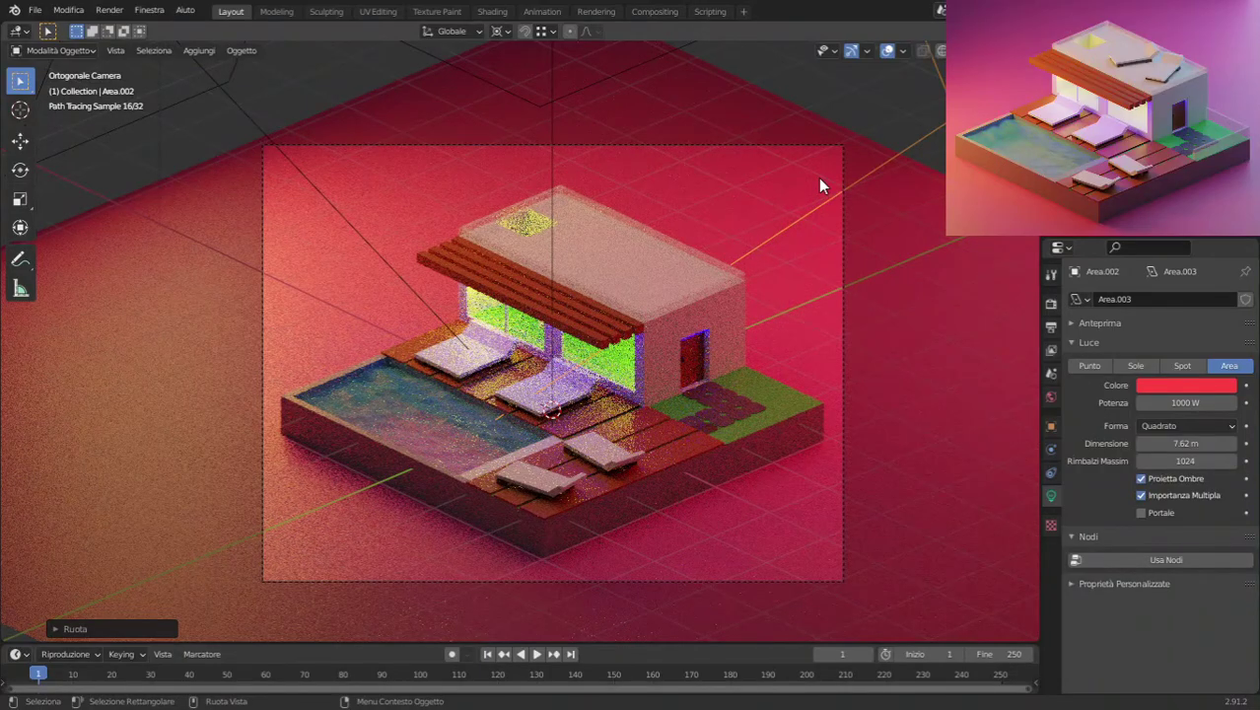
{"action": "key", "text": "r"}
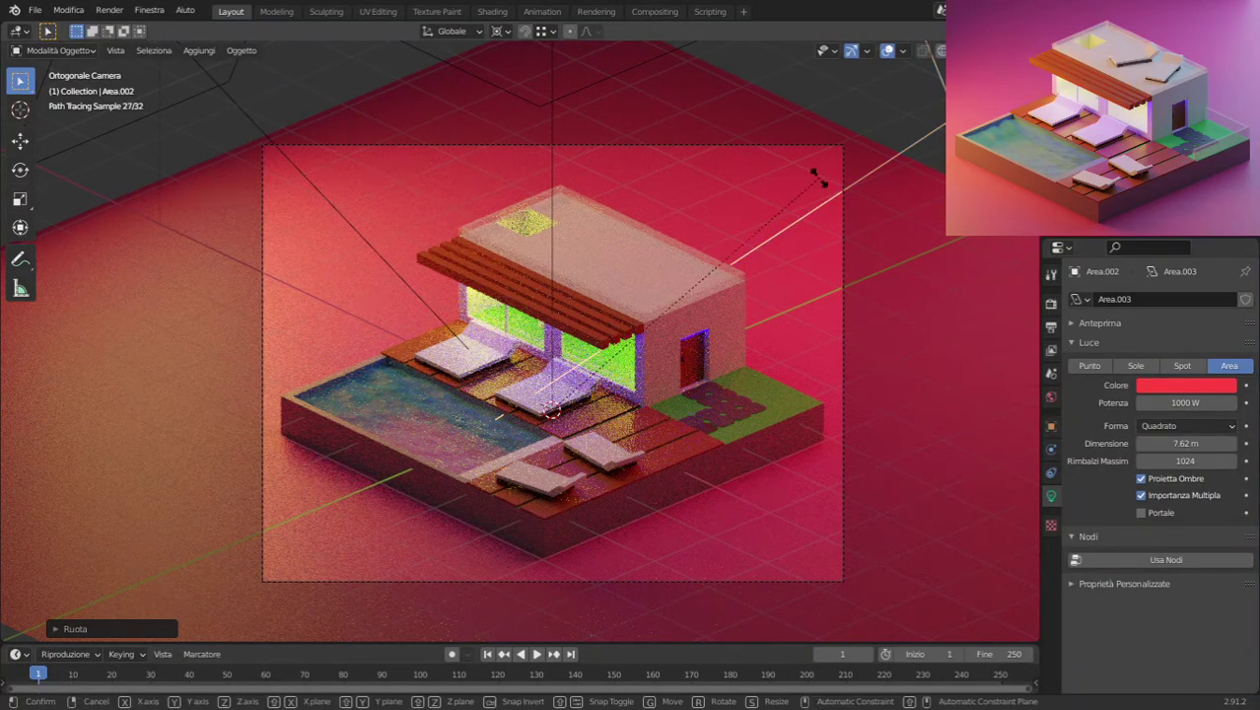
{"action": "left_click", "coordinate": [867, 227]}
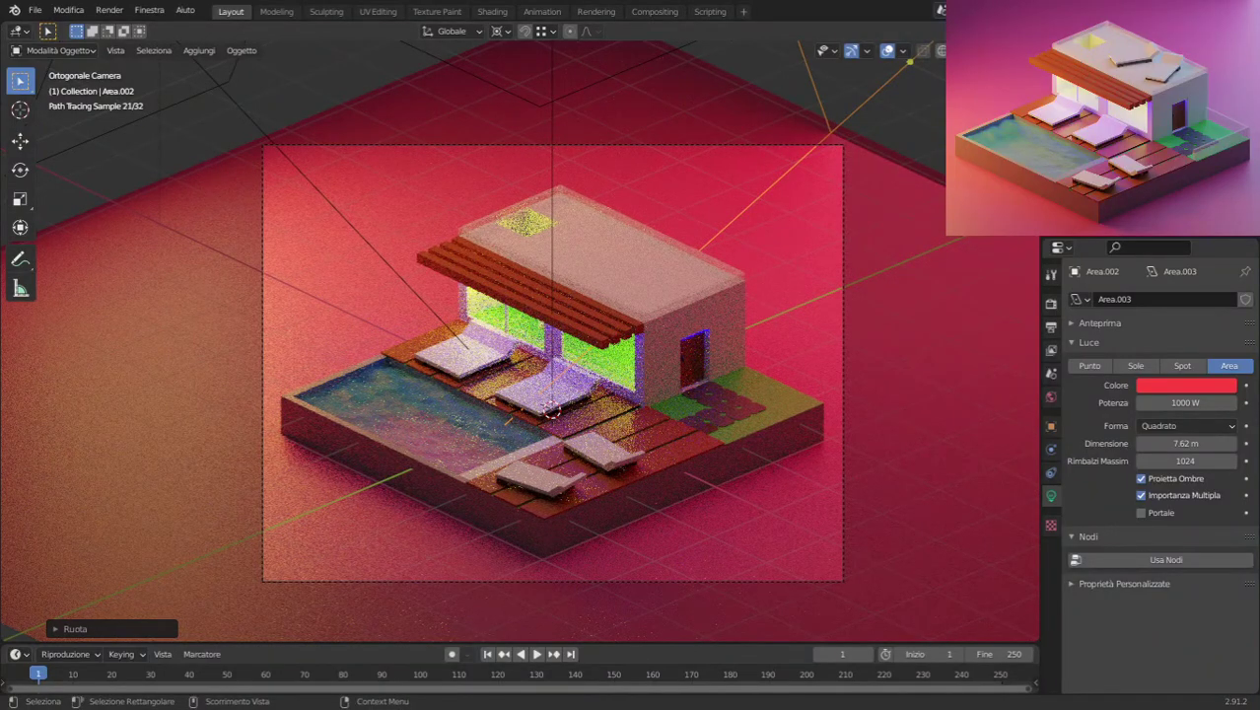
Step: Raise the 'led porta' door LED's emission strength to 50, then select Area.001
{"action": "left_click", "coordinate": [693, 345]}
{"action": "left_click", "coordinate": [1050, 565]}
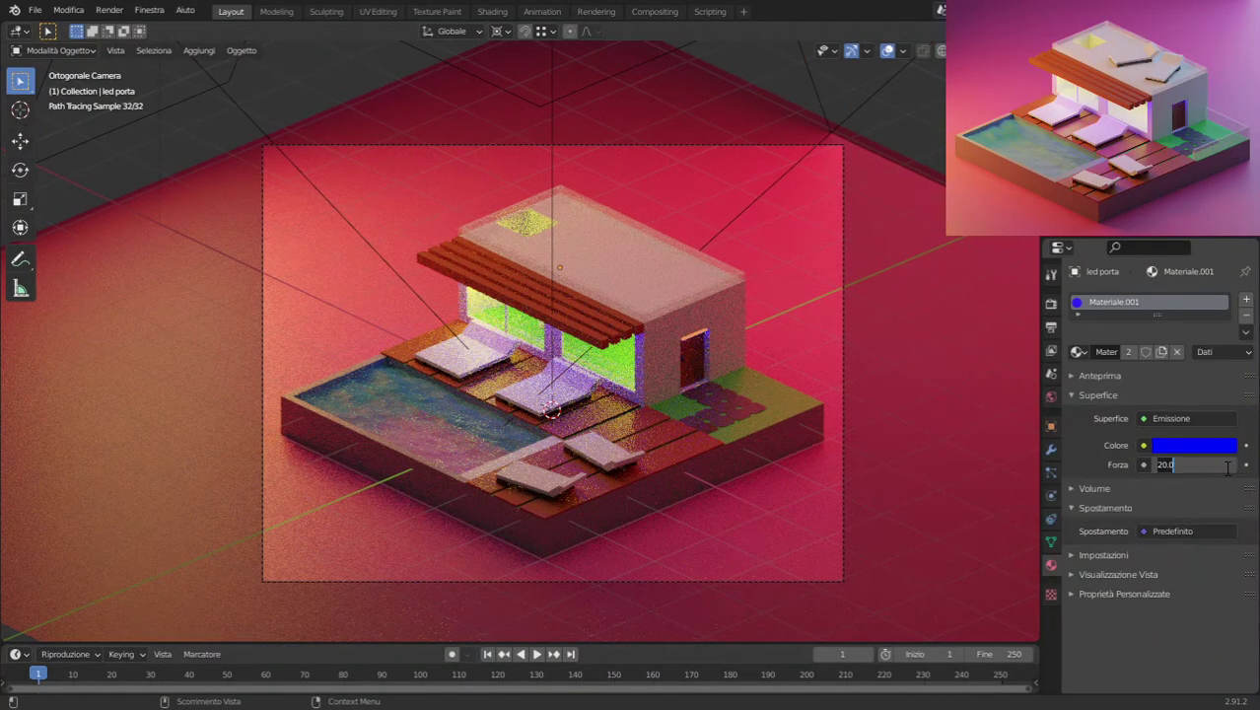
{"action": "left_click_drag", "start_coordinate": [1193, 464], "coordinate": [1225, 466]}
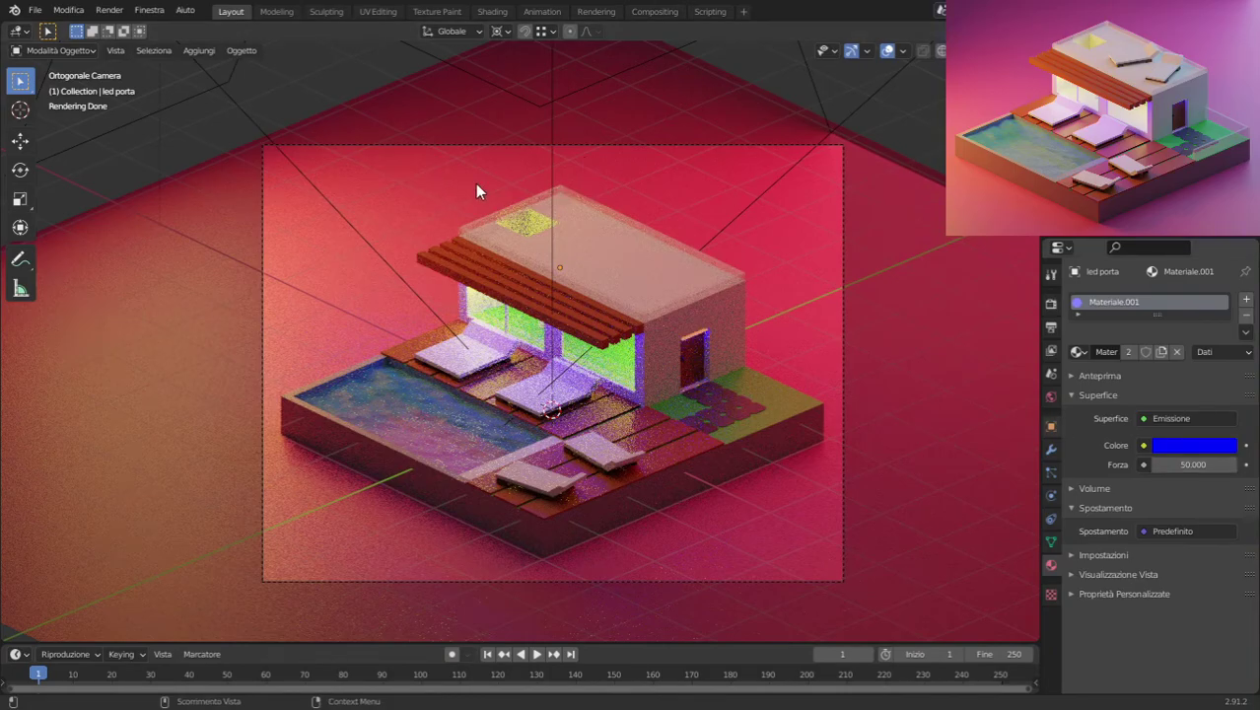
{"action": "left_click", "coordinate": [69, 175]}
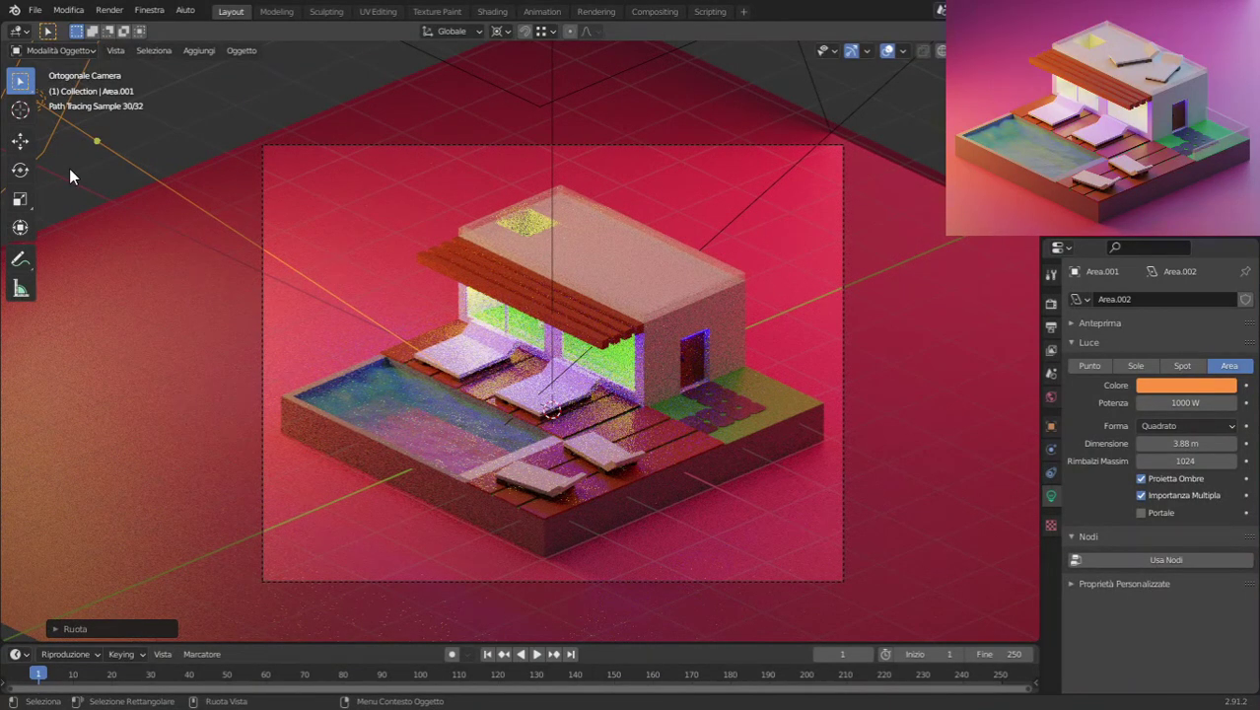
Step: In solid shading, hide the pool water and set the 'scale' strip's base colour to pink
{"action": "left_click", "coordinate": [501, 451]}
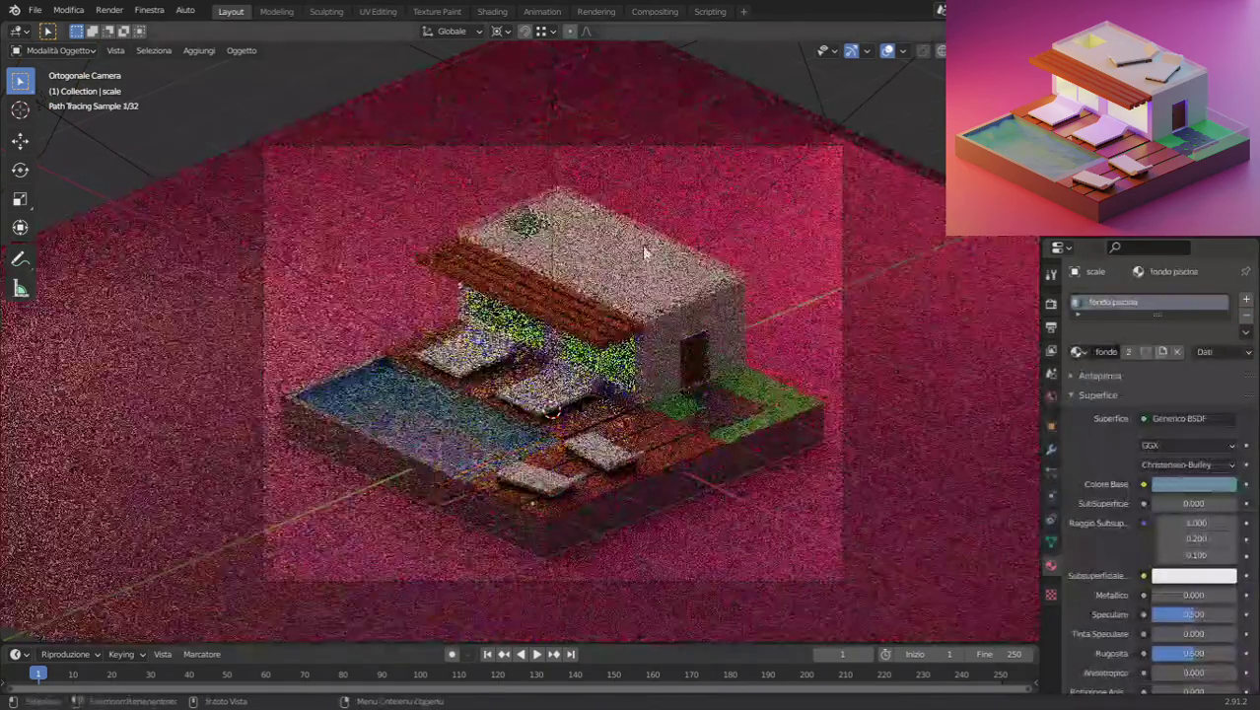
{"action": "left_click", "coordinate": [533, 439]}
{"action": "left_click", "coordinate": [1144, 352]}
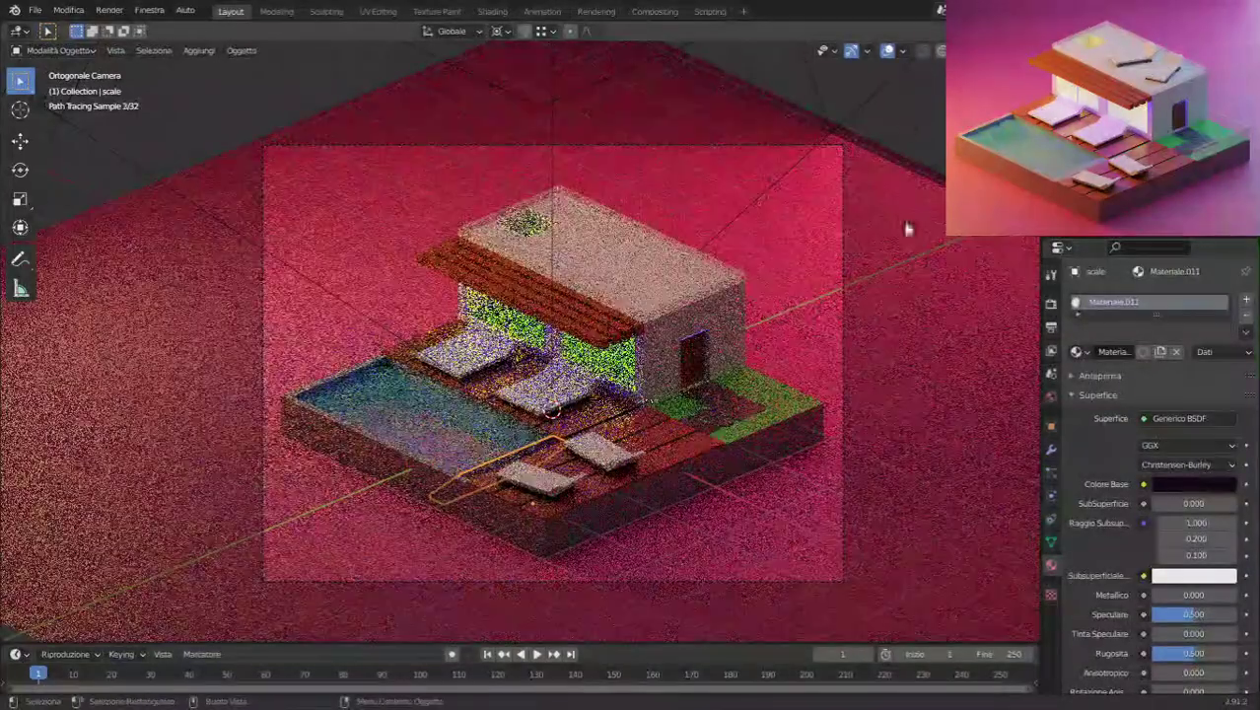
{"action": "left_click", "coordinate": [951, 50]}
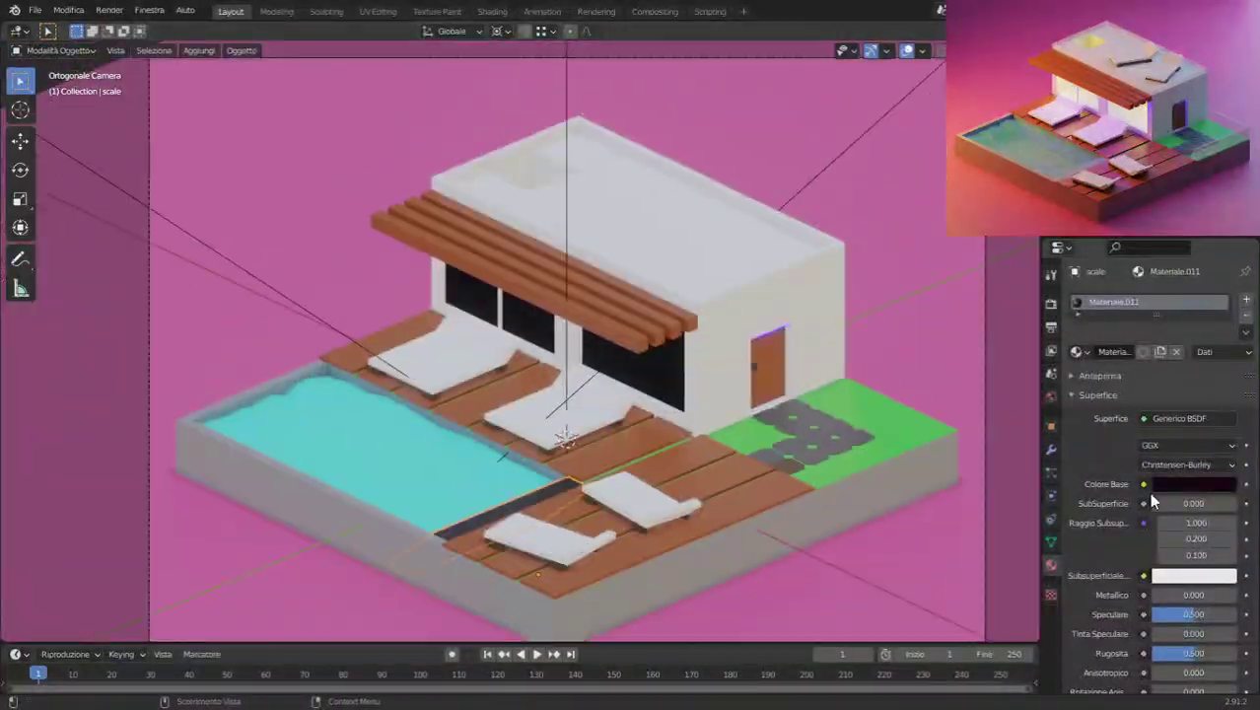
{"action": "key", "text": "h"}
{"action": "left_click", "coordinate": [421, 472]}
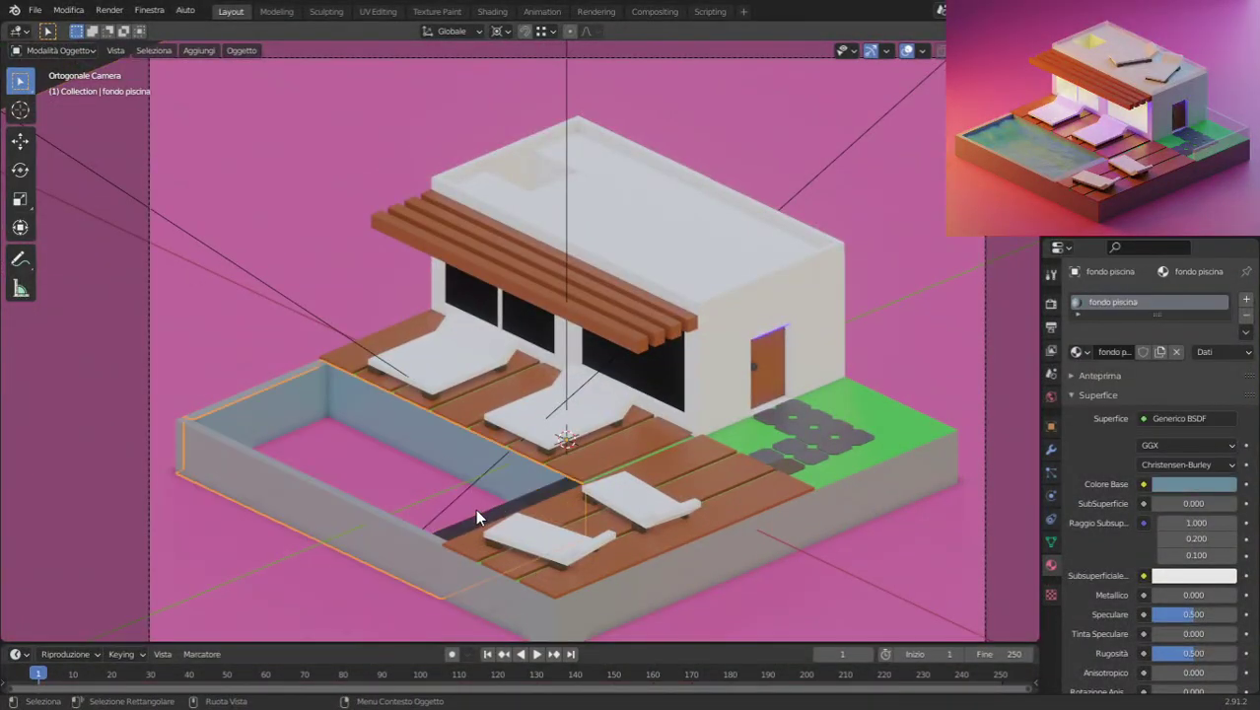
{"action": "left_click", "coordinate": [1193, 484]}
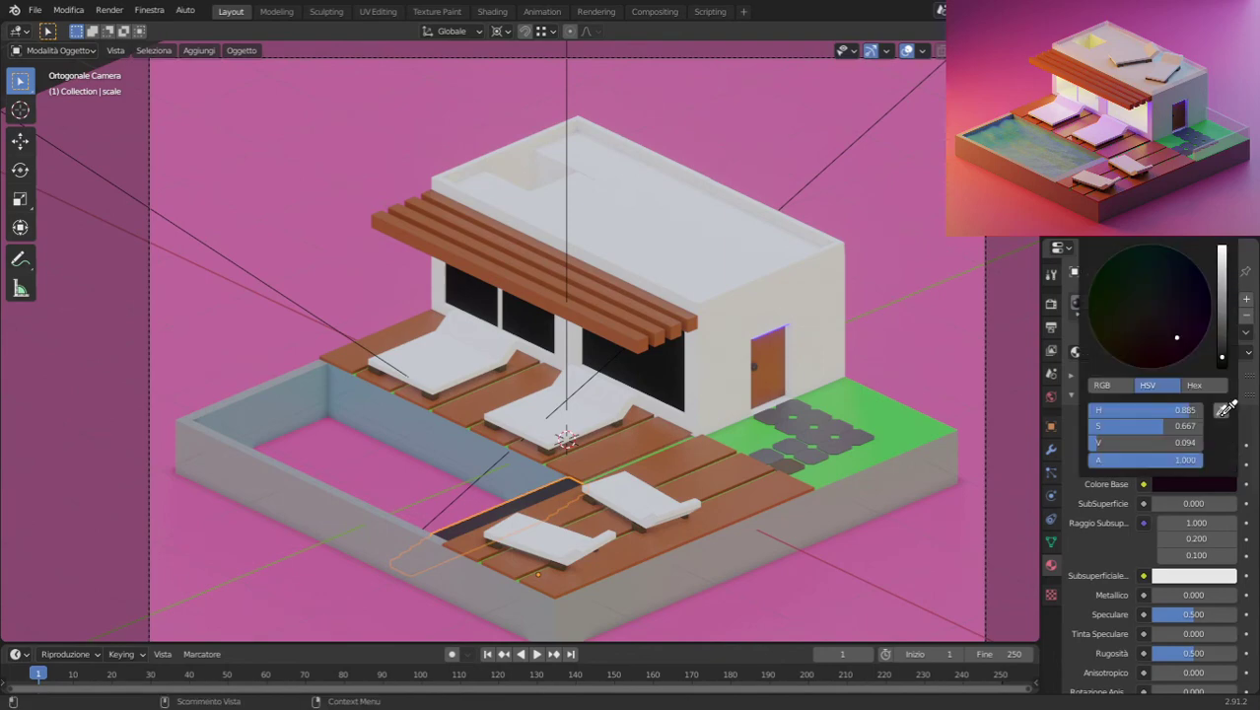
Step: Move the pink ground plane vertically, checking its height in front view
{"action": "left_click", "coordinate": [484, 478]}
{"action": "key", "text": "g"}
{"action": "key", "text": "z"}
{"action": "left_click", "coordinate": [395, 426]}
{"action": "key", "text": "KP_1"}
{"action": "scroll", "coordinate": [646, 403], "scroll_direction": "up", "scroll_amount": 5}
{"action": "key", "text": "g"}
{"action": "key", "text": "z"}
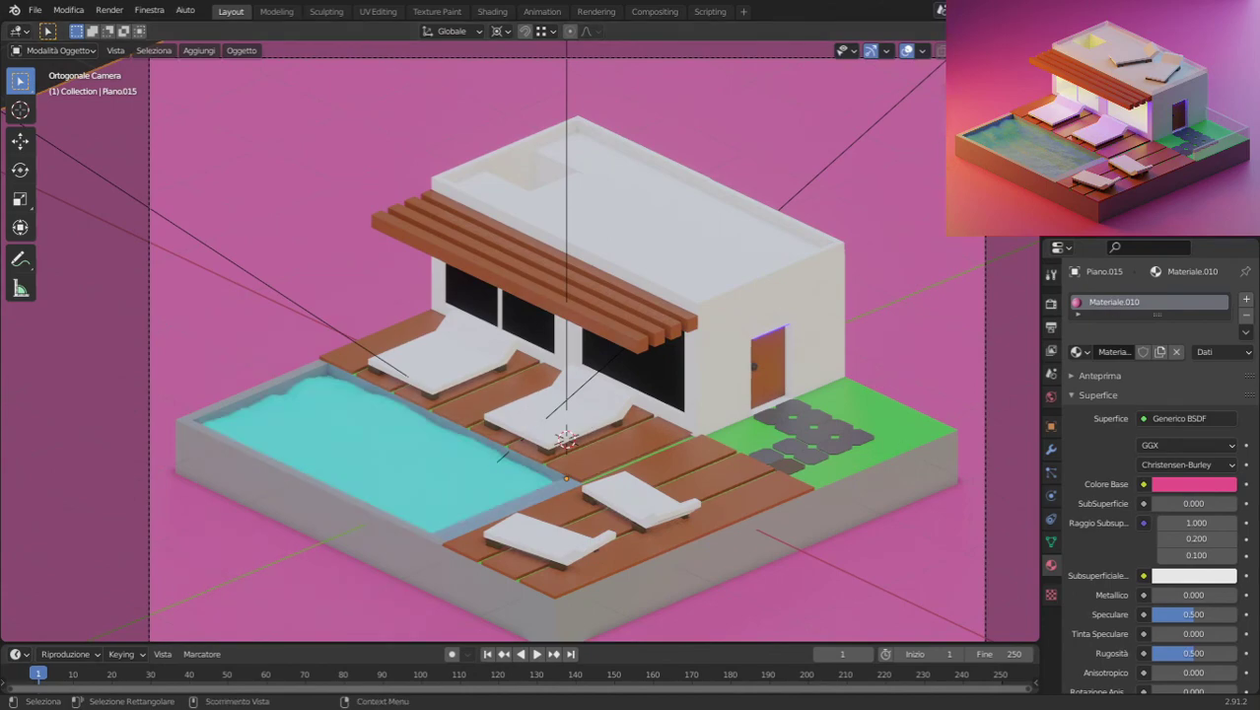
{"action": "scroll", "coordinate": [858, 131], "scroll_direction": "down", "scroll_amount": 1}
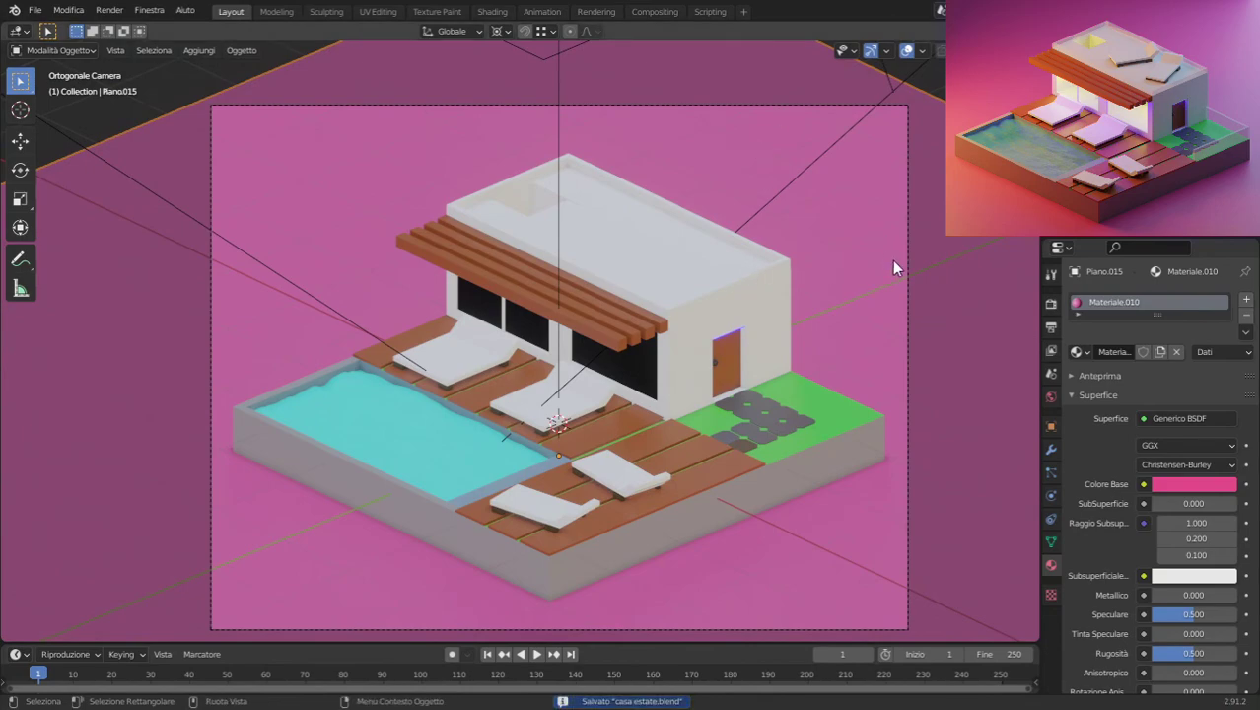
Step: Duplicate the roof glass frame 'vetri sul tetto' and move the copy into place
{"action": "left_click", "coordinate": [765, 271]}
{"action": "middle_click_drag", "start_coordinate": [765, 270], "coordinate": [596, 86]}
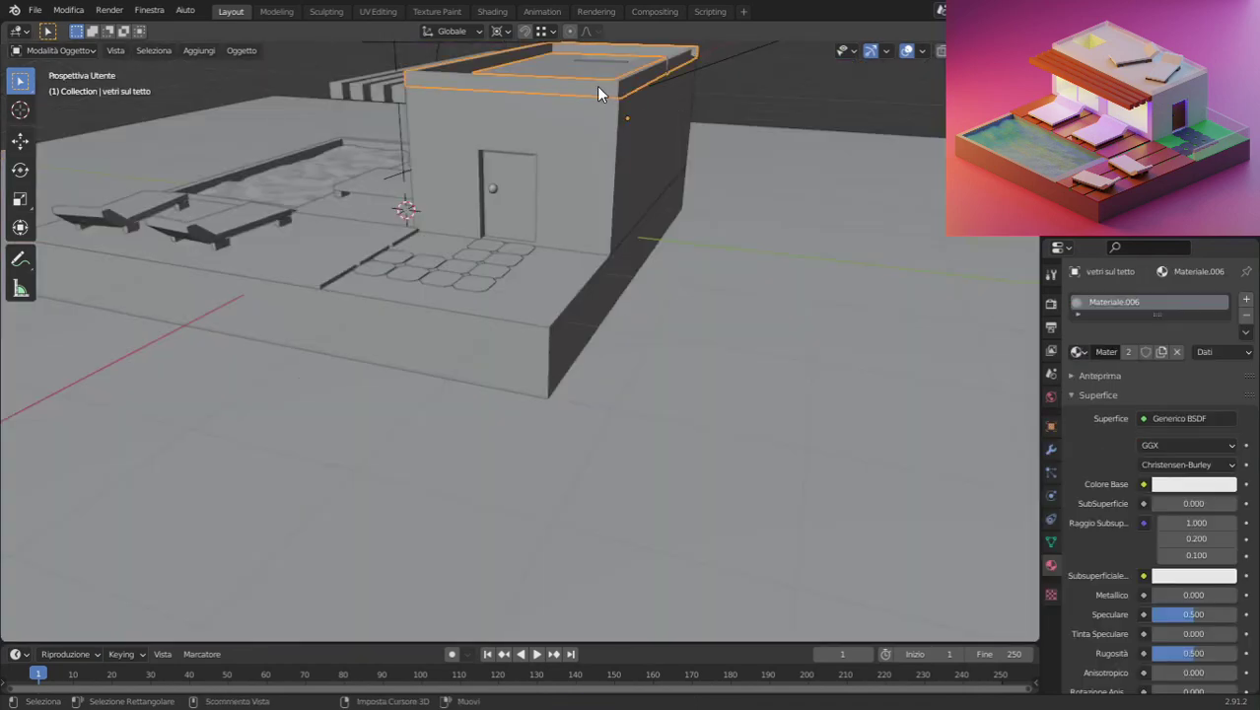
{"action": "left_click", "coordinate": [551, 309]}
{"action": "key", "text": "KP_Decimal"}
{"action": "key", "text": "KP_7"}
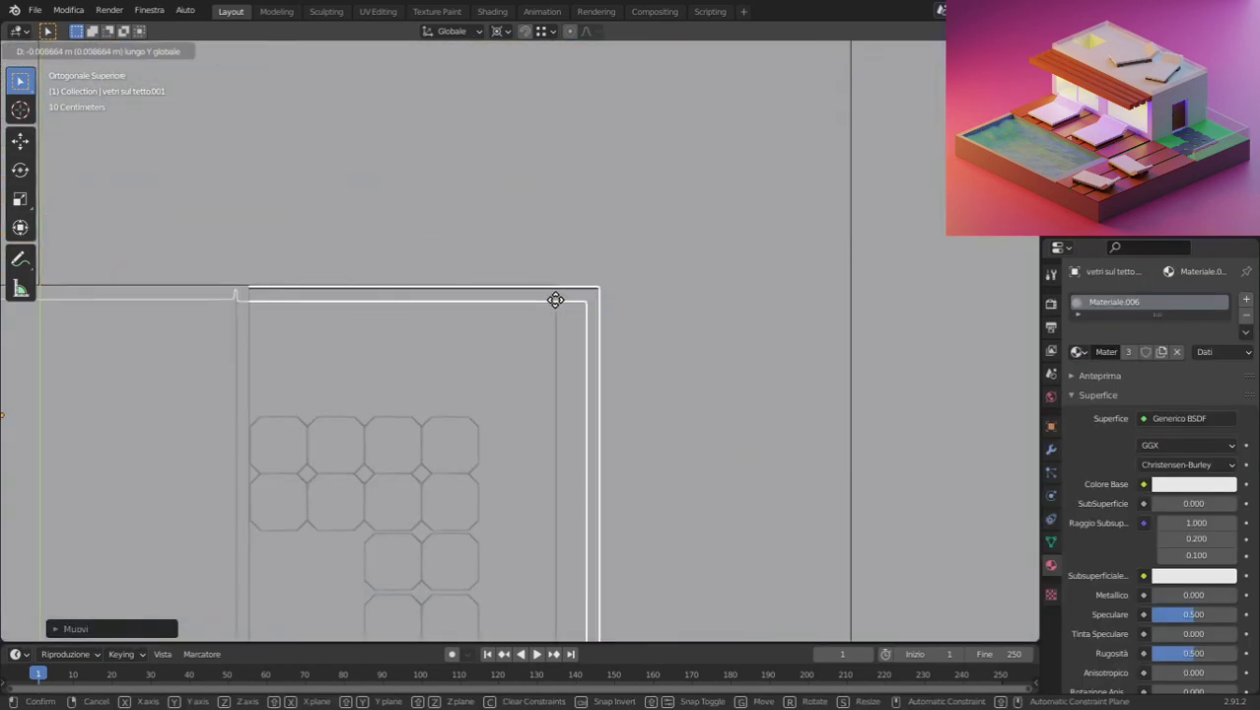
{"action": "mouse_move", "coordinate": [549, 304]}
{"action": "middle_mouse_down"}
{"action": "mouse_move", "coordinate": [484, 260]}
{"action": "mouse_move", "coordinate": [520, 310]}
{"action": "mouse_move", "coordinate": [630, 220]}
{"action": "mouse_move", "coordinate": [566, 279]}
{"action": "mouse_move", "coordinate": [506, 159]}
{"action": "mouse_move", "coordinate": [478, 224]}
{"action": "mouse_move", "coordinate": [483, 336]}
{"action": "middle_mouse_up"}
{"action": "key", "text": "g"}
{"action": "left_click", "coordinate": [506, 160]}
Step: Edit the glass frame copy's edges from the top wireframe view, then preview rendered
{"action": "key", "text": "KP_7"}
{"action": "key", "text": "z"}
{"action": "left_click", "coordinate": [253, 318]}
{"action": "key", "text": "Tab"}
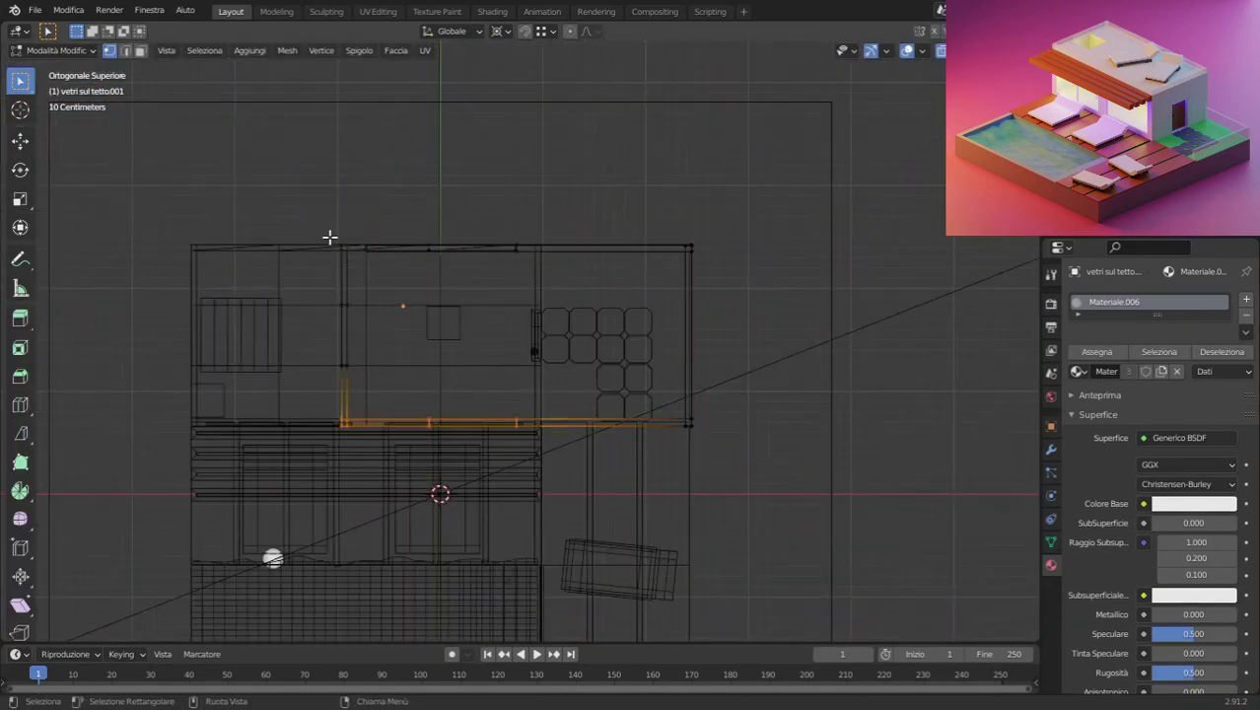
{"action": "key", "text": "z"}
{"action": "left_click", "coordinate": [308, 394]}
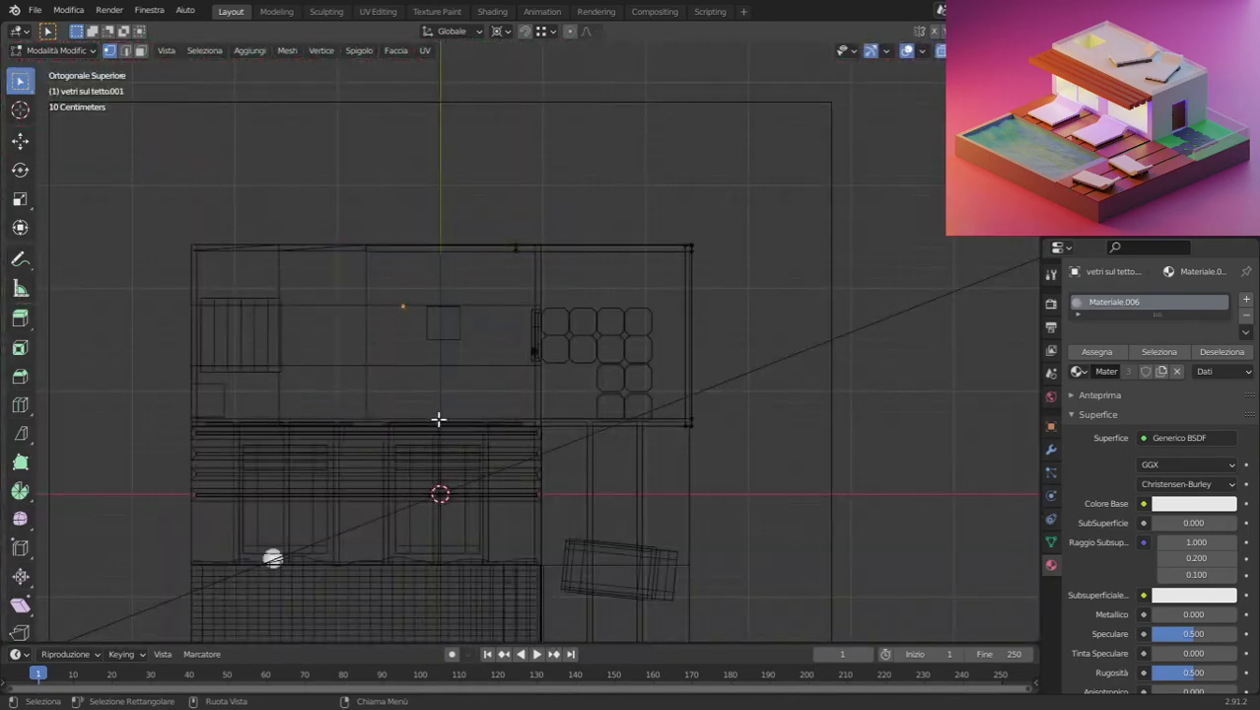
{"action": "left_click", "coordinate": [603, 424]}
{"action": "key", "text": "Tab"}
{"action": "key", "text": "KP_0"}
{"action": "key", "text": "z"}
{"action": "left_click", "coordinate": [809, 394]}
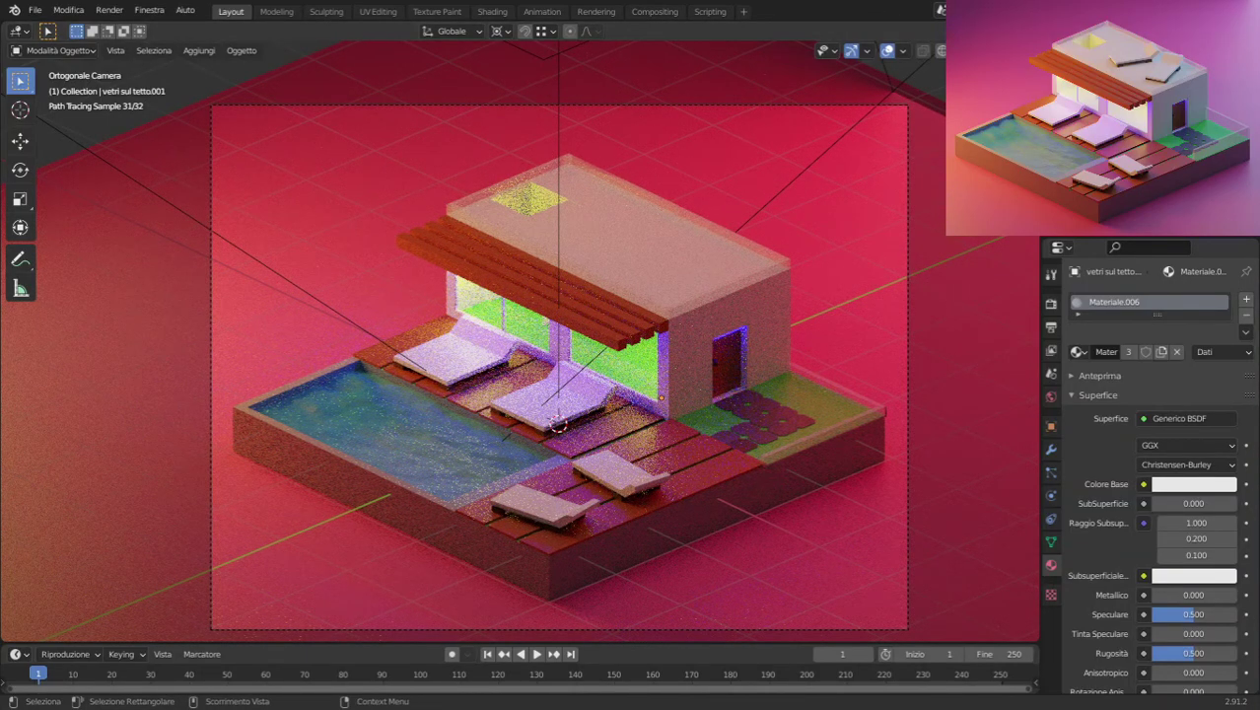
Step: Reposition the blue door LED 'led porta' from the side view
{"action": "left_click", "coordinate": [1084, 148]}
{"action": "key", "text": "KP_Decimal"}
{"action": "key", "text": "KP_3"}
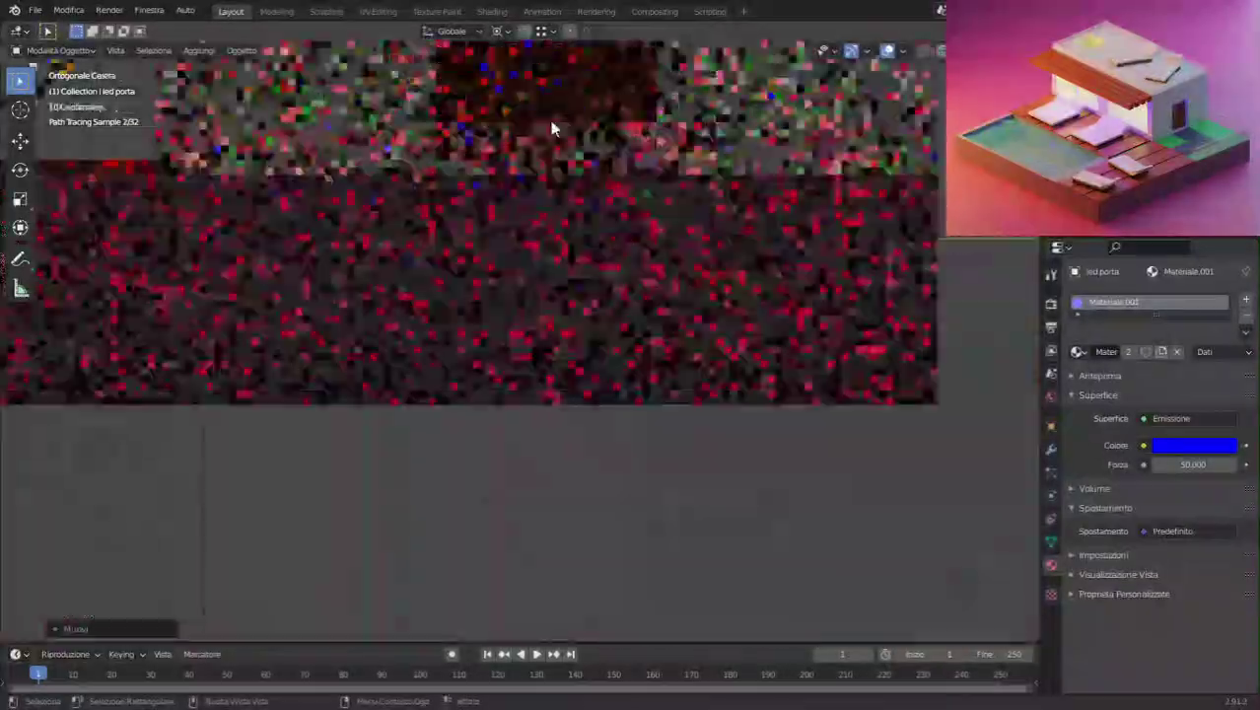
{"action": "key", "text": "g"}
{"action": "key", "text": "Escape"}
{"action": "key", "text": "KP_0"}
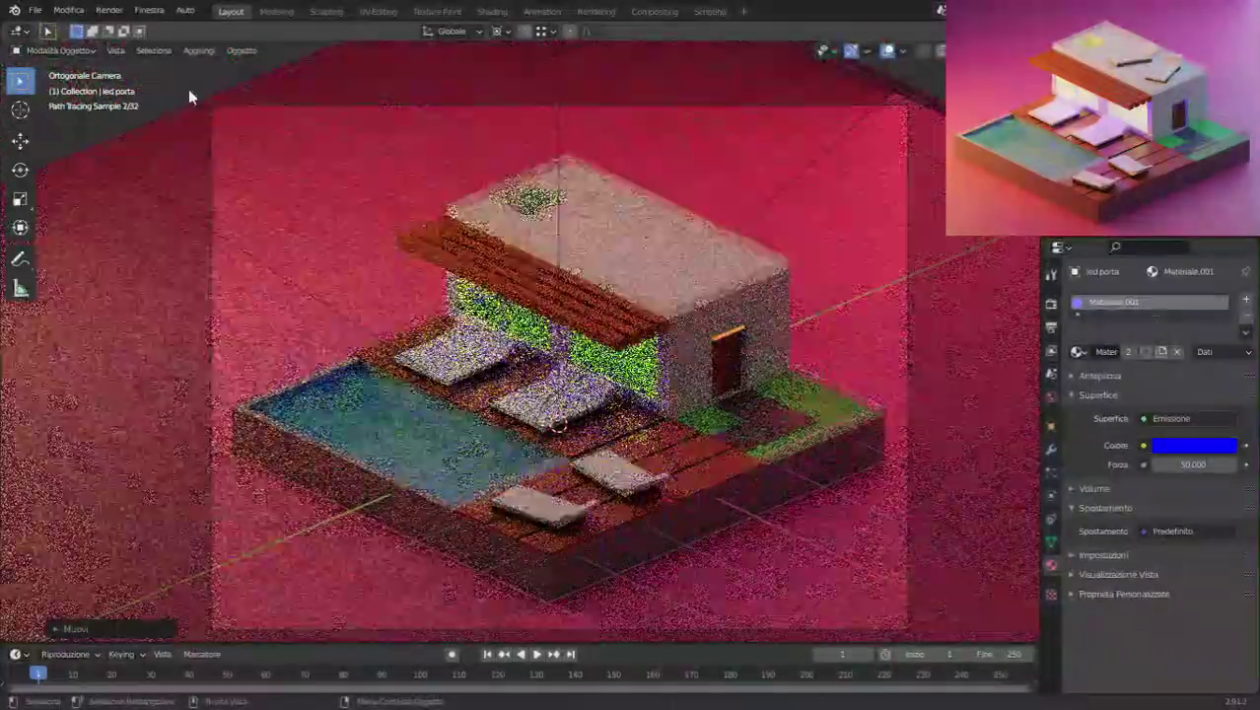
Step: Select the roof glass copy and inspect it in Edit Mode from the front view
{"action": "left_click", "coordinate": [188, 85]}
{"action": "key", "text": "shift+z"}
{"action": "middle_click_drag", "start_coordinate": [185, 78], "coordinate": [684, 276]}
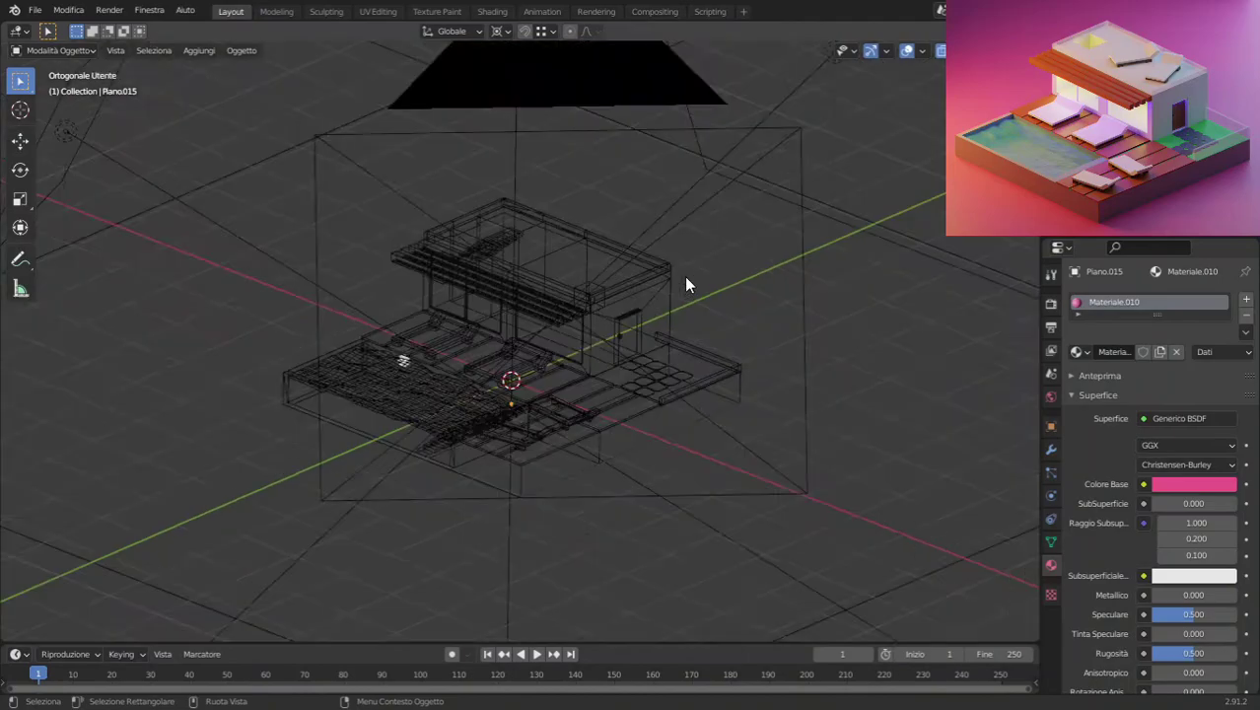
{"action": "scroll", "coordinate": [684, 276], "scroll_direction": "up", "scroll_amount": 5}
{"action": "key", "text": "z"}
{"action": "left_click", "coordinate": [776, 365]}
{"action": "key", "text": "shift+z"}
{"action": "key", "text": "KP_1"}
{"action": "key", "text": "Tab"}
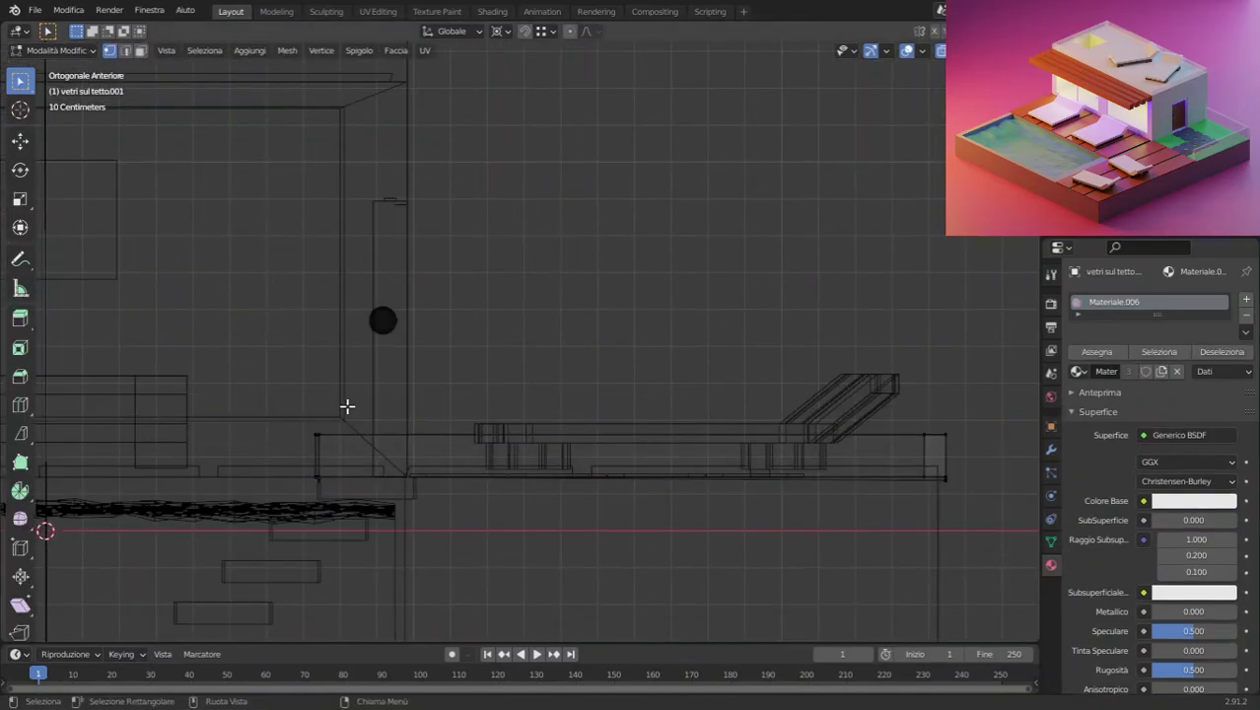
{"action": "key", "text": "Tab"}
{"action": "mouse_move", "coordinate": [947, 458]}
{"action": "middle_mouse_down"}
{"action": "mouse_move", "coordinate": [842, 427]}
{"action": "mouse_move", "coordinate": [798, 267]}
{"action": "middle_mouse_up"}
{"action": "key", "text": "shift+z"}
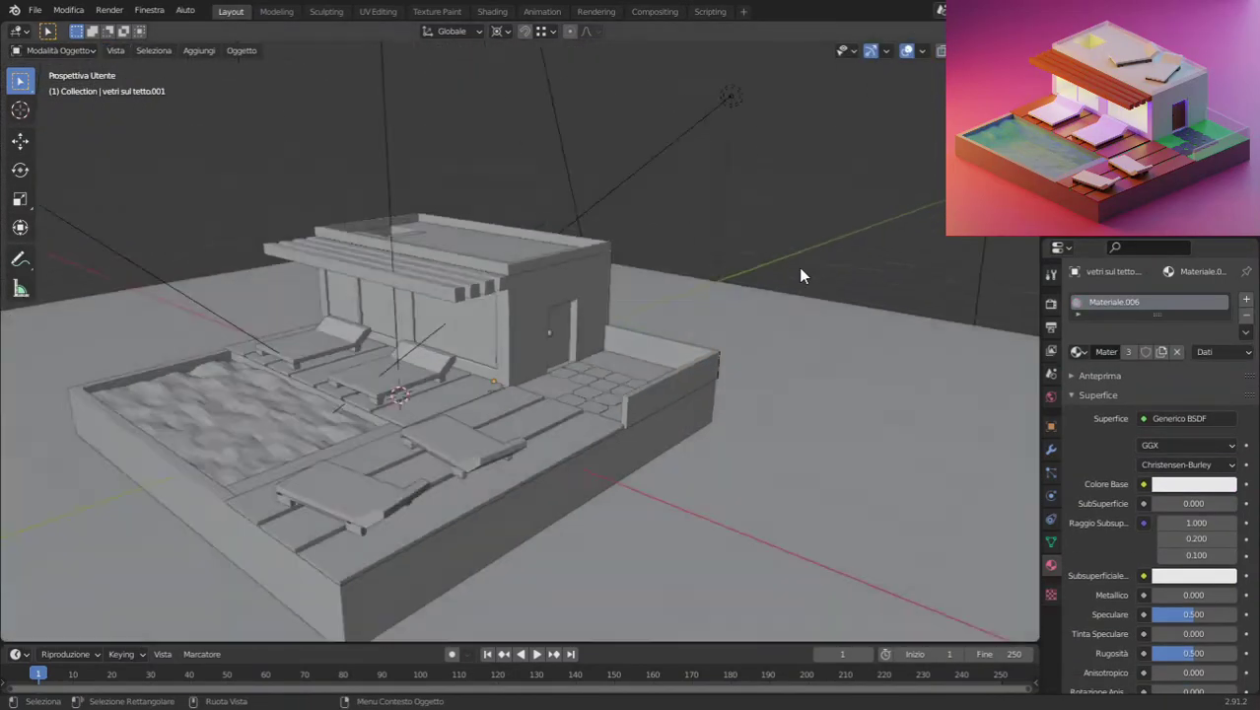
{"action": "key", "text": "KP_0"}
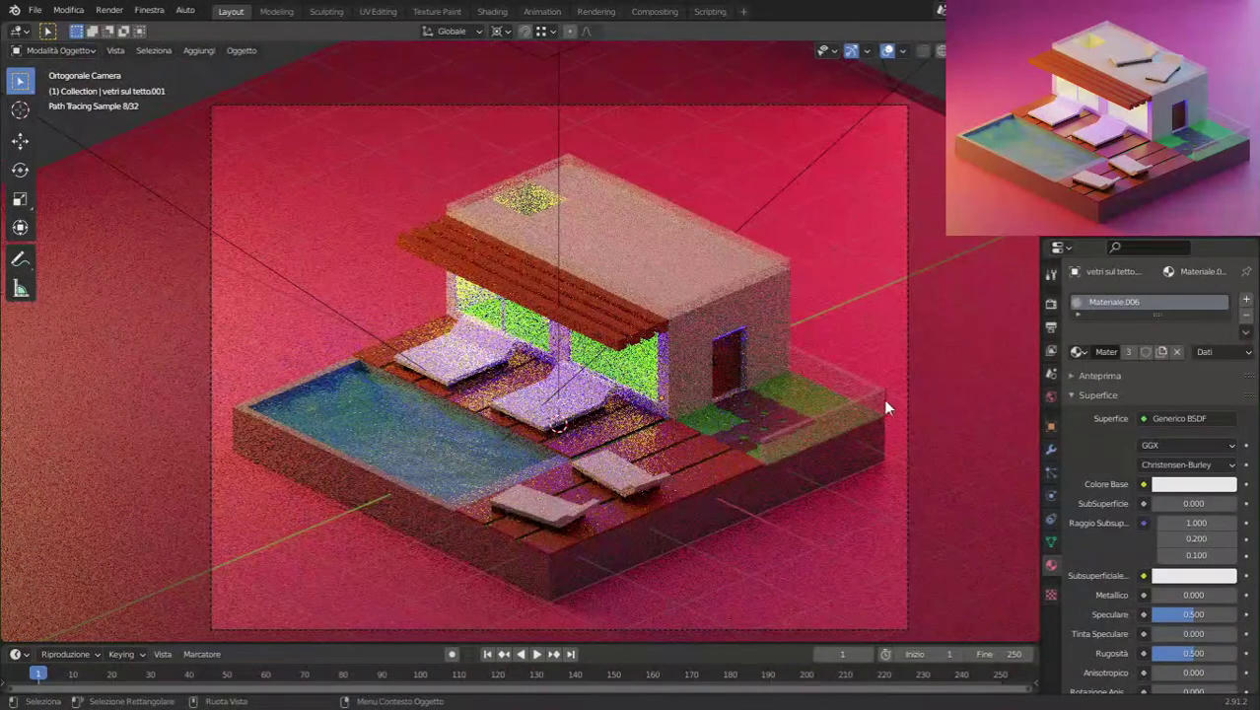
Step: Move the roof glass copy from the top view and save 'casa estate.blend'
{"action": "key", "text": "KP_7"}
{"action": "key", "text": "shift+z"}
{"action": "scroll", "coordinate": [649, 310], "scroll_direction": "up", "scroll_amount": 3}
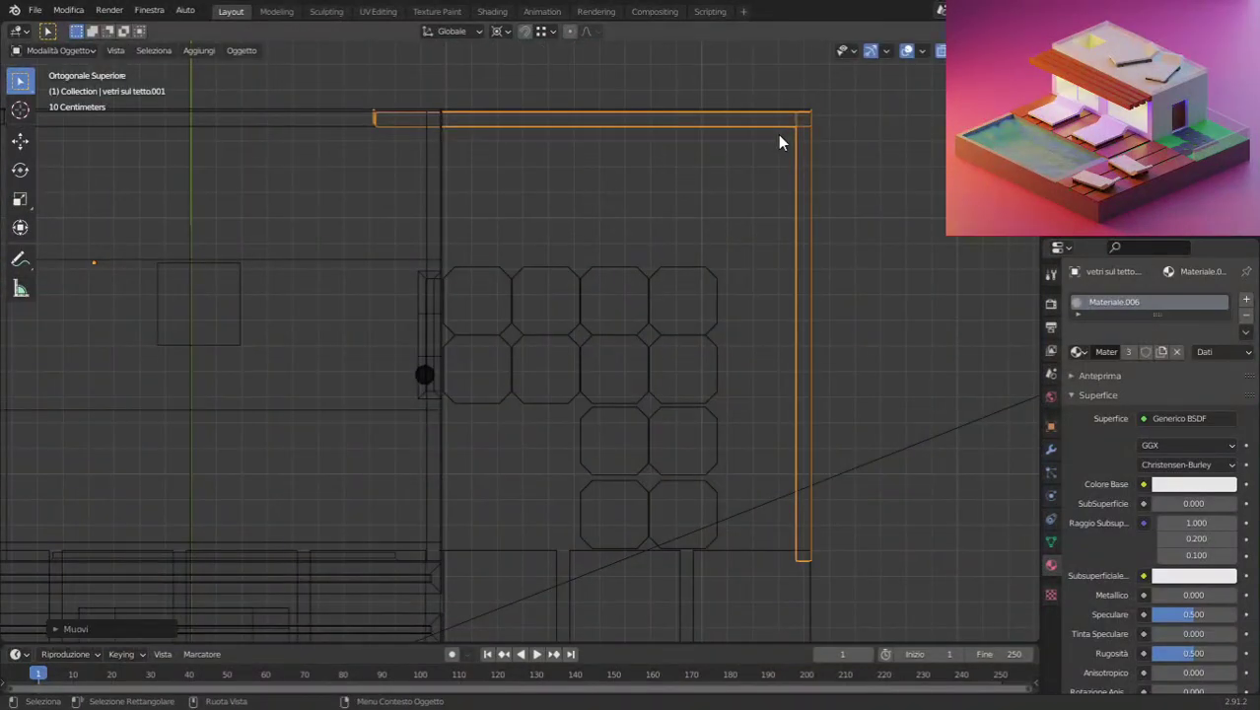
{"action": "middle_click_drag", "start_coordinate": [777, 134], "coordinate": [532, 312]}
{"action": "key", "text": "ctrl+s"}
{"action": "mouse_move", "coordinate": [463, 374]}
{"action": "middle_mouse_down"}
{"action": "mouse_move", "coordinate": [835, 139]}
{"action": "mouse_move", "coordinate": [440, 412]}
{"action": "middle_mouse_up"}
{"action": "key", "text": "shift+z"}
{"action": "left_click", "coordinate": [440, 412]}
{"action": "key", "text": "KP_0"}
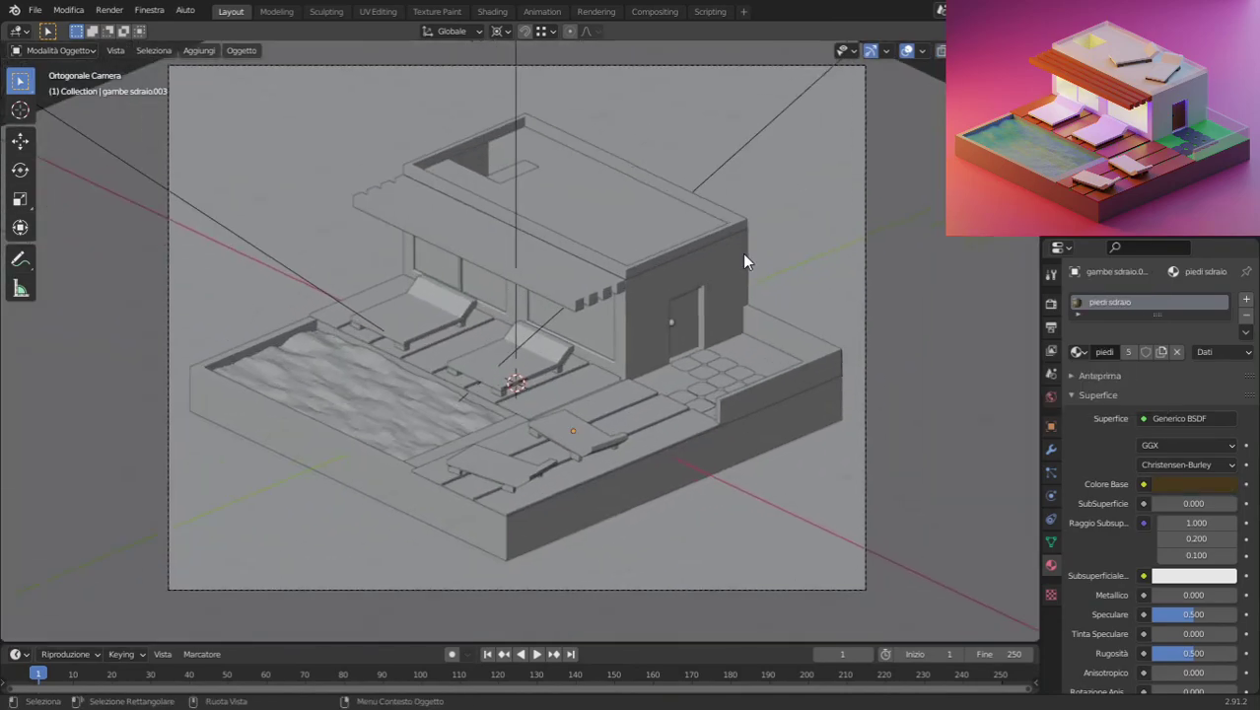
Step: Preview the scene with rendered lighting, then return the viewport to solid shading
{"action": "key", "text": "z"}
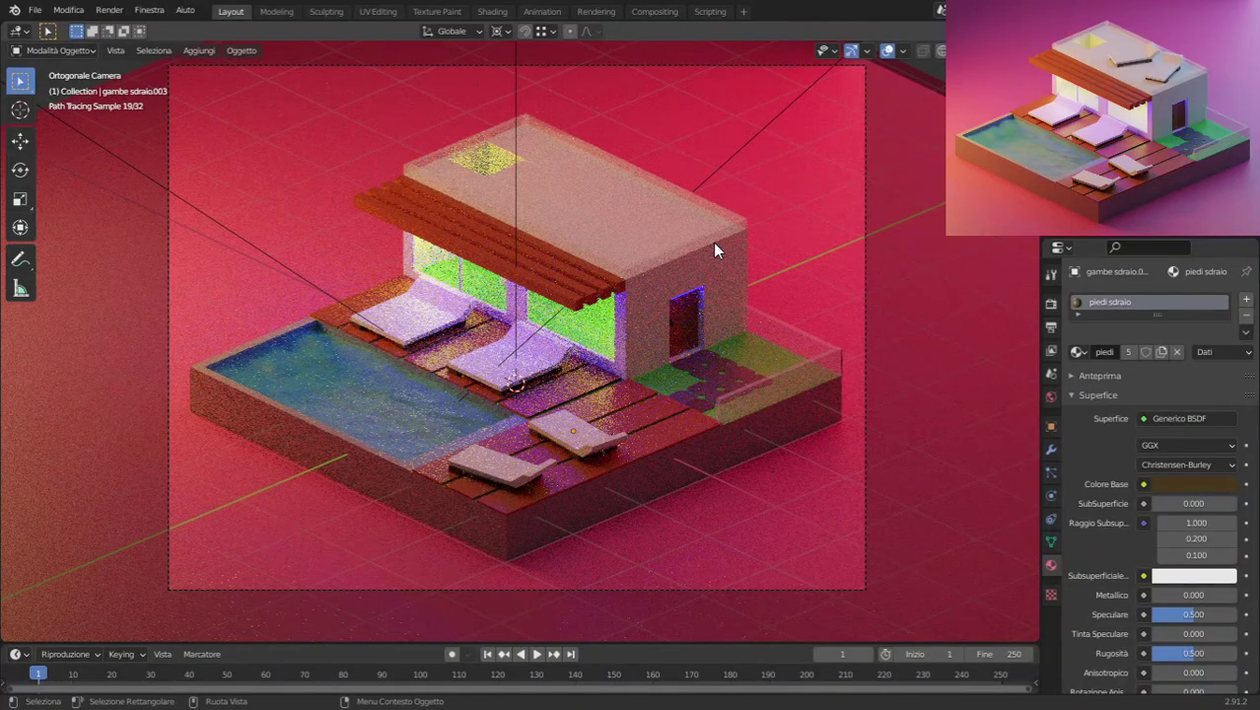
{"action": "key", "text": "z"}
{"action": "left_click", "coordinate": [870, 302]}
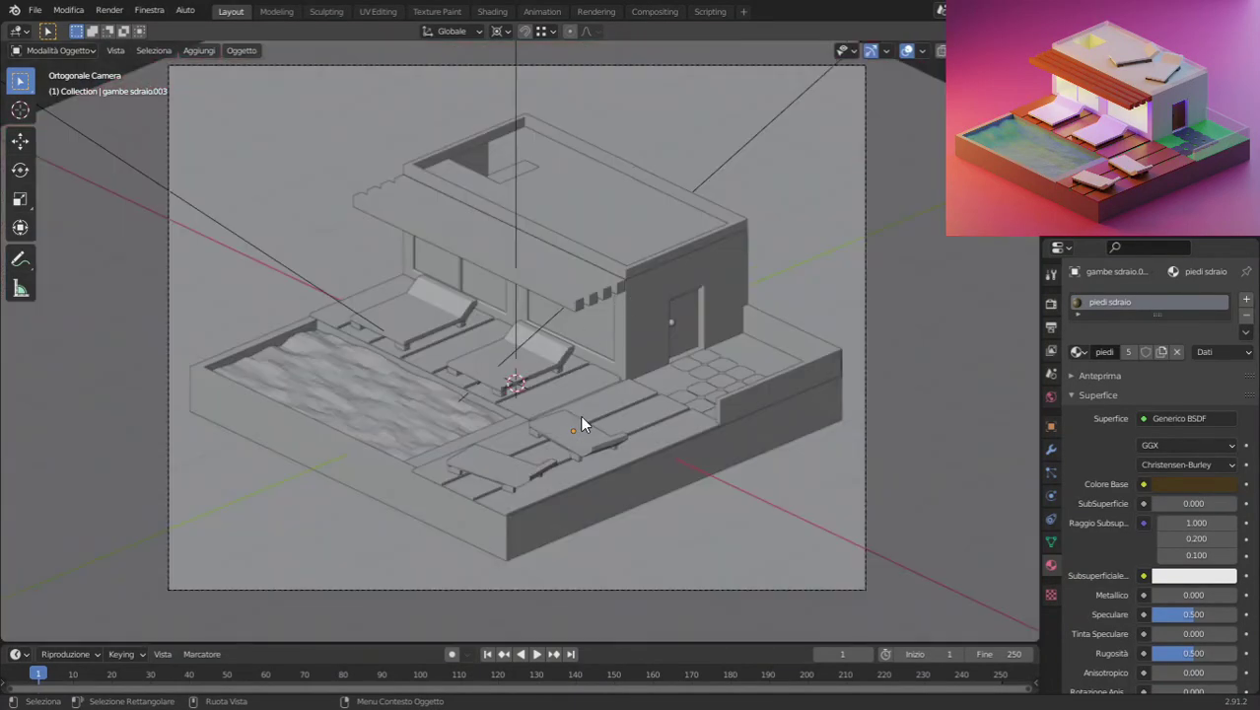
Step: Duplicate the lounger and slide the copy along X over the roof, checking front and side views
{"action": "left_click", "coordinate": [537, 443]}
{"action": "key", "text": "shift+d"}
{"action": "key", "text": "KP_1"}
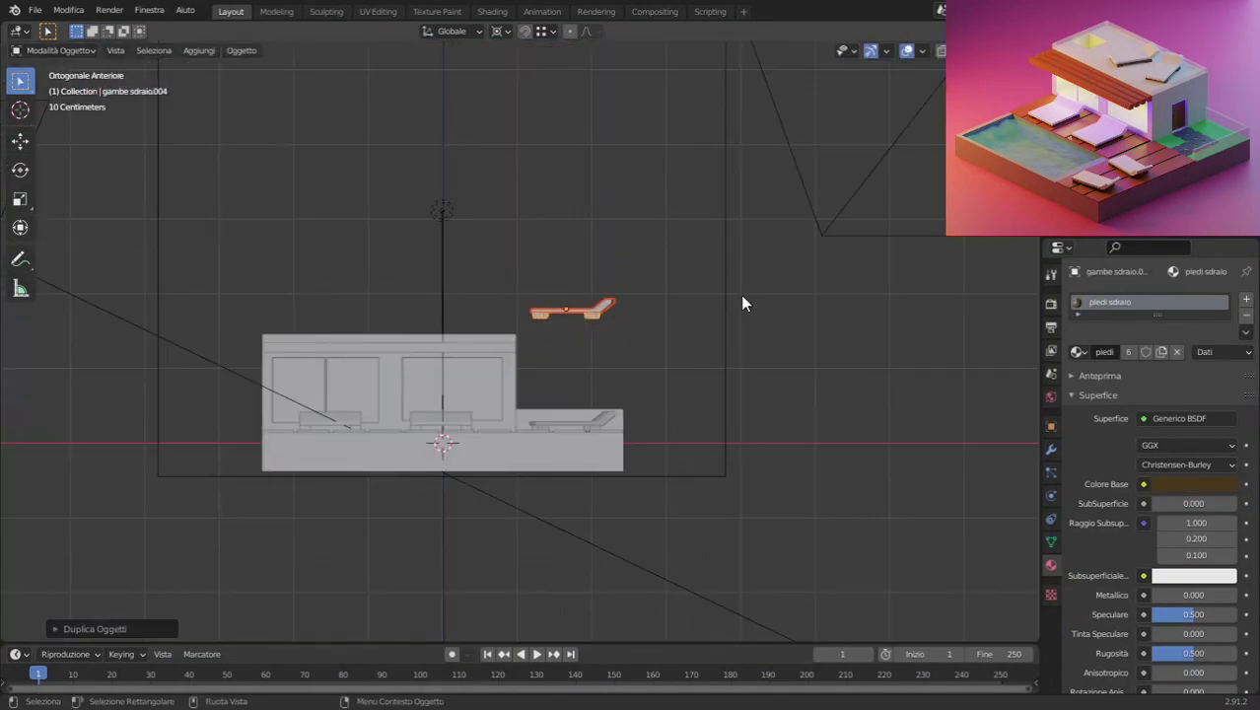
{"action": "key", "text": "x"}
{"action": "left_click", "coordinate": [461, 327]}
{"action": "middle_click_drag", "start_coordinate": [462, 327], "coordinate": [372, 383]}
{"action": "key", "text": "KP_3"}
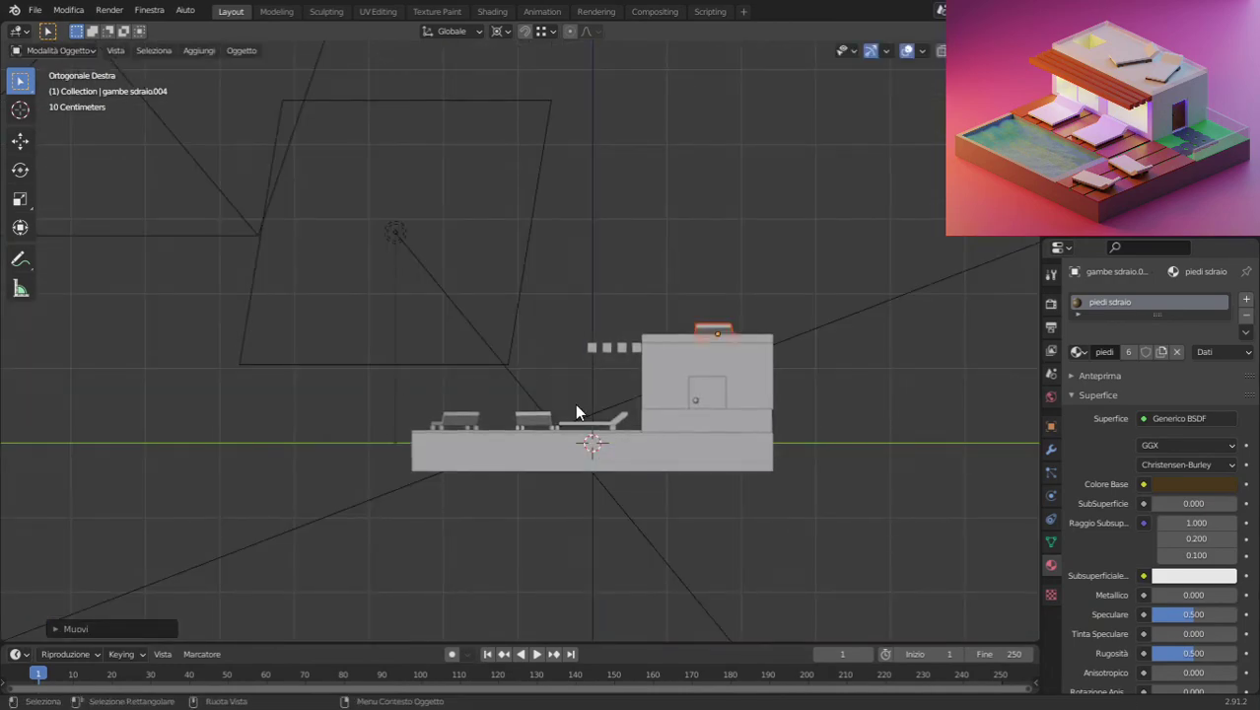
{"action": "mouse_move", "coordinate": [569, 378]}
{"action": "middle_mouse_down"}
{"action": "mouse_move", "coordinate": [568, 349]}
{"action": "mouse_move", "coordinate": [571, 400]}
{"action": "mouse_move", "coordinate": [705, 366]}
{"action": "middle_mouse_up"}
Step: Rotate the lounger copy and place it on the pool house roof
{"action": "key", "text": "r"}
{"action": "left_click", "coordinate": [415, 449]}
{"action": "key", "text": "g"}
{"action": "left_click", "coordinate": [642, 388]}
{"action": "scroll", "coordinate": [705, 367], "scroll_direction": "up", "scroll_amount": 2}
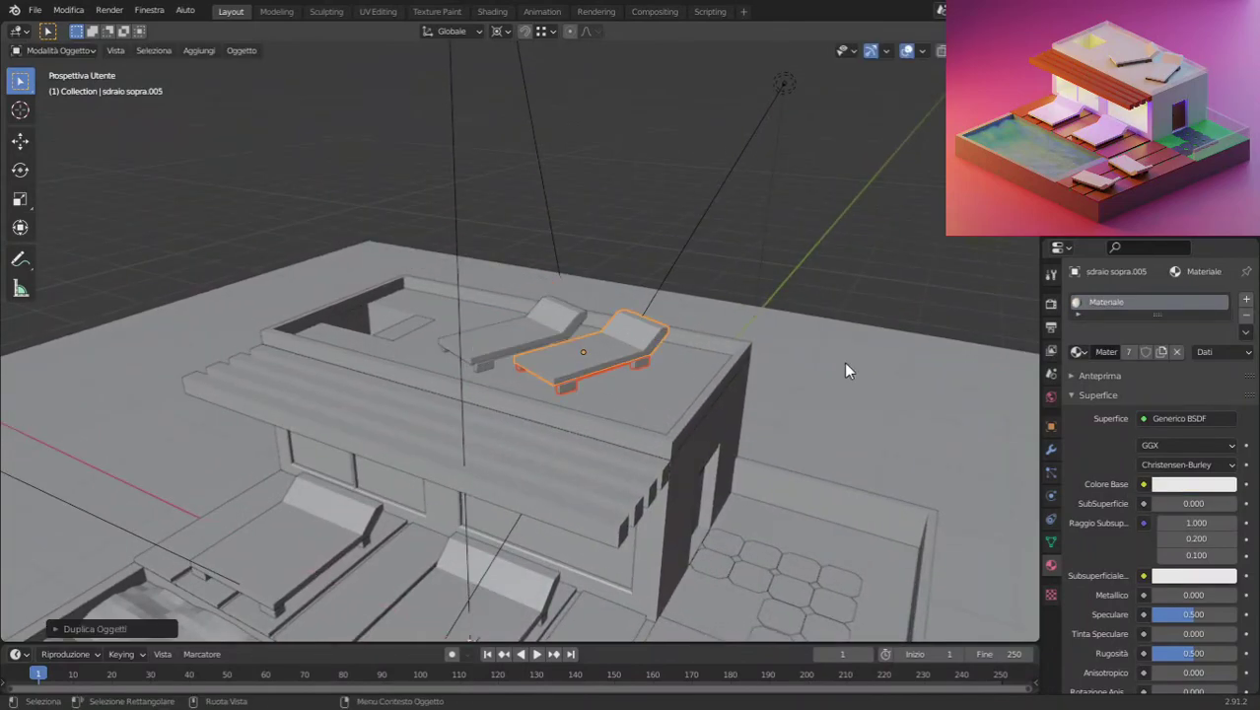
Step: Add a second lounger beside the first along Y and save the file
{"action": "key", "text": "shift+d"}
{"action": "key", "text": "y"}
{"action": "left_click", "coordinate": [760, 265]}
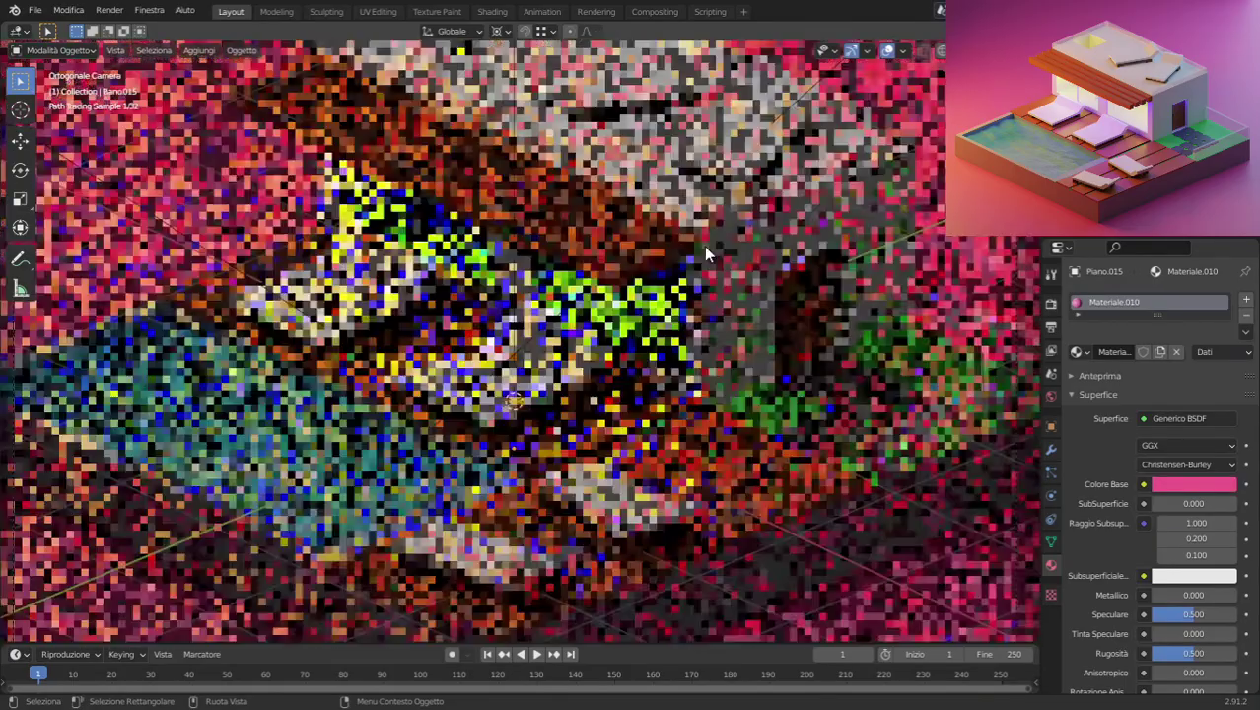
{"action": "key", "text": "ctrl+s"}
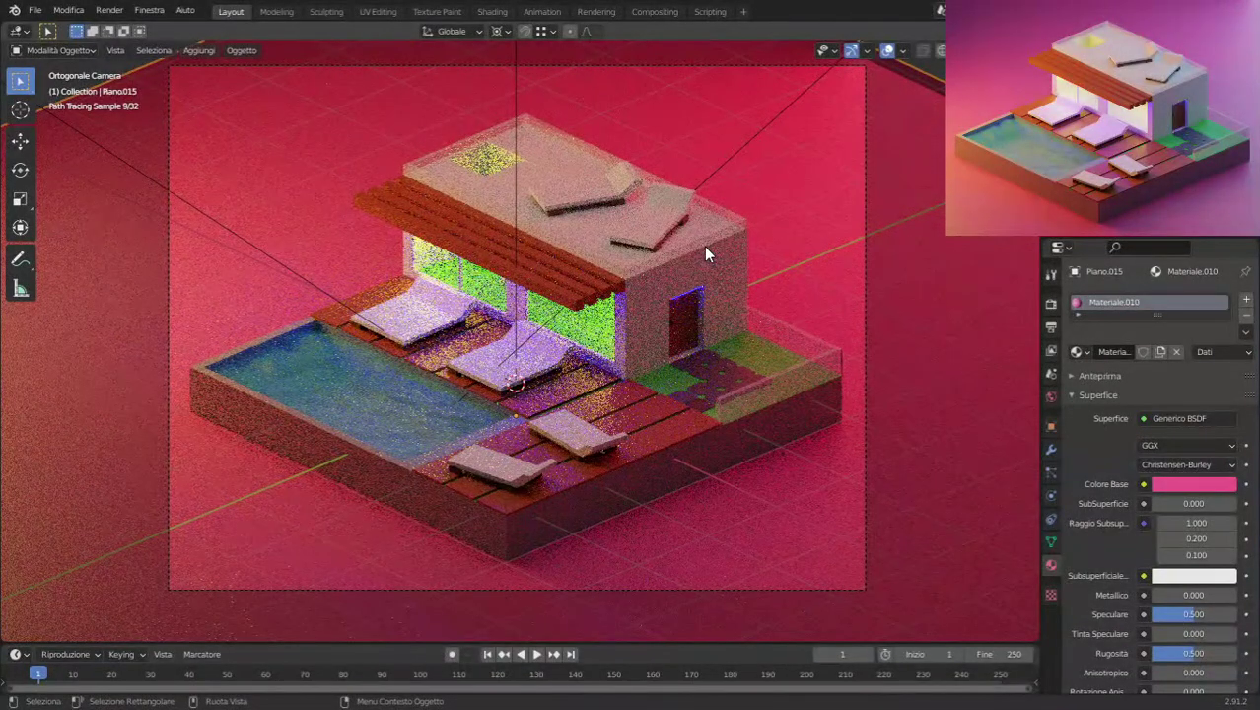